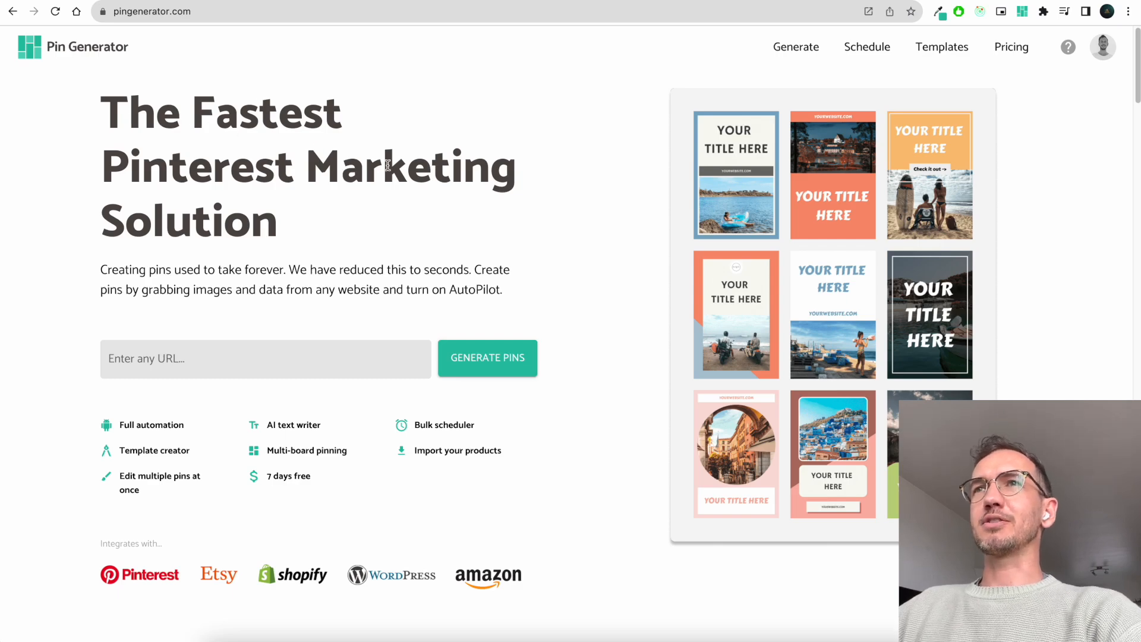
pyautogui.click(287, 366)
pyautogui.click(250, 449)
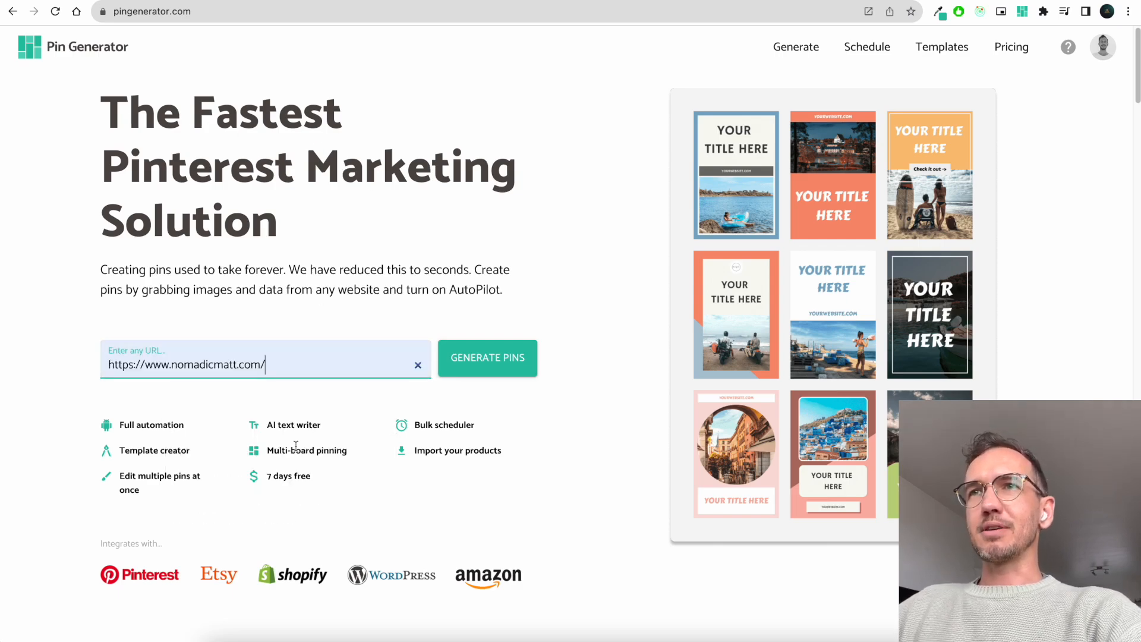
pyautogui.click(476, 356)
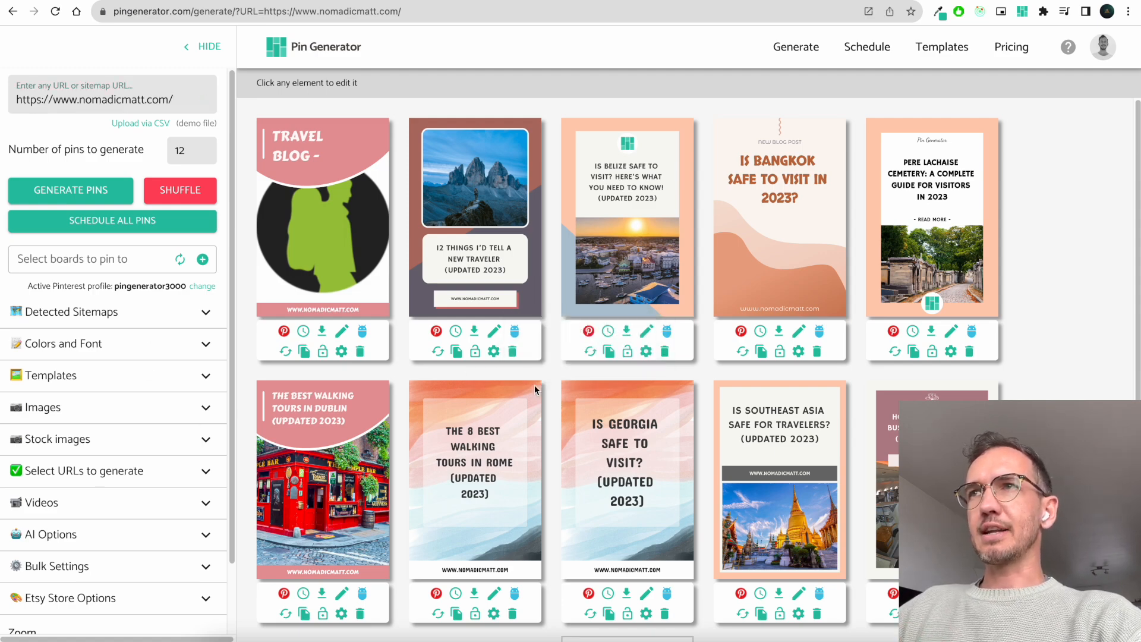
# Step: Look over the generated pins and shuffle their designs
pyautogui.scroll(-5, 592, 455)
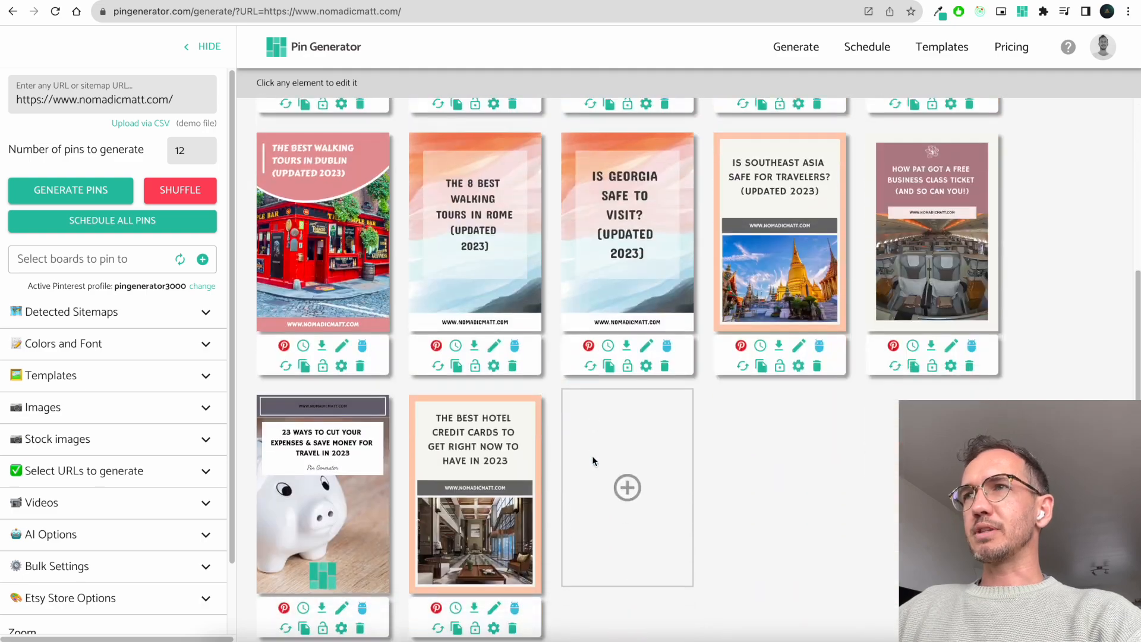
pyautogui.scroll(2, 592, 456)
pyautogui.scroll(3, 592, 455)
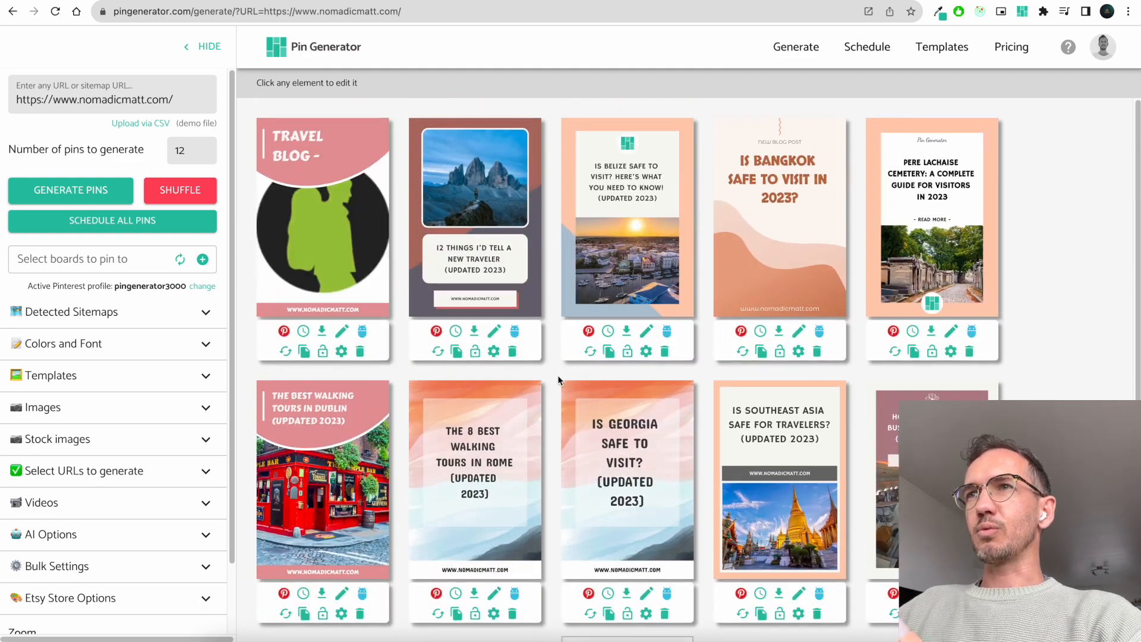
pyautogui.click(185, 190)
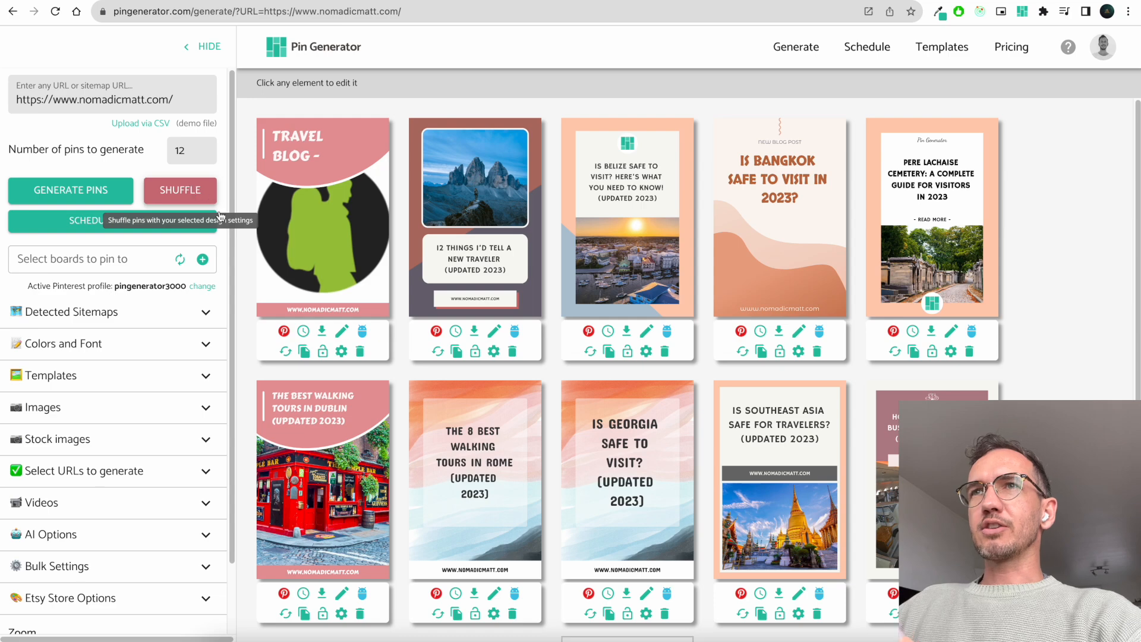
pyautogui.click(181, 192)
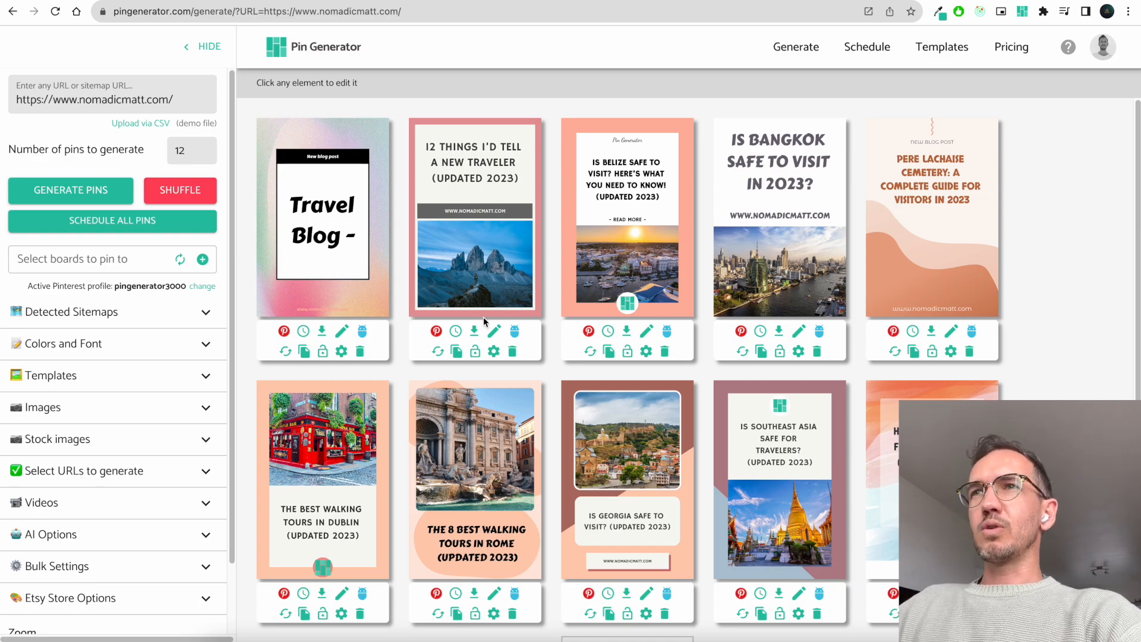
# Step: Change the title of the "12 Things I'd Tell a New Traveler" pin to Test, save it and add the pin to the scheduling queue
pyautogui.click(494, 331)
pyautogui.tripleClick(390, 135)
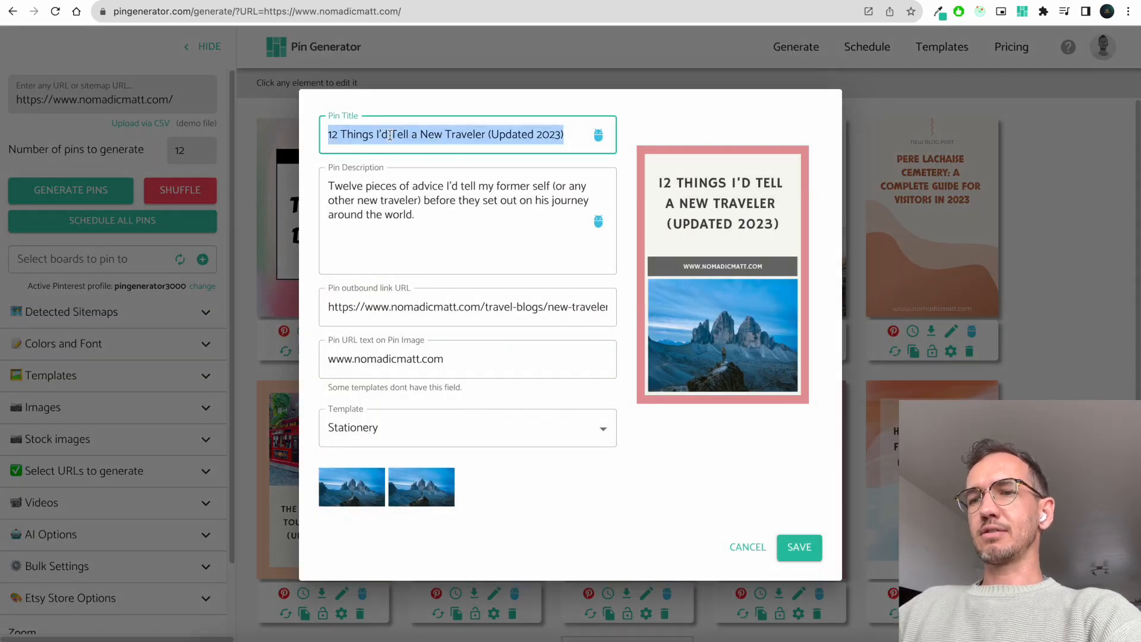
pyautogui.write('Test')
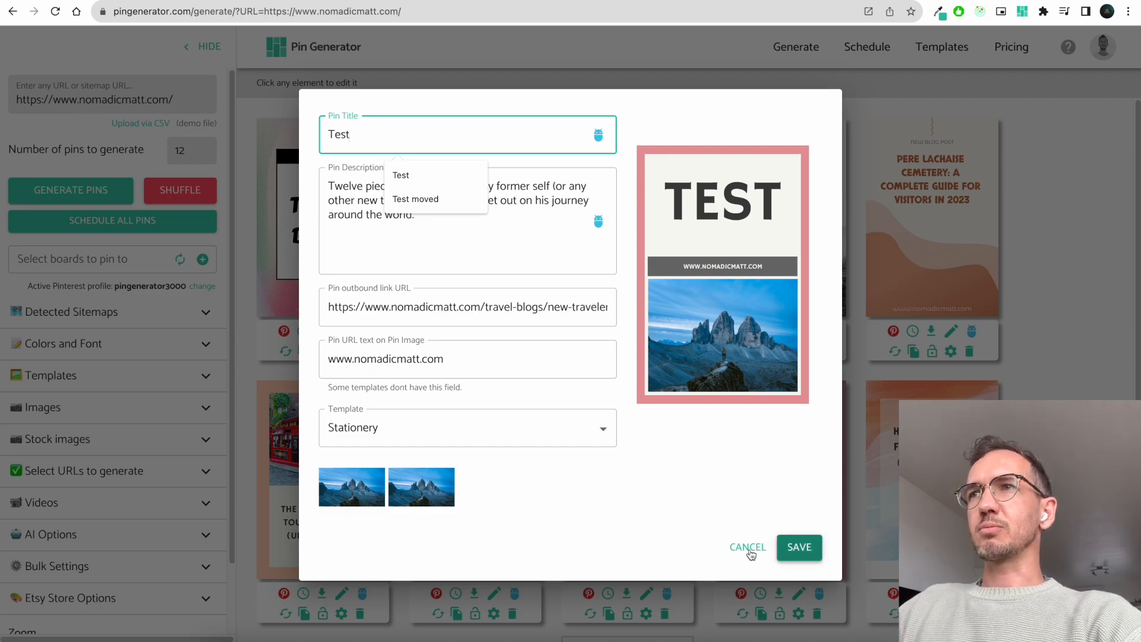
pyautogui.click(798, 546)
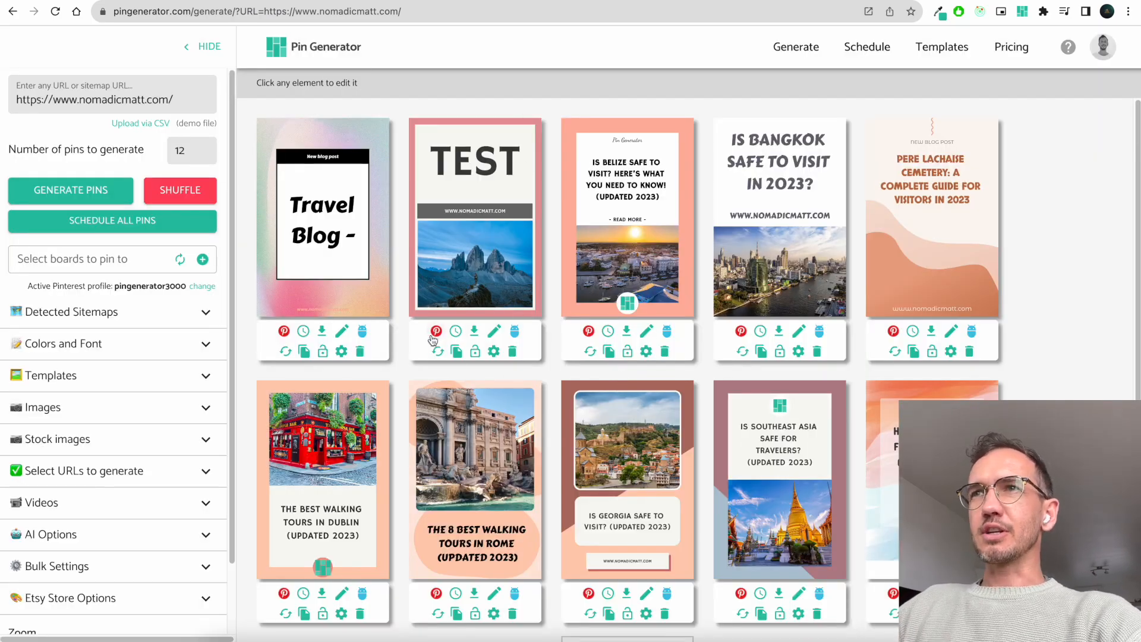
pyautogui.click(455, 331)
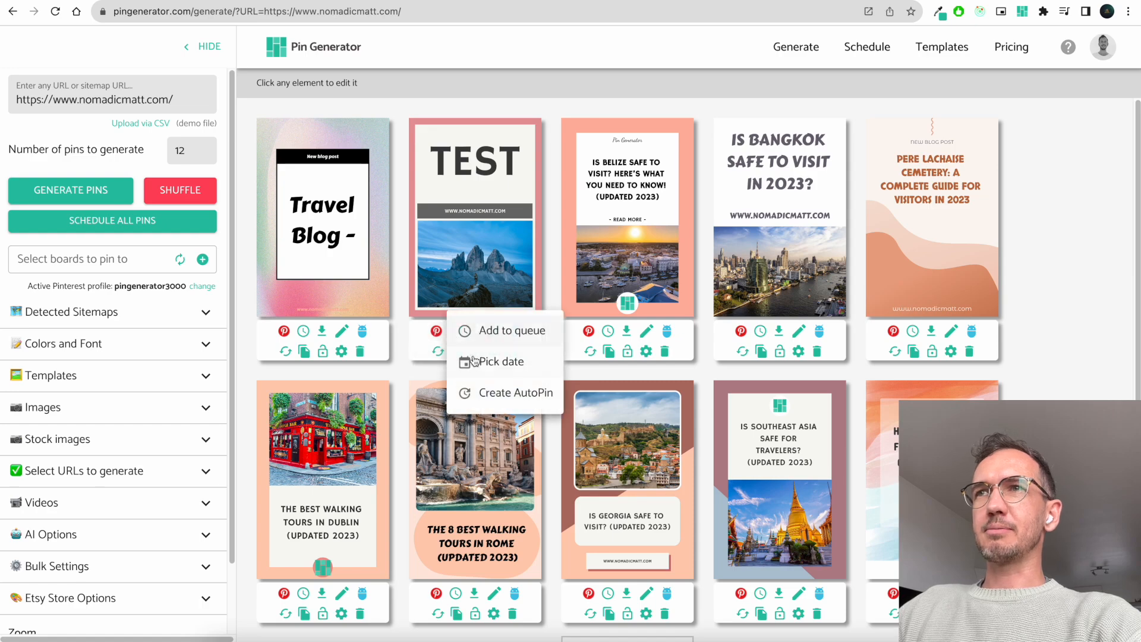
pyautogui.click(484, 331)
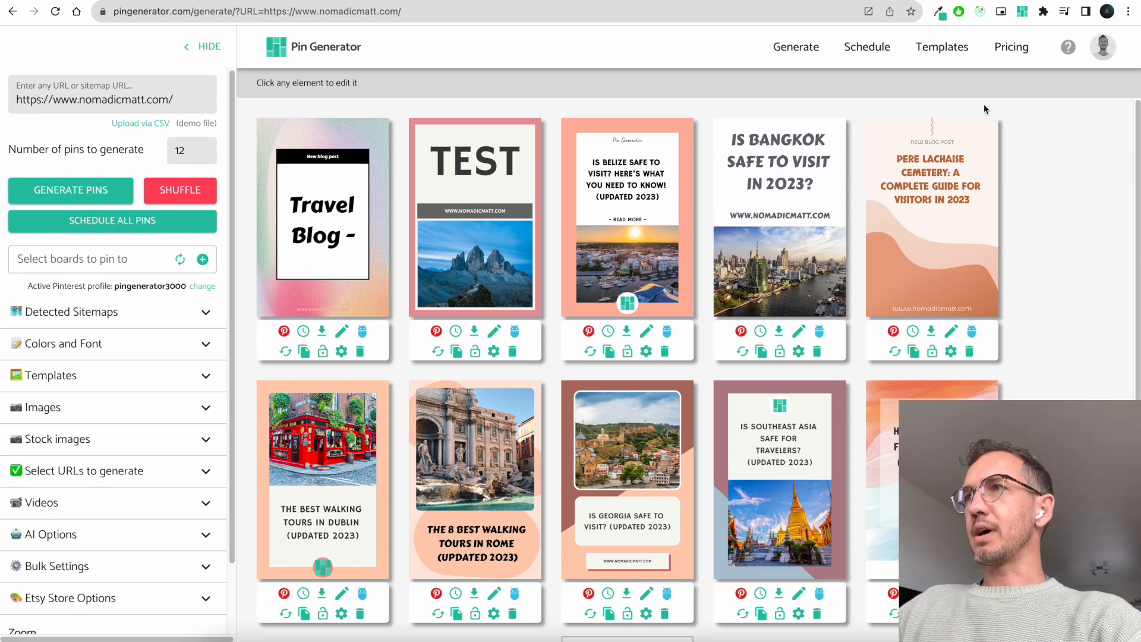
# Step: Browse your own pin templates and the shared templates
pyautogui.click(944, 47)
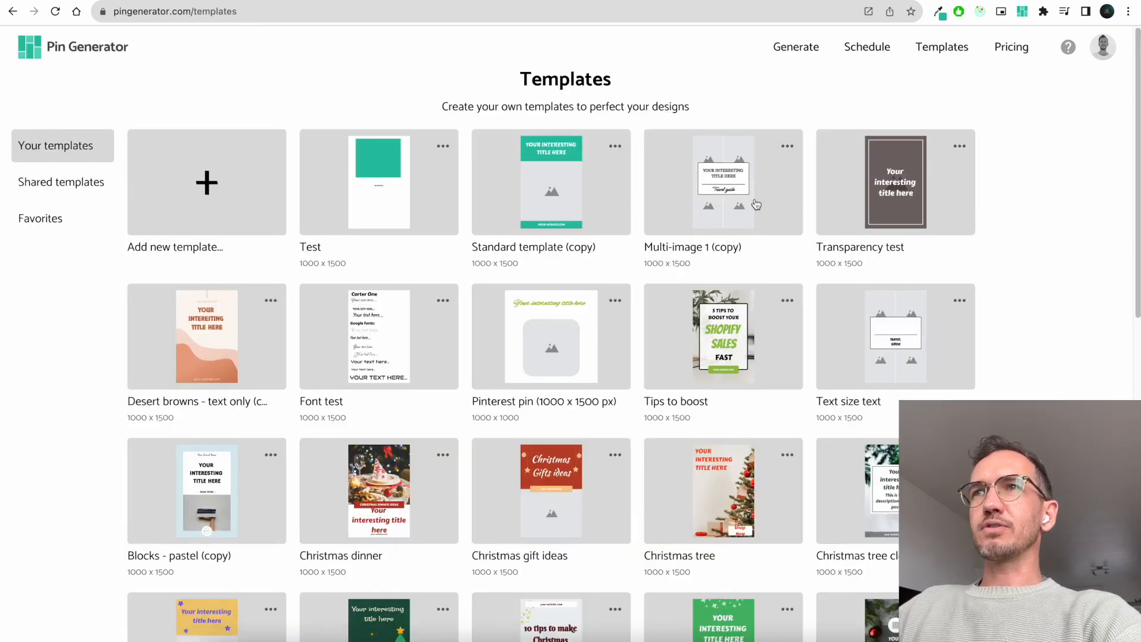
pyautogui.scroll(-5, 425, 268)
pyautogui.scroll(5, 424, 270)
pyautogui.scroll(1, 451, 343)
pyautogui.click(61, 182)
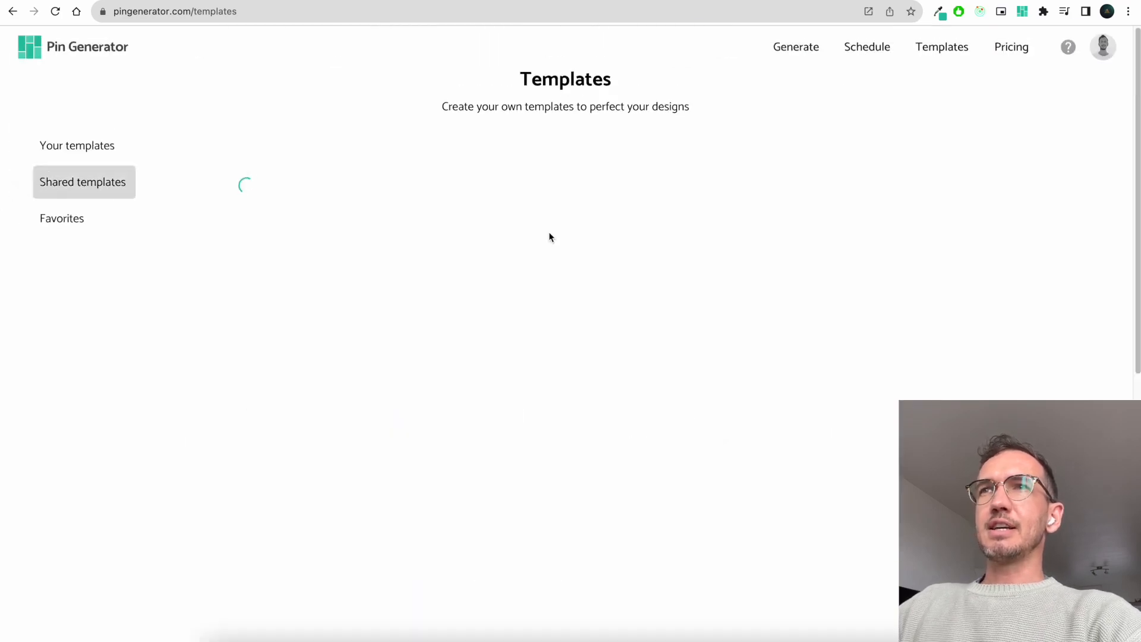
pyautogui.scroll(-10, 719, 264)
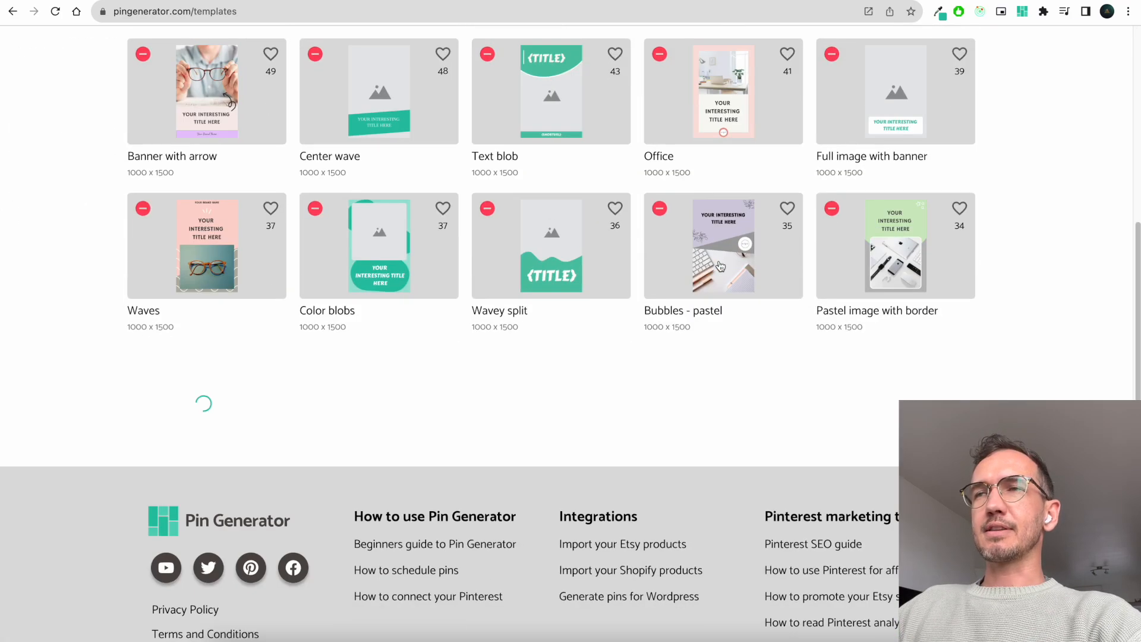
pyautogui.scroll(-10, 720, 265)
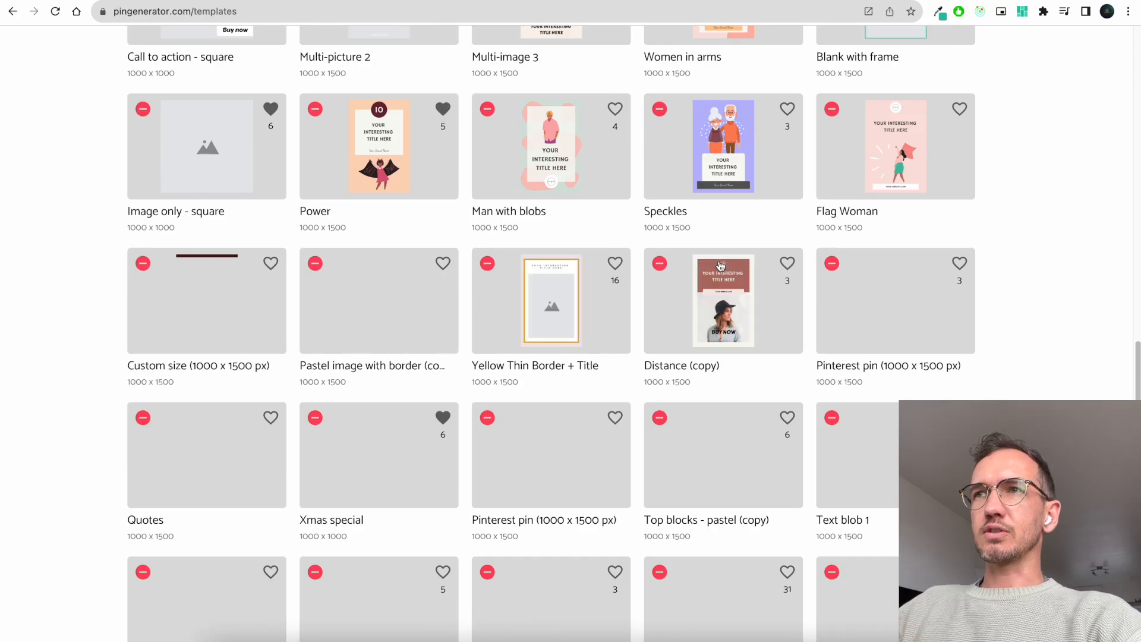
pyautogui.scroll(15, 768, 269)
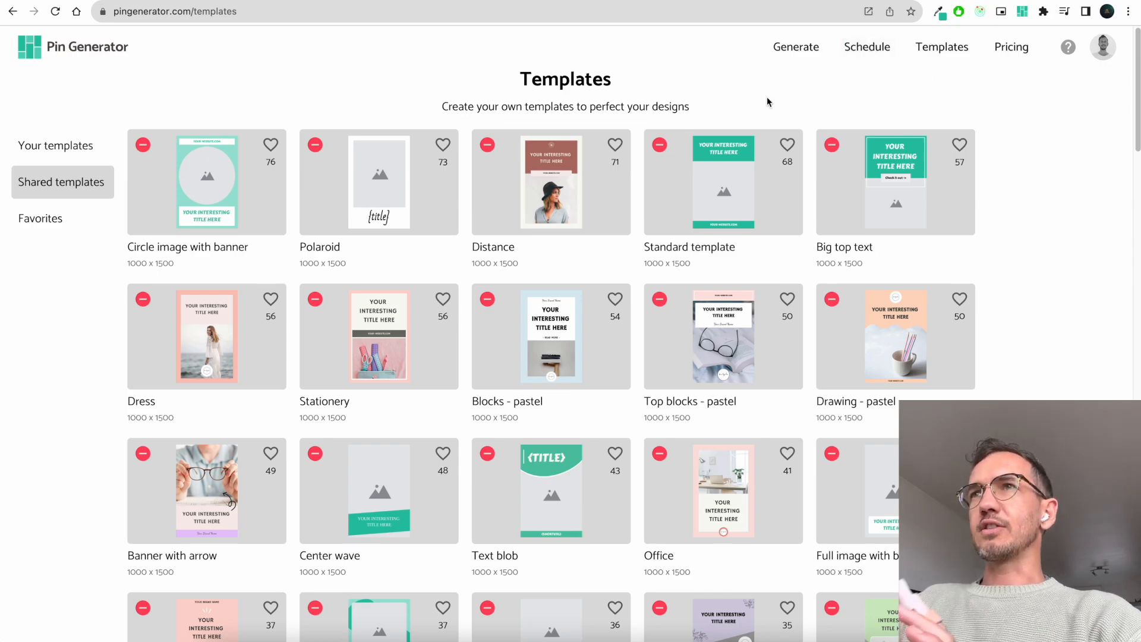
# Step: Review the pin scheduling settings, including pins per day, posting times, timezone and timeslots, and close them without saving
pyautogui.click(878, 54)
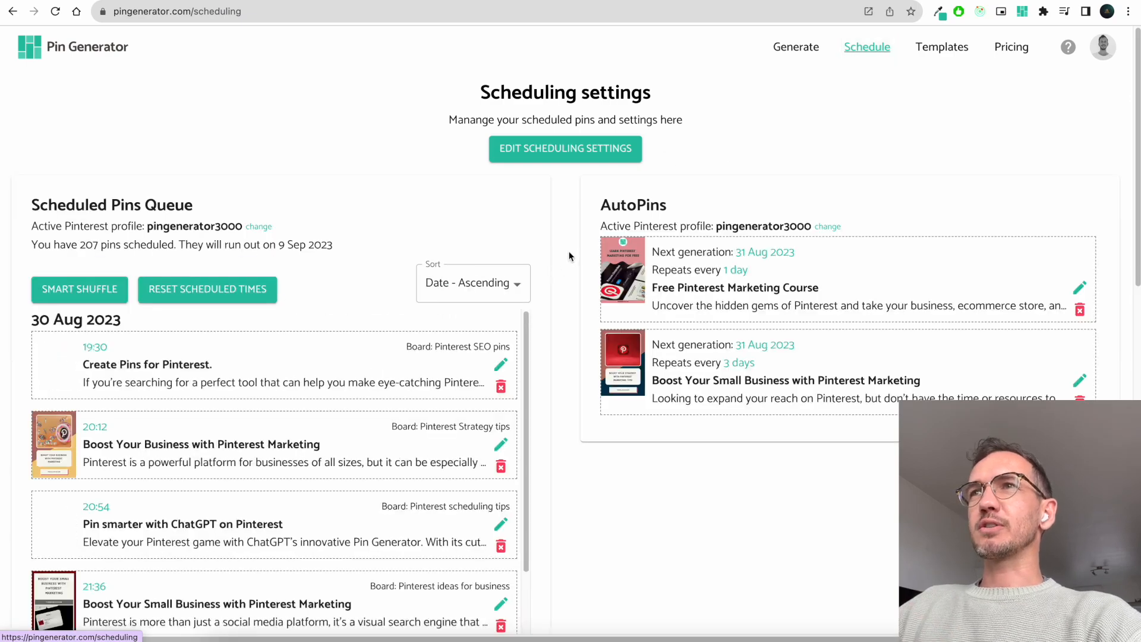
pyautogui.click(580, 158)
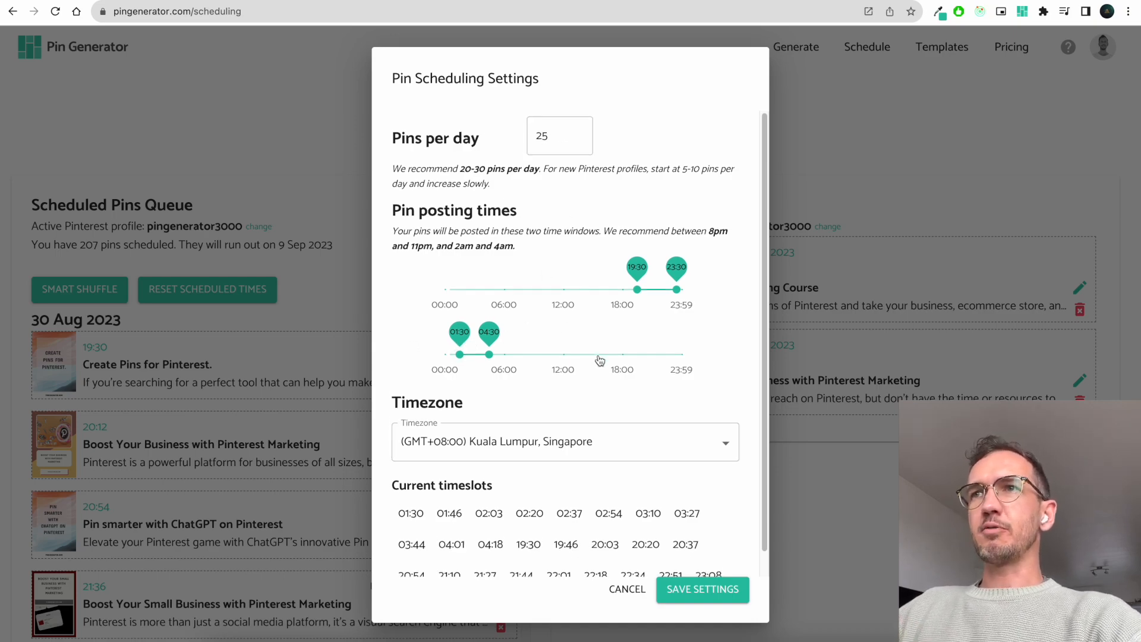
pyautogui.scroll(-1, 600, 360)
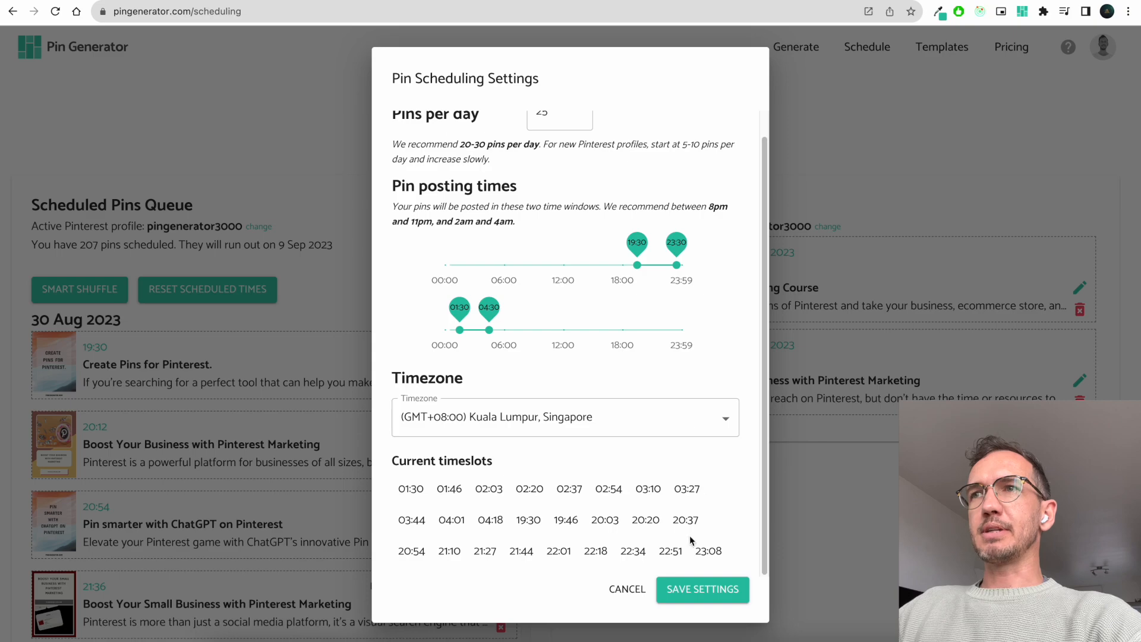
pyautogui.click(627, 589)
pyautogui.click(772, 45)
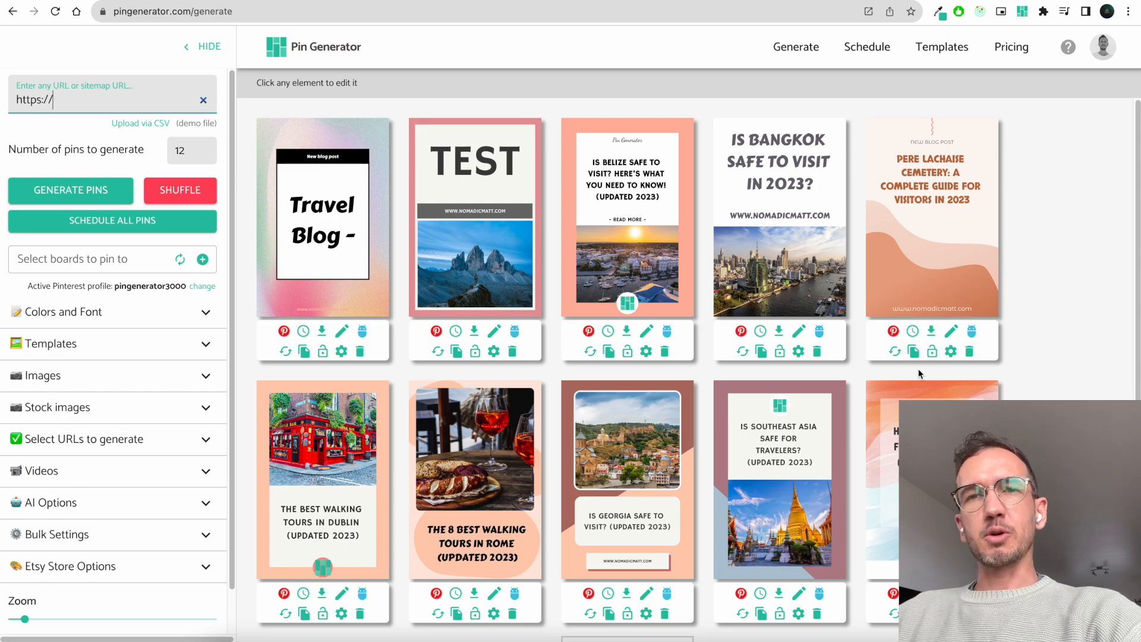
pyautogui.click(1104, 259)
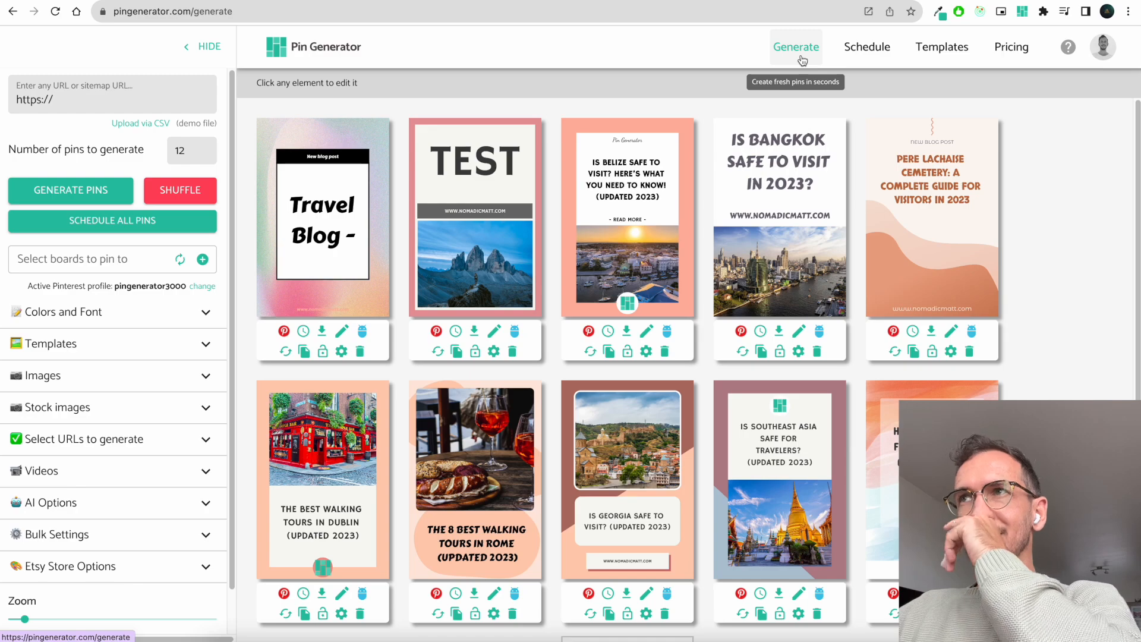
pyautogui.click(311, 60)
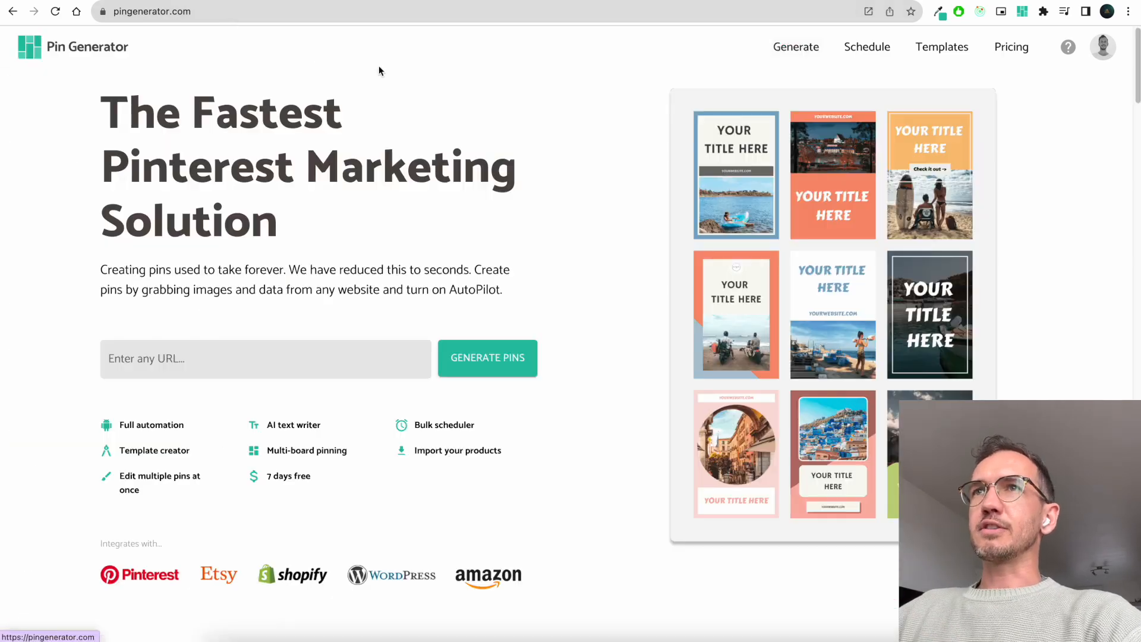
pyautogui.click(347, 346)
pyautogui.click(280, 446)
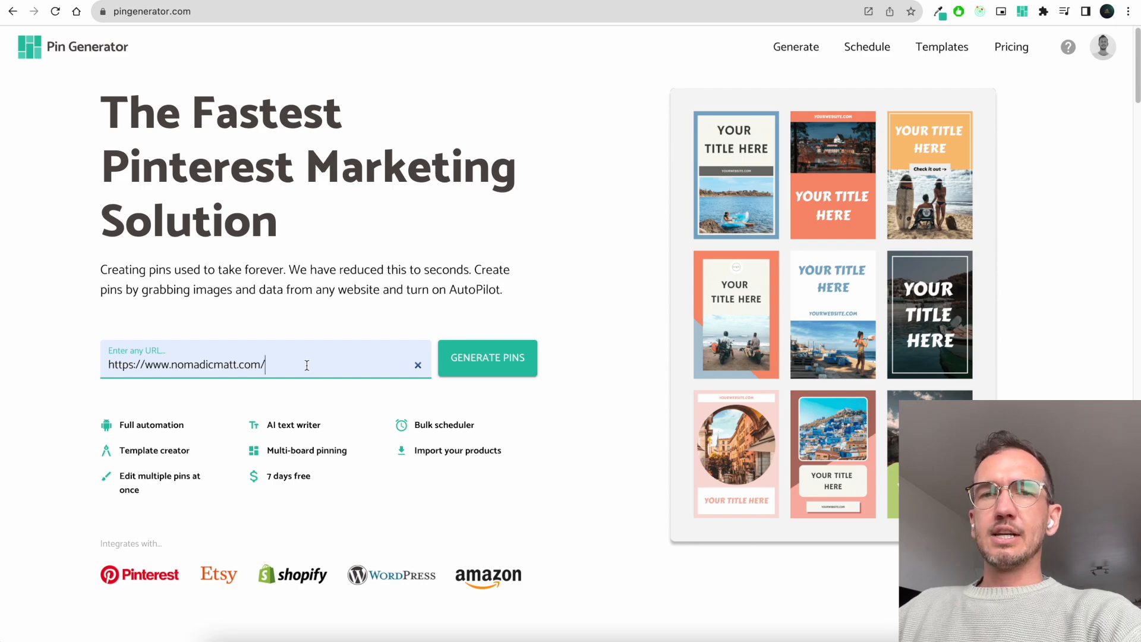
pyautogui.moveTo(306, 365); pyautogui.dragTo(102, 365)
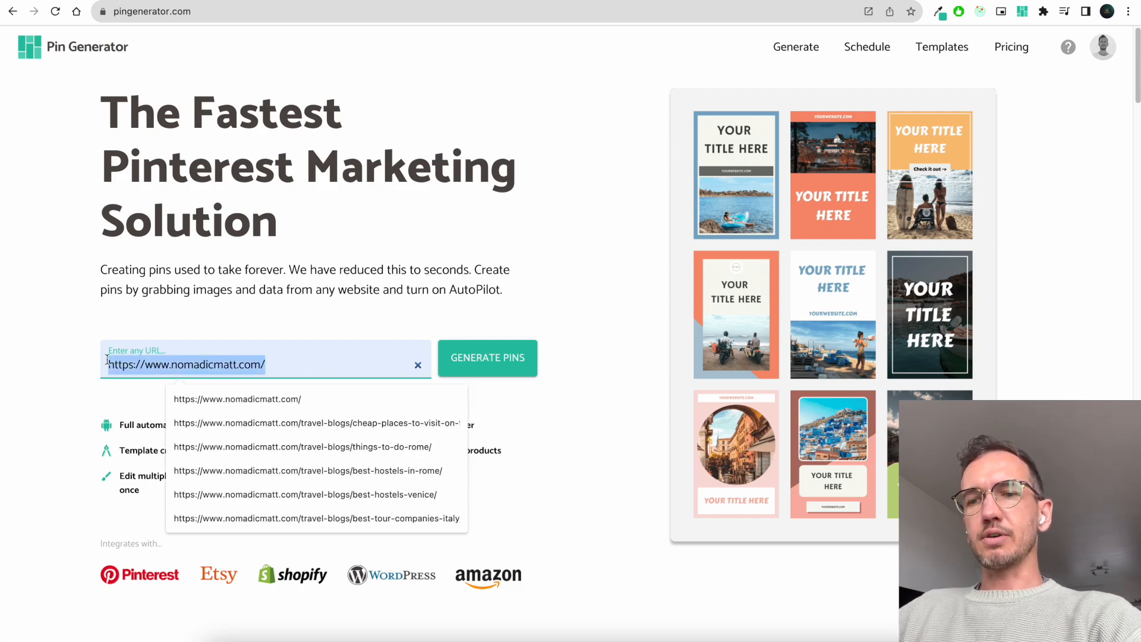
pyautogui.click(443, 331)
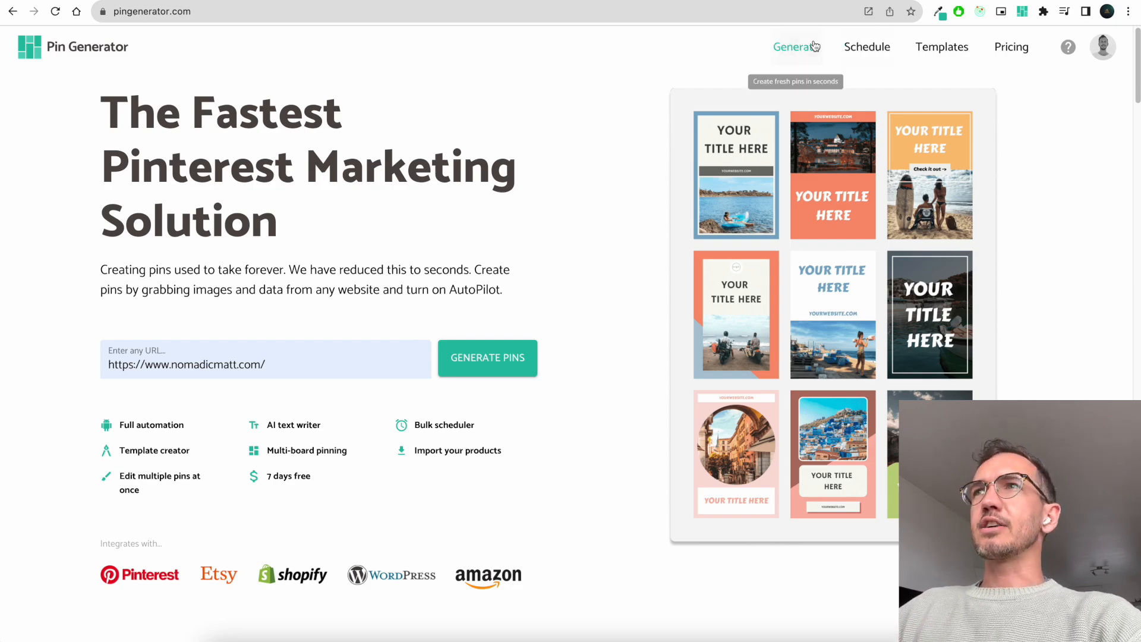
pyautogui.click(796, 47)
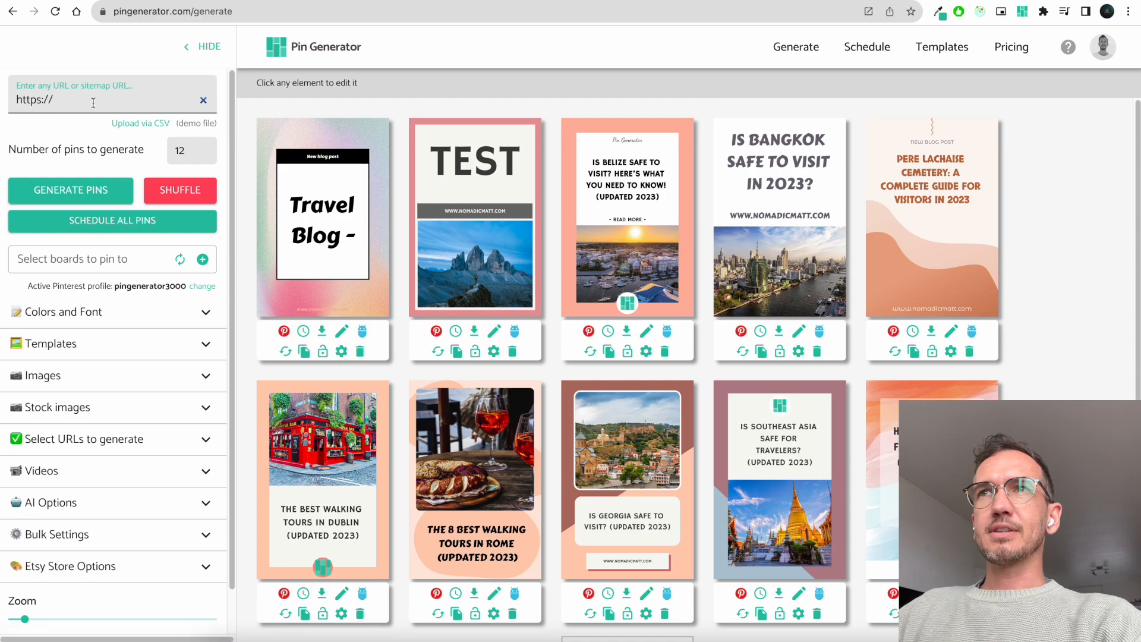
pyautogui.click(123, 100)
pyautogui.click(128, 156)
pyautogui.click(71, 190)
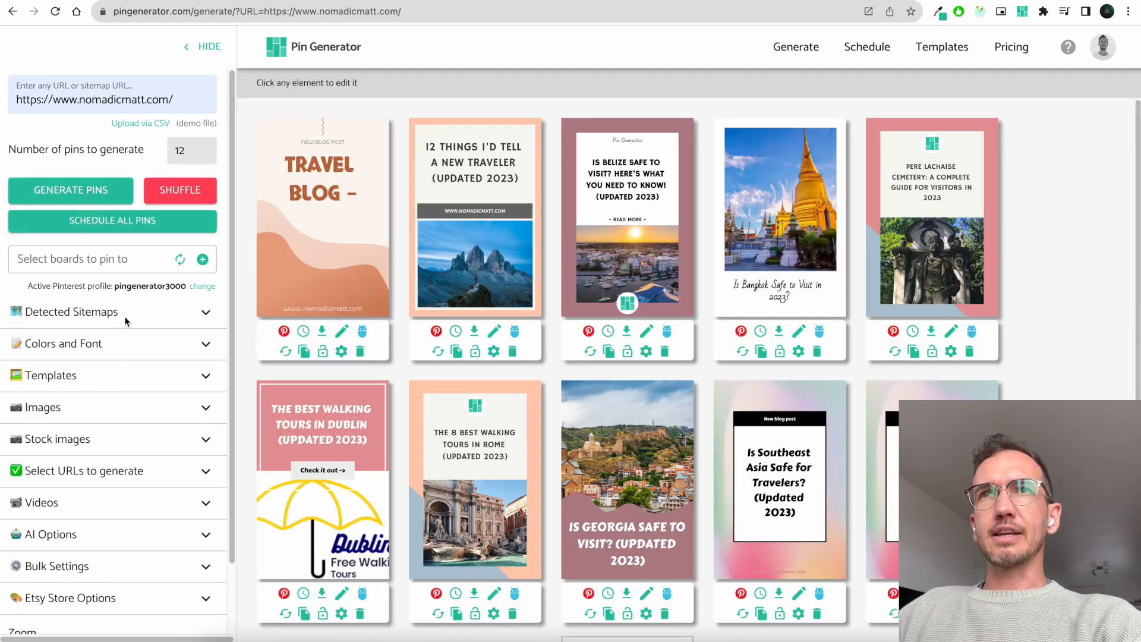
pyautogui.click(126, 321)
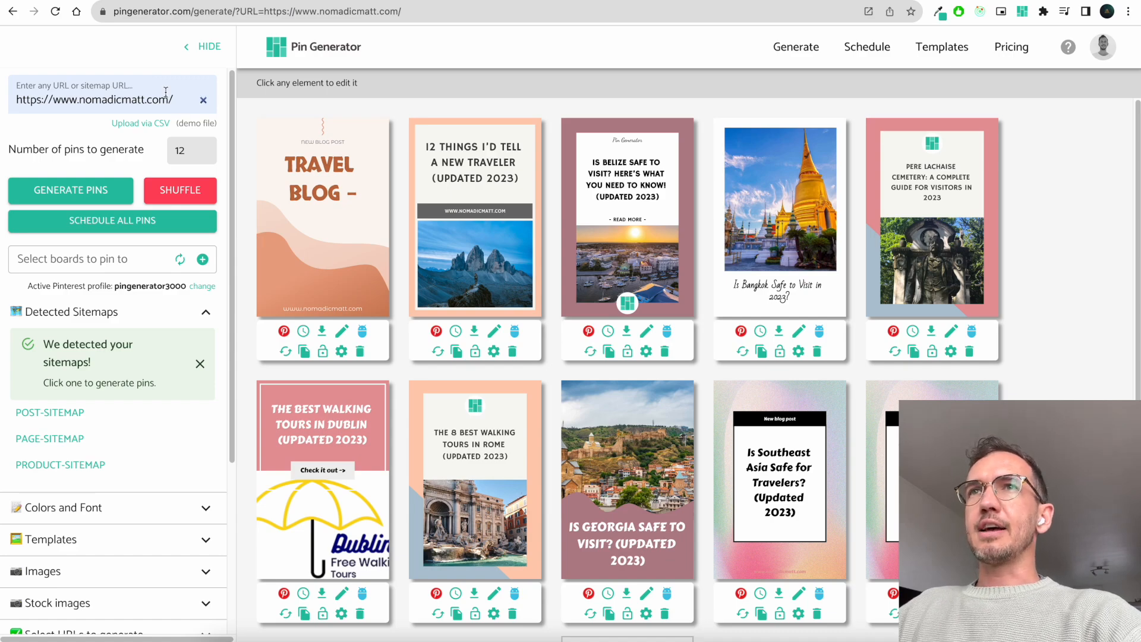
pyautogui.click(186, 99)
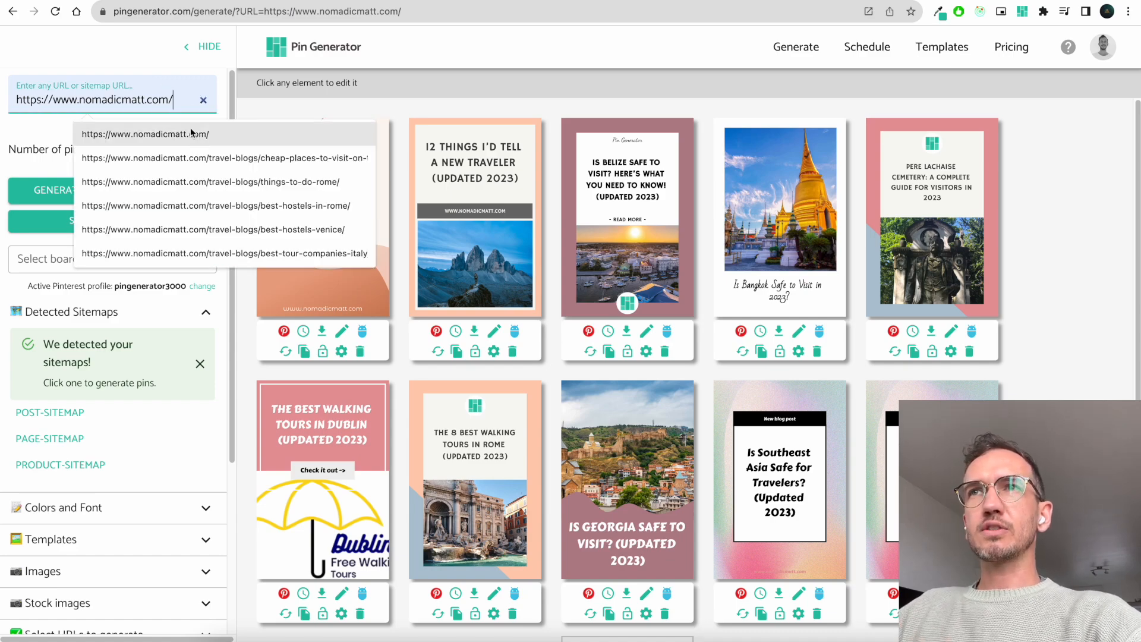
pyautogui.click(193, 179)
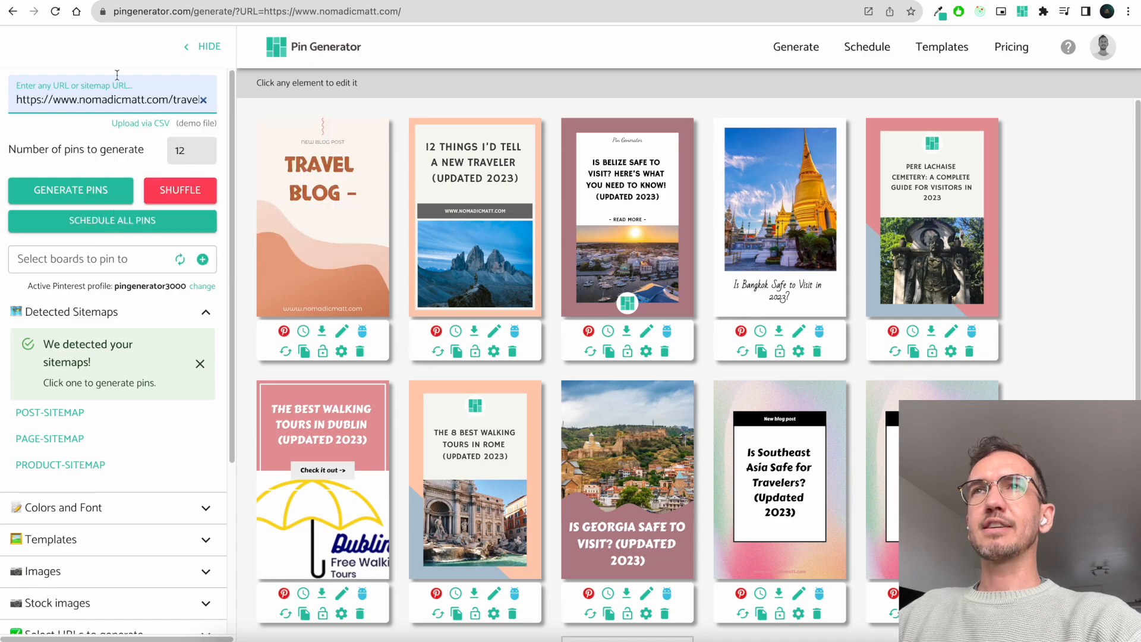
pyautogui.hscroll(3, 109, 102)
pyautogui.click(243, 161)
pyautogui.click(65, 193)
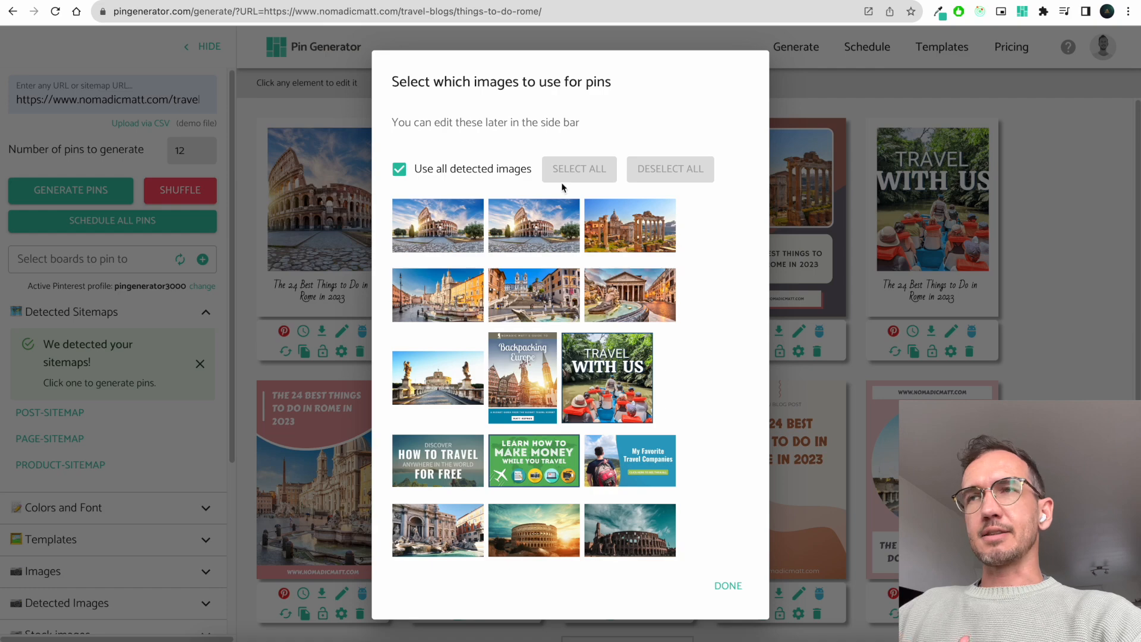
# Step: Limit the pin images to the first Colosseum photo, Roman Forum, Piazza Navona, Spanish Steps, Trevi Fountain and sunset Colosseum, and confirm the selection
pyautogui.click(454, 232)
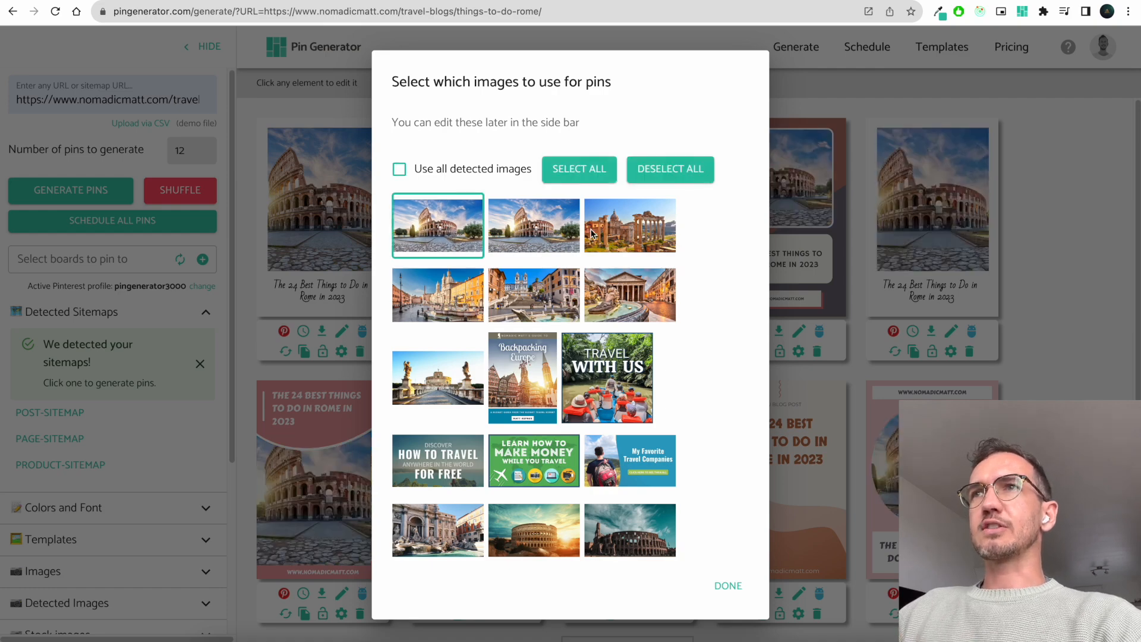
pyautogui.click(634, 224)
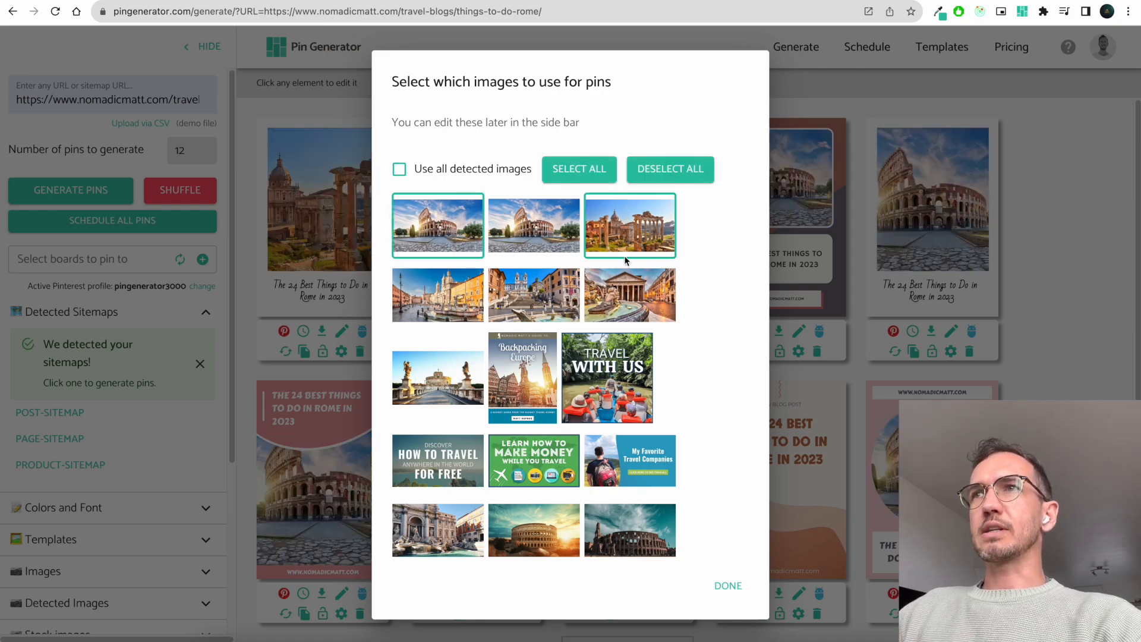
pyautogui.click(535, 294)
pyautogui.click(448, 299)
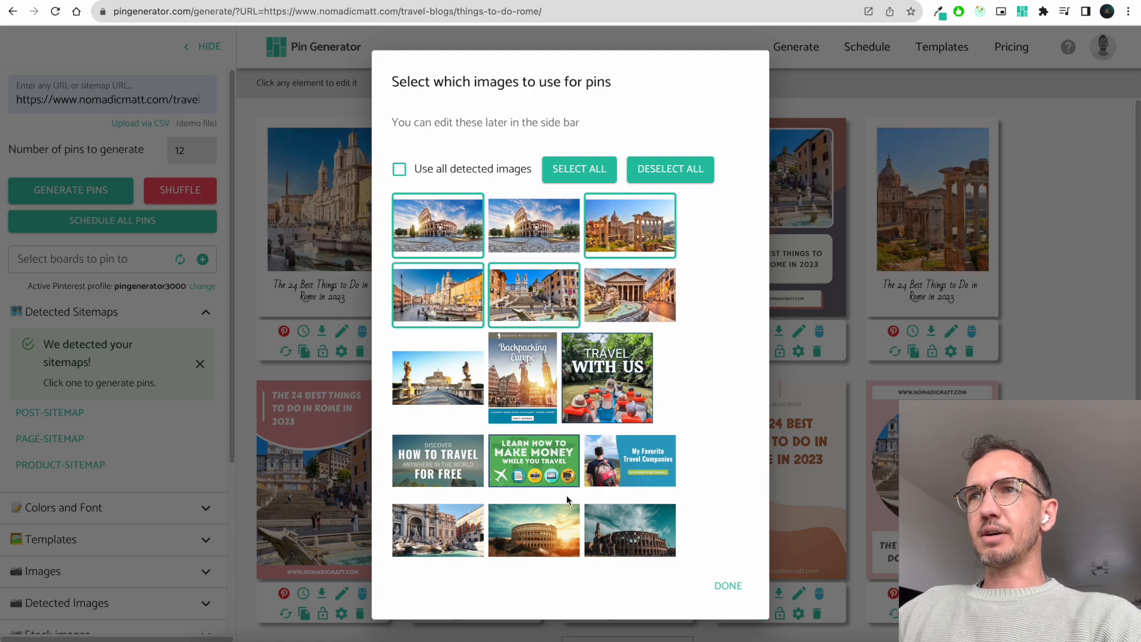
pyautogui.click(540, 534)
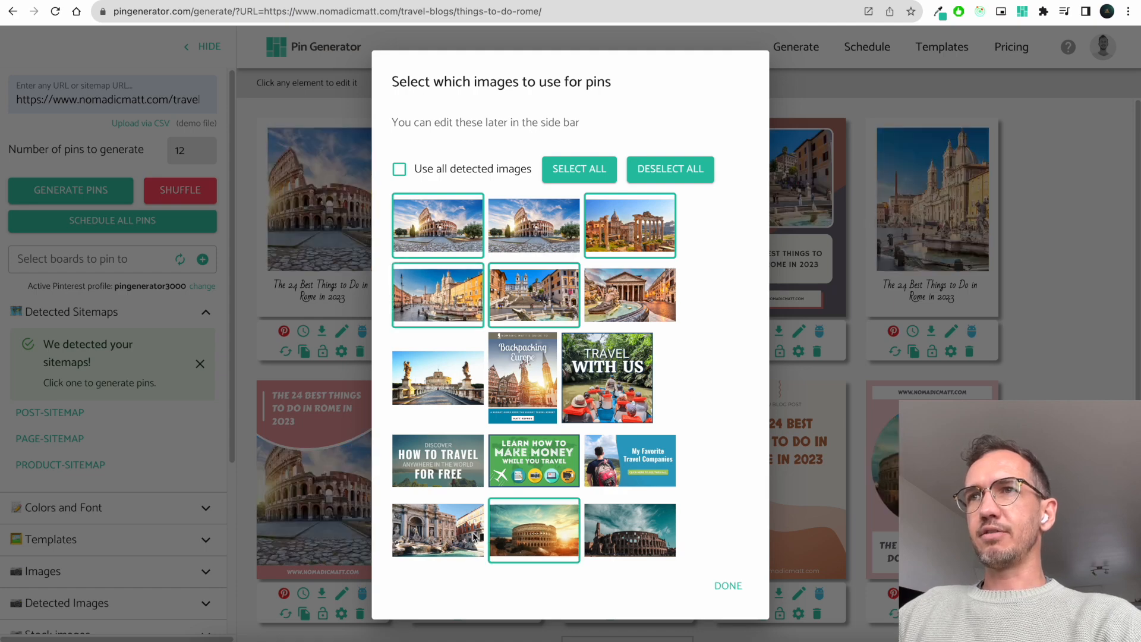
pyautogui.click(475, 532)
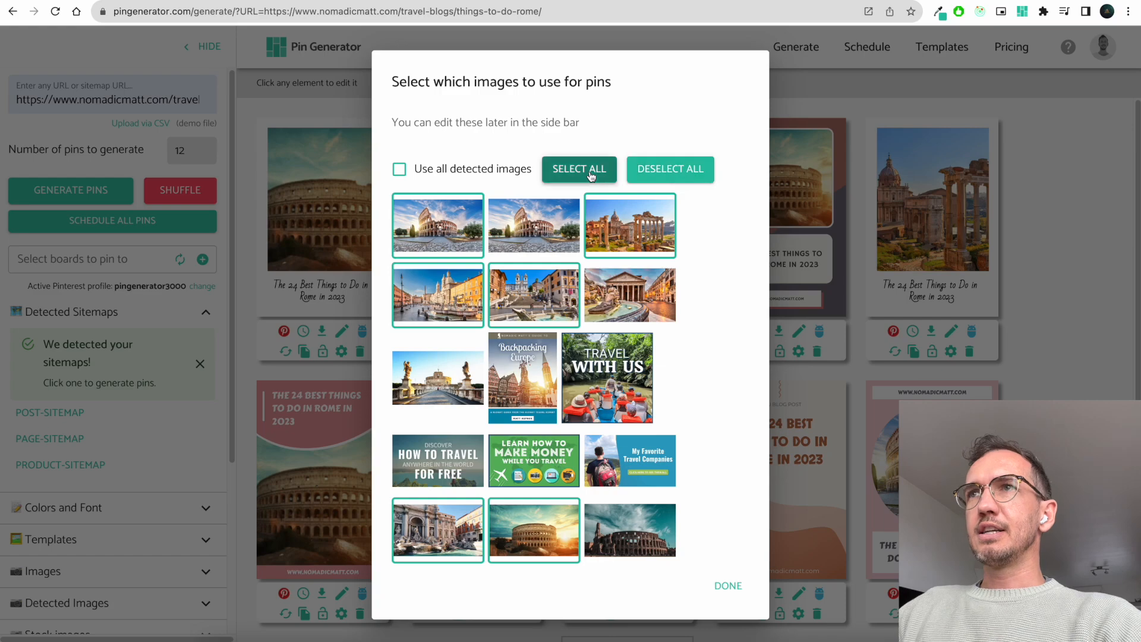
pyautogui.click(729, 586)
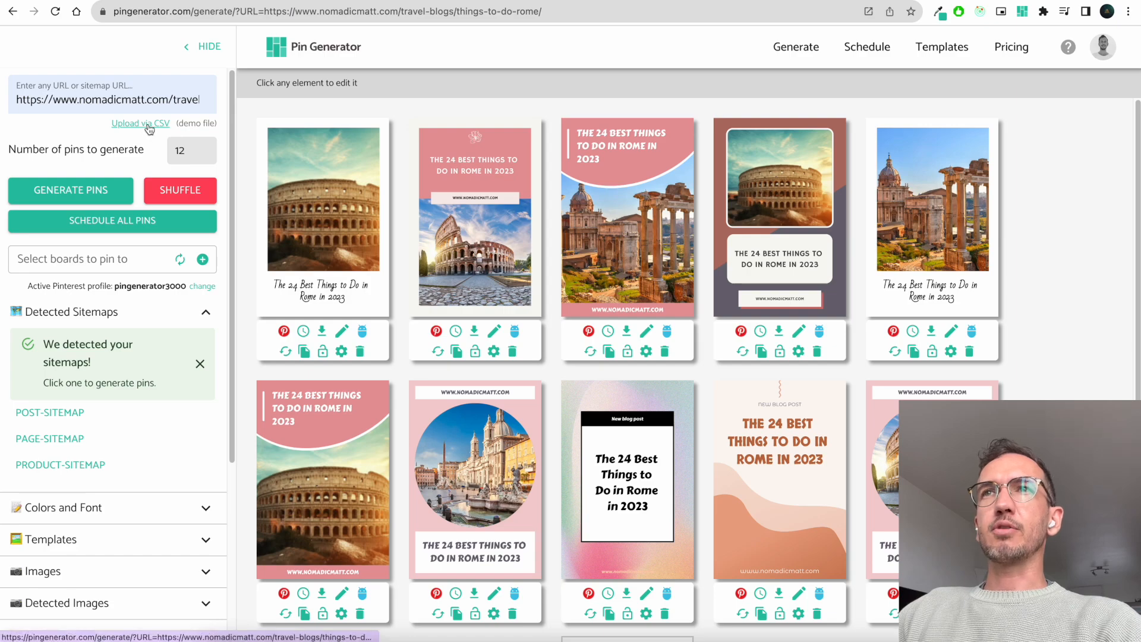
# Step: Download the demo CSV file to the Desktop and open it in Excel
pyautogui.click(208, 126)
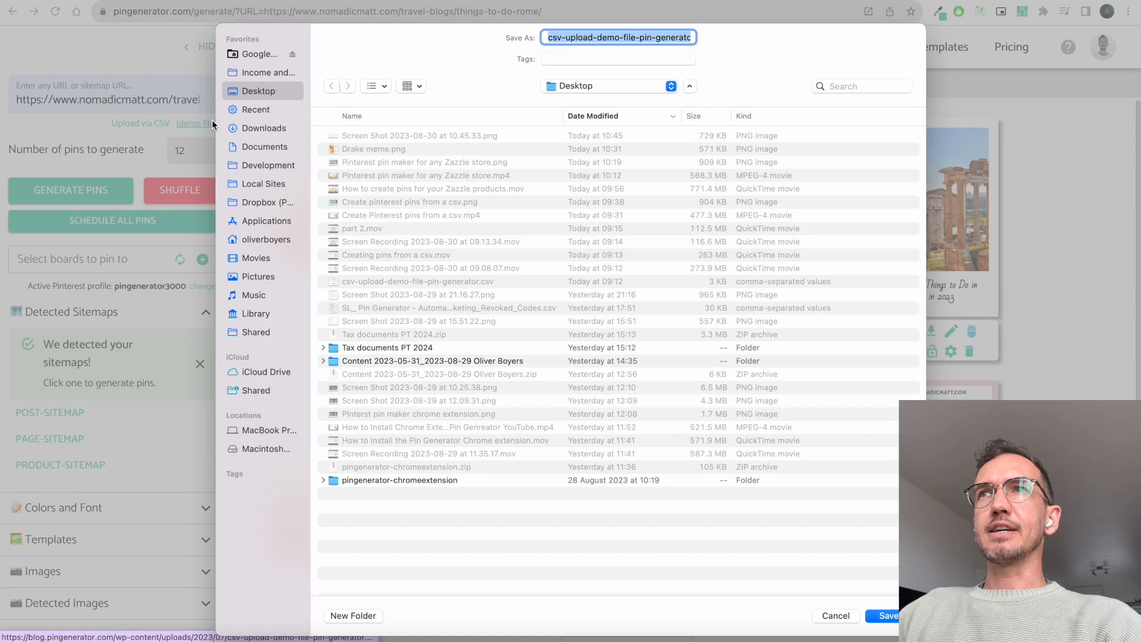
pyautogui.press('Return')
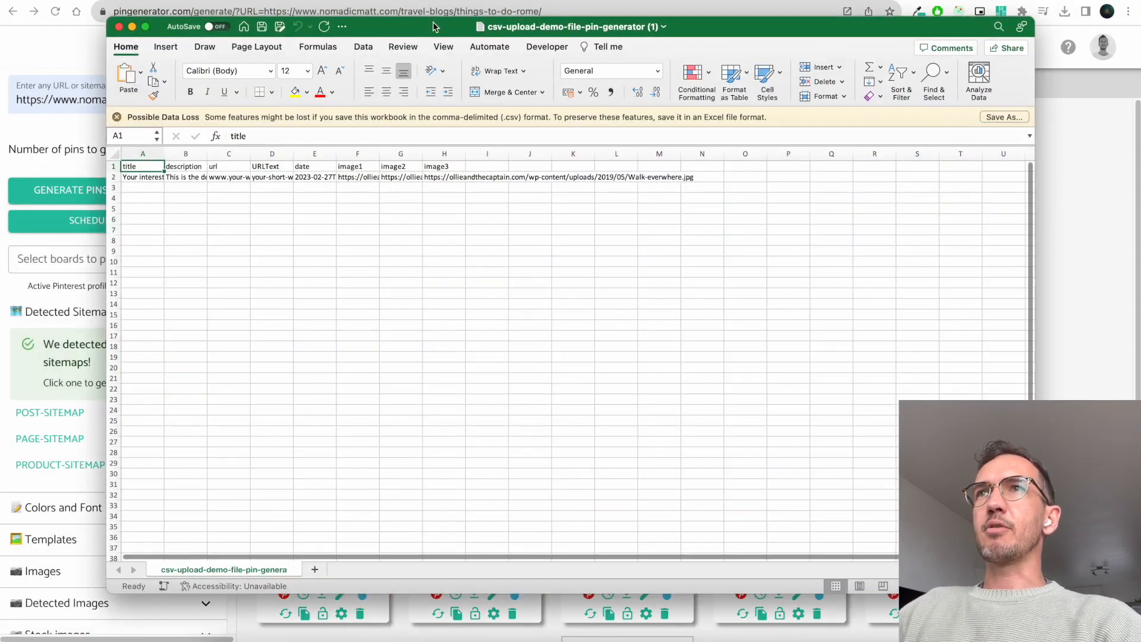
pyautogui.moveTo(435, 23); pyautogui.dragTo(418, 29)
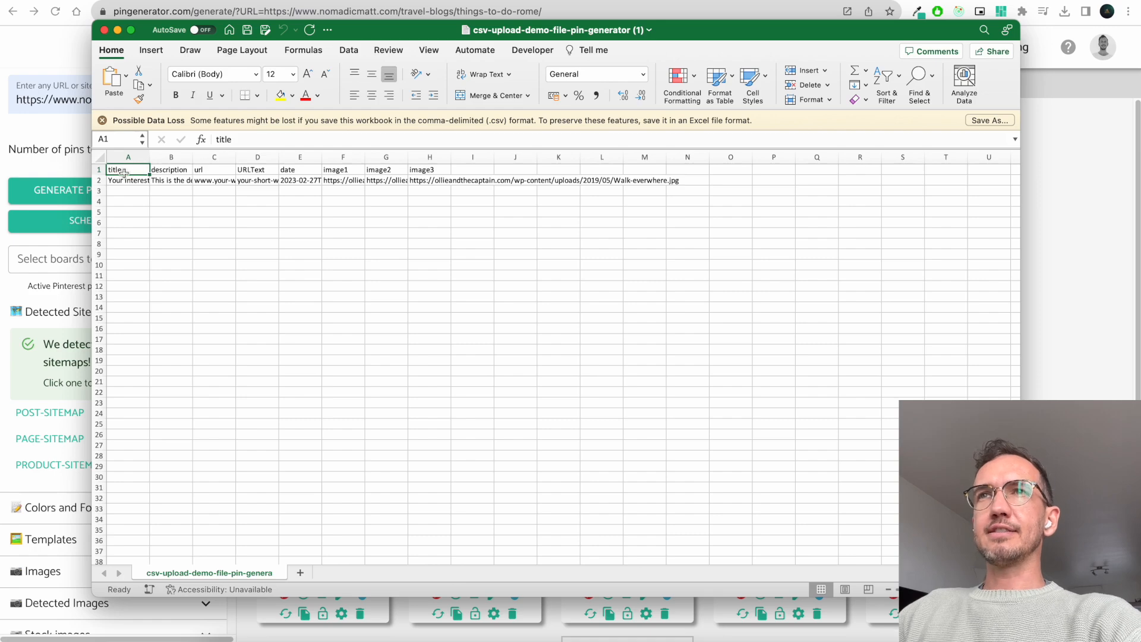
# Step: Review the CSV's column headings in row 1, from title, description, url, URLText and date to image1, image2 and image3
pyautogui.press('Right')
pyautogui.press('Right')
pyautogui.press('Right')
pyautogui.press('Right')
pyautogui.press('Right')
pyautogui.press('Right')
pyautogui.press('Right')
pyautogui.press('Left')
pyautogui.press('Left')
pyautogui.press('Left')
pyautogui.press('Left')
pyautogui.press('Left')
pyautogui.press('Left')
pyautogui.press('Left')
pyautogui.press('Right')
pyautogui.press('Right')
pyautogui.press('Right')
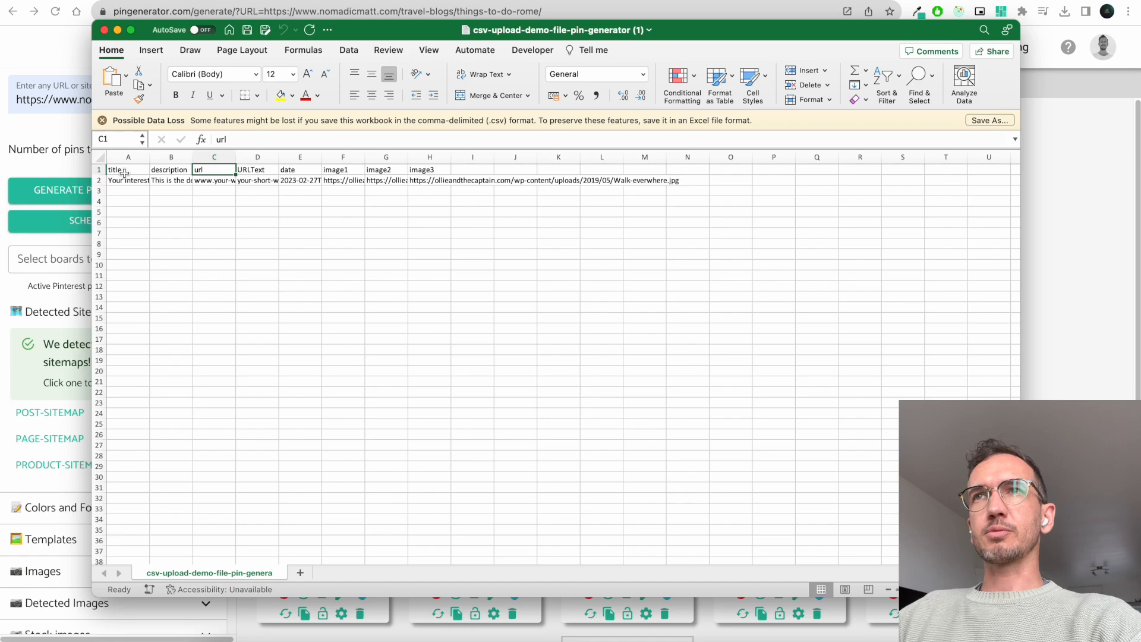
pyautogui.press('Right')
pyautogui.press('Right')
pyautogui.press('Right')
pyautogui.press('Right')
pyautogui.press('Right')
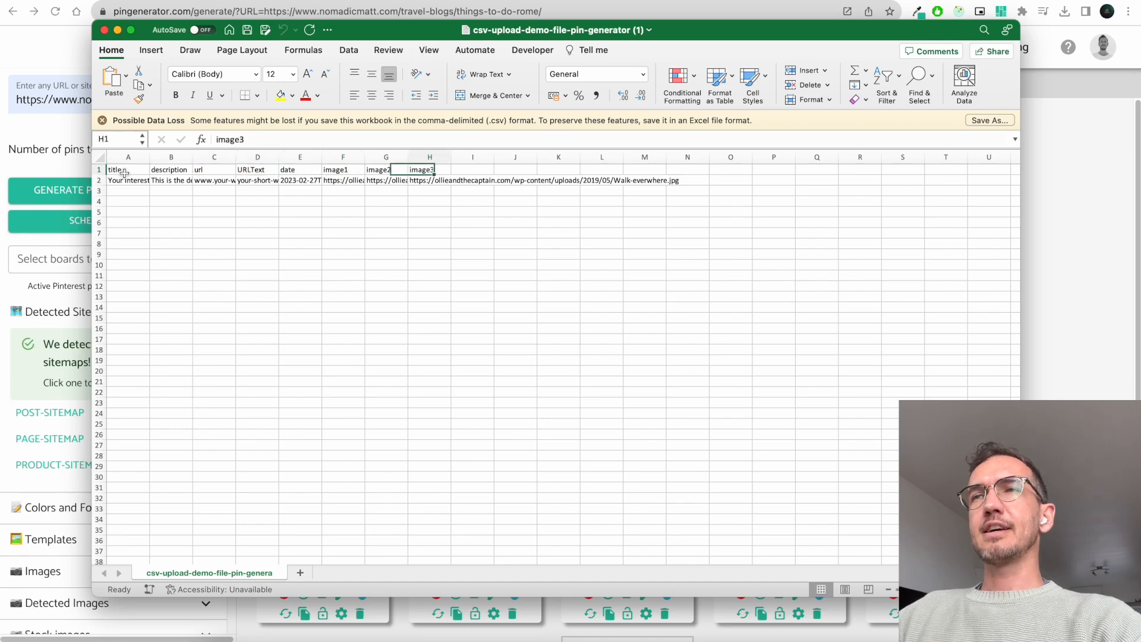
pyautogui.press('Left')
pyautogui.press('Left')
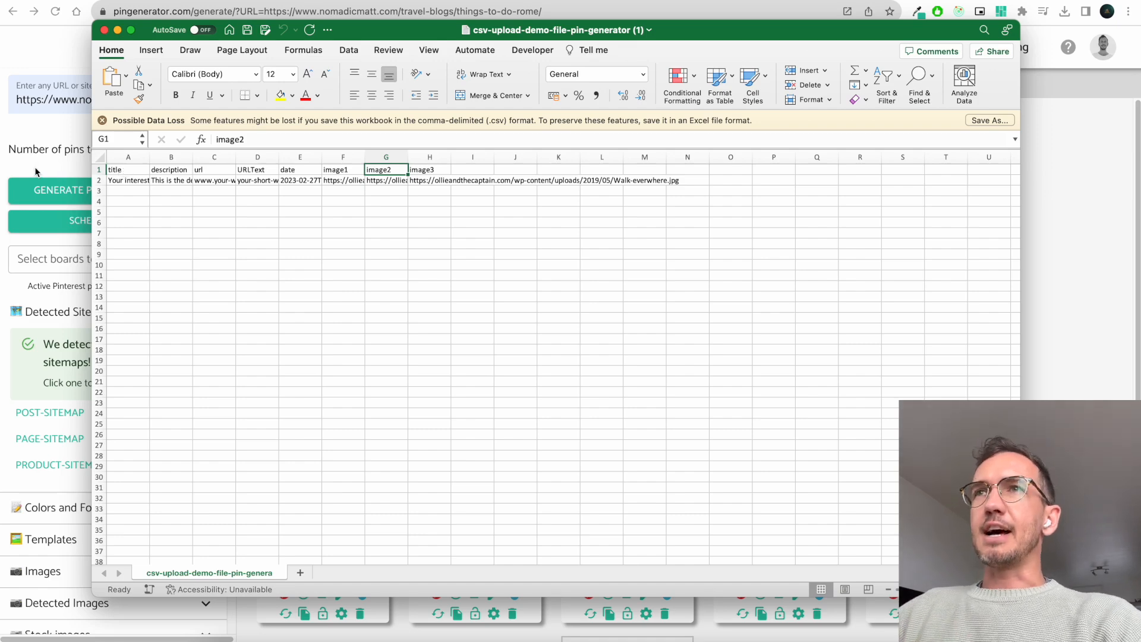
pyautogui.click(126, 170)
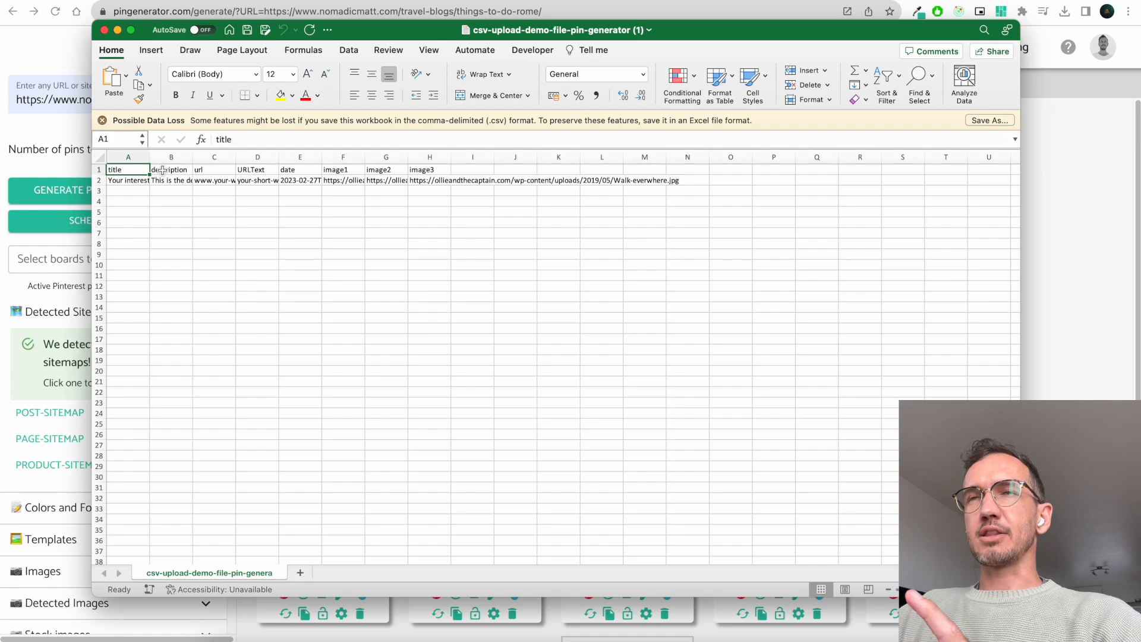
pyautogui.press('Right')
pyautogui.press('Right')
pyautogui.press('Right')
pyautogui.press('Right')
pyautogui.press('Right')
pyautogui.press('Right')
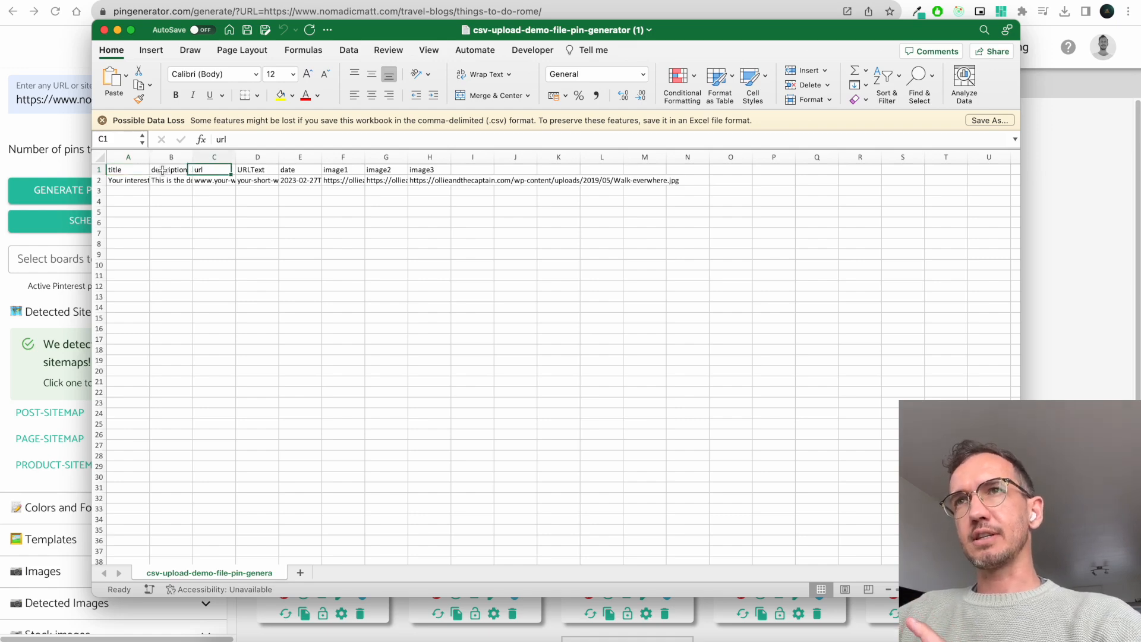
pyautogui.press('Left')
pyautogui.press('Left')
pyautogui.press('Left')
pyautogui.press('Left')
pyautogui.press('Left')
pyautogui.press('Left')
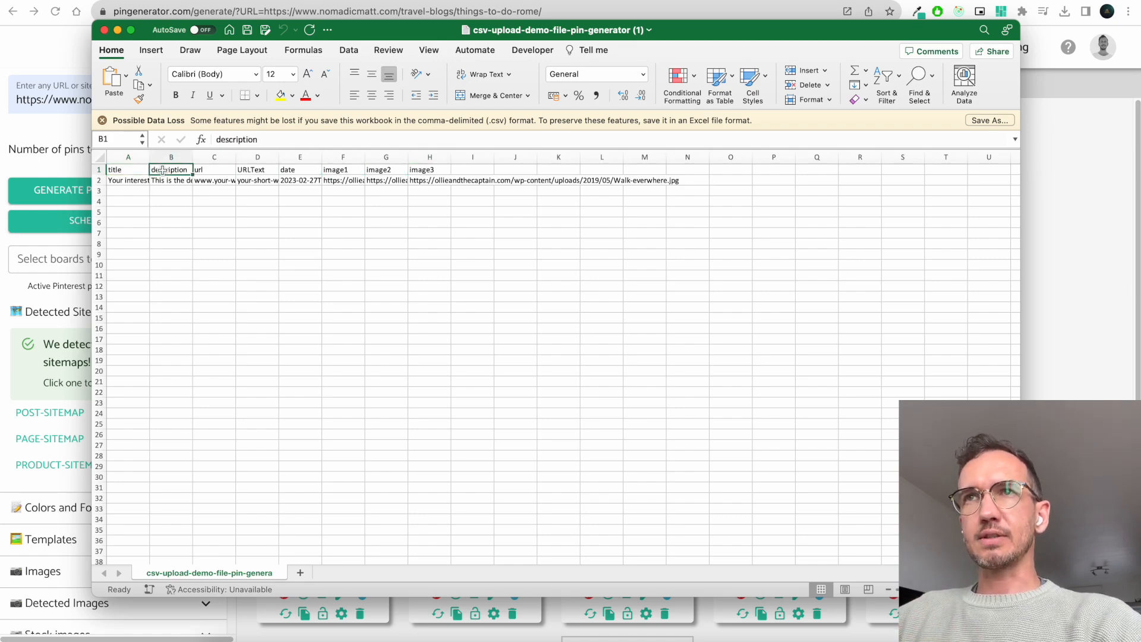
# Step: Examine the sample entries in row 2, from the title and description to the links, date and image URLs
pyautogui.press('Down')
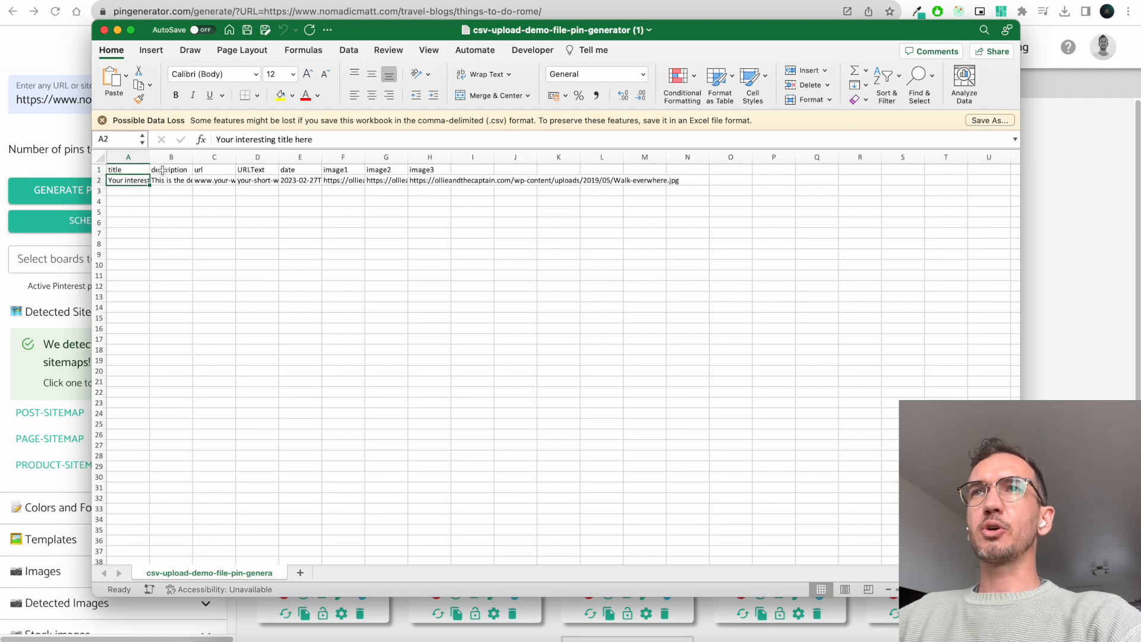
pyautogui.press('Right')
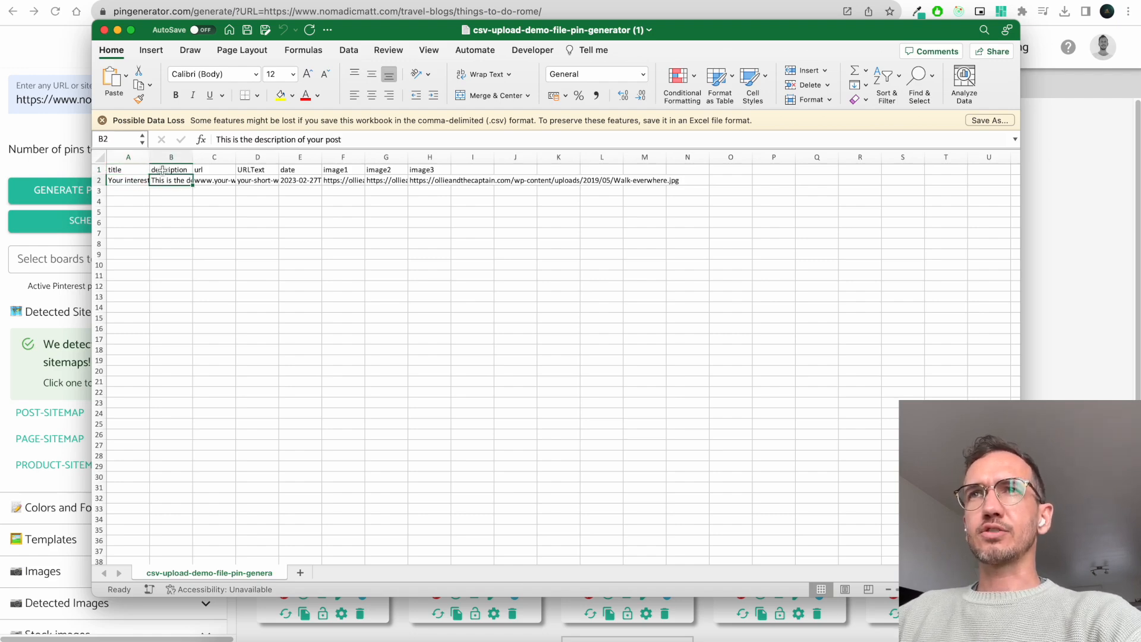
pyautogui.press('Right')
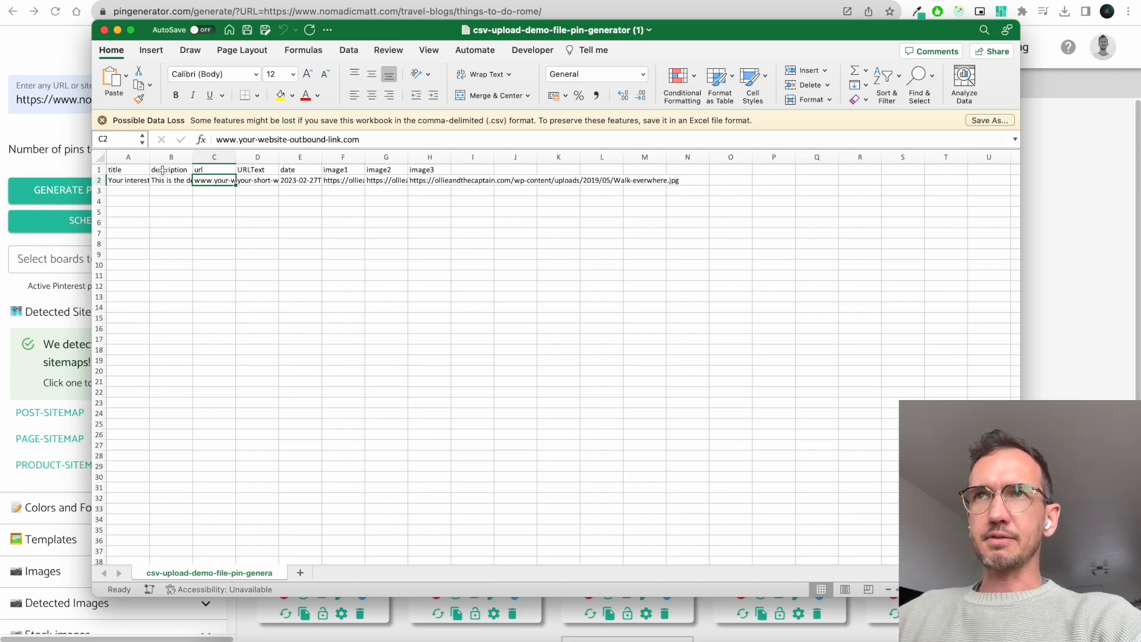
pyautogui.press('Right')
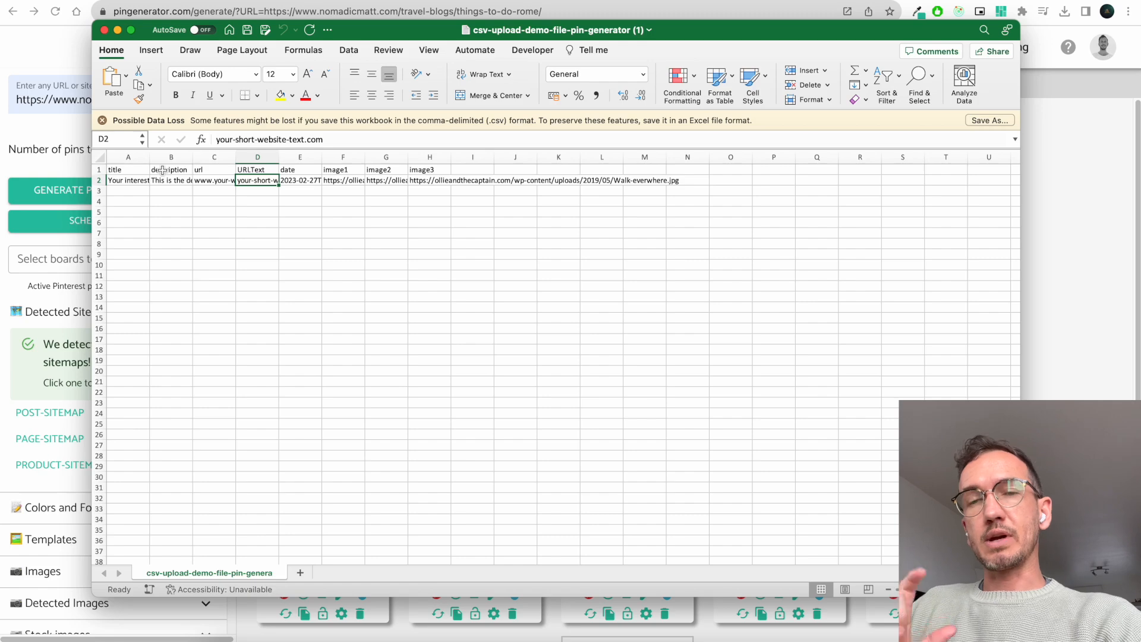
pyautogui.press('Right')
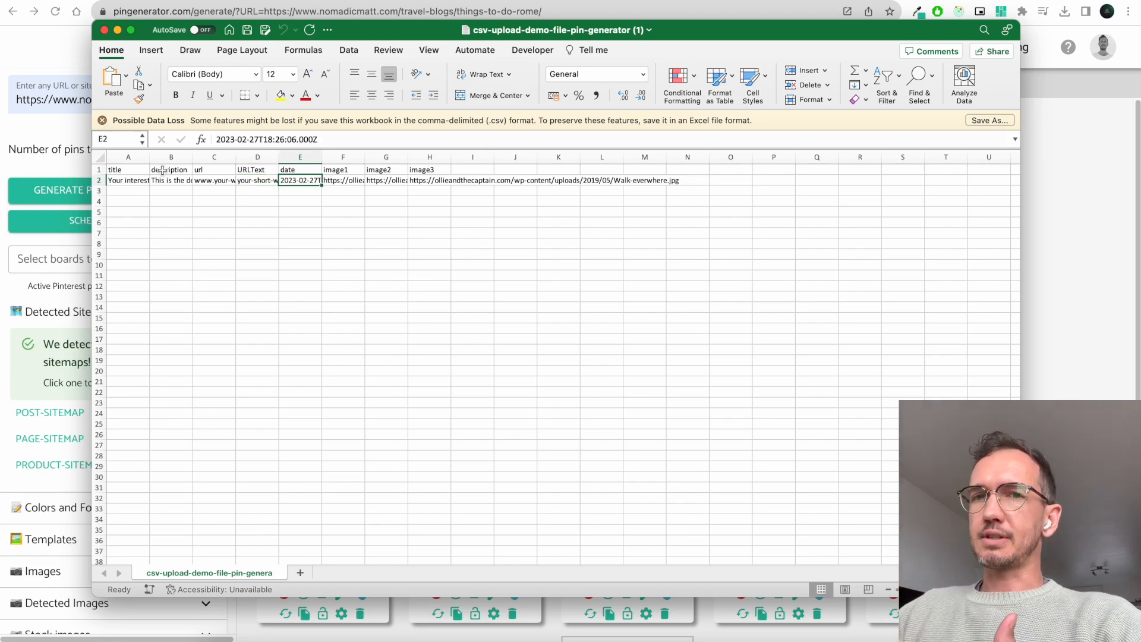
pyautogui.press('Right')
pyautogui.press('Right')
pyautogui.press('Right')
pyautogui.press('Left')
pyautogui.press('Left')
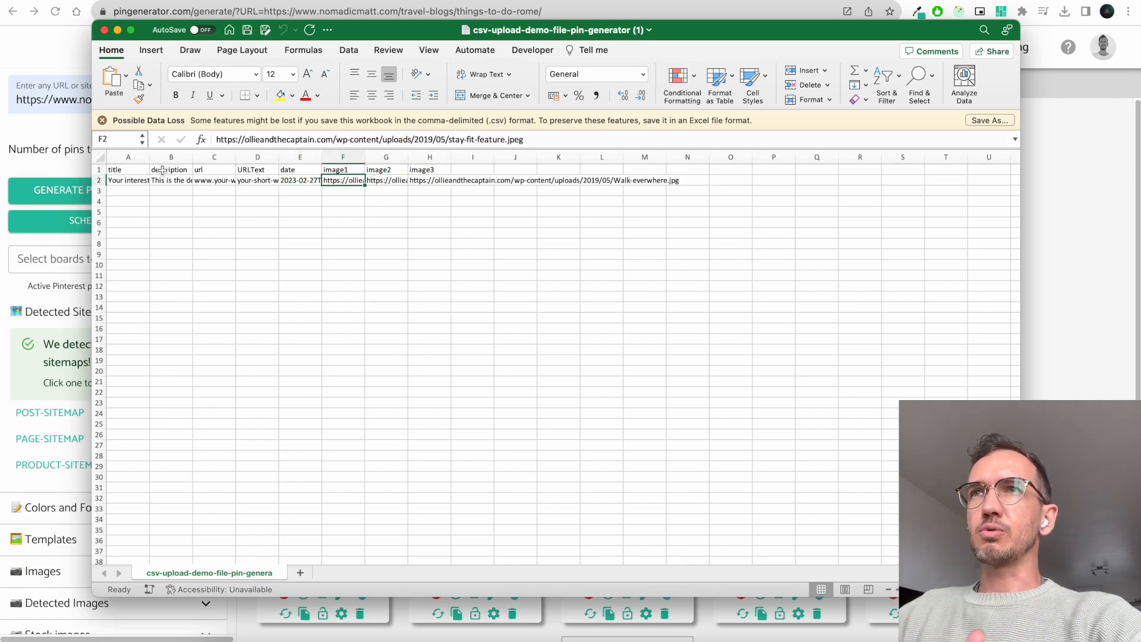
# Step: Try adding an image4 column heading in cell I1 and clear the cell again
pyautogui.press('Up')
pyautogui.press('Right')
pyautogui.press('Right')
pyautogui.press('Right')
pyautogui.write('image')
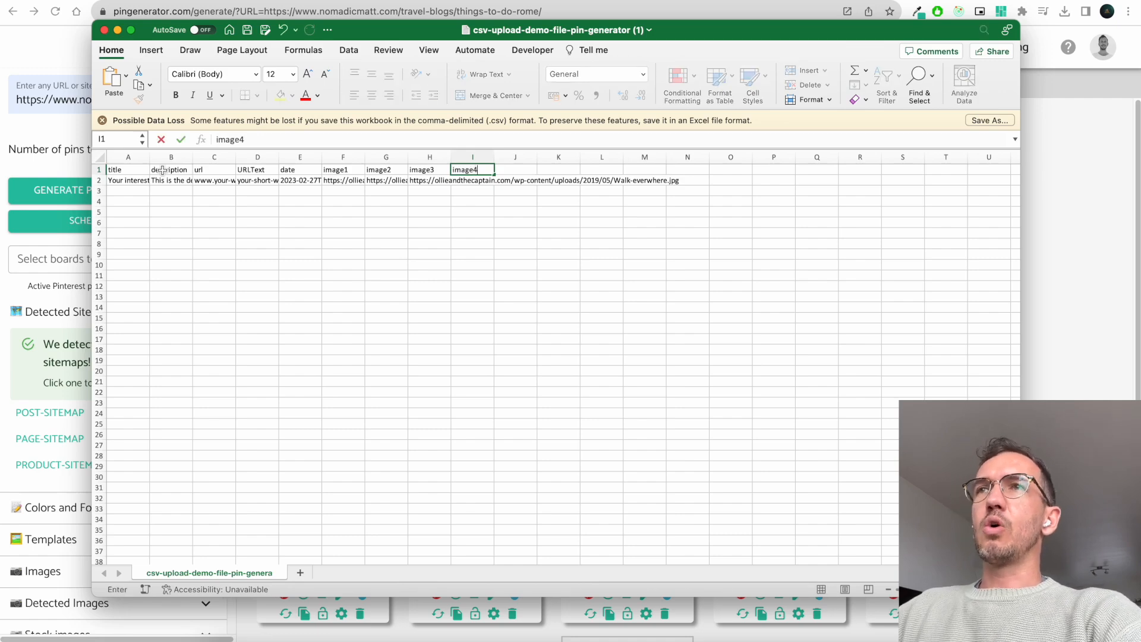
pyautogui.press('Tab')
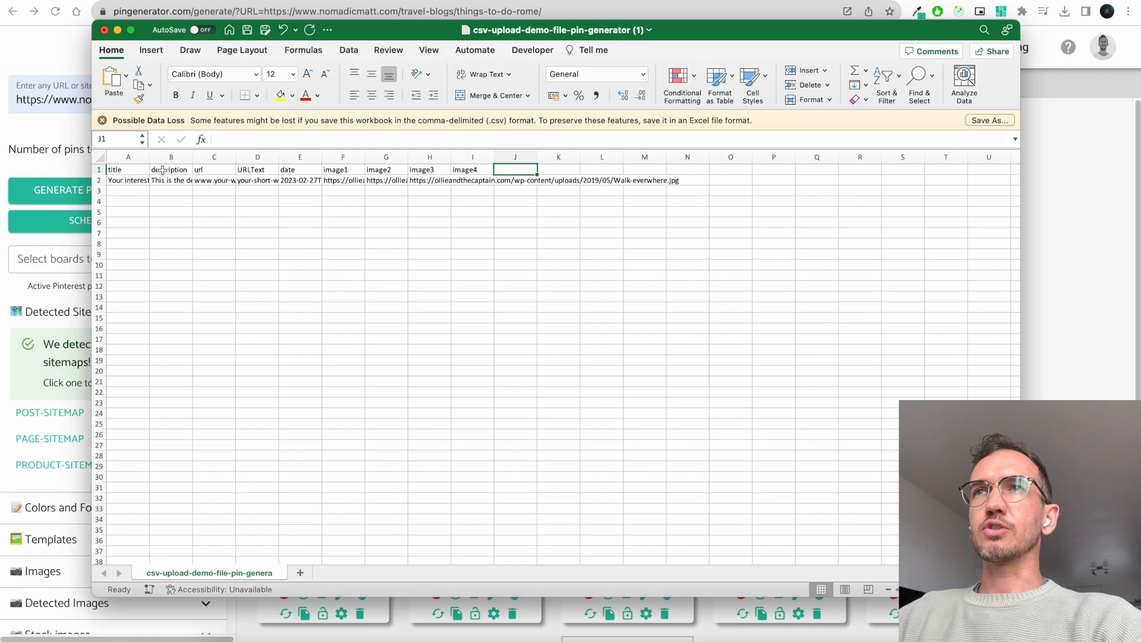
pyautogui.press('Left')
pyautogui.press('BackSpace')
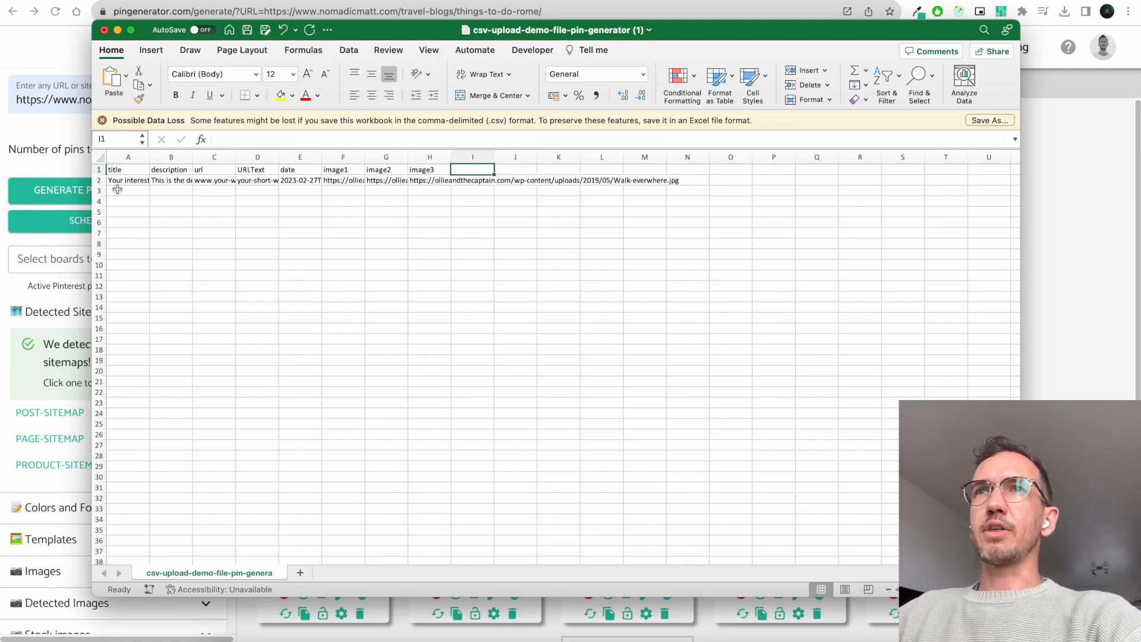
# Step: Copy the sample row 2 into rows 3 to 6, save the CSV file and close the workbook
pyautogui.click(99, 181)
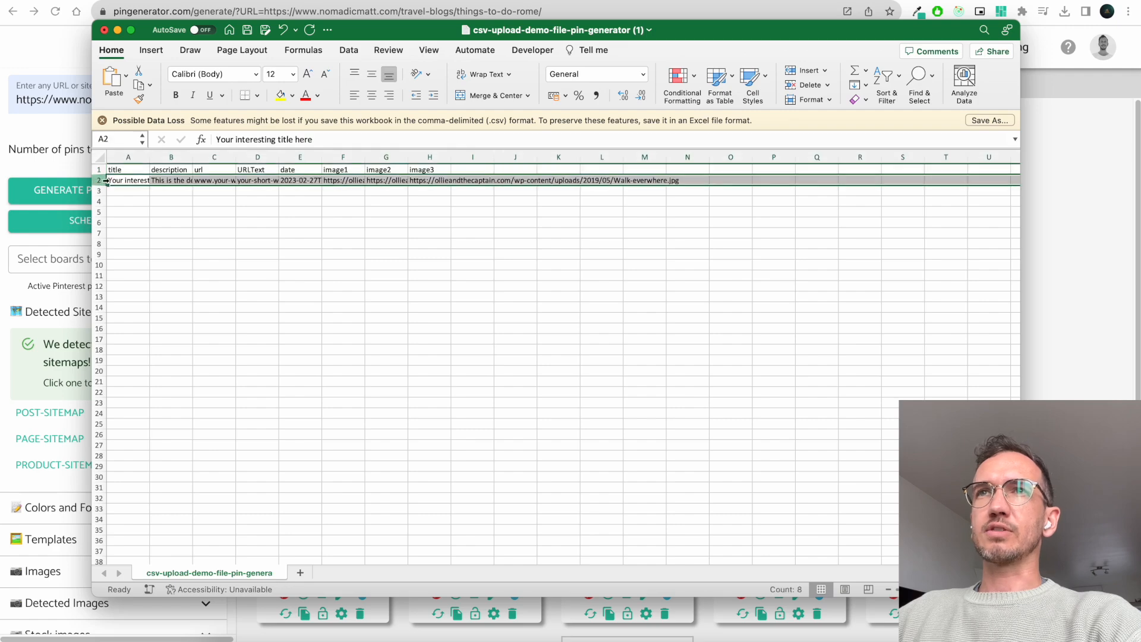
pyautogui.press('super+c')
pyautogui.click(99, 191)
pyautogui.press('super+v')
pyautogui.click(145, 203)
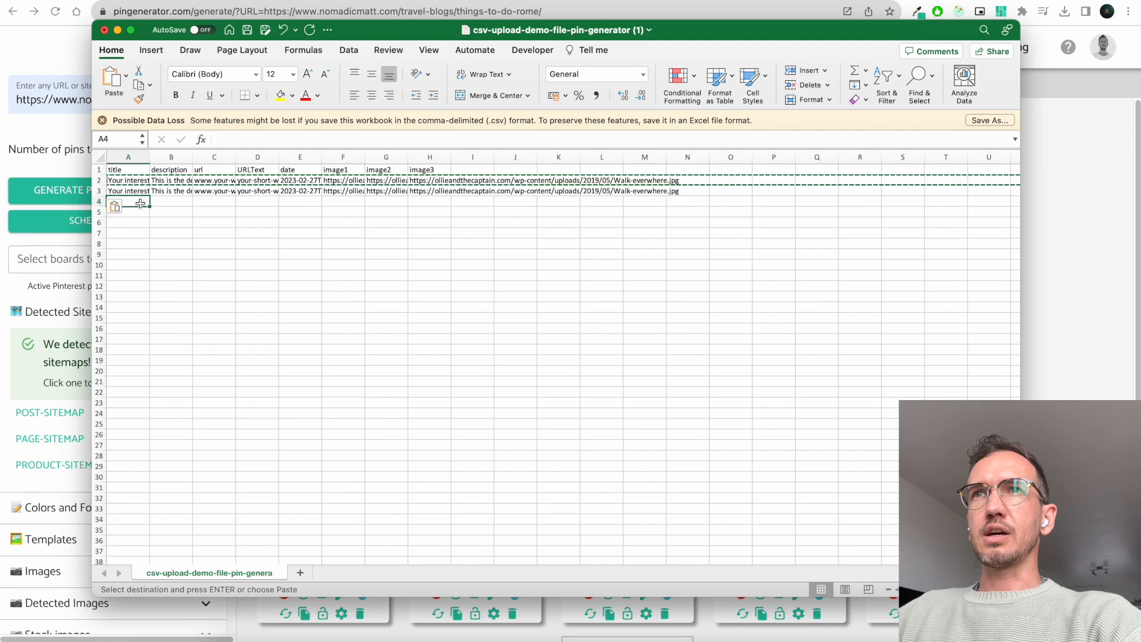
pyautogui.press('super+v')
pyautogui.click(145, 213)
pyautogui.press('super+v')
pyautogui.click(146, 222)
pyautogui.press('super+v')
pyautogui.press('super+s')
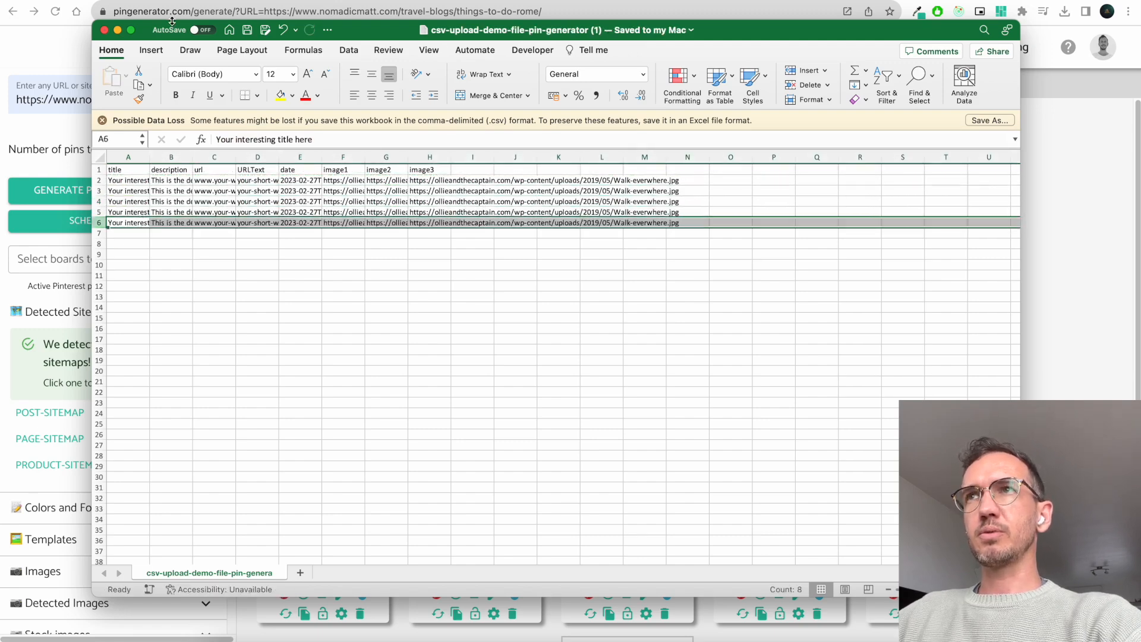
pyautogui.click(106, 31)
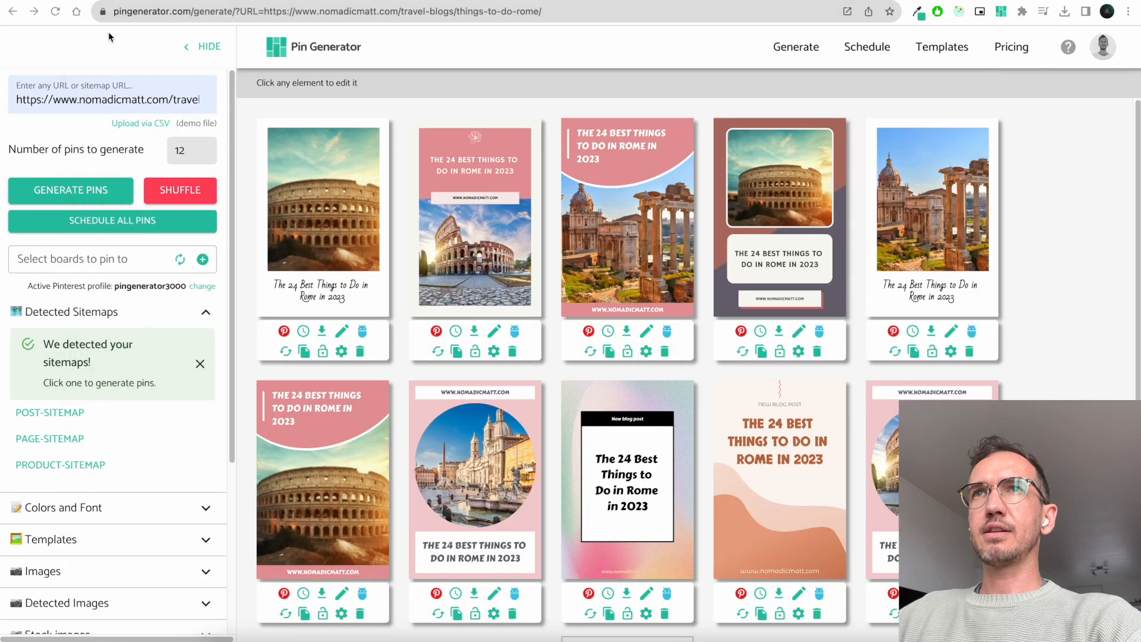
# Step: Upload csv-upload-demo-file-pin-generator (1).csv from the Desktop to Pin Generator and look through the pins generated from it
pyautogui.click(146, 124)
pyautogui.click(334, 95)
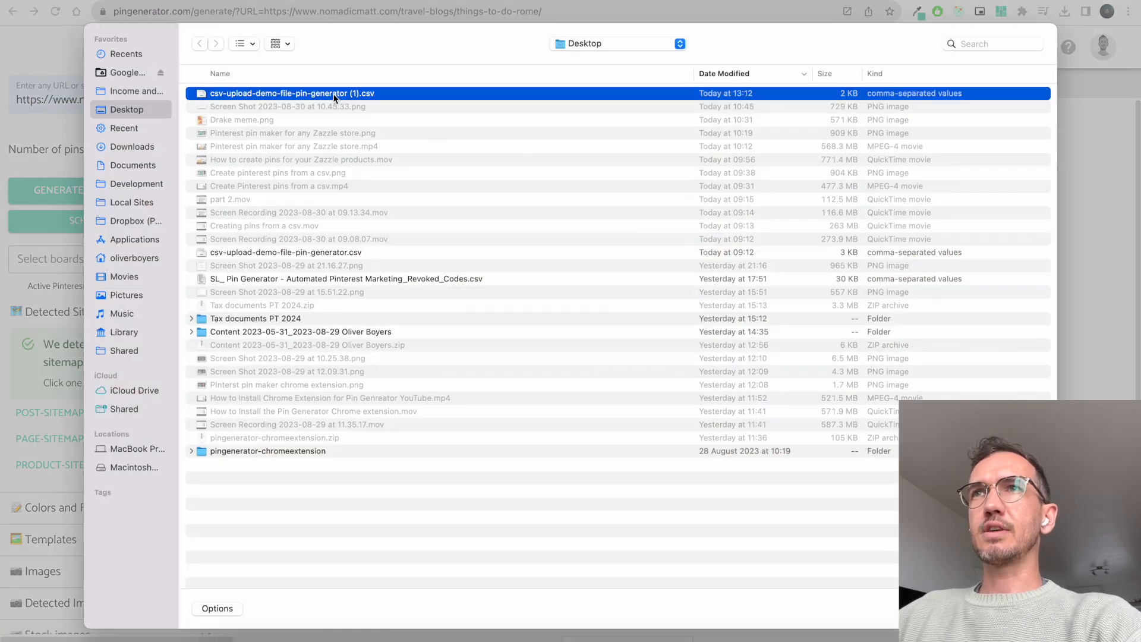
pyautogui.doubleClick(334, 96)
pyautogui.scroll(-2, 867, 316)
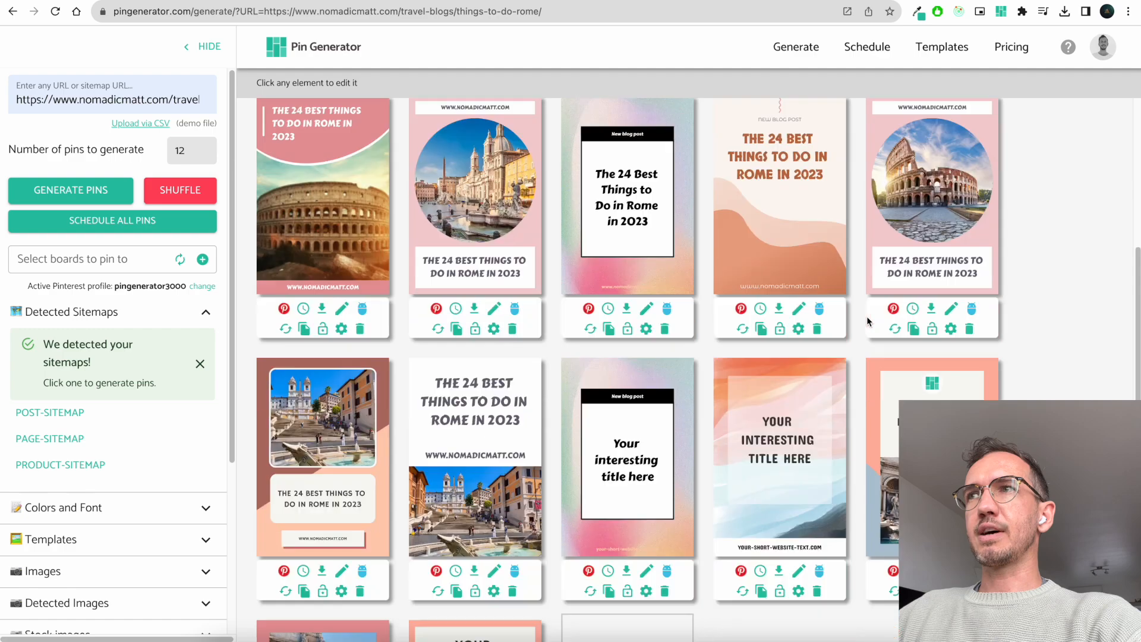
pyautogui.scroll(-3, 868, 318)
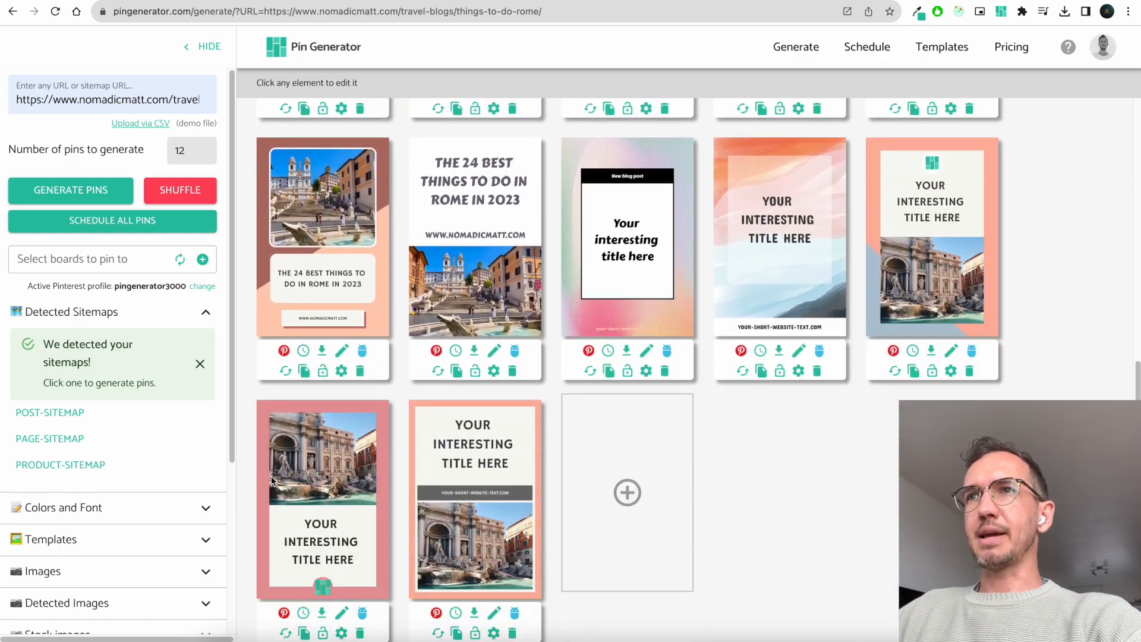
pyautogui.scroll(1, 524, 504)
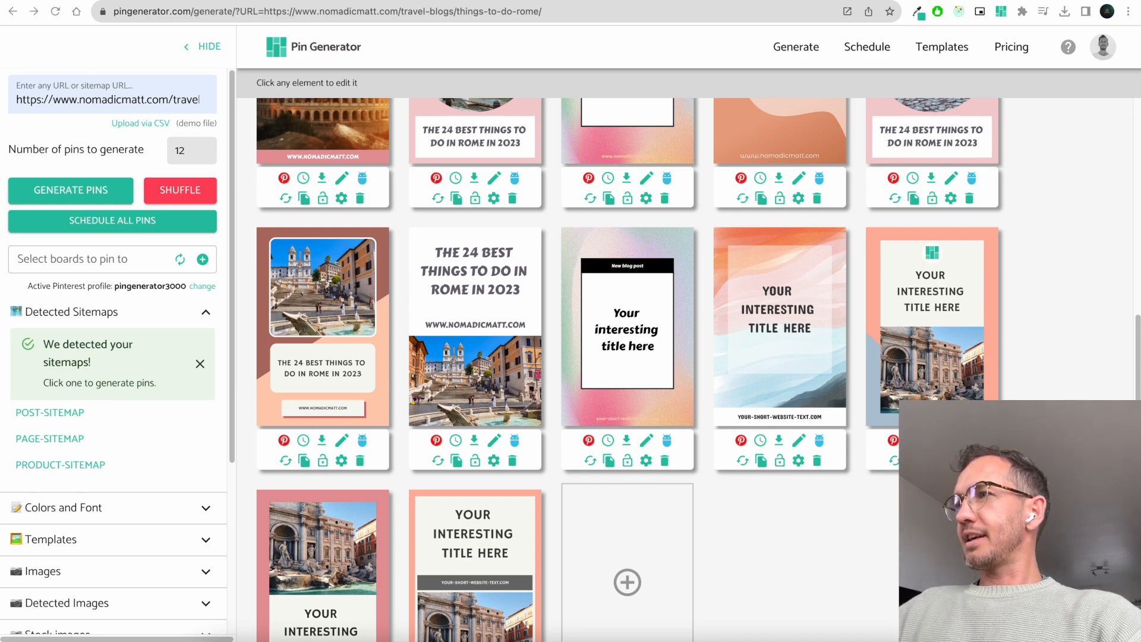
pyautogui.scroll(1, 863, 198)
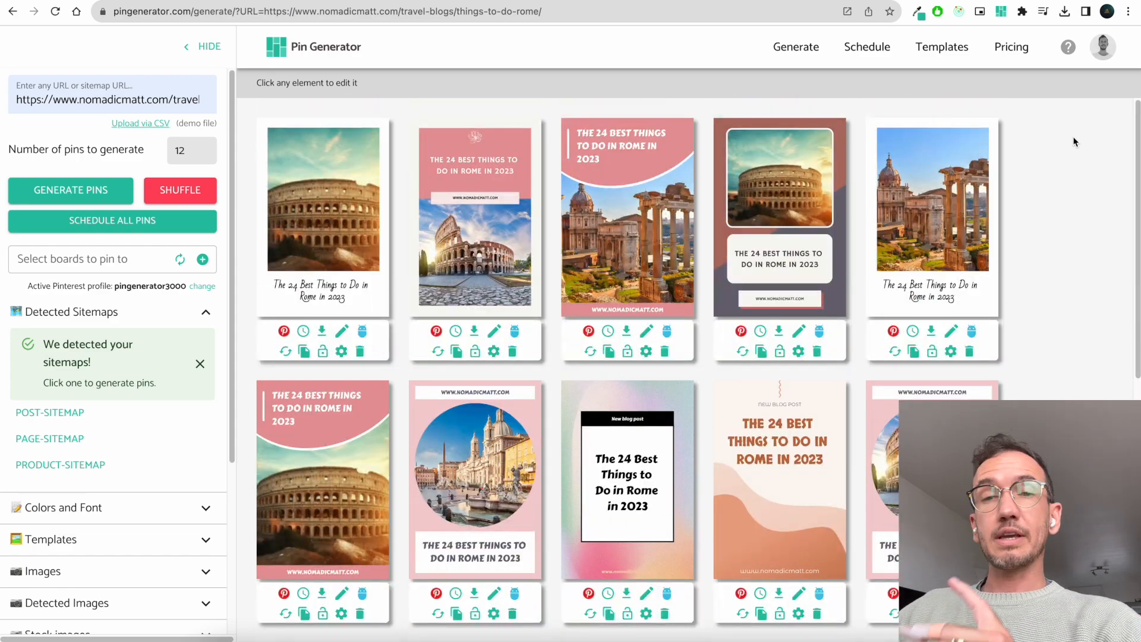
# Step: Open the Products page for importing eCommerce shop products
pyautogui.click(1096, 48)
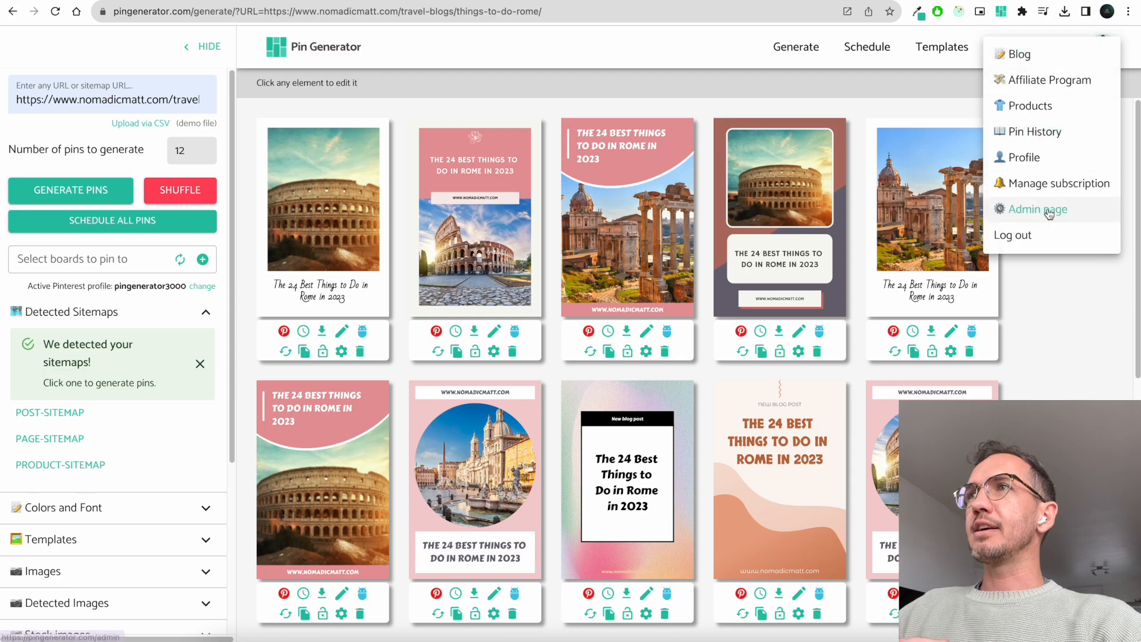
pyautogui.click(1059, 109)
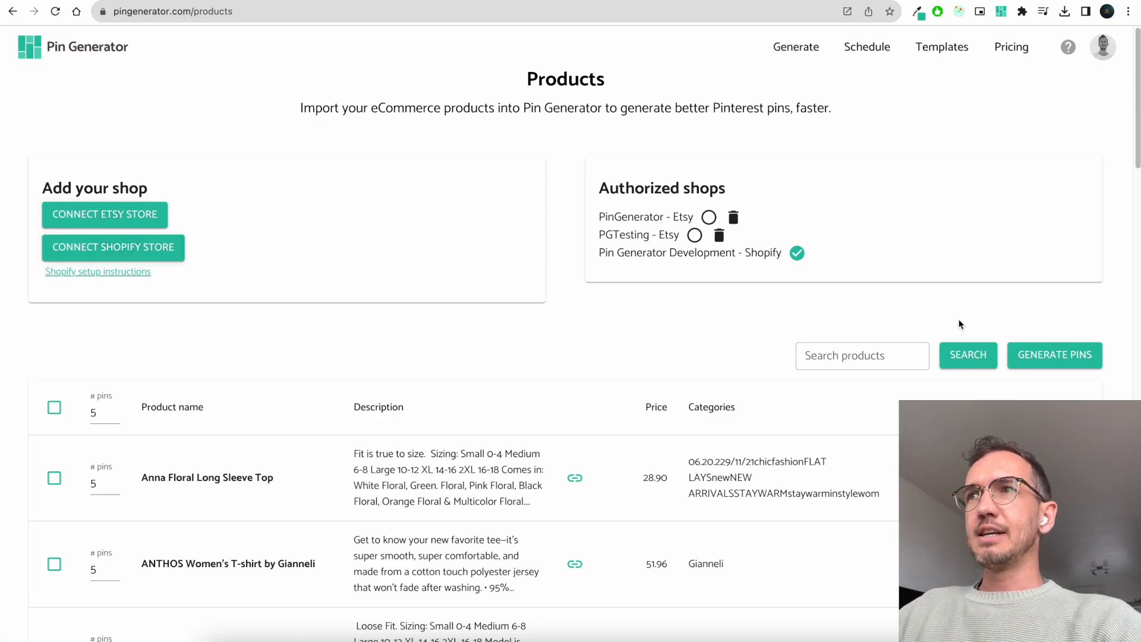
# Step: Generate pins from the shop products Anna Floral Long Sleeve Top and ANTHOS Women's T-shirt by Gianneli
pyautogui.click(1104, 48)
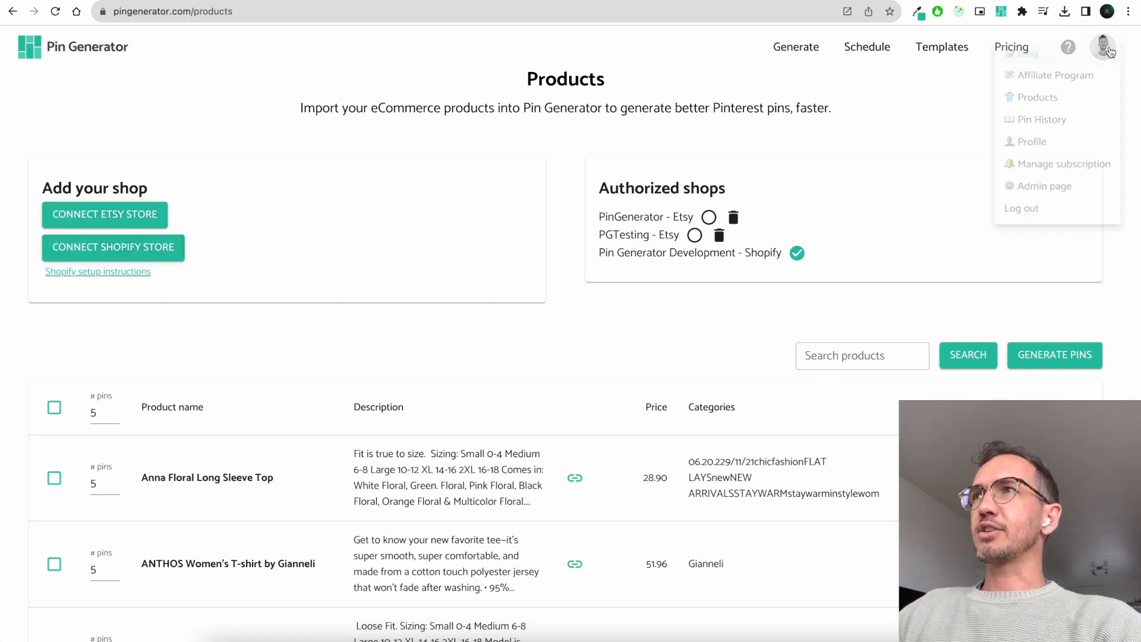
pyautogui.click(616, 327)
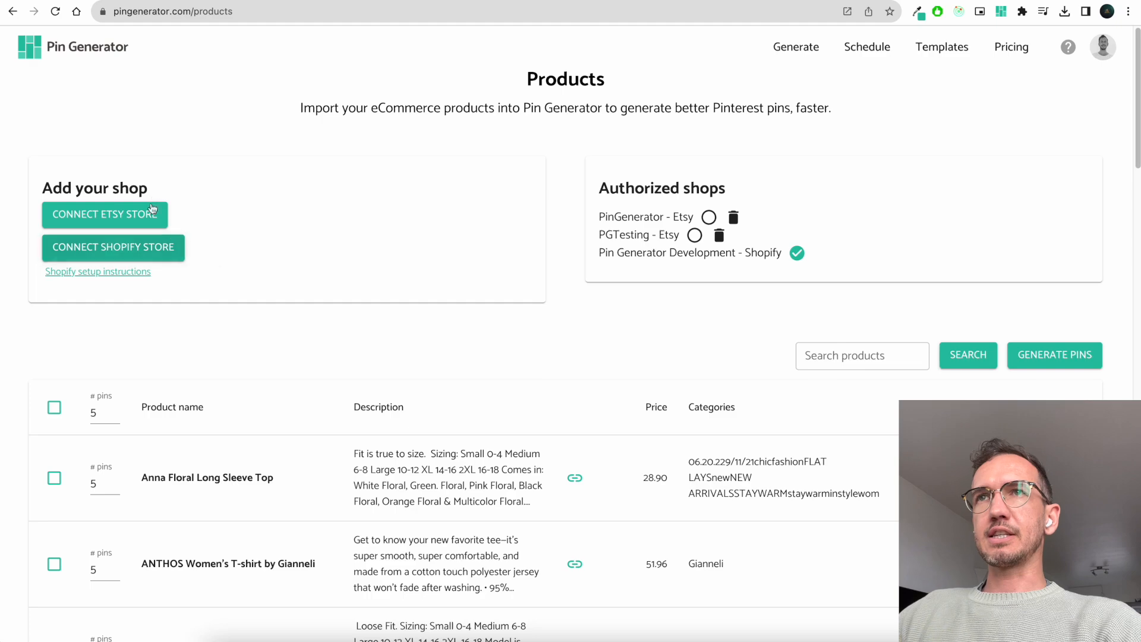
pyautogui.scroll(-3, 558, 270)
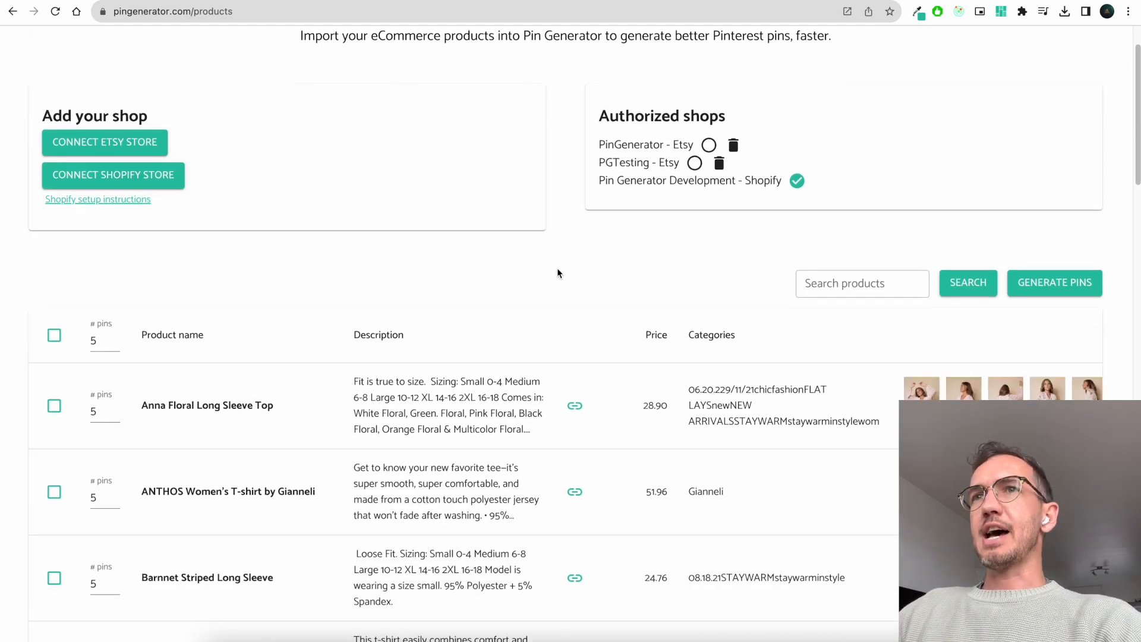
pyautogui.scroll(-3, 845, 386)
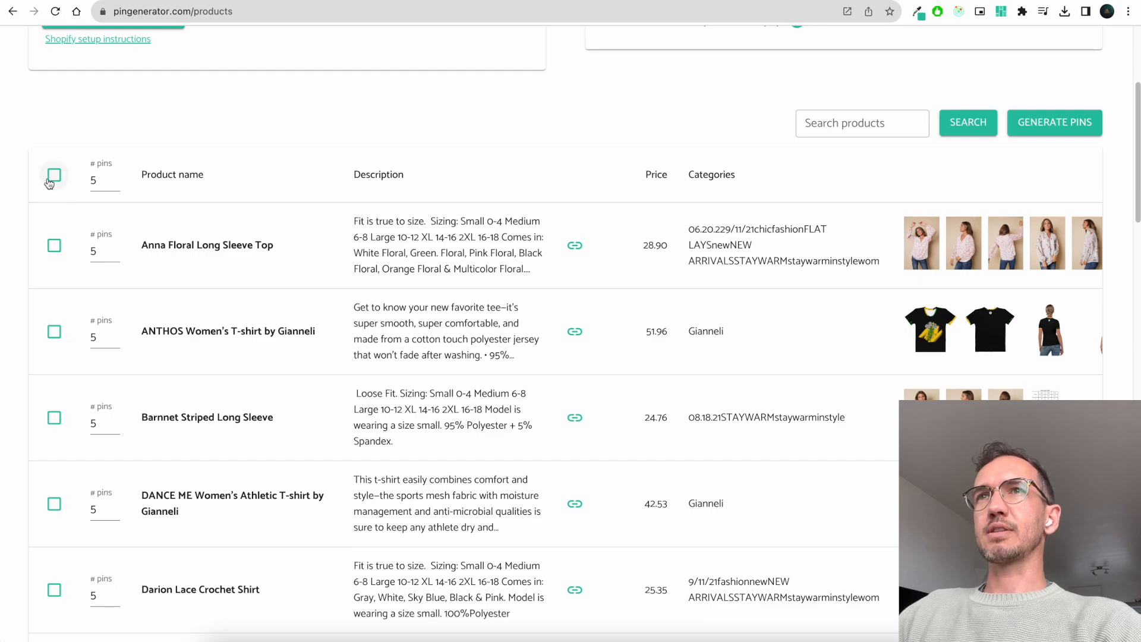
pyautogui.click(54, 245)
pyautogui.click(54, 331)
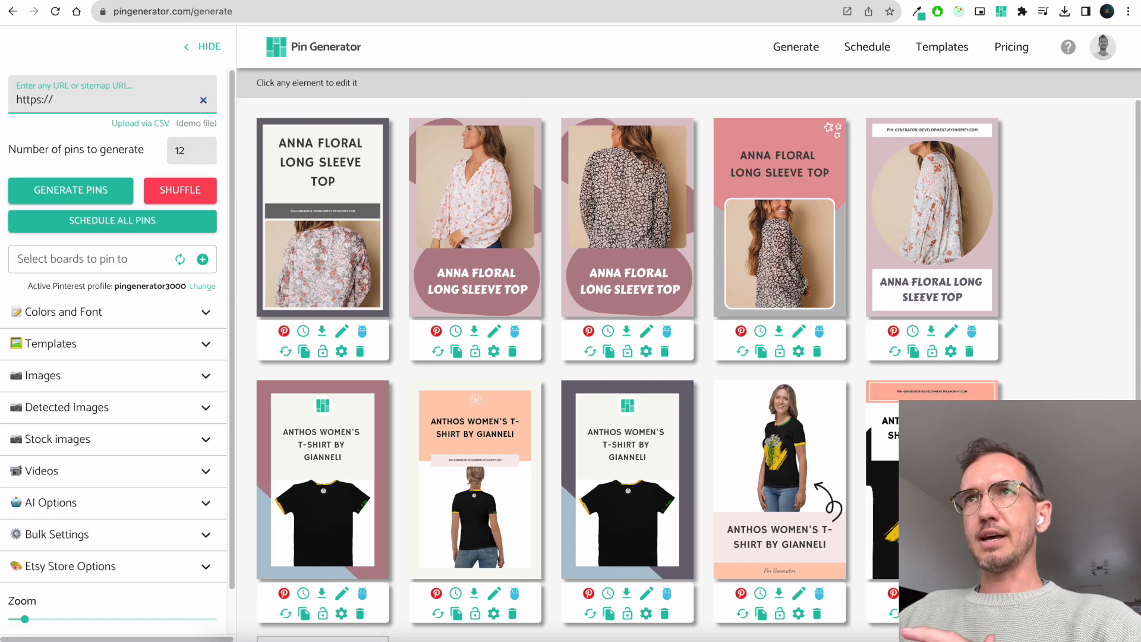
pyautogui.click(1085, 265)
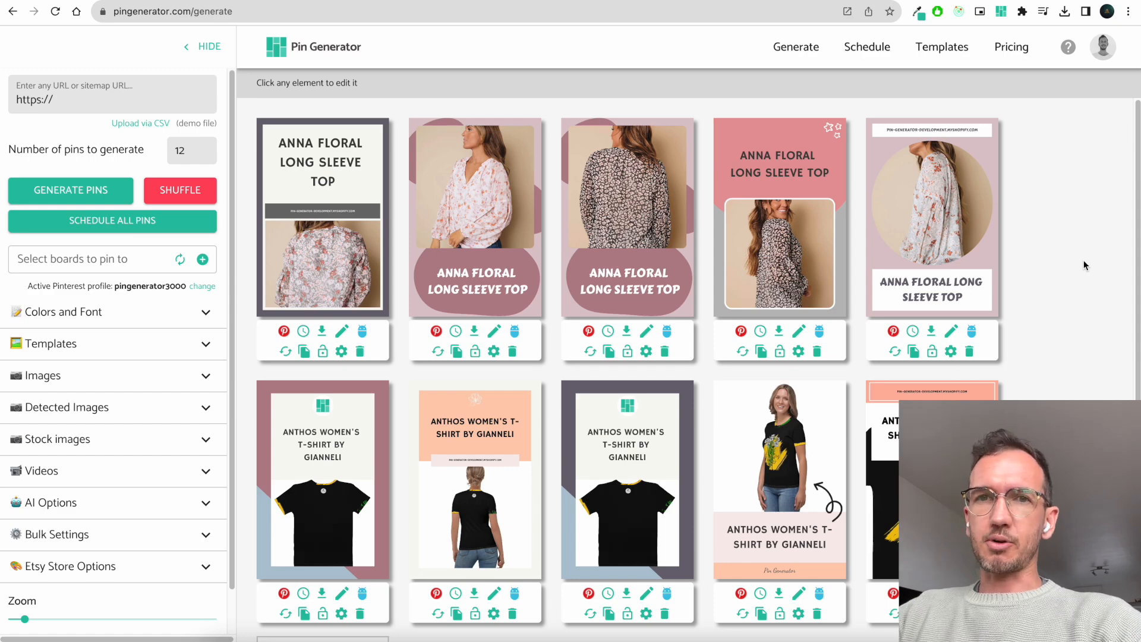
pyautogui.click(133, 101)
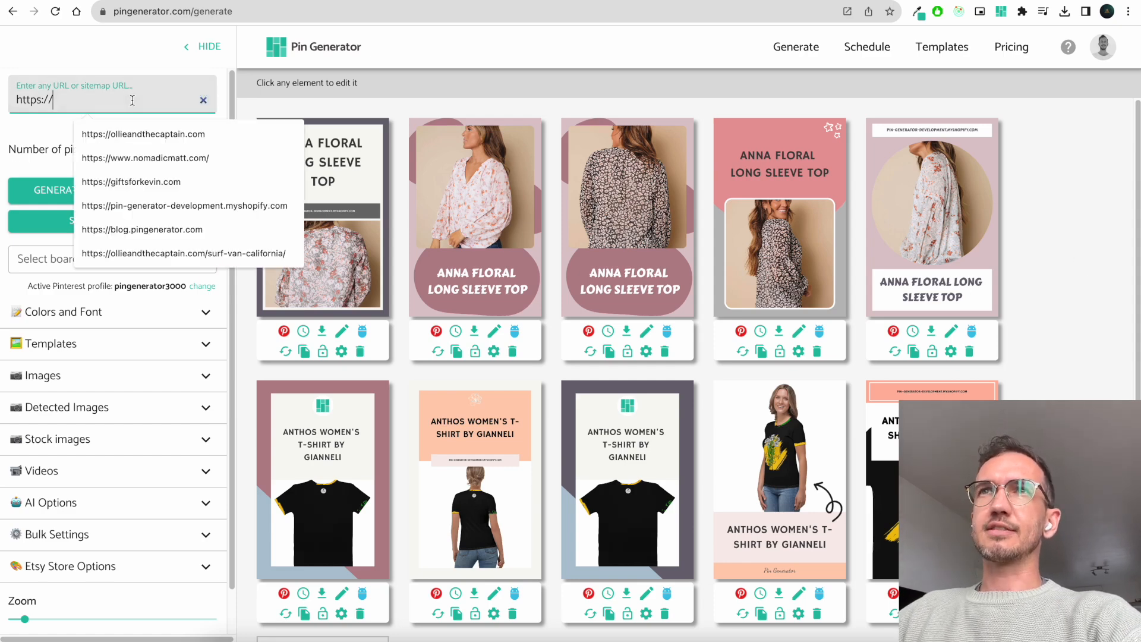
pyautogui.moveTo(132, 101); pyautogui.dragTo(15, 92)
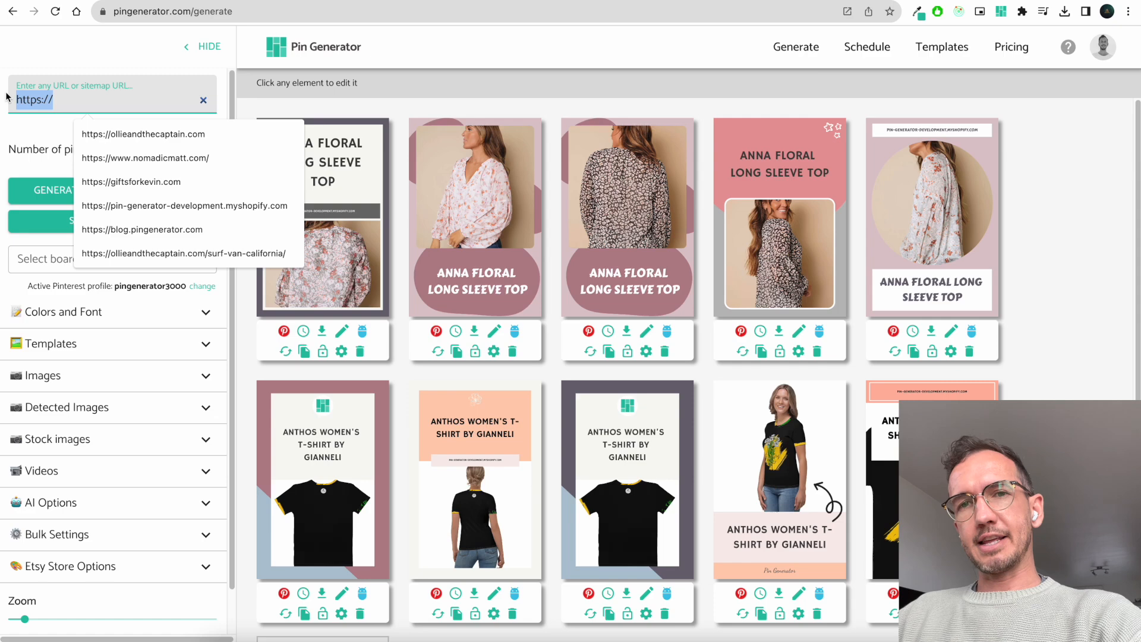
pyautogui.click(1105, 295)
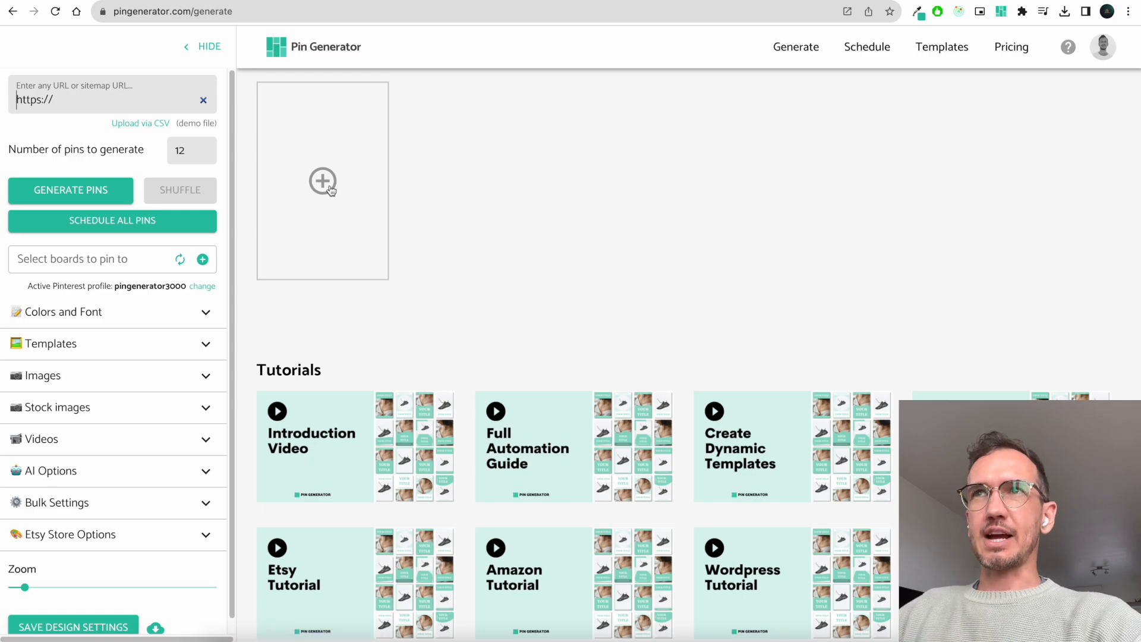
# Step: Add five blank template pins one after another on the empty Generate page
pyautogui.click(326, 181)
pyautogui.click(471, 214)
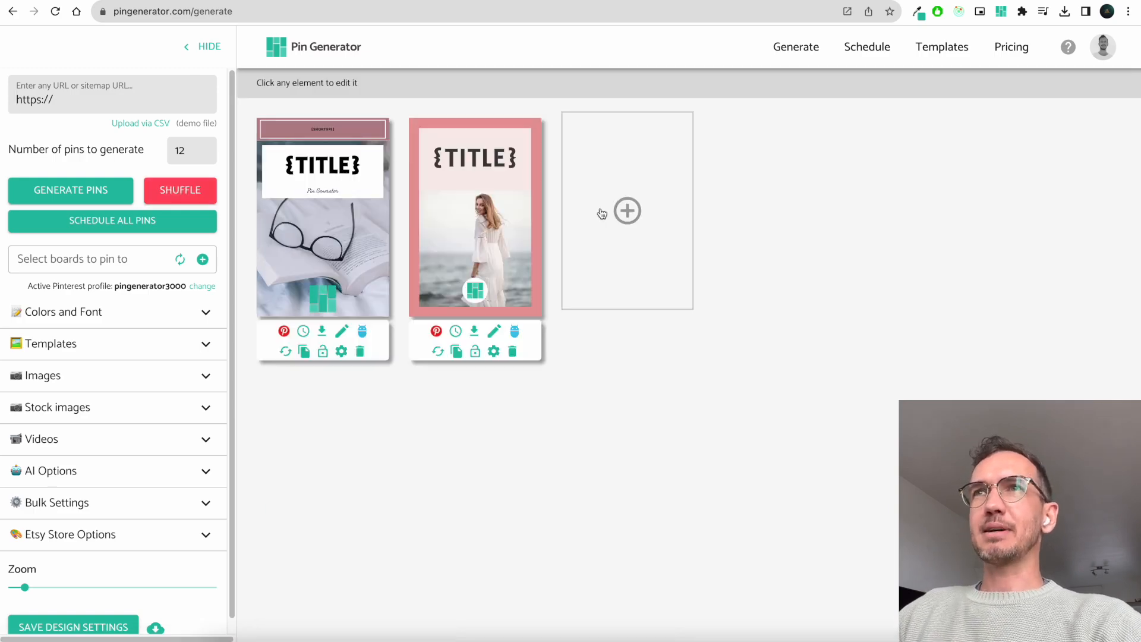
pyautogui.click(653, 210)
pyautogui.click(743, 213)
pyautogui.click(940, 215)
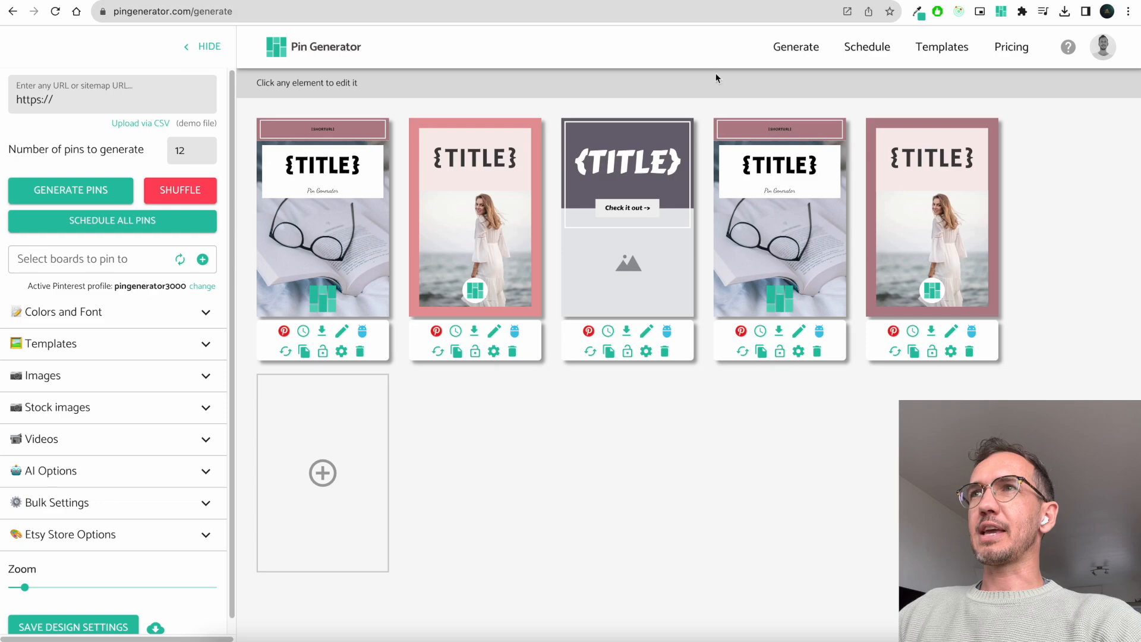
# Step: Set the first blank pin's title to Test and save the pin details
pyautogui.click(344, 333)
pyautogui.click(421, 174)
pyautogui.write('Test')
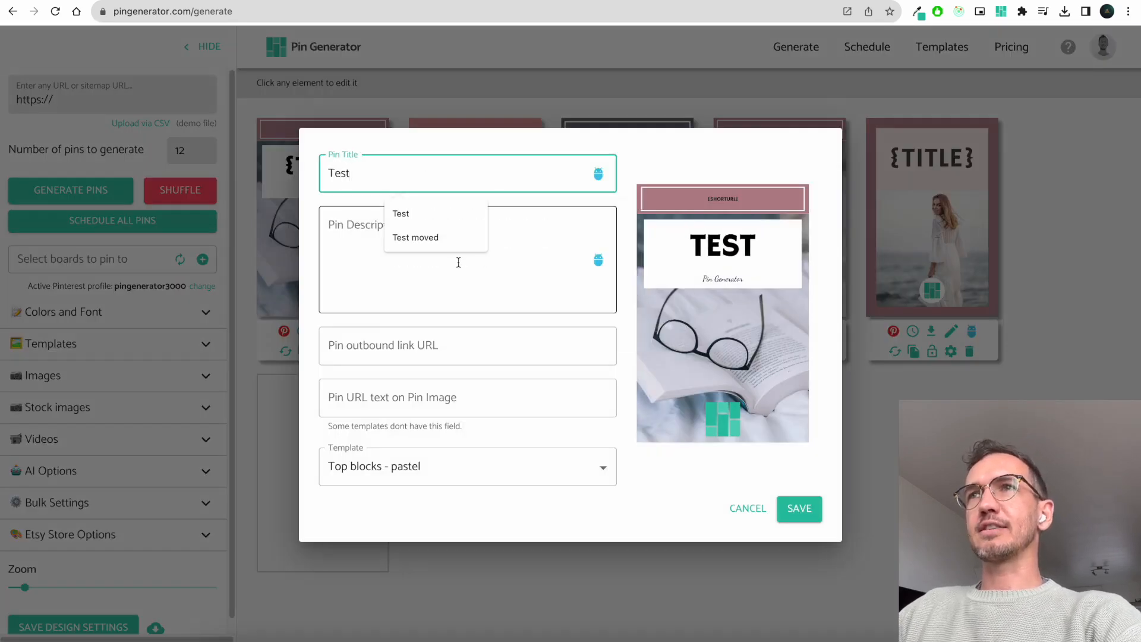
pyautogui.click(439, 248)
pyautogui.click(800, 508)
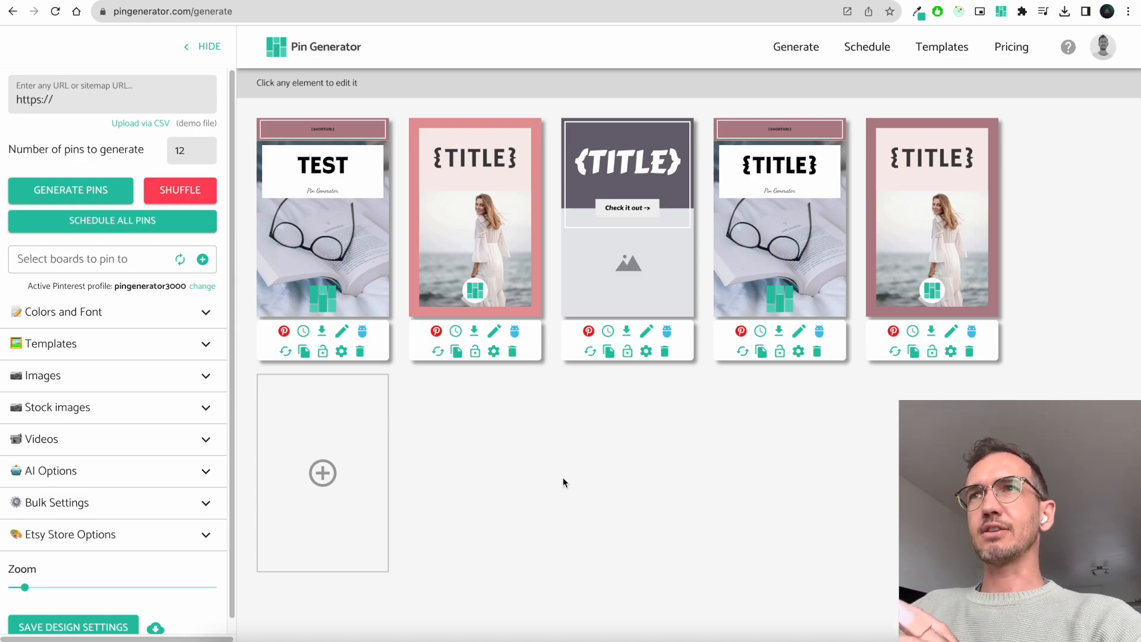
pyautogui.click(95, 106)
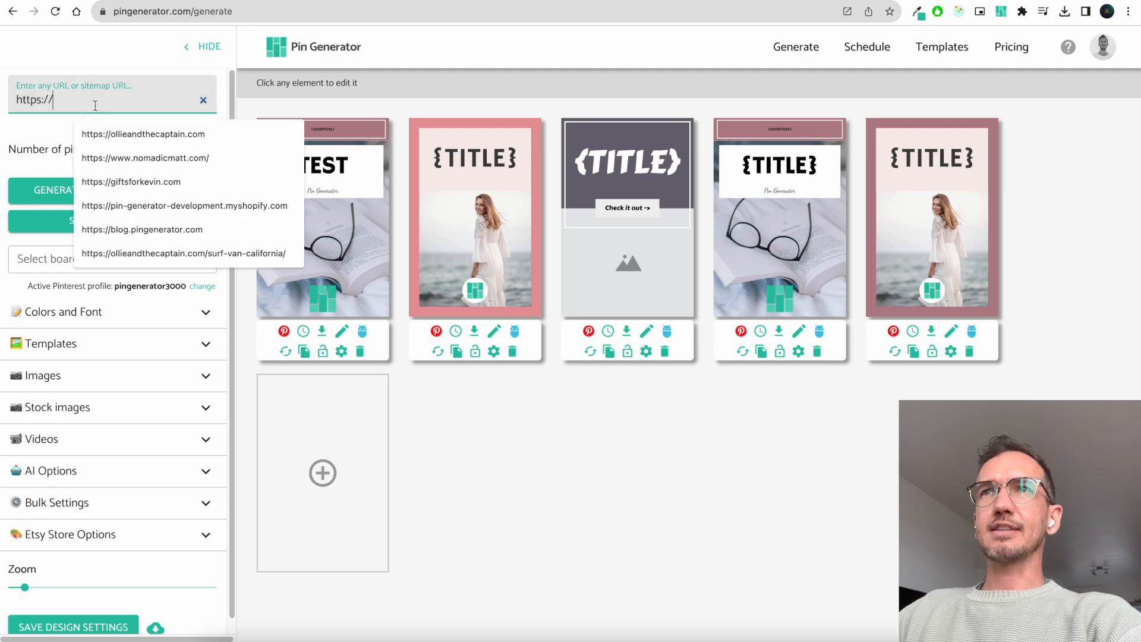
pyautogui.click(96, 156)
pyautogui.click(89, 191)
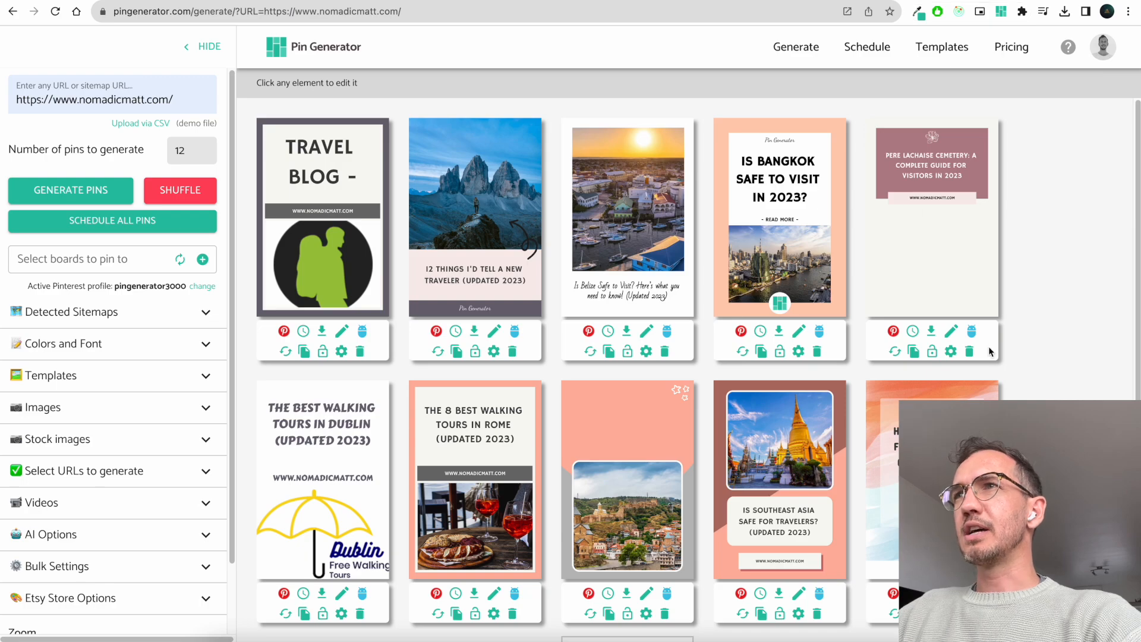
pyautogui.scroll(-5, 989, 351)
pyautogui.scroll(5, 989, 351)
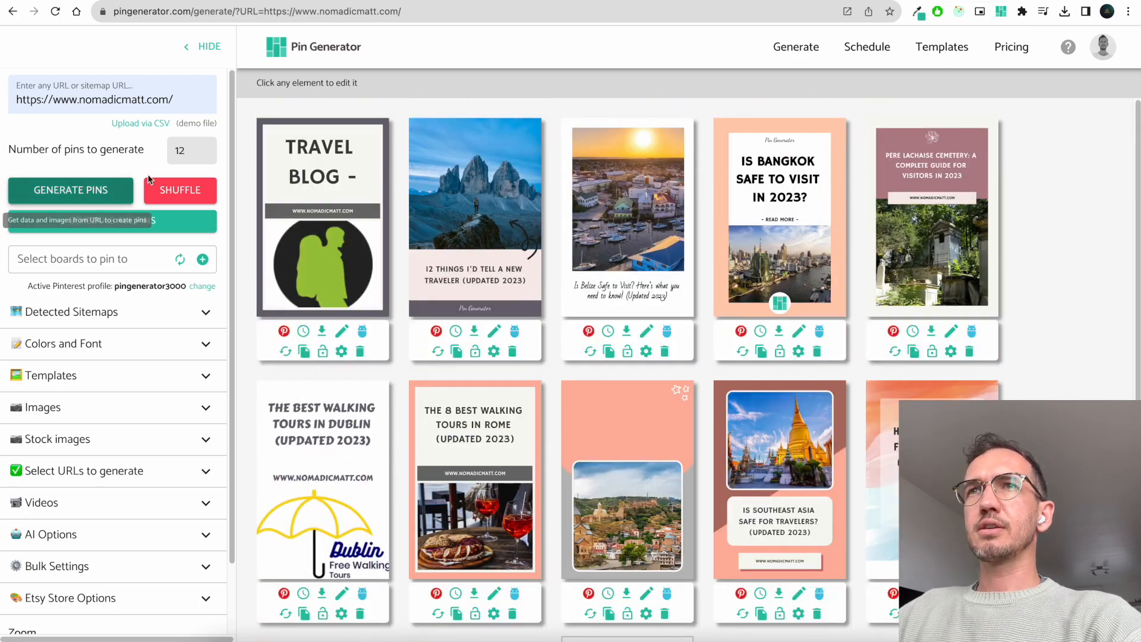
# Step: Shuffle the designs of all generated pins three times
pyautogui.click(172, 187)
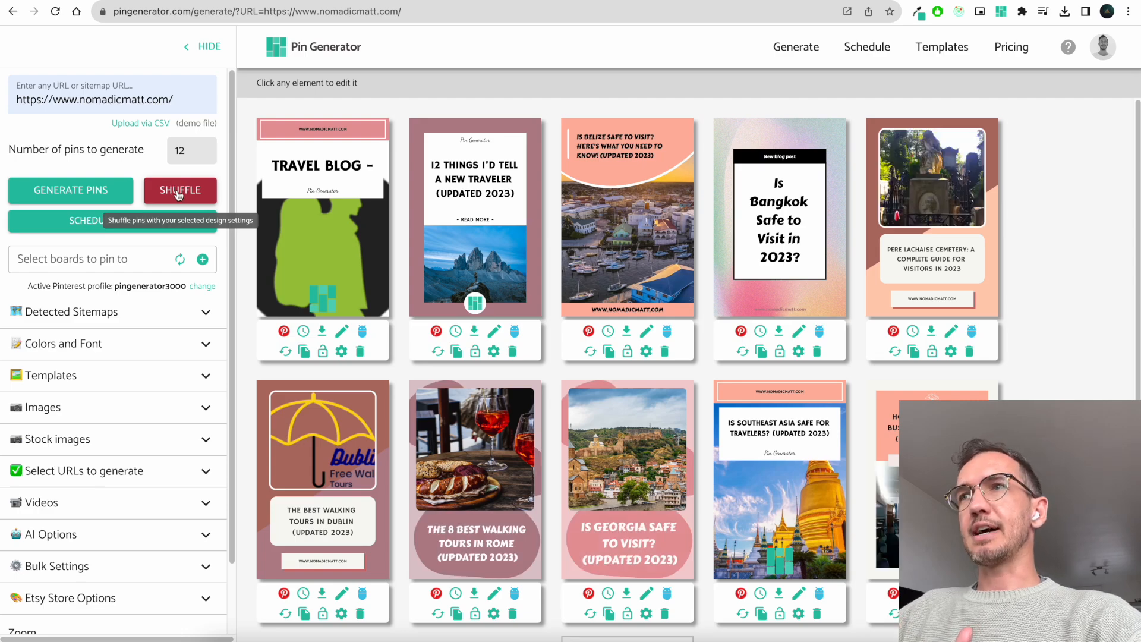
pyautogui.click(178, 196)
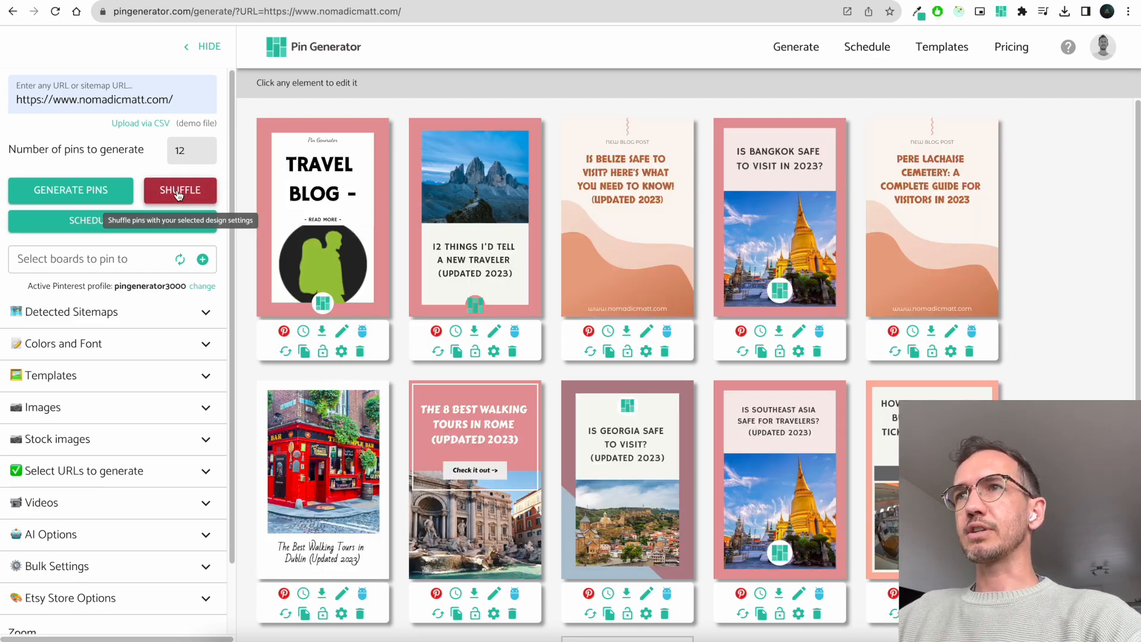
pyautogui.click(177, 195)
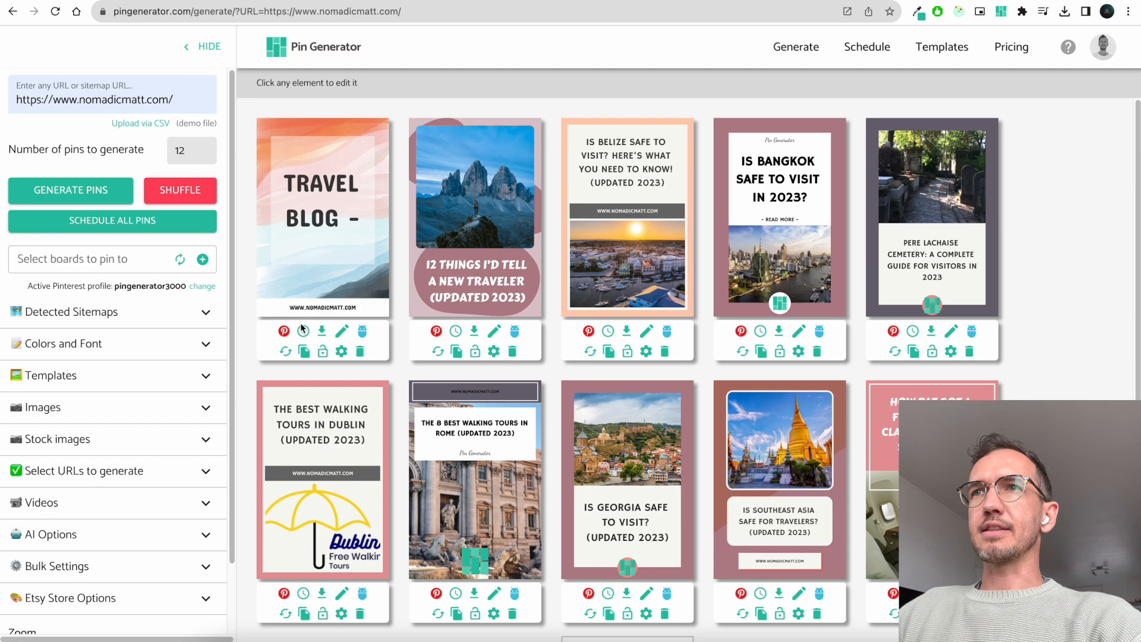
# Step: Lock the designs of the Travel Blog and 12 Things I'd Tell a New Traveler pins and shuffle the remaining pins twice
pyautogui.click(322, 351)
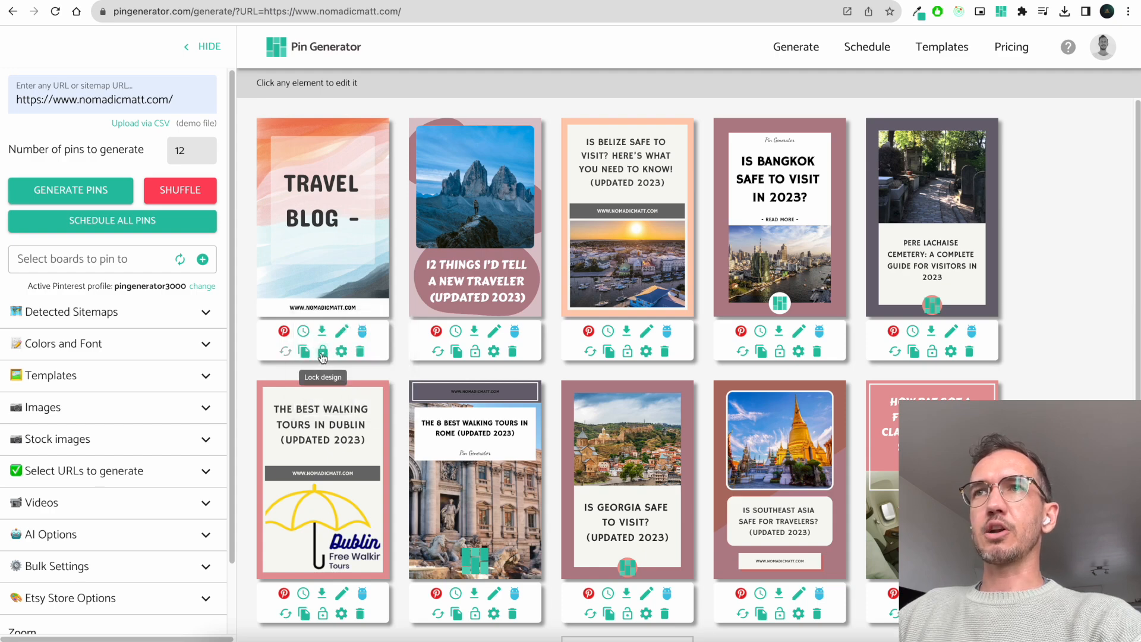
pyautogui.click(475, 352)
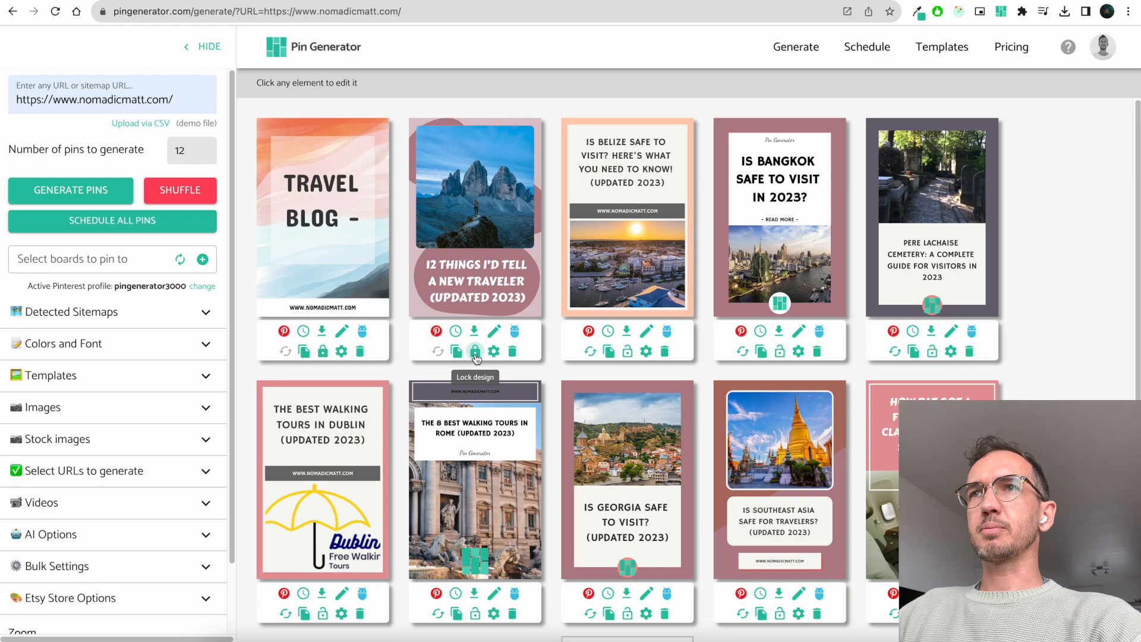
pyautogui.click(156, 190)
pyautogui.click(159, 190)
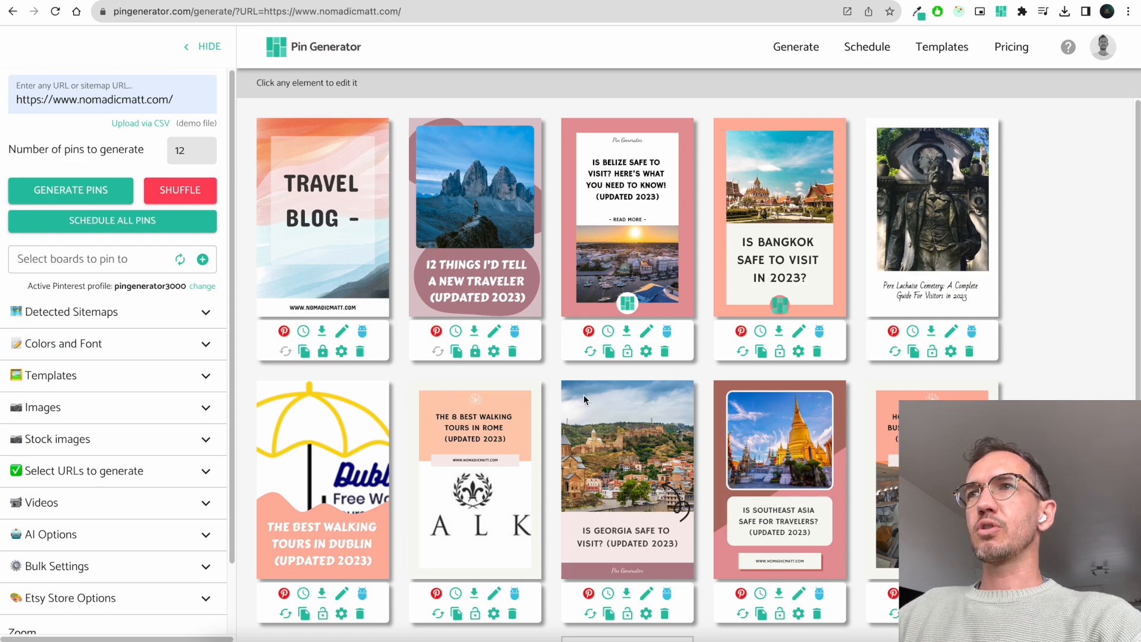
# Step: Shuffle only the Is Belize Safe to Visit pin's design three times
pyautogui.click(589, 353)
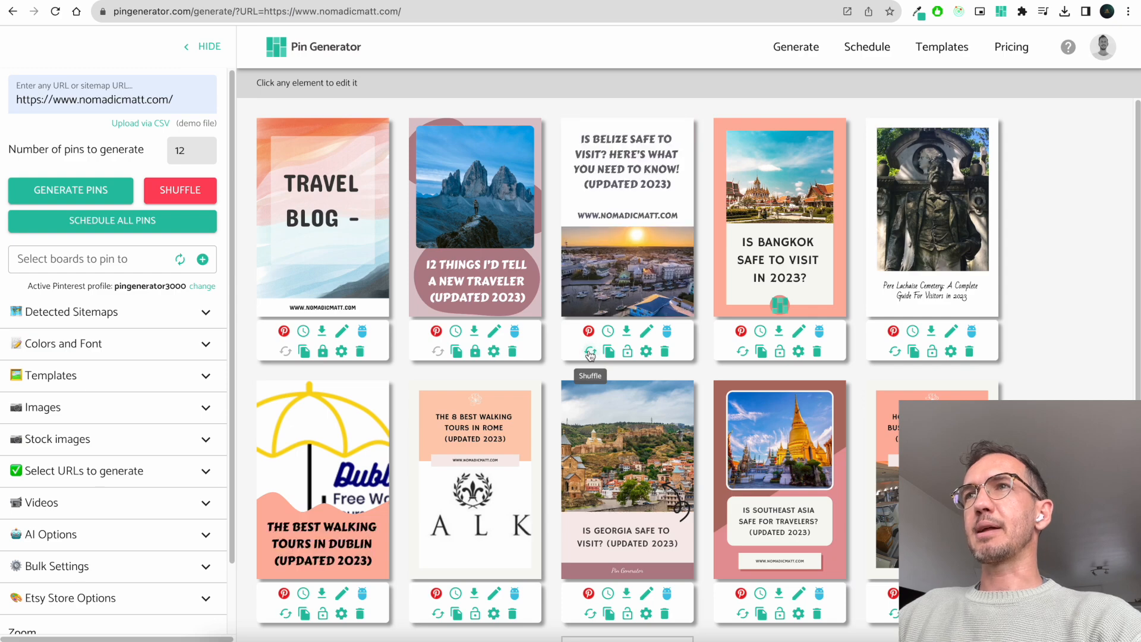
pyautogui.click(589, 353)
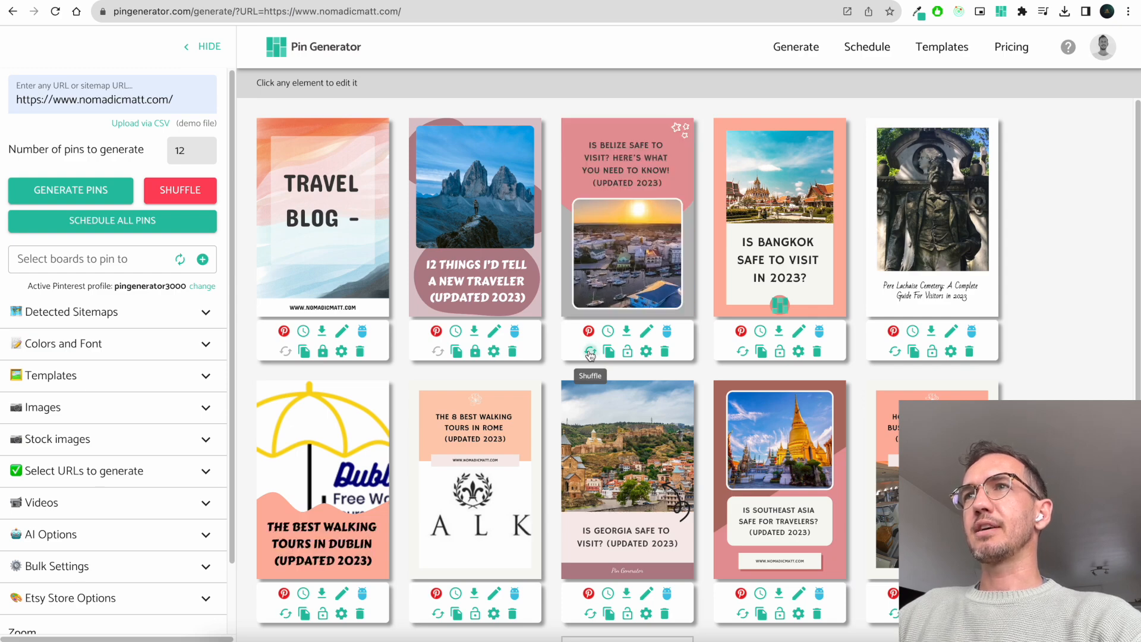
pyautogui.click(590, 353)
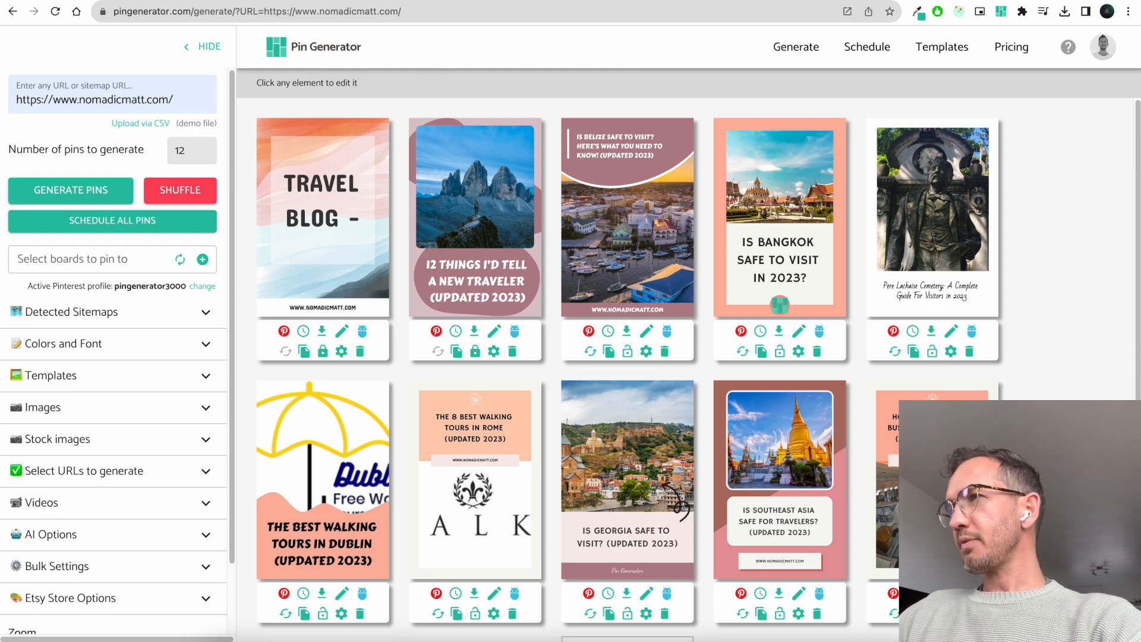
# Step: Examine the editing options for a pin's title text, its image and a coloured shape by selecting these elements
pyautogui.click(457, 266)
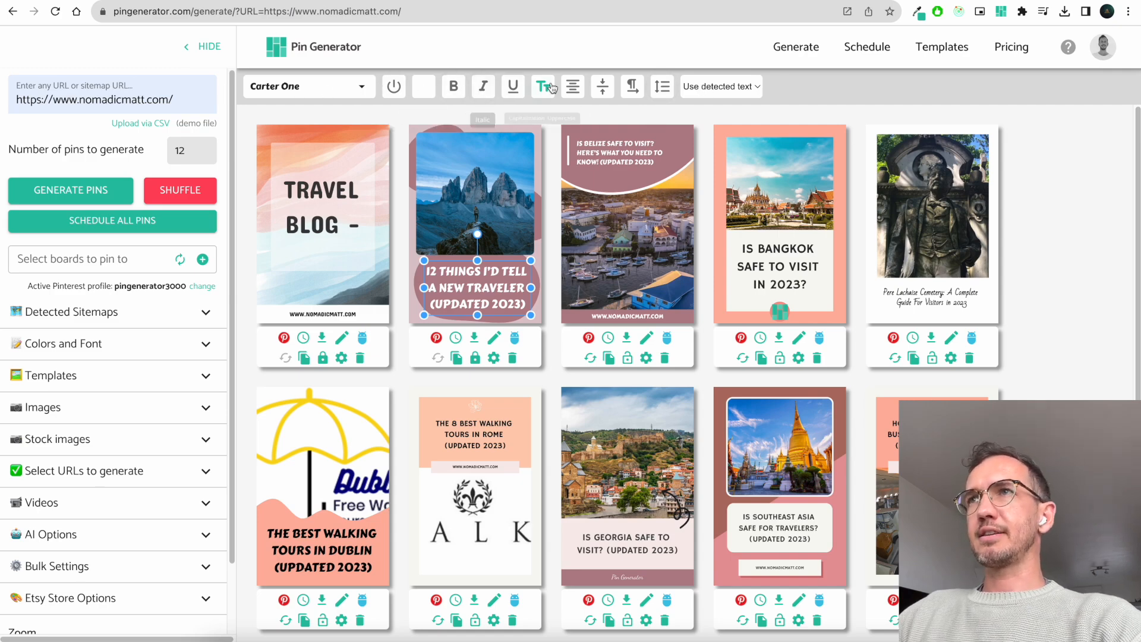
pyautogui.click(498, 176)
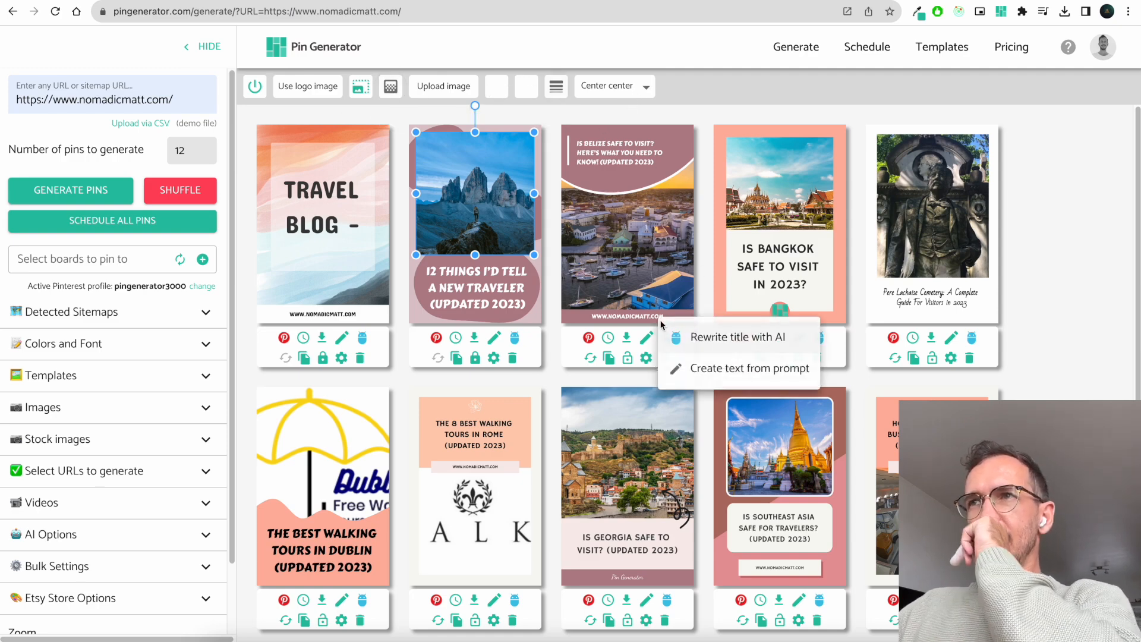
pyautogui.click(684, 140)
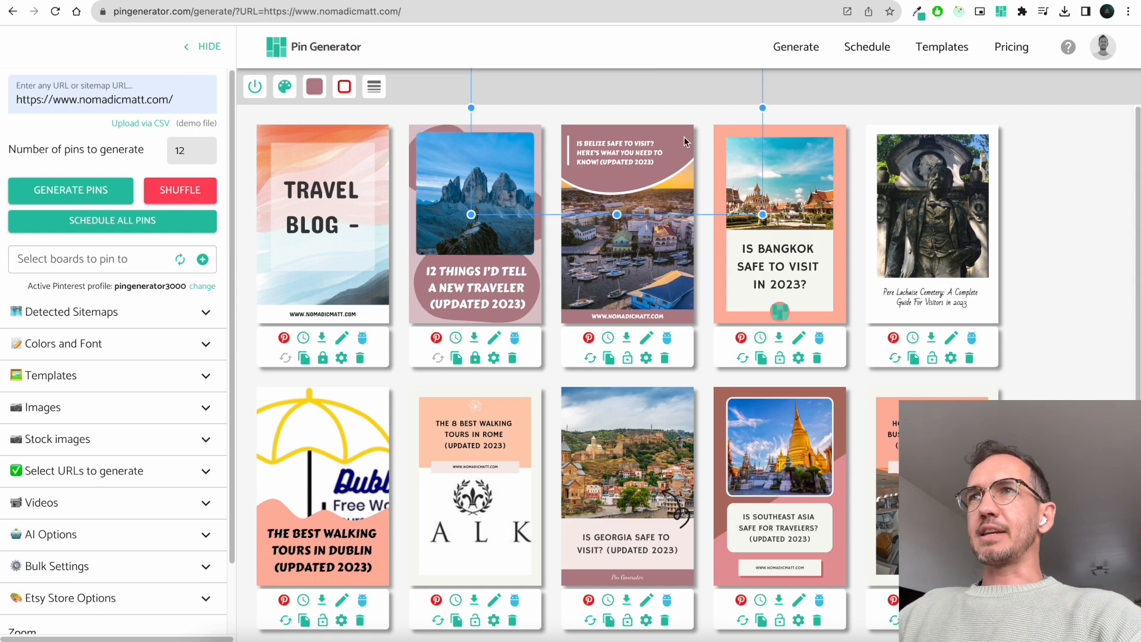
pyautogui.click(852, 314)
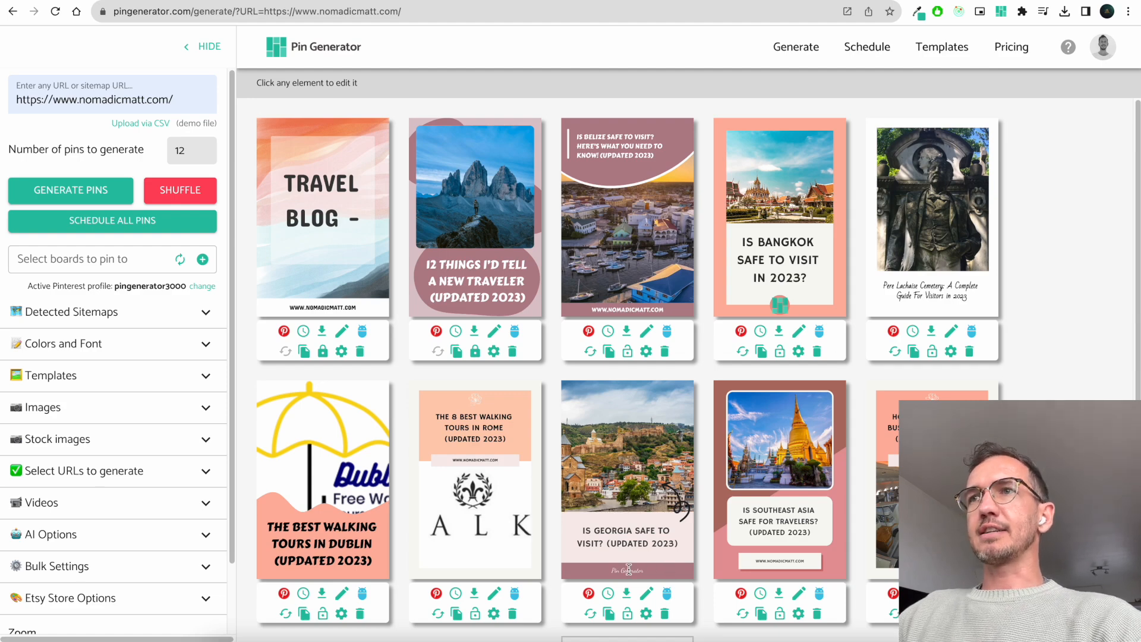
pyautogui.click(482, 551)
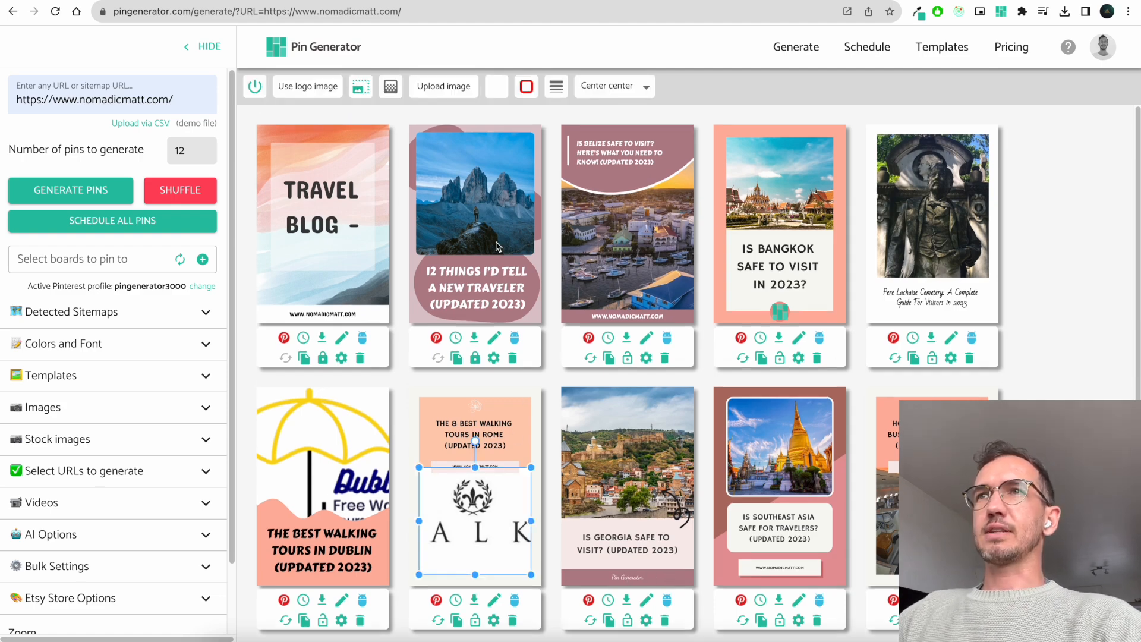
pyautogui.click(555, 149)
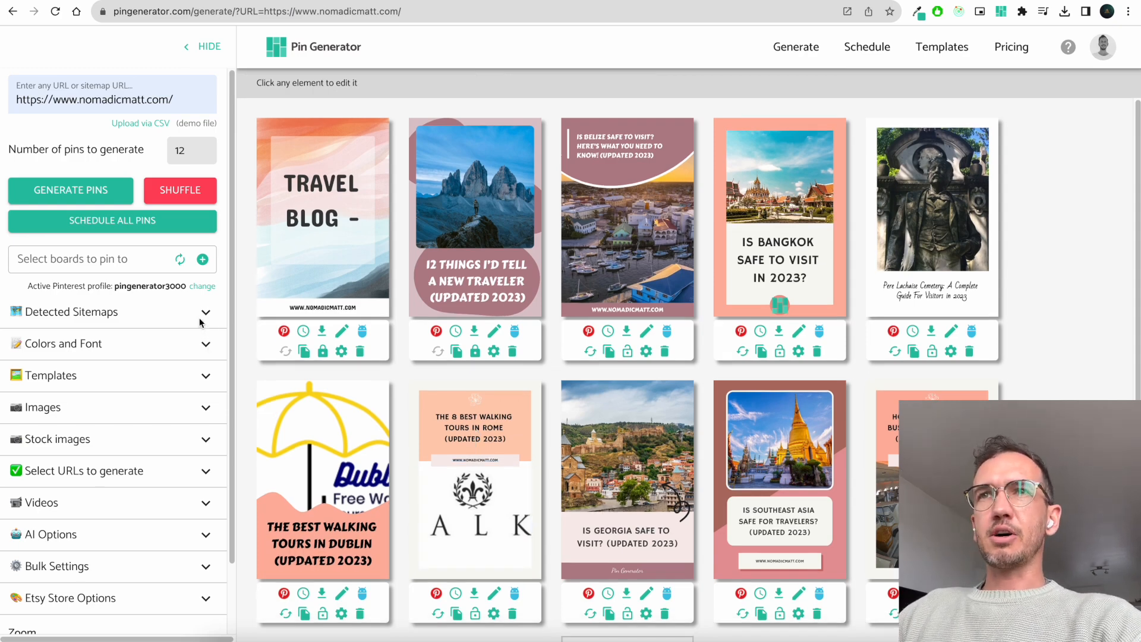
# Step: Change the pins' colour palette to the purple, pink and light blue set
pyautogui.click(202, 341)
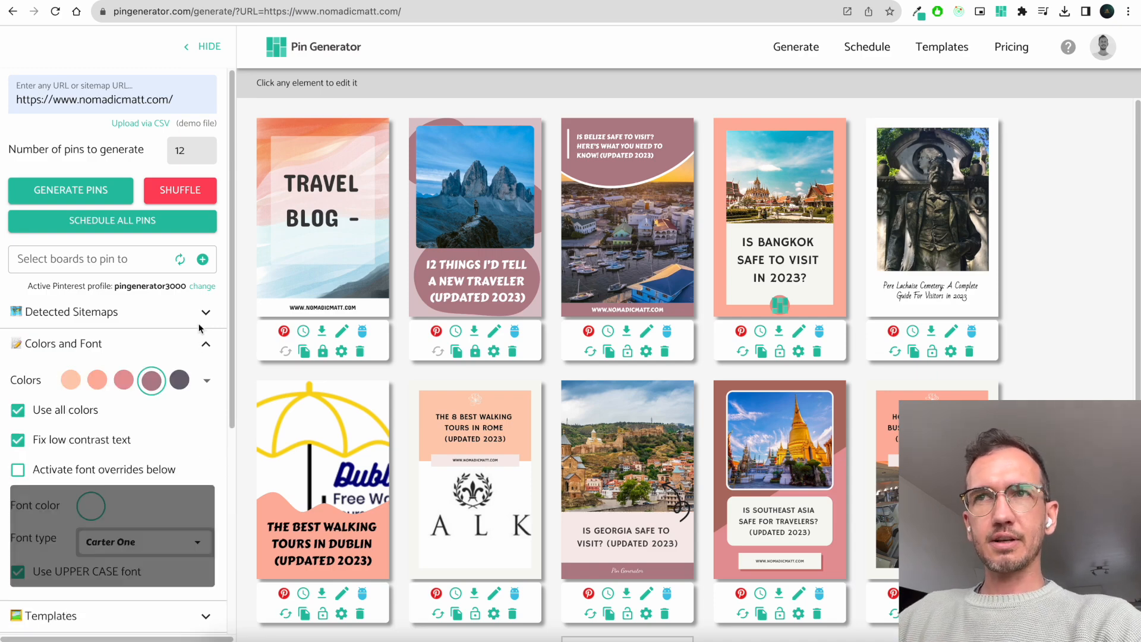
pyautogui.click(211, 379)
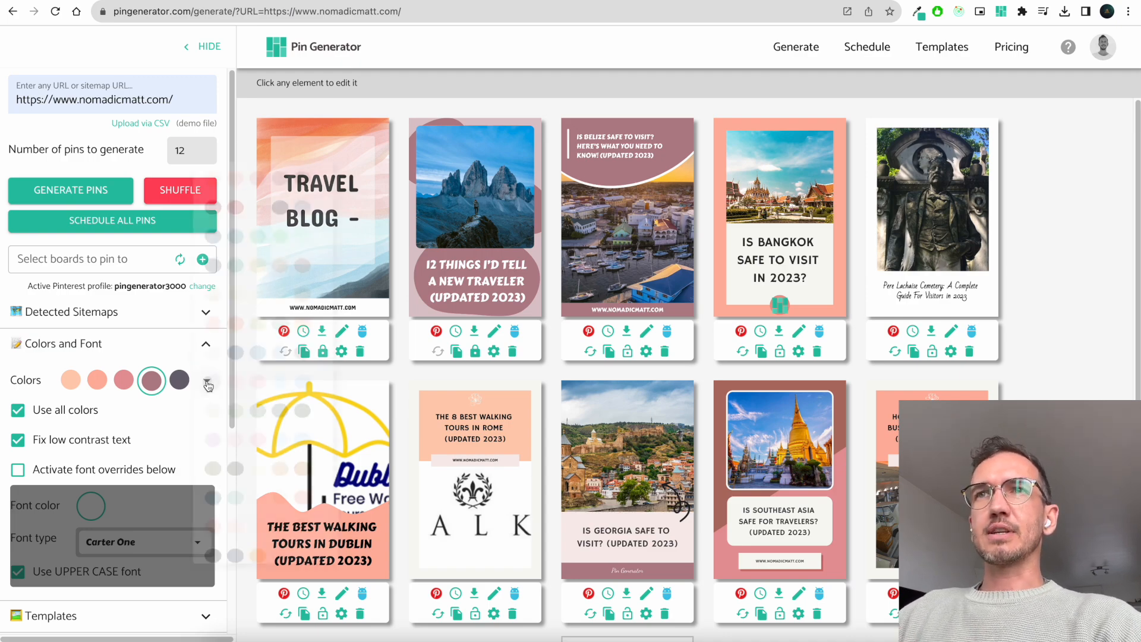
pyautogui.scroll(-2, 299, 303)
pyautogui.scroll(2, 299, 336)
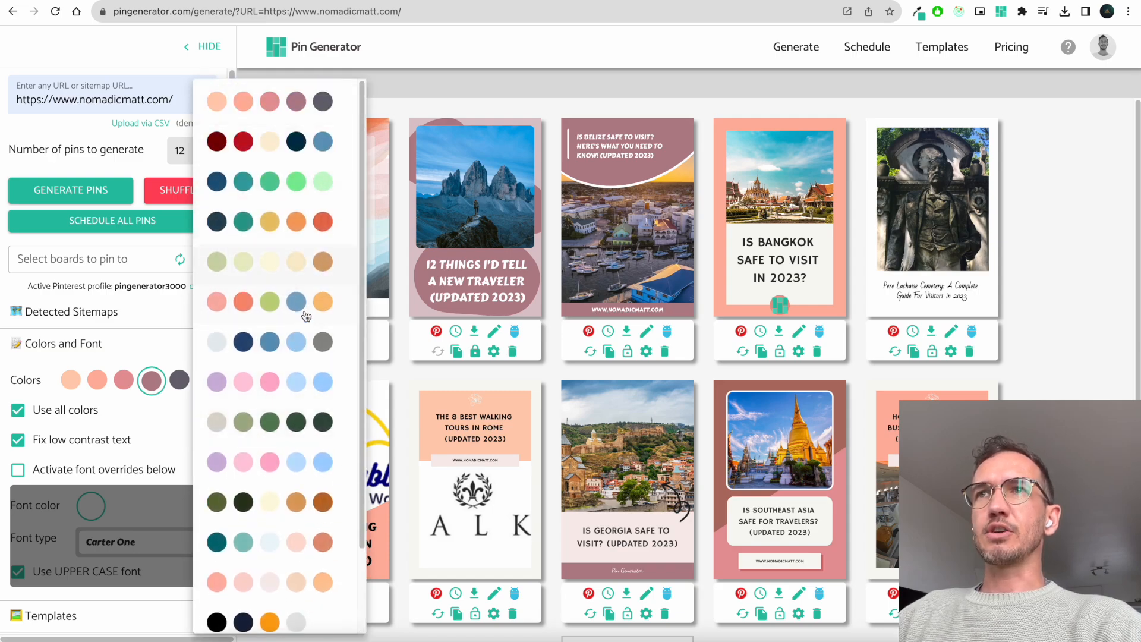
pyautogui.click(304, 394)
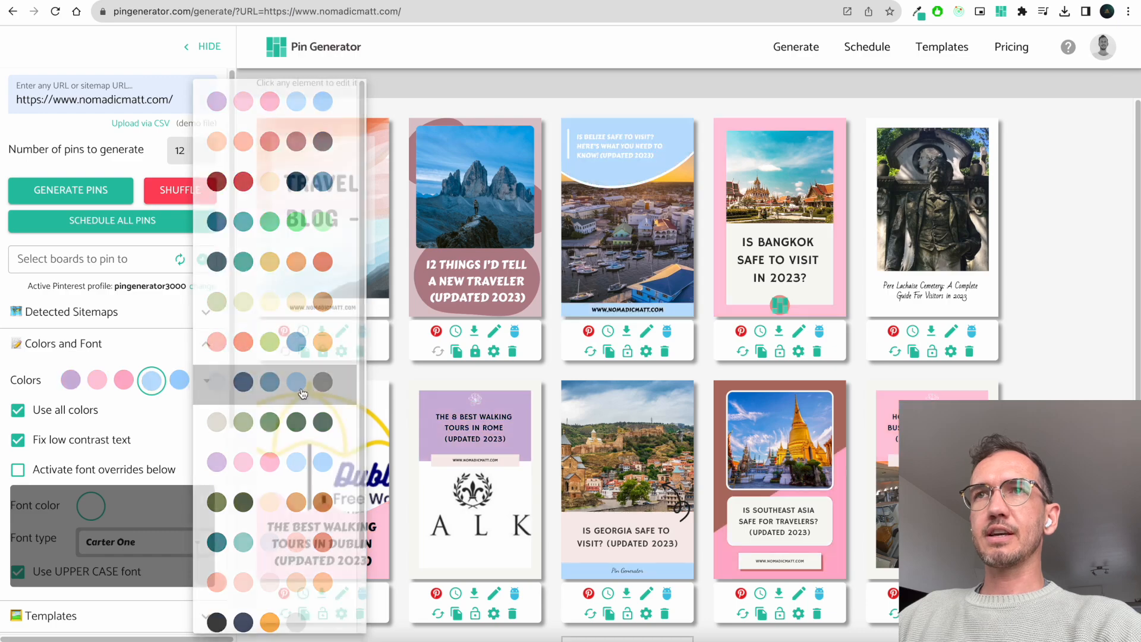
# Step: Change the palette's fifth colour from light blue to a mid green, hex 41BD86
pyautogui.click(184, 383)
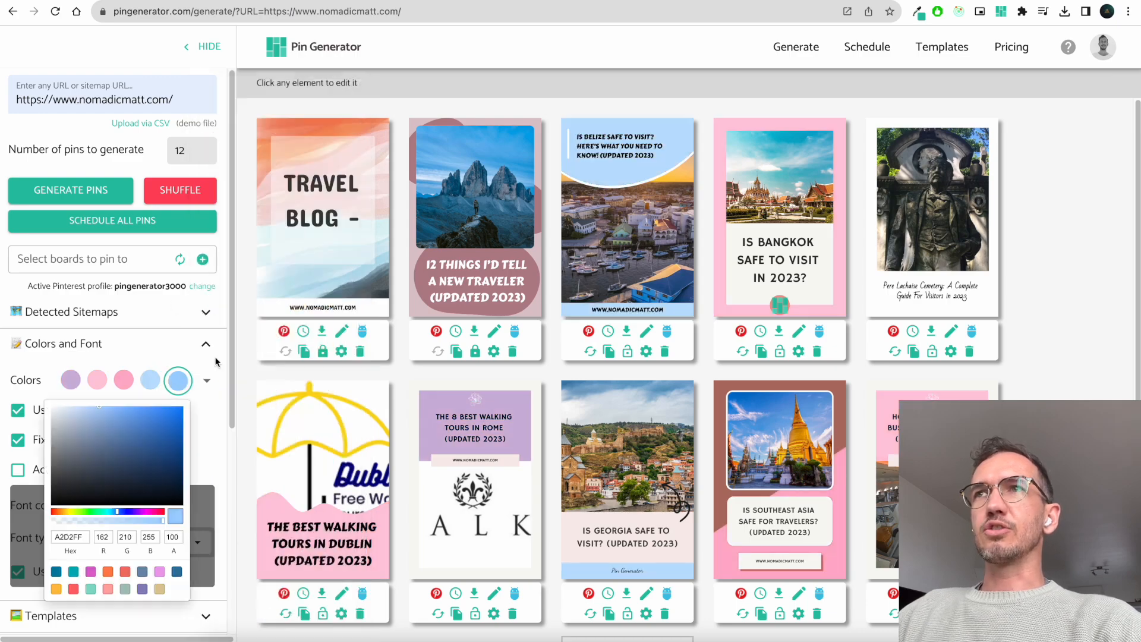
pyautogui.scroll(-1, 126, 518)
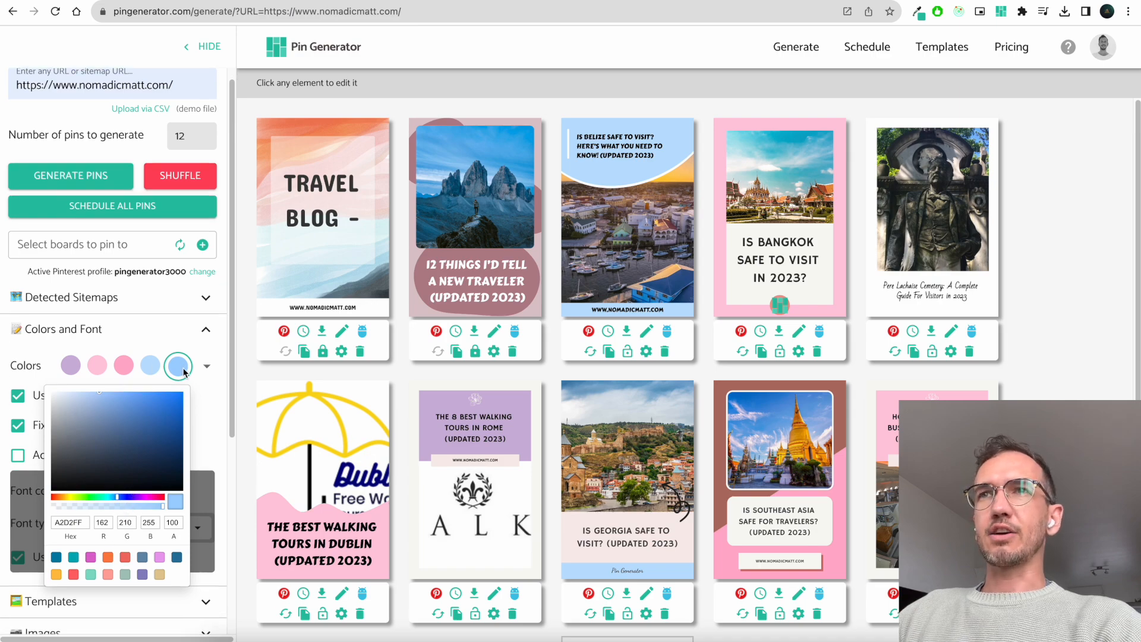
pyautogui.moveTo(116, 500); pyautogui.dragTo(100, 498)
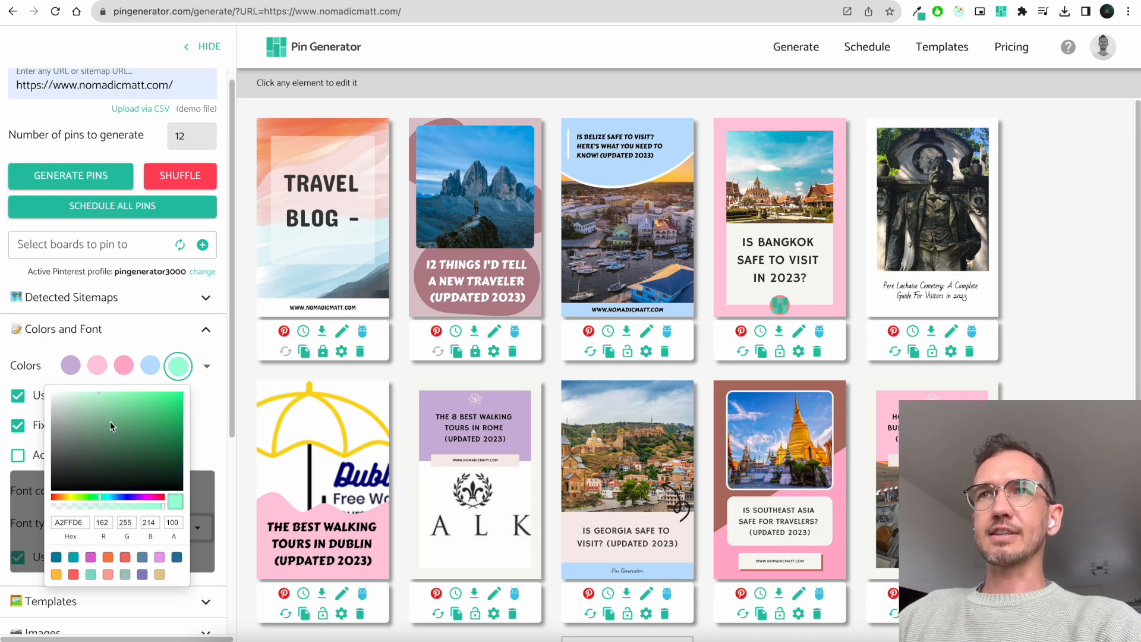
pyautogui.moveTo(133, 416); pyautogui.dragTo(137, 416)
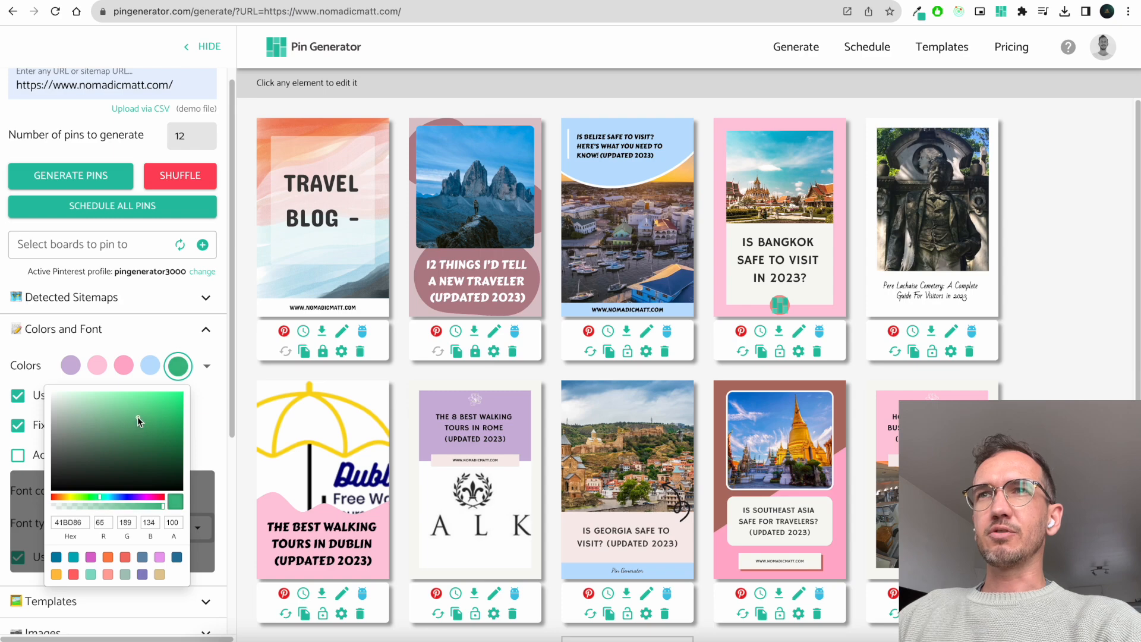
pyautogui.click(212, 383)
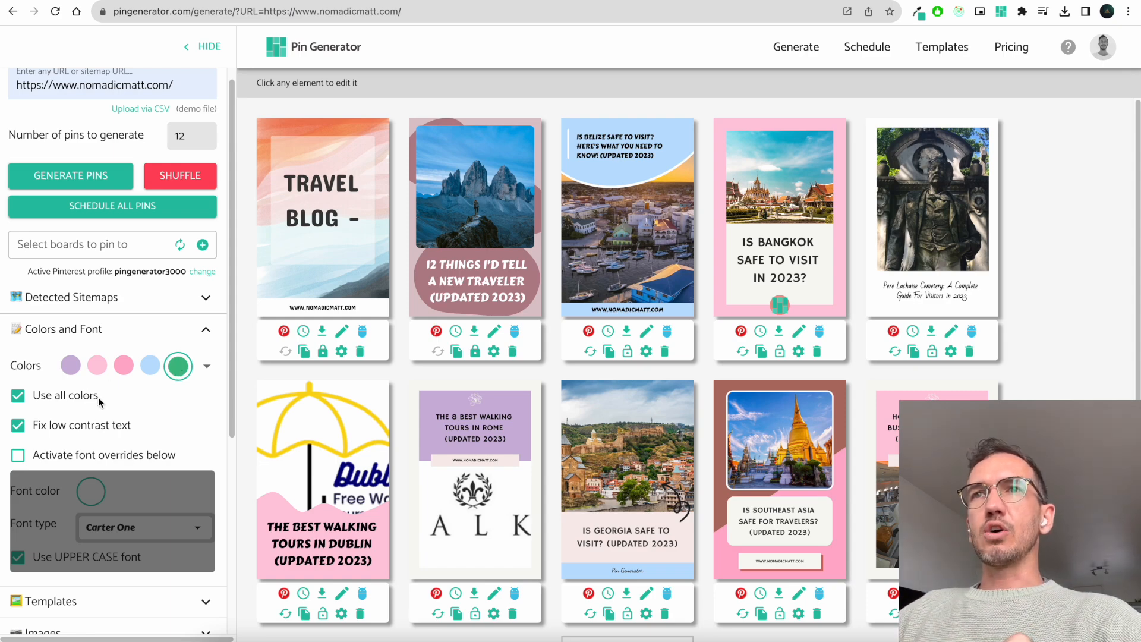
# Step: Turn off the use of all colours and recolour the pins with only the light blue, then only the darker pink
pyautogui.click(69, 400)
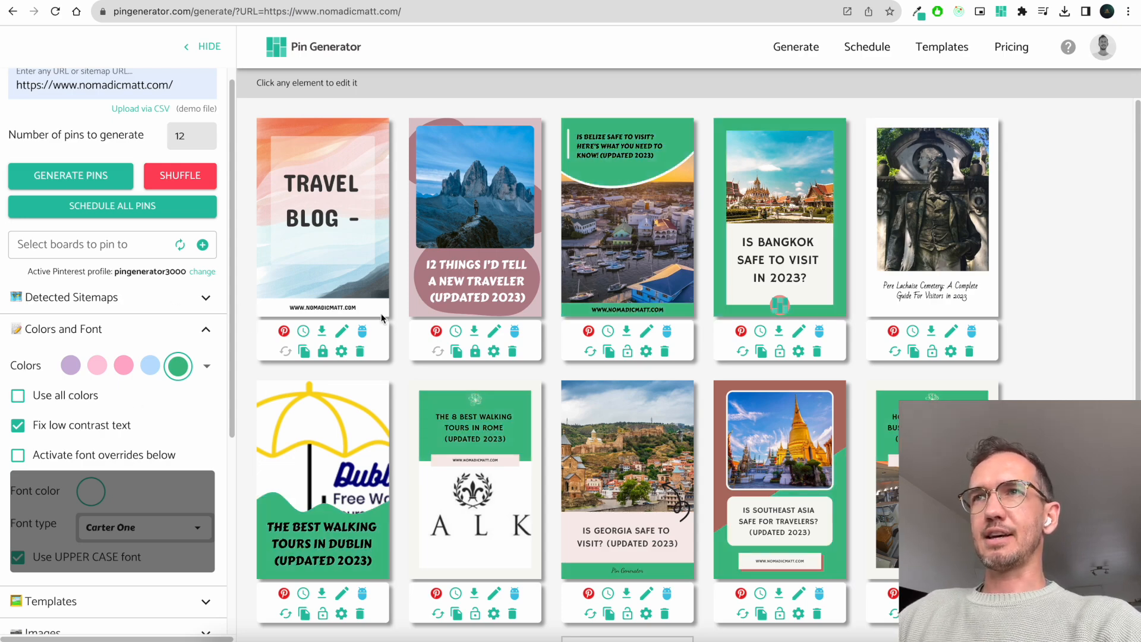
pyautogui.click(150, 366)
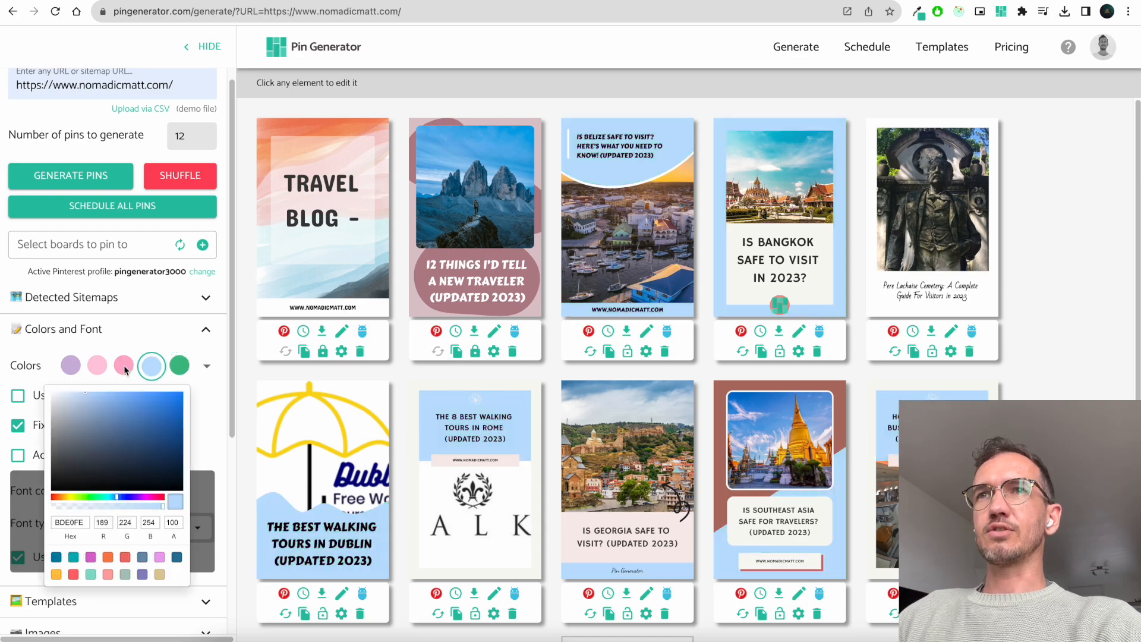
pyautogui.click(124, 364)
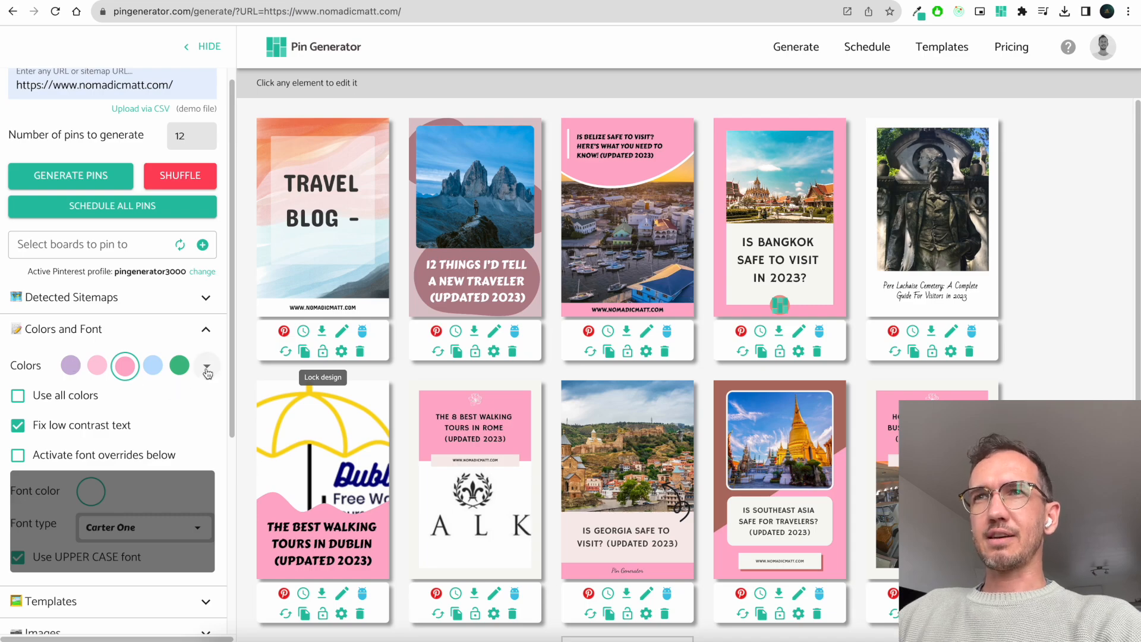
# Step: Try the peach-to-grey palette and the pink, orange, green and blue palette on the pins, then return to the peach-to-grey one
pyautogui.click(207, 369)
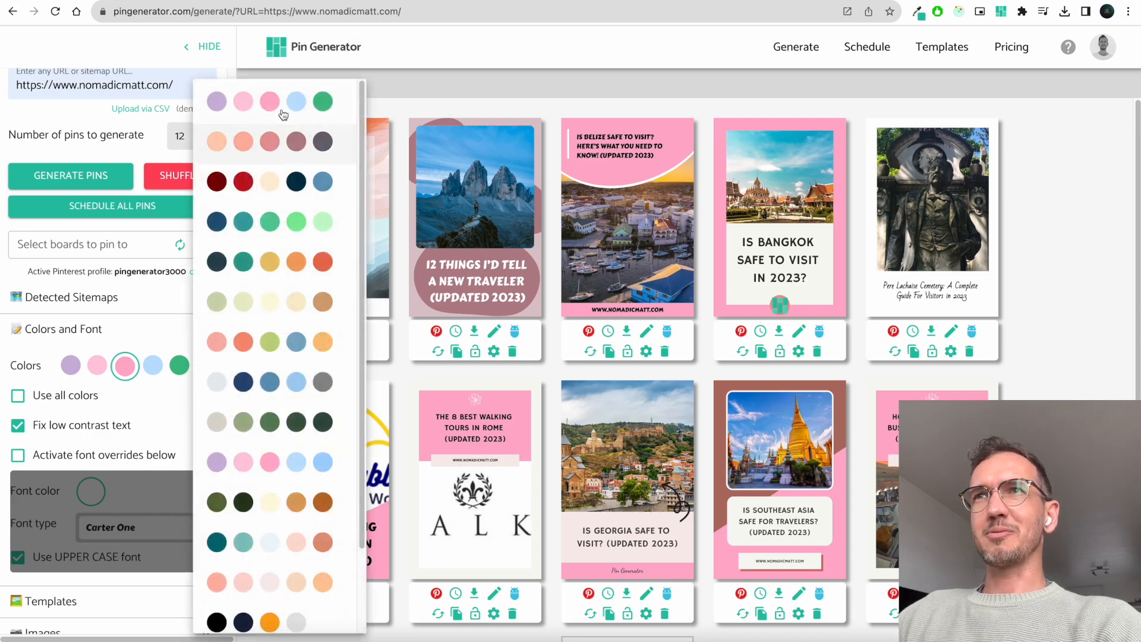
pyautogui.click(303, 152)
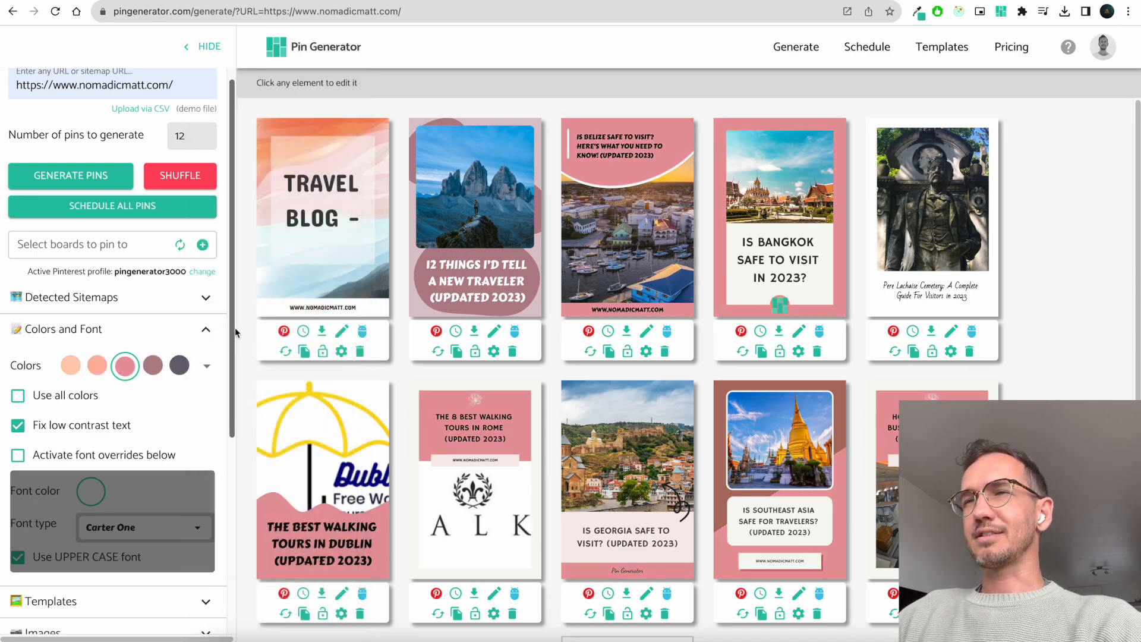
pyautogui.click(206, 366)
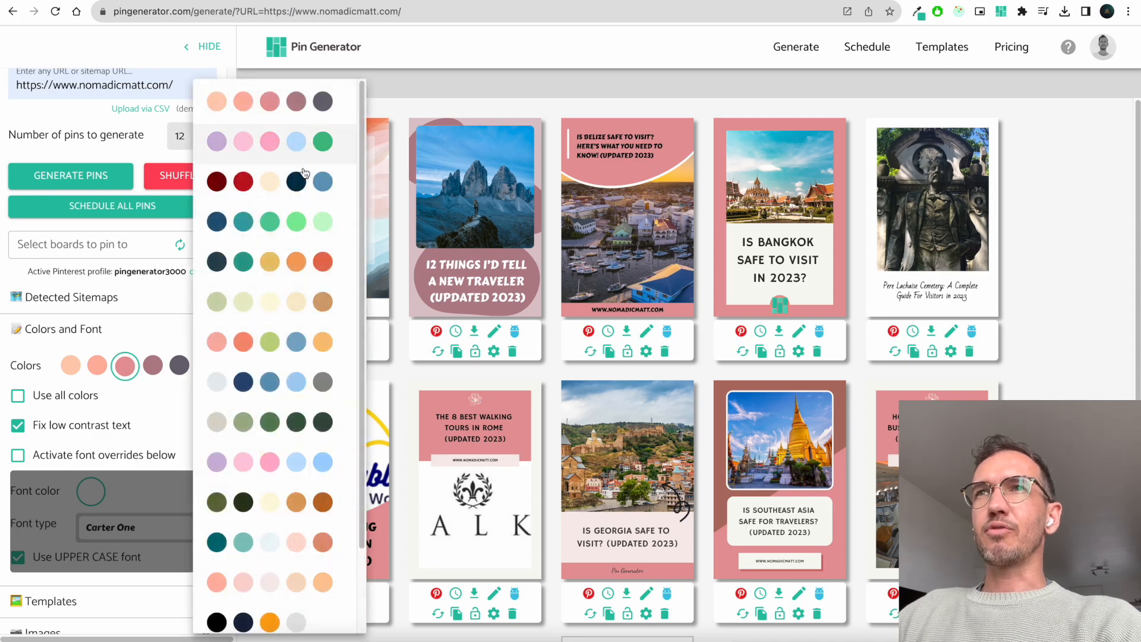
pyautogui.click(297, 342)
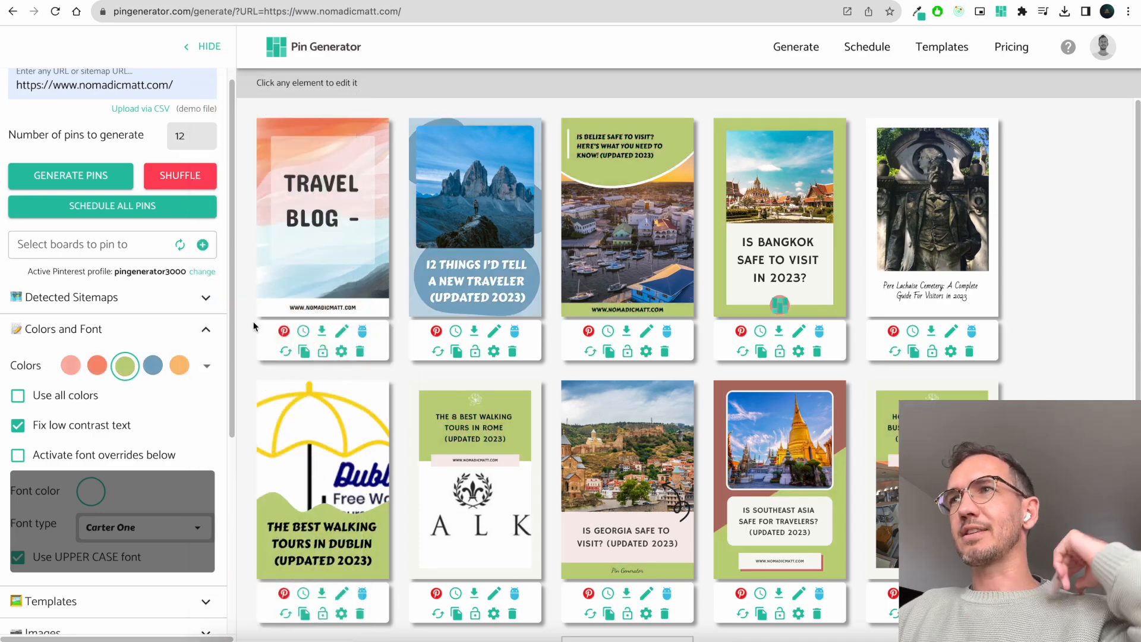
pyautogui.click(206, 365)
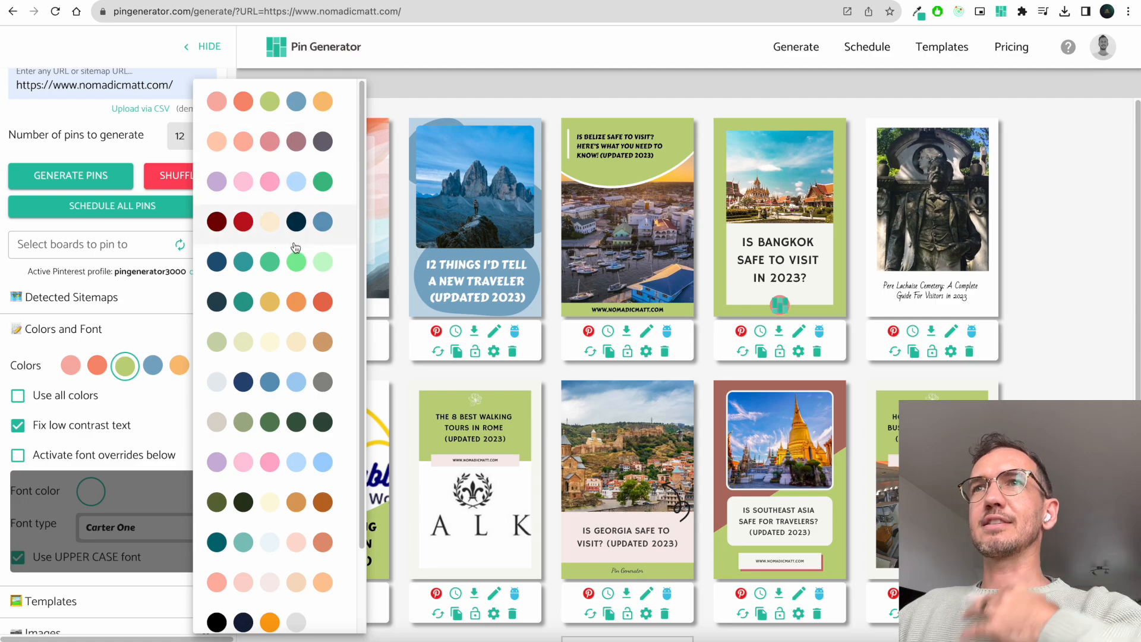
pyautogui.click(283, 141)
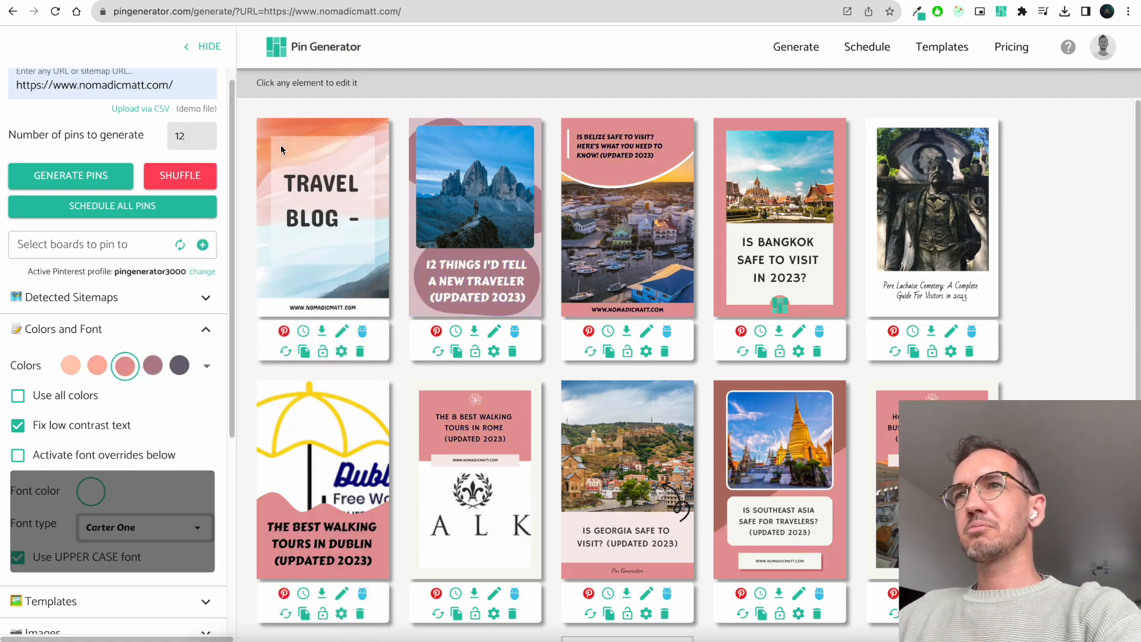
# Step: Re-enable the use of all colours, turn off the low-contrast text fix and shuffle all pins
pyautogui.click(66, 402)
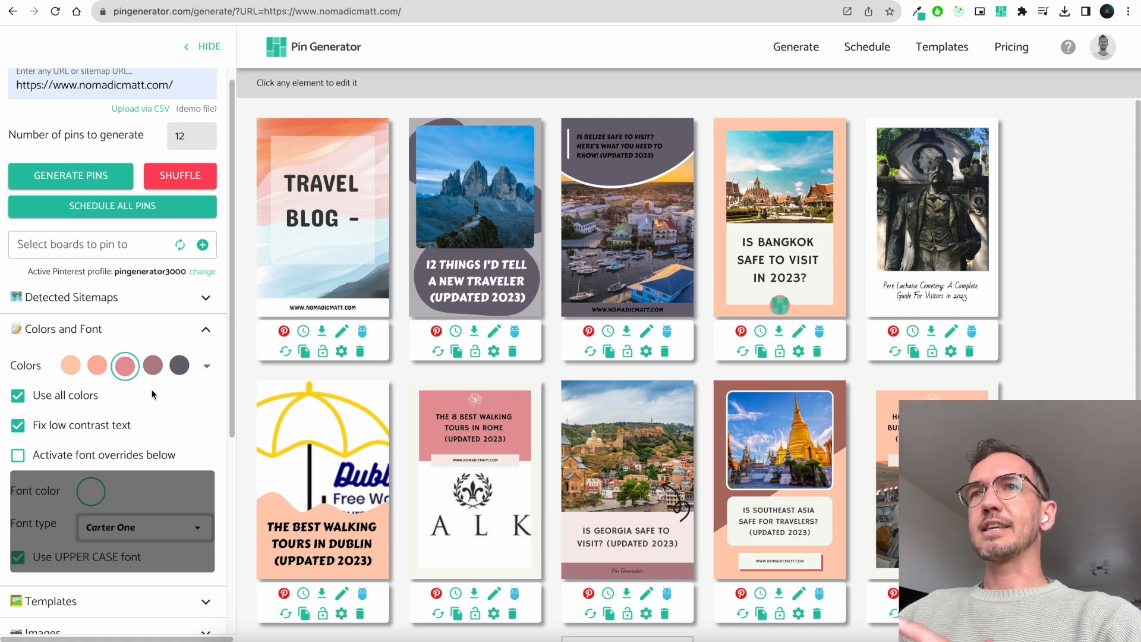
pyautogui.click(73, 430)
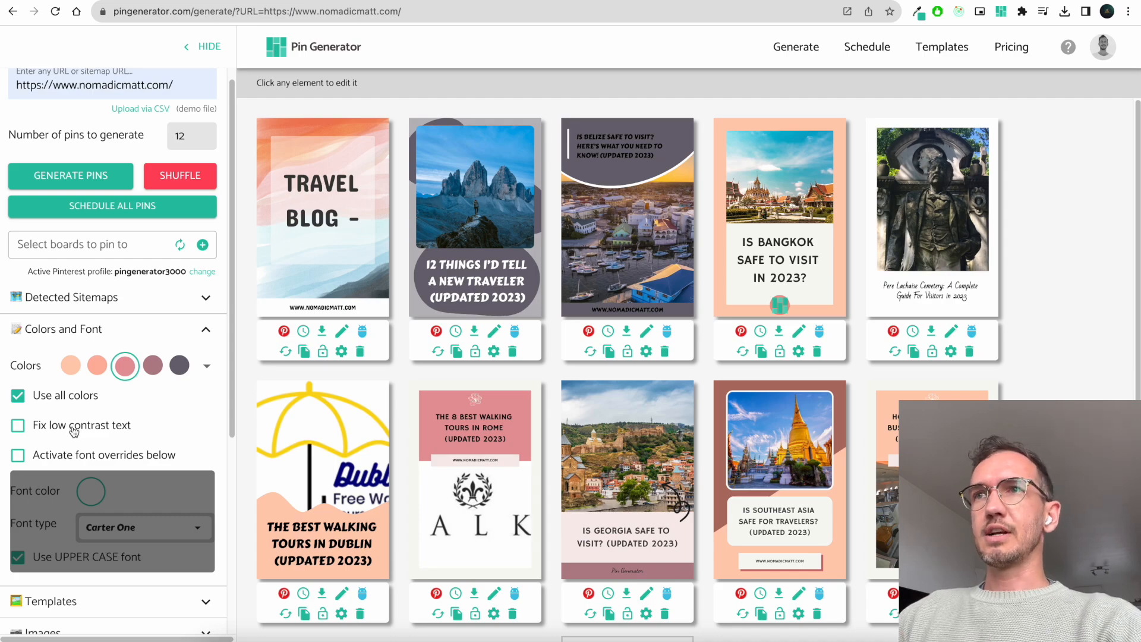
pyautogui.click(211, 187)
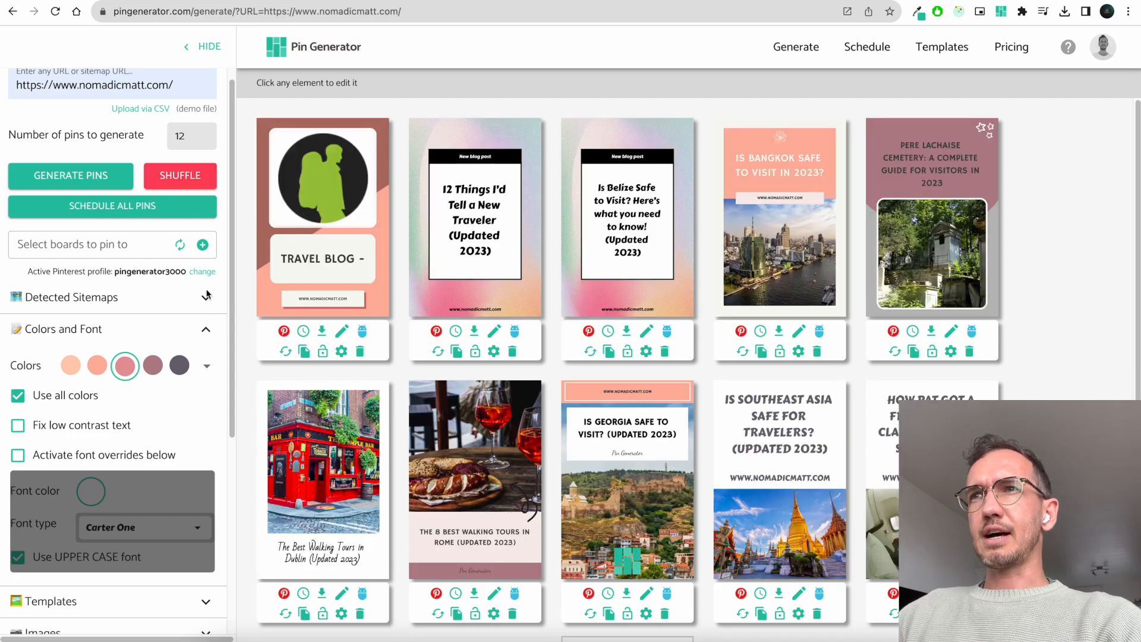
# Step: Apply the salmon, pale pink and light orange palette and turn the low-contrast text fix back on, keeping all colours in use
pyautogui.click(204, 373)
pyautogui.click(265, 587)
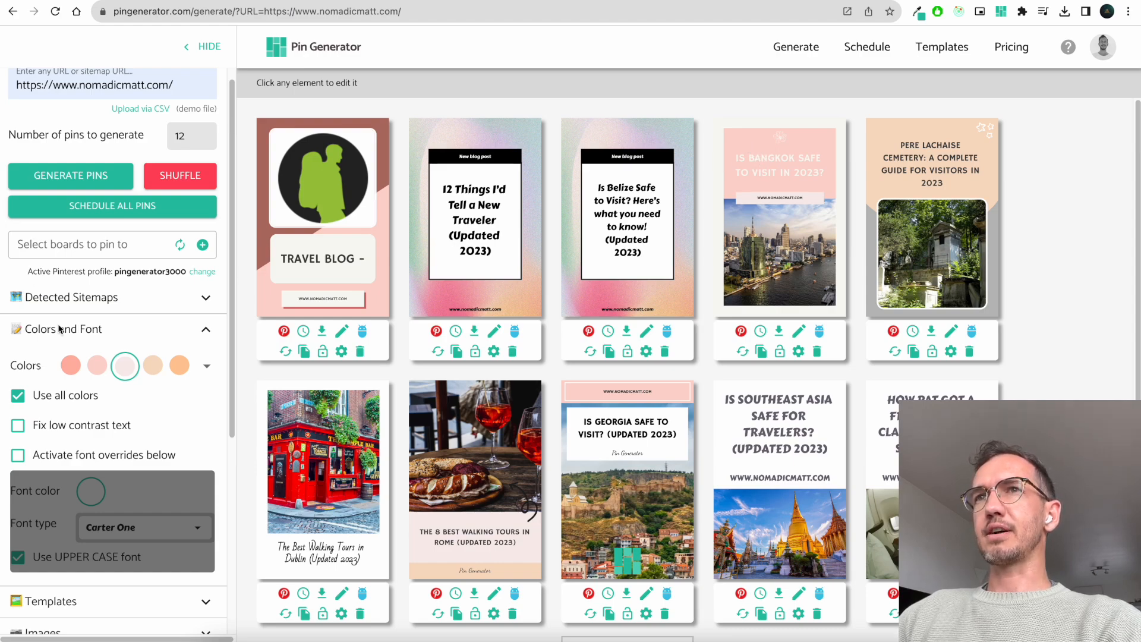
pyautogui.click(56, 397)
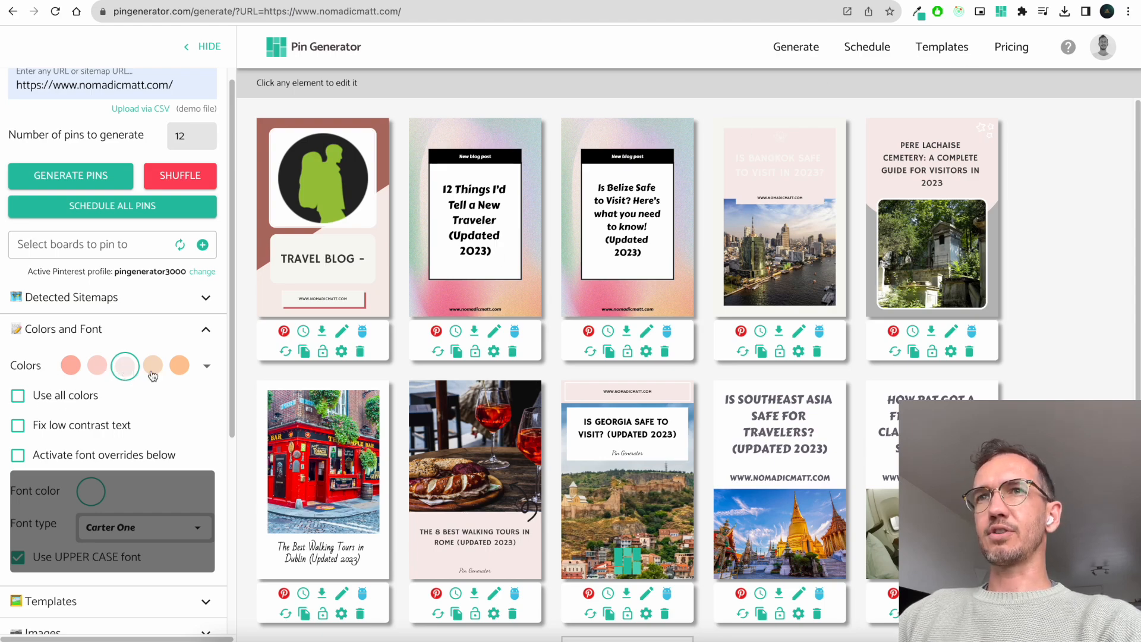
pyautogui.click(78, 425)
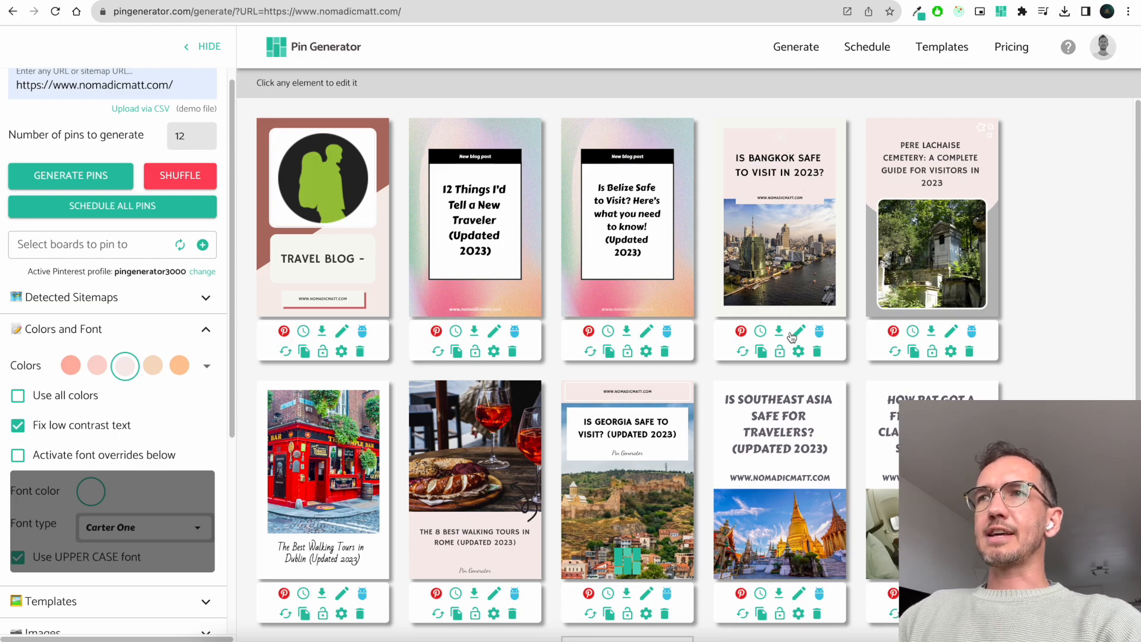
pyautogui.click(49, 397)
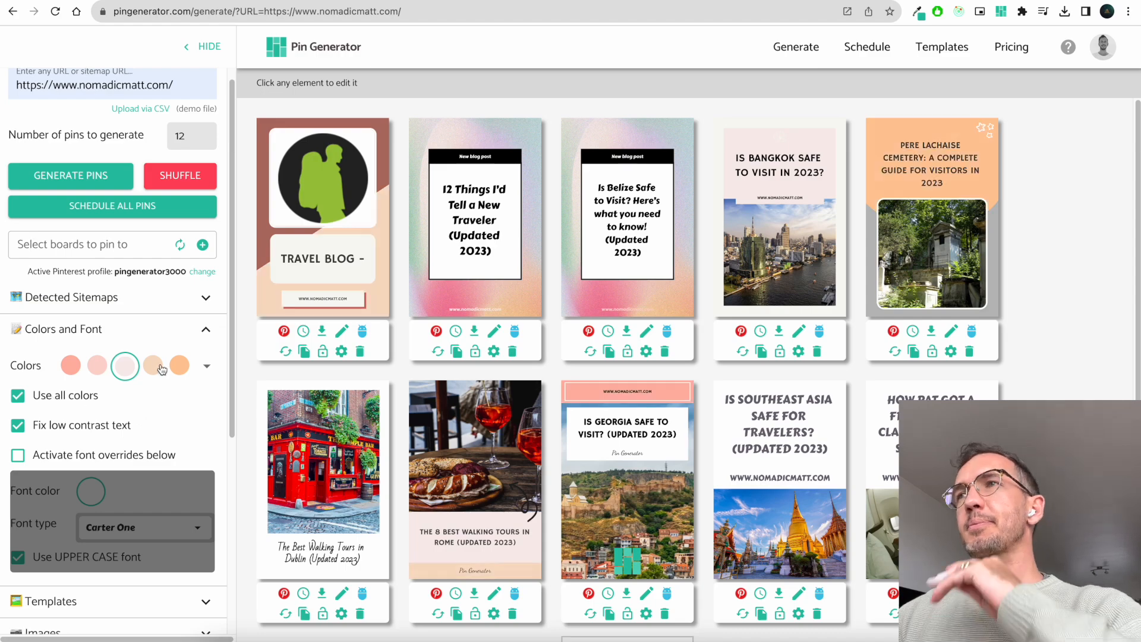
# Step: Activate the font overrides and set the font colour to black and the font type to Abril Fatface
pyautogui.scroll(-2, 135, 356)
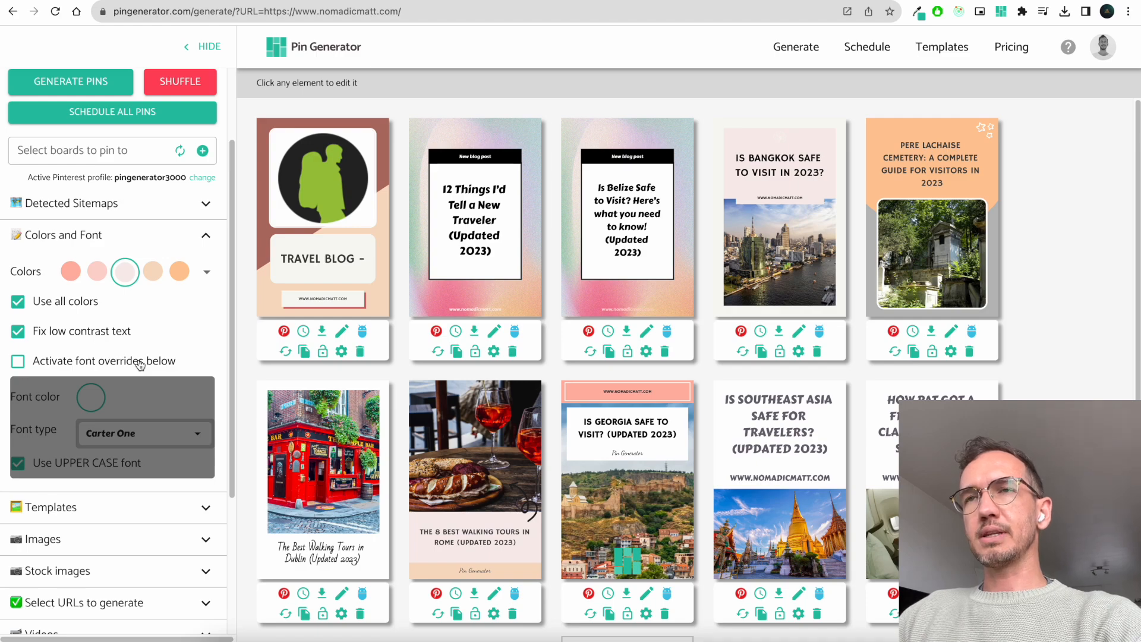
pyautogui.click(115, 363)
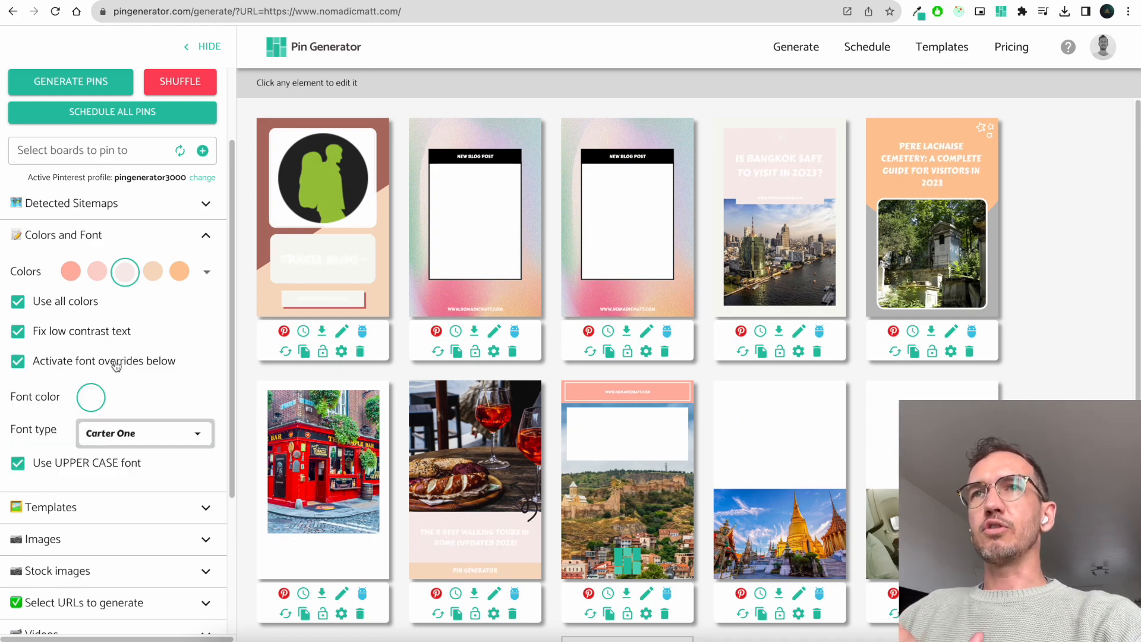
pyautogui.click(98, 406)
pyautogui.moveTo(36, 528); pyautogui.dragTo(2, 541)
pyautogui.click(176, 409)
pyautogui.click(192, 433)
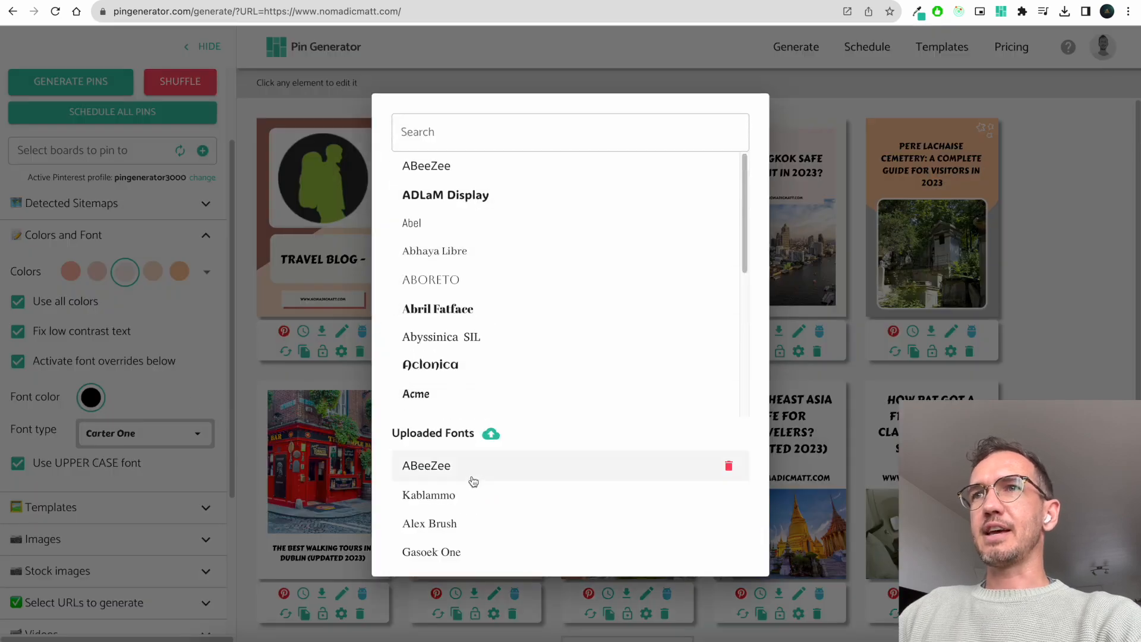
pyautogui.click(484, 309)
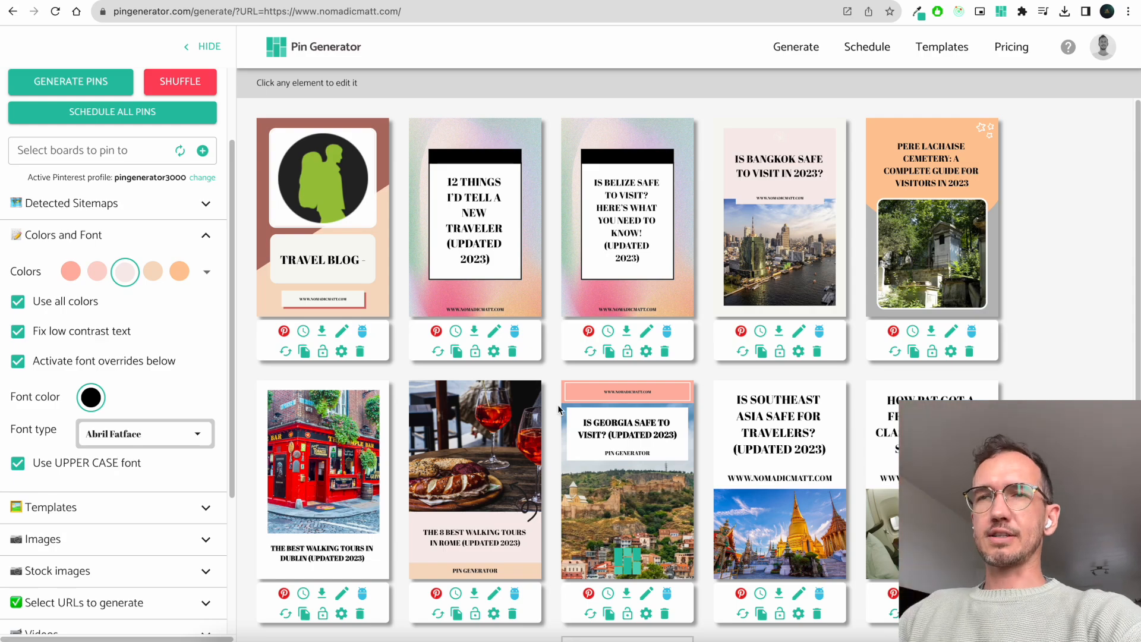
# Step: Toggle the upper-case font option off and on again, deactivate the font overrides and collapse the colour and font settings
pyautogui.click(89, 469)
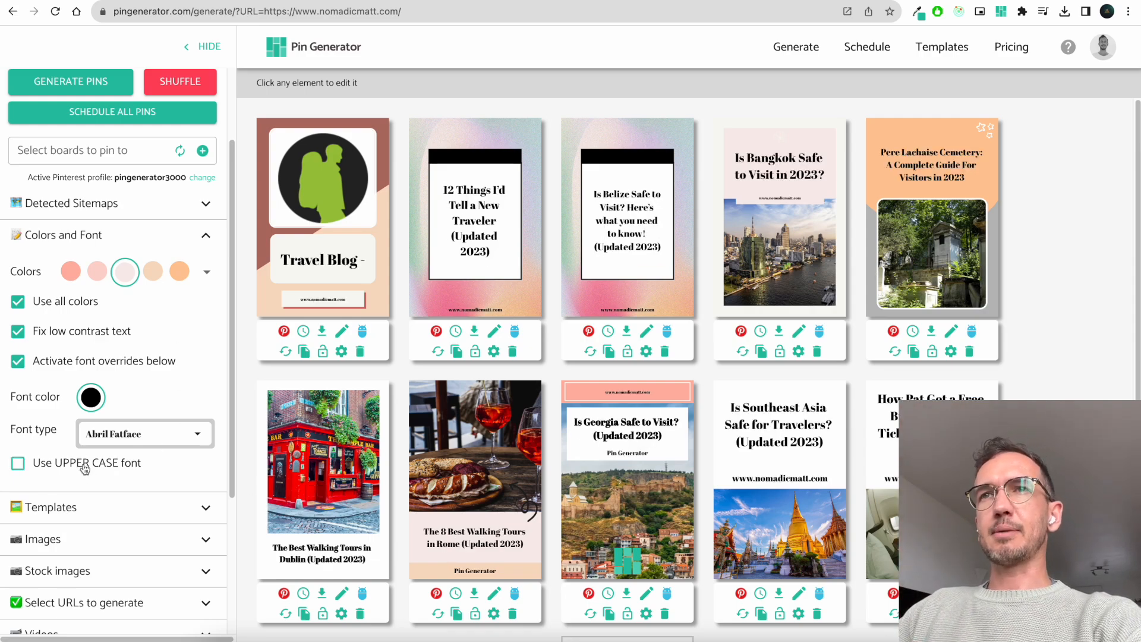
pyautogui.click(89, 469)
pyautogui.click(89, 366)
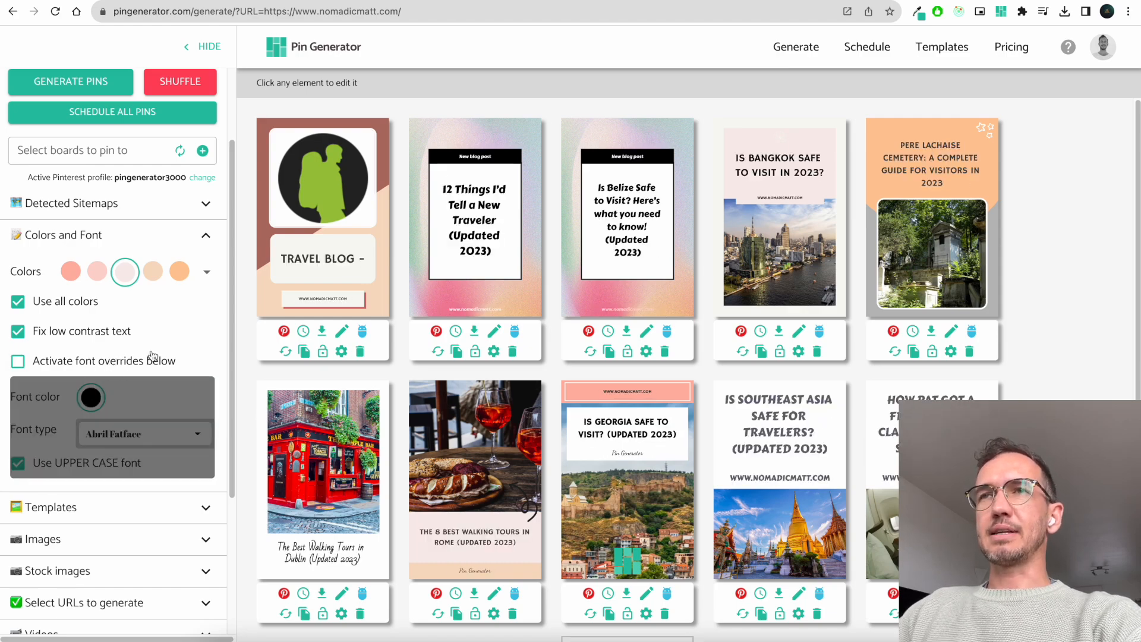
pyautogui.click(206, 236)
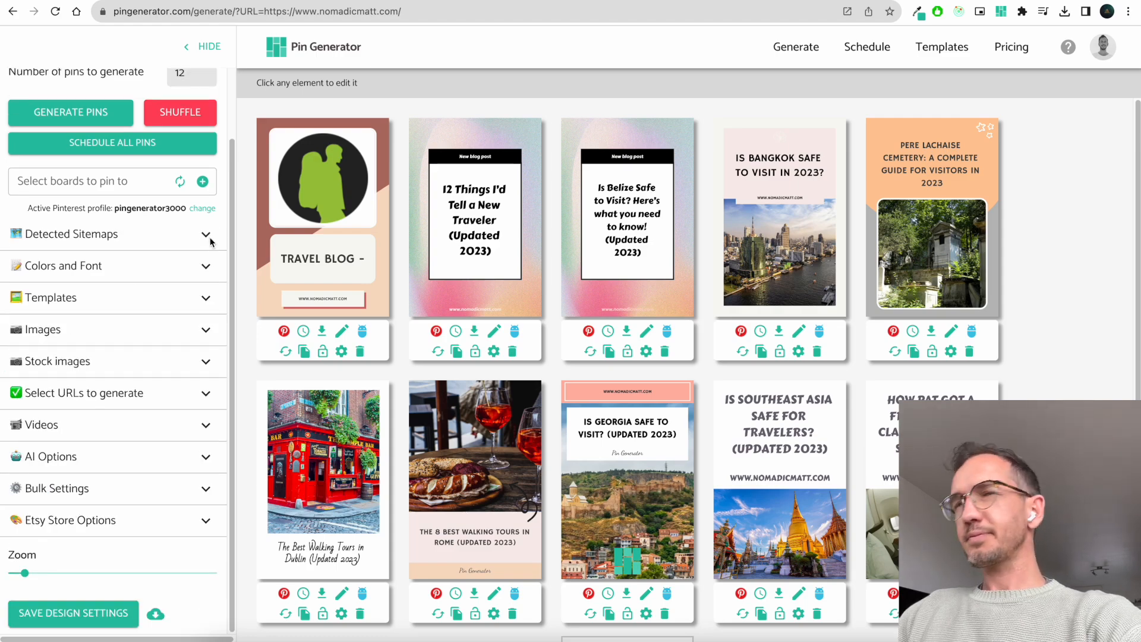
# Step: Examine the available pin designs in both the user's own templates and the standard templates
pyautogui.click(206, 300)
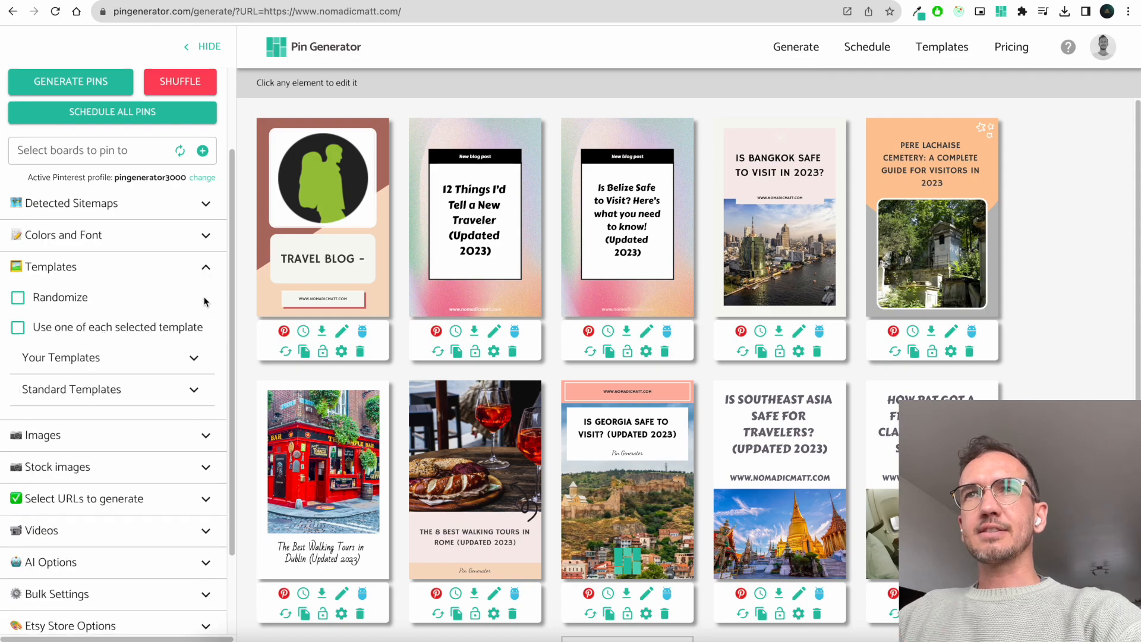
pyautogui.click(193, 361)
pyautogui.scroll(-2, 191, 339)
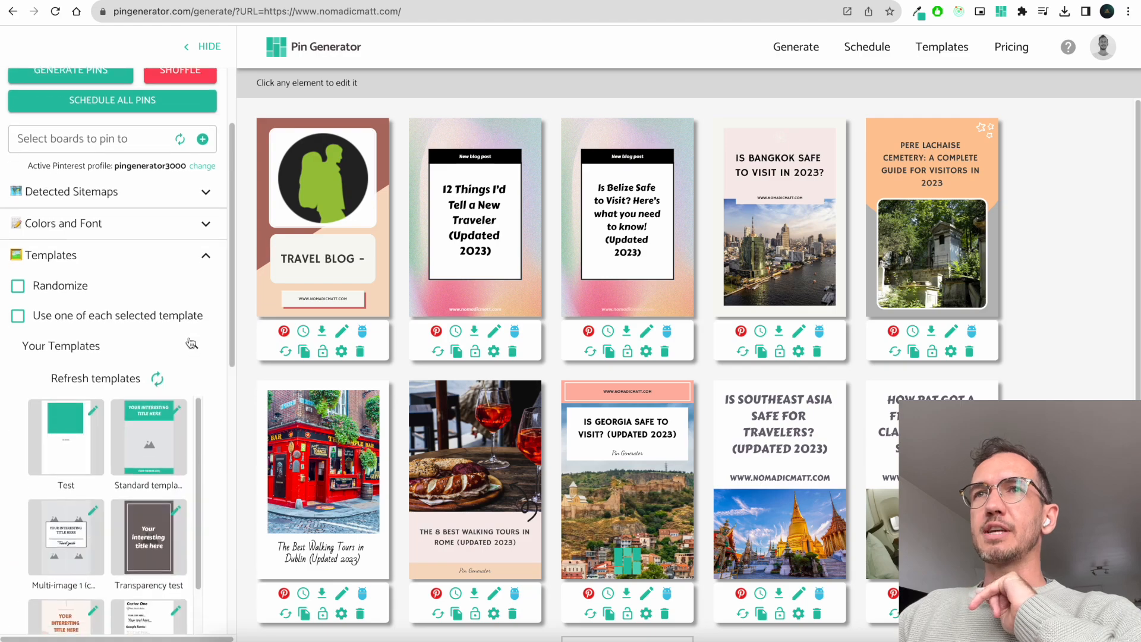
pyautogui.scroll(-5, 148, 407)
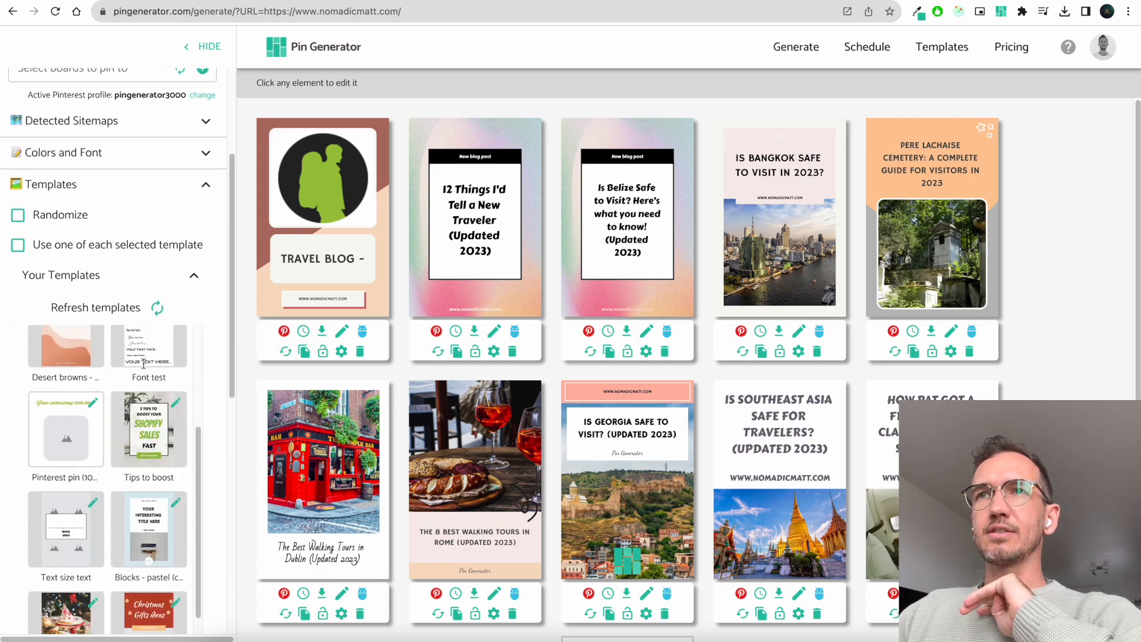
pyautogui.click(193, 275)
pyautogui.click(194, 308)
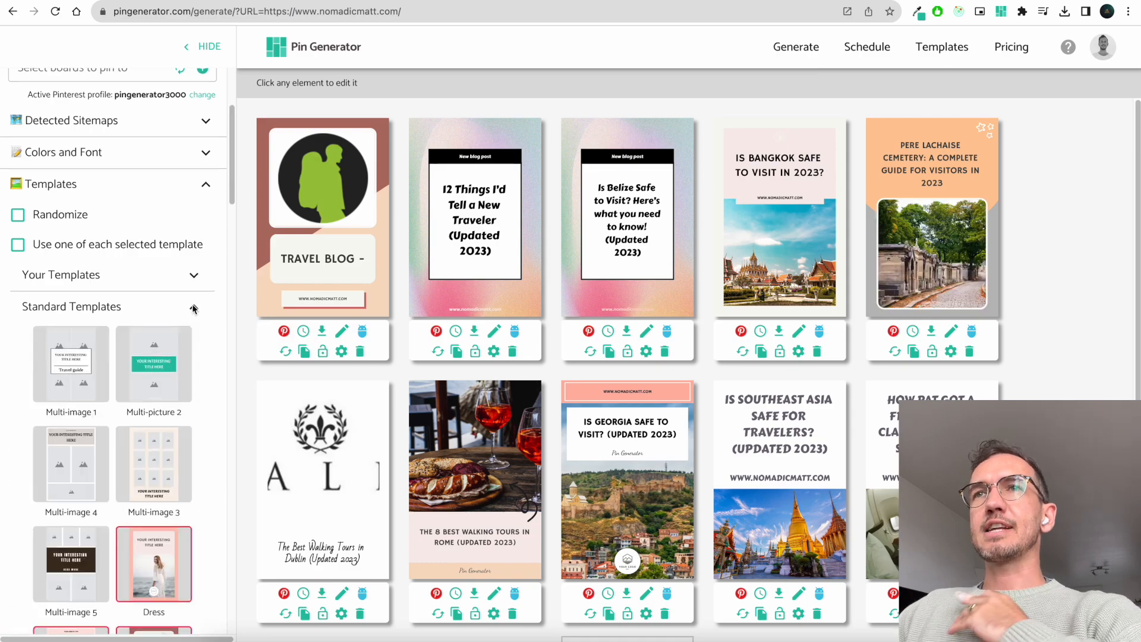
pyautogui.scroll(-3, 191, 308)
pyautogui.scroll(4, 107, 276)
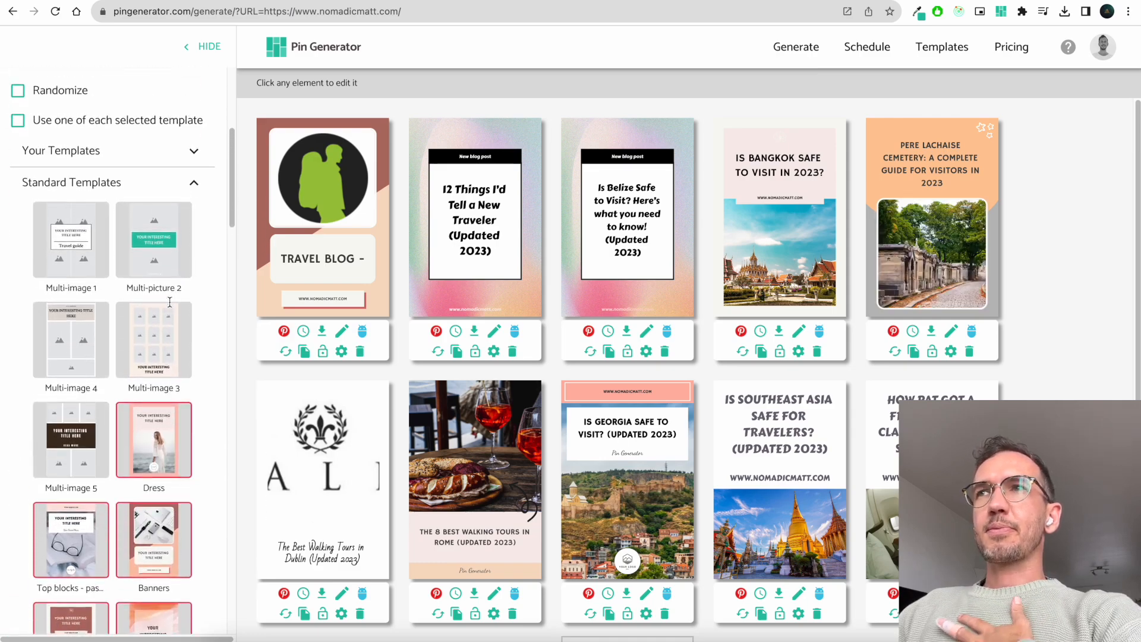
pyautogui.scroll(-7, 80, 345)
pyautogui.scroll(-20, 82, 359)
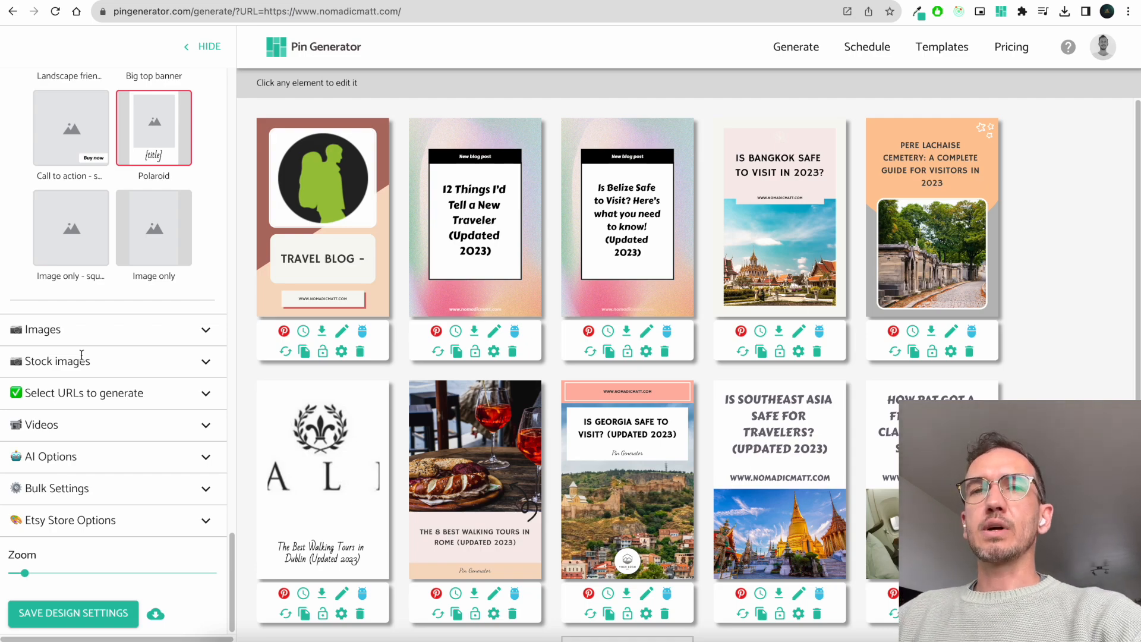
pyautogui.scroll(12, 81, 355)
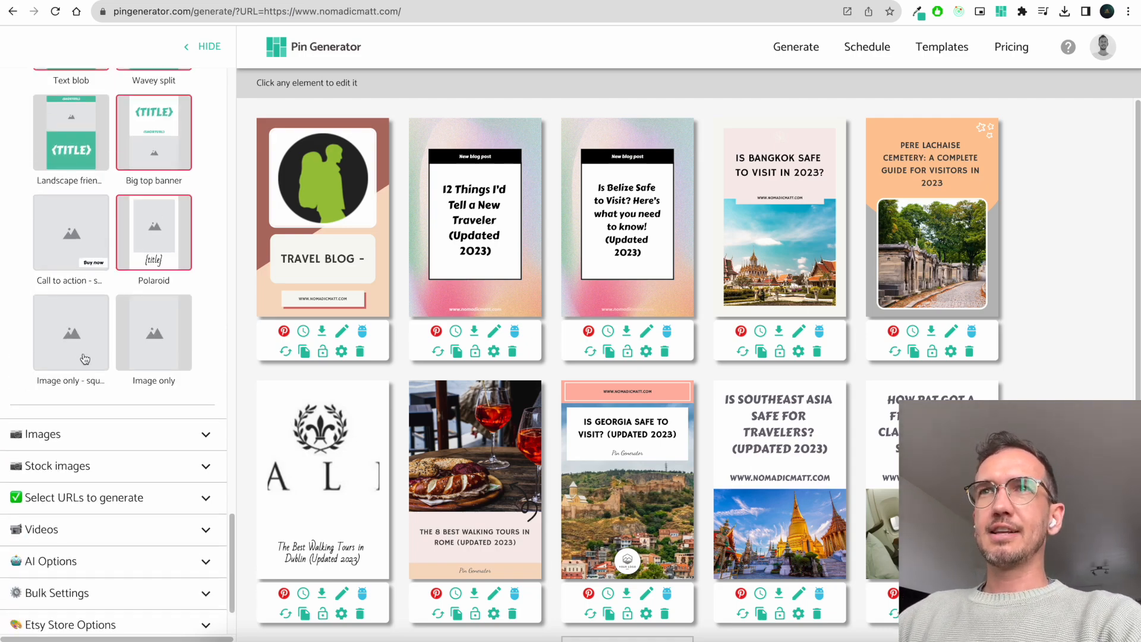
# Step: Deselect the Dress template among the standard templates and select it again
pyautogui.scroll(13, 98, 364)
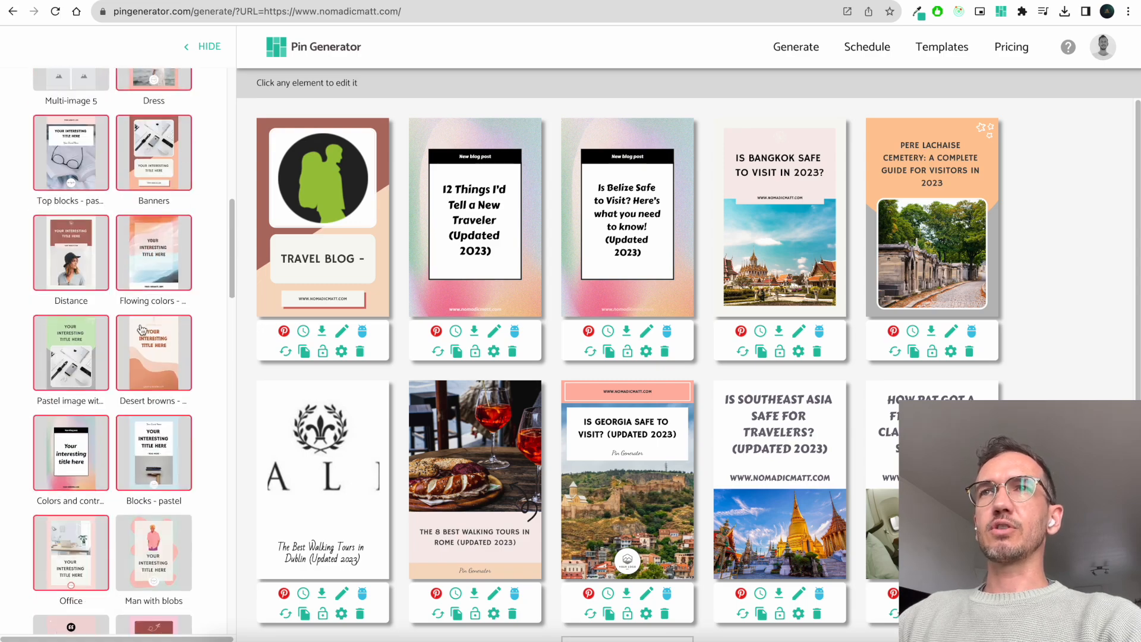
pyautogui.scroll(4, 173, 244)
pyautogui.scroll(1, 180, 272)
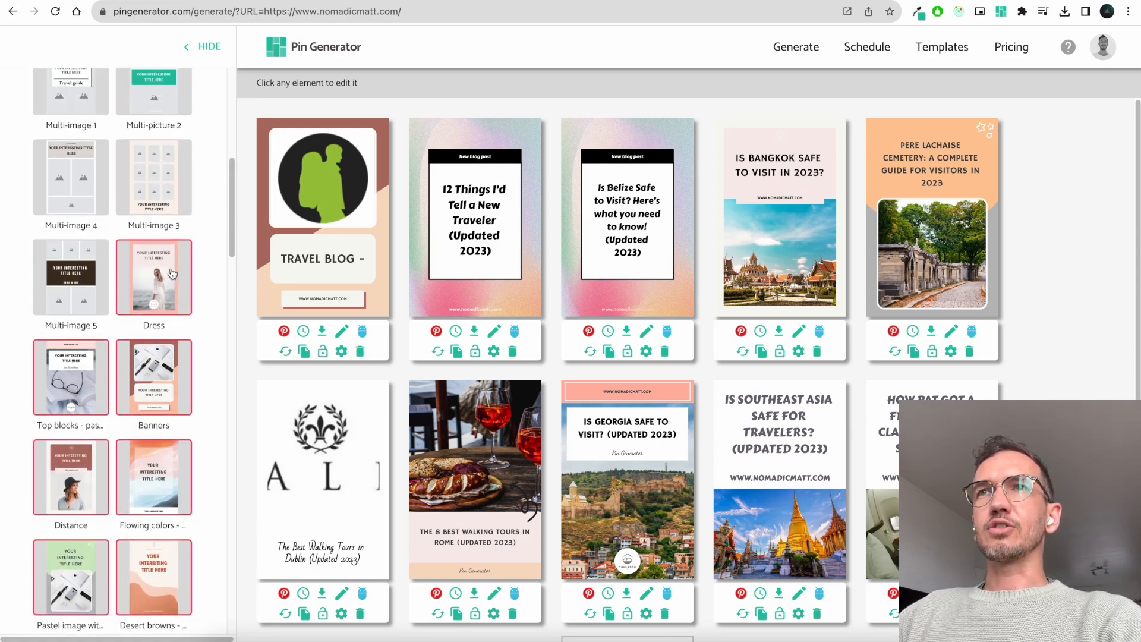
pyautogui.click(173, 273)
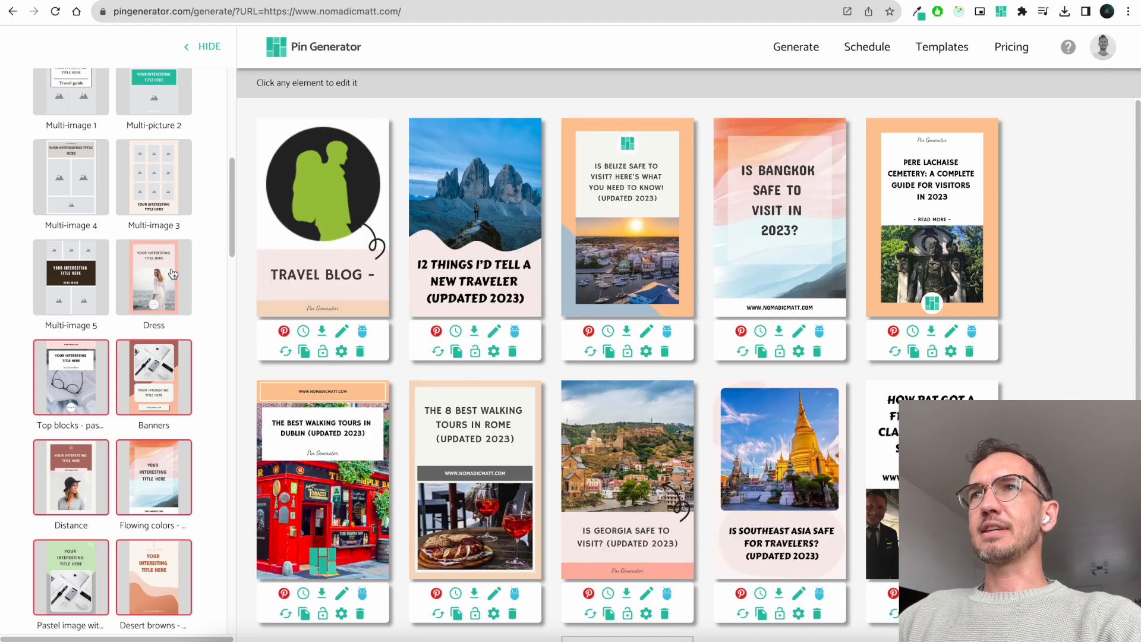
pyautogui.click(173, 273)
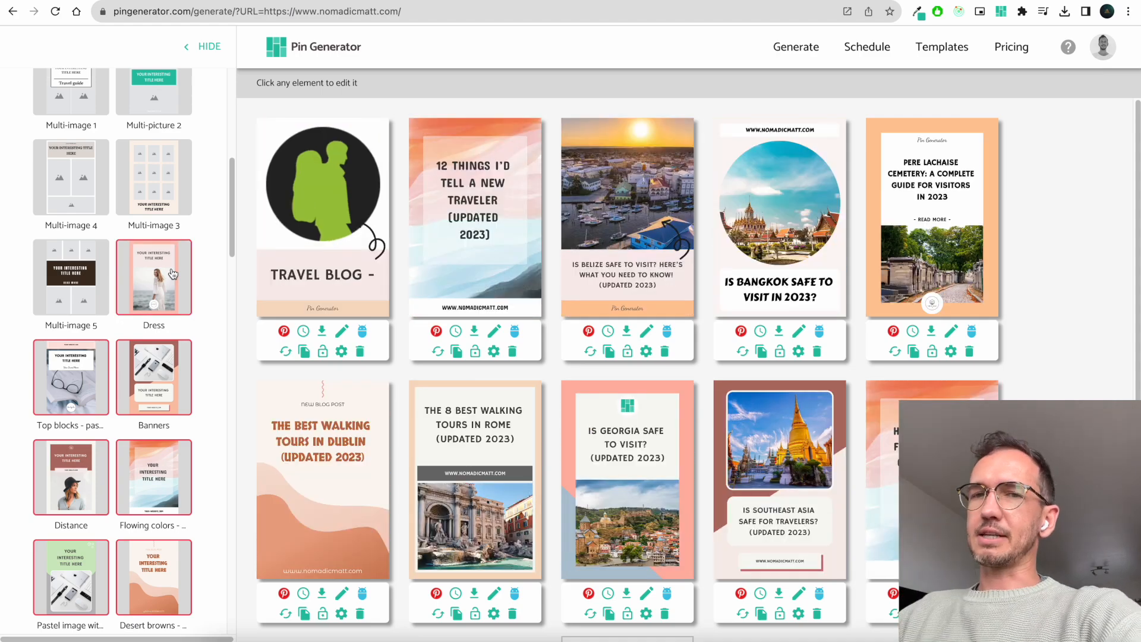
# Step: Collapse the standard templates list and the whole template settings section
pyautogui.scroll(3, 170, 327)
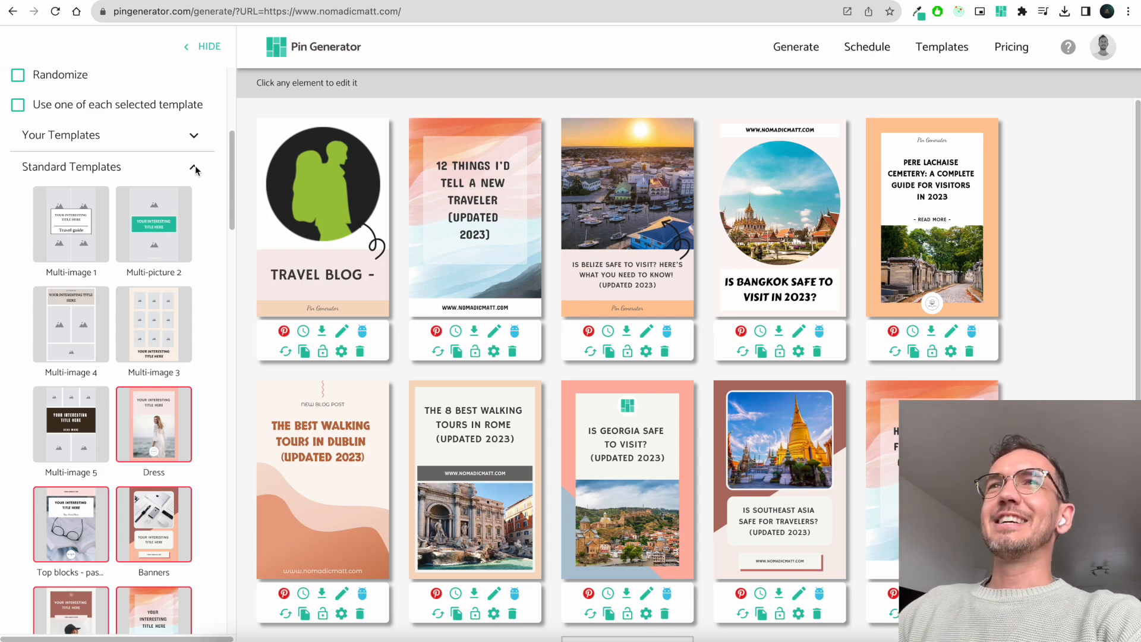
pyautogui.scroll(3, 195, 172)
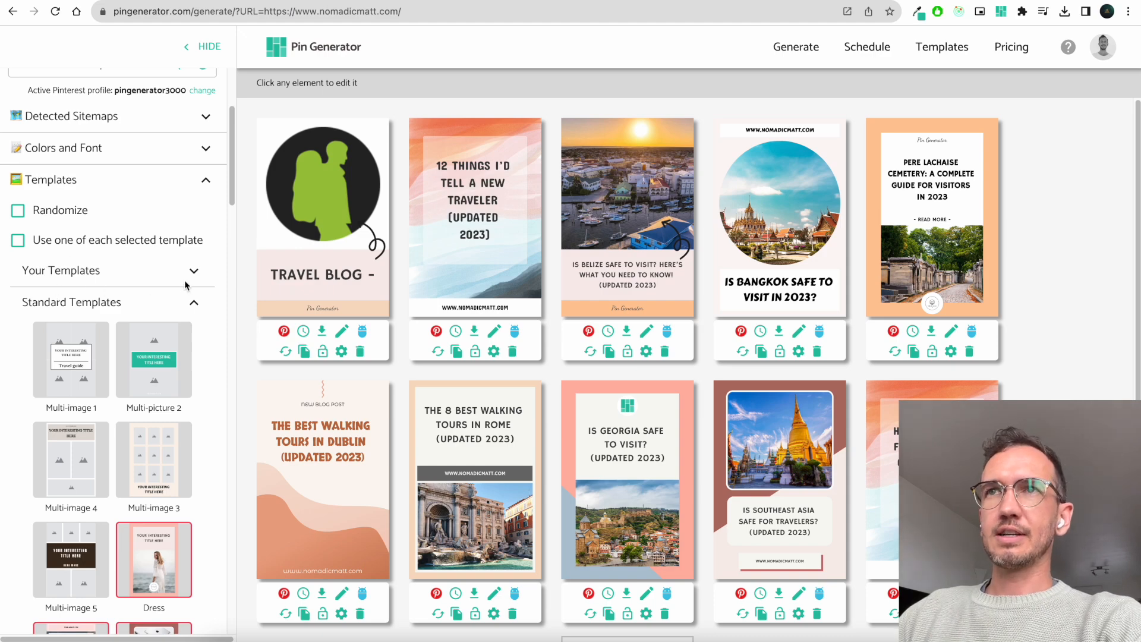
pyautogui.click(194, 303)
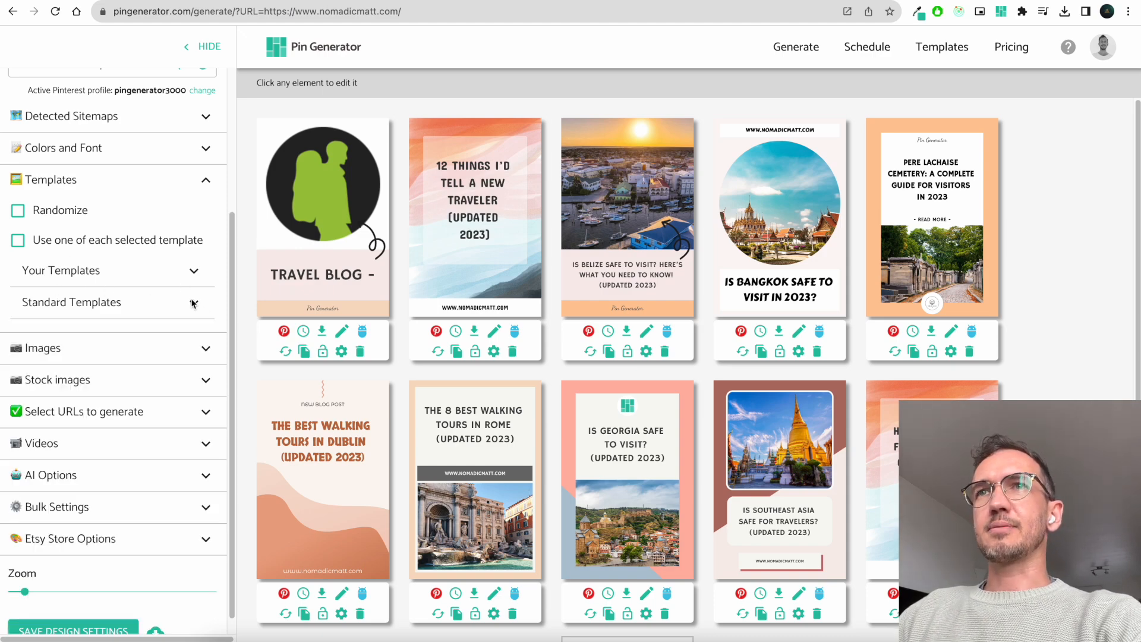
pyautogui.click(205, 180)
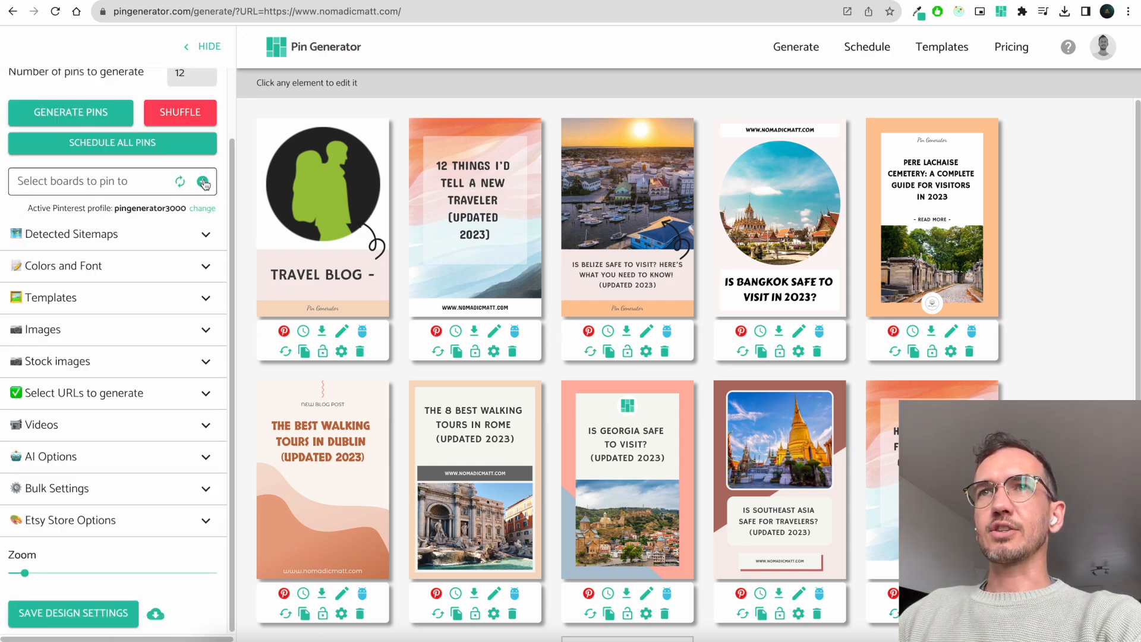
# Step: Expand the image settings, re-randomize the pins' images several times and check the images available for the Georgia pin without saving changes
pyautogui.click(202, 333)
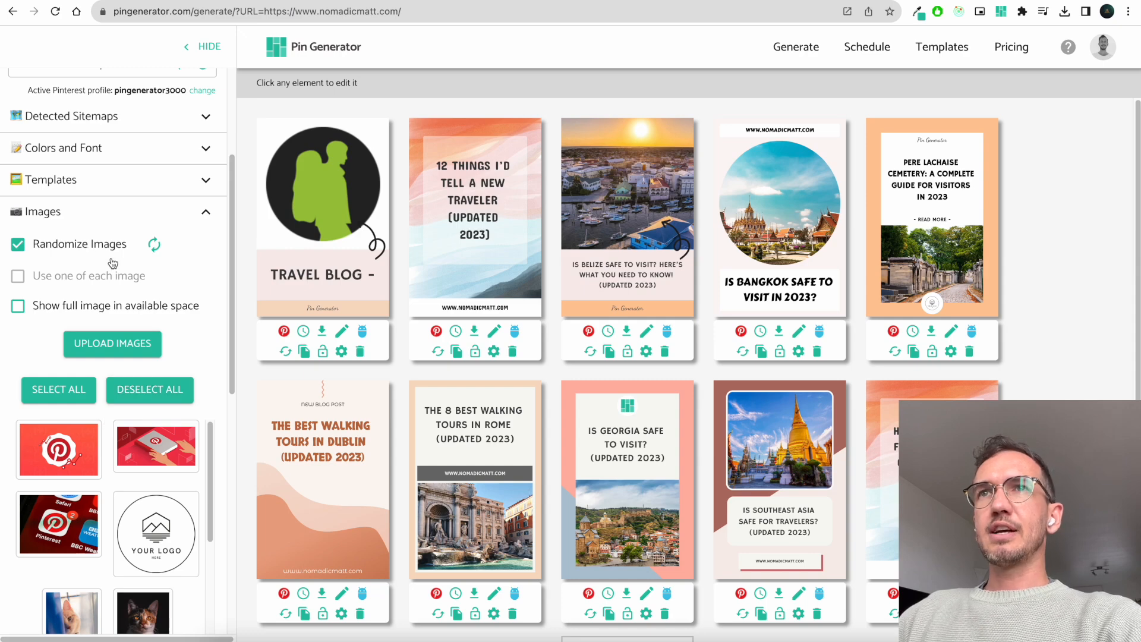
pyautogui.click(156, 246)
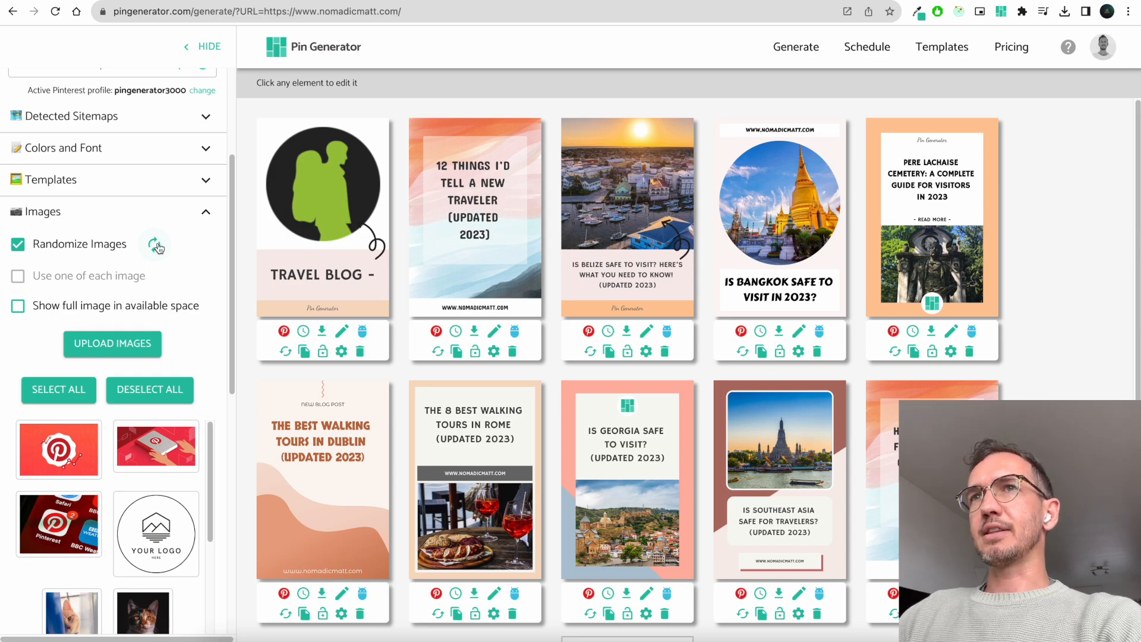
pyautogui.click(156, 247)
pyautogui.click(156, 246)
pyautogui.click(156, 246)
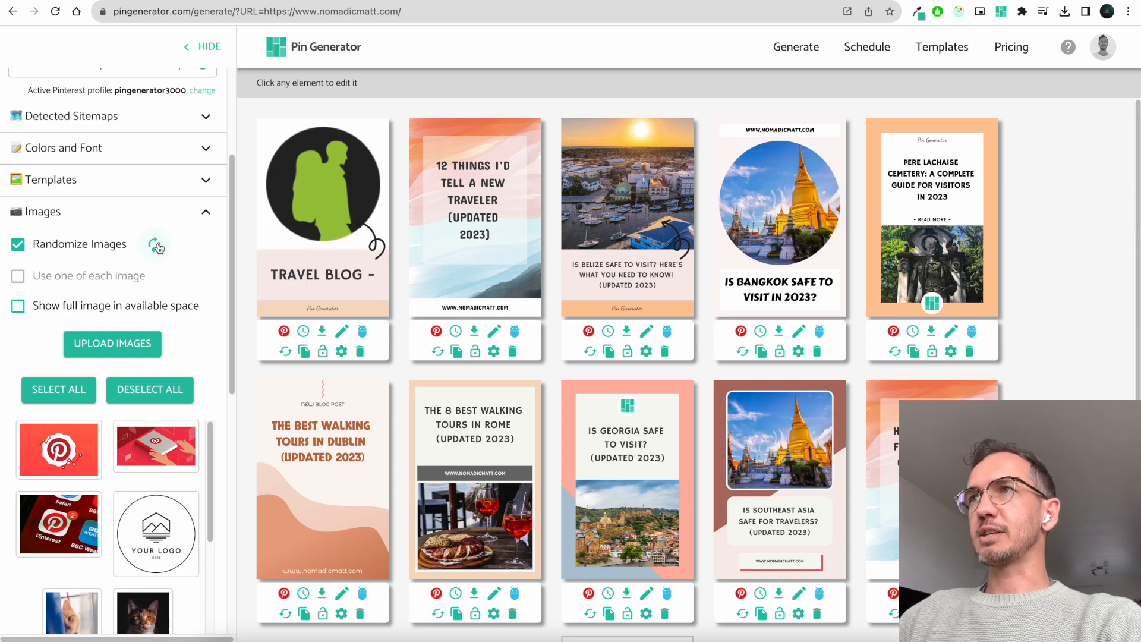
pyautogui.click(156, 246)
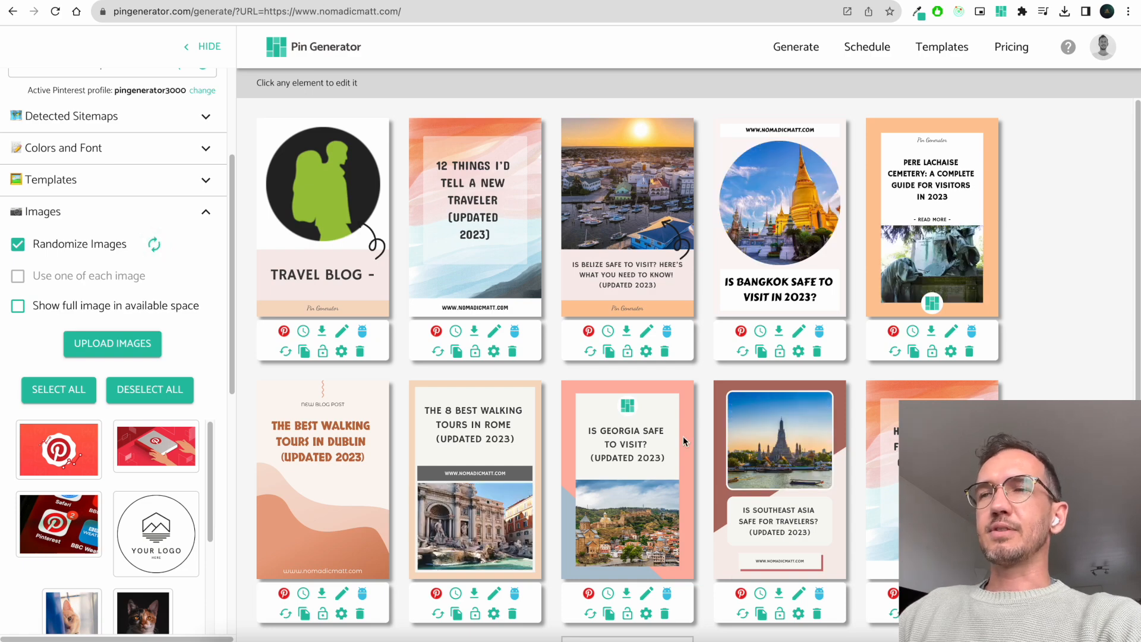
pyautogui.click(149, 247)
pyautogui.click(153, 248)
pyautogui.click(155, 250)
pyautogui.click(156, 251)
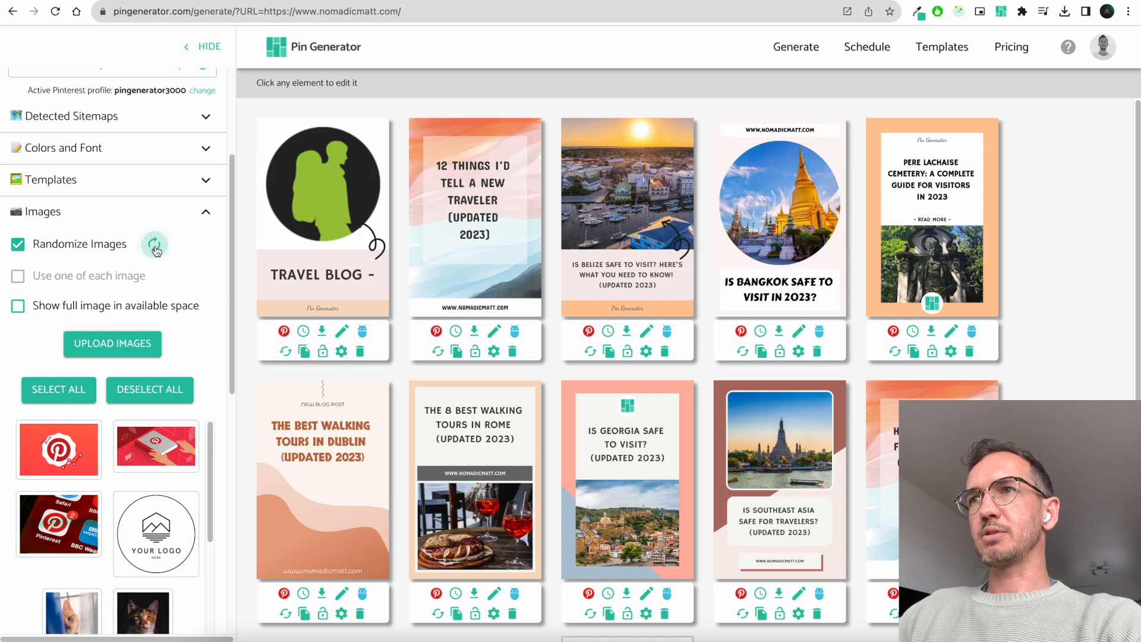
pyautogui.click(647, 593)
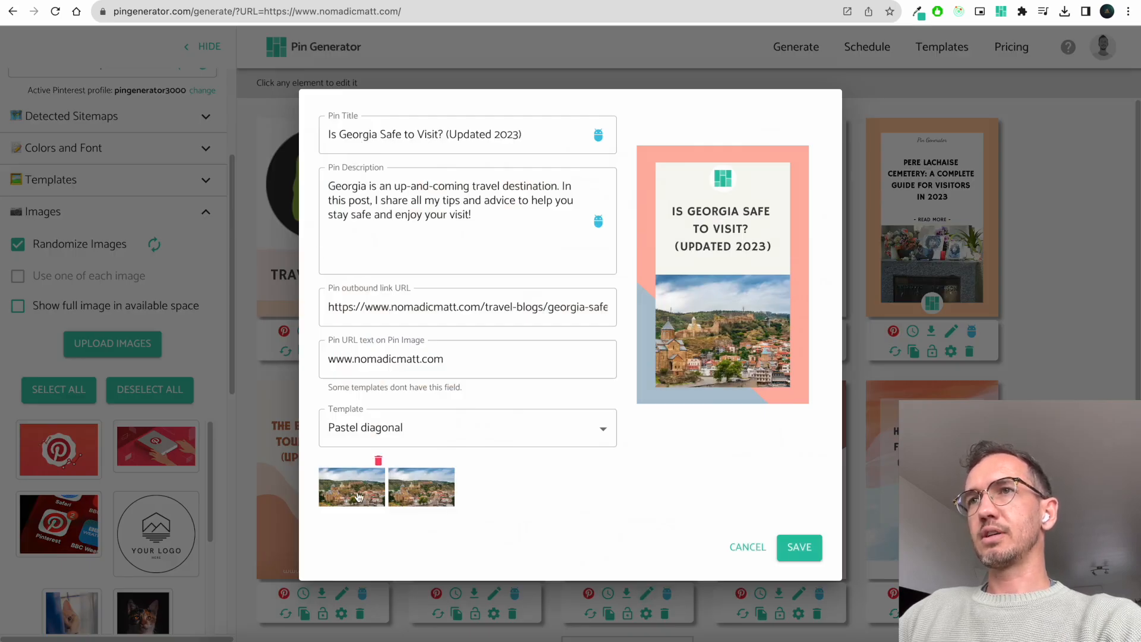
pyautogui.click(762, 547)
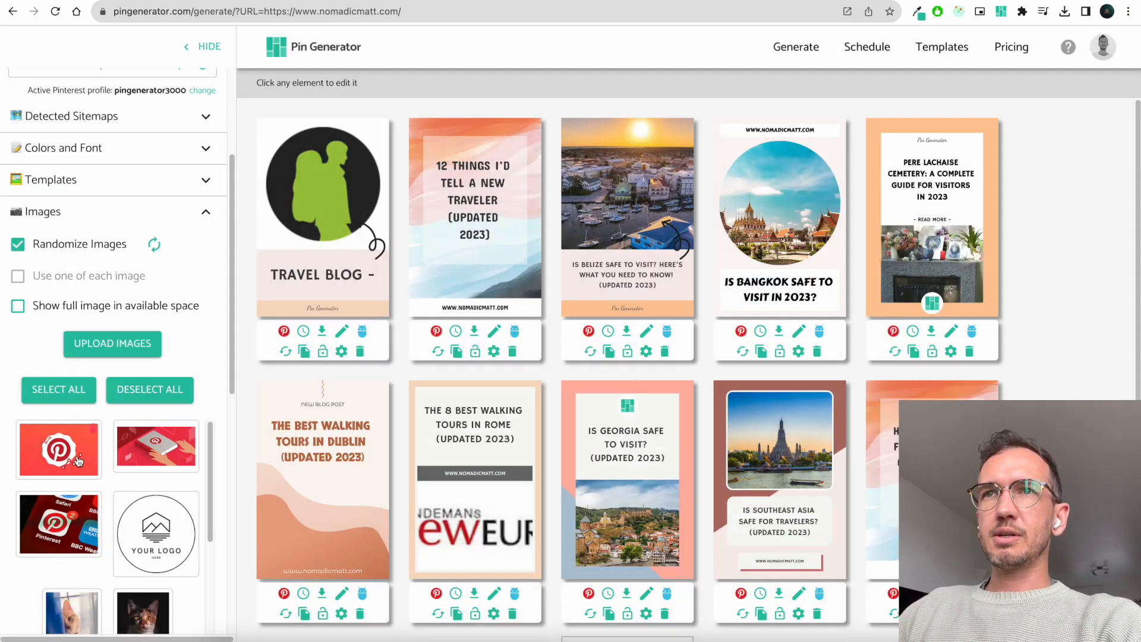
# Step: Select and deselect the Pinterest logo upload, and place the Pinterest book image on the Rome pin and the Pinterest app image on the Georgia pin
pyautogui.click(53, 452)
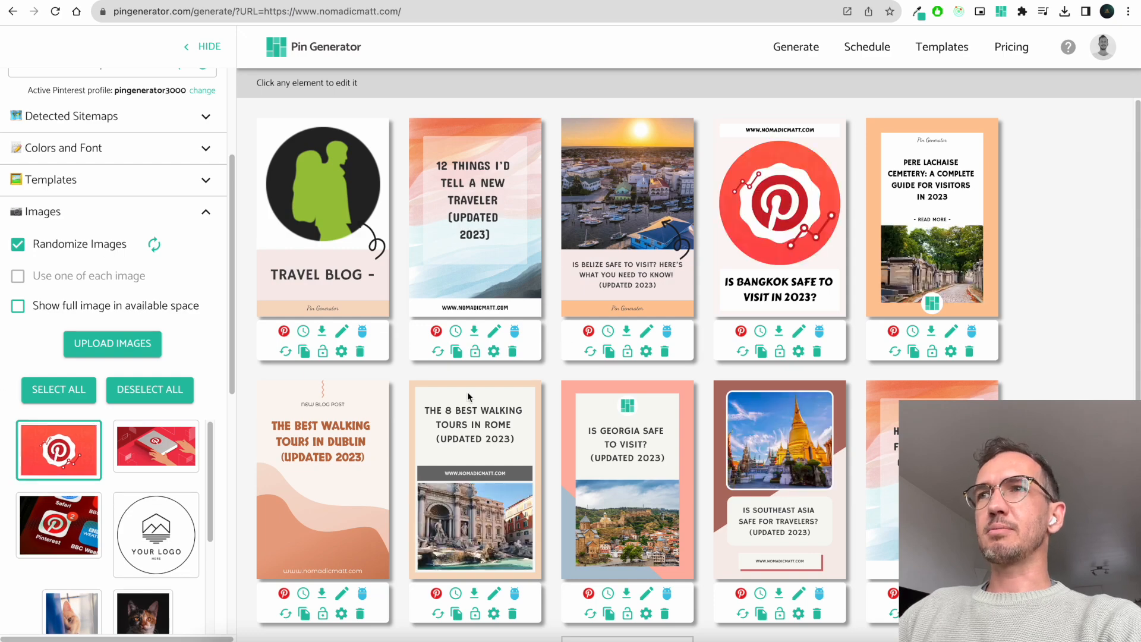
pyautogui.click(64, 445)
pyautogui.moveTo(153, 456); pyautogui.dragTo(467, 505)
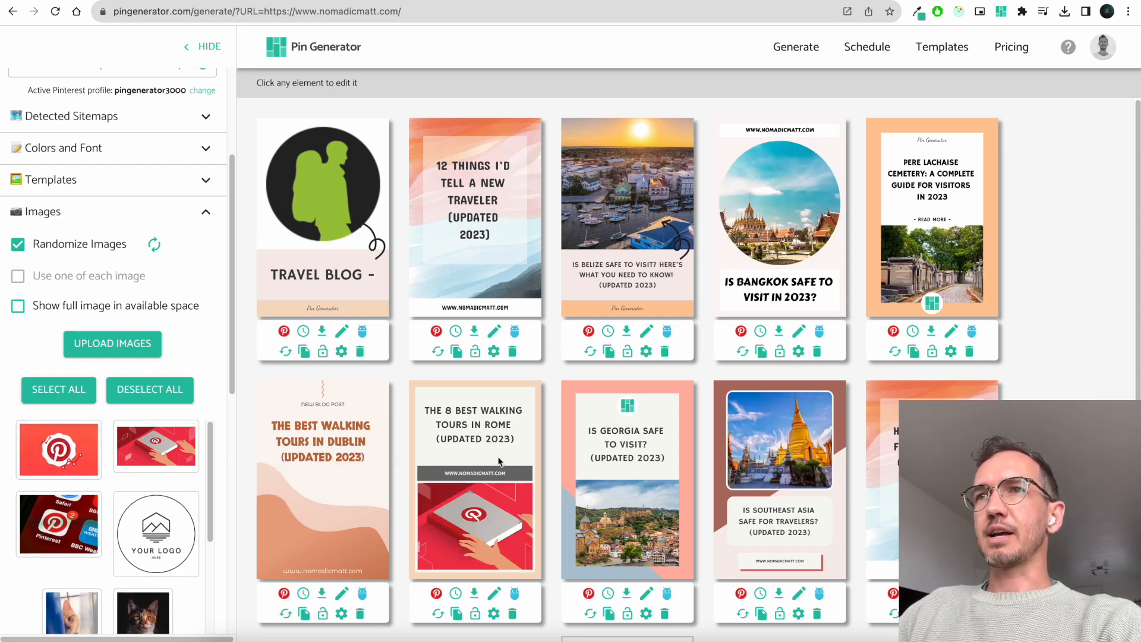
pyautogui.moveTo(73, 529); pyautogui.dragTo(618, 502)
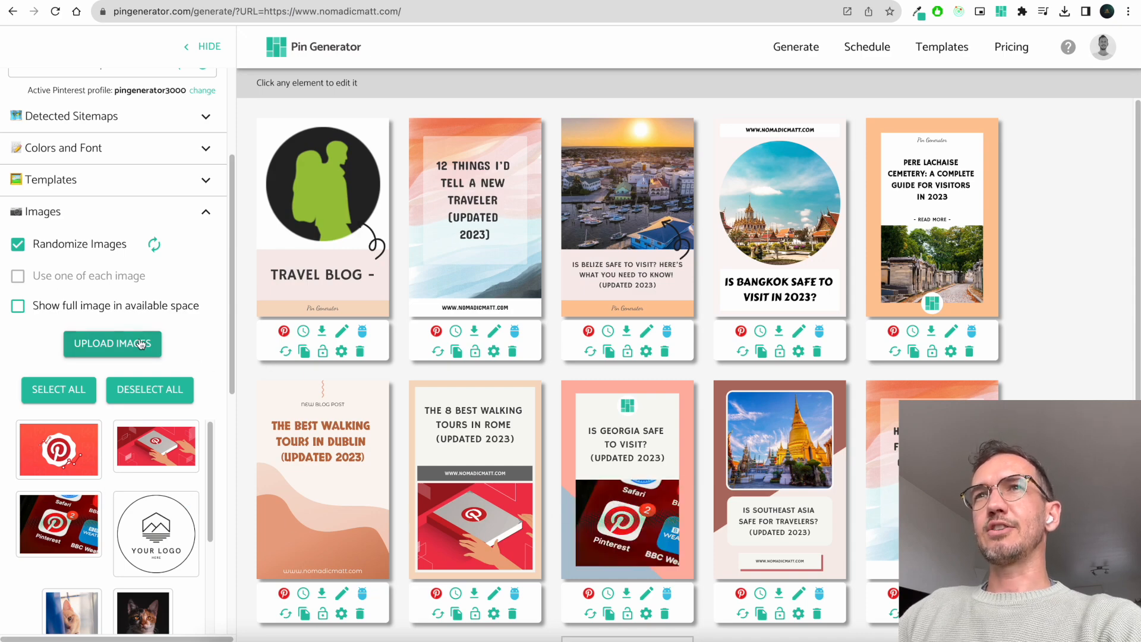
# Step: Toggle the option to show the full image in the available space on and off twice
pyautogui.click(18, 307)
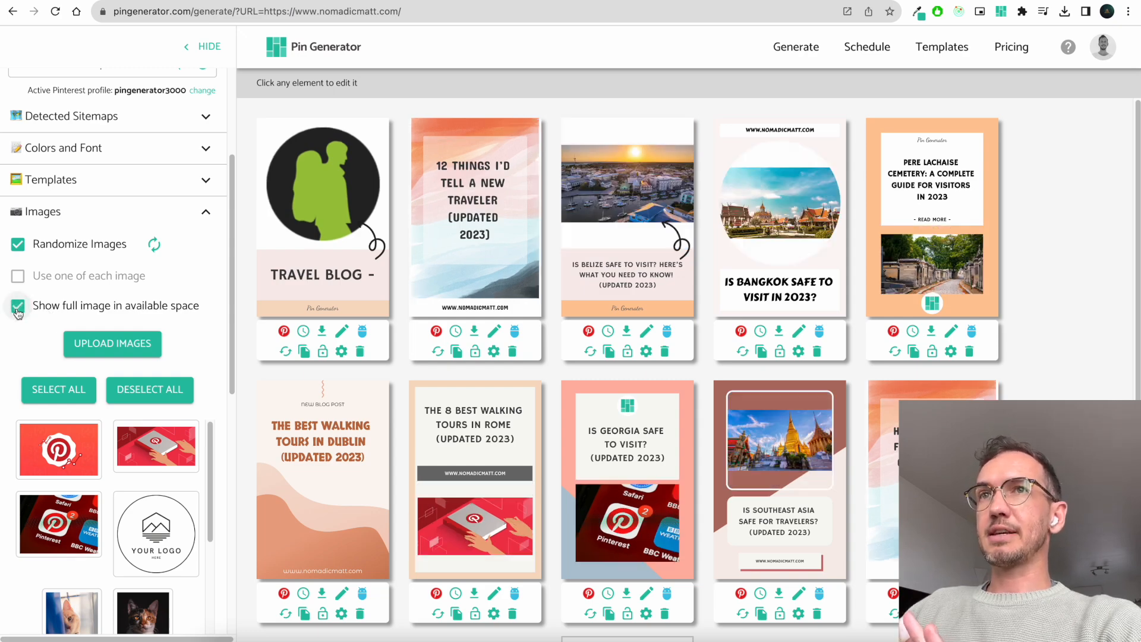
pyautogui.click(18, 307)
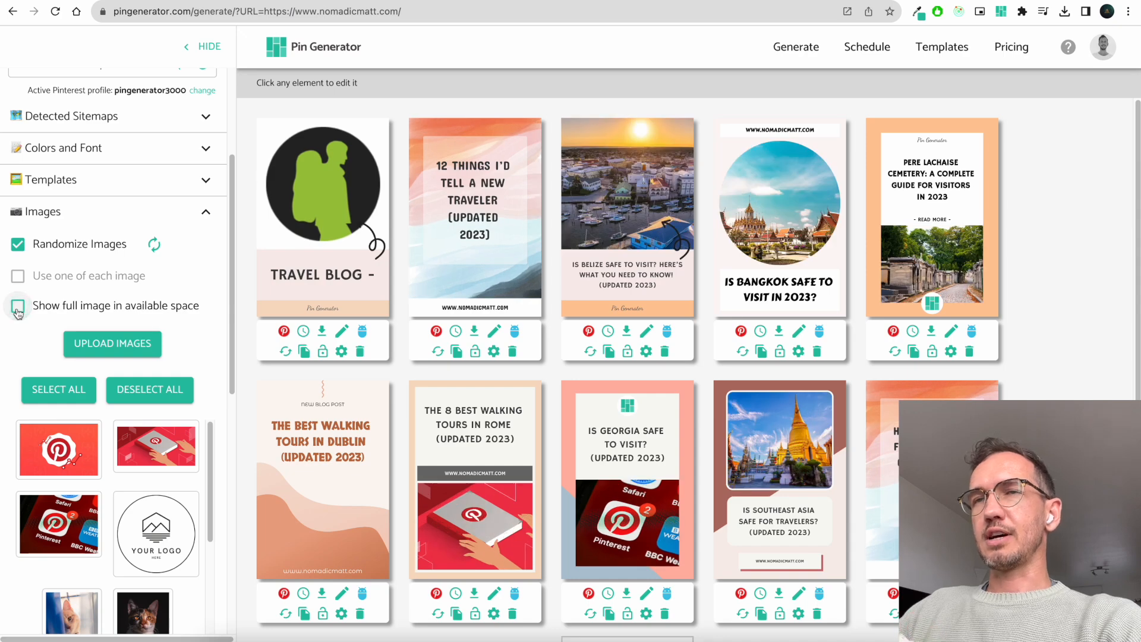
pyautogui.click(17, 307)
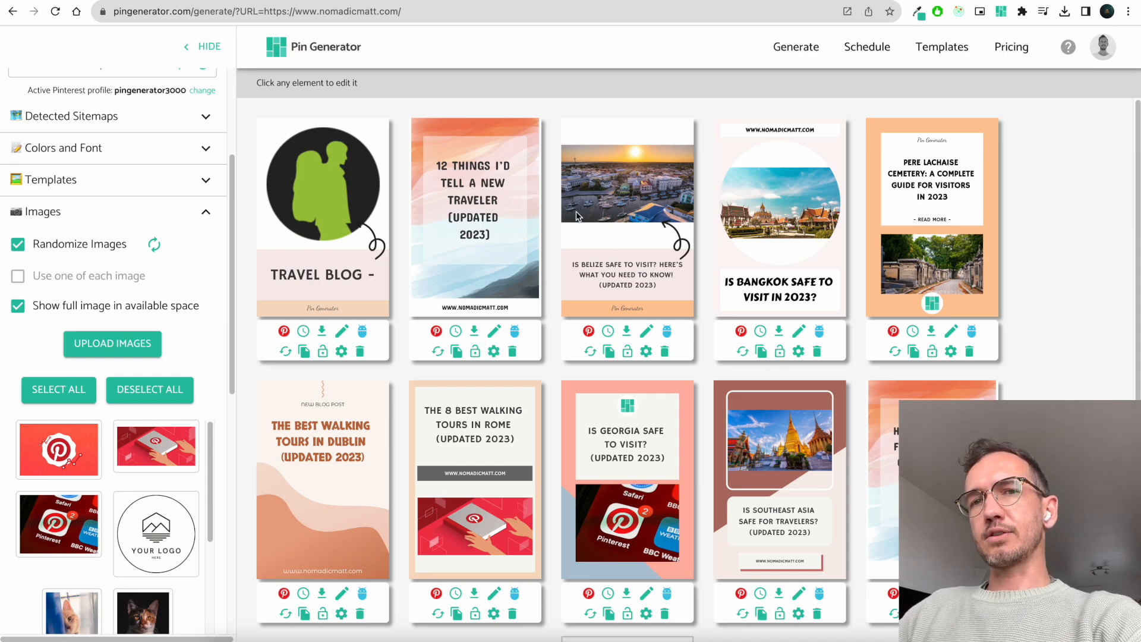
pyautogui.click(64, 306)
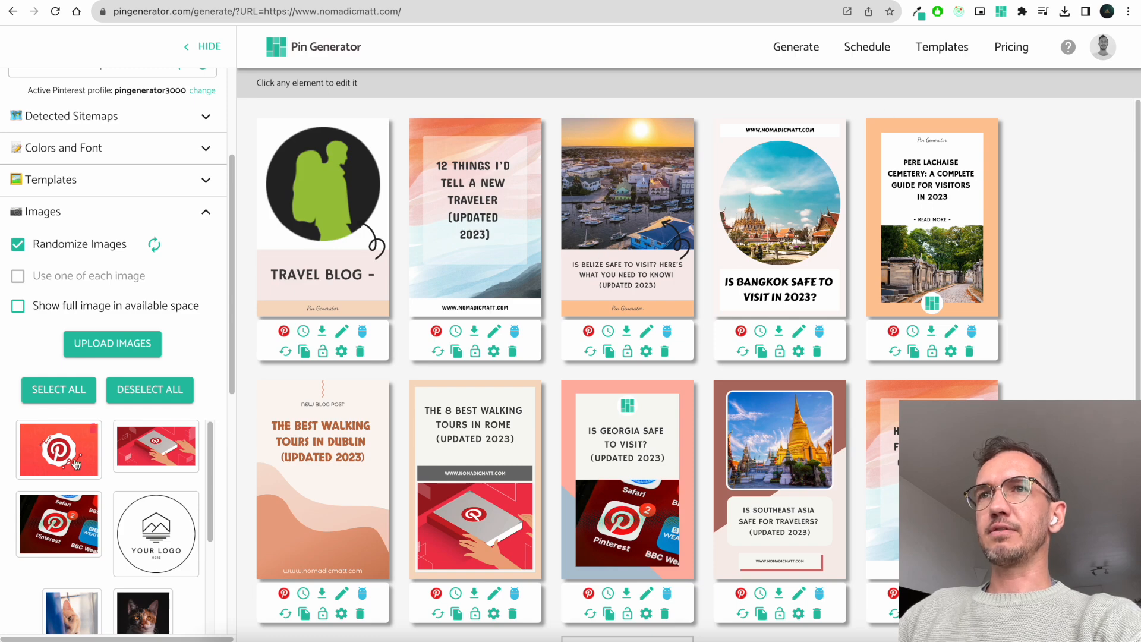
# Step: Collapse the image settings and search the stock images for "cats"
pyautogui.scroll(-1, 71, 472)
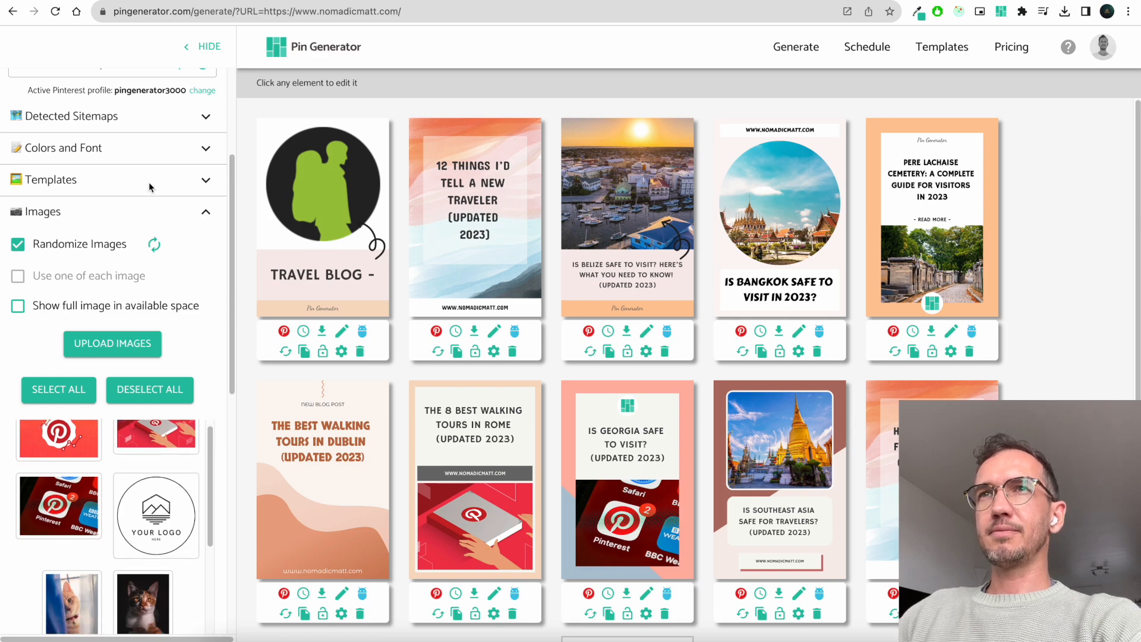
pyautogui.click(205, 214)
pyautogui.click(185, 358)
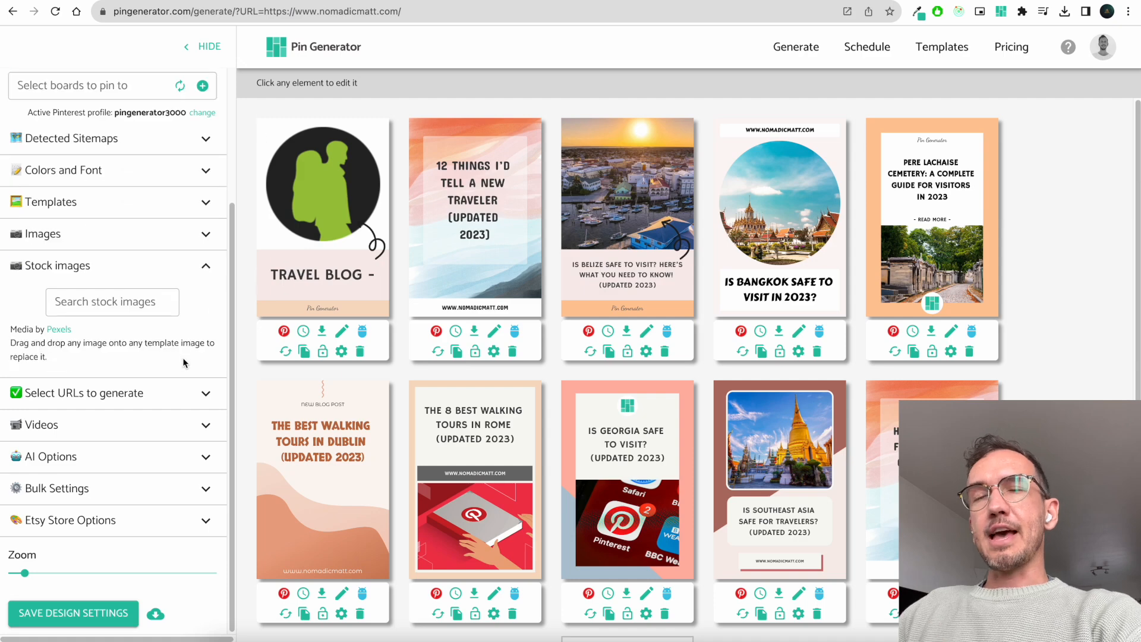
pyautogui.click(132, 303)
pyautogui.write('cats')
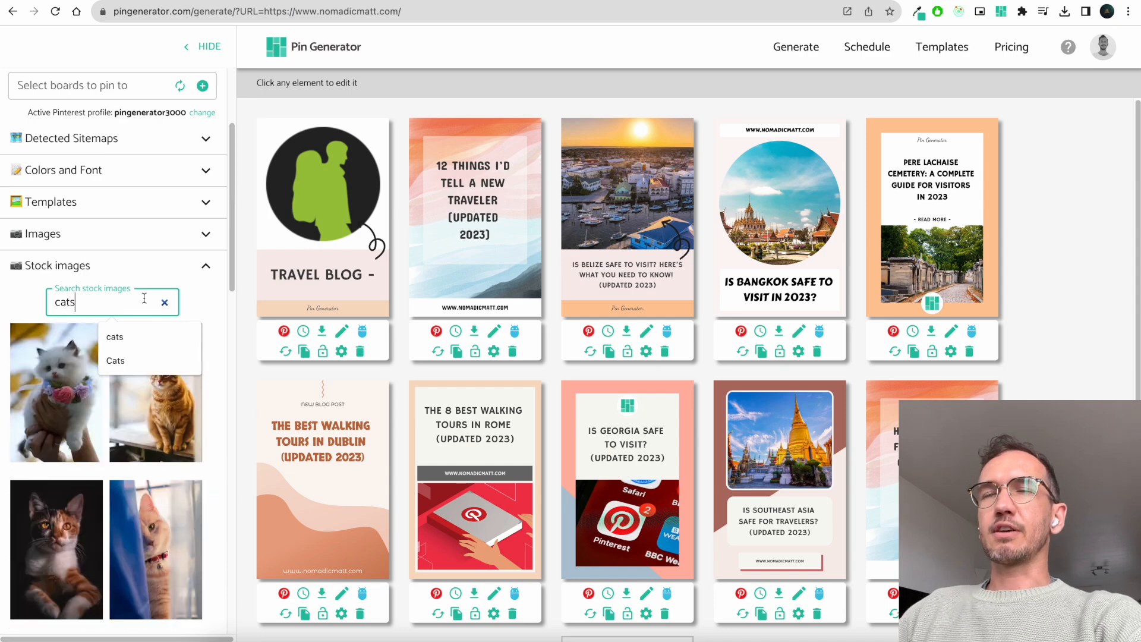
pyautogui.click(243, 272)
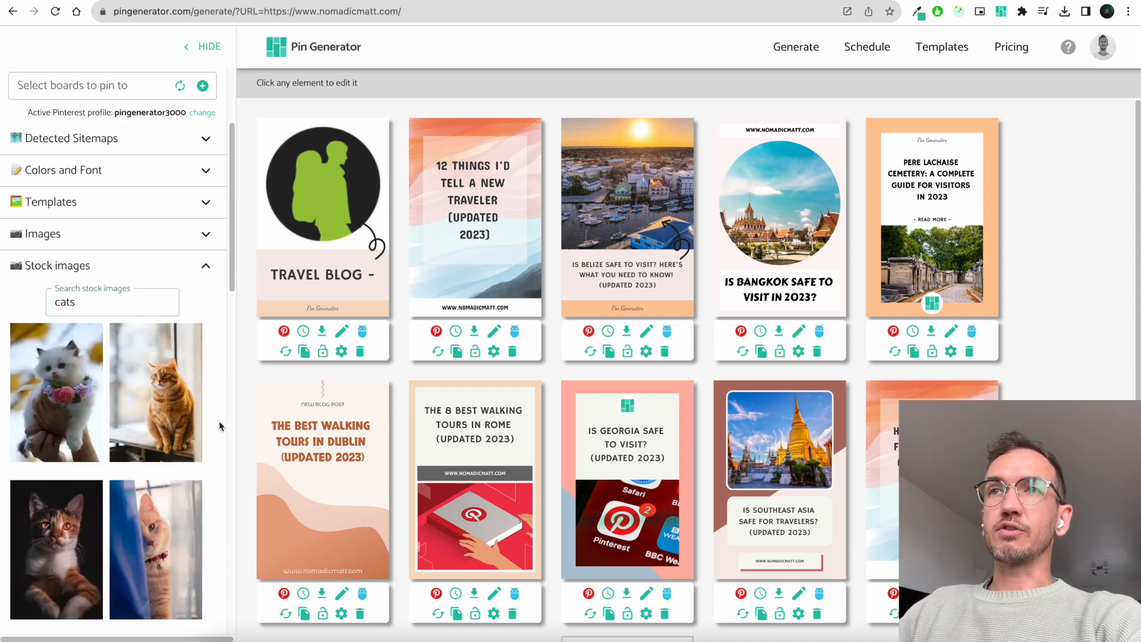
# Step: Place the orange cat photo on the Rome pin and the white kitten photo on the Georgia pin, and add the orange cat to the uploads
pyautogui.moveTo(146, 403); pyautogui.dragTo(472, 520)
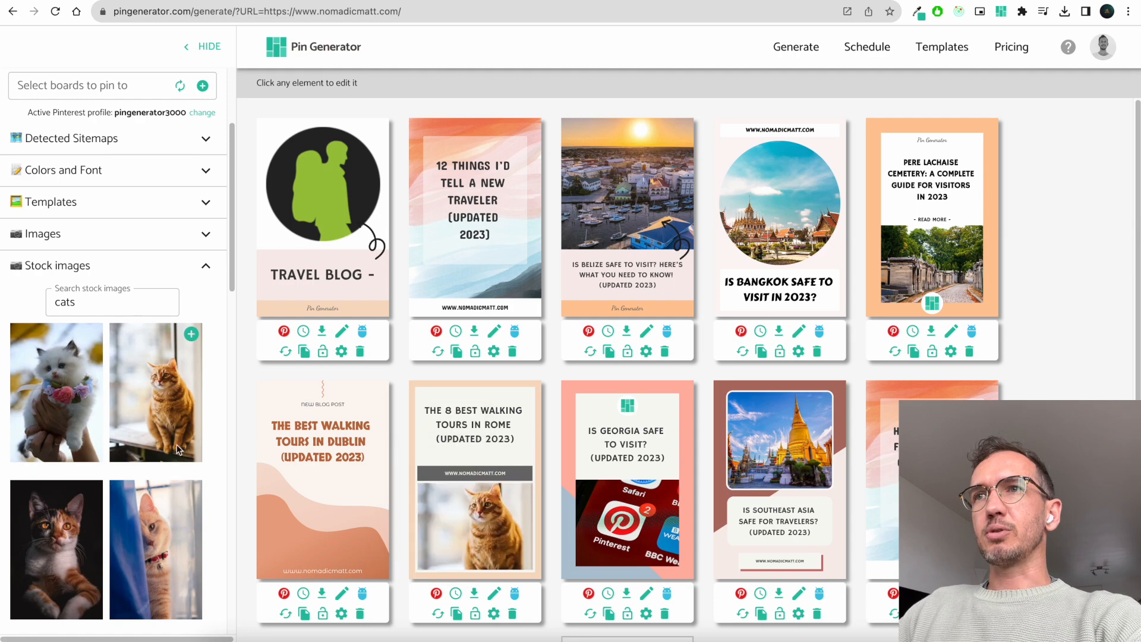
pyautogui.moveTo(23, 373); pyautogui.dragTo(618, 517)
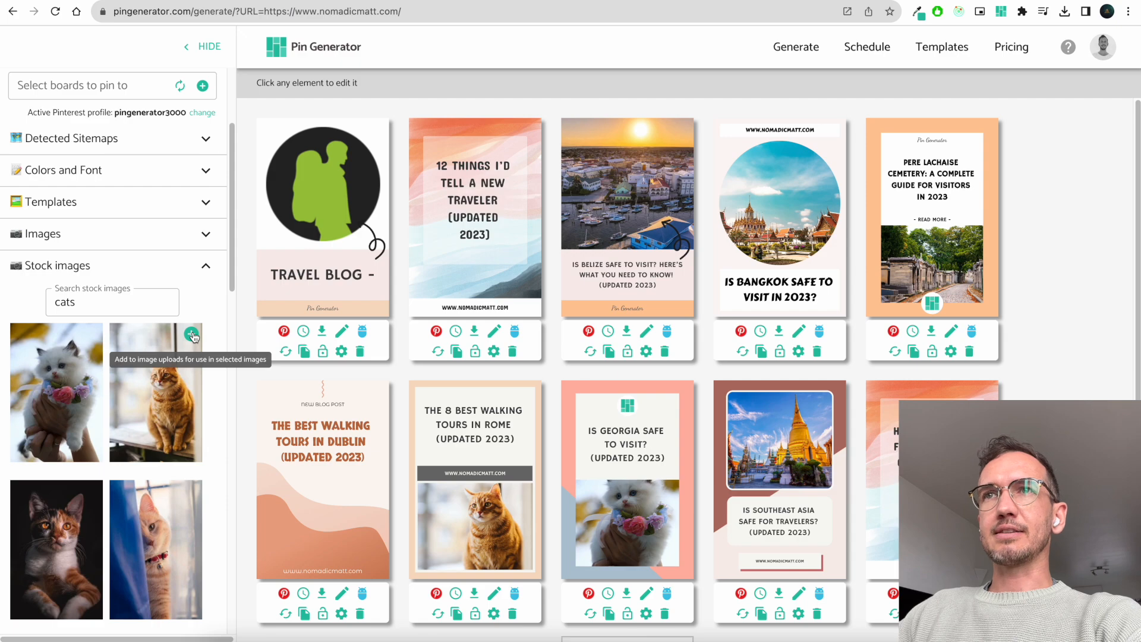
pyautogui.click(191, 337)
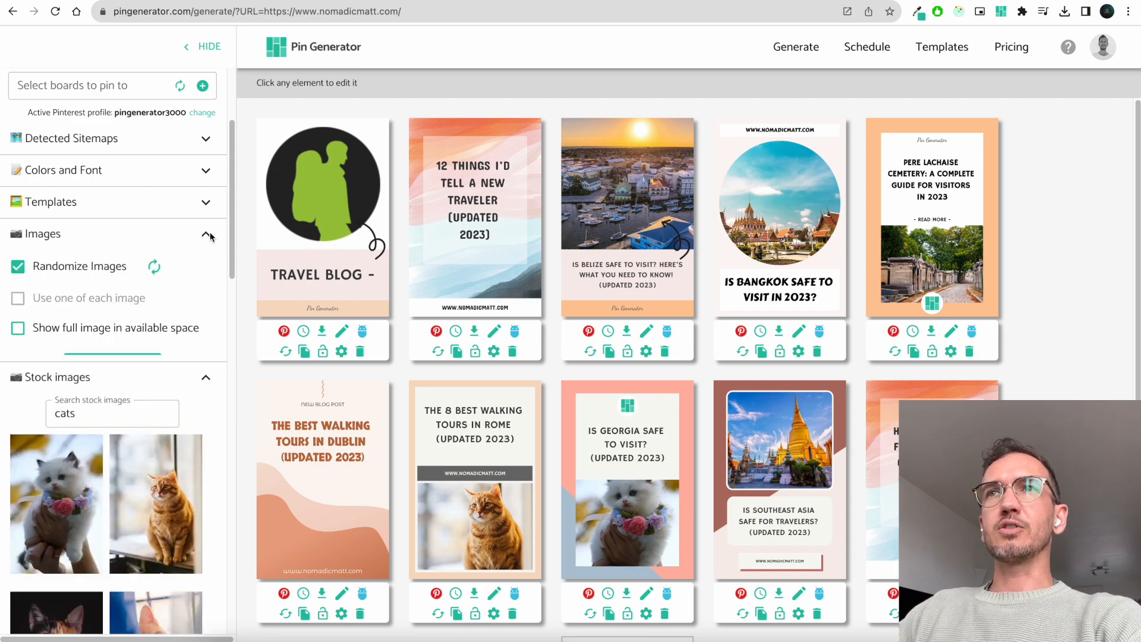
# Step: Select the orange cat and Pinterest logo uploads for use in the pins and deselect both again
pyautogui.scroll(-1, 153, 357)
pyautogui.scroll(1, 60, 383)
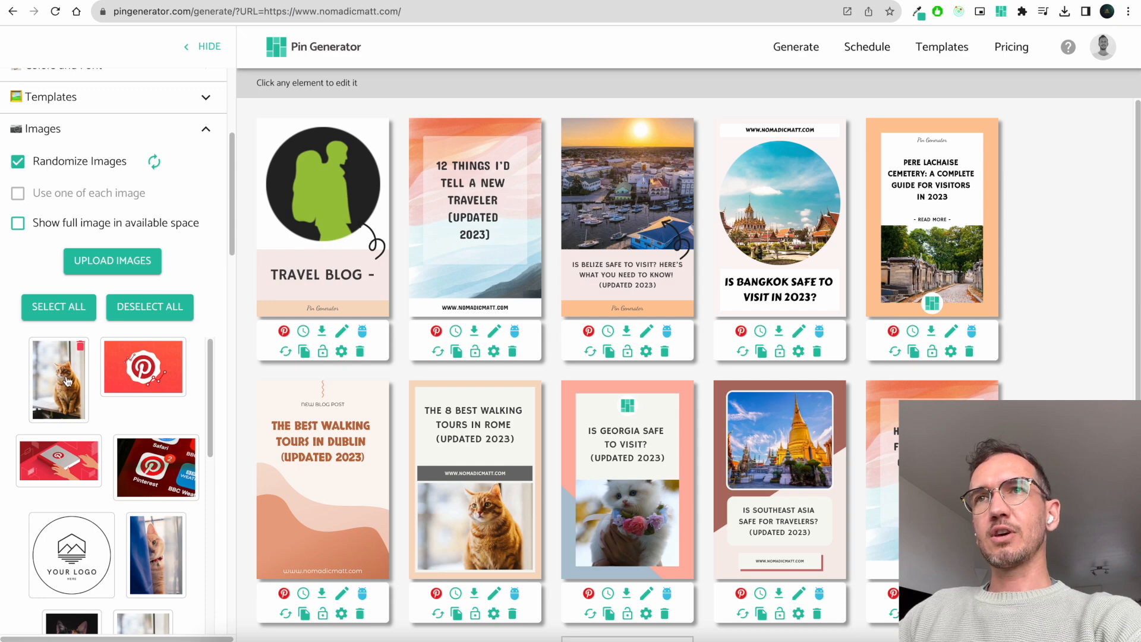
pyautogui.click(66, 382)
pyautogui.click(156, 377)
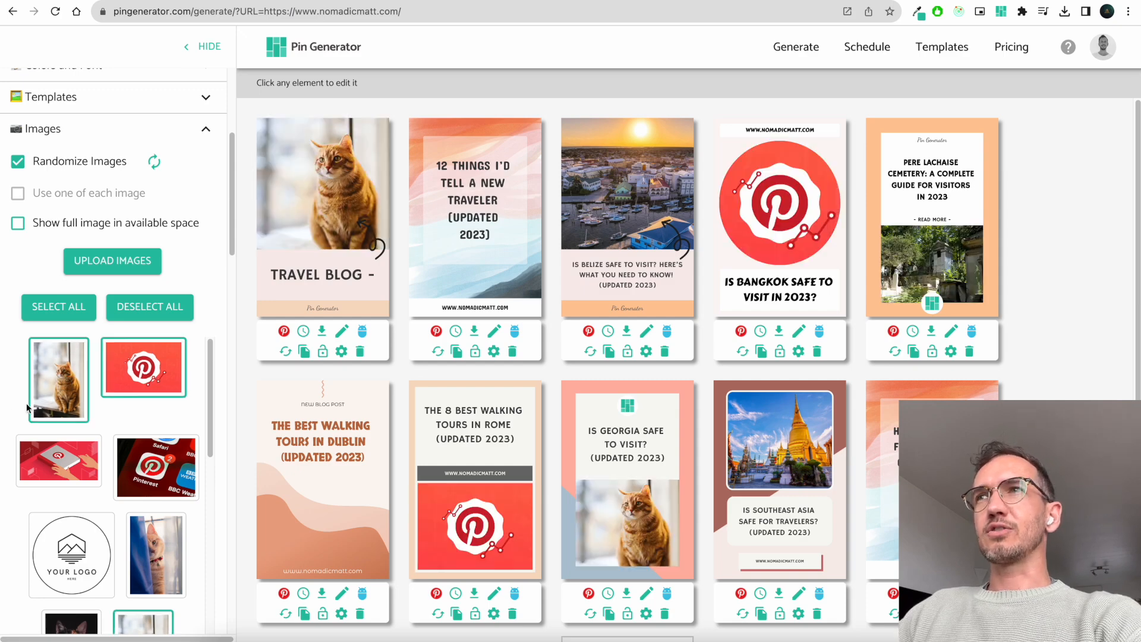
pyautogui.moveTo(81, 394)
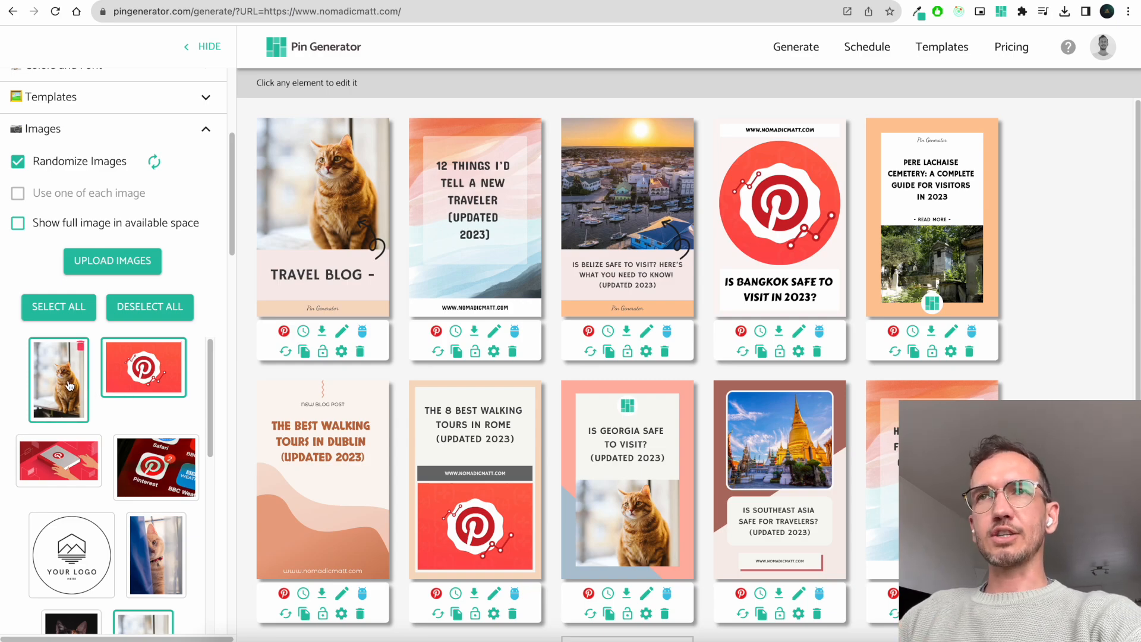
pyautogui.click(70, 386)
pyautogui.click(117, 372)
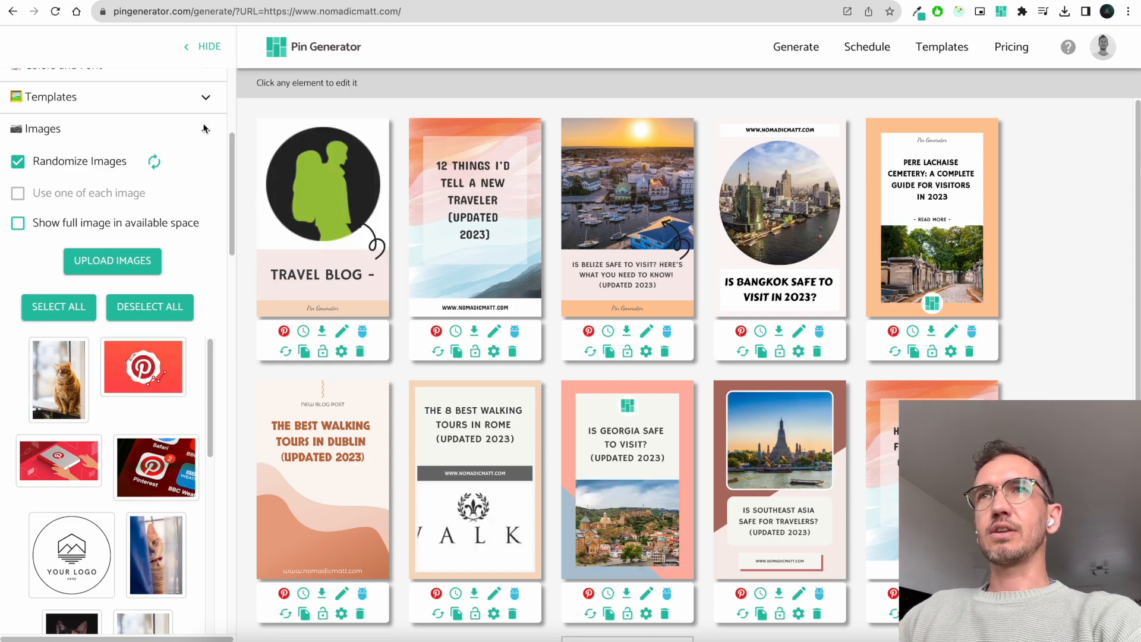
# Step: Collapse the uploaded image and stock image sections
pyautogui.click(204, 128)
pyautogui.click(207, 162)
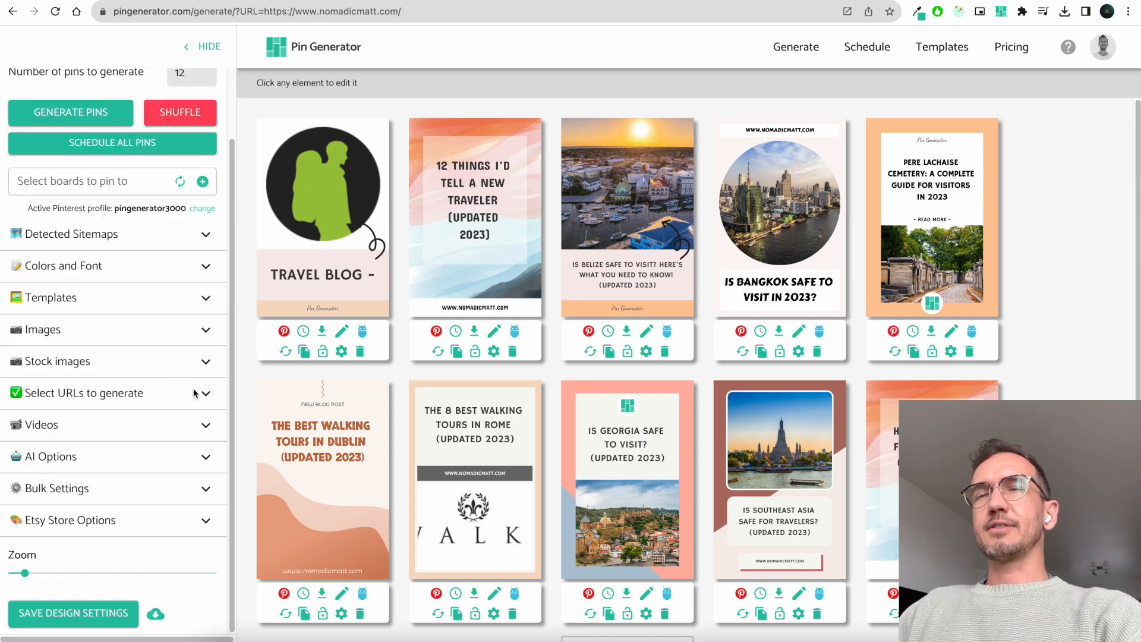
pyautogui.scroll(2, 192, 391)
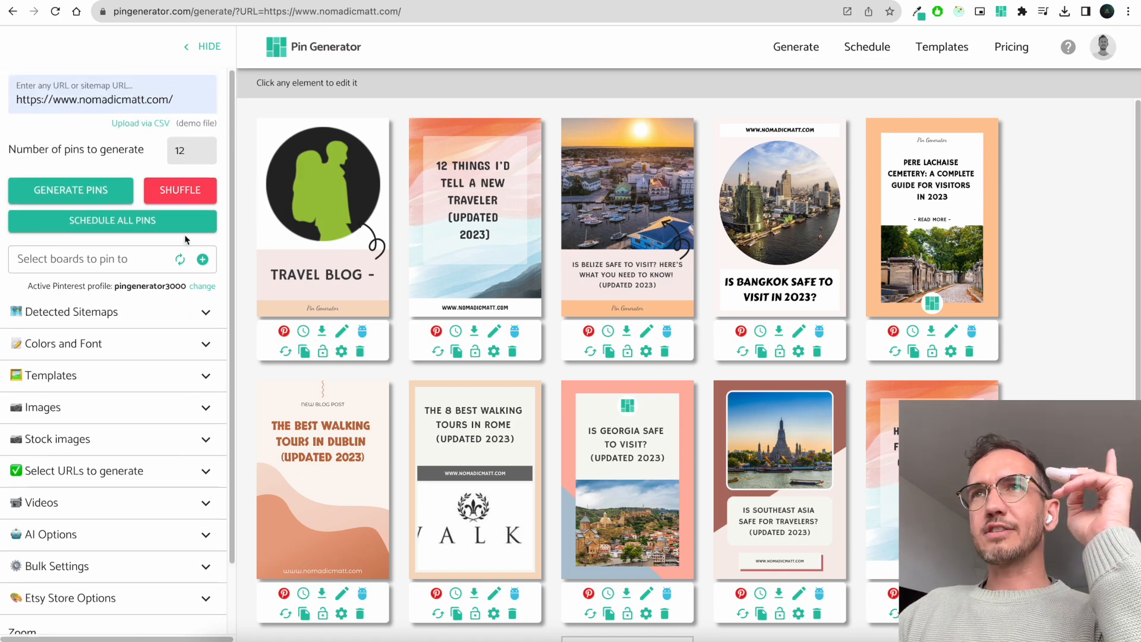
# Step: Review the source URL and the sitemaps detected for the website
pyautogui.moveTo(184, 96); pyautogui.dragTo(0, 92)
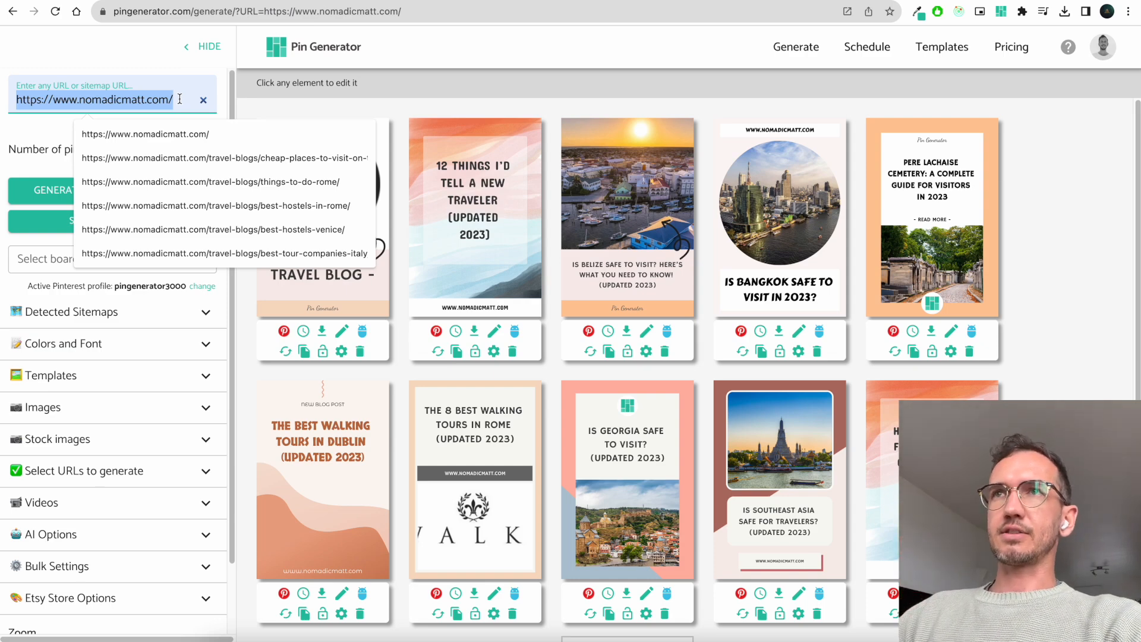
pyautogui.click(239, 102)
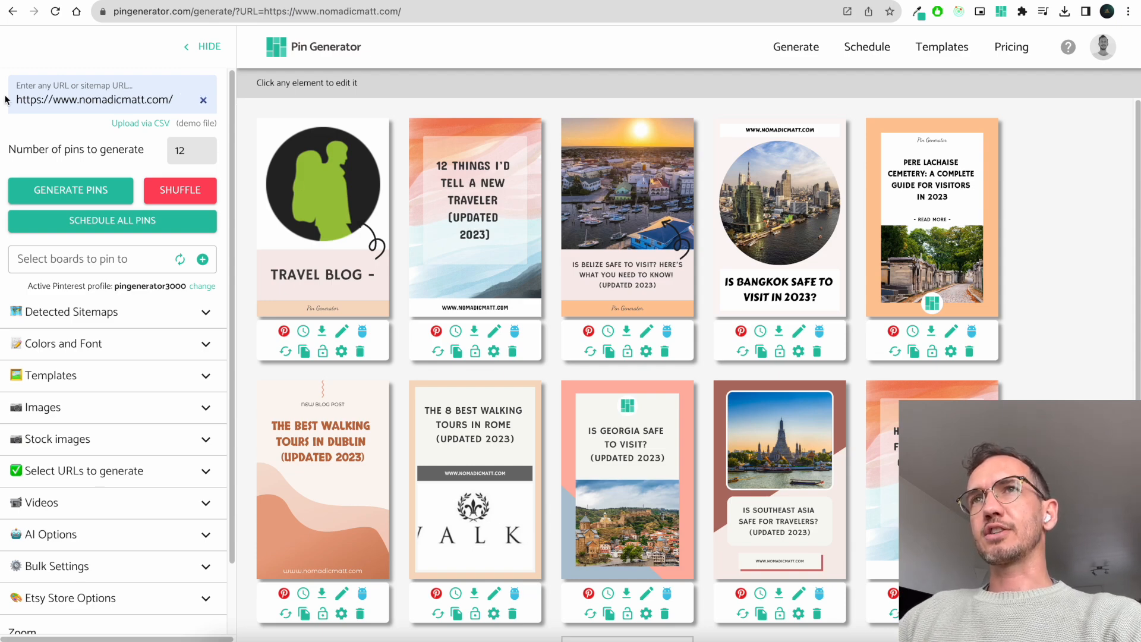
pyautogui.click(157, 313)
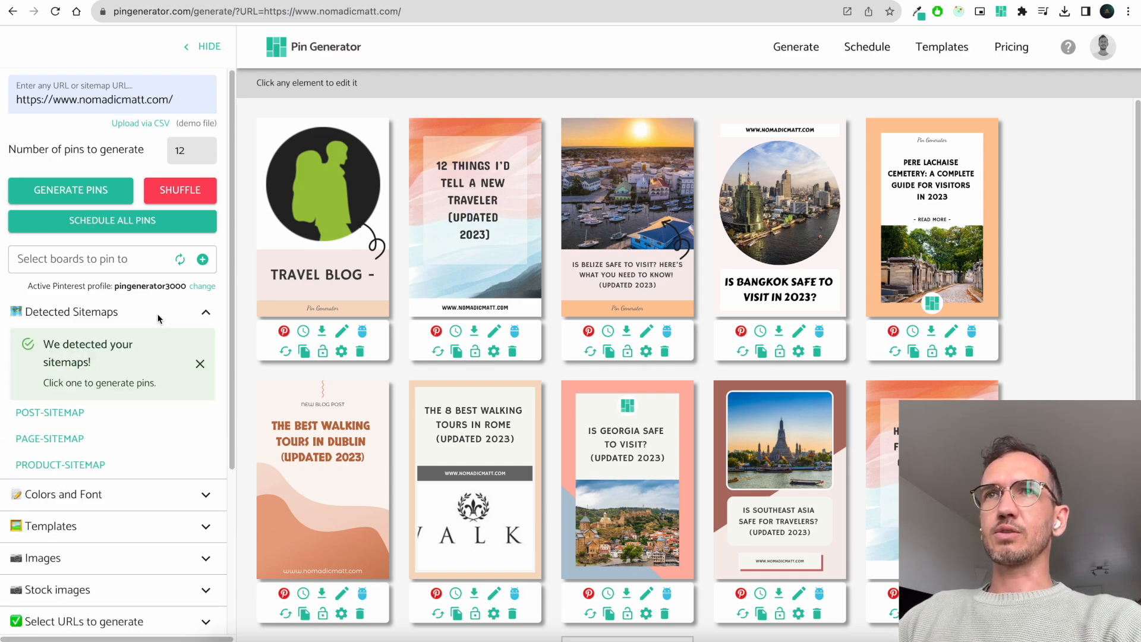
pyautogui.click(202, 315)
# Step: Generate pins only from the best-walking-tours-rome and best-walking-tours-dublin URLs
pyautogui.click(202, 472)
pyautogui.scroll(-1, 145, 451)
pyautogui.moveTo(37, 403); pyautogui.dragTo(144, 403)
pyautogui.click(190, 398)
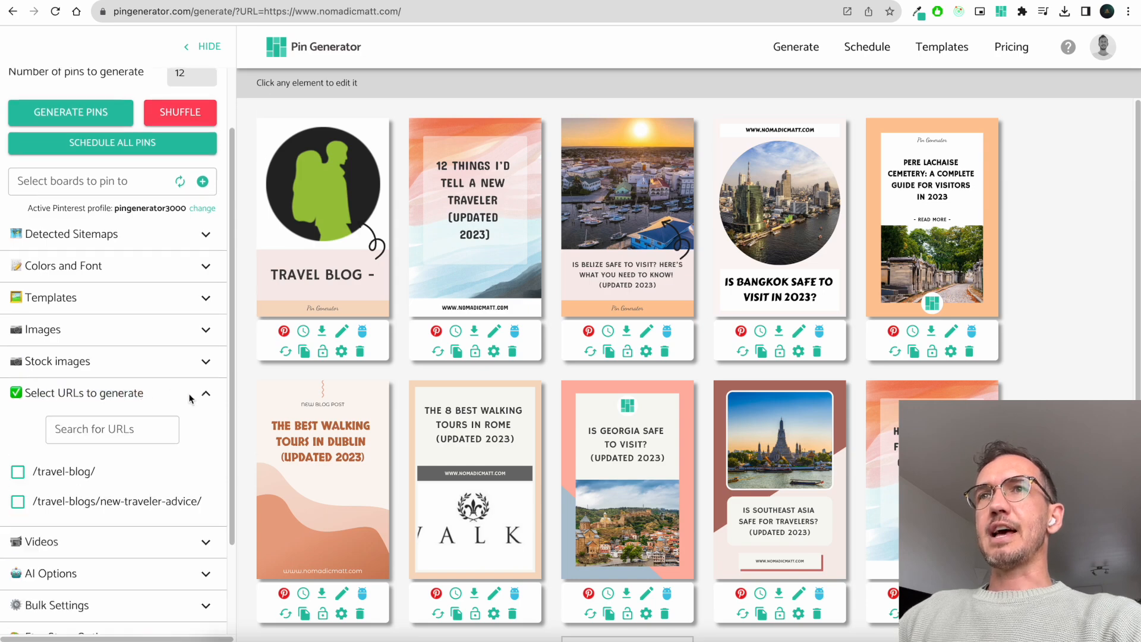
pyautogui.scroll(-1, 203, 265)
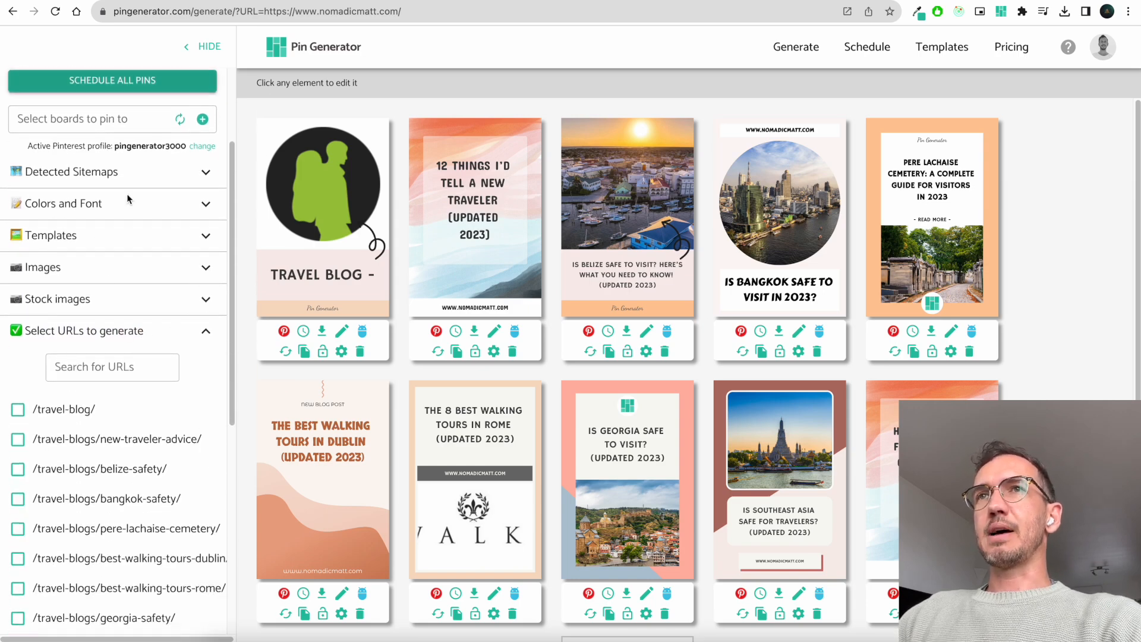
pyautogui.scroll(-1, 140, 511)
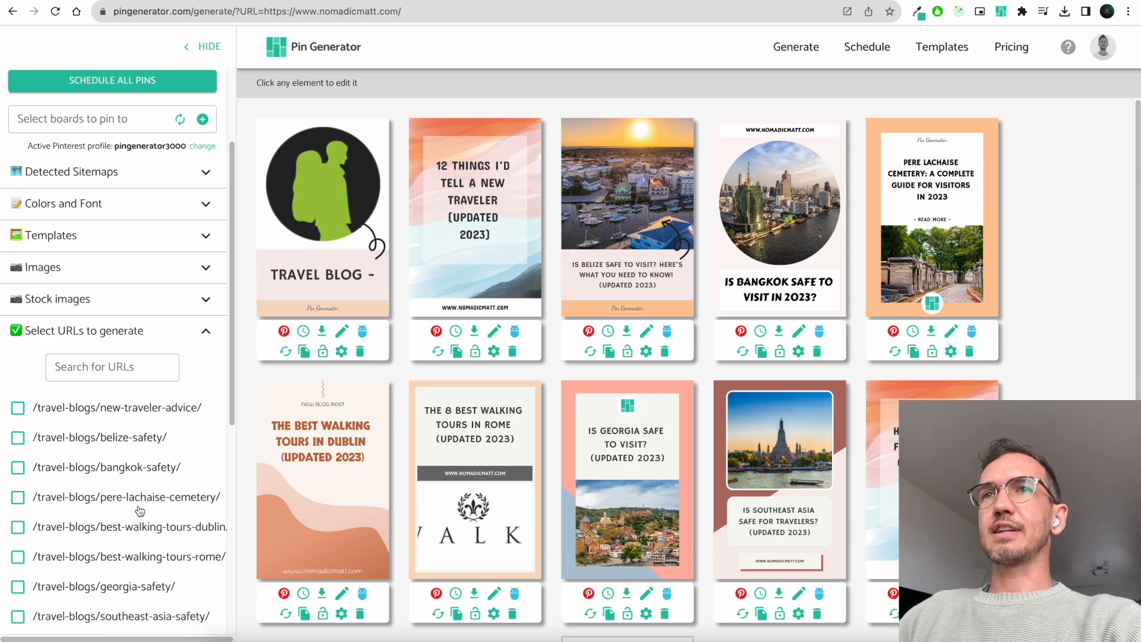
pyautogui.click(19, 553)
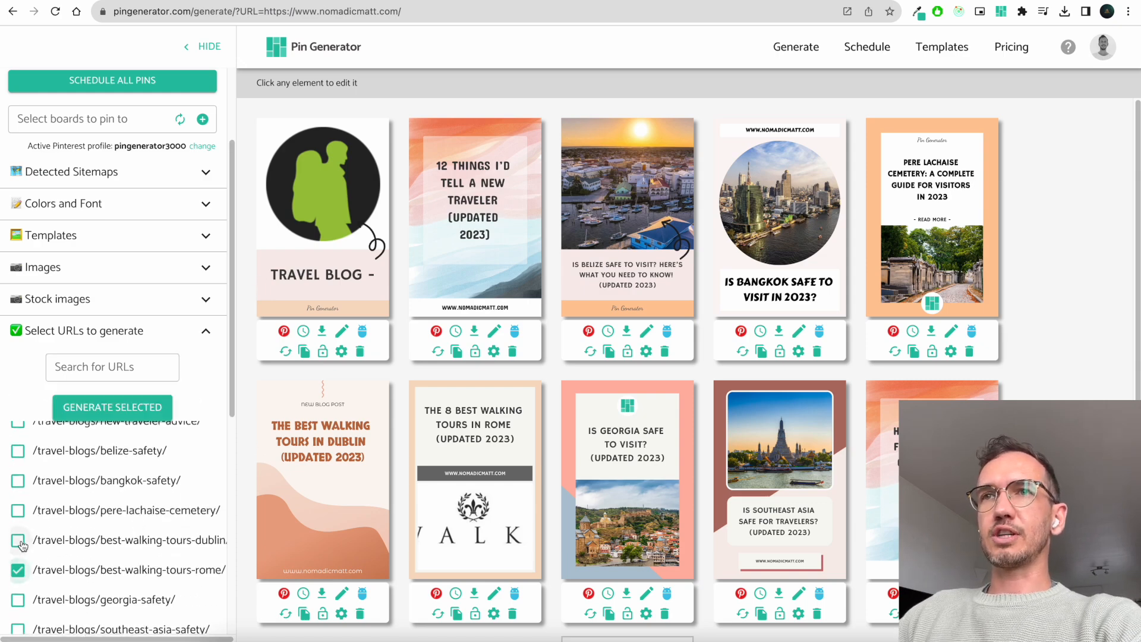
pyautogui.click(18, 541)
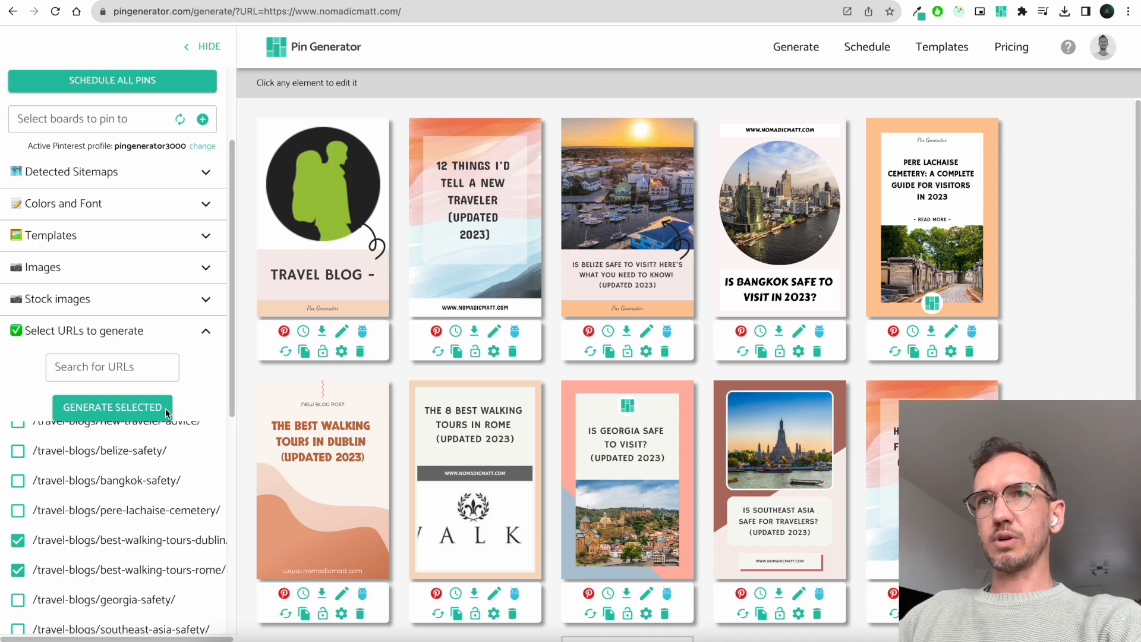
pyautogui.click(144, 407)
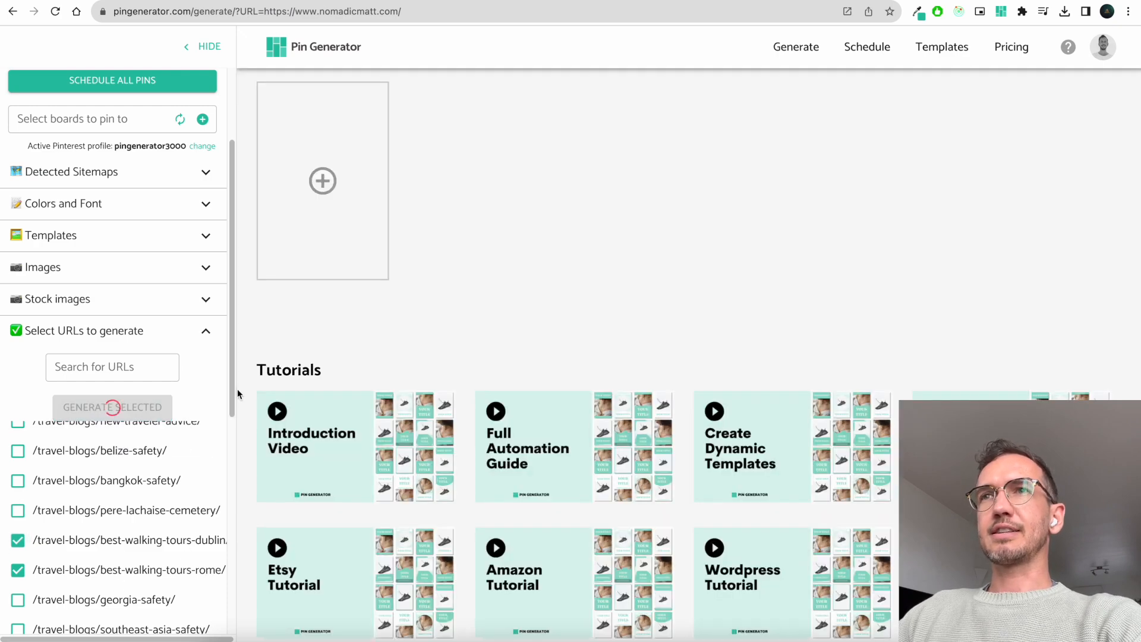
pyautogui.scroll(1, 144, 487)
pyautogui.scroll(-2, 148, 484)
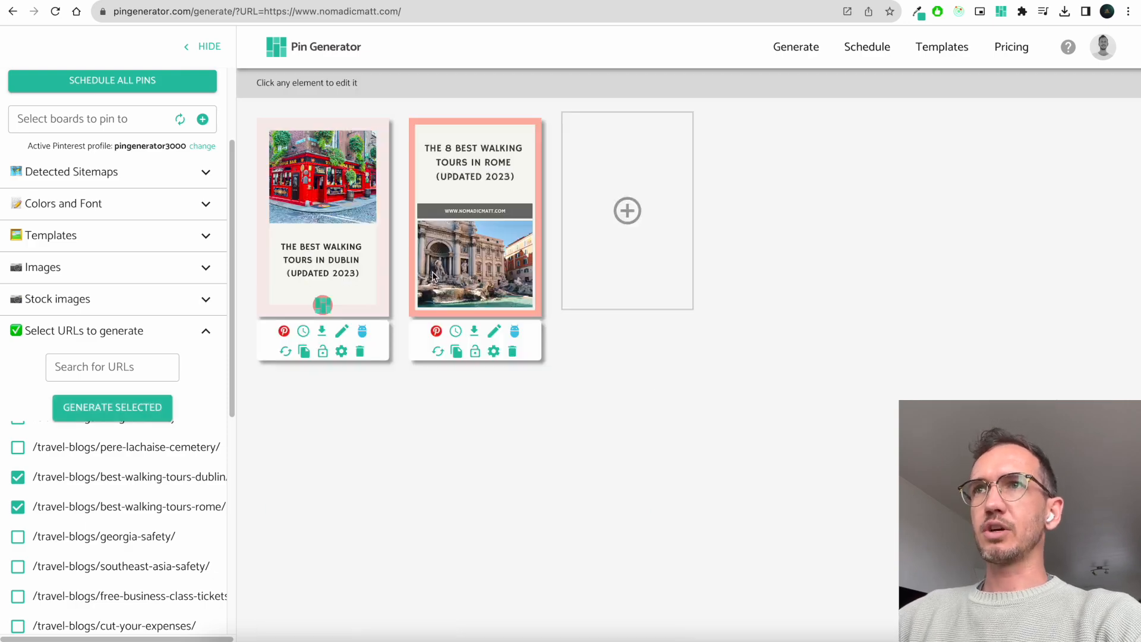
# Step: Check the details and available images of the Rome and Dublin pins without changing them
pyautogui.click(494, 331)
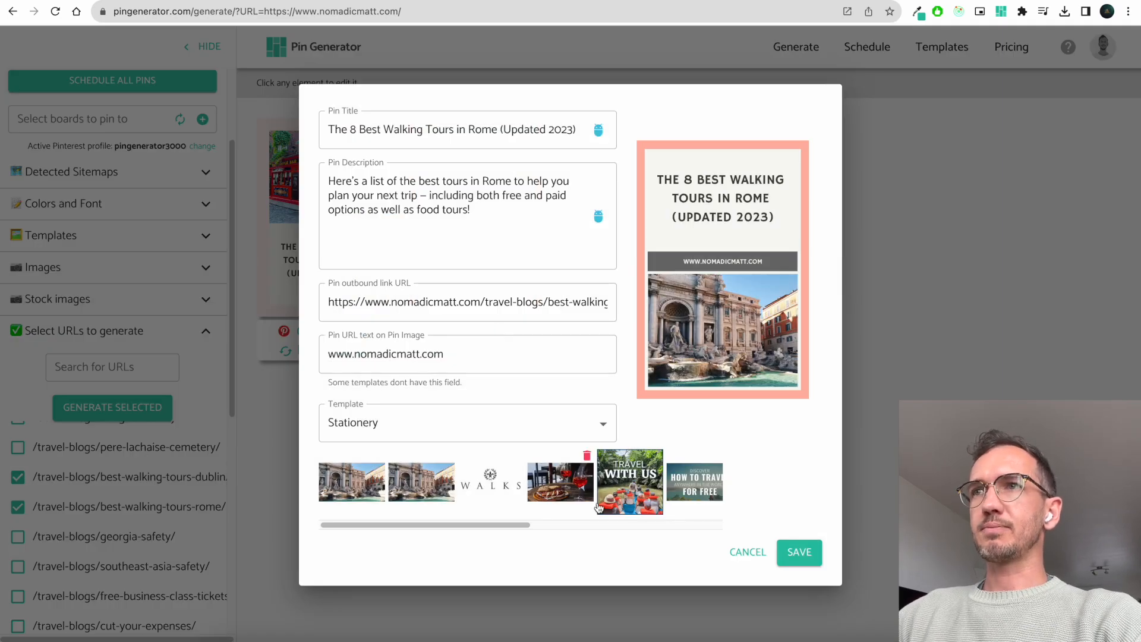
pyautogui.moveTo(510, 478)
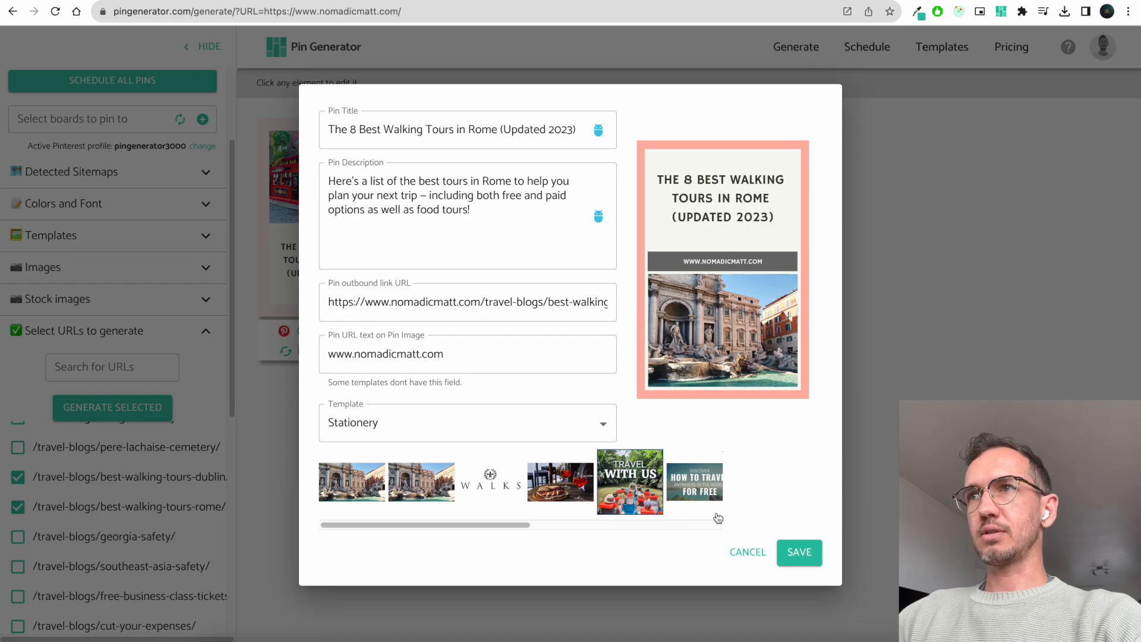
pyautogui.click(749, 551)
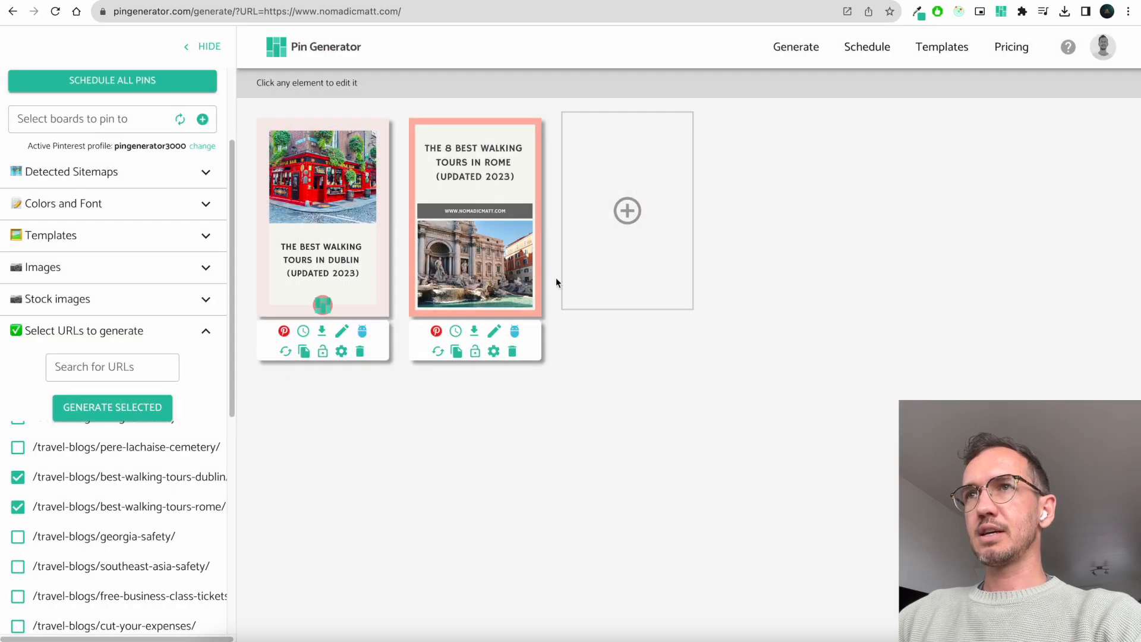
pyautogui.click(343, 331)
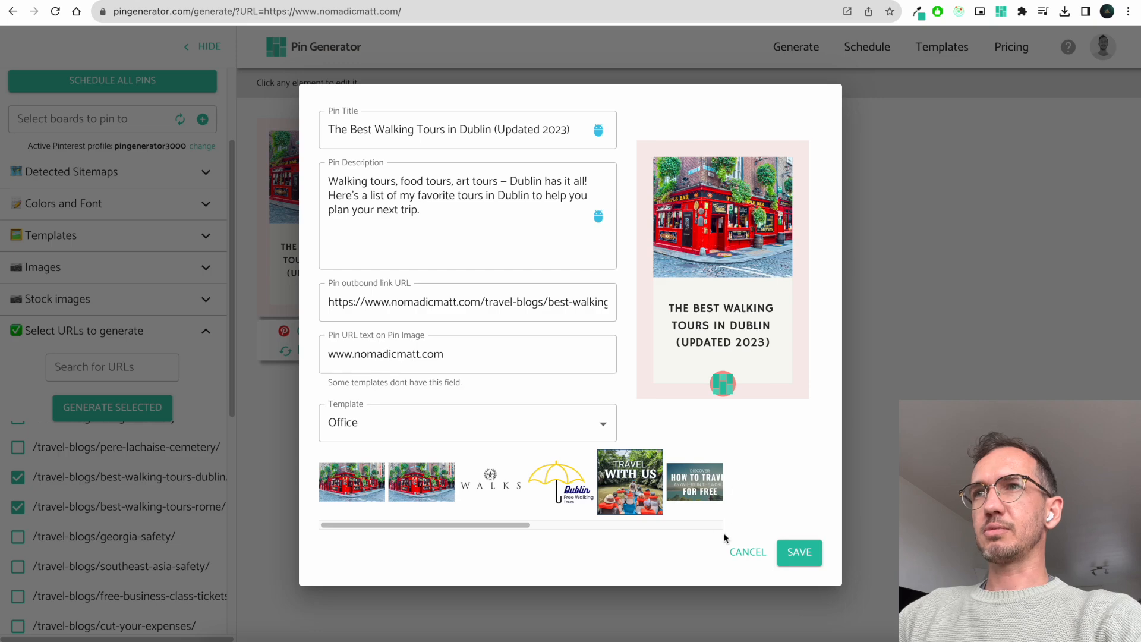
pyautogui.click(750, 563)
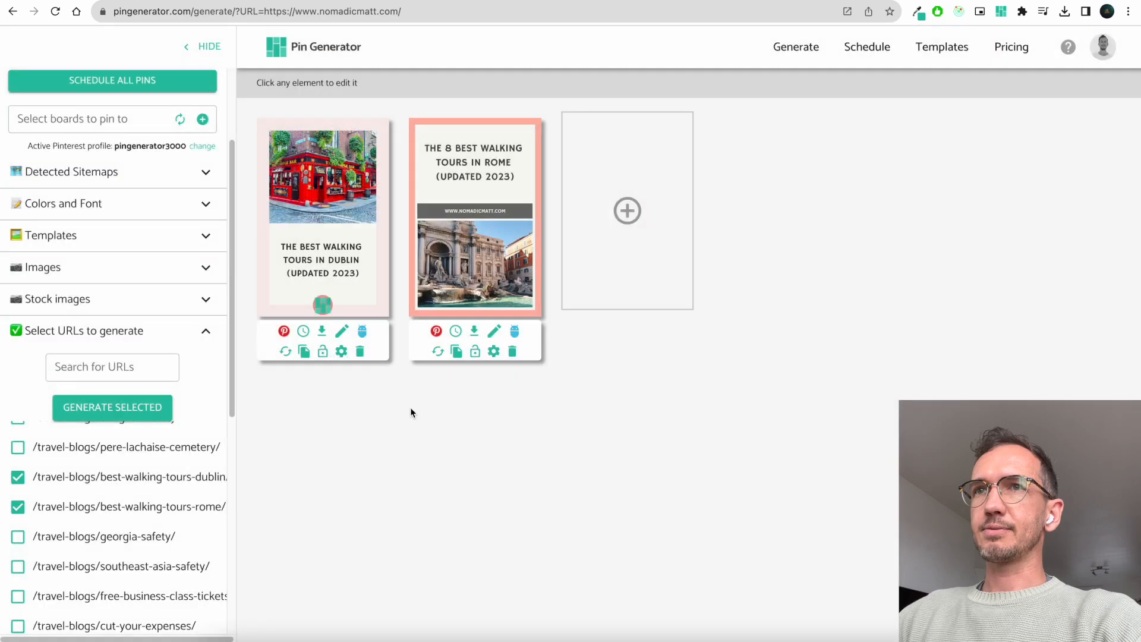
# Step: Collapse the URL selection and set the title of all pins to "Test" in the bulk settings
pyautogui.click(212, 331)
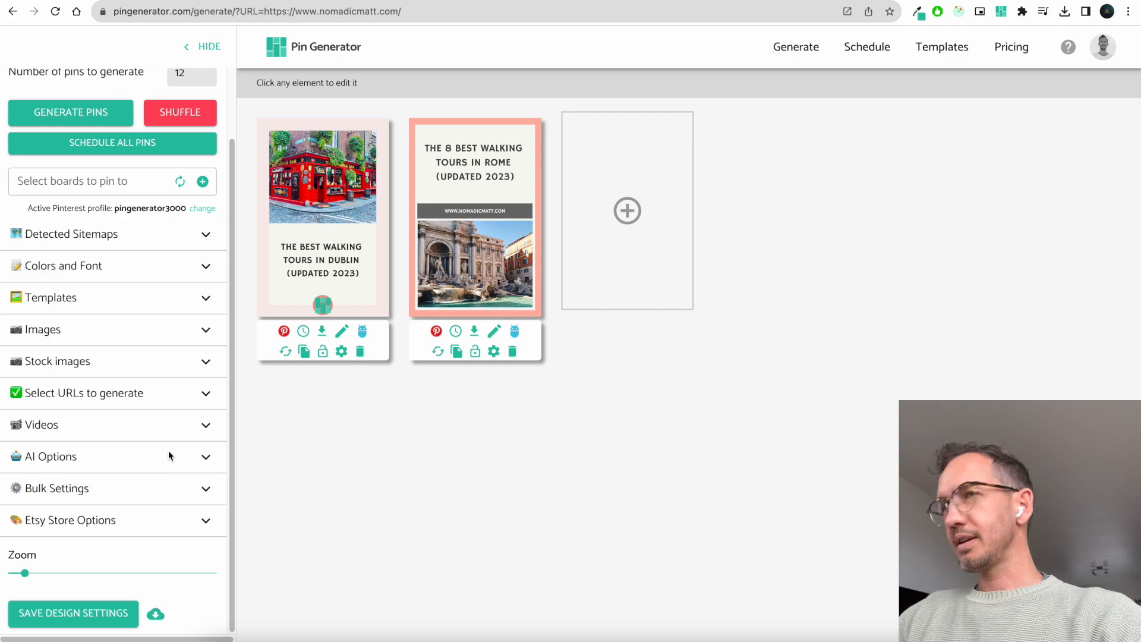
pyautogui.click(197, 490)
pyautogui.scroll(-1, 184, 464)
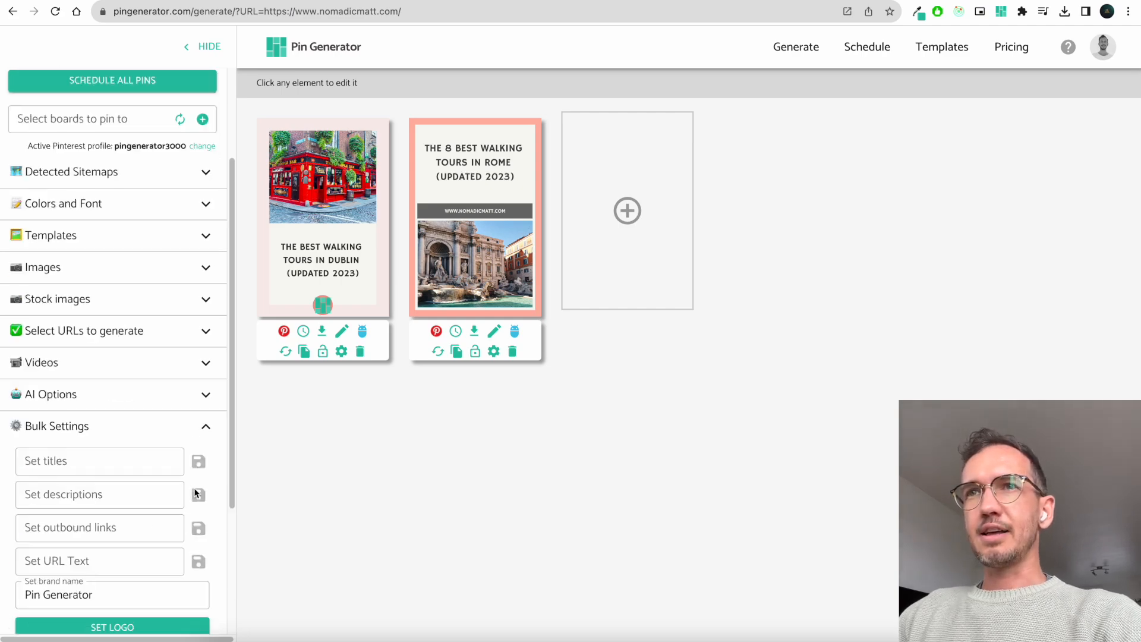
pyautogui.scroll(-1, 179, 444)
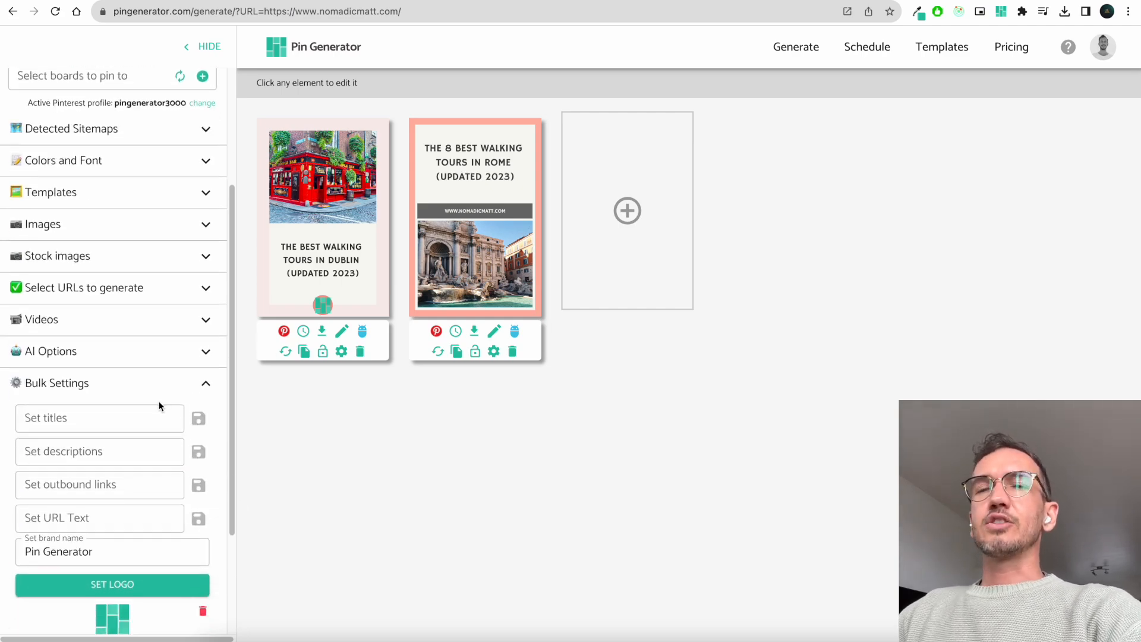
pyautogui.click(141, 414)
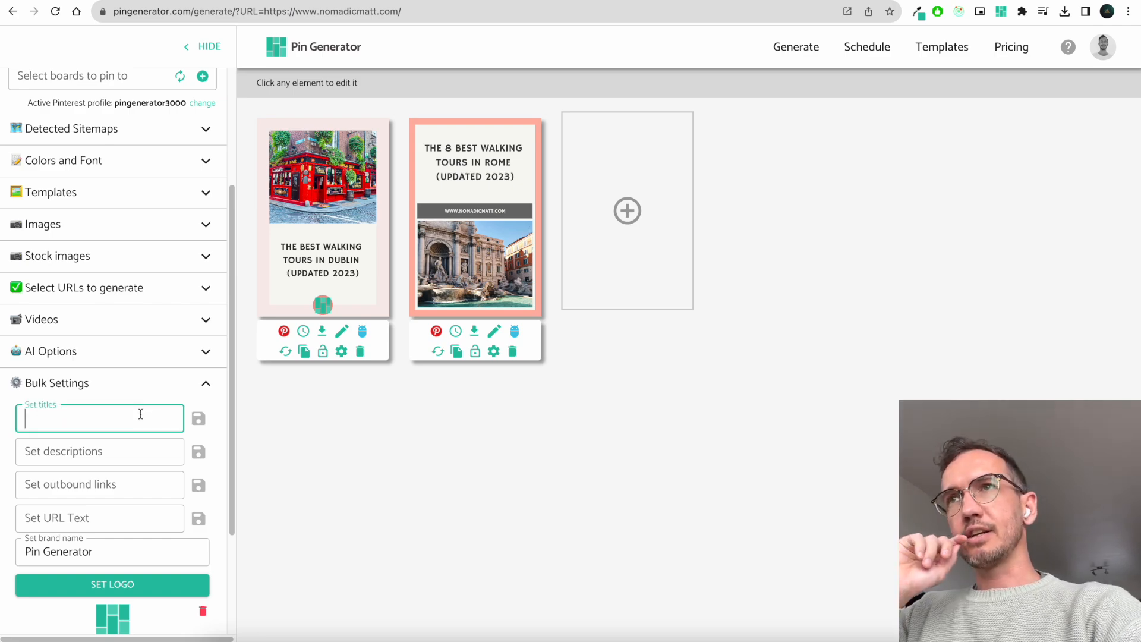
pyautogui.write('Test')
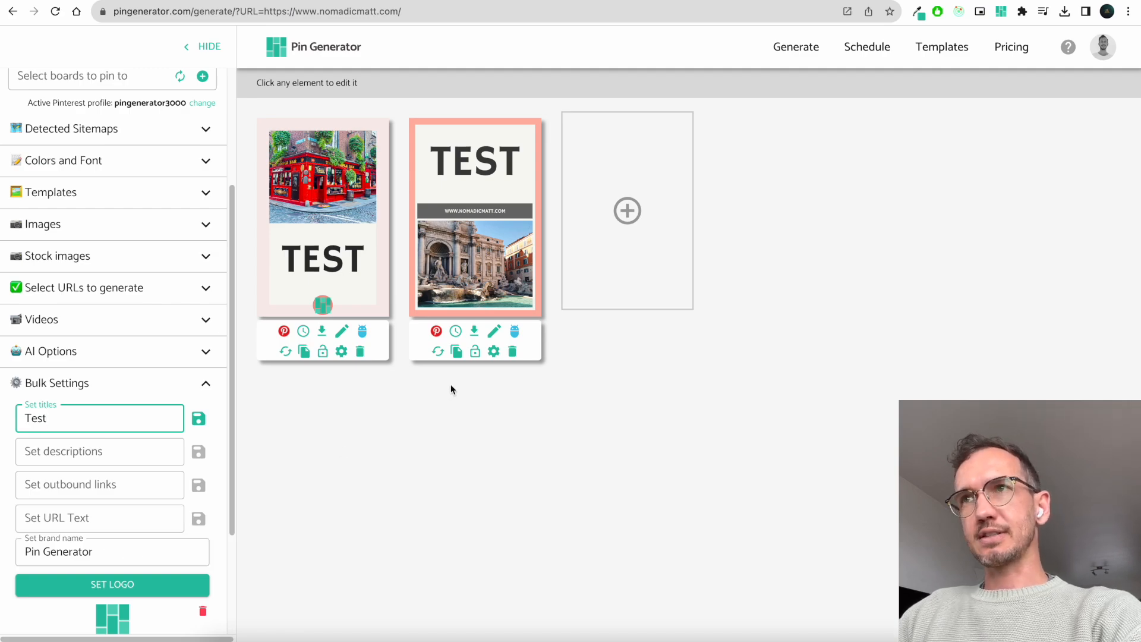
pyautogui.click(301, 424)
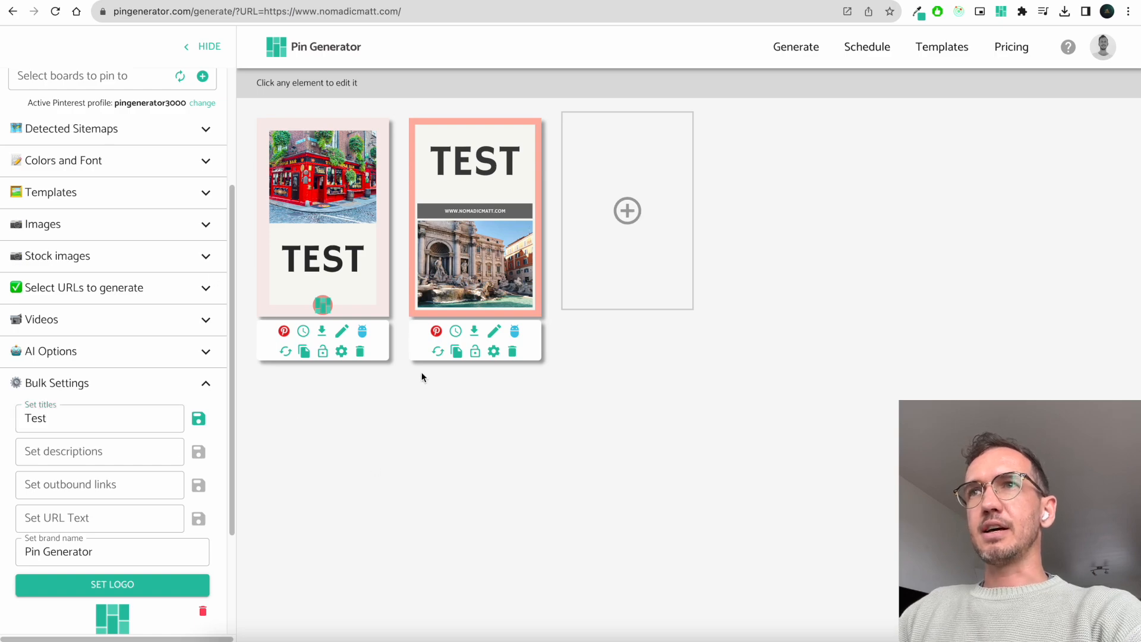
# Step: Duplicate the Rome pin five times and shuffle the designs of all pins twice
pyautogui.click(456, 351)
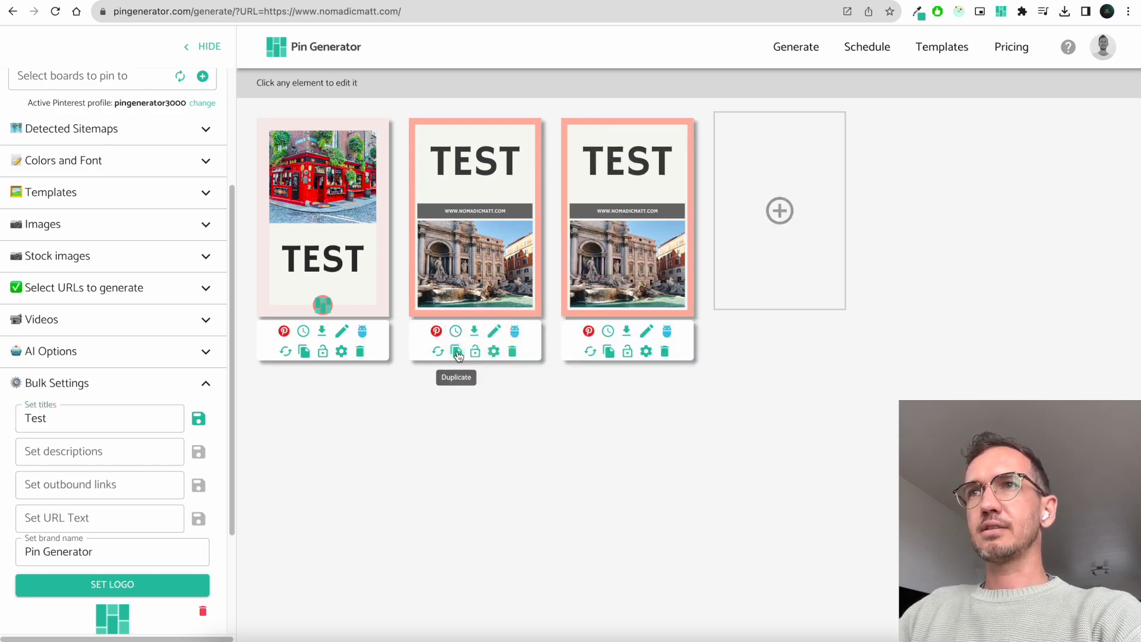
pyautogui.click(457, 351)
pyautogui.click(457, 351)
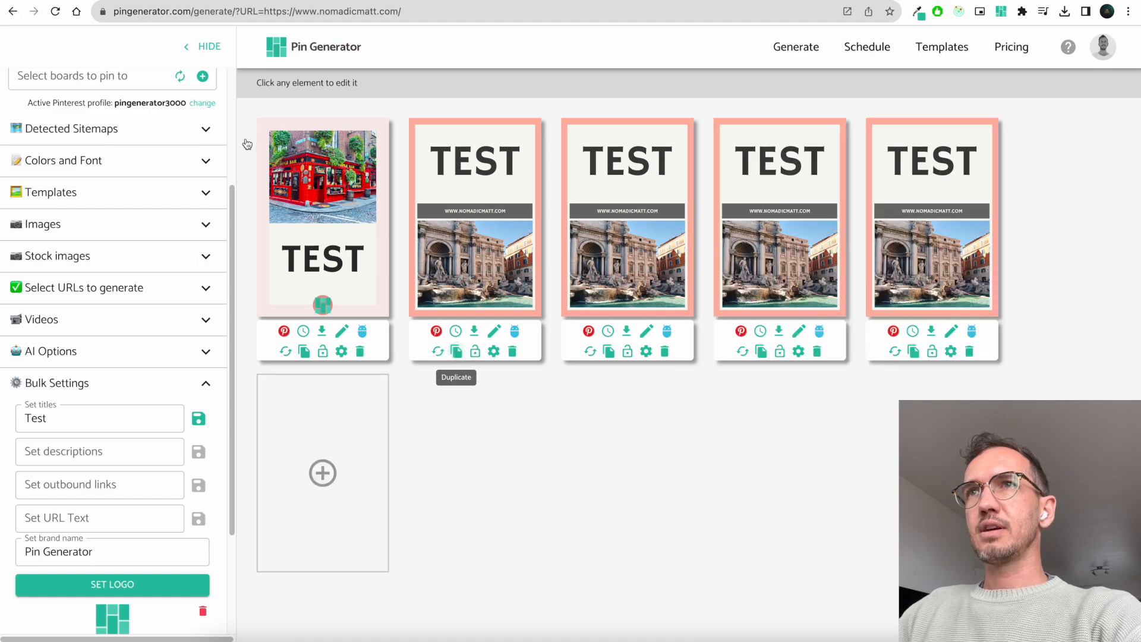
pyautogui.scroll(3, 147, 240)
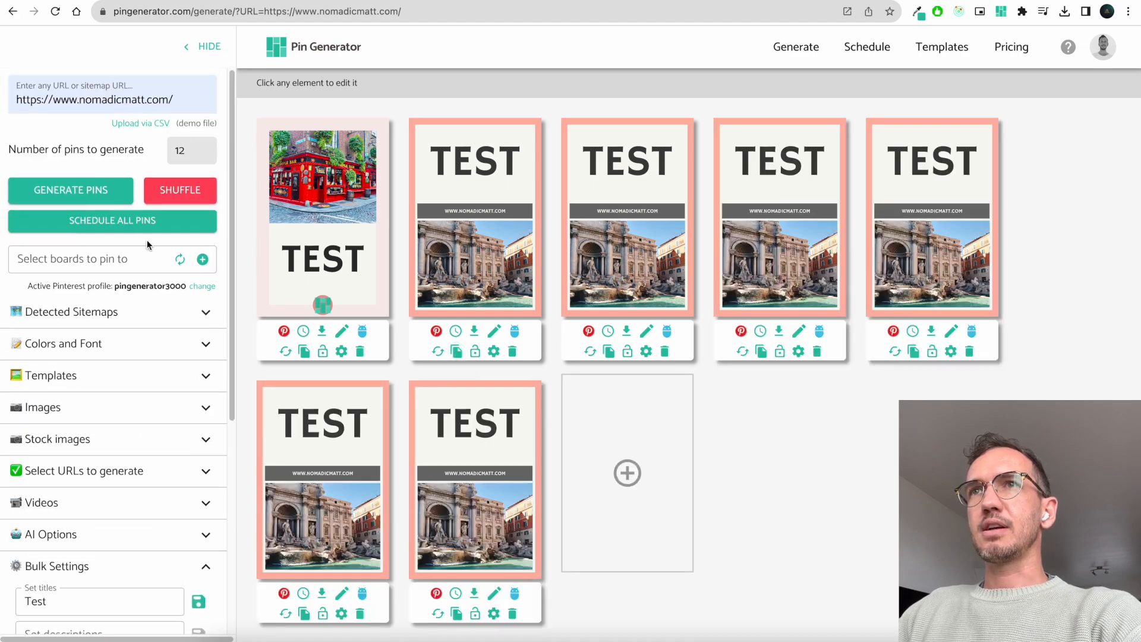
pyautogui.click(184, 189)
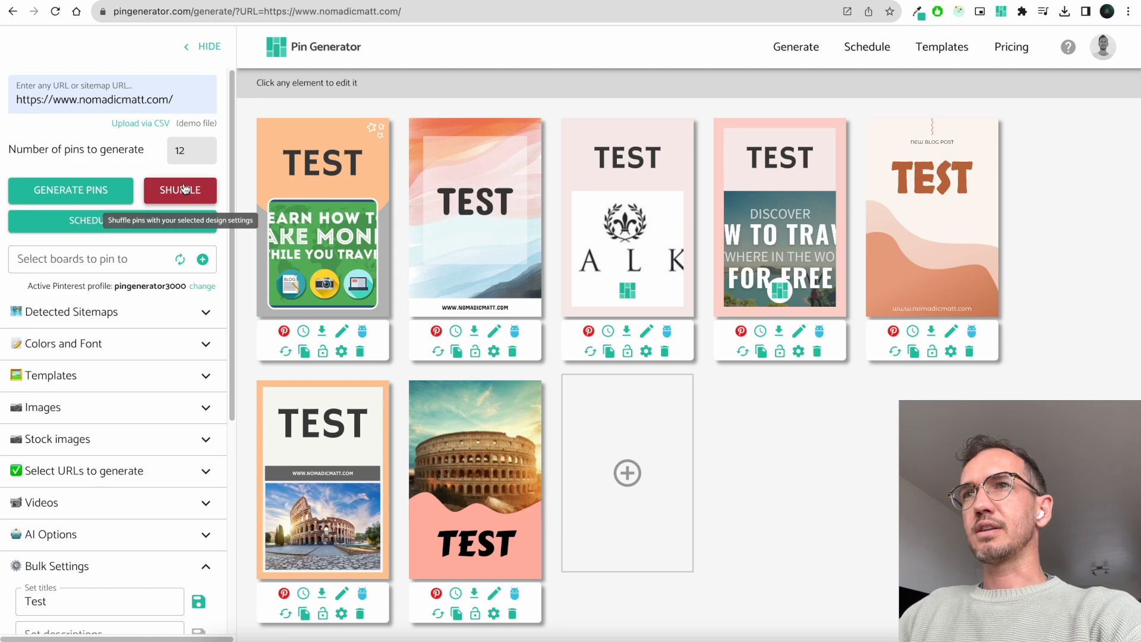
pyautogui.click(184, 189)
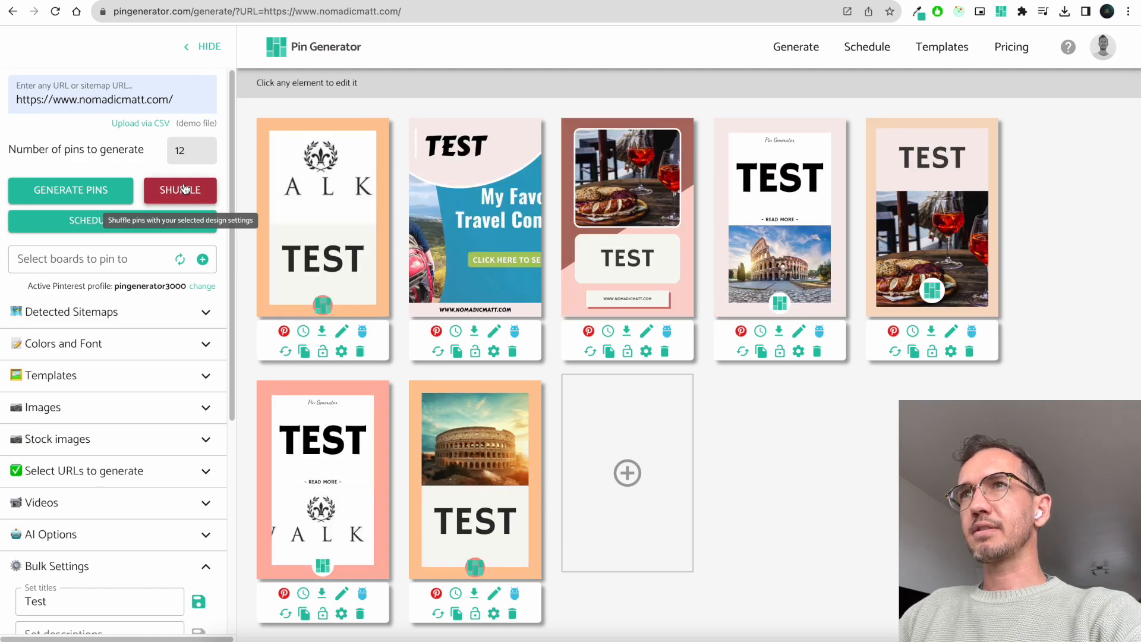
# Step: Examine the dynamic text options for the brand name text on the pink Colosseum pin, keeping the detected text
pyautogui.click(784, 143)
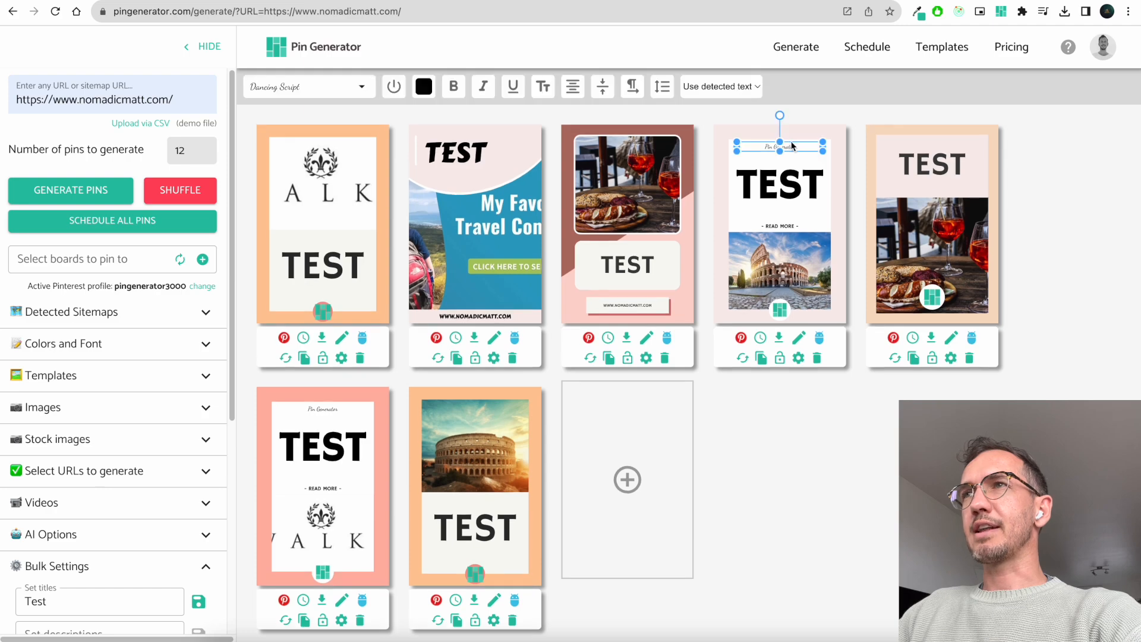
pyautogui.click(757, 87)
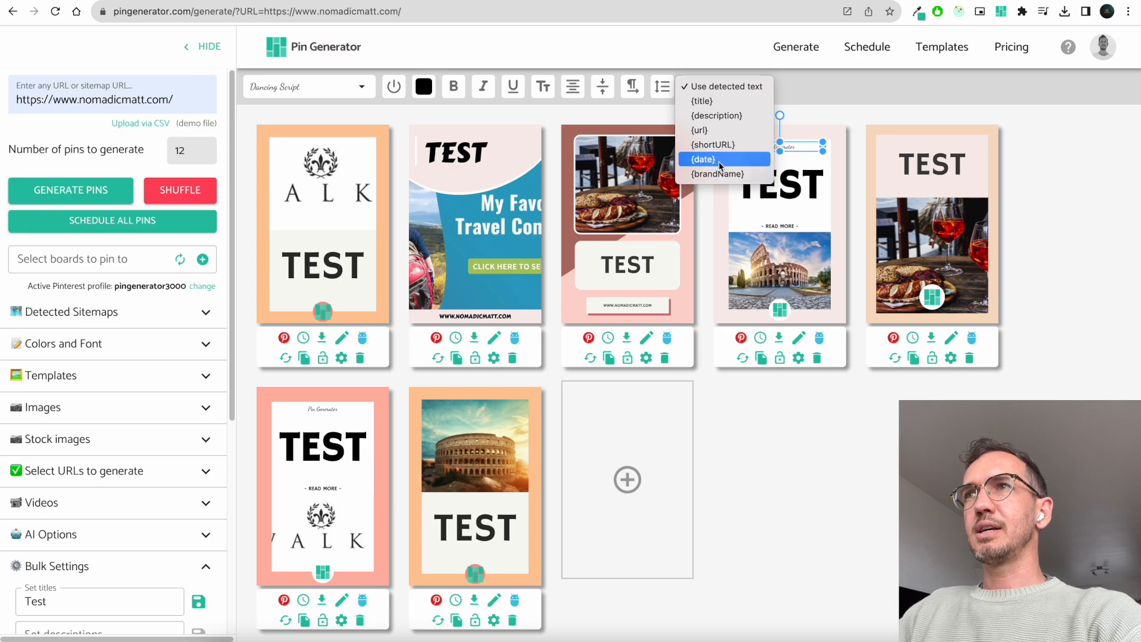
pyautogui.click(799, 158)
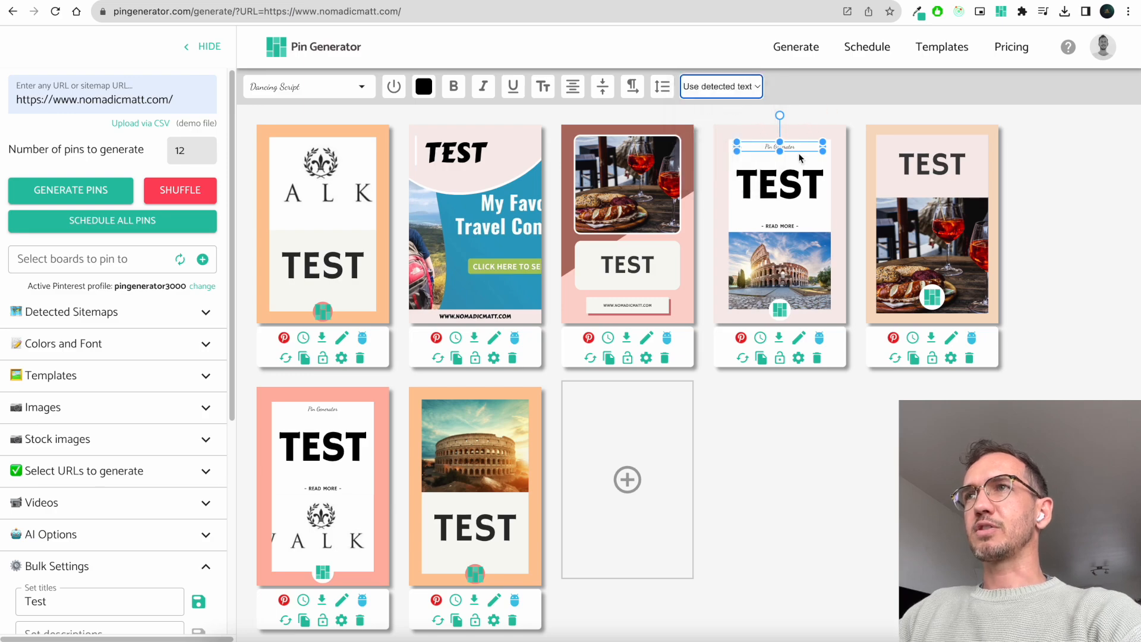
pyautogui.click(849, 147)
# Step: Set the brand name to "Brand name" in the bulk settings and check its text on the pink Colosseum pin
pyautogui.scroll(-5, 51, 514)
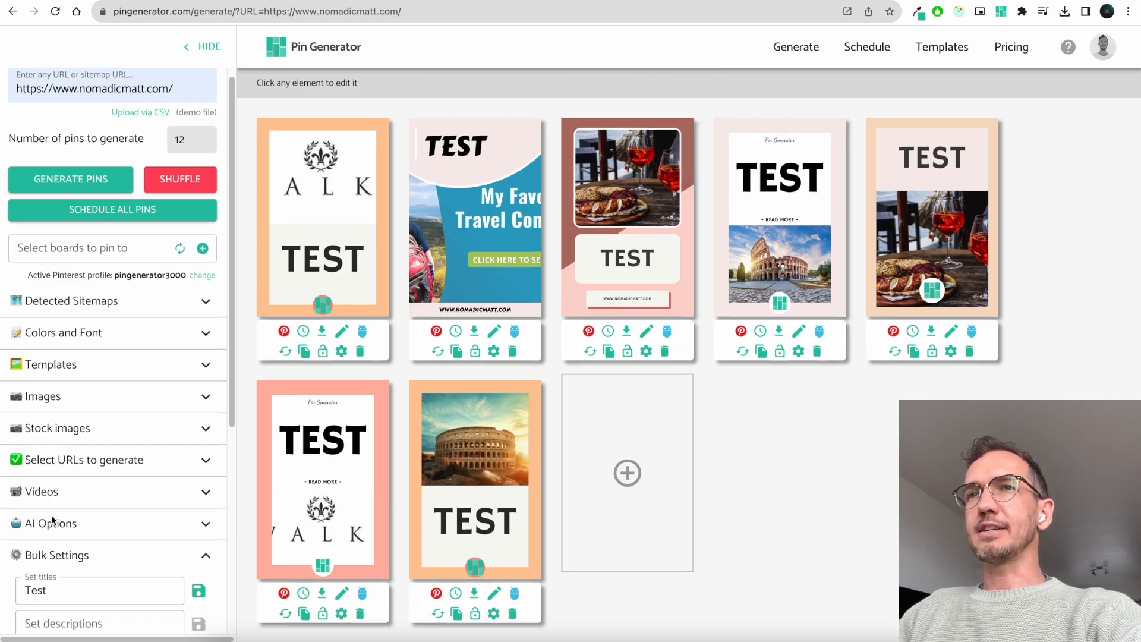
pyautogui.moveTo(98, 517); pyautogui.dragTo(20, 515)
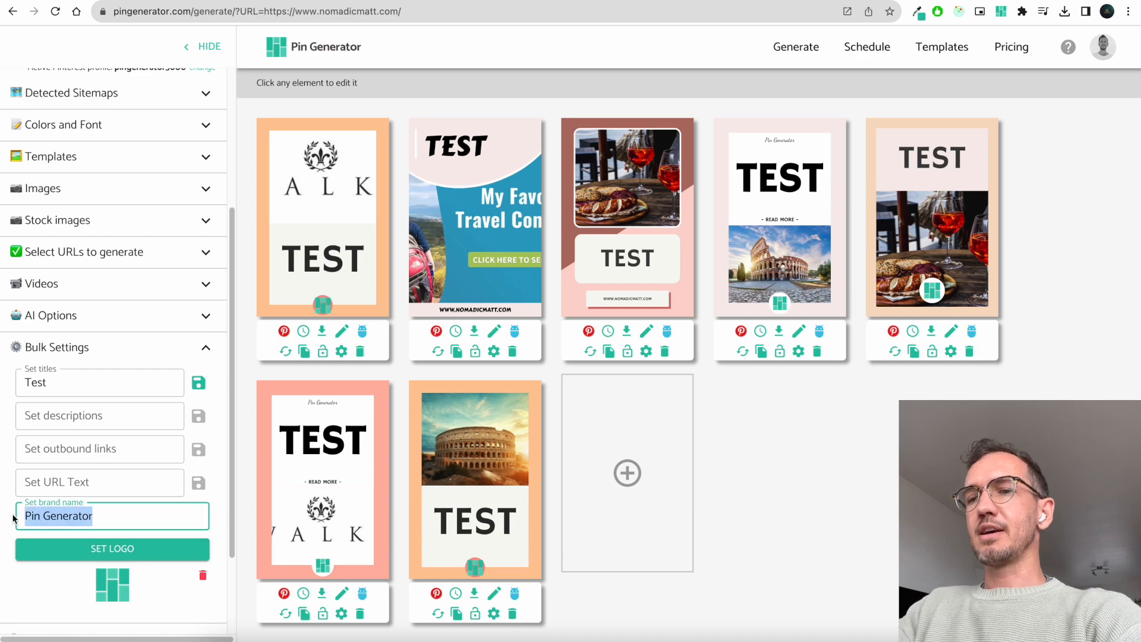
pyautogui.write('Brand name')
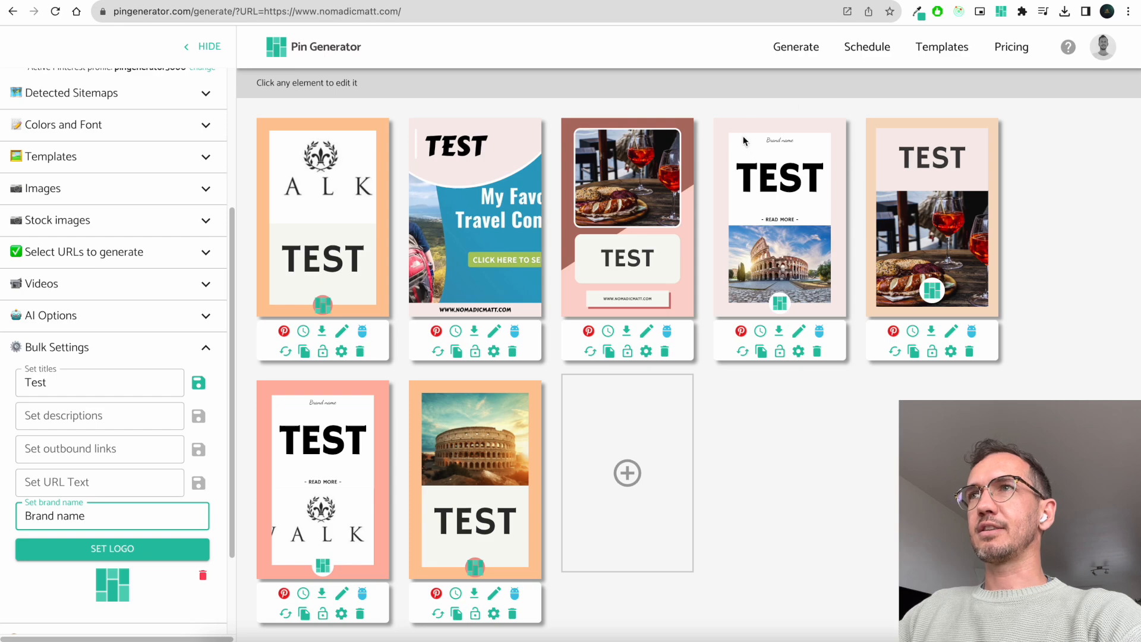
pyautogui.click(783, 143)
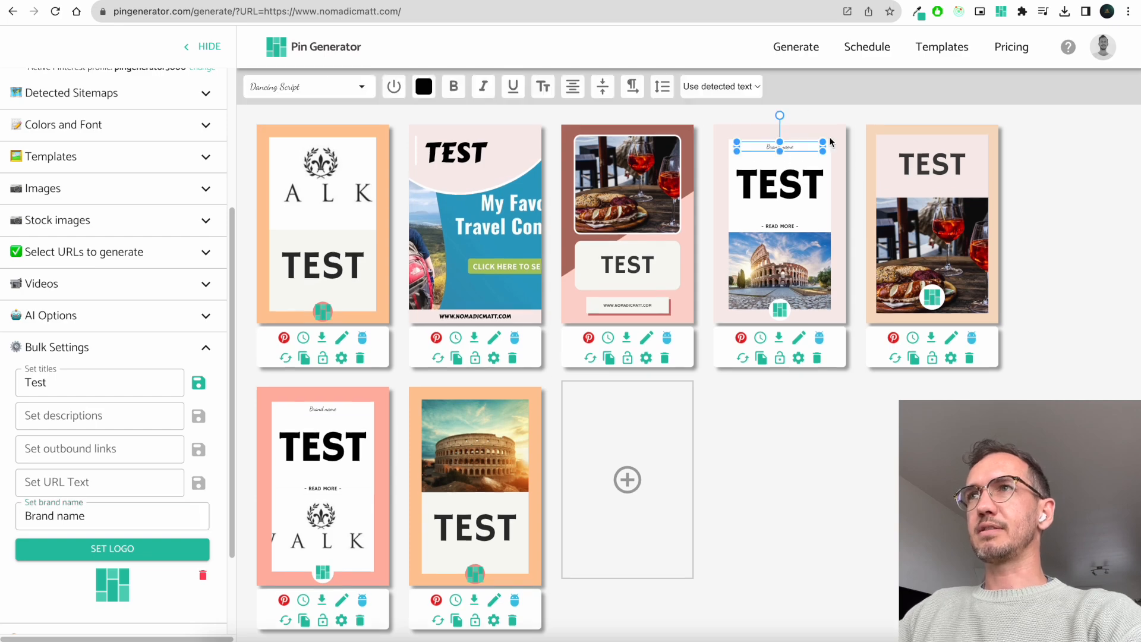
pyautogui.click(801, 123)
pyautogui.moveTo(109, 518); pyautogui.dragTo(17, 513)
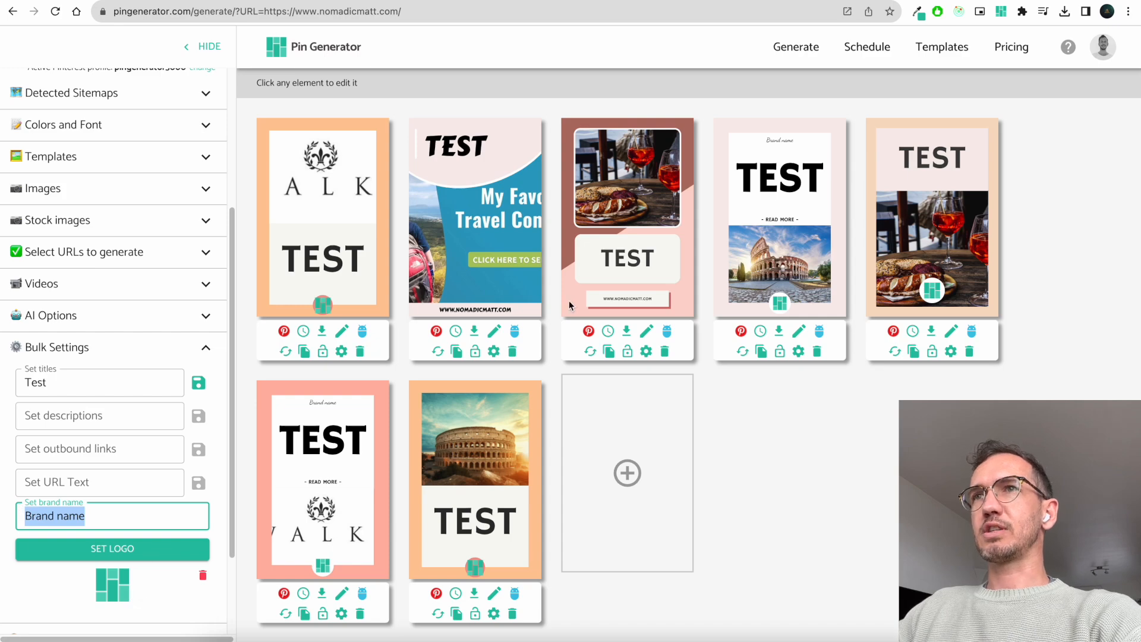
# Step: Check the logo elements on the pink Colosseum pin and the wine-and-bread pin, leaving them unchanged
pyautogui.click(781, 304)
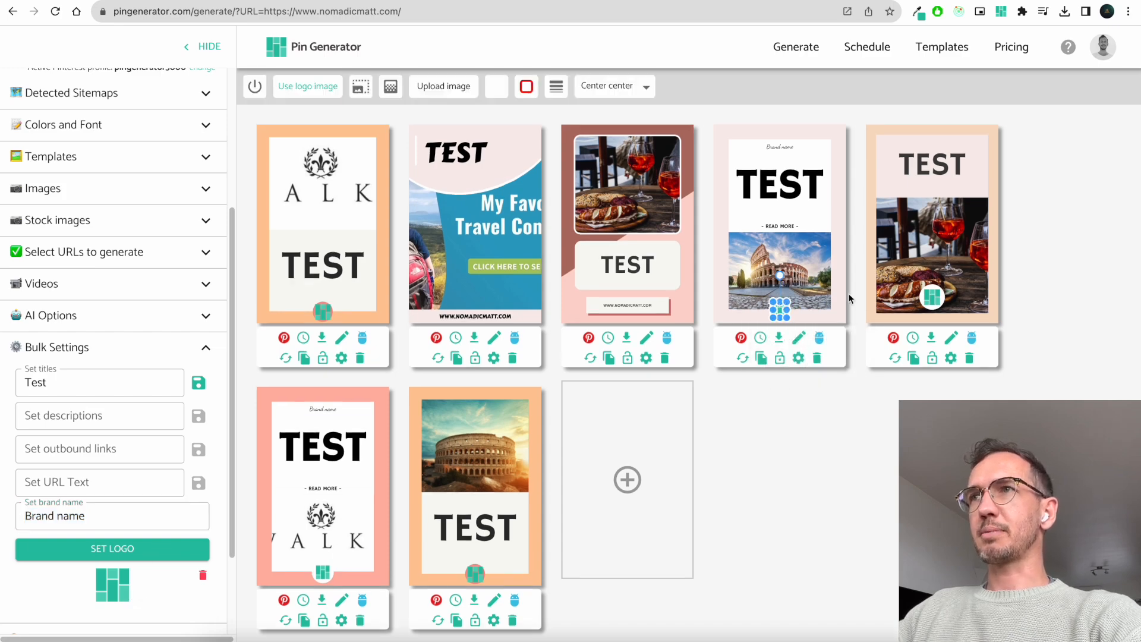
pyautogui.click(933, 298)
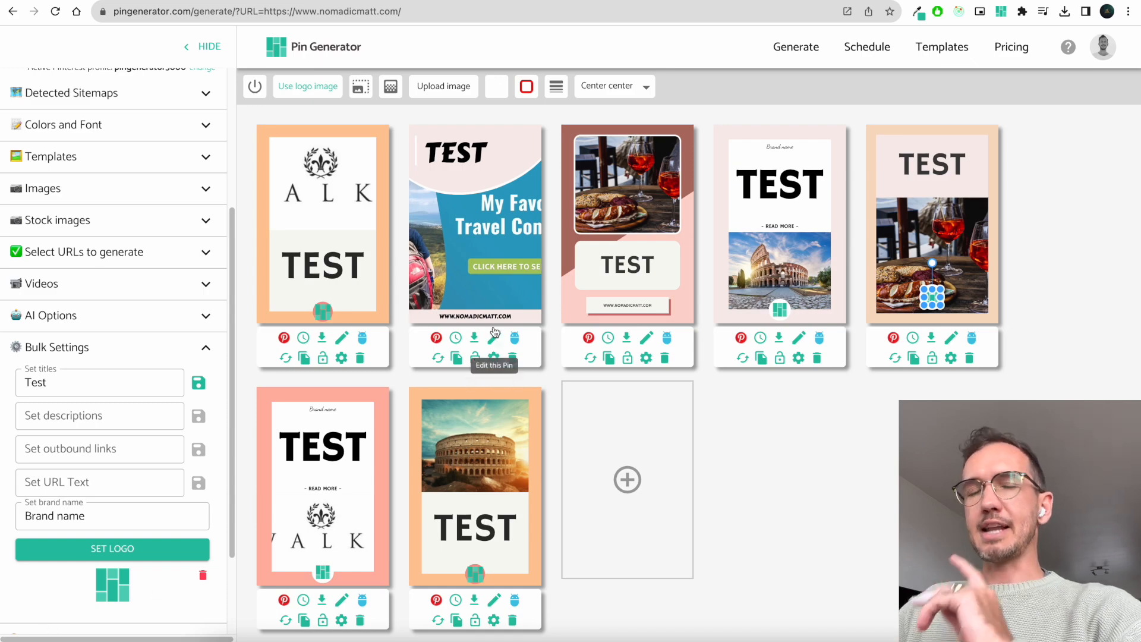
pyautogui.click(752, 440)
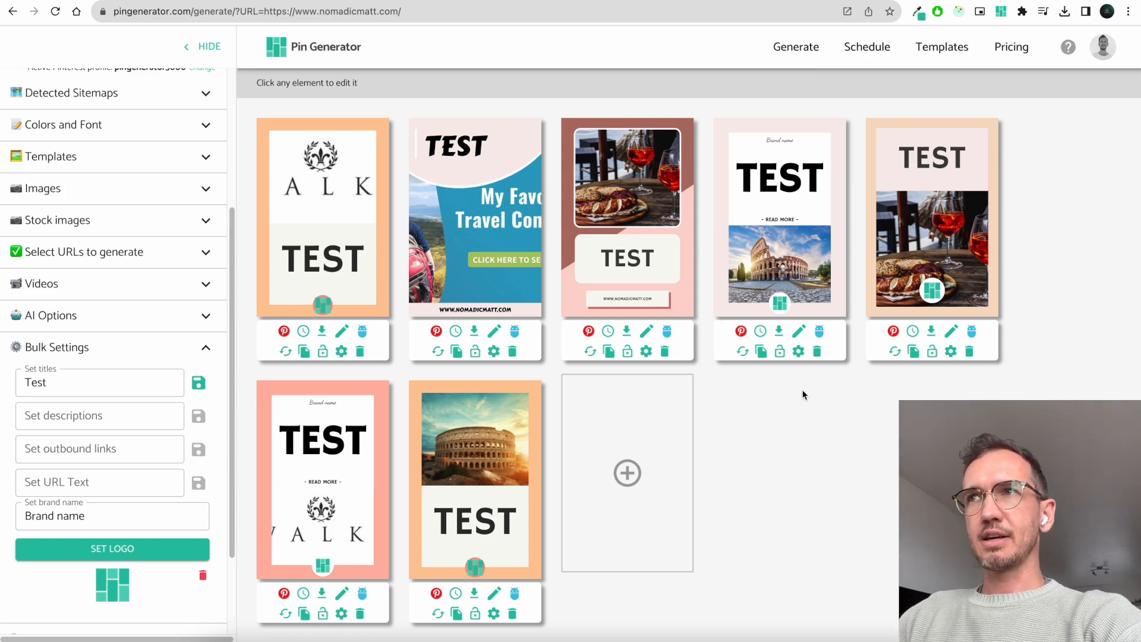
pyautogui.scroll(-2, 209, 530)
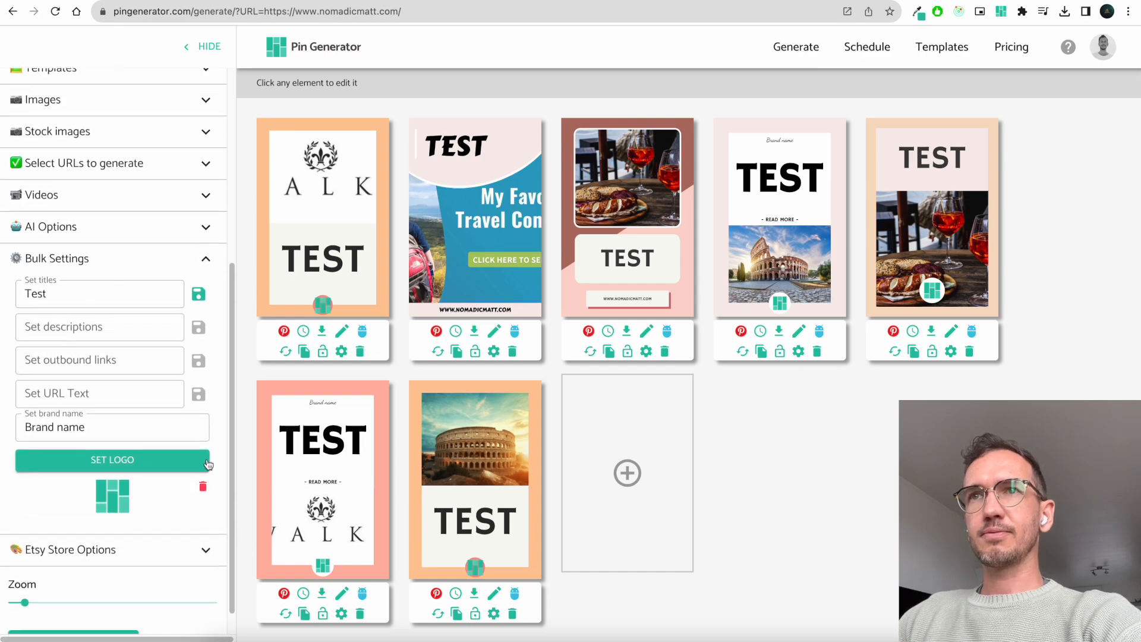
pyautogui.click(205, 260)
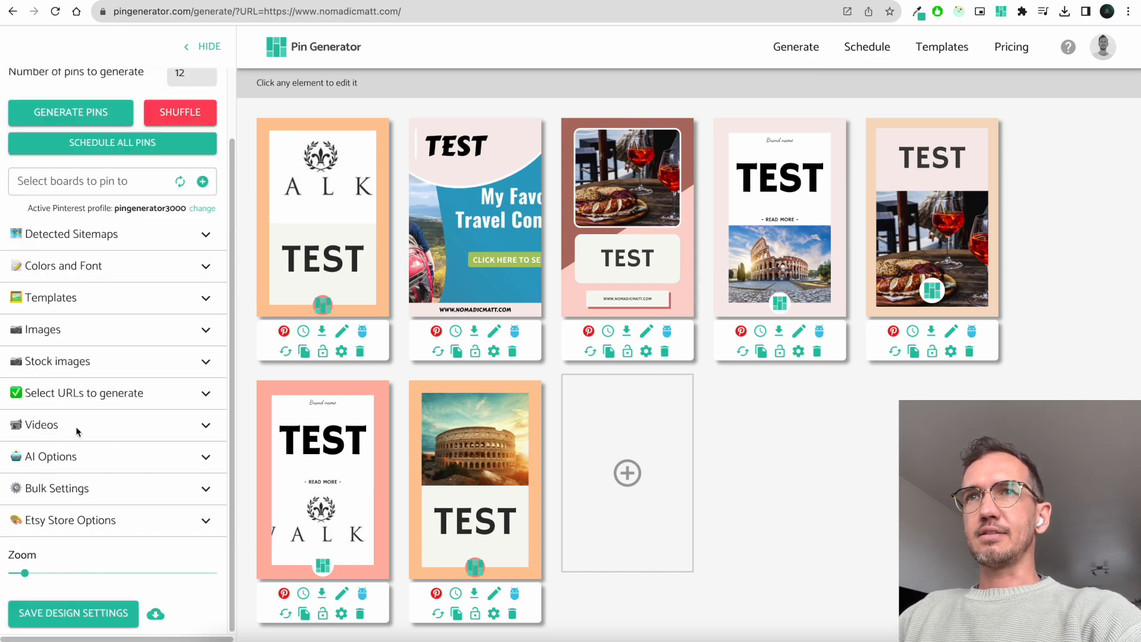
pyautogui.click(170, 459)
pyautogui.click(190, 229)
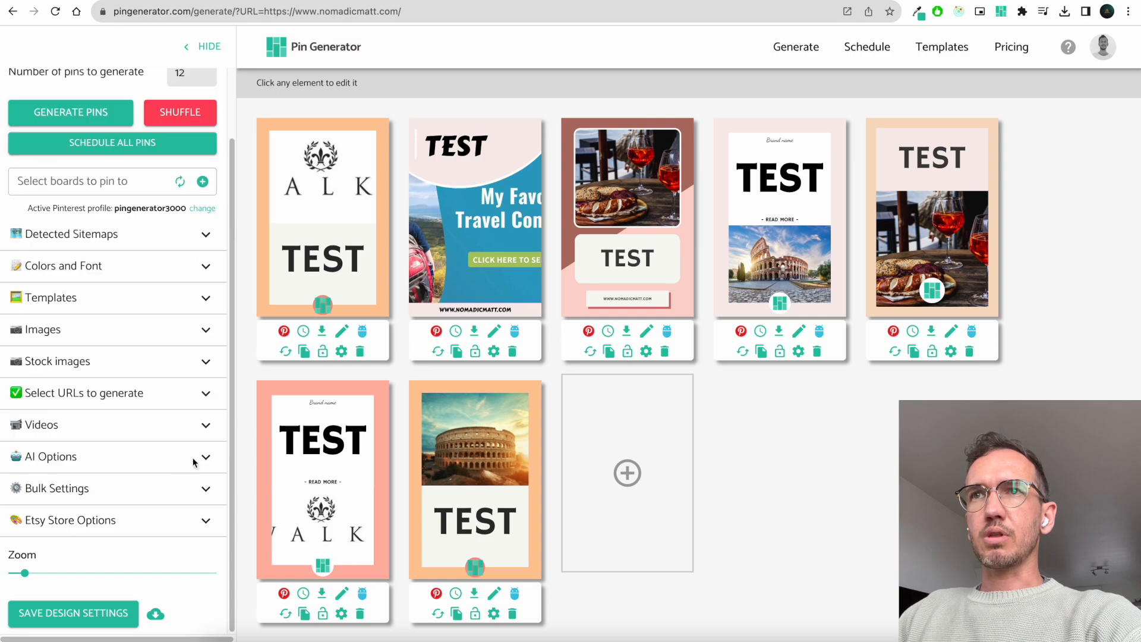
pyautogui.click(178, 486)
# Step: Clear the bulk title and set the title of all pins to "My new text" in the bulk settings
pyautogui.click(82, 295)
pyautogui.moveTo(47, 293); pyautogui.dragTo(18, 292)
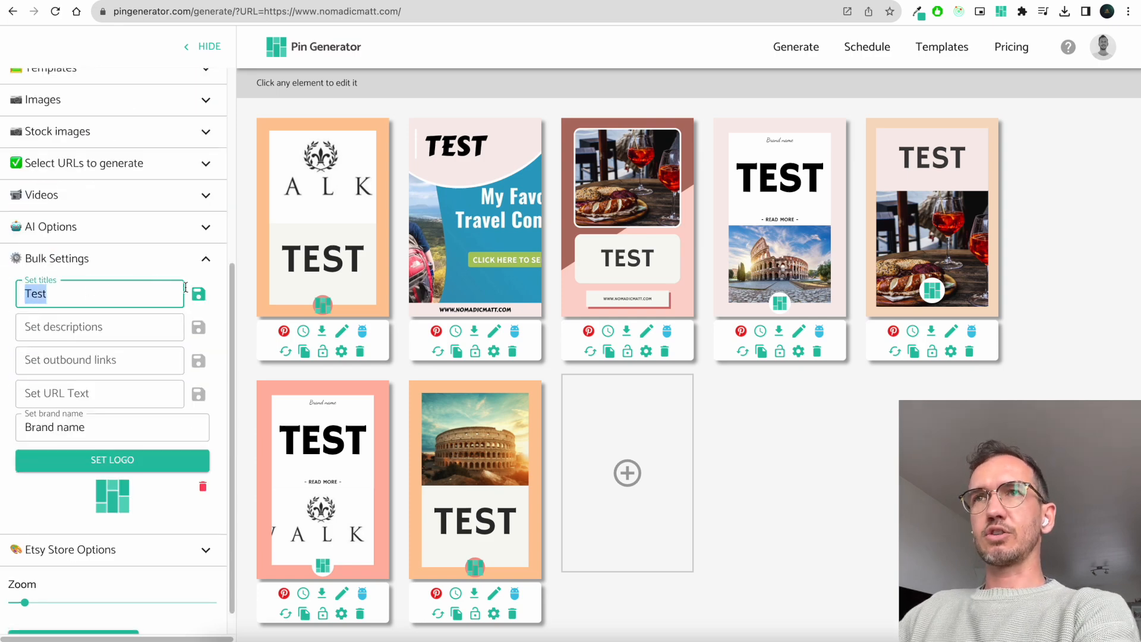
pyautogui.click(61, 295)
pyautogui.moveTo(60, 295); pyautogui.dragTo(13, 292)
pyautogui.press('BackSpace')
pyautogui.click(239, 286)
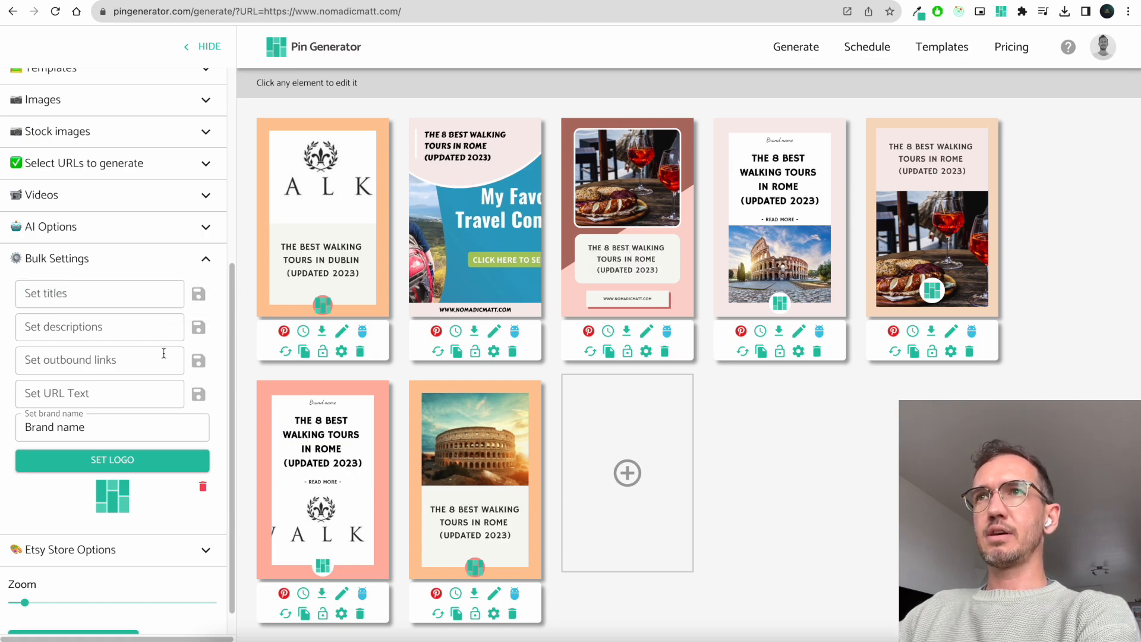
pyautogui.click(61, 295)
pyautogui.write('My new text')
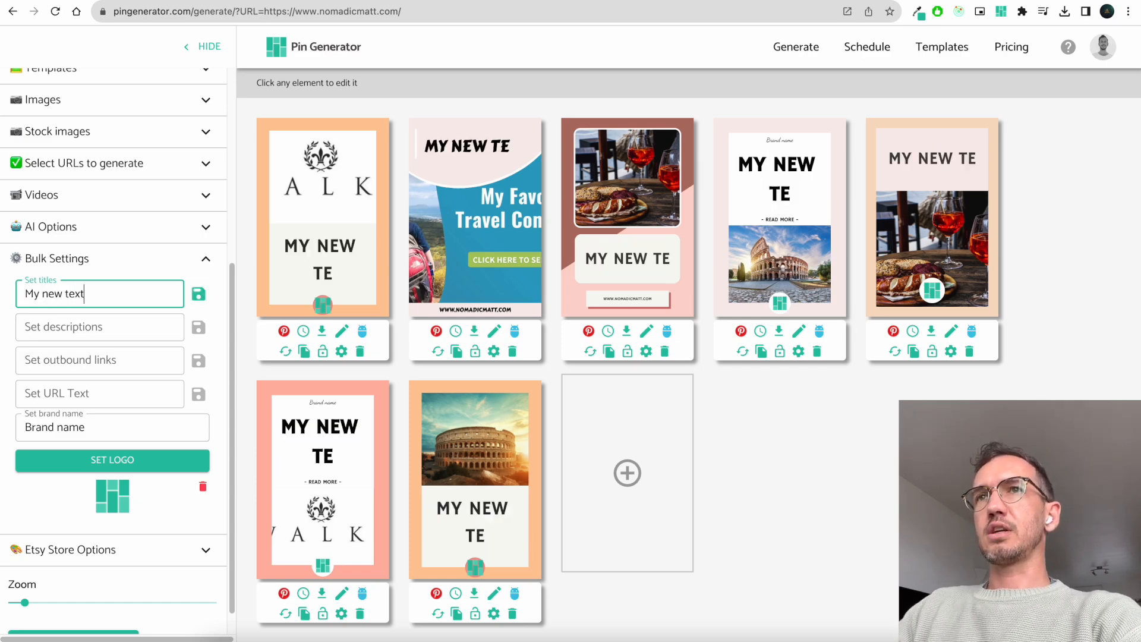
# Step: Examine how the bulk edit affects the title field in the first pin's editor and close it without saving
pyautogui.click(341, 330)
pyautogui.moveTo(478, 153); pyautogui.dragTo(322, 156)
pyautogui.click(329, 138)
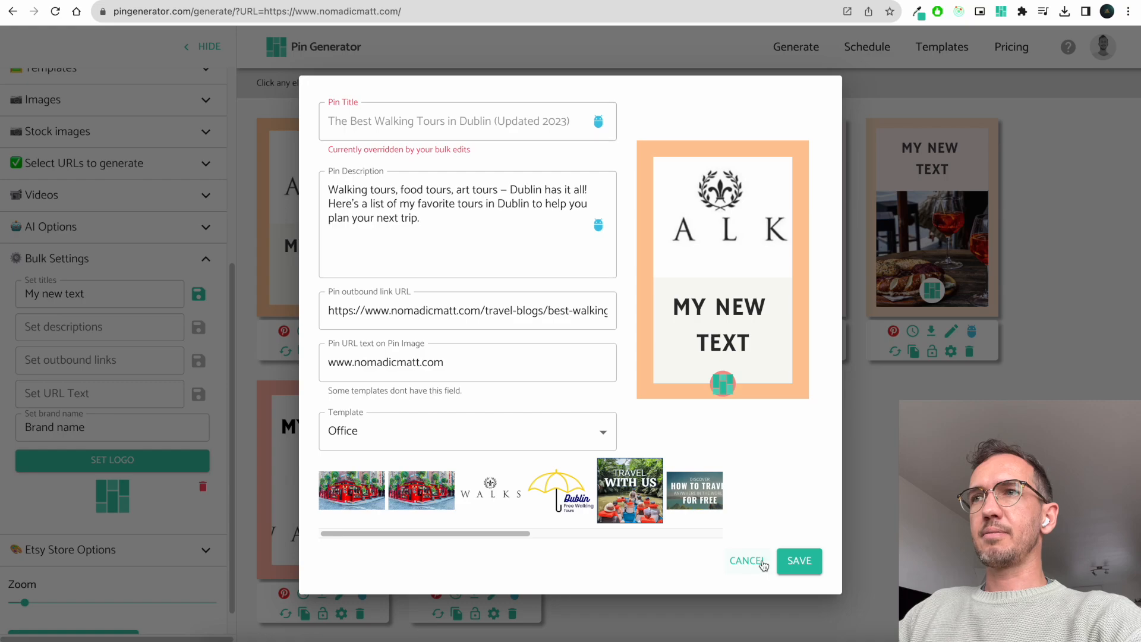
pyautogui.click(756, 562)
# Step: Save the overridden bulk title to all pins and check the title and its AI option in the first pin's editor
pyautogui.click(198, 294)
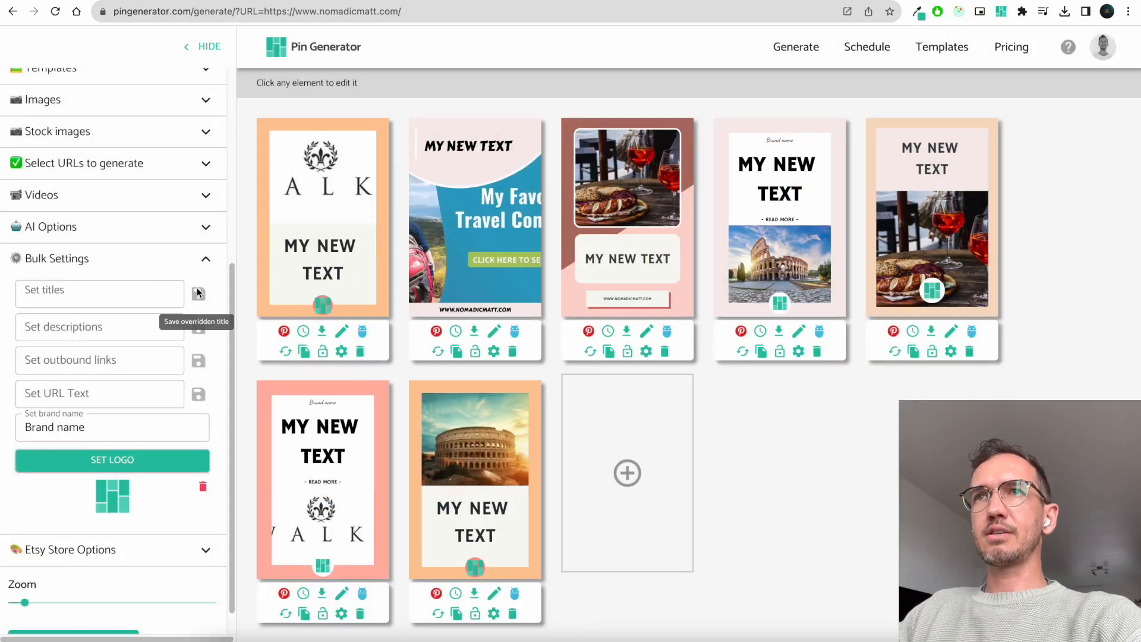
pyautogui.click(342, 331)
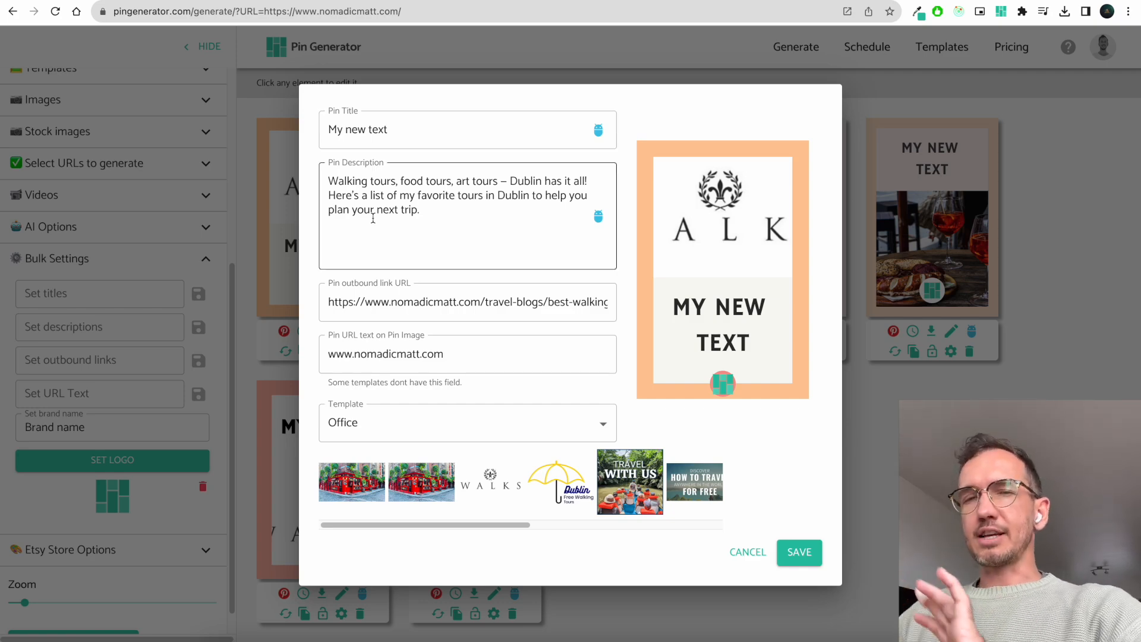
pyautogui.click(599, 129)
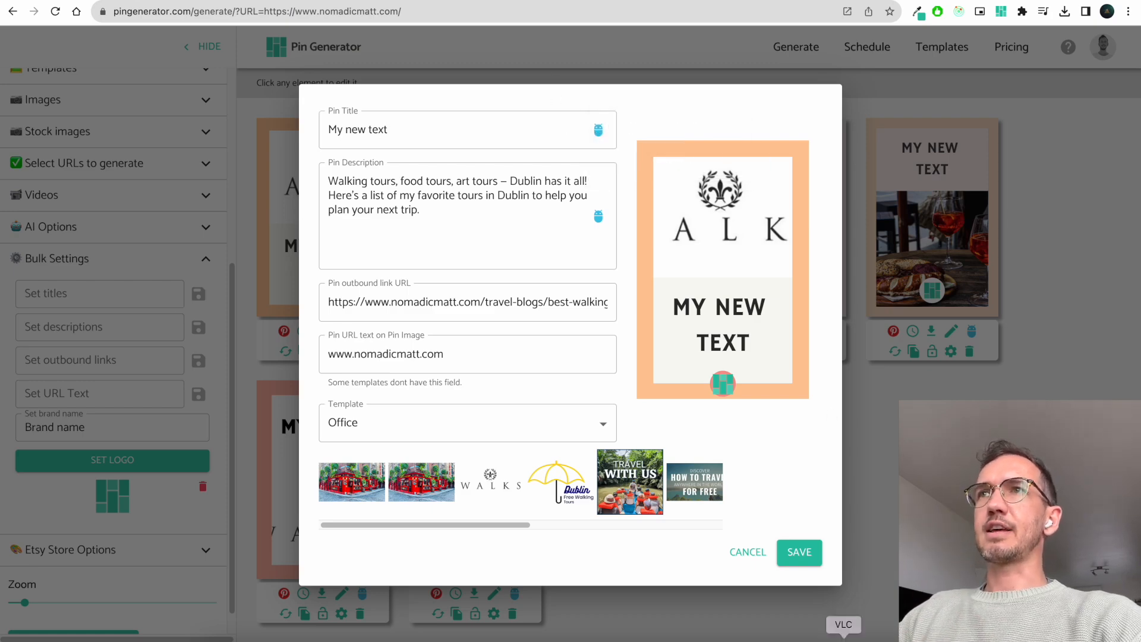
pyautogui.click(750, 553)
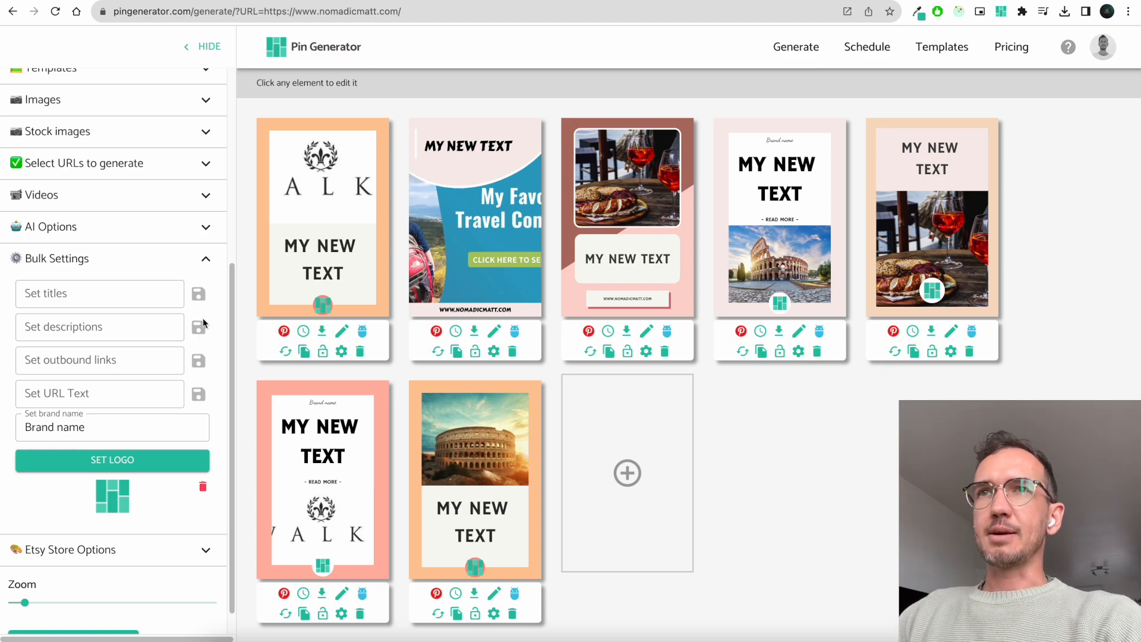
# Step: Collapse the bulk settings and open the AI options to review the rewrite, language, tone and keyword settings
pyautogui.click(206, 268)
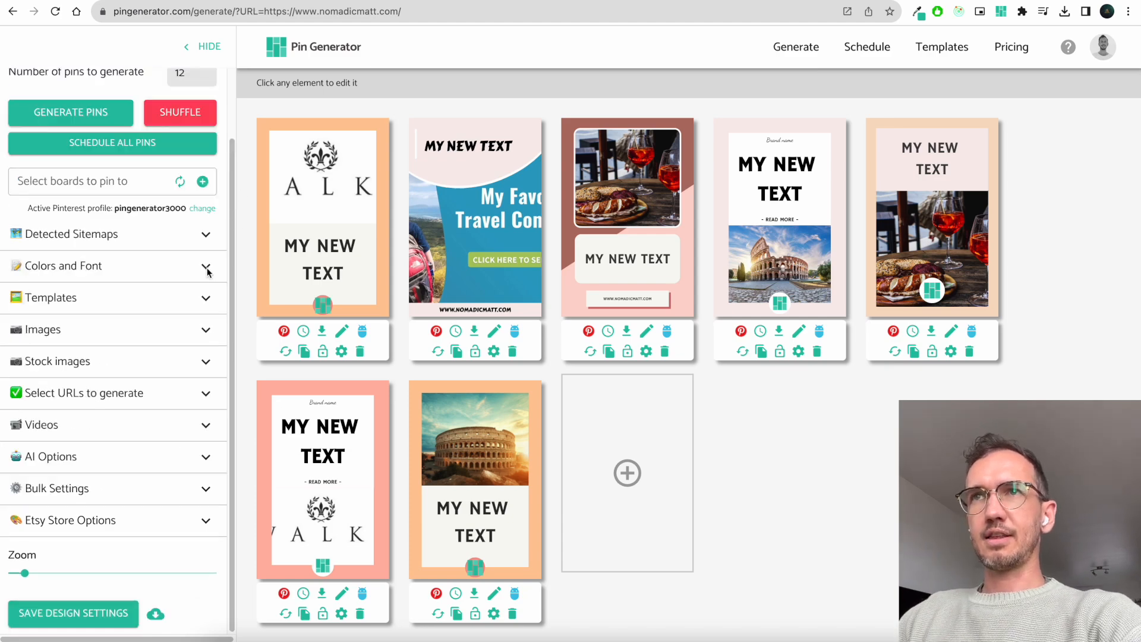
pyautogui.click(202, 454)
pyautogui.scroll(-2, 200, 451)
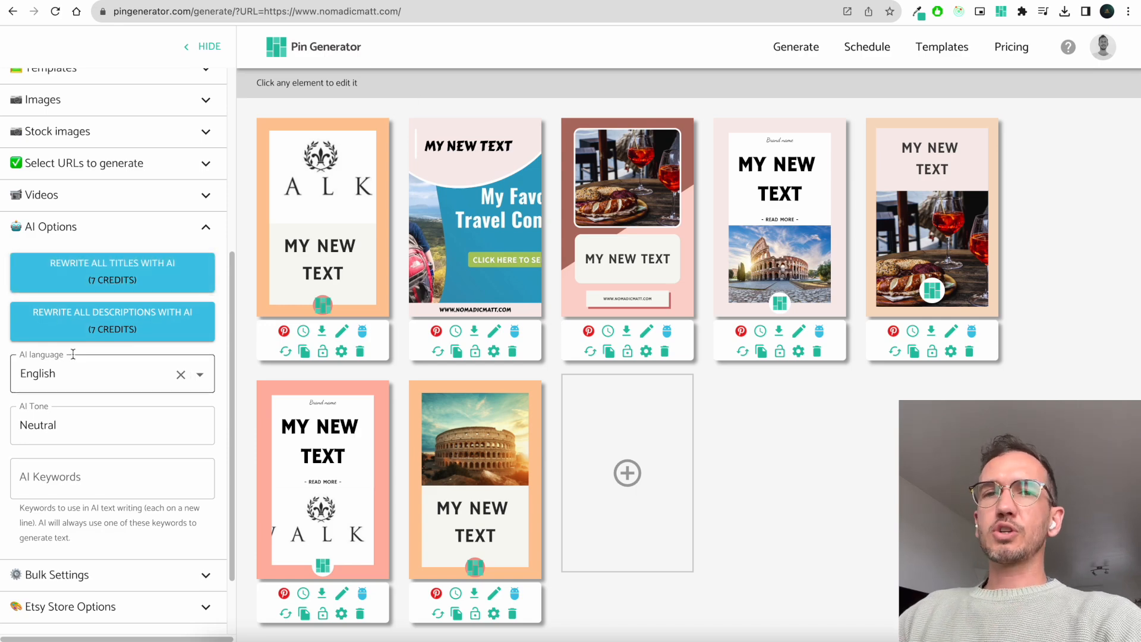
pyautogui.scroll(-1, 89, 357)
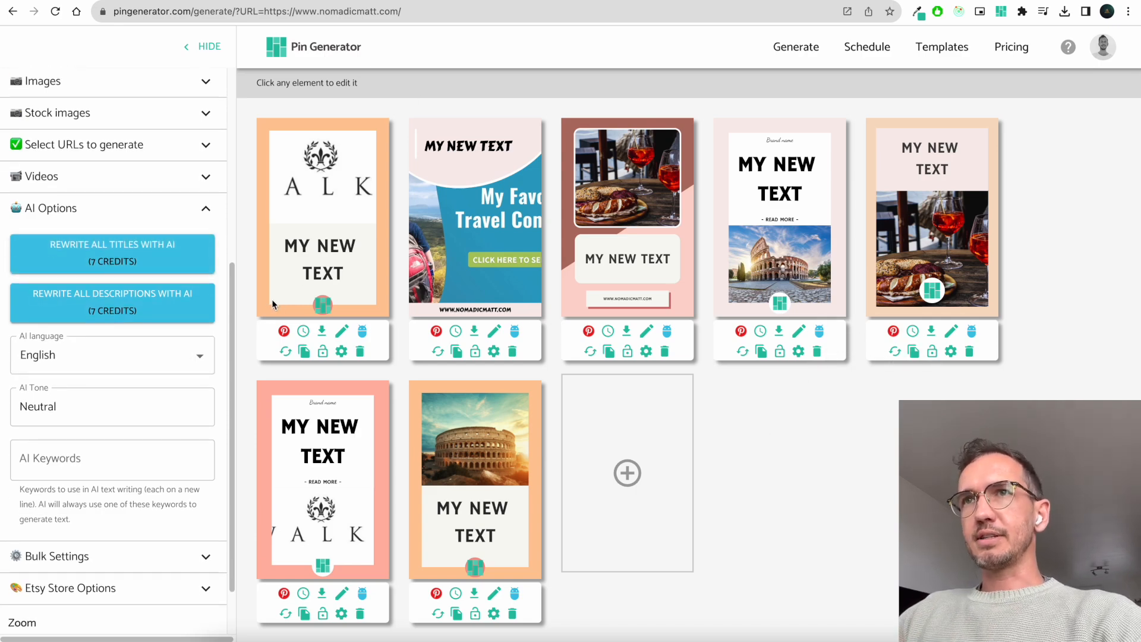
pyautogui.click(204, 269)
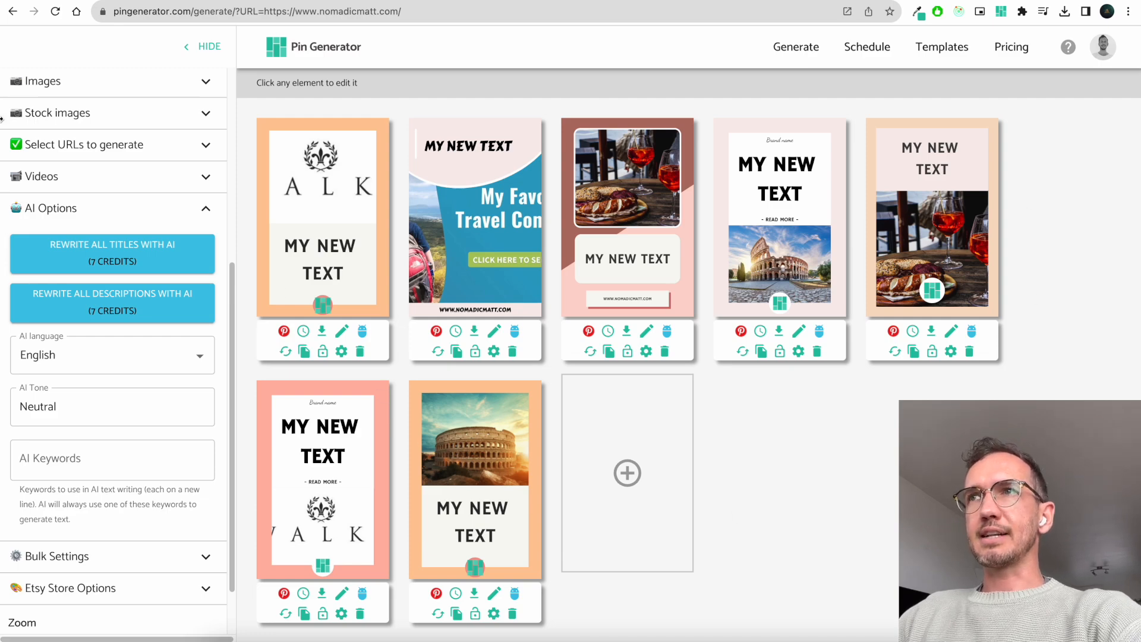
pyautogui.scroll(10, 113, 357)
pyautogui.click(181, 95)
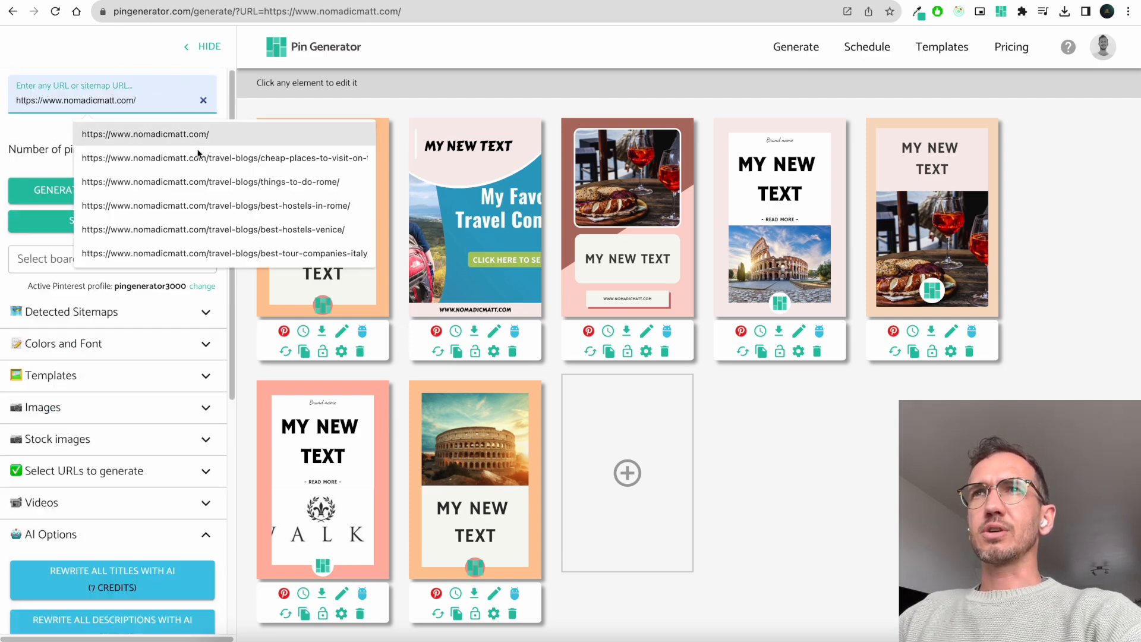
pyautogui.click(190, 186)
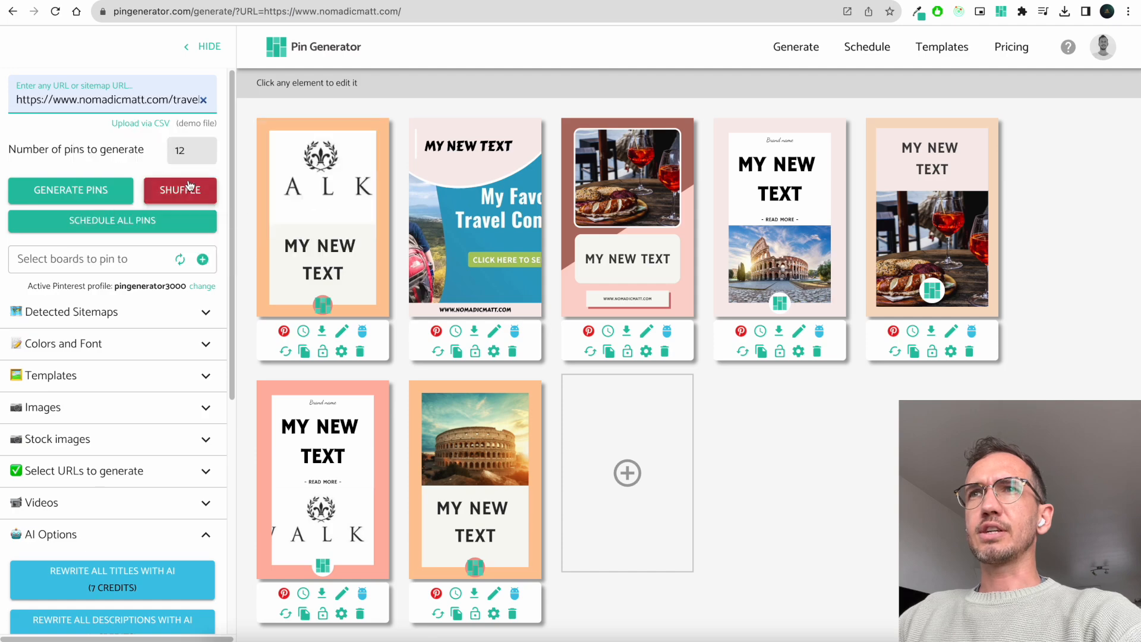
pyautogui.click(80, 195)
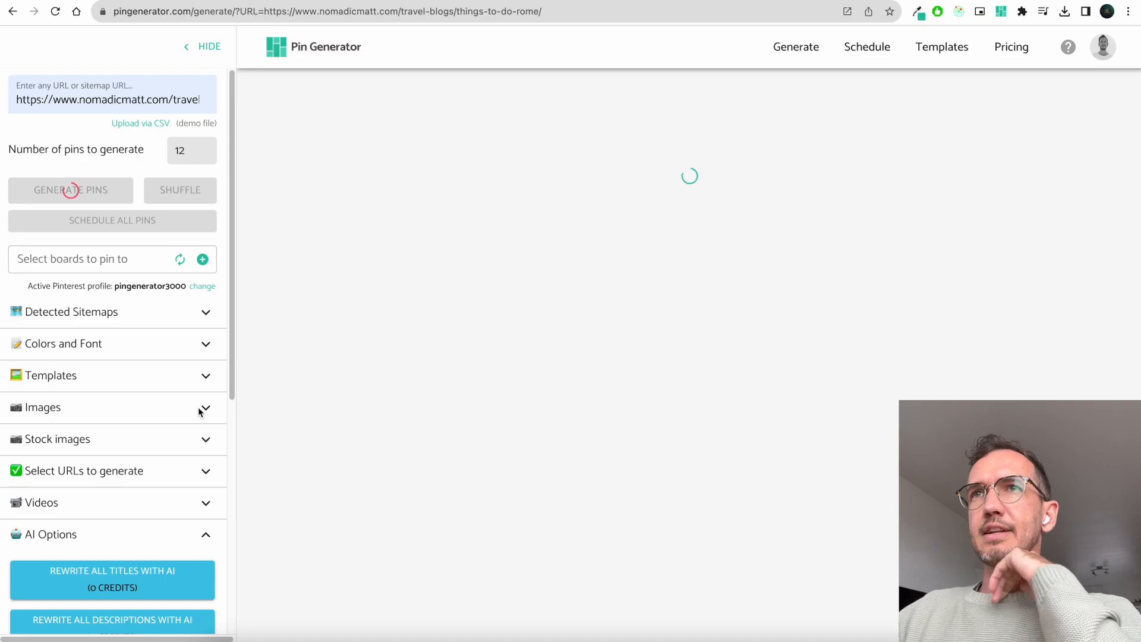
pyautogui.scroll(-1, 180, 410)
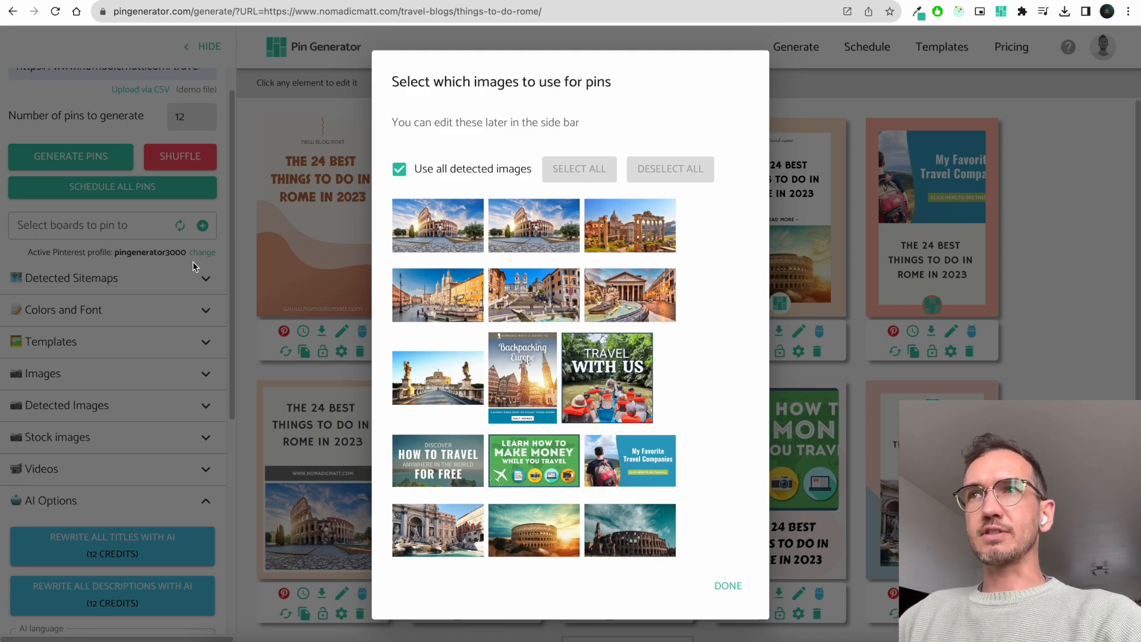
# Step: Restrict the pin images to the first Colosseum photo, the Roman ruins, the piazza, the Spanish Steps and the castle bridge
pyautogui.click(452, 242)
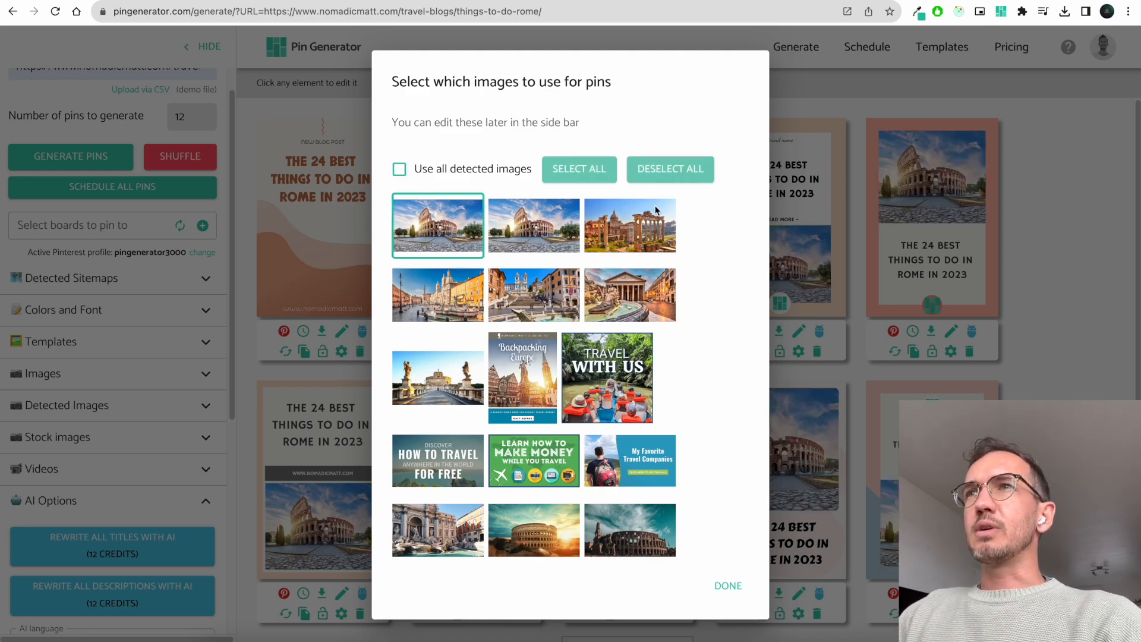
pyautogui.click(642, 238)
pyautogui.click(454, 286)
pyautogui.click(550, 306)
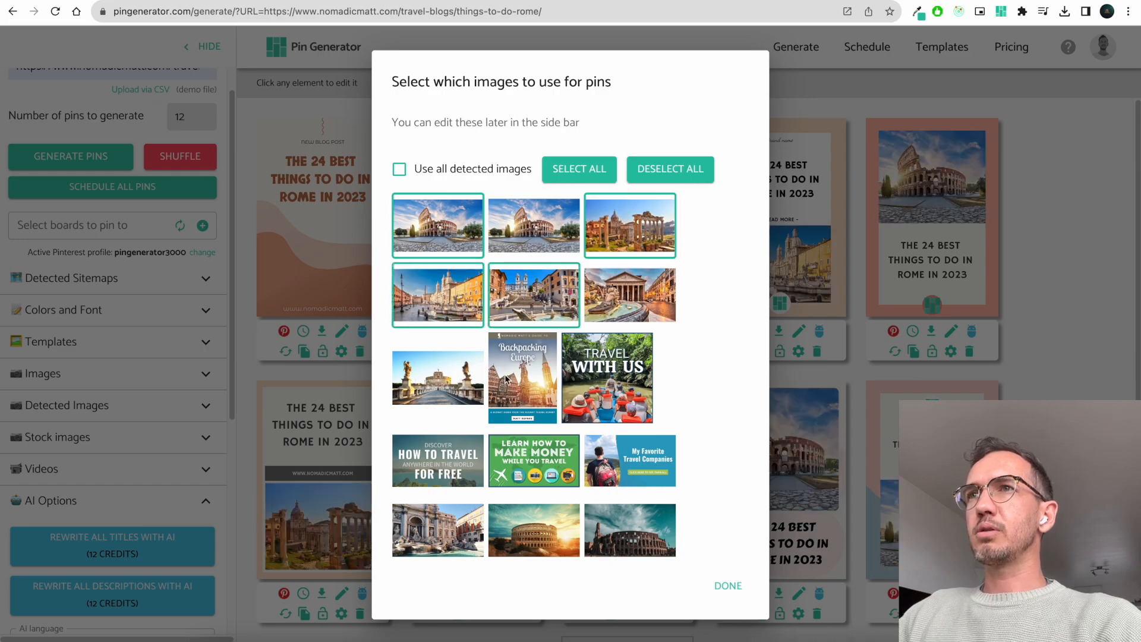
pyautogui.click(454, 389)
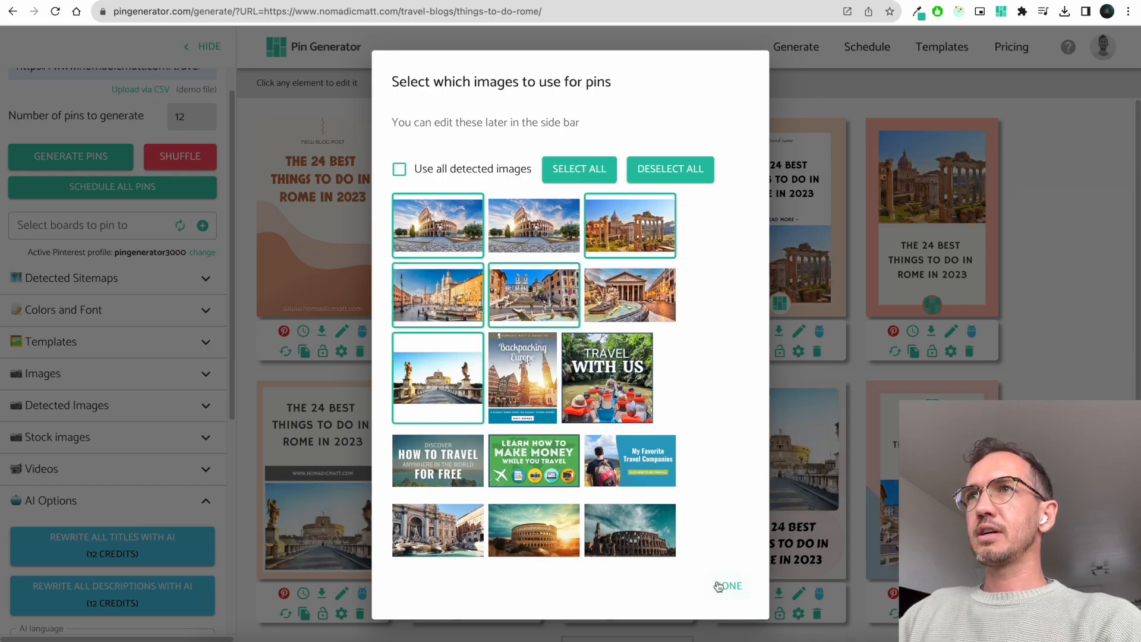
pyautogui.click(720, 586)
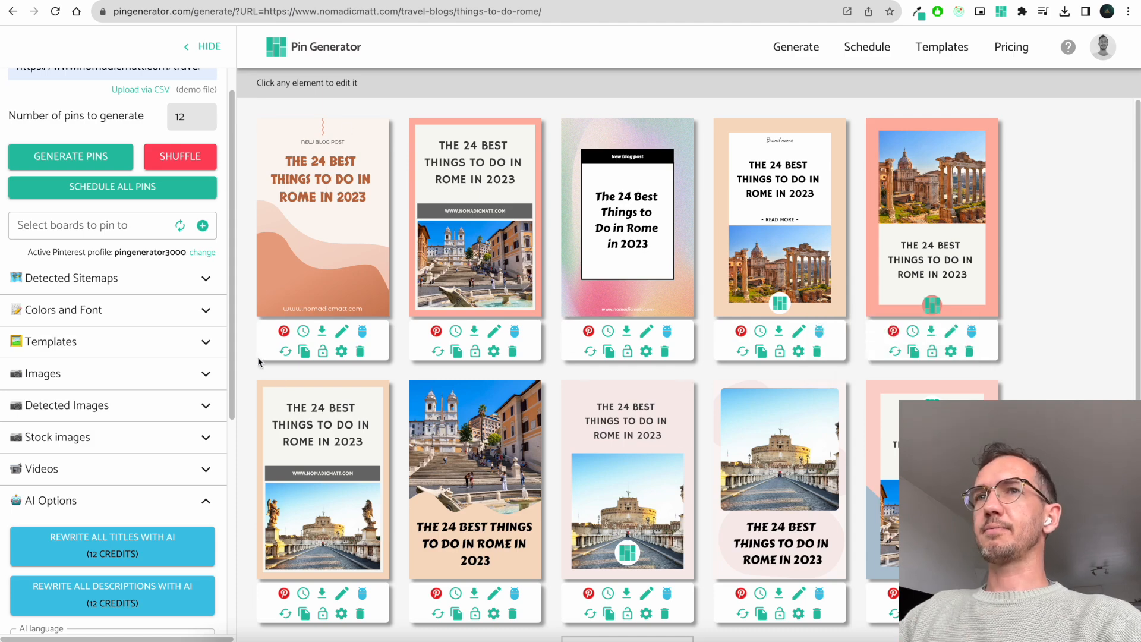
# Step: Rewrite only the title of the first pin, the orange wave design, with AI
pyautogui.scroll(-2, 170, 440)
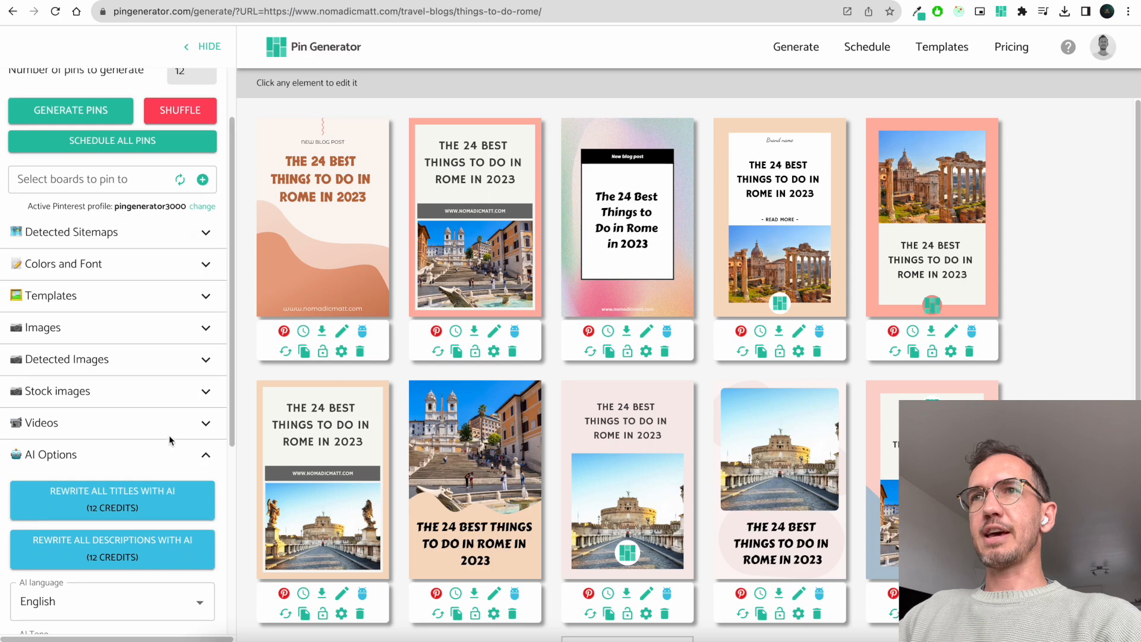
pyautogui.click(164, 496)
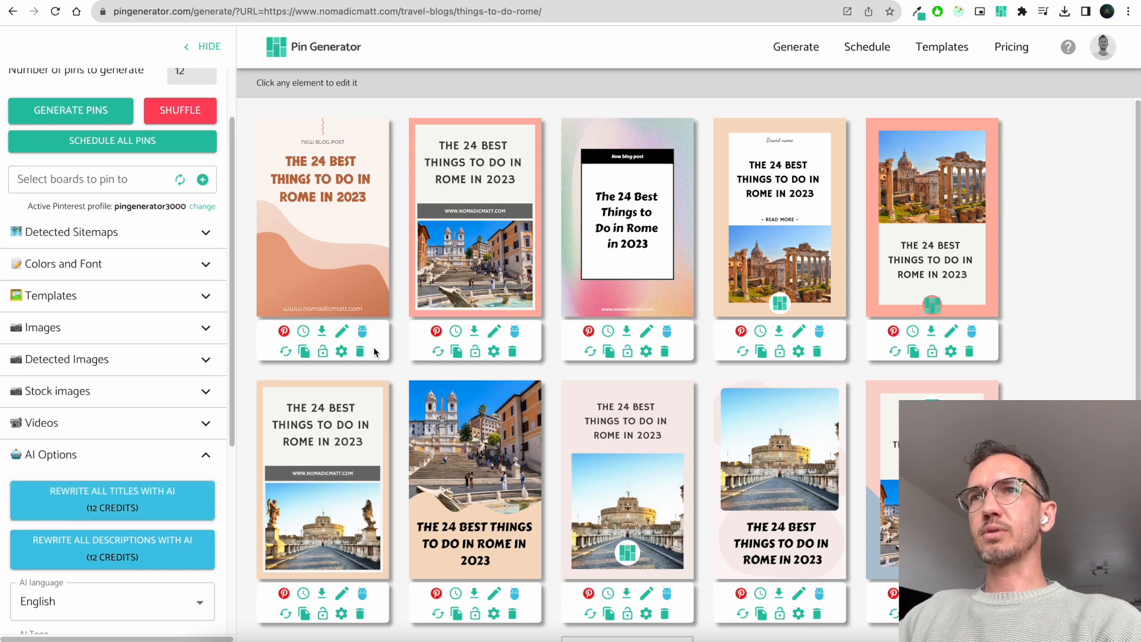
pyautogui.click(362, 331)
pyautogui.click(380, 331)
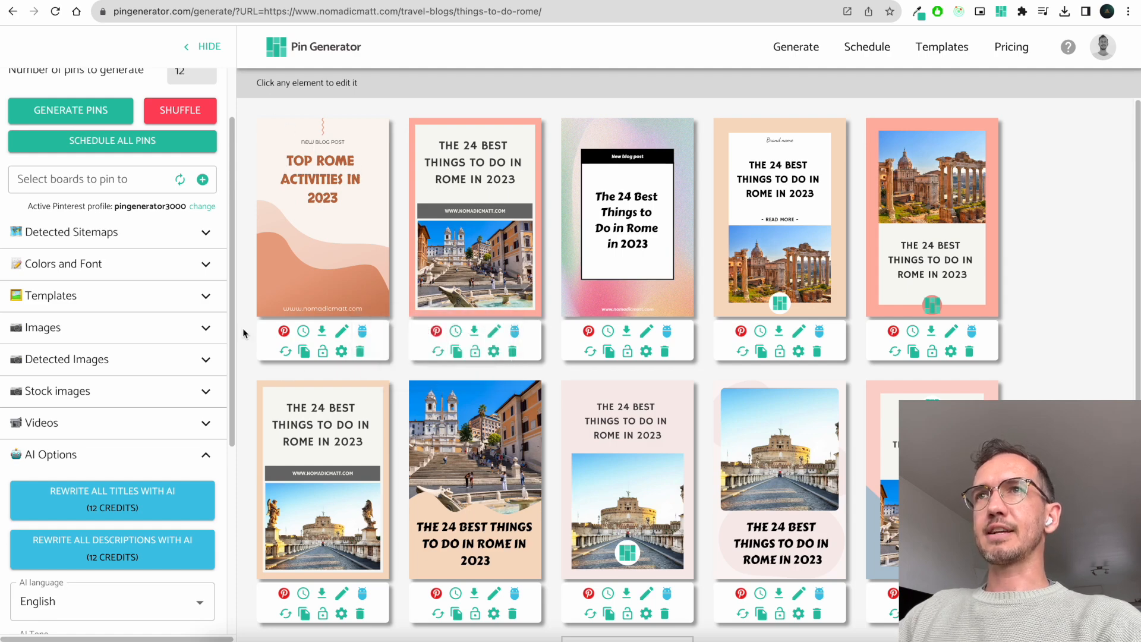
# Step: Rewrite the titles and the descriptions of all pins with AI
pyautogui.click(142, 491)
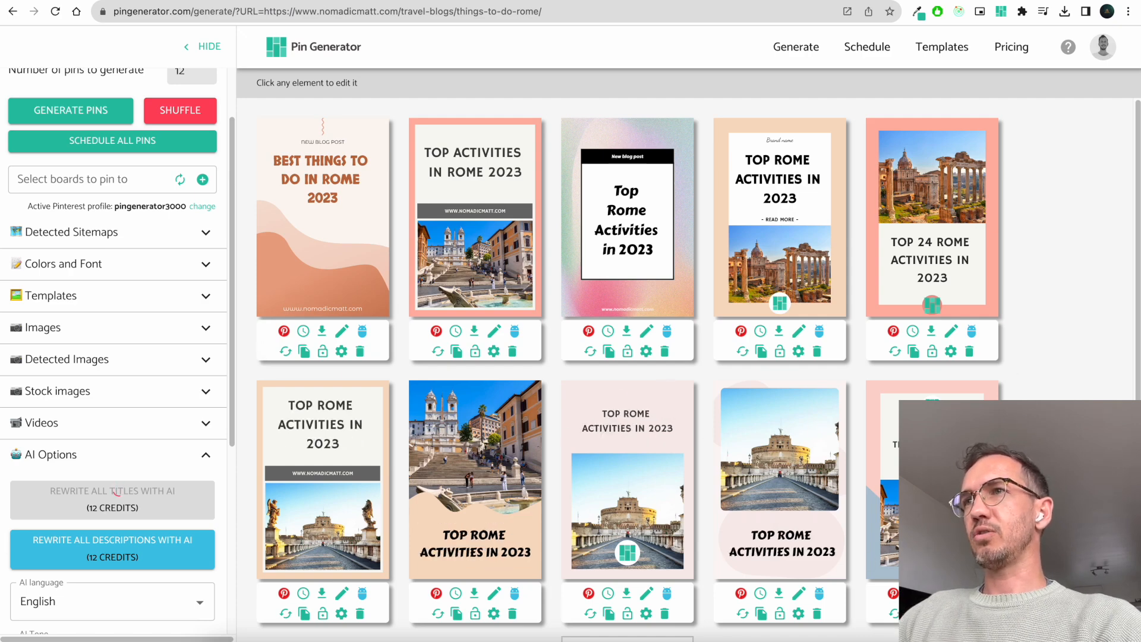
pyautogui.click(87, 547)
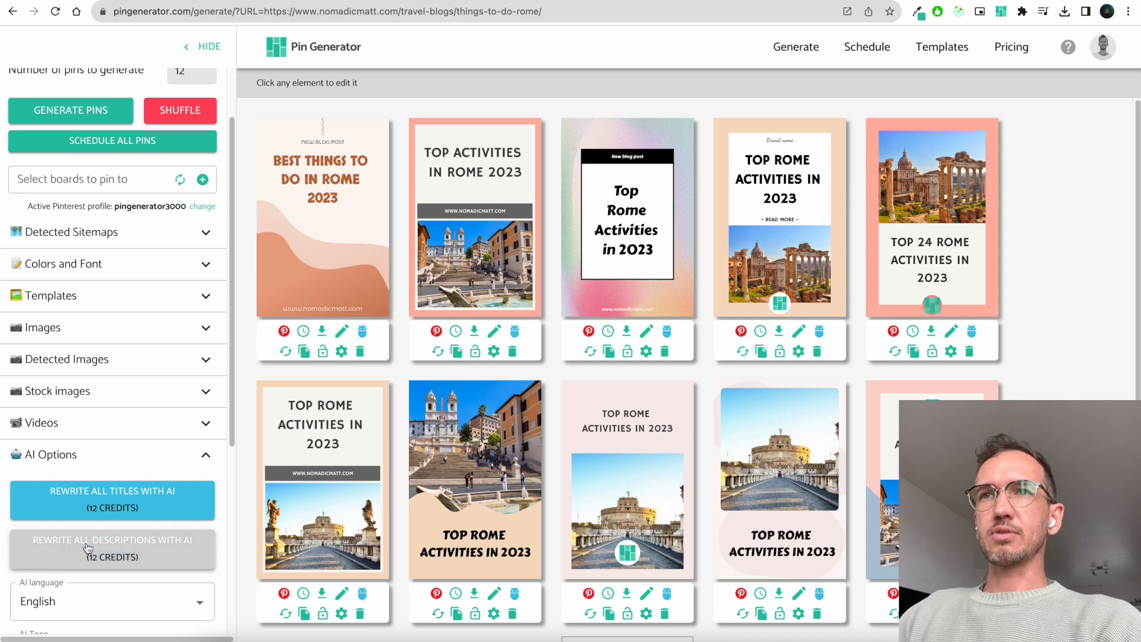
# Step: Set the AI language to Italian and rewrite the title of the first pin with AI
pyautogui.scroll(-2, 87, 547)
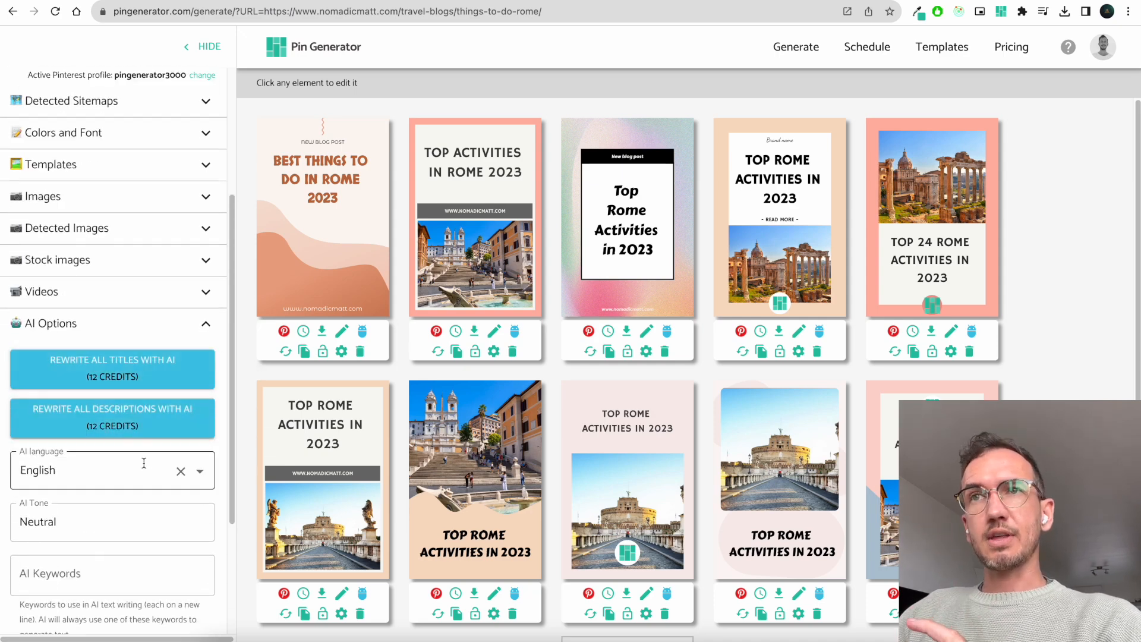
pyautogui.click(188, 474)
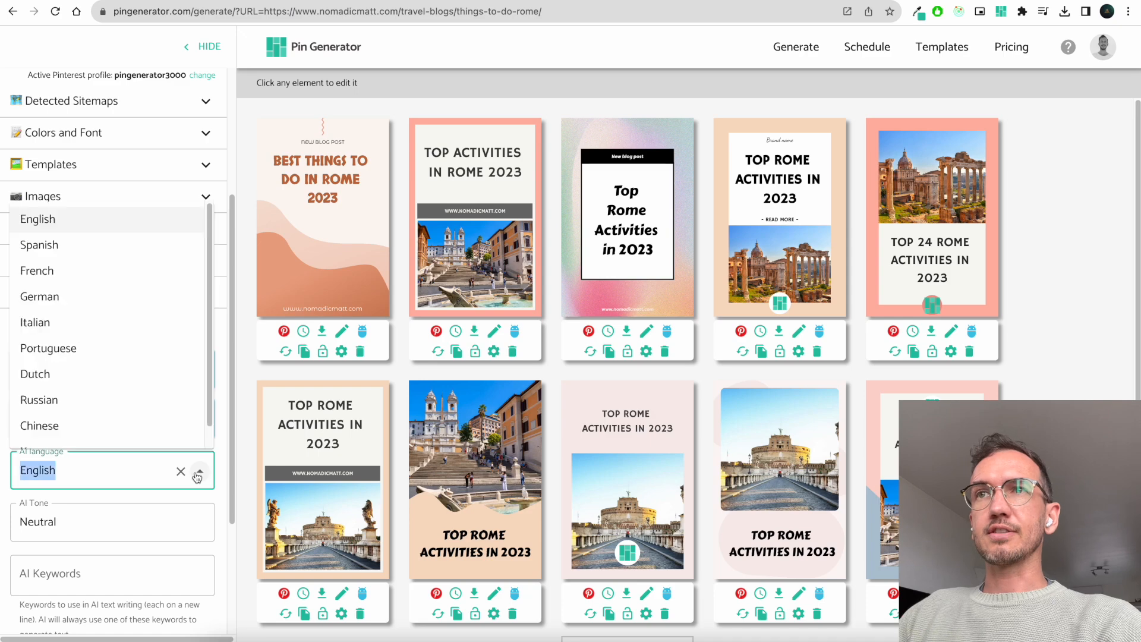
pyautogui.click(152, 317)
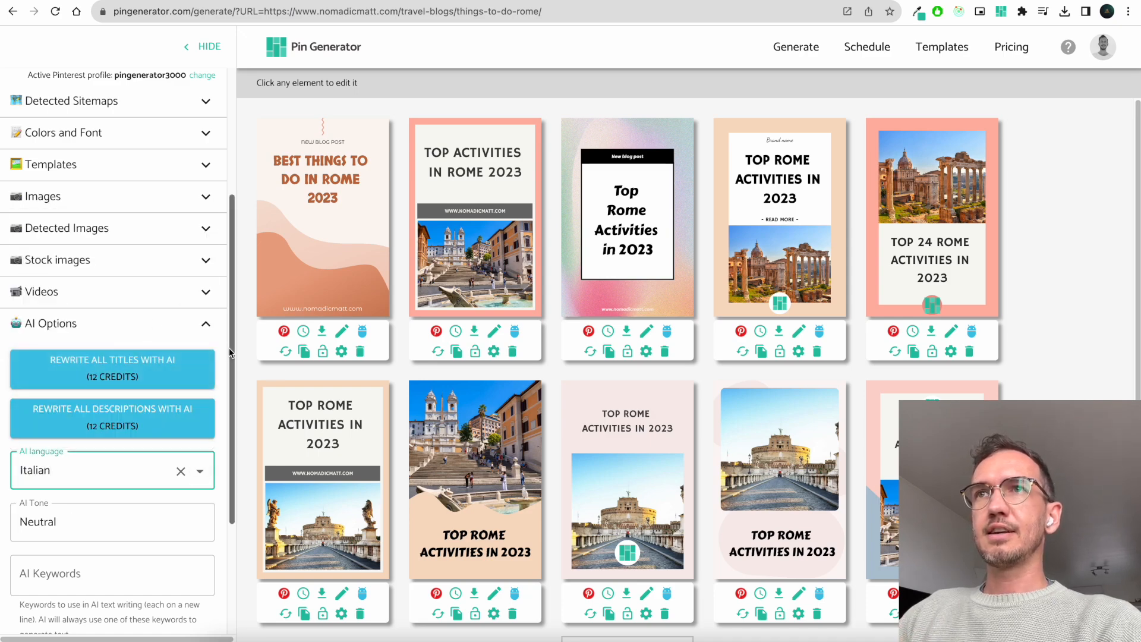
pyautogui.click(387, 377)
pyautogui.click(362, 332)
pyautogui.click(374, 333)
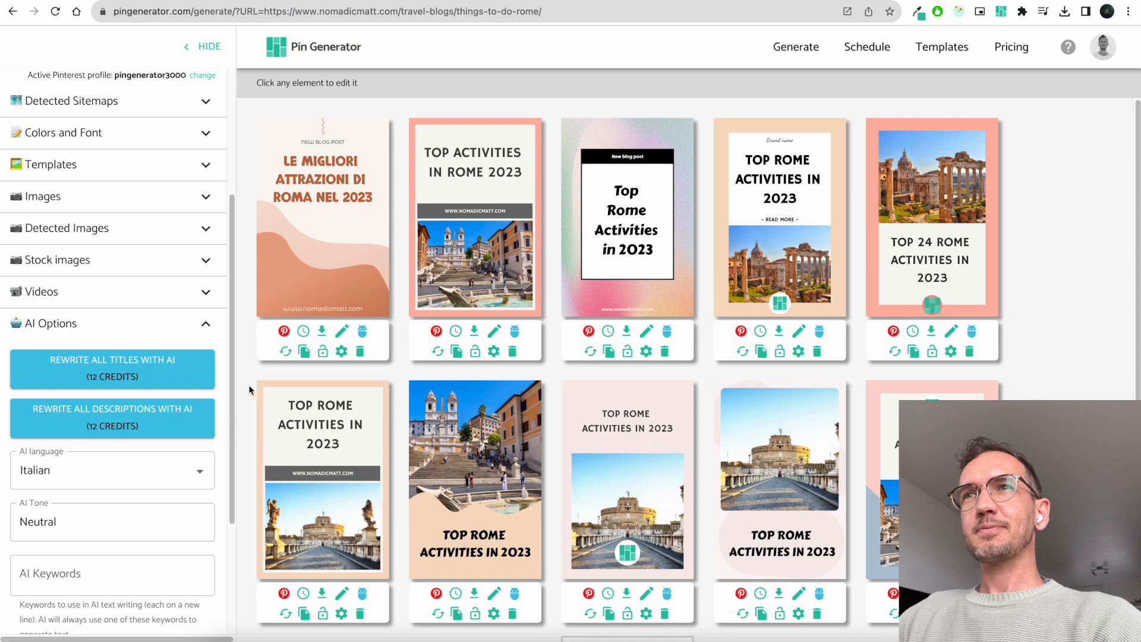
# Step: Set the AI tone to Witty and the AI language to English, and rewrite the first pin's title with AI
pyautogui.click(131, 524)
pyautogui.moveTo(106, 524); pyautogui.dragTo(11, 522)
pyautogui.write('Witty')
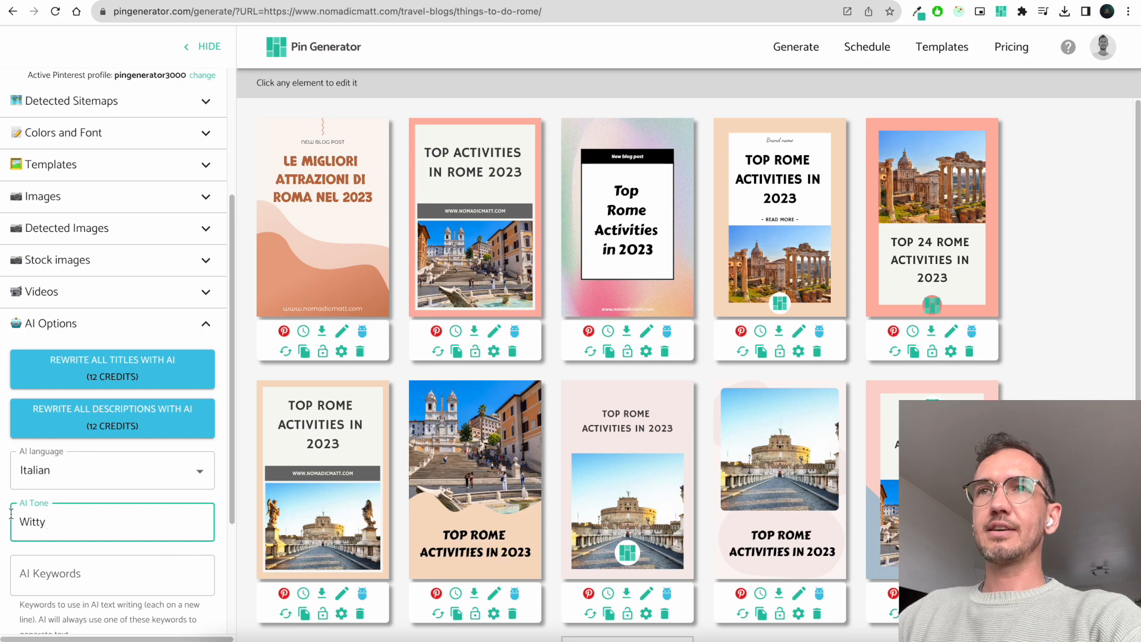
pyautogui.click(74, 464)
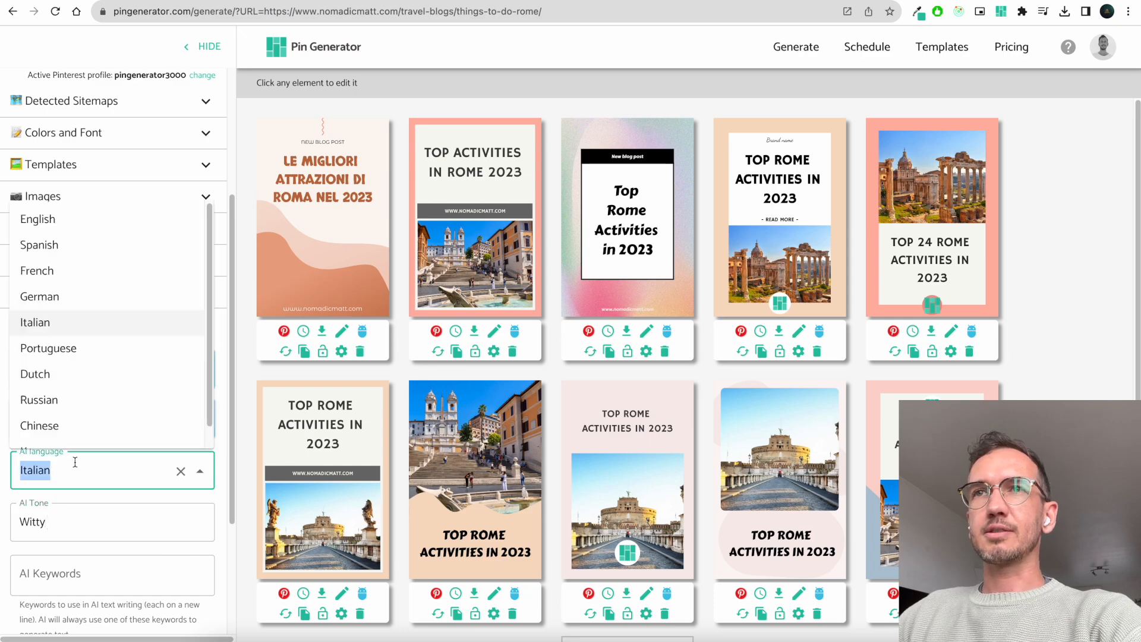
pyautogui.click(90, 224)
pyautogui.click(242, 437)
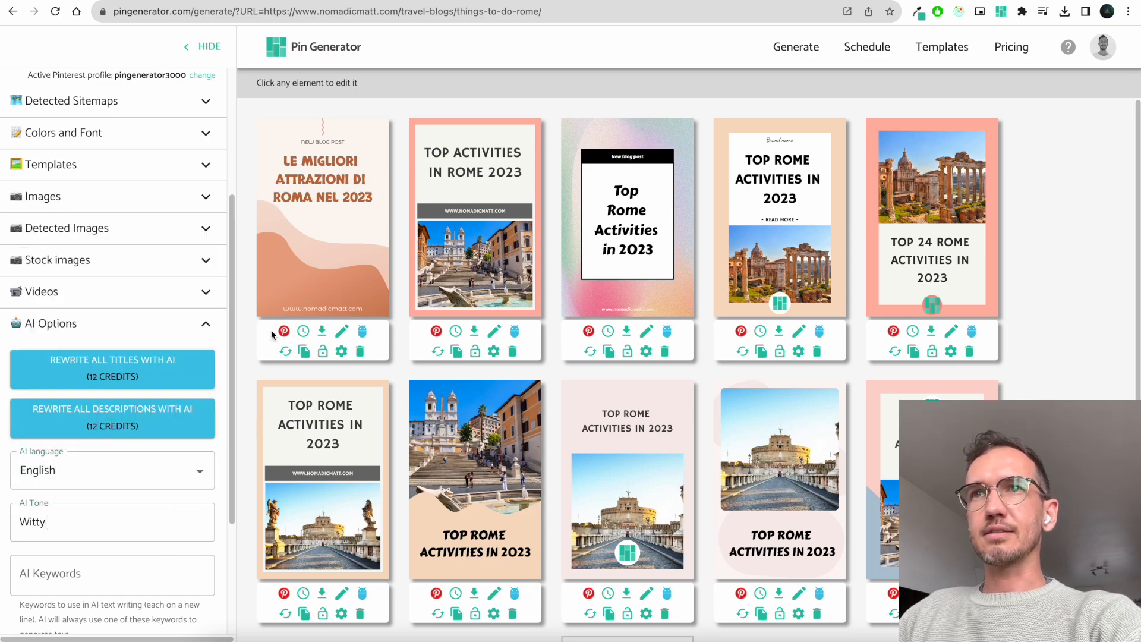
pyautogui.click(362, 332)
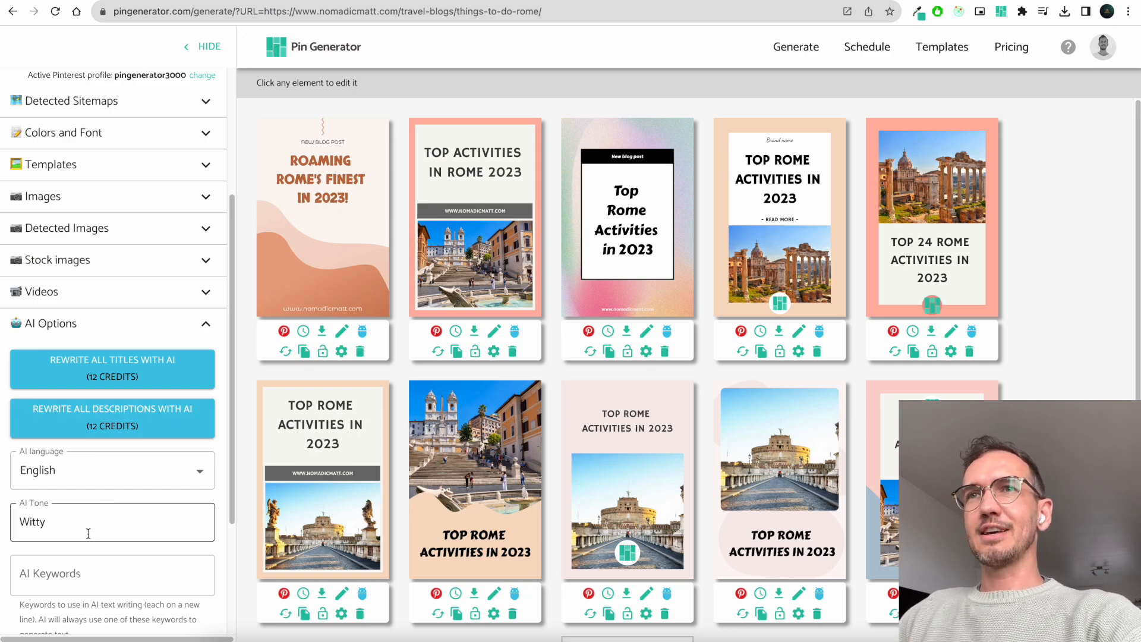
# Step: Set the AI tone to Funny and rewrite the title of the third pin, the text-only gradient design, with AI
pyautogui.moveTo(89, 528); pyautogui.dragTo(17, 528)
pyautogui.write('Funny')
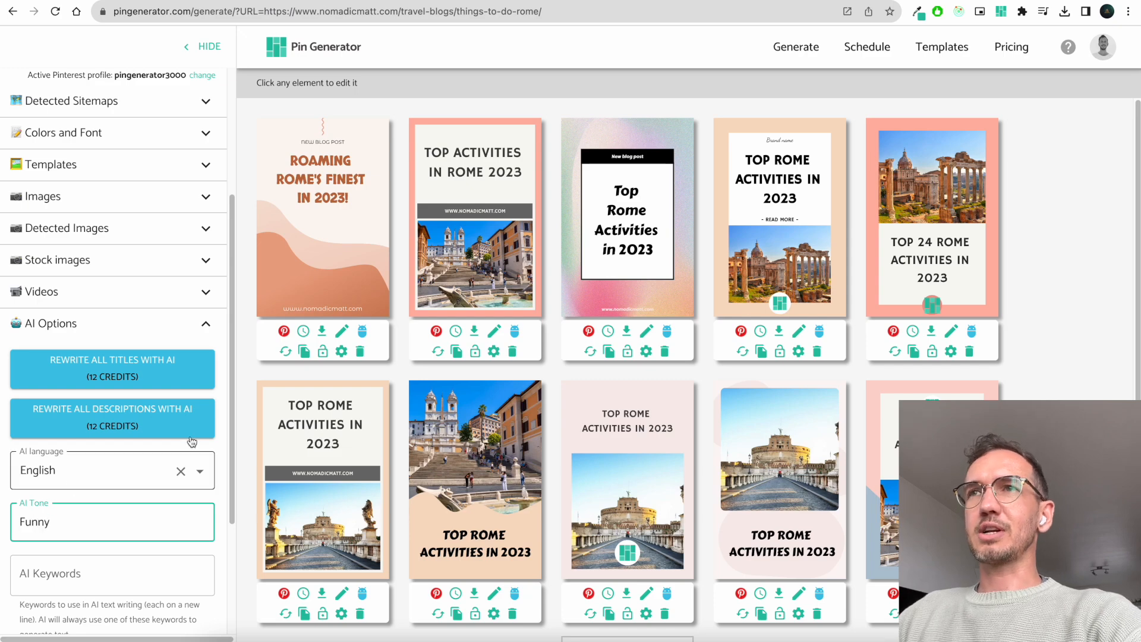
pyautogui.click(554, 369)
pyautogui.click(667, 331)
pyautogui.click(736, 331)
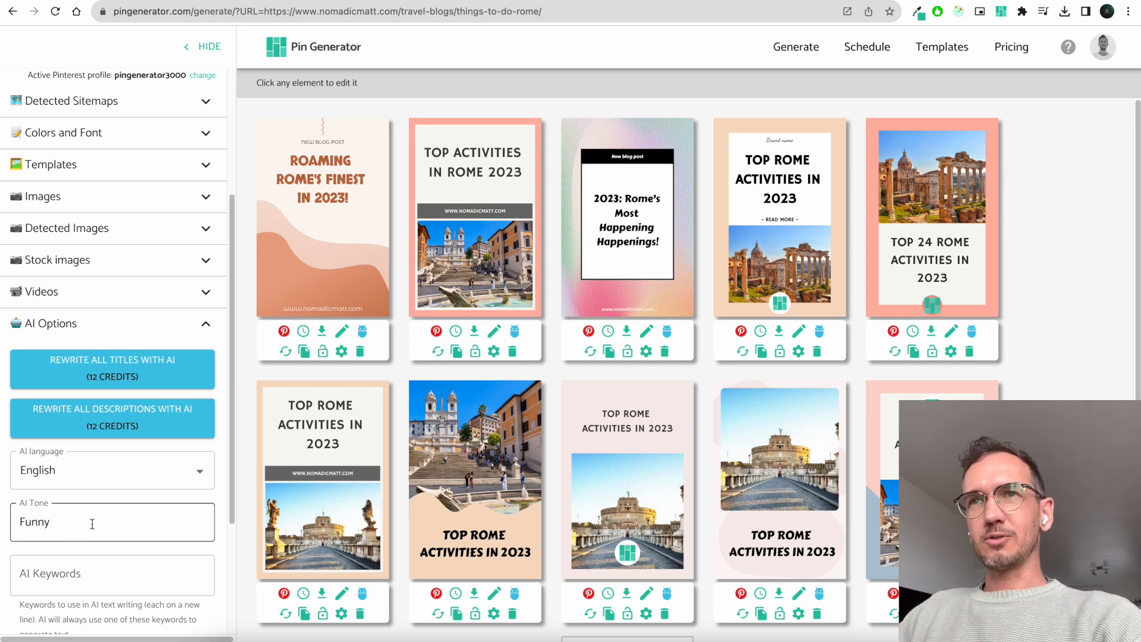
# Step: Replace the AI tone with "Scarcastic"
pyautogui.moveTo(65, 522); pyautogui.dragTo(21, 522)
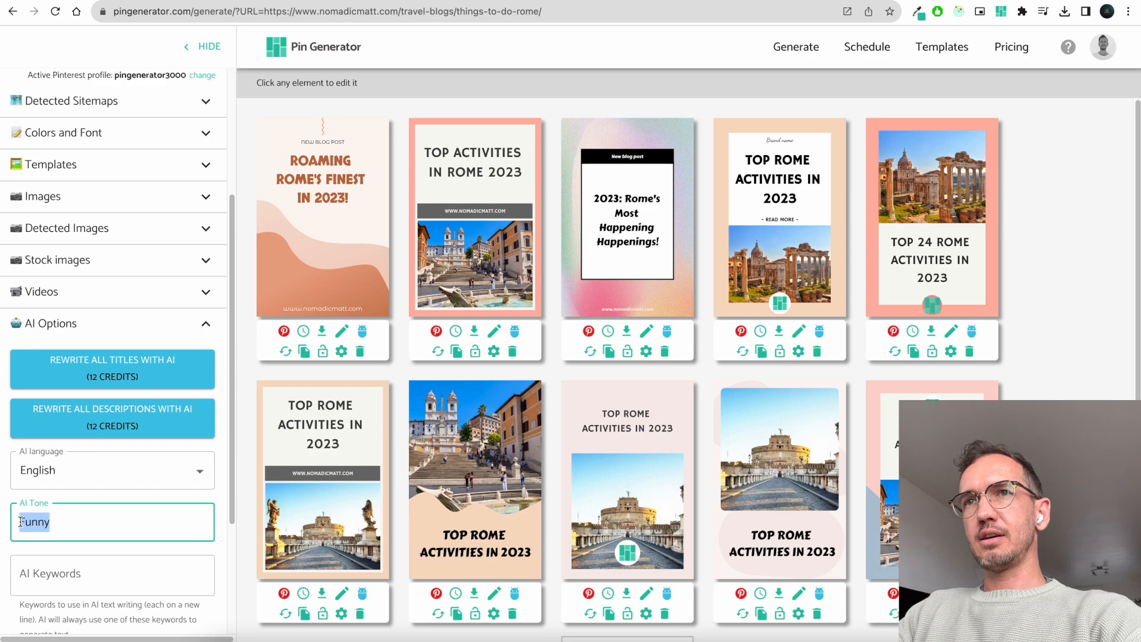
pyautogui.write('S')
pyautogui.write('carcca')
pyautogui.write('astic')
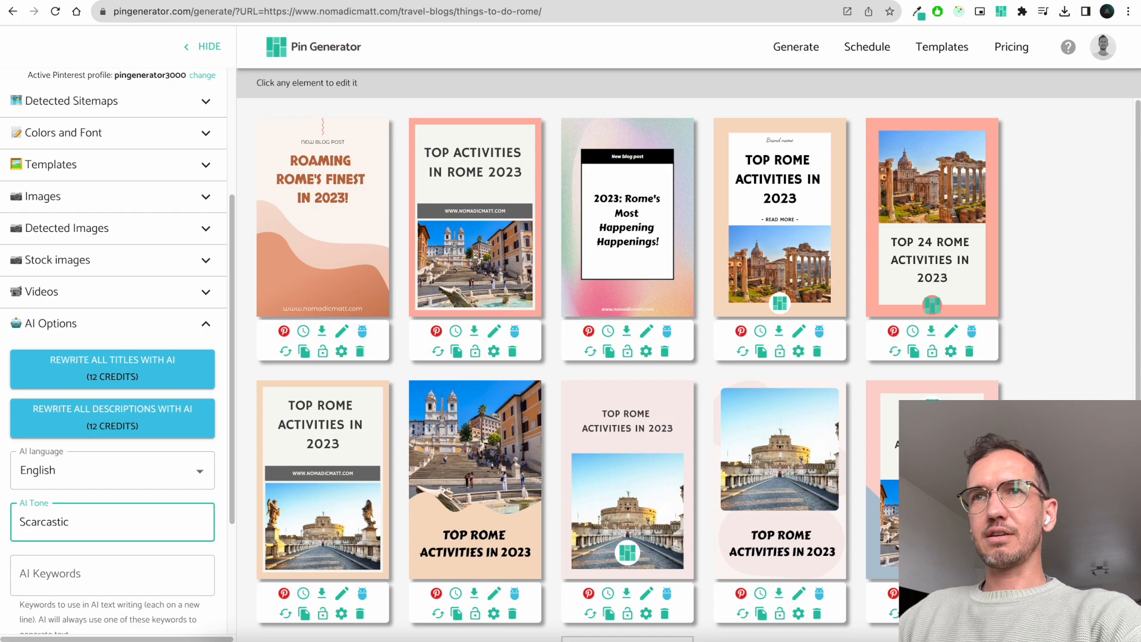
# Step: Check the spelling of "Scarcastic" with a Google search in a separate tab, and return to Pin Generator
pyautogui.doubleClick(19, 522)
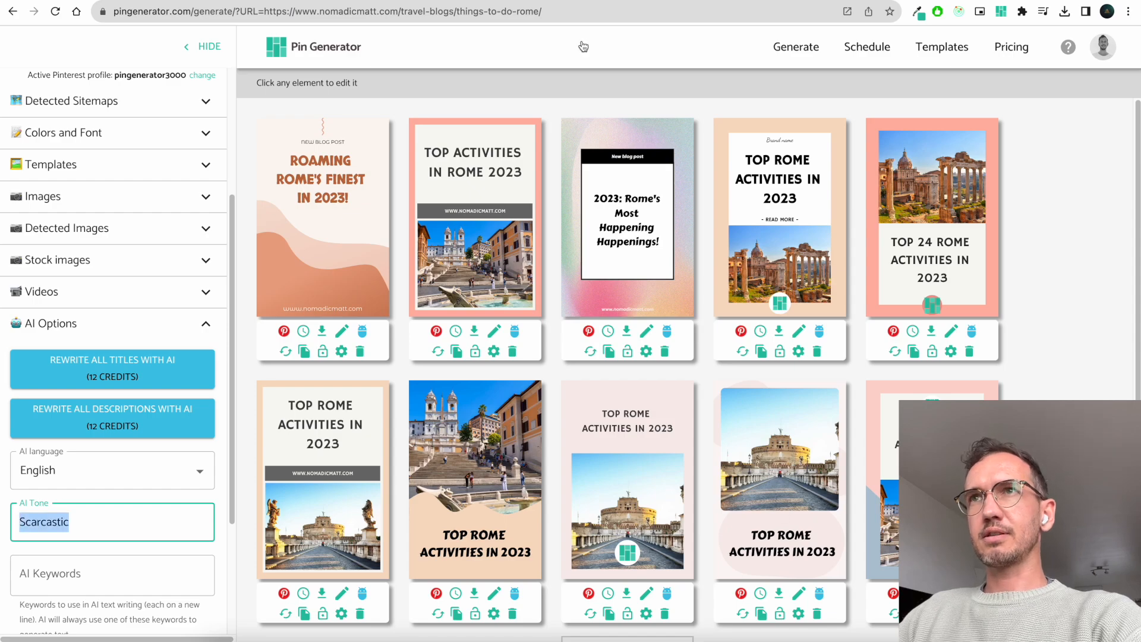
pyautogui.hotkey('ctrl', 'c')
pyautogui.hotkey('ctrl', 't')
pyautogui.hotkey('ctrl', 'v')
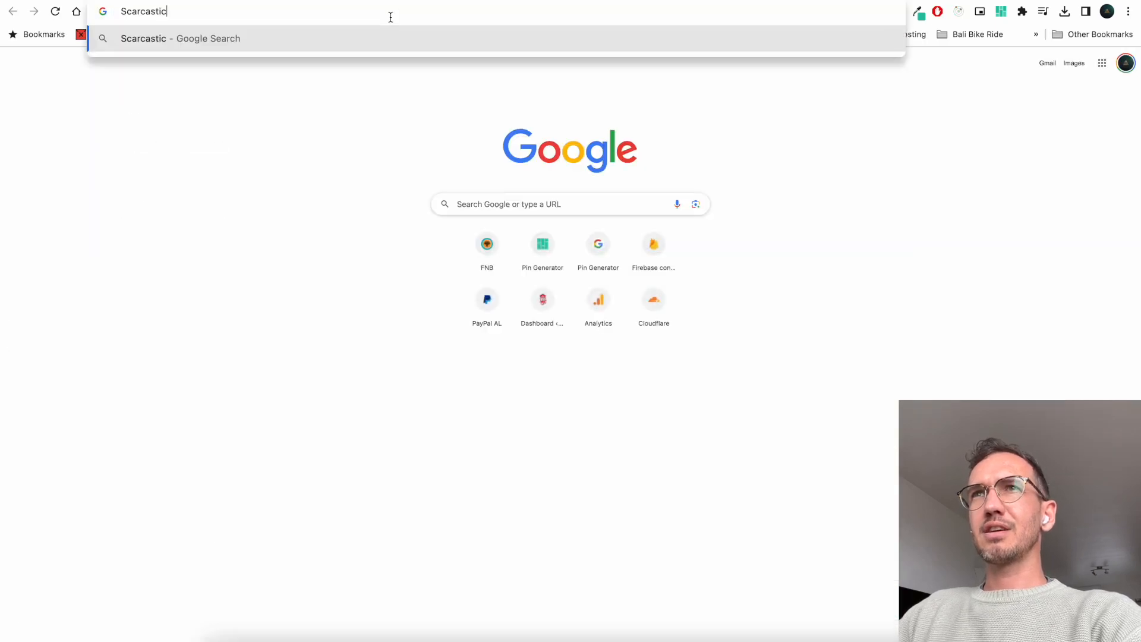
pyautogui.press('Return')
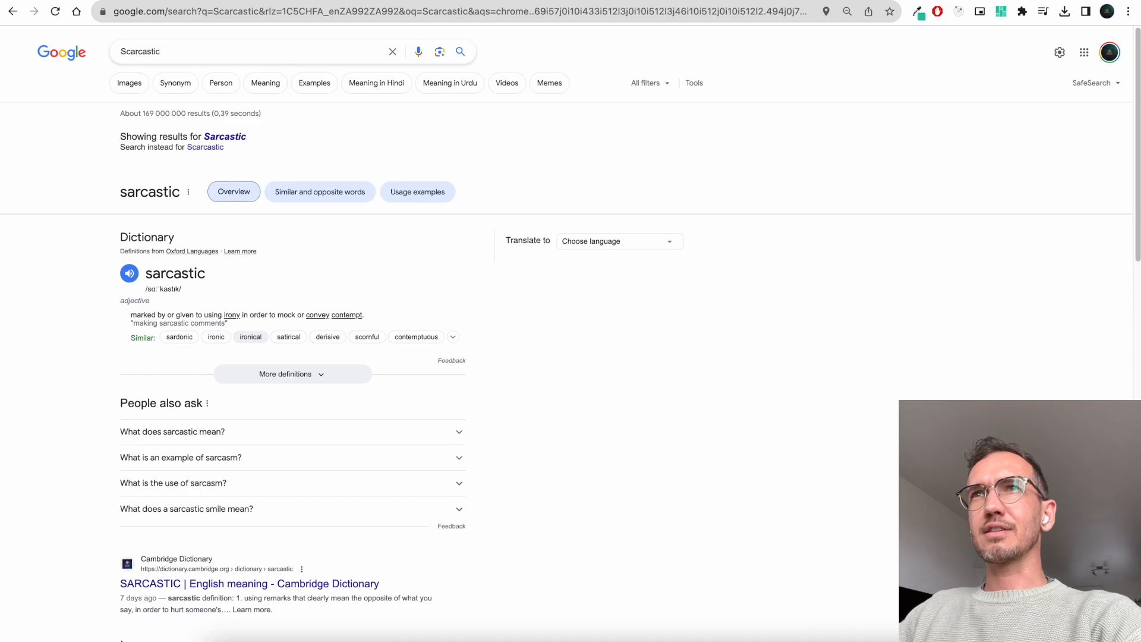
pyautogui.hotkey('ctrl', 'w')
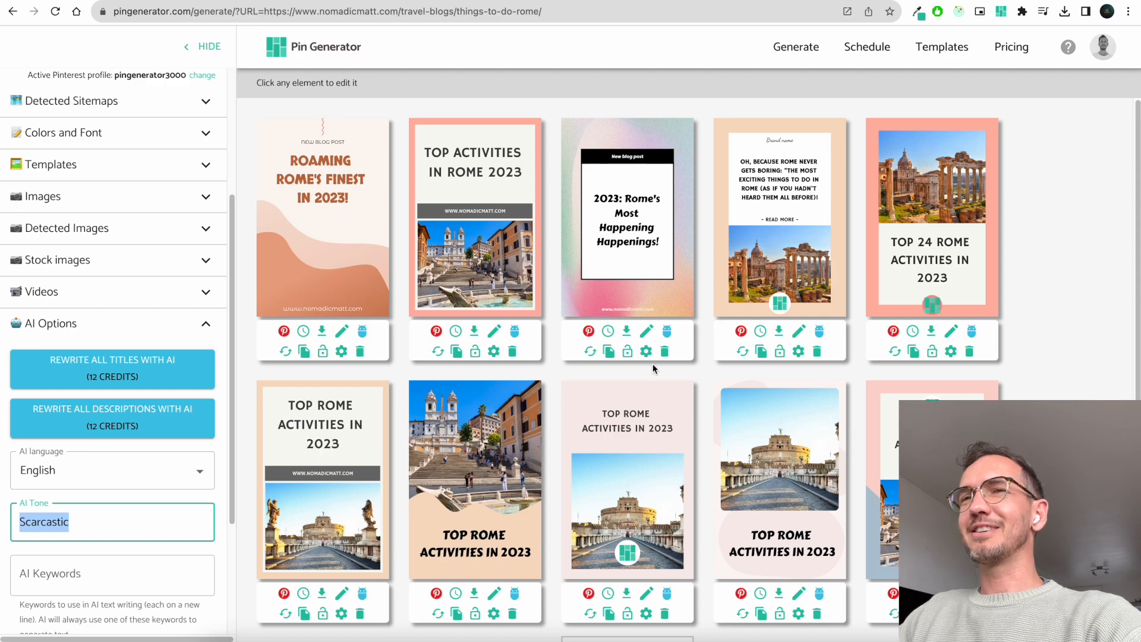
# Step: Enter "rome" as an AI keyword and add the suggested keywords rome, rome italy and rome aesthetic
pyautogui.scroll(-3, 152, 453)
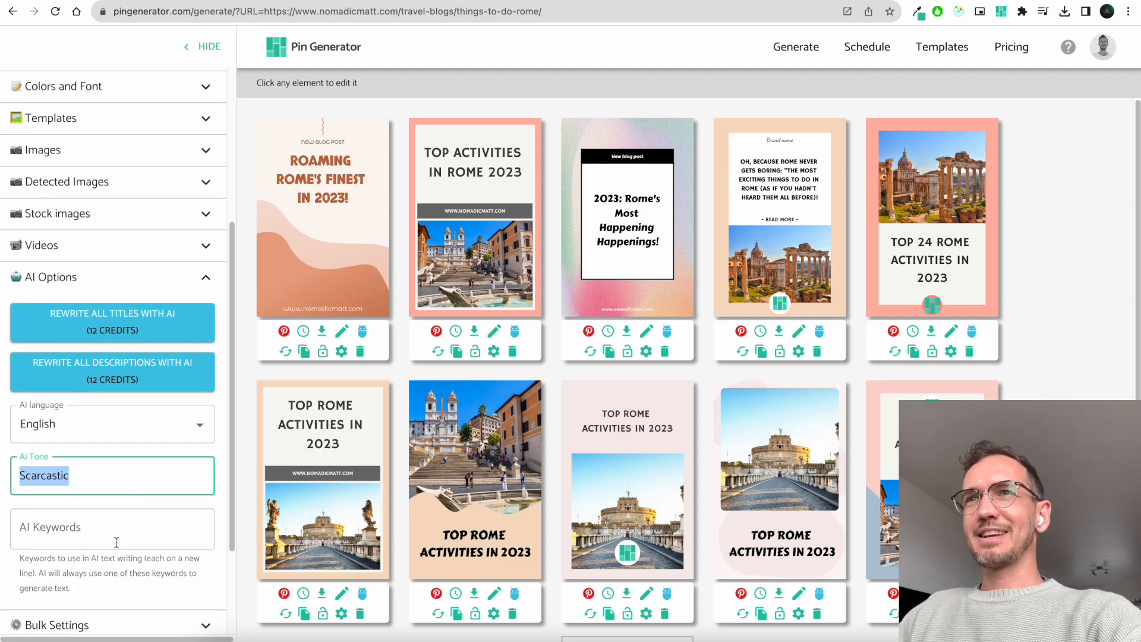
pyautogui.click(238, 373)
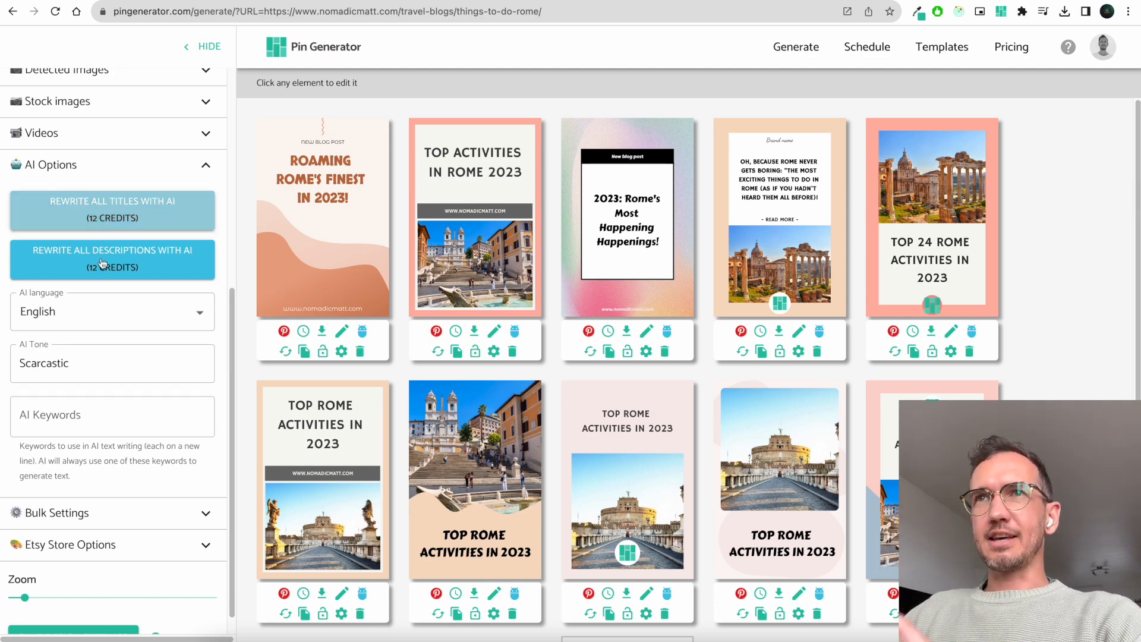
pyautogui.click(131, 416)
pyautogui.write('rome')
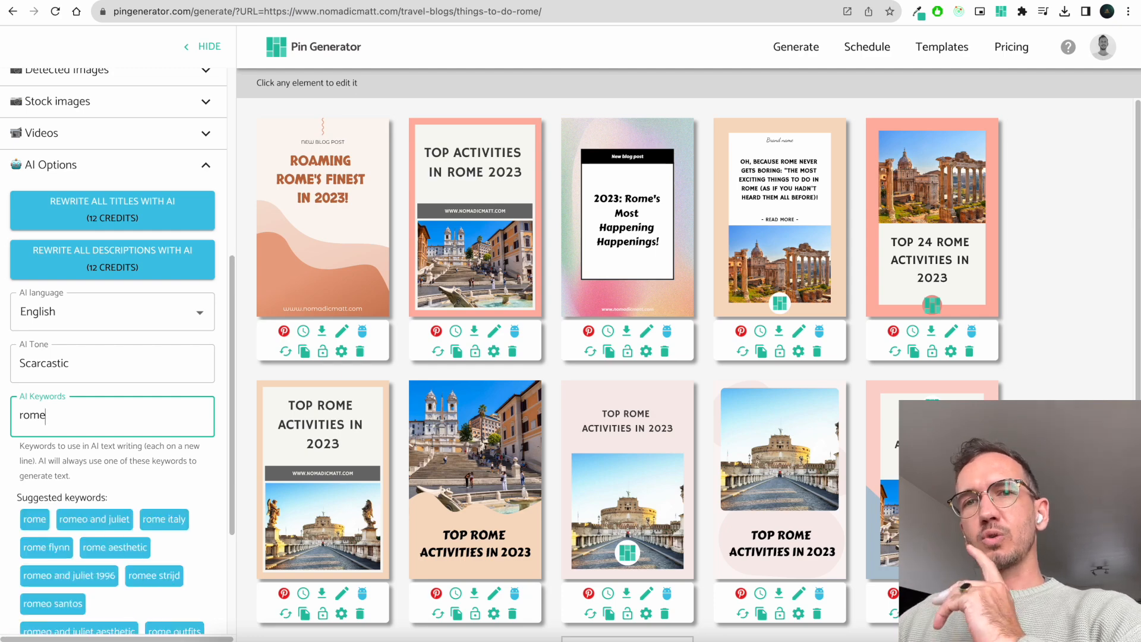
pyautogui.scroll(-2, 113, 350)
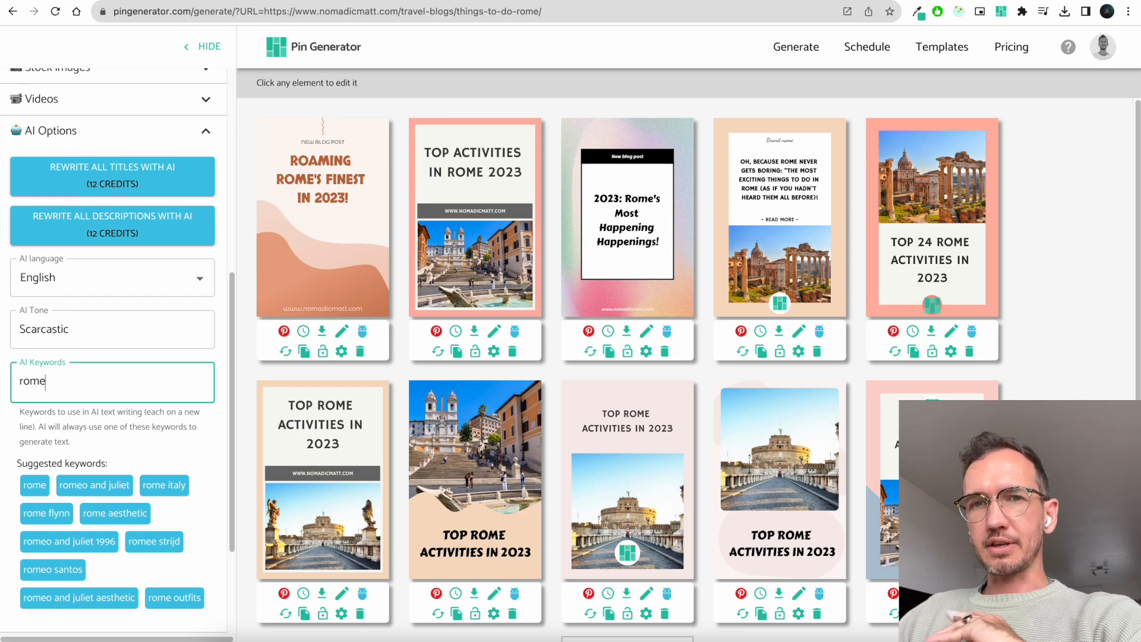
pyautogui.scroll(-2, 136, 441)
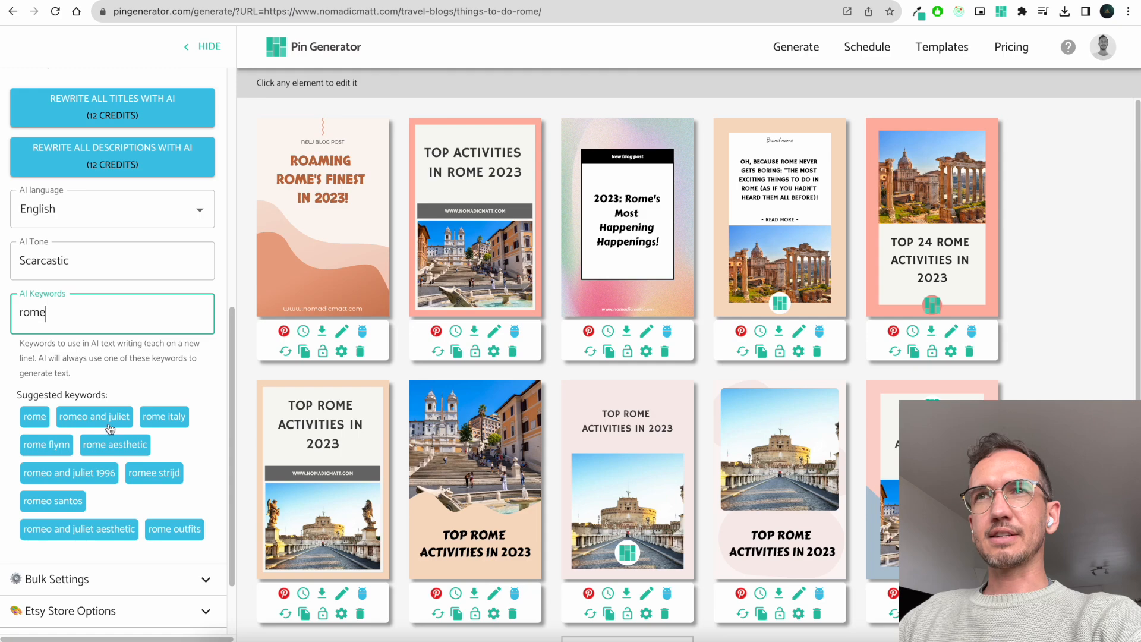
pyautogui.click(26, 420)
pyautogui.click(177, 437)
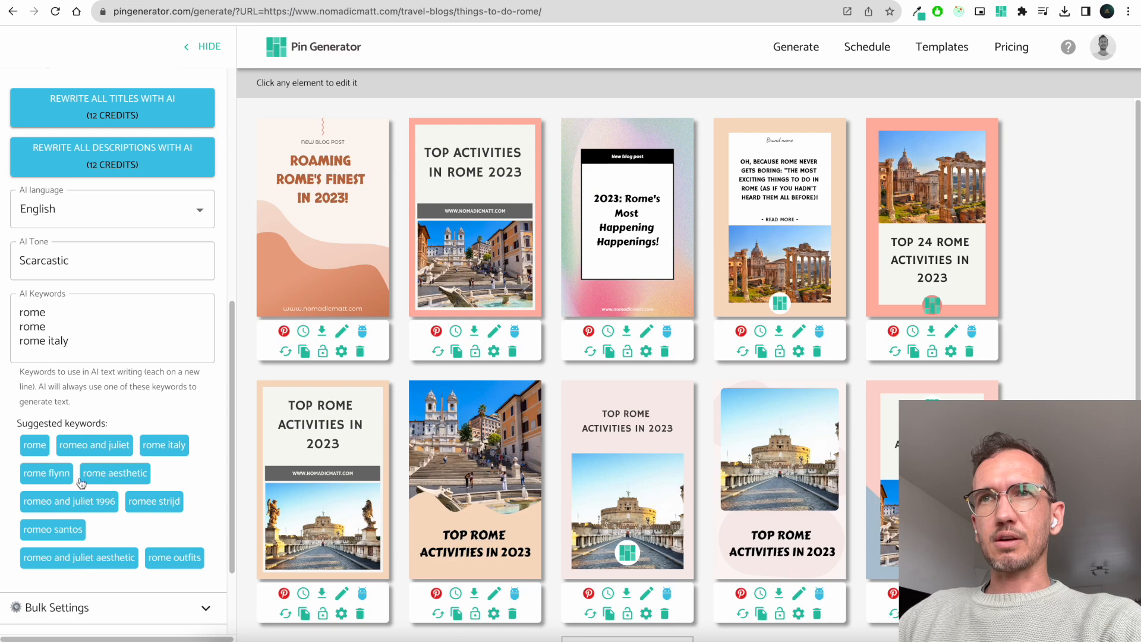
pyautogui.click(128, 476)
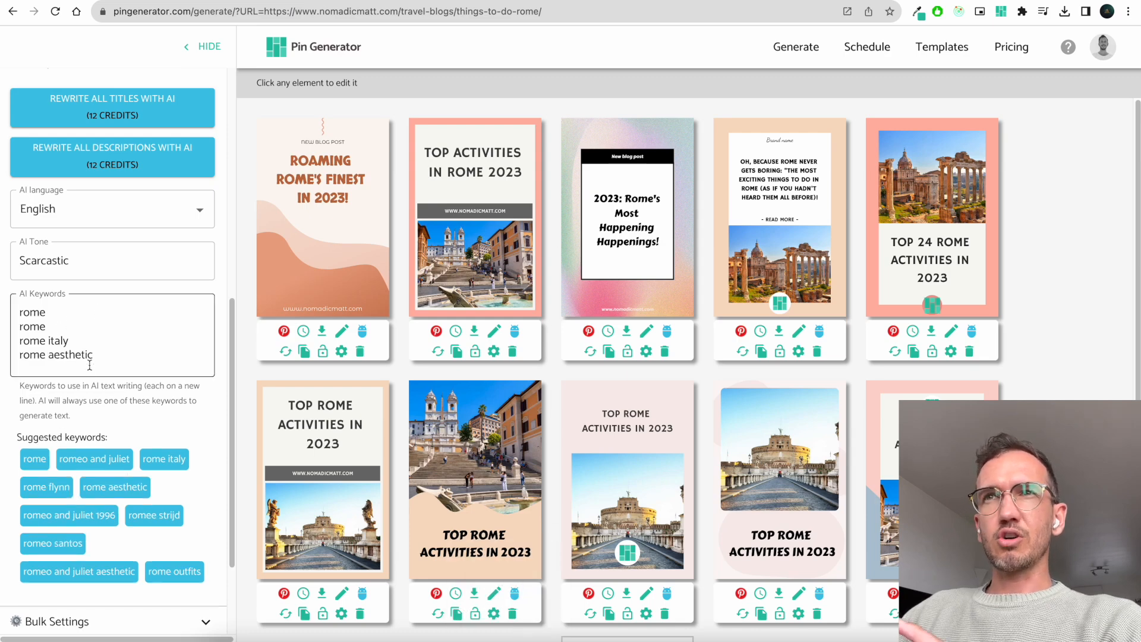
# Step: Remove the duplicate "rome" line from the AI keywords
pyautogui.click(53, 326)
pyautogui.press('BackSpace')
pyautogui.press('BackSpace')
pyautogui.press('BackSpace')
pyautogui.press('BackSpace')
pyautogui.press('BackSpace')
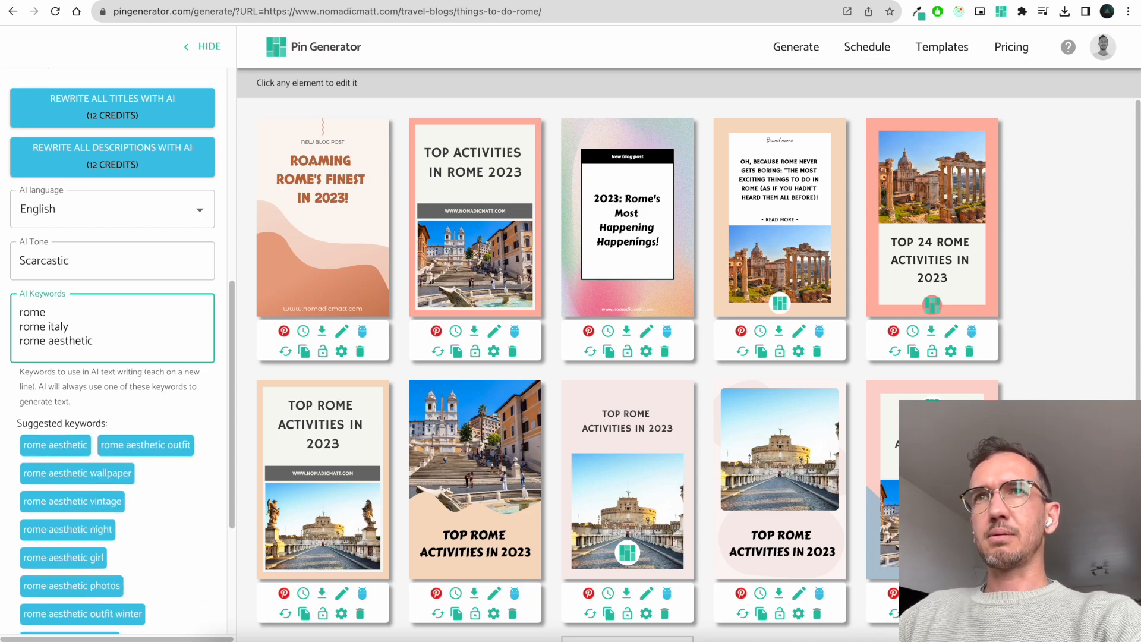
# Step: Enter "Collos" on a new line of the AI keywords and add the suggested keyword colloseum
pyautogui.press('Return')
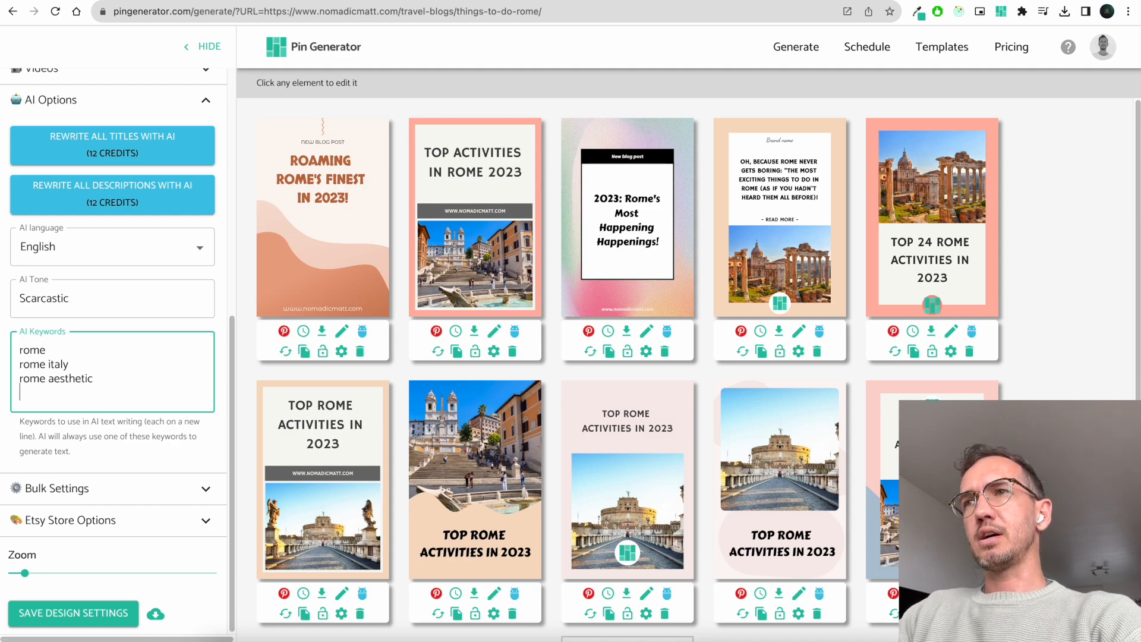
pyautogui.write('Coll')
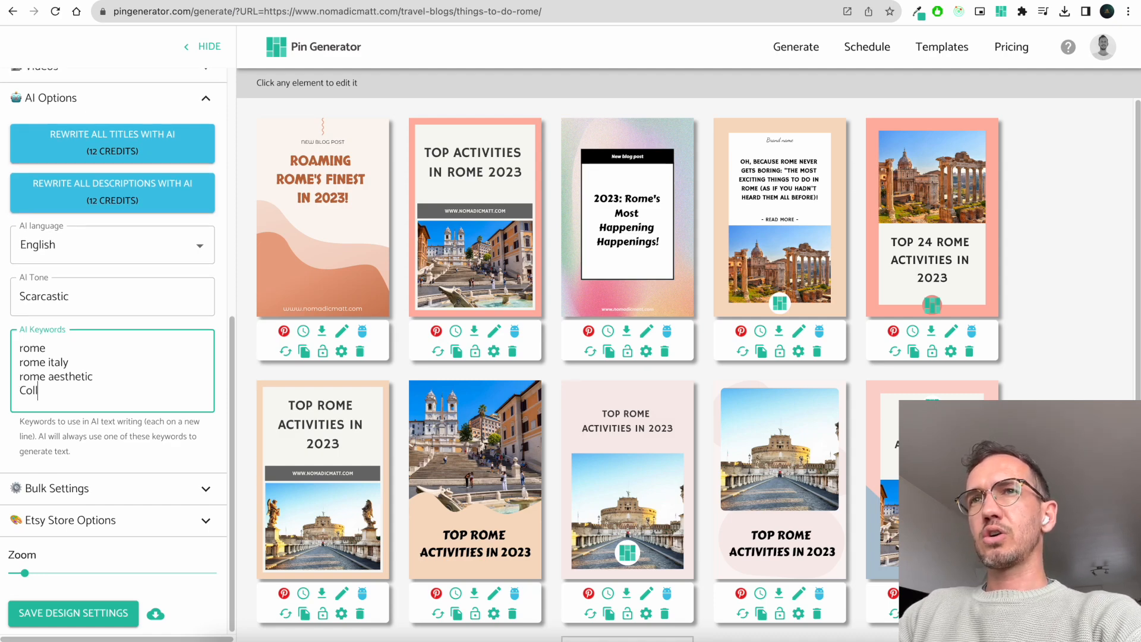
pyautogui.write('u')
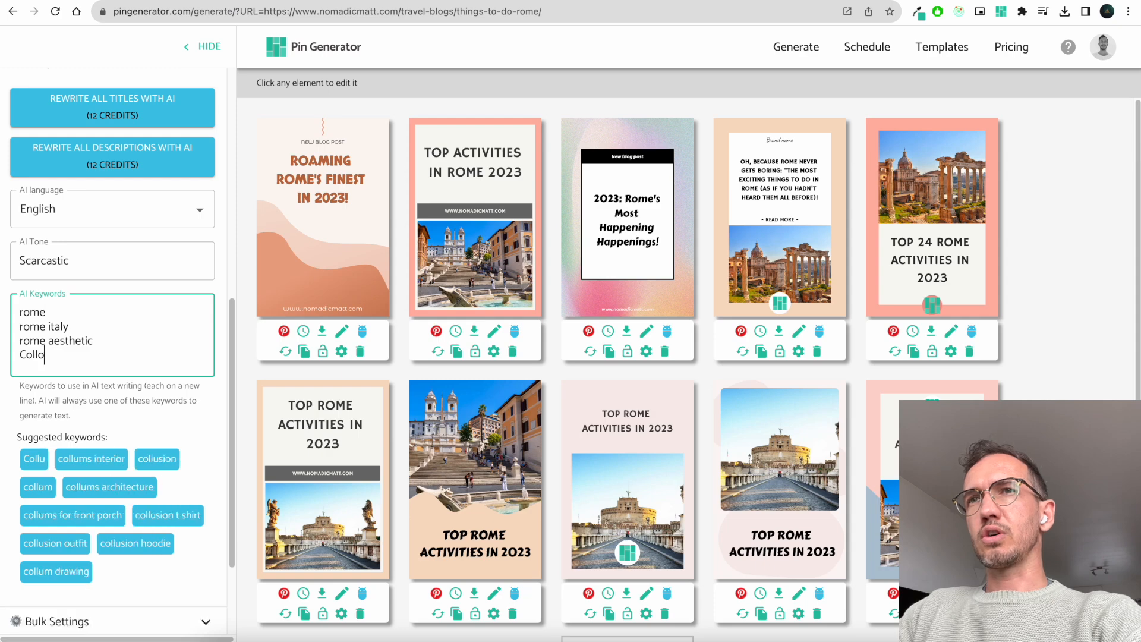
pyautogui.write('s')
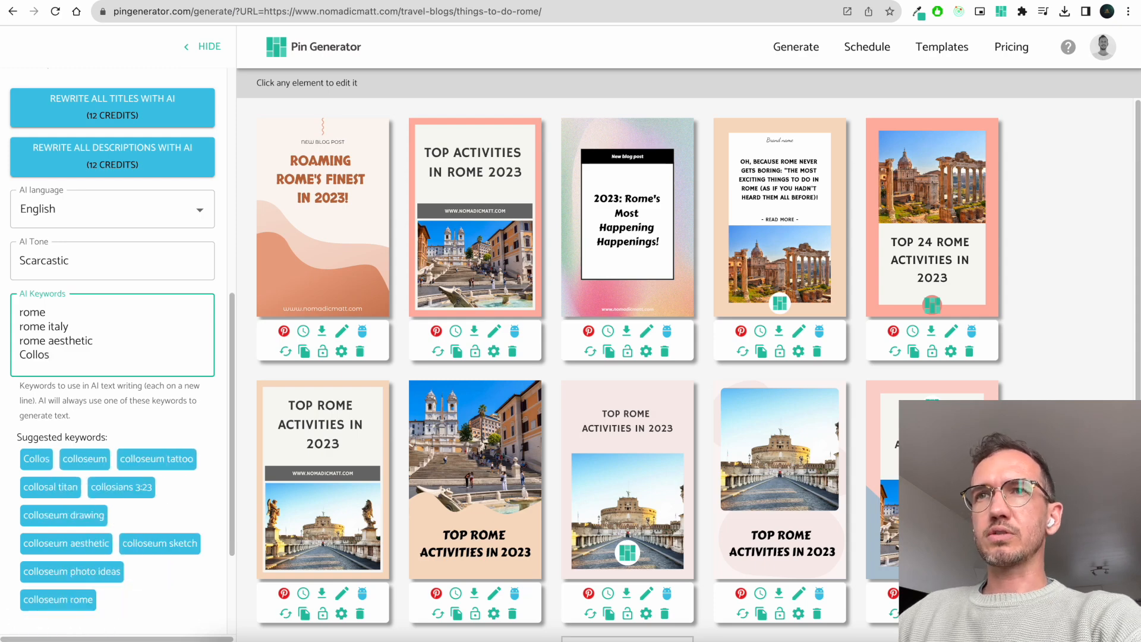
pyautogui.click(95, 464)
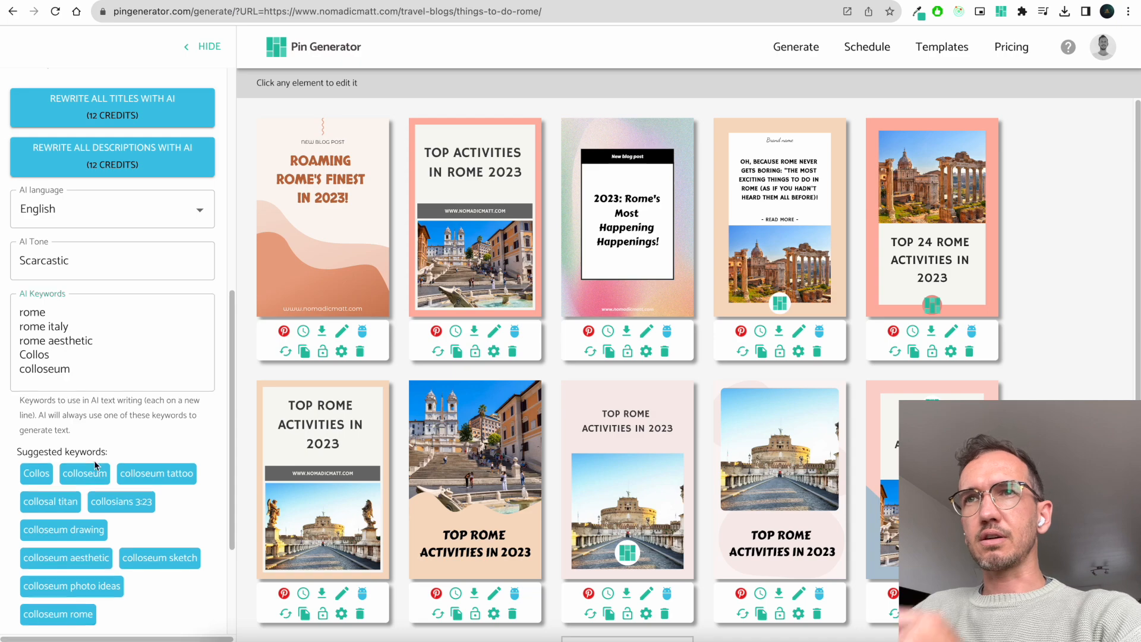
# Step: Enter "italy" on a new line of the AI keywords and add the suggested keyword italy aesthetic
pyautogui.click(101, 365)
pyautogui.press('Return')
pyautogui.write('italy')
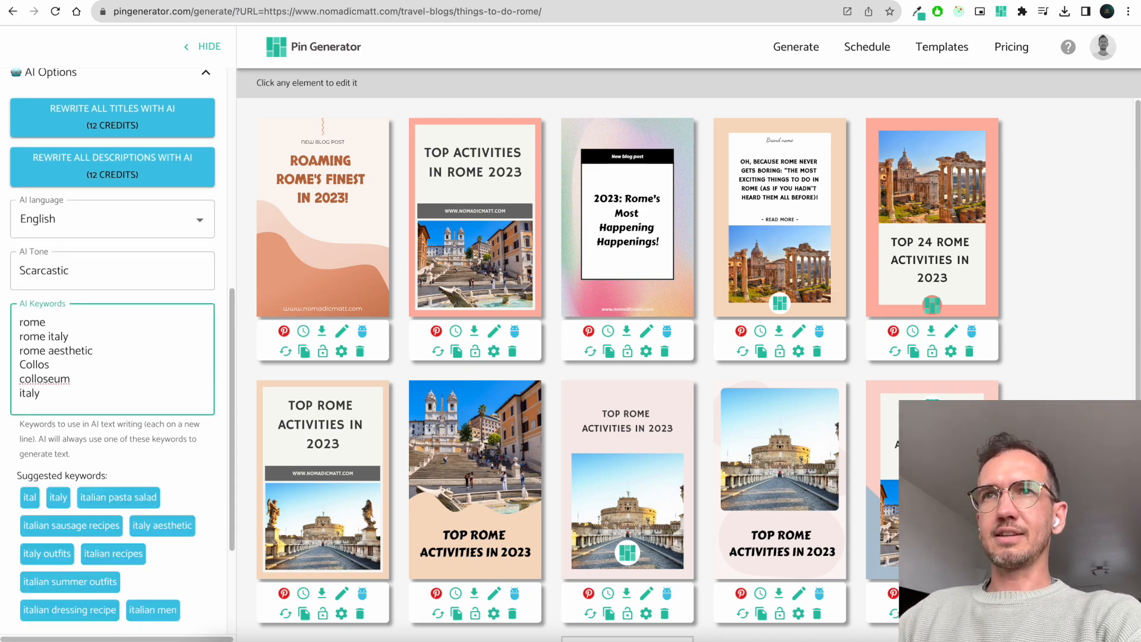
pyautogui.click(102, 483)
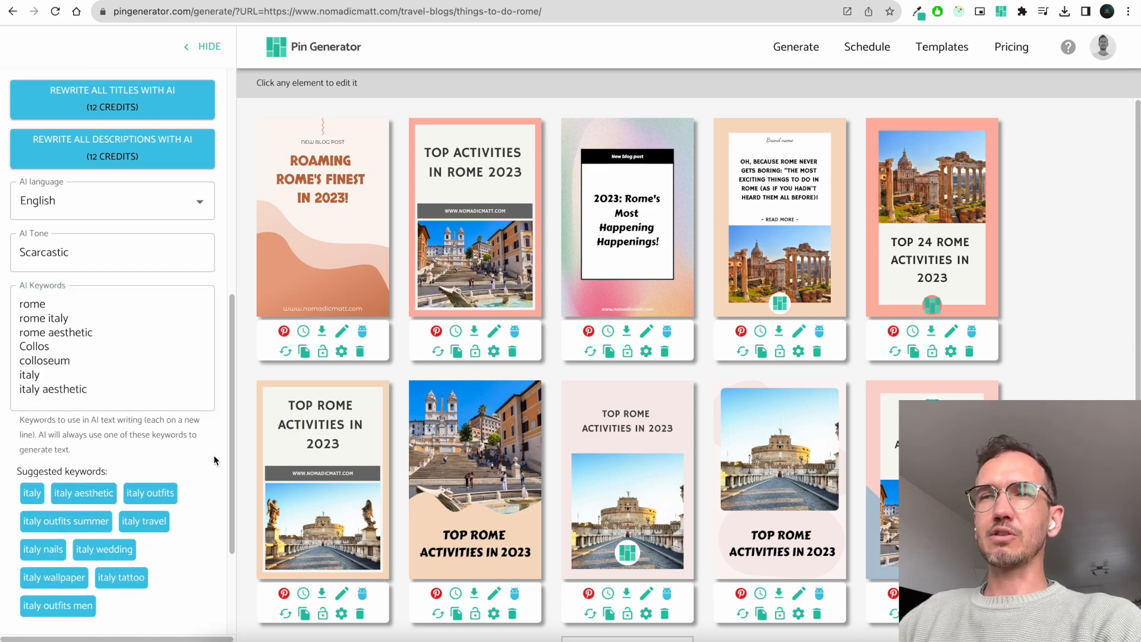
# Step: Rewrite the third pin's title with AI using the entered keywords
pyautogui.scroll(-1, 213, 440)
pyautogui.scroll(2, 202, 425)
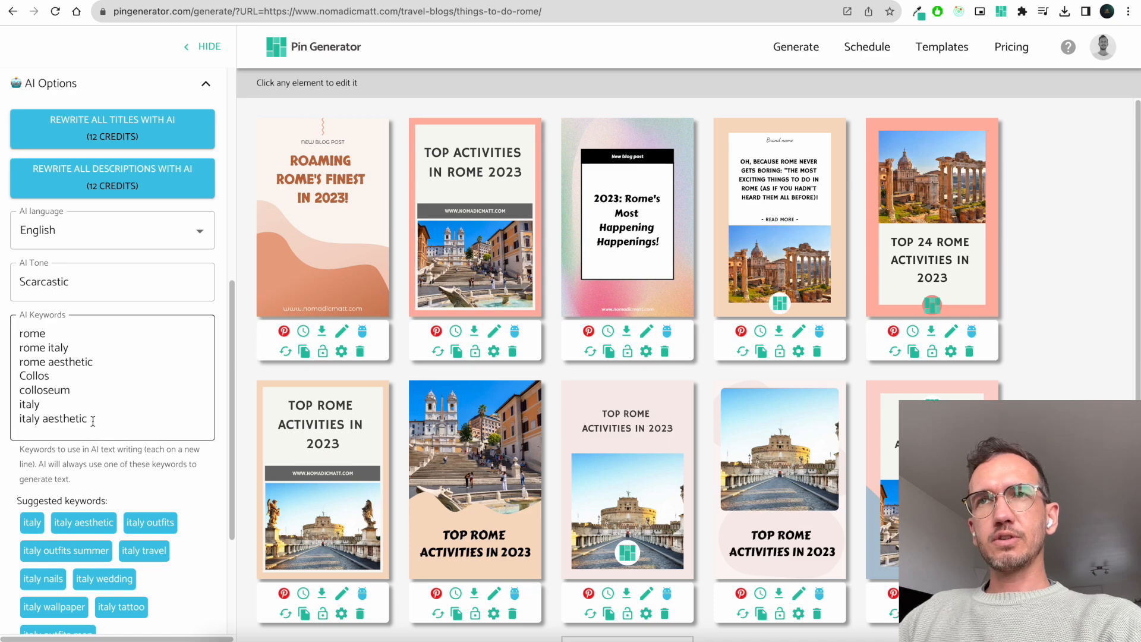
pyautogui.click(667, 331)
pyautogui.click(672, 331)
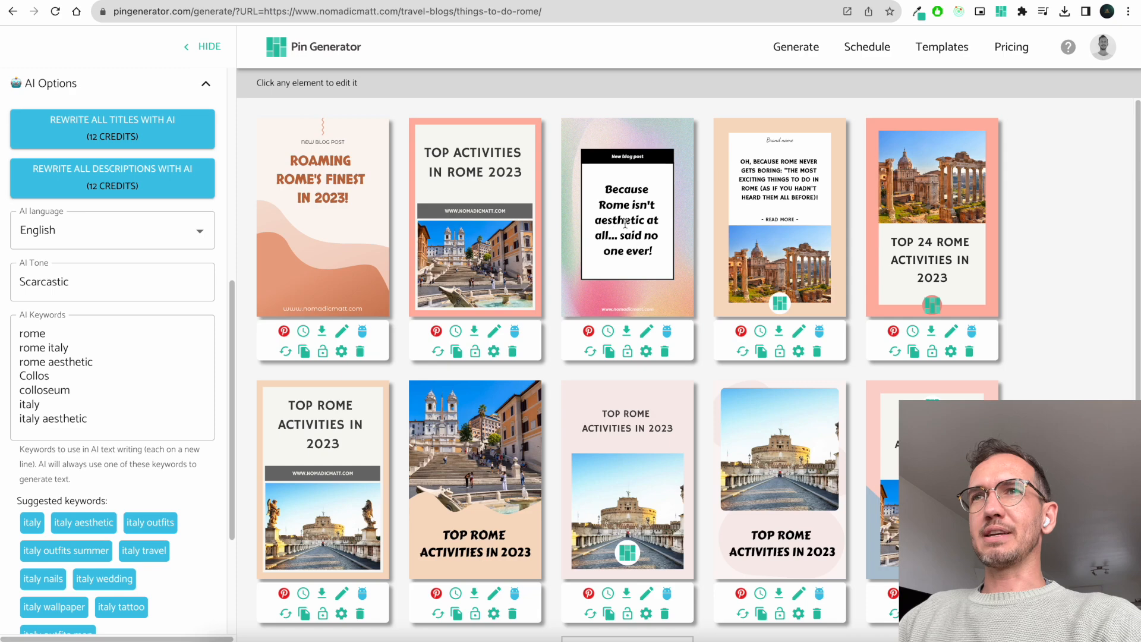
pyautogui.click(515, 329)
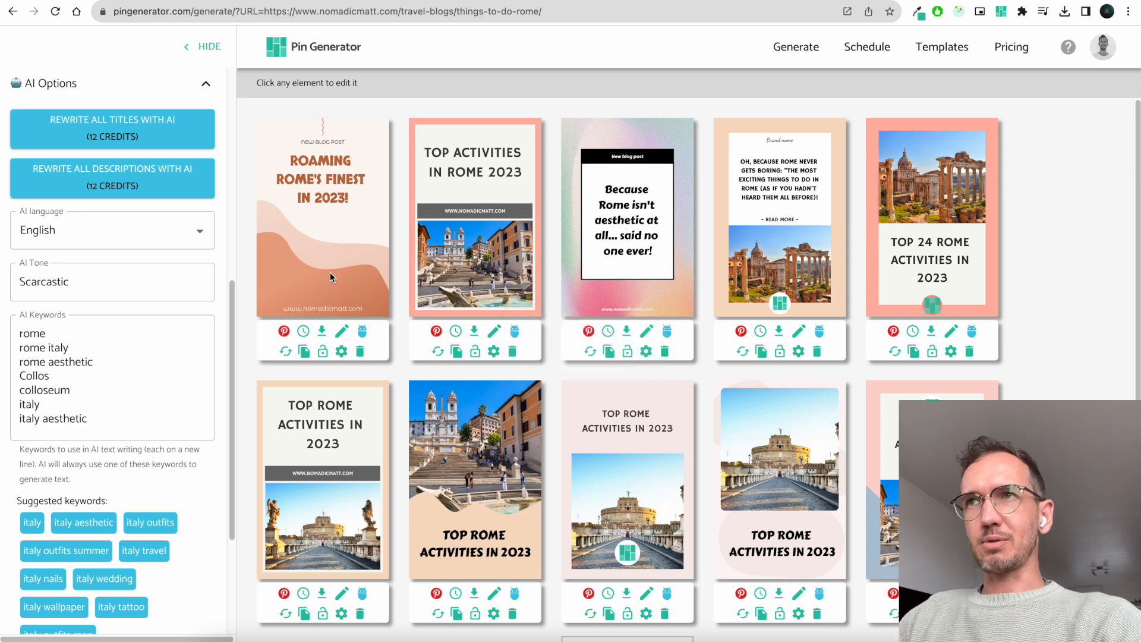
# Step: Set the AI tone to Neutral and rewrite the titles of the third and fifth pins with AI
pyautogui.click(111, 280)
pyautogui.press('super+a')
pyautogui.write('Neutral')
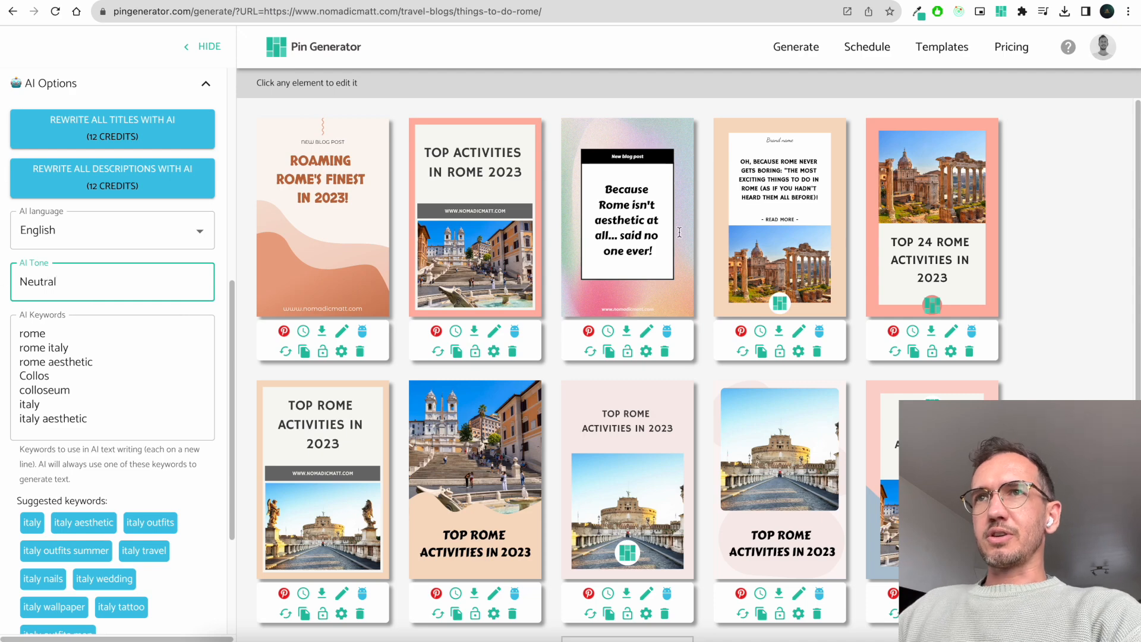
pyautogui.click(668, 332)
pyautogui.click(677, 333)
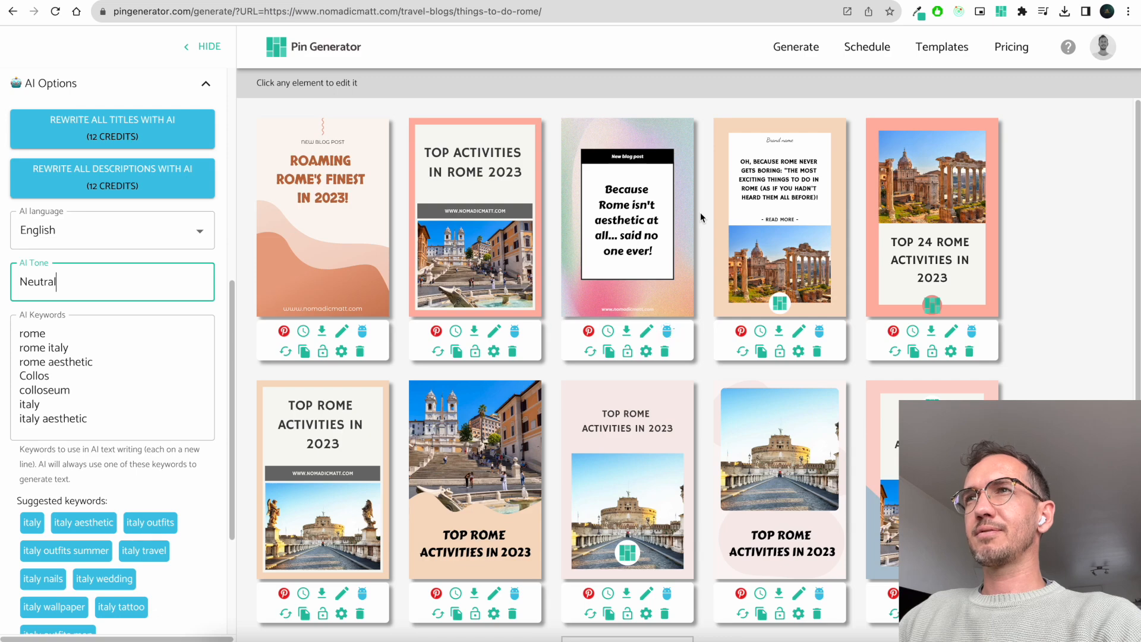
pyautogui.click(245, 346)
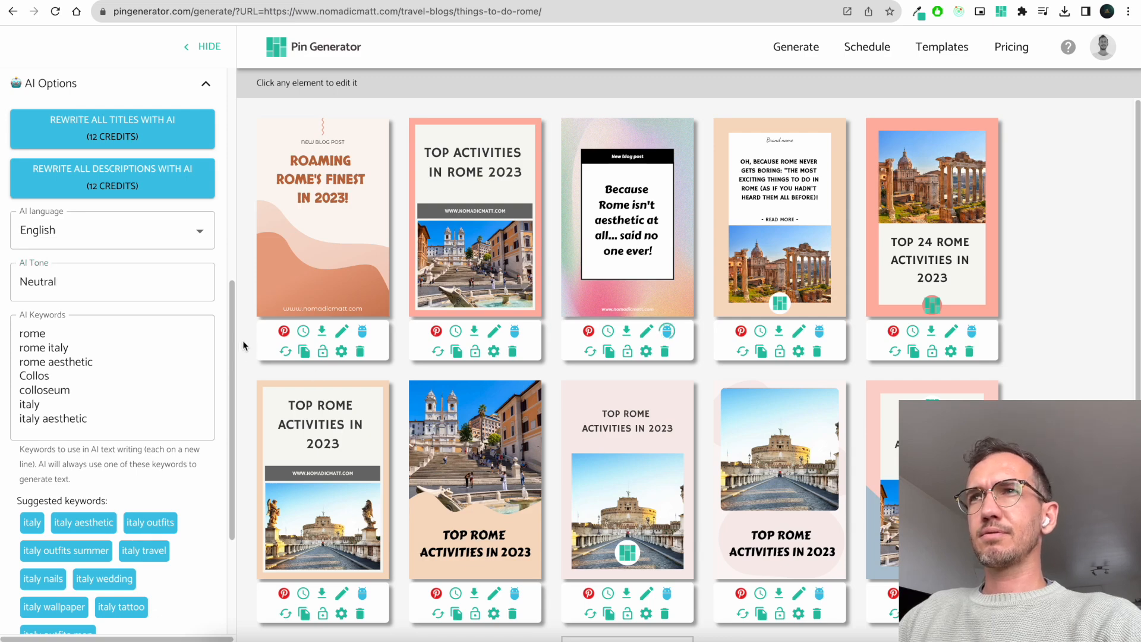
pyautogui.click(971, 332)
pyautogui.click(1037, 328)
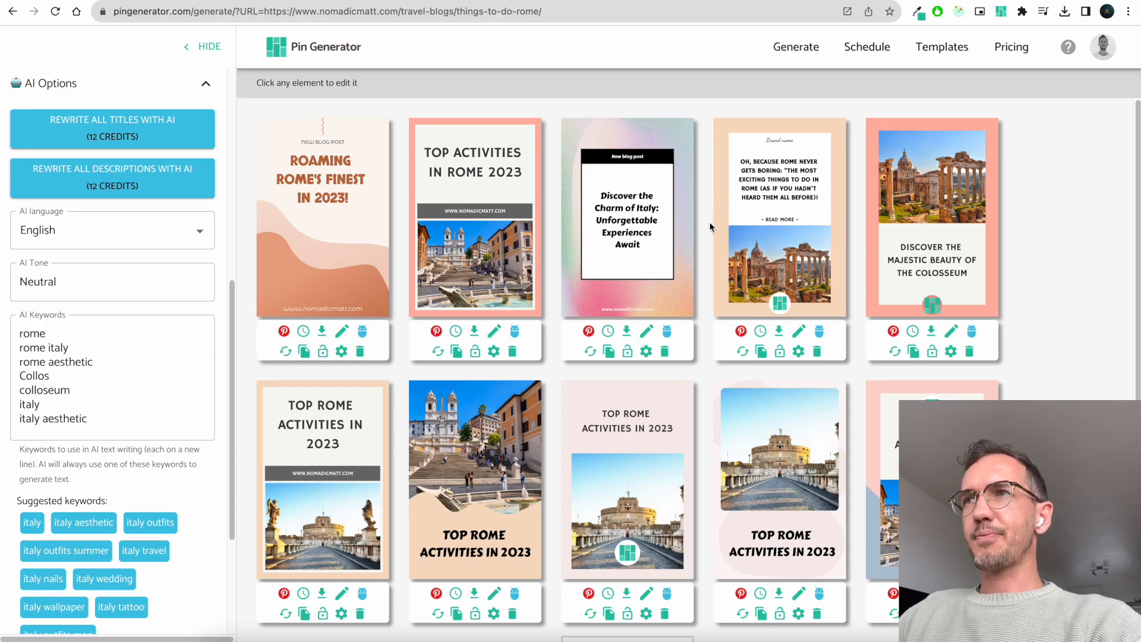
# Step: Write a new description for the third pin with AI, check it for the entered keywords, and discard the pin's changes
pyautogui.click(647, 330)
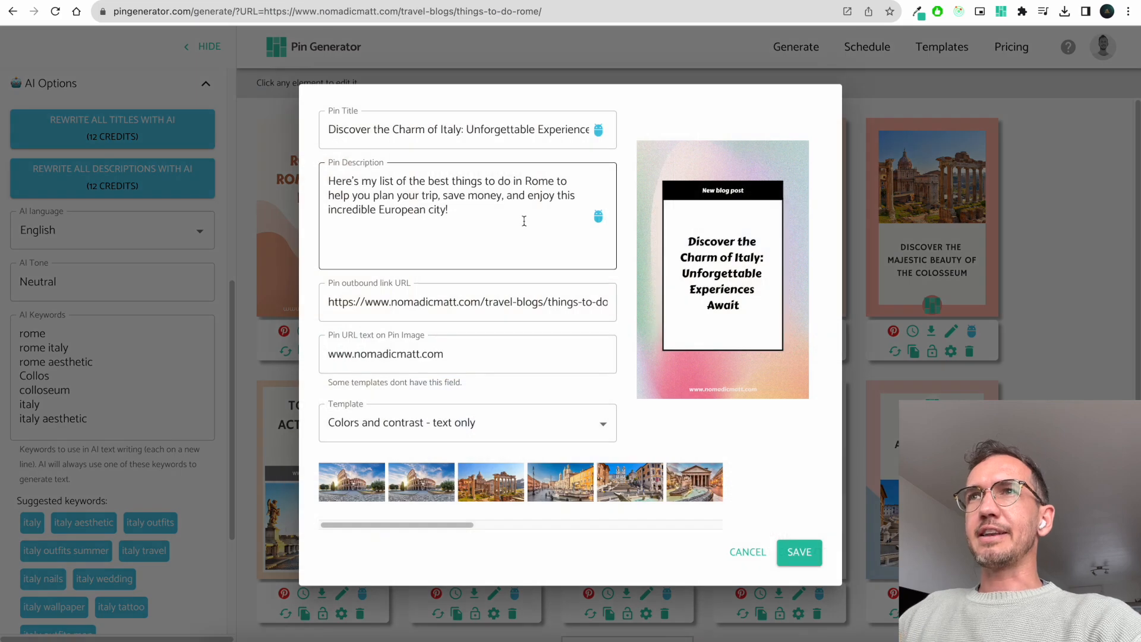
pyautogui.click(525, 221)
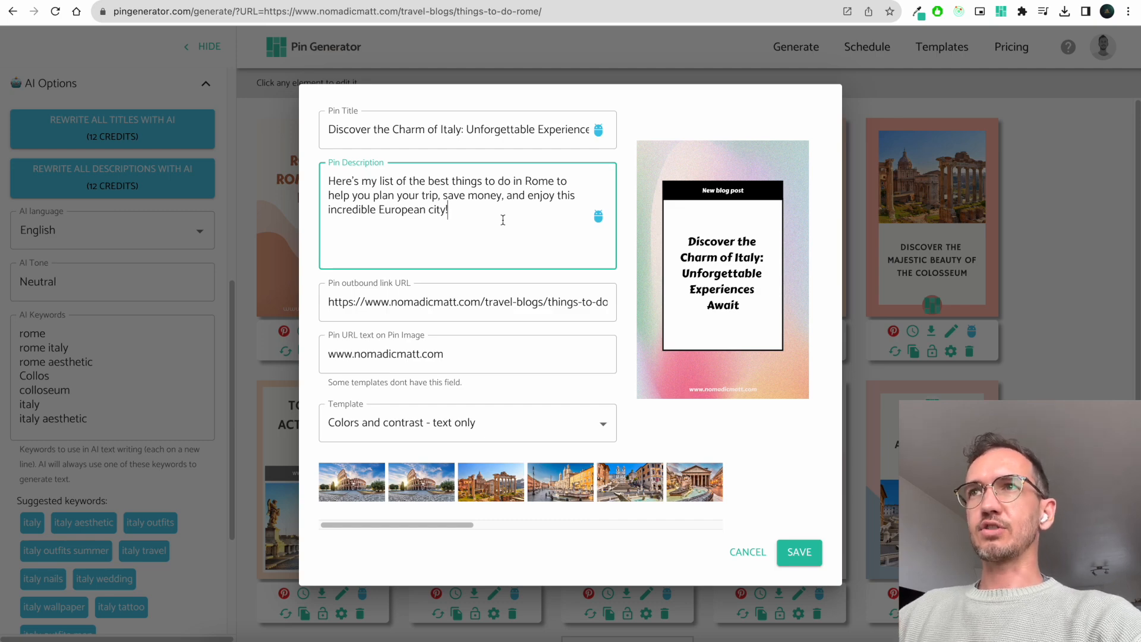
pyautogui.click(598, 216)
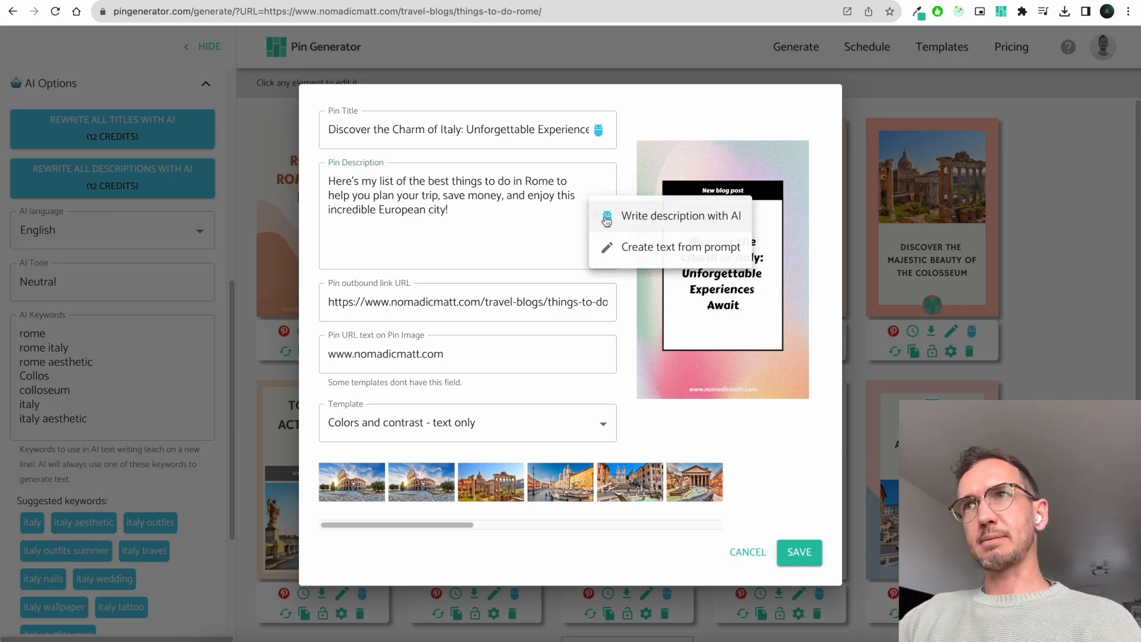
pyautogui.click(666, 216)
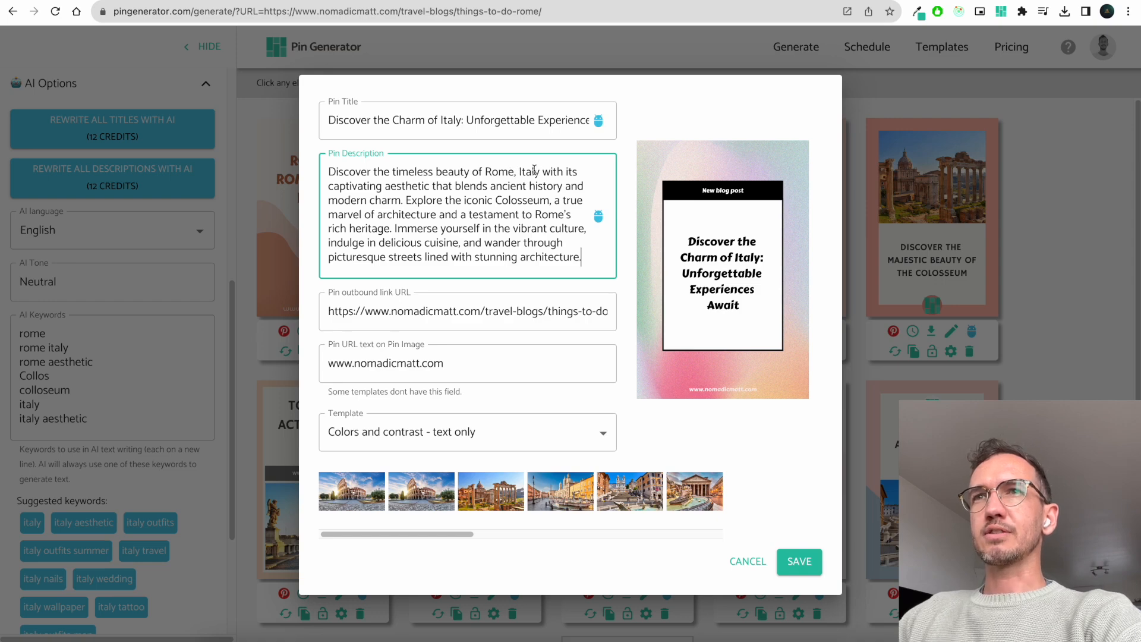
pyautogui.doubleClick(510, 199)
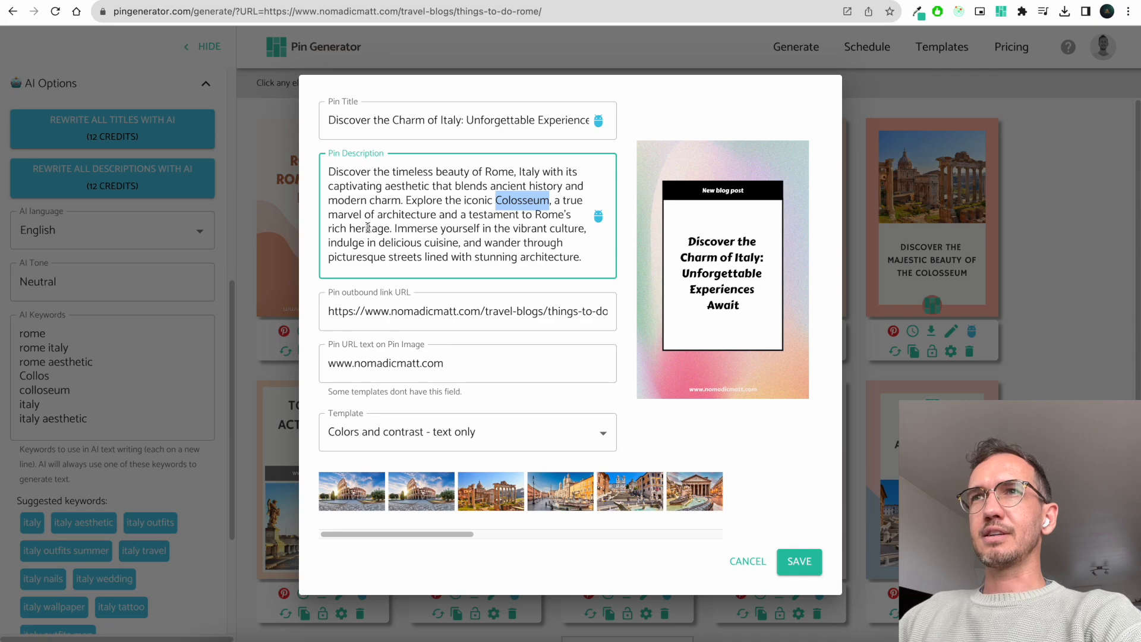
pyautogui.doubleClick(390, 187)
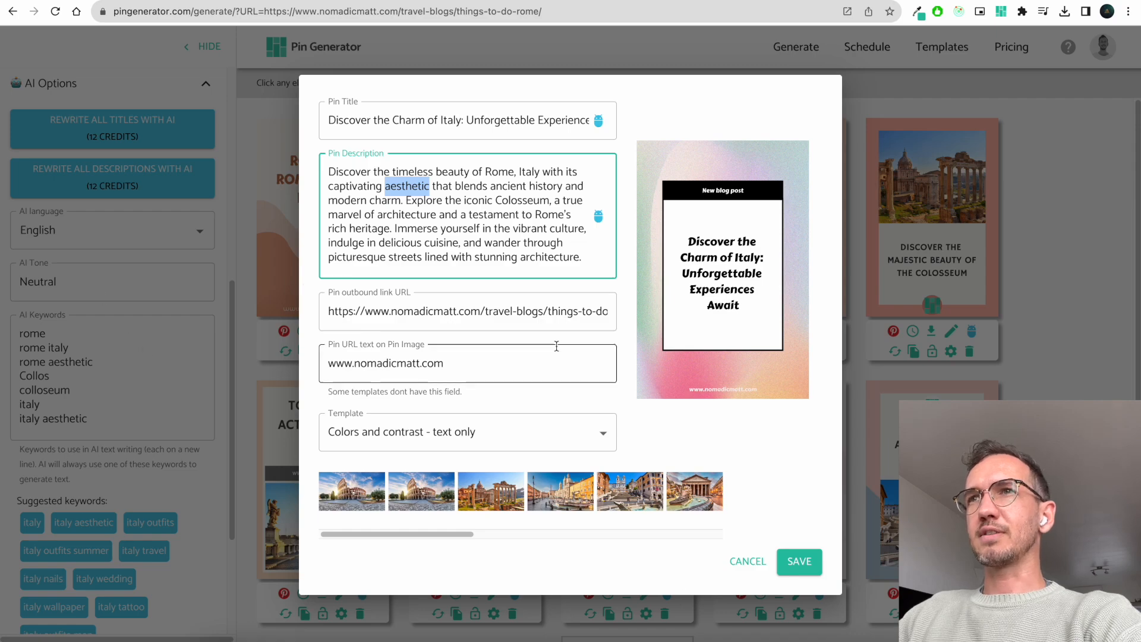
pyautogui.click(748, 563)
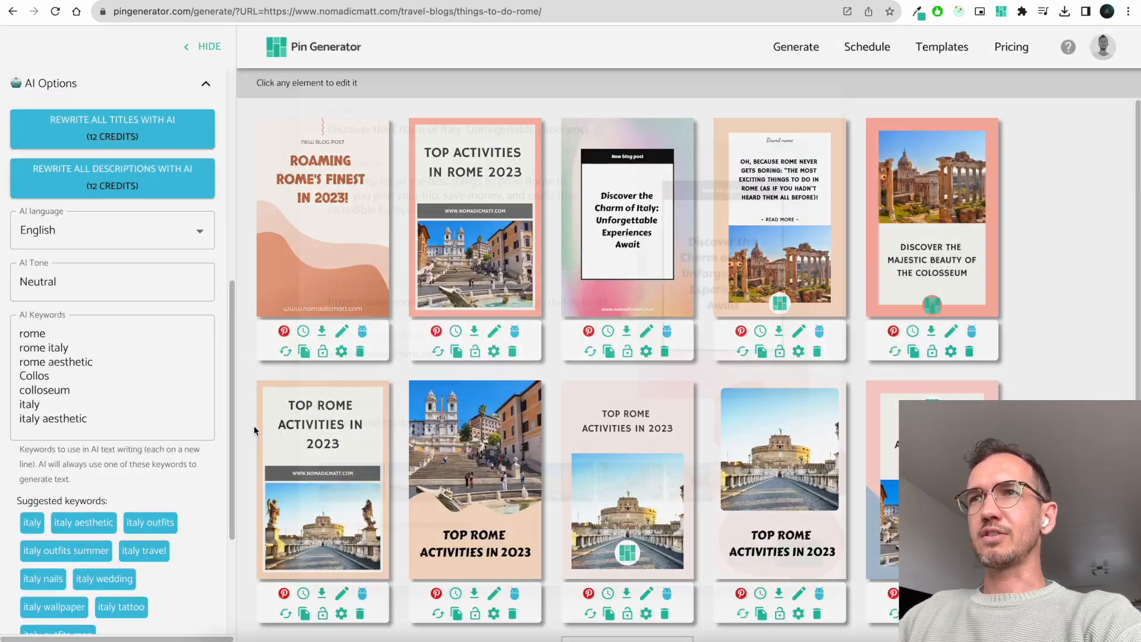
# Step: Remove the misspelled keyword "Collos" and its line from the AI keywords
pyautogui.click(96, 375)
pyautogui.press('BackSpace')
pyautogui.press('BackSpace')
pyautogui.press('BackSpace')
pyautogui.press('BackSpace')
pyautogui.press('BackSpace')
pyautogui.press('BackSpace')
pyautogui.press('BackSpace')
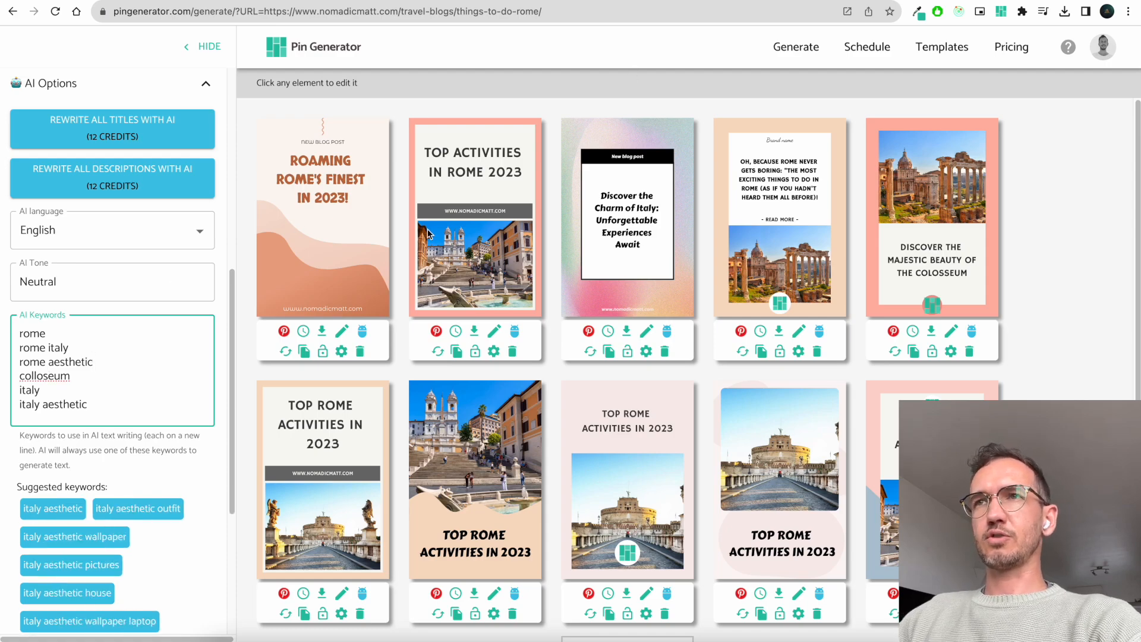
# Step: Collapse the AI options and set the Etsy store name to MyStoreName in the Etsy store options
pyautogui.click(398, 279)
pyautogui.scroll(4, 212, 223)
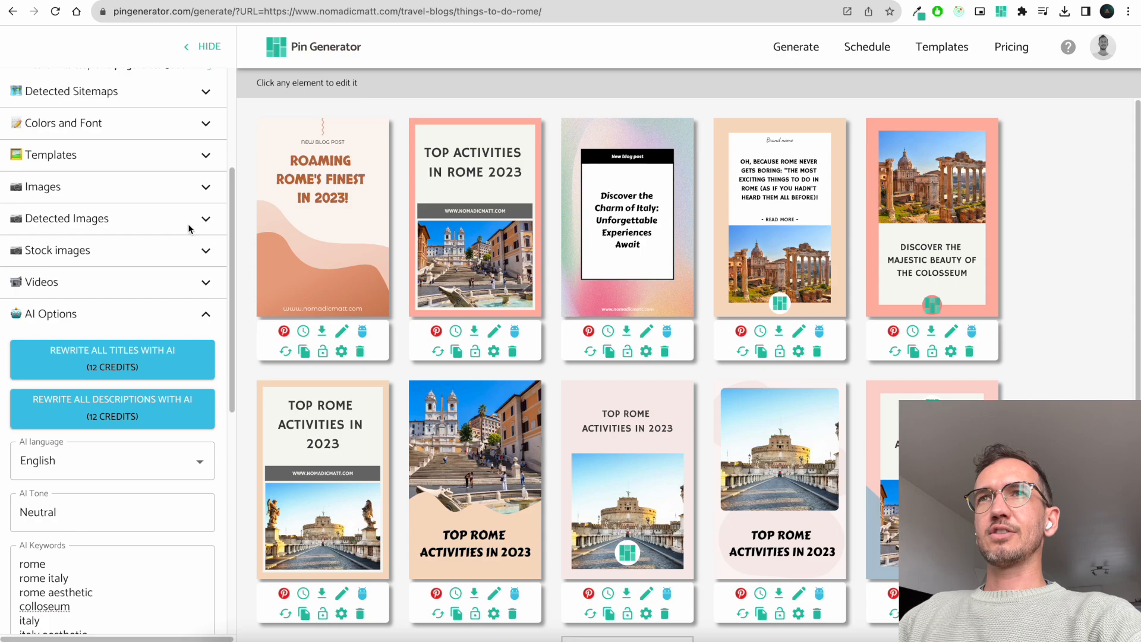
pyautogui.click(204, 314)
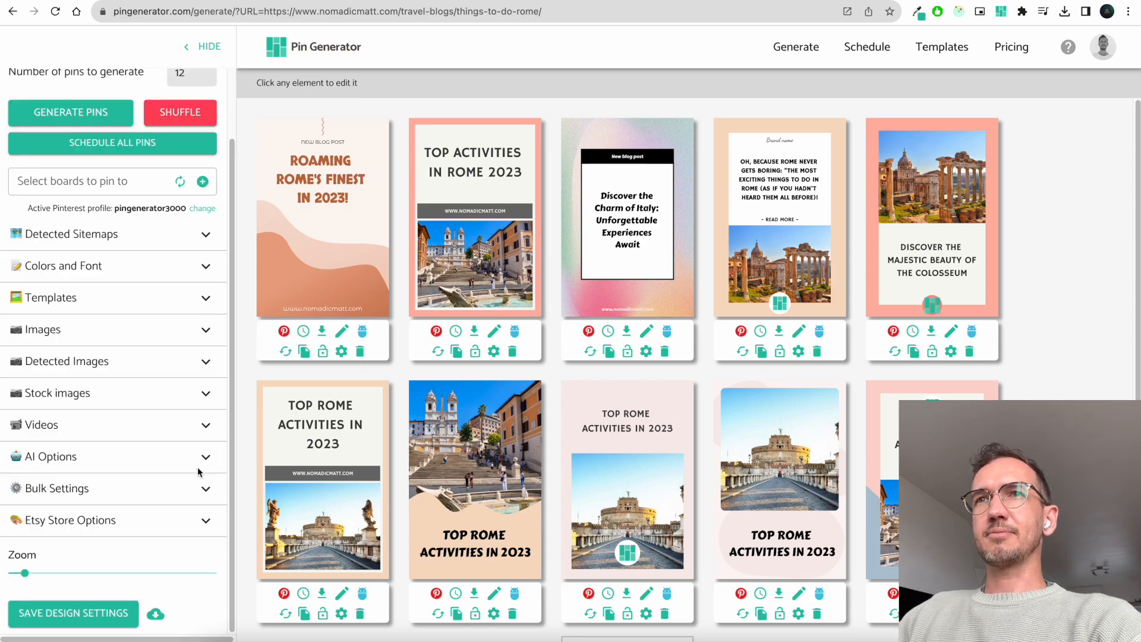
pyautogui.click(198, 525)
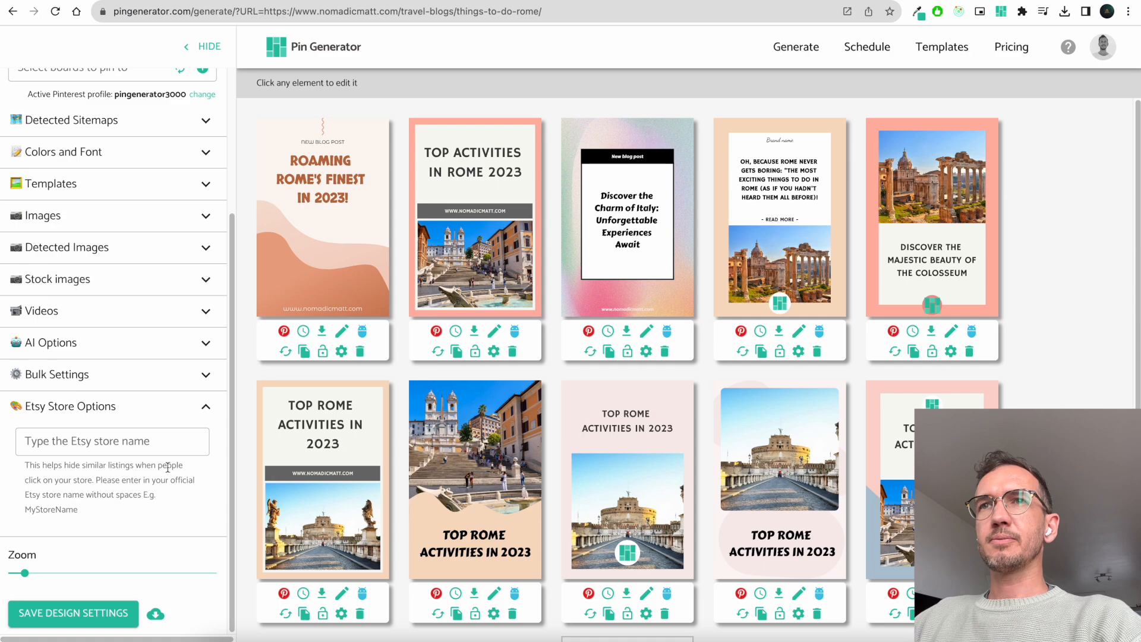
pyautogui.doubleClick(67, 509)
pyautogui.hotkey('ctrl', 'c')
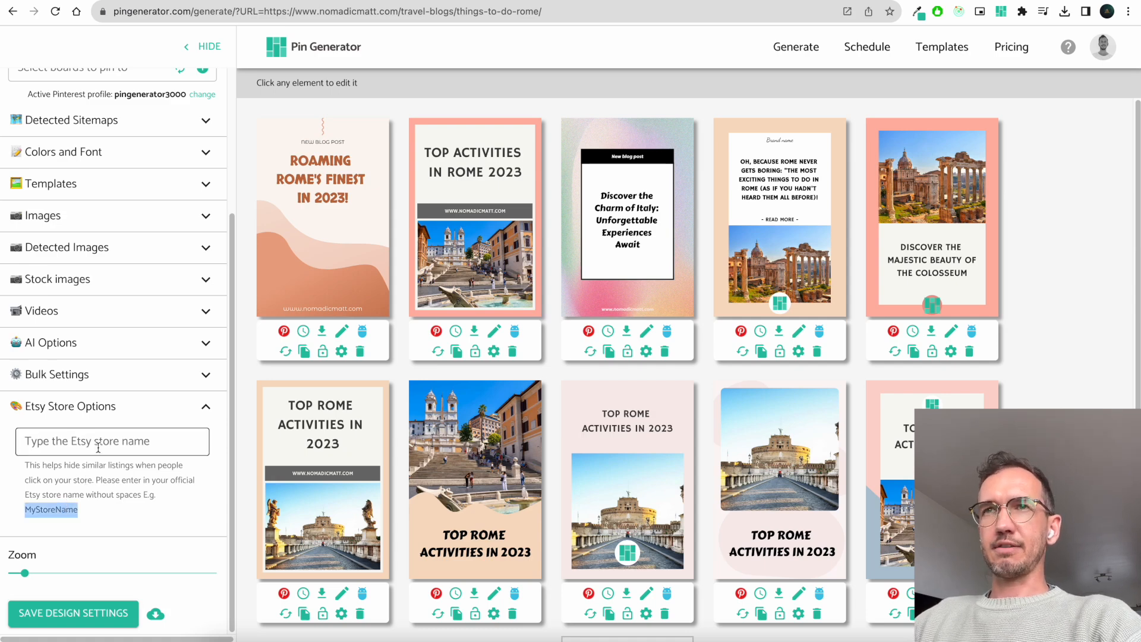
pyautogui.click(98, 450)
pyautogui.hotkey('ctrl', 'v')
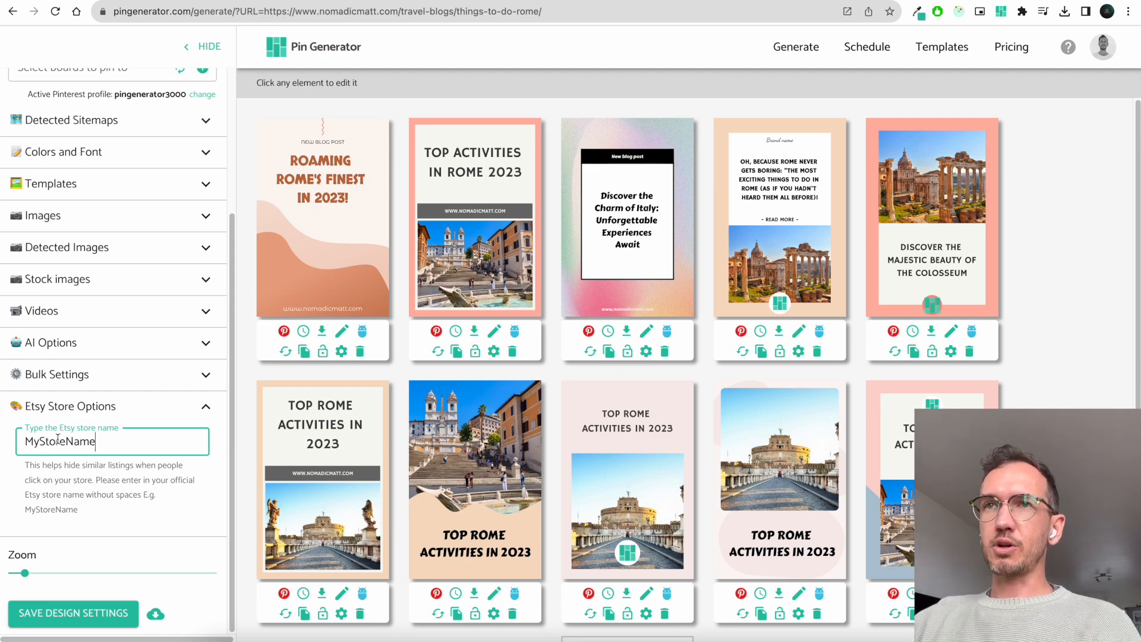
pyautogui.moveTo(95, 441); pyautogui.dragTo(21, 441)
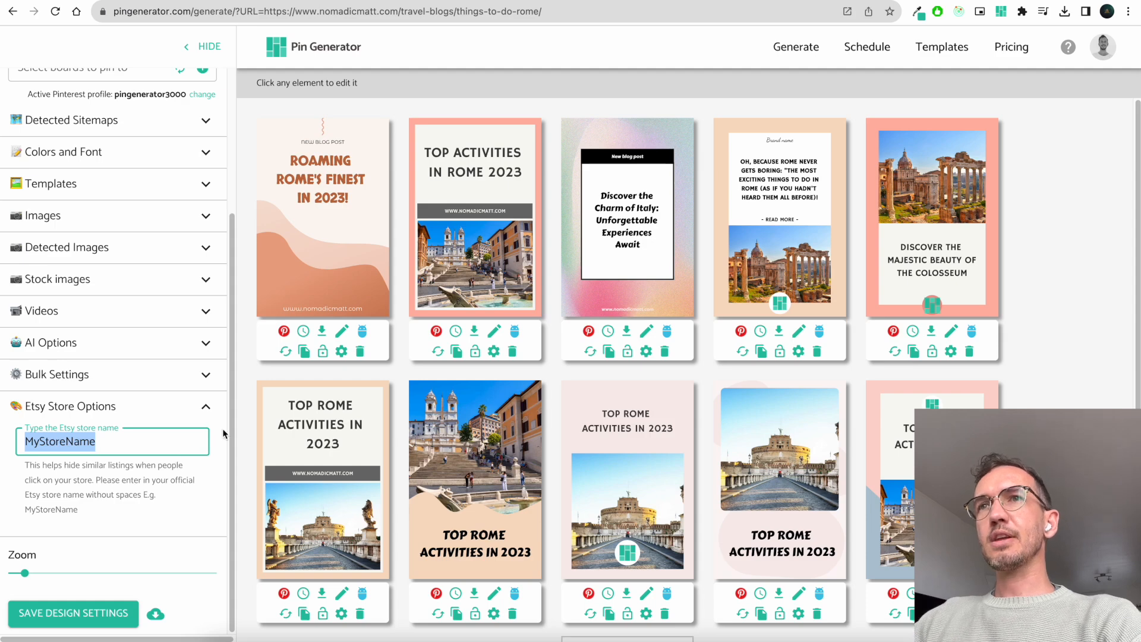
pyautogui.click(205, 406)
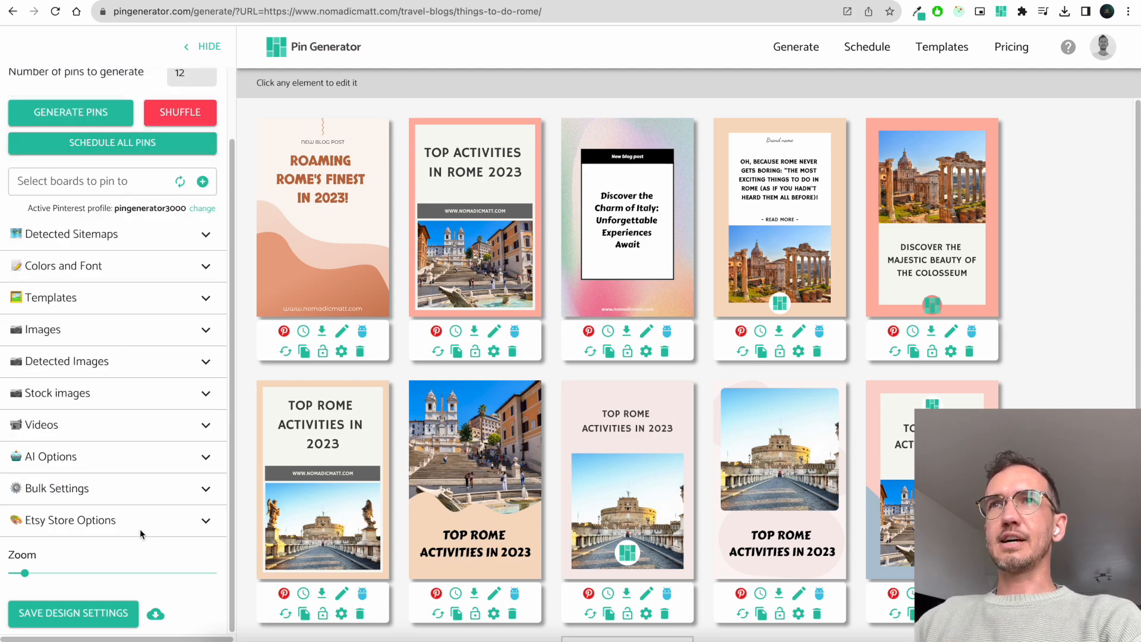
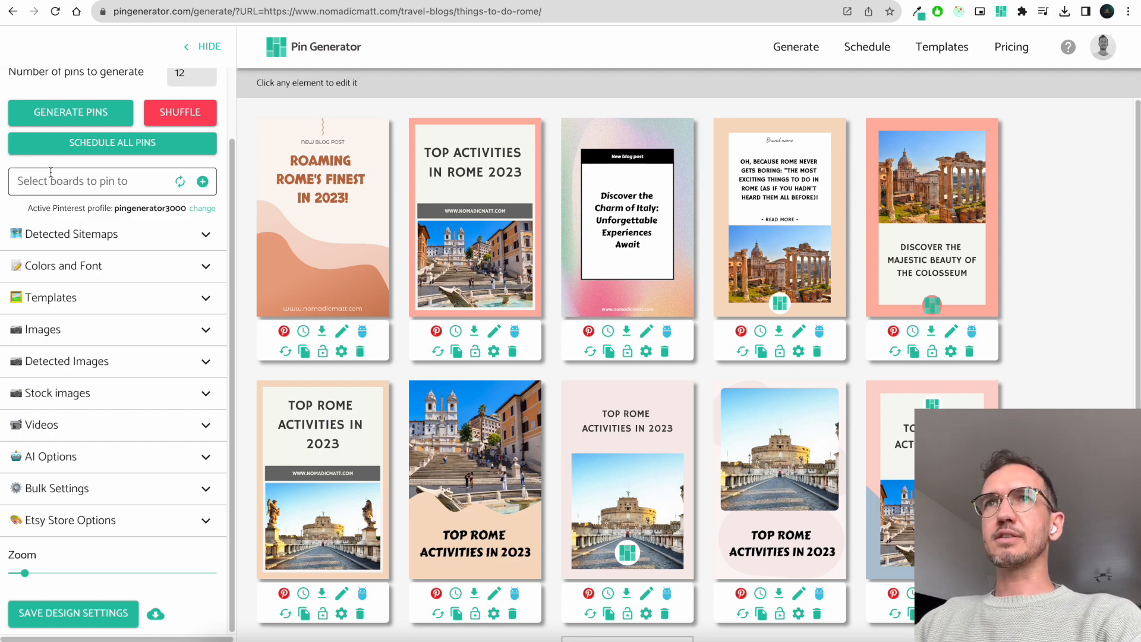
# Step: Refresh the list of Pinterest boards available to pin to
pyautogui.click(57, 178)
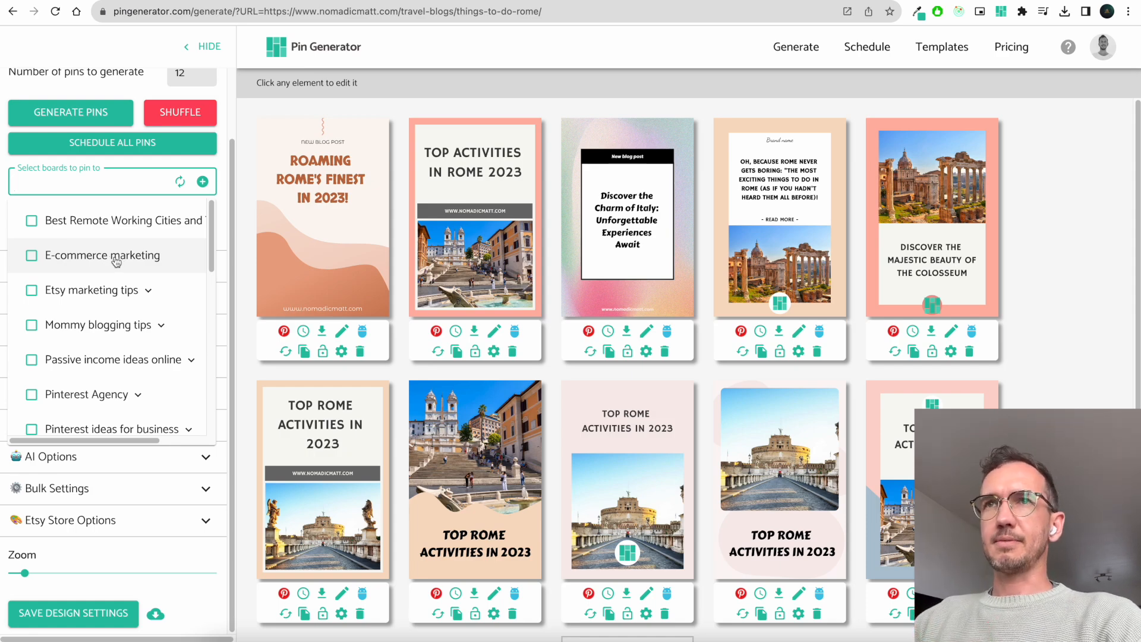
pyautogui.click(180, 182)
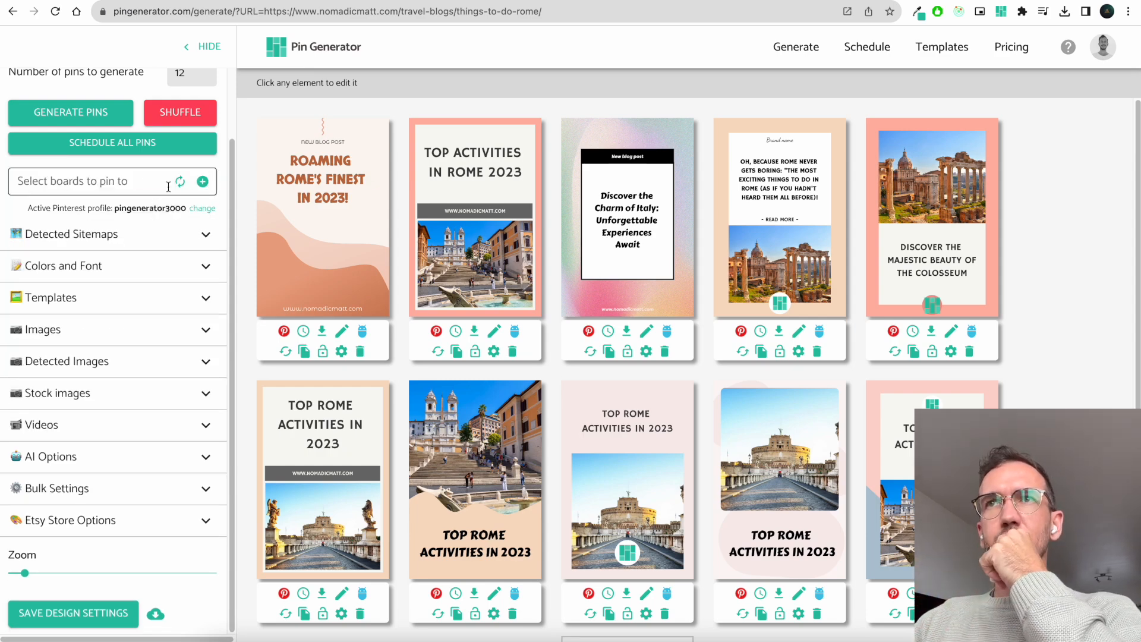
pyautogui.click(202, 182)
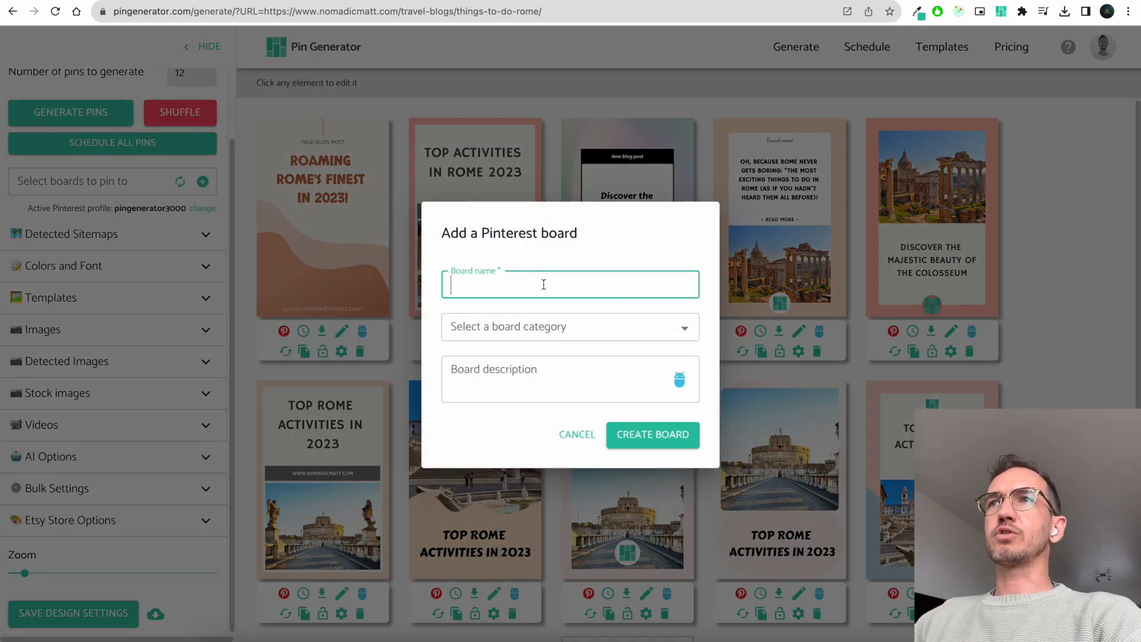
pyautogui.click(544, 285)
pyautogui.click(569, 263)
pyautogui.click(548, 288)
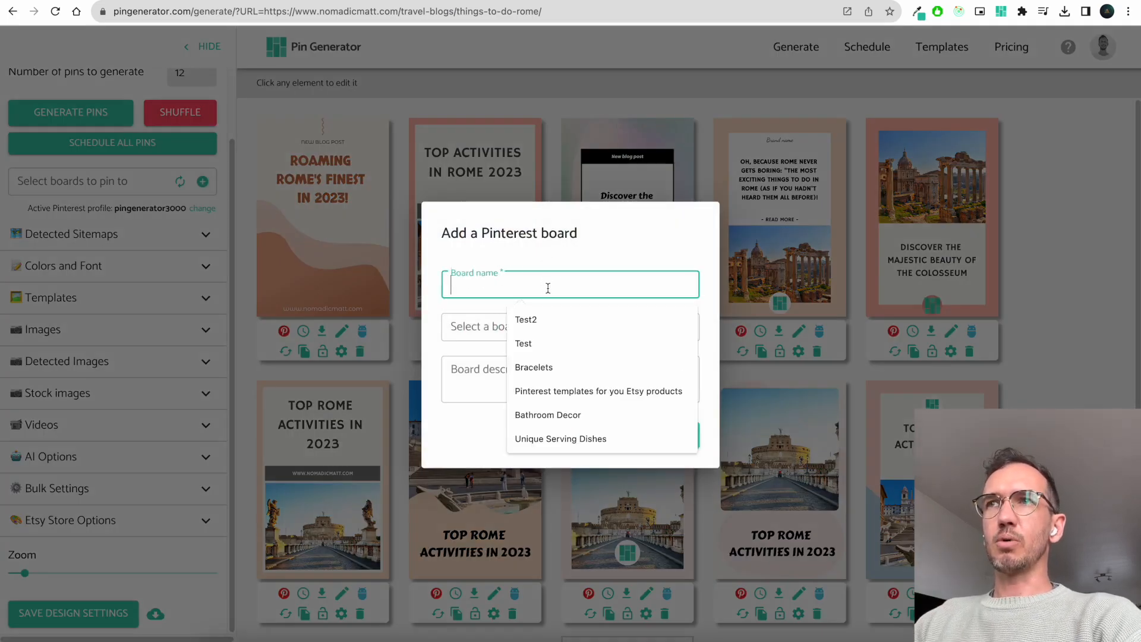
pyautogui.click(430, 314)
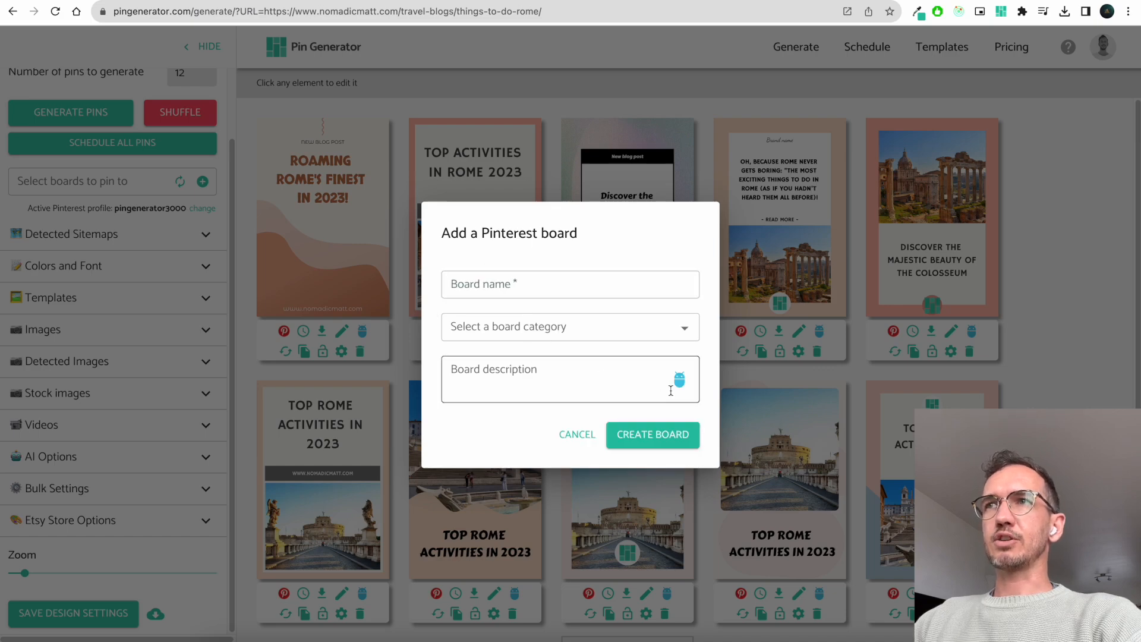
pyautogui.click(543, 373)
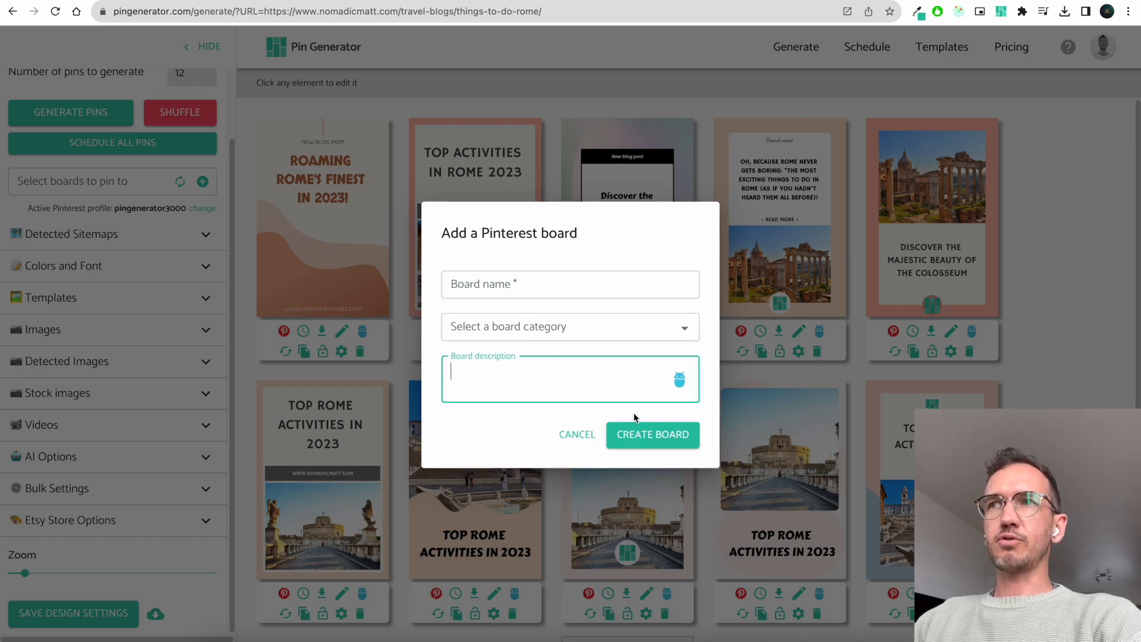
pyautogui.click(579, 434)
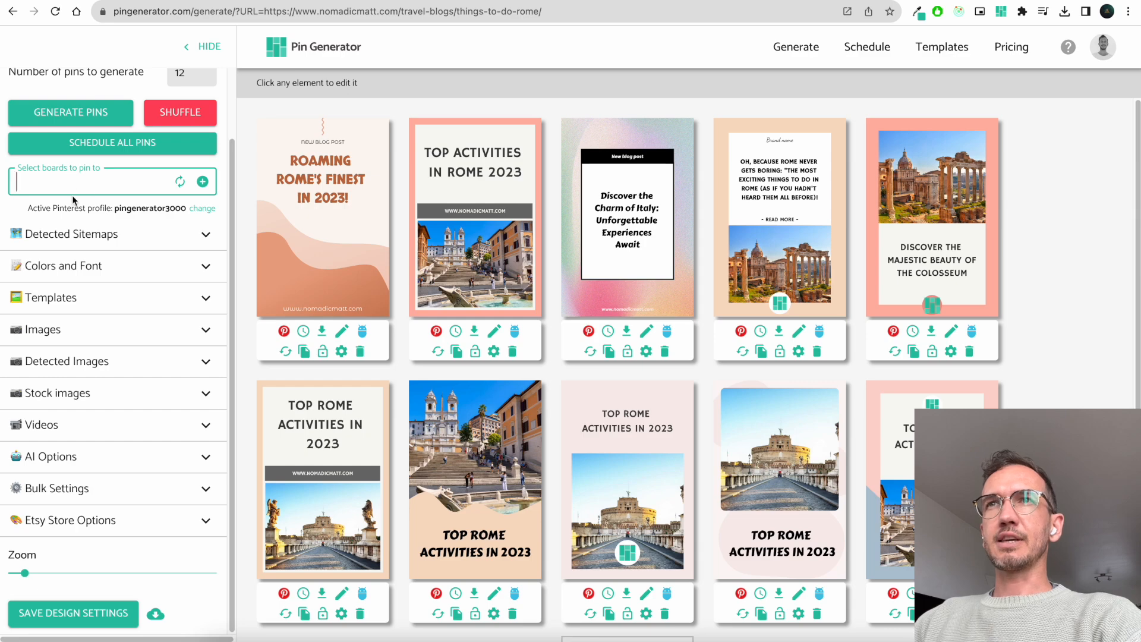
# Step: Select the boards E-commerce marketing, Etsy marketing tips and Mommy blogging tips as the boards to pin to
pyautogui.click(73, 187)
pyautogui.click(101, 256)
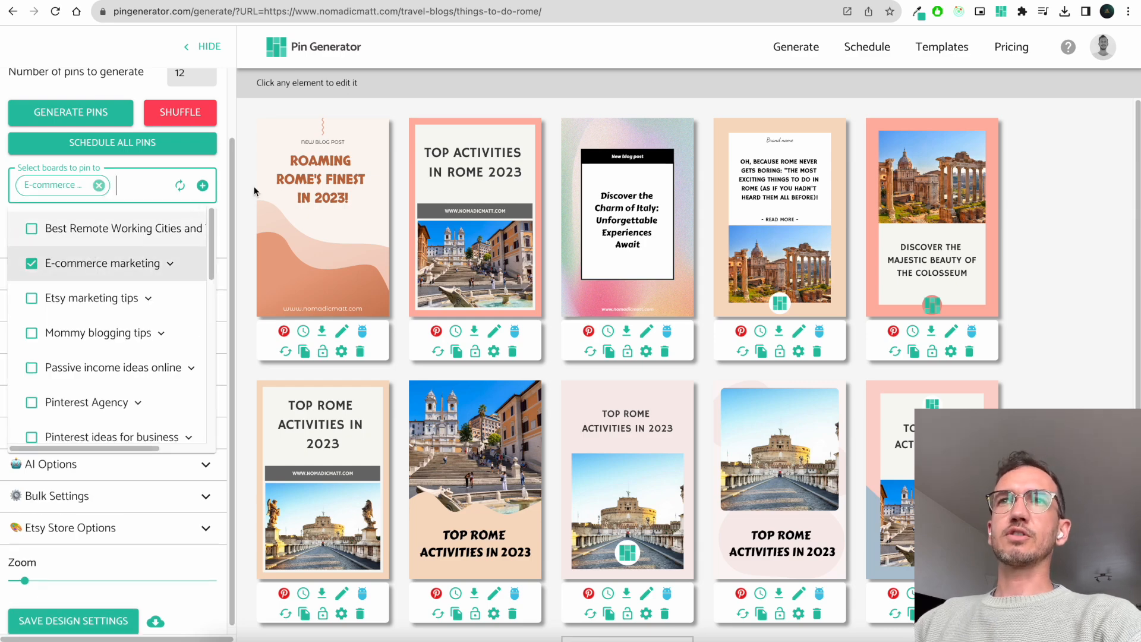
pyautogui.click(250, 243)
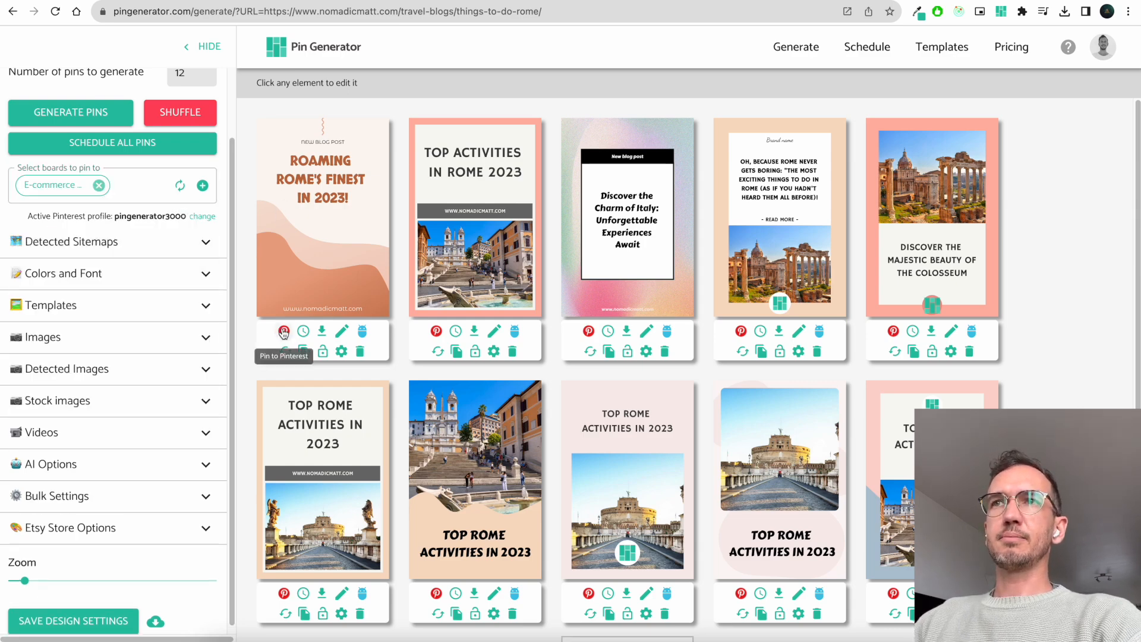
pyautogui.click(131, 187)
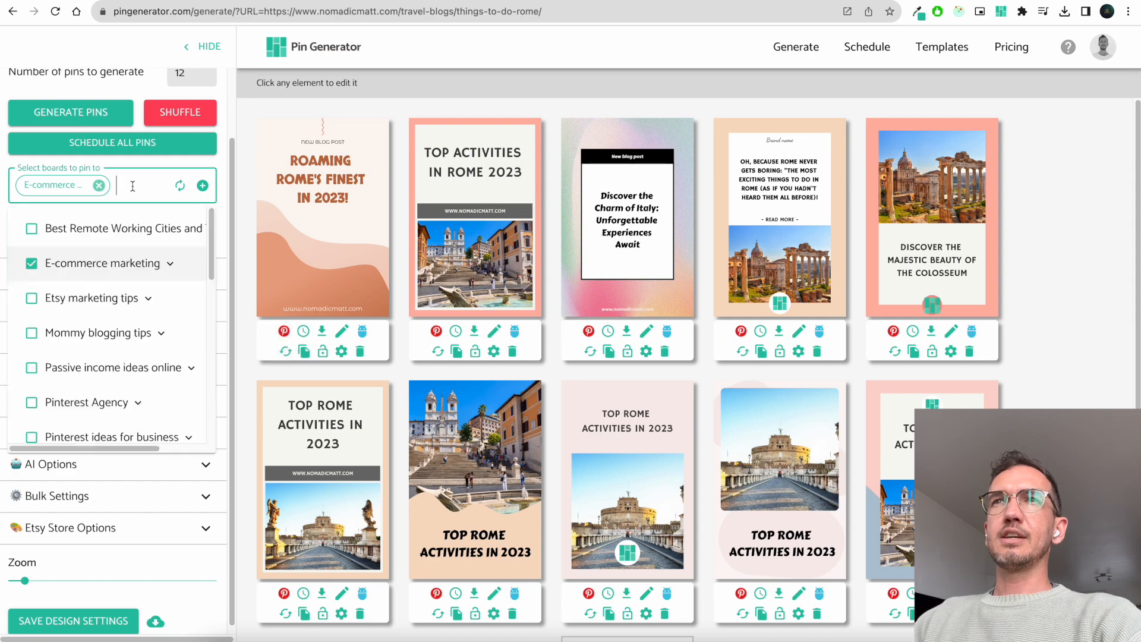
pyautogui.click(92, 296)
pyautogui.click(89, 355)
pyautogui.click(256, 256)
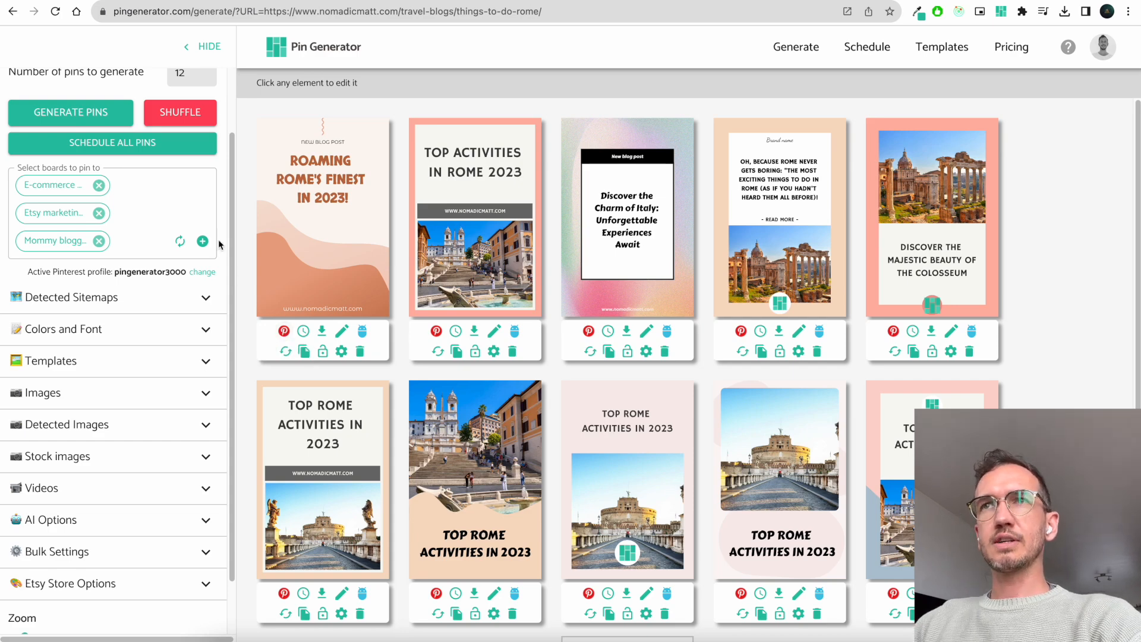
# Step: Add the "Roaming Rome's Finest in 2023!" pin to the scheduling queue
pyautogui.click(303, 331)
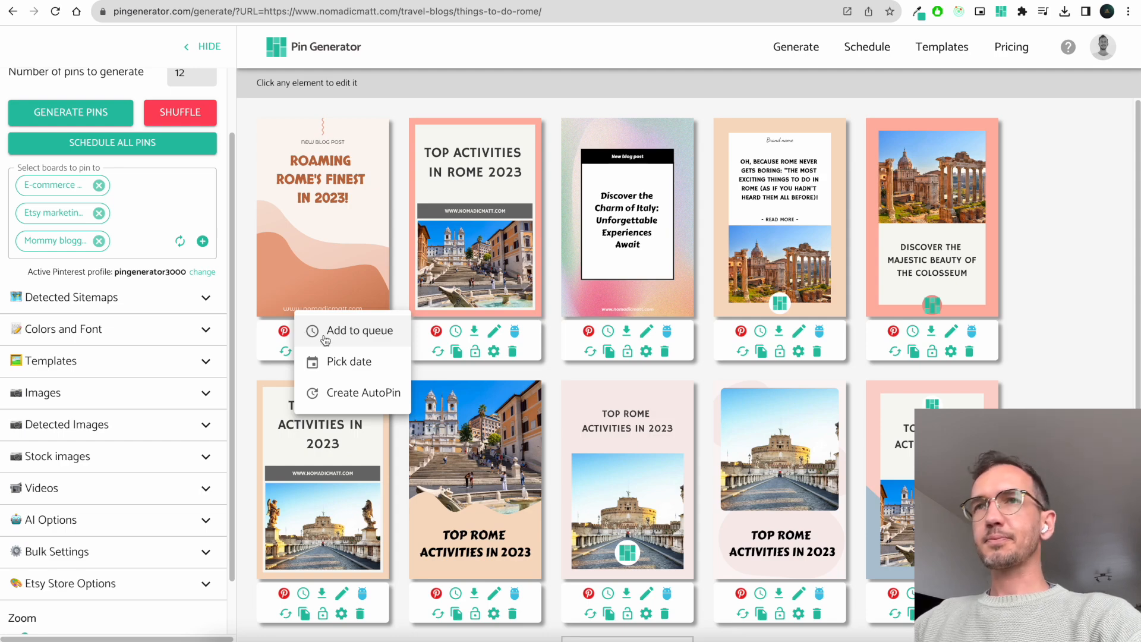
pyautogui.click(324, 340)
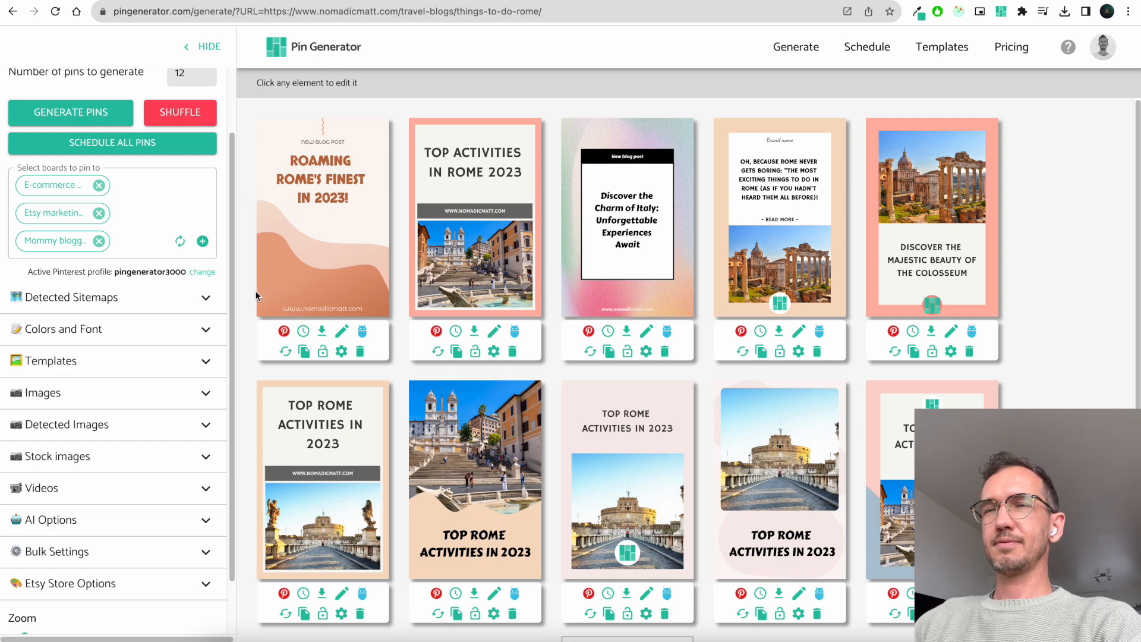
# Step: Place the uploaded VR headset video in the image area of the first pin in the second row
pyautogui.click(206, 488)
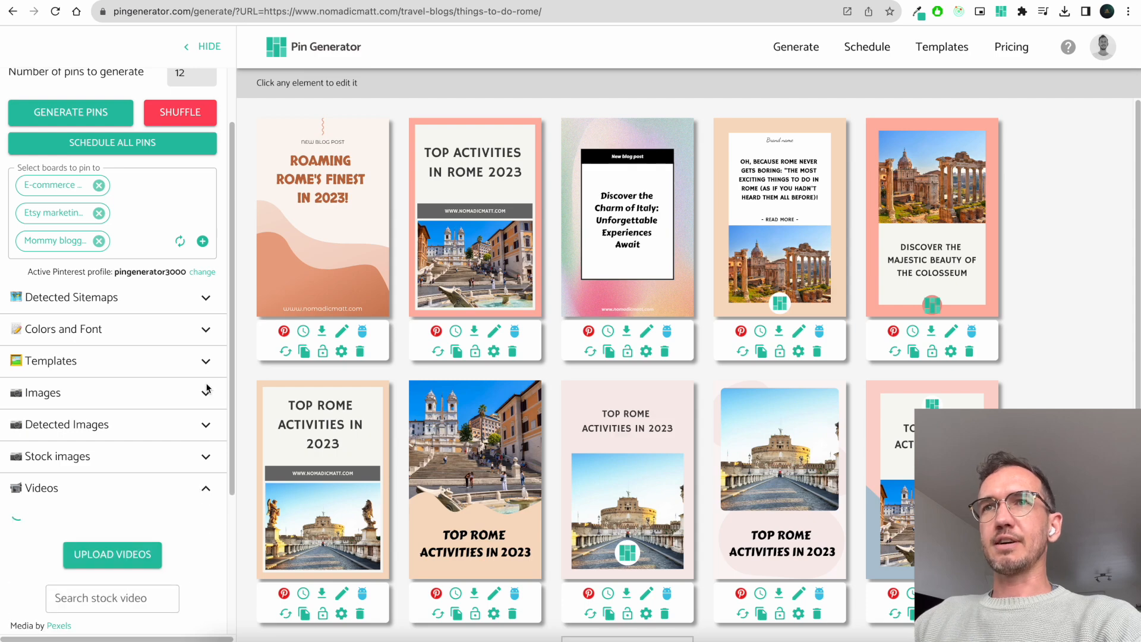
pyautogui.scroll(-3, 207, 373)
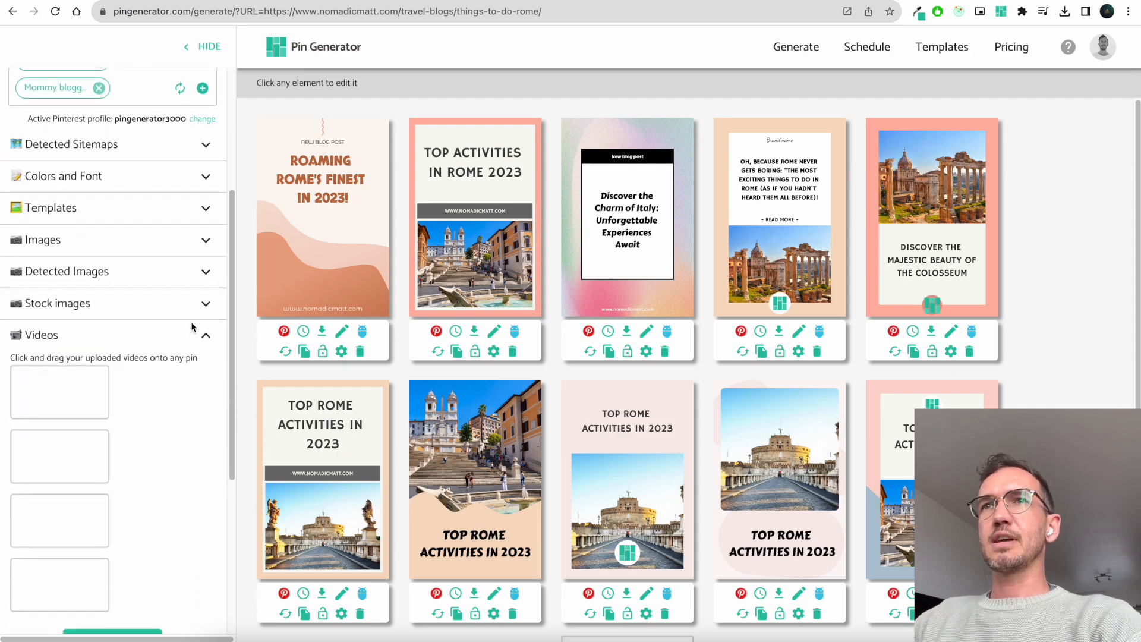
pyautogui.scroll(-2, 173, 313)
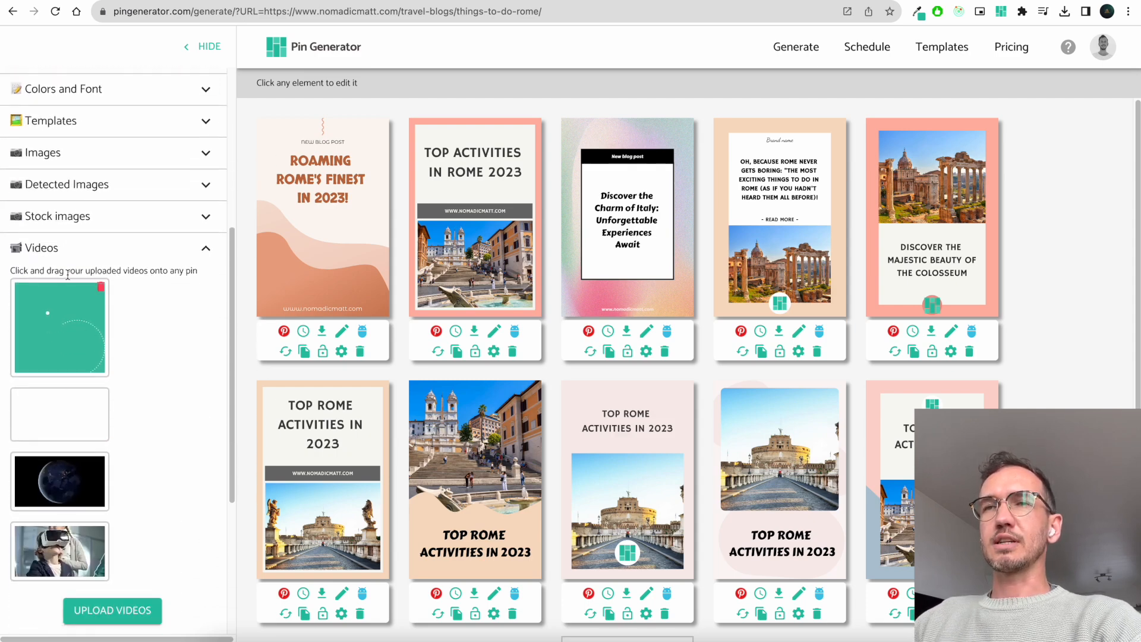
pyautogui.scroll(-1, 190, 386)
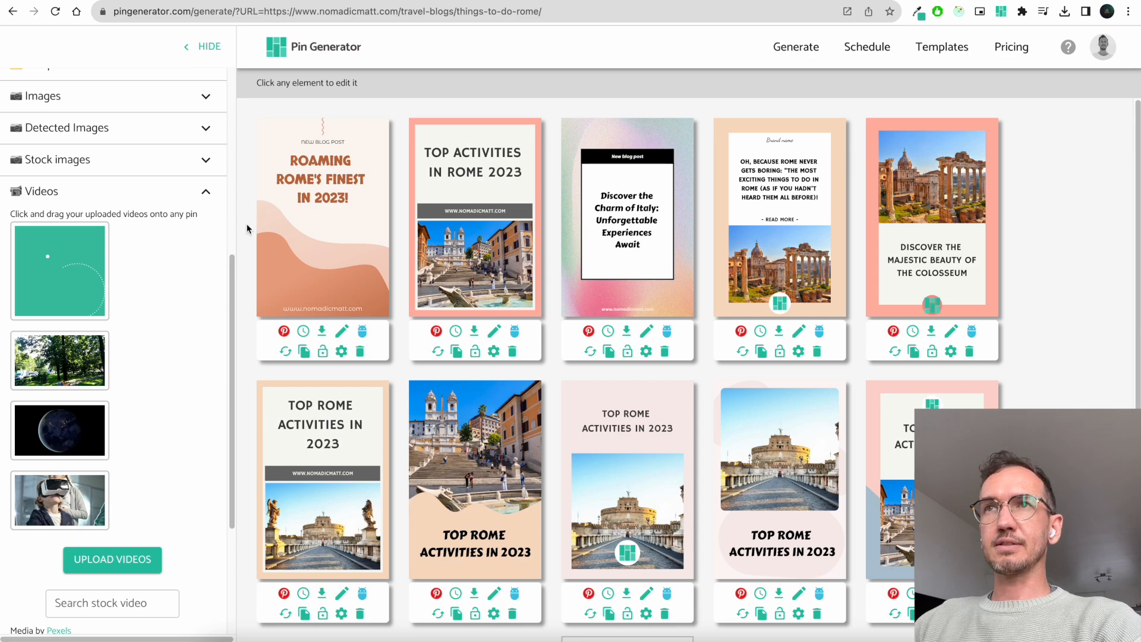
pyautogui.scroll(-1, 92, 404)
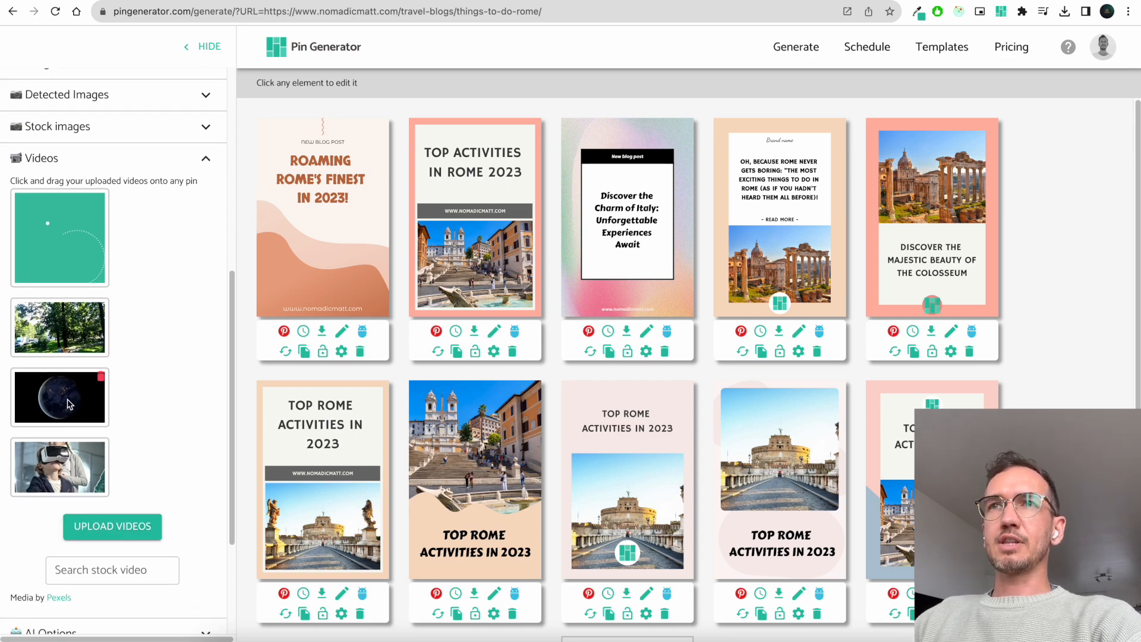
pyautogui.moveTo(53, 463); pyautogui.dragTo(315, 524)
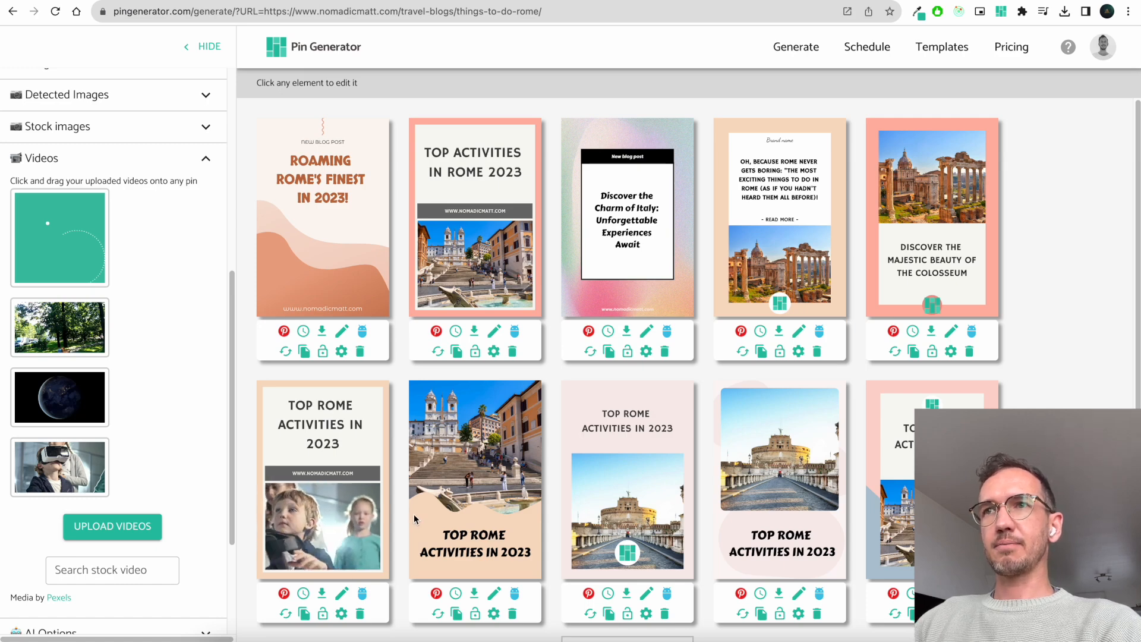
pyautogui.click(303, 594)
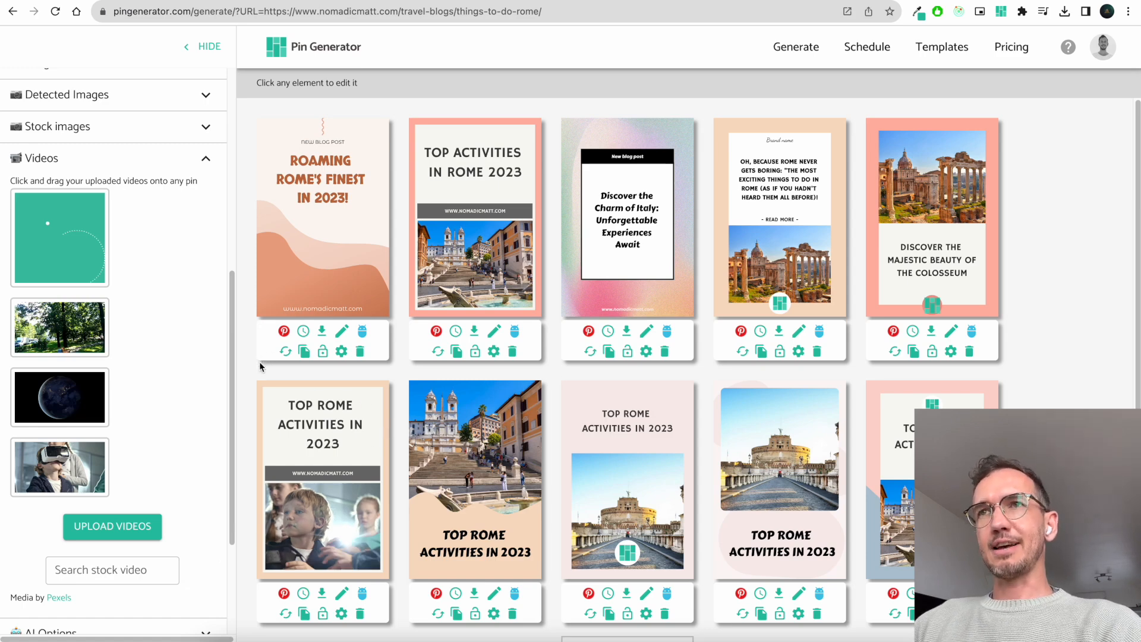
# Step: Search stock videos for cat and place the 11-second black cat clip in the first pin of the second row
pyautogui.scroll(1, 209, 460)
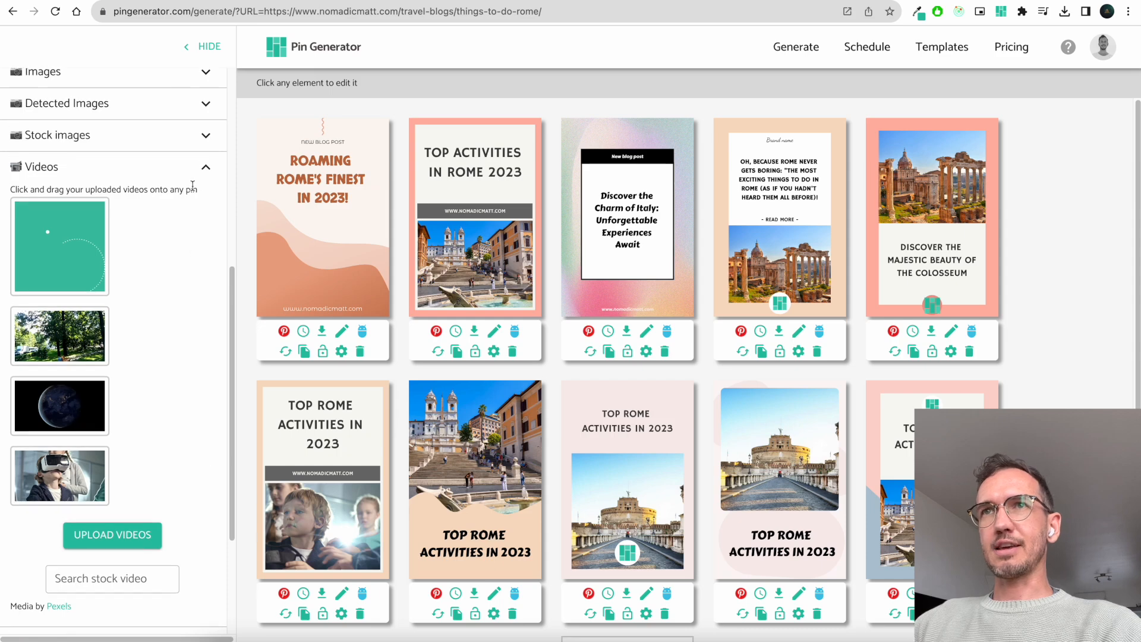
pyautogui.click(112, 578)
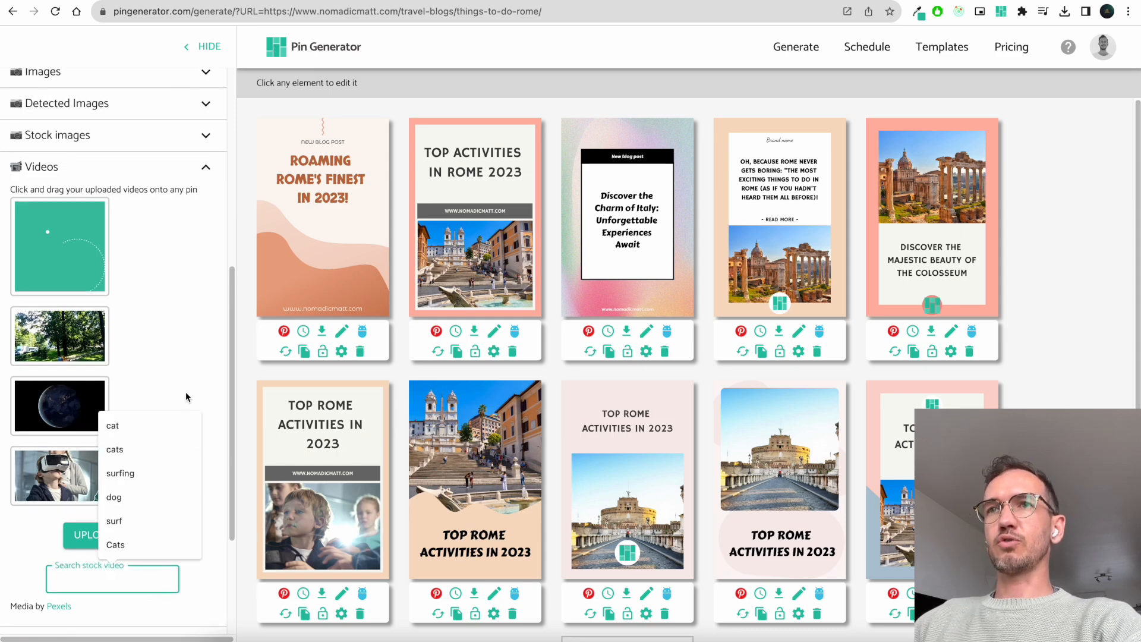
pyautogui.click(155, 426)
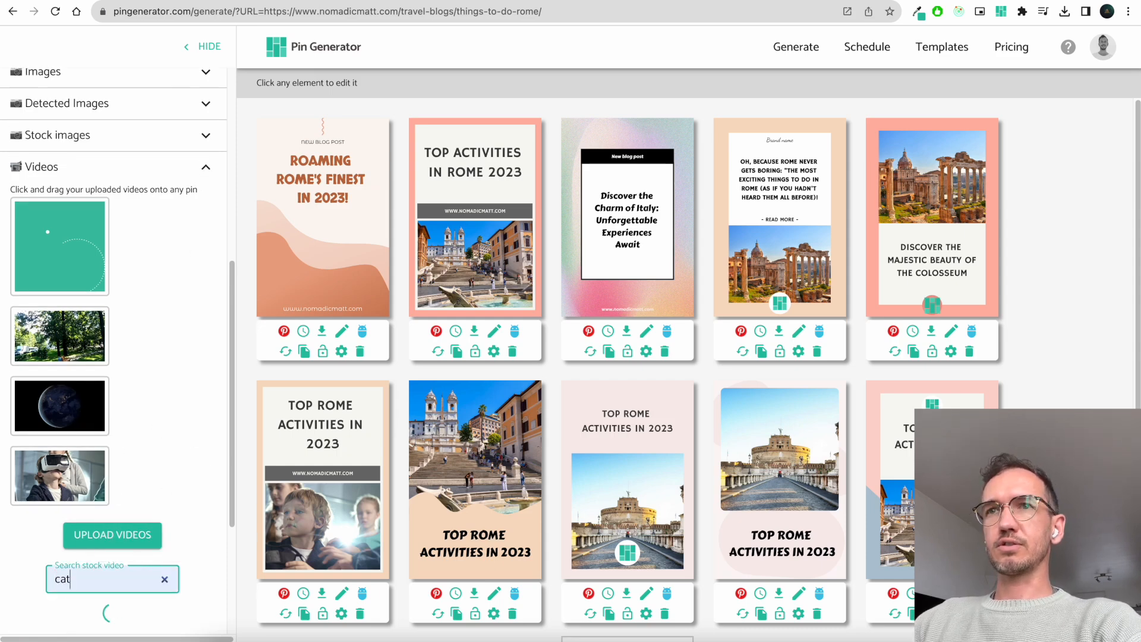
pyautogui.scroll(-6, 160, 387)
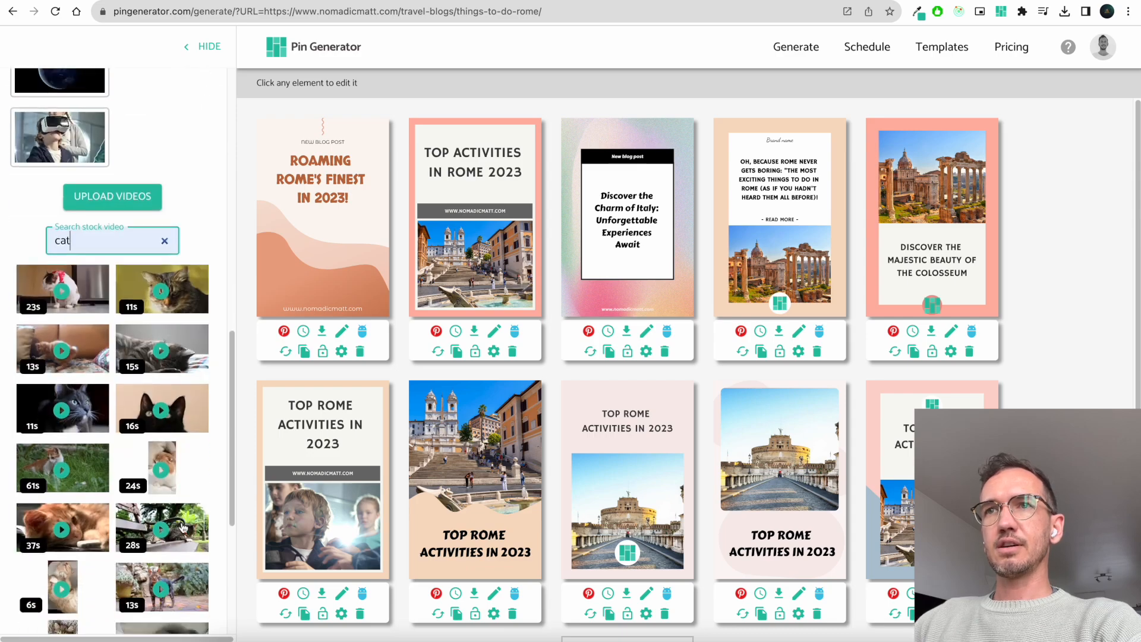
pyautogui.moveTo(94, 422); pyautogui.dragTo(349, 553)
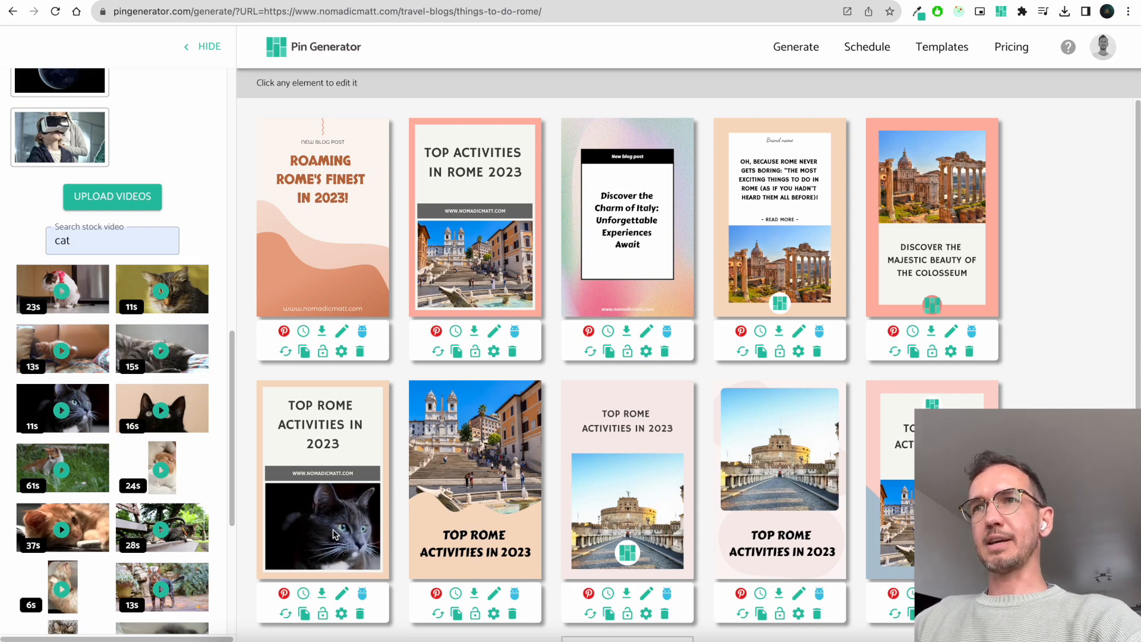
pyautogui.scroll(2, 137, 201)
pyautogui.scroll(4, 137, 201)
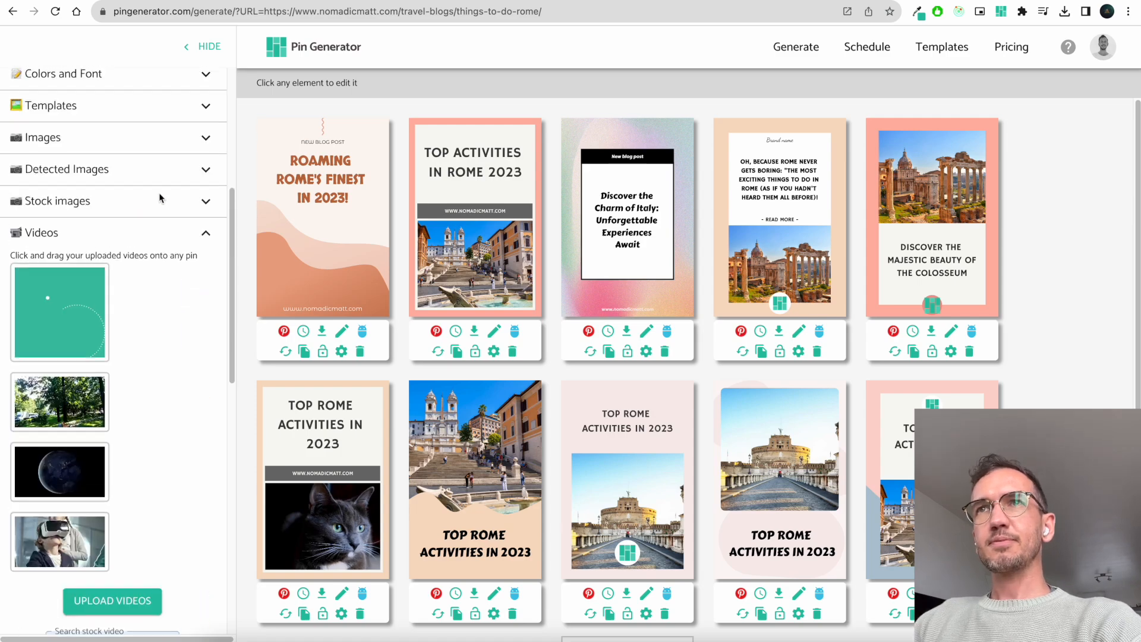
pyautogui.click(206, 235)
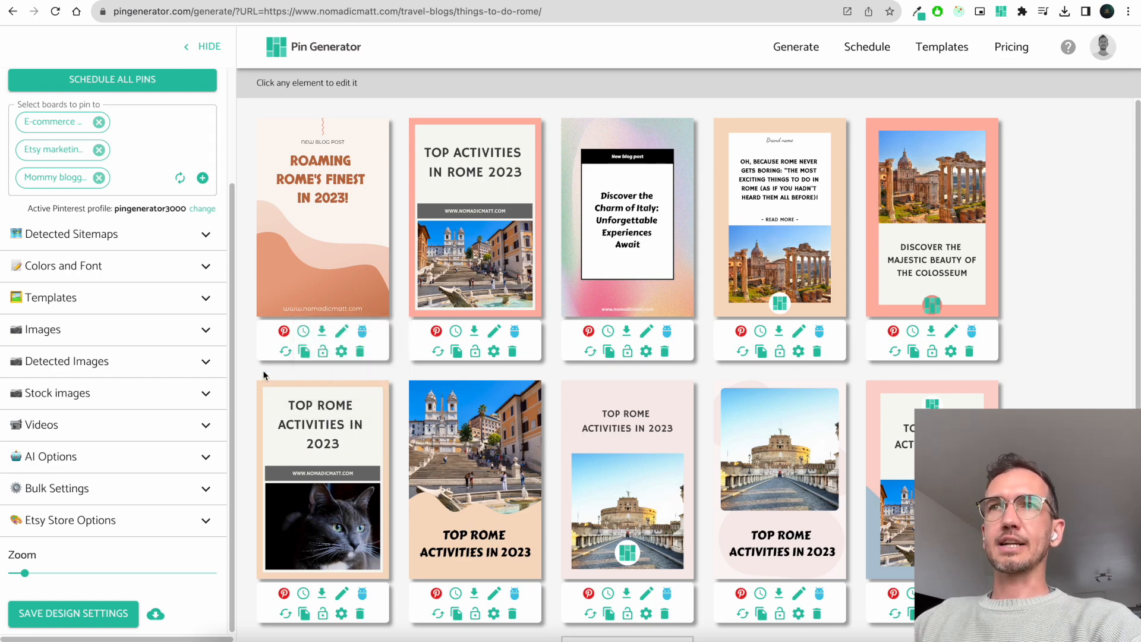
# Step: Open the scheduling page and review the scheduled pins queue, including its active profile, pin count and upcoming pins
pyautogui.click(885, 49)
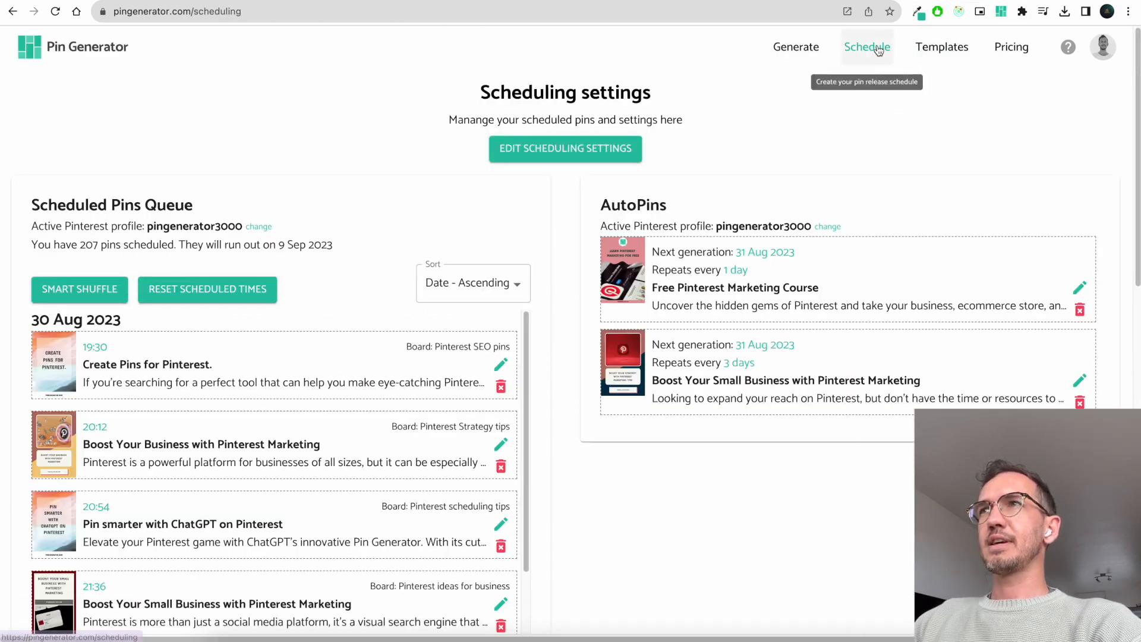
pyautogui.moveTo(31, 204); pyautogui.dragTo(212, 209)
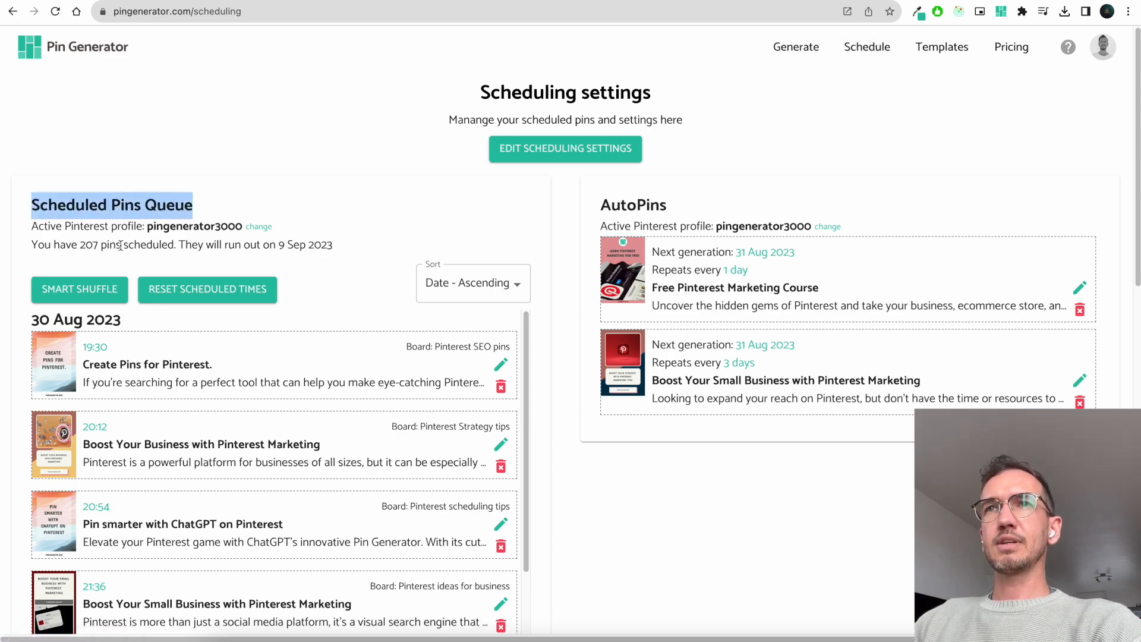
pyautogui.doubleClick(149, 228)
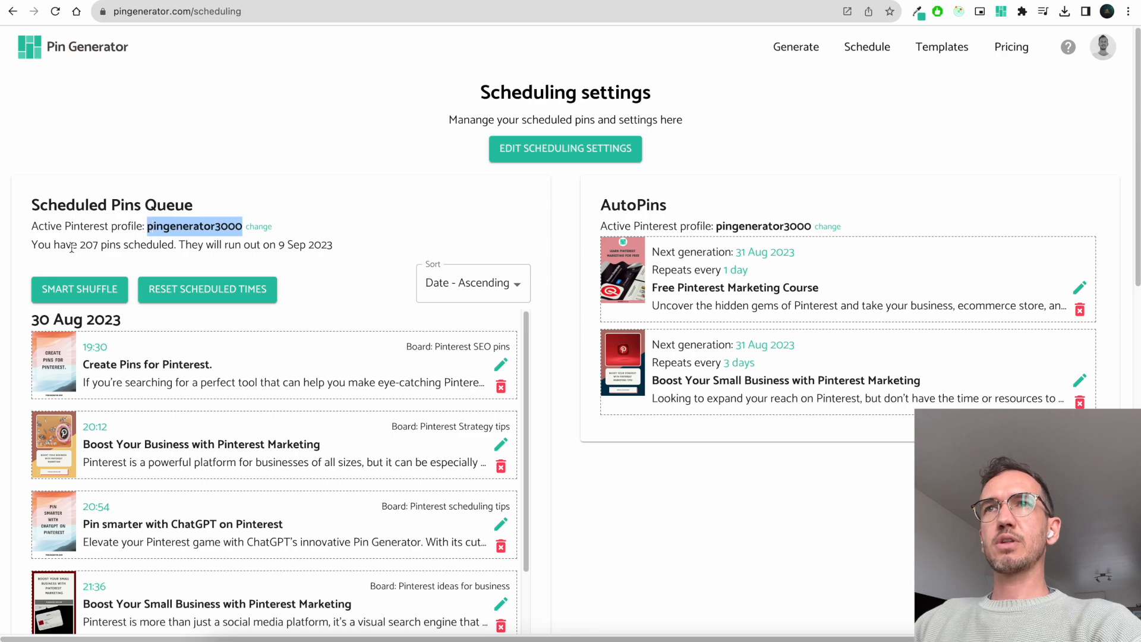
pyautogui.moveTo(100, 246); pyautogui.dragTo(73, 237)
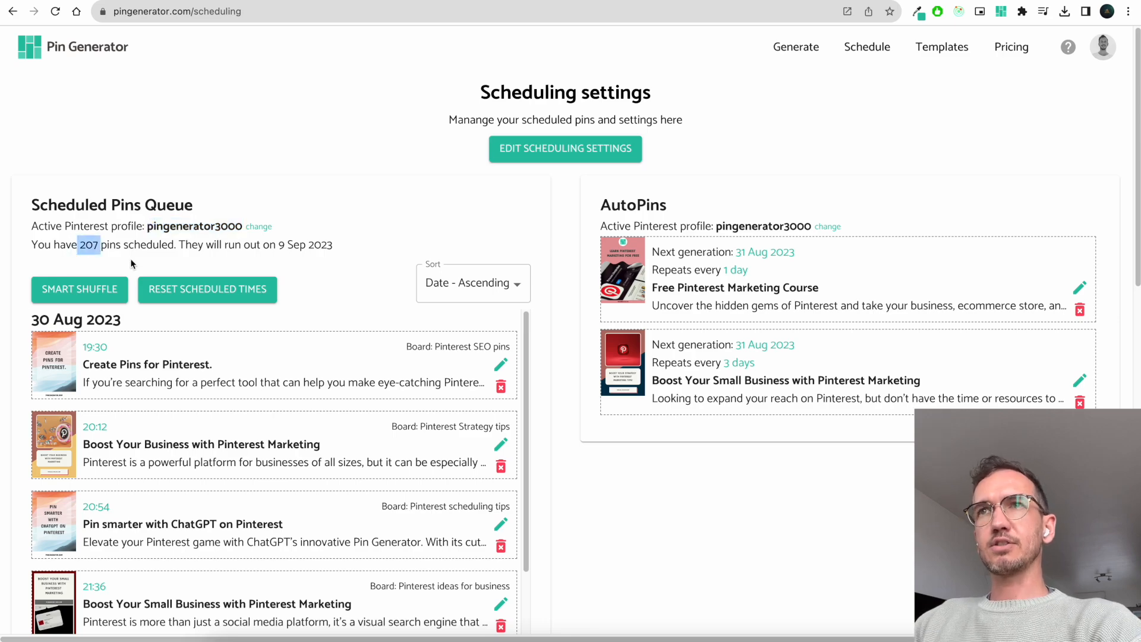
pyautogui.scroll(-4, 434, 431)
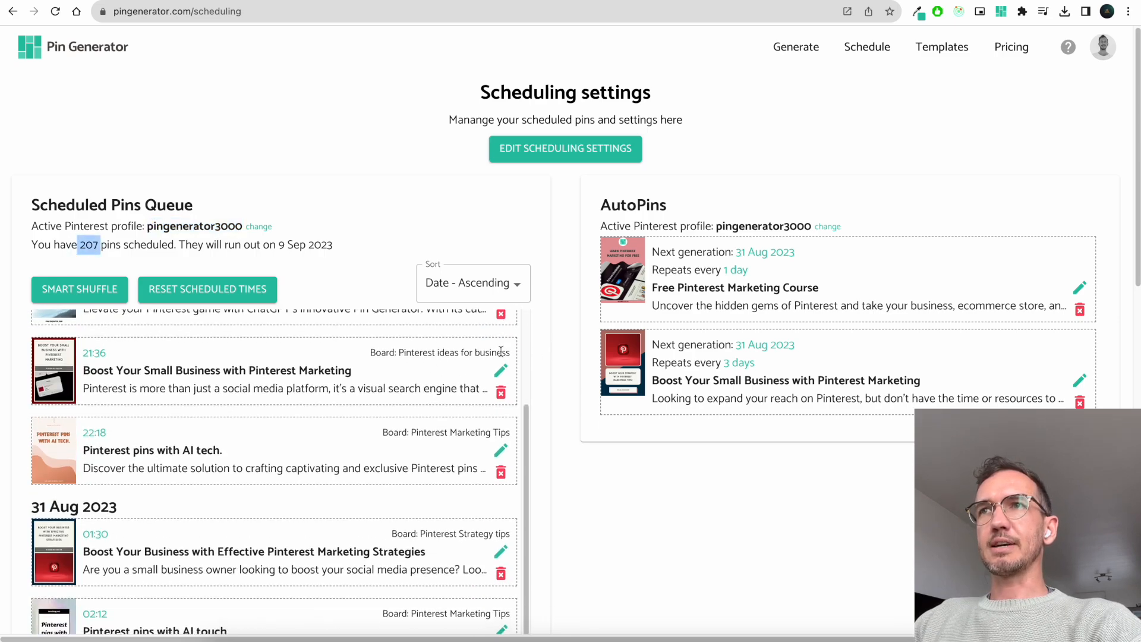
pyautogui.scroll(5, 466, 435)
pyautogui.click(521, 247)
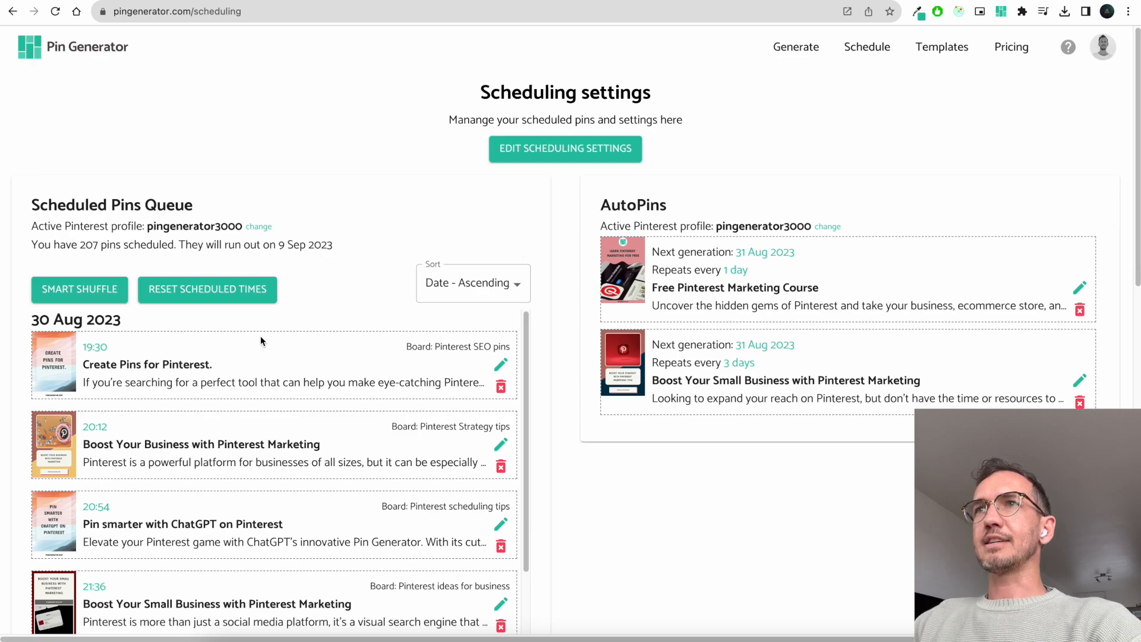
pyautogui.hotkey('ctrl', 'Right')
pyautogui.hotkey('ctrl', 'Left')
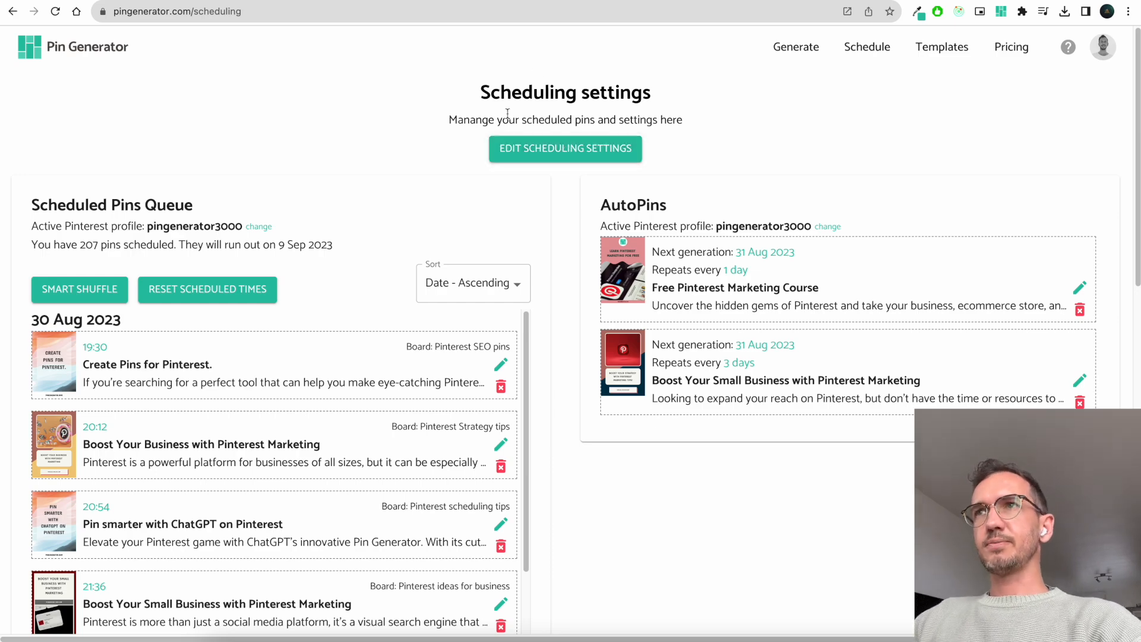
# Step: In the pin scheduling settings, set 10 pins per day and a first posting window from 15:30 to 20:30
pyautogui.click(525, 145)
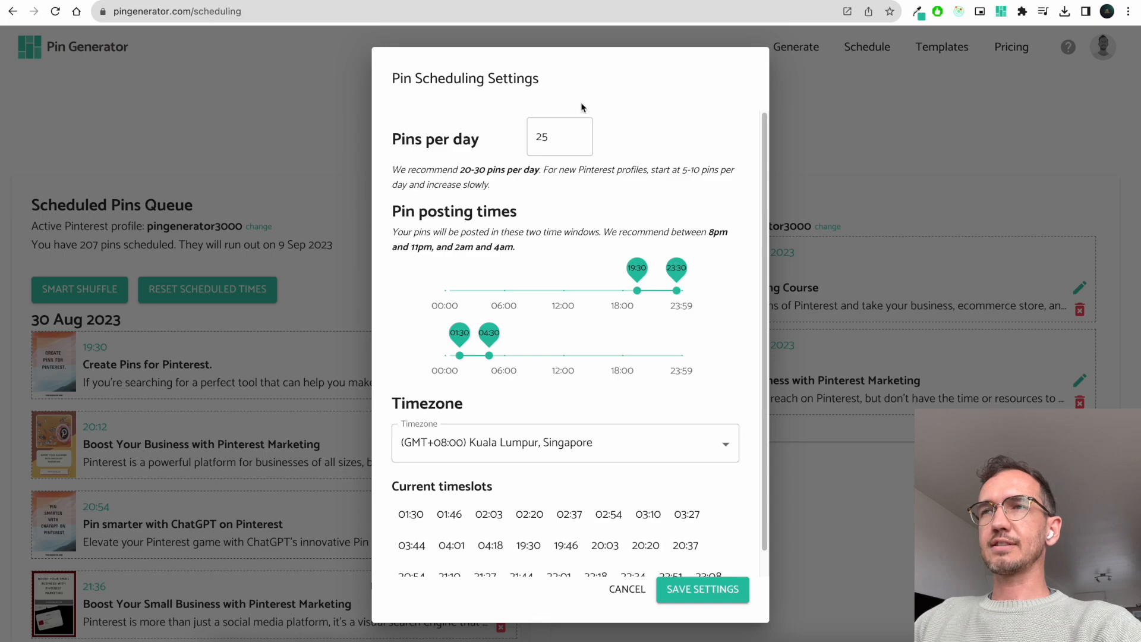
pyautogui.click(542, 134)
pyautogui.moveTo(543, 135); pyautogui.dragTo(528, 130)
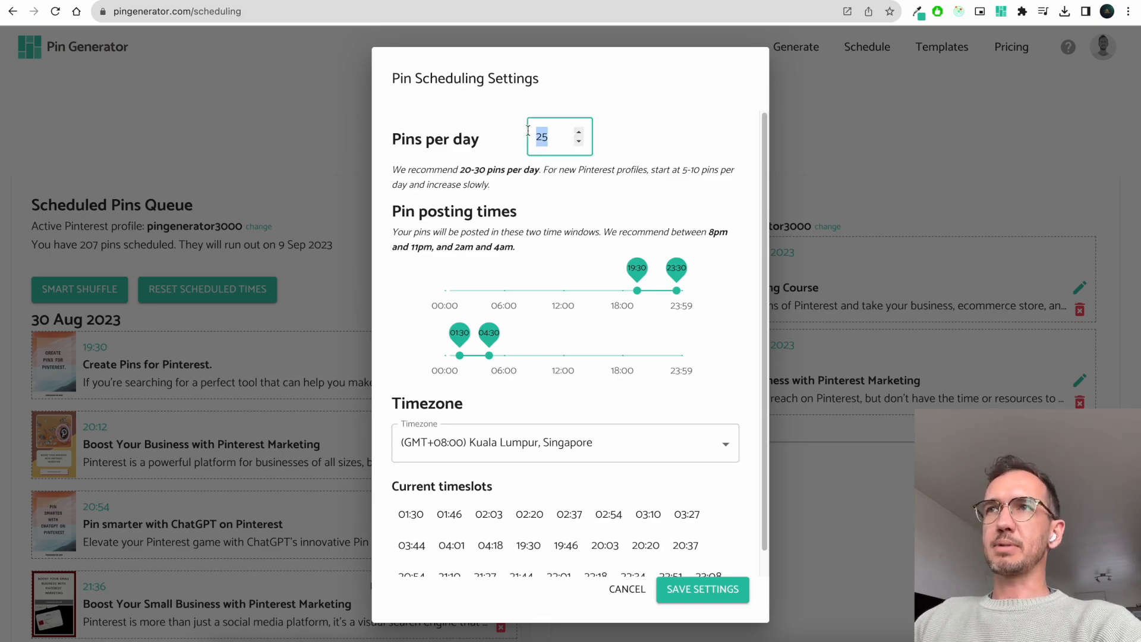
pyautogui.write('10')
pyautogui.click(619, 127)
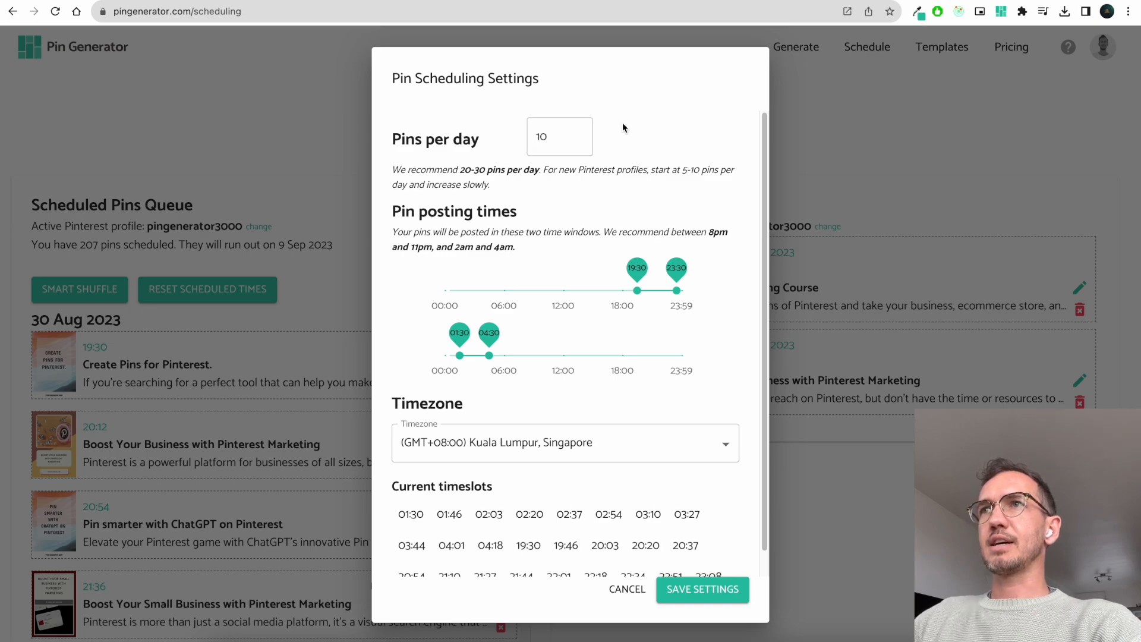
pyautogui.moveTo(631, 278); pyautogui.dragTo(597, 278)
pyautogui.moveTo(678, 279); pyautogui.dragTo(651, 277)
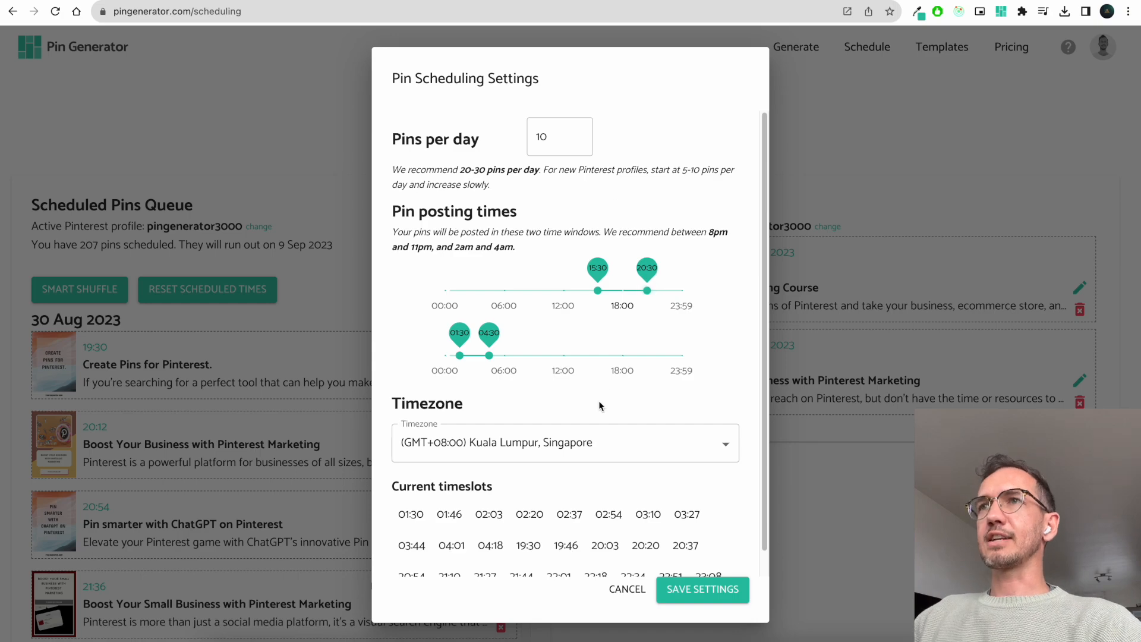
# Step: Set the scheduling timezone to (GMT+02:00) Windhoek and save the scheduling settings
pyautogui.click(682, 455)
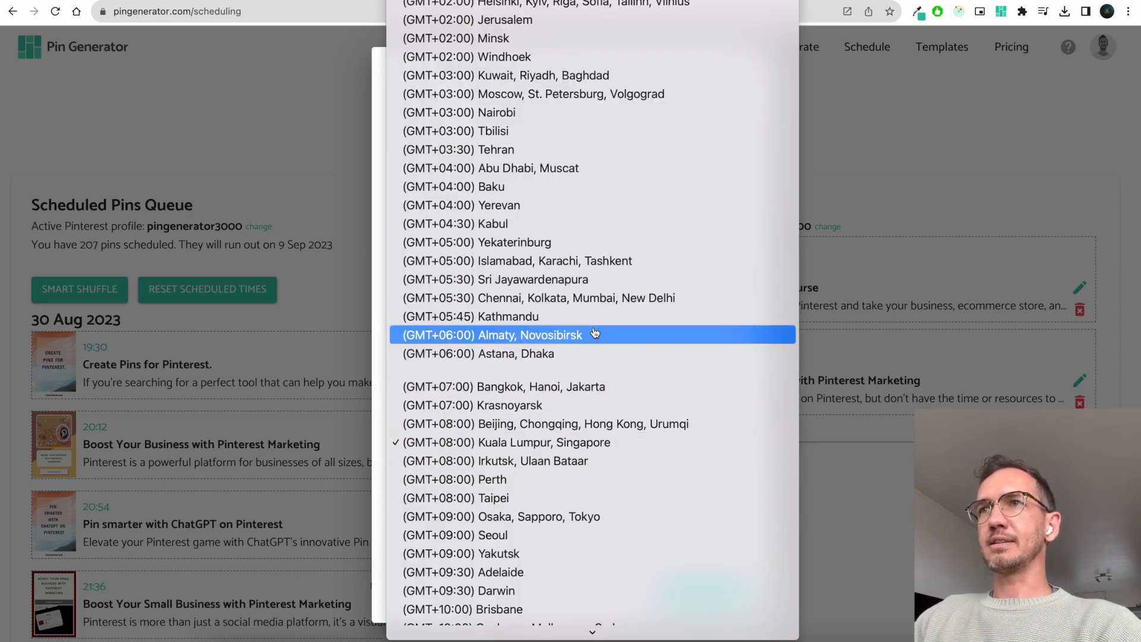
pyautogui.scroll(5, 600, 333)
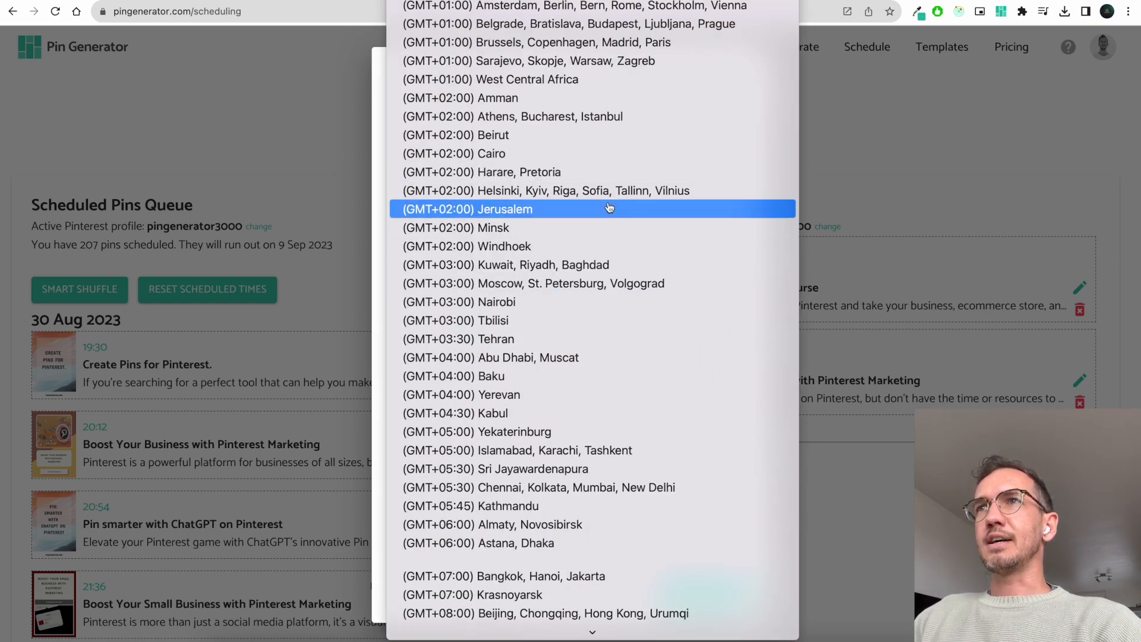
pyautogui.click(607, 248)
pyautogui.scroll(-1, 570, 434)
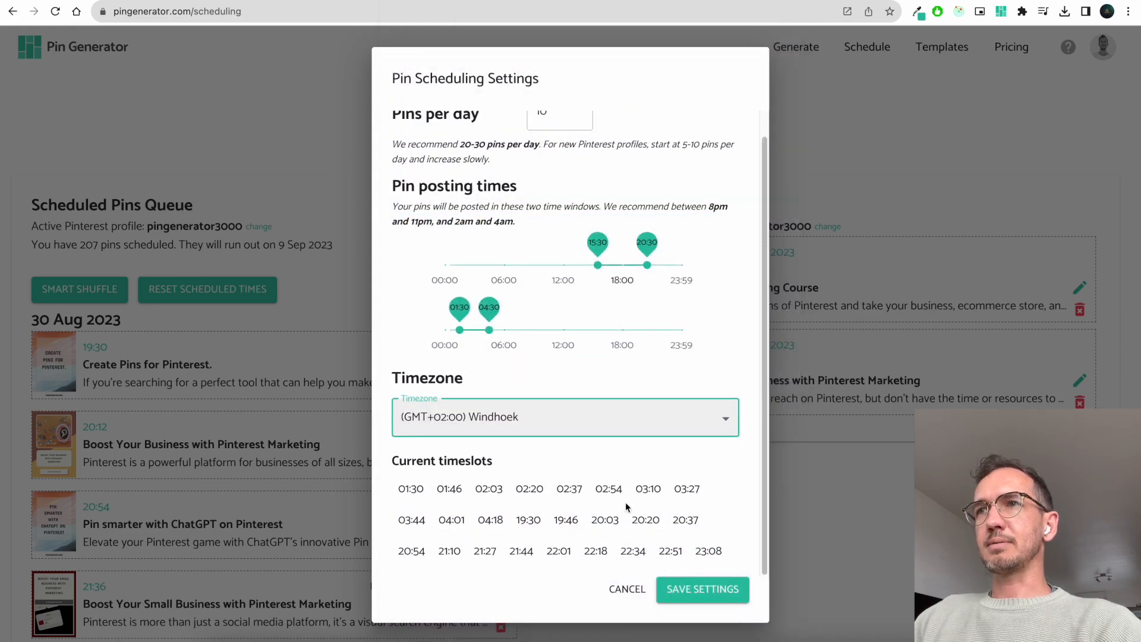
pyautogui.click(703, 590)
# Step: Reopen the pin scheduling settings, examine the current timeslots, and close the settings without changes
pyautogui.click(626, 156)
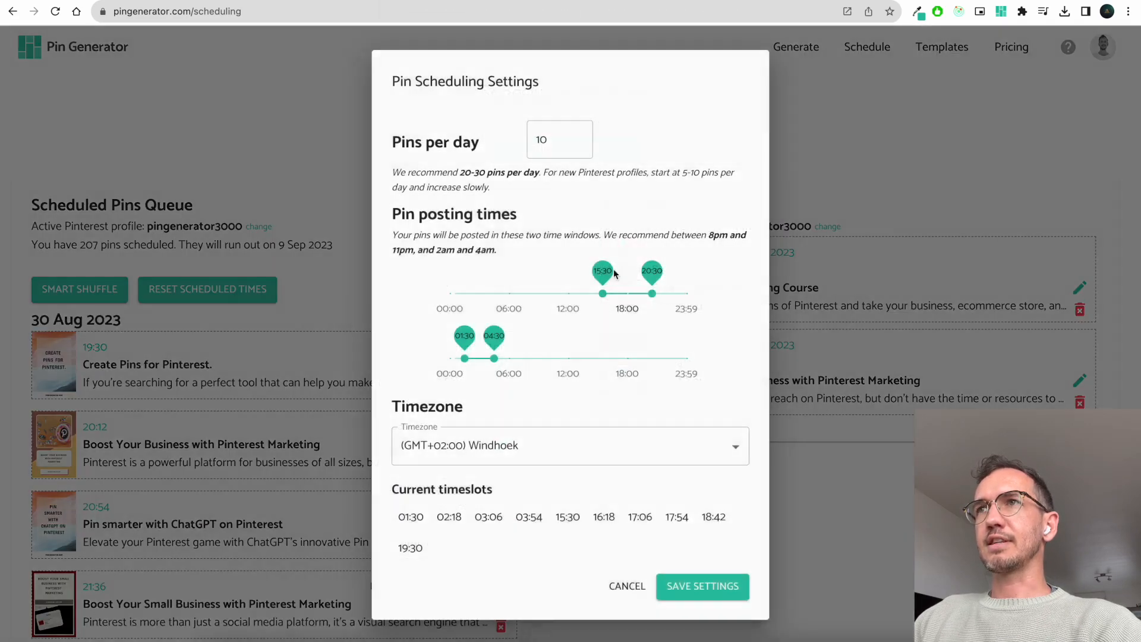
pyautogui.moveTo(426, 548); pyautogui.dragTo(394, 512)
pyautogui.click(443, 551)
pyautogui.moveTo(443, 554); pyautogui.dragTo(400, 524)
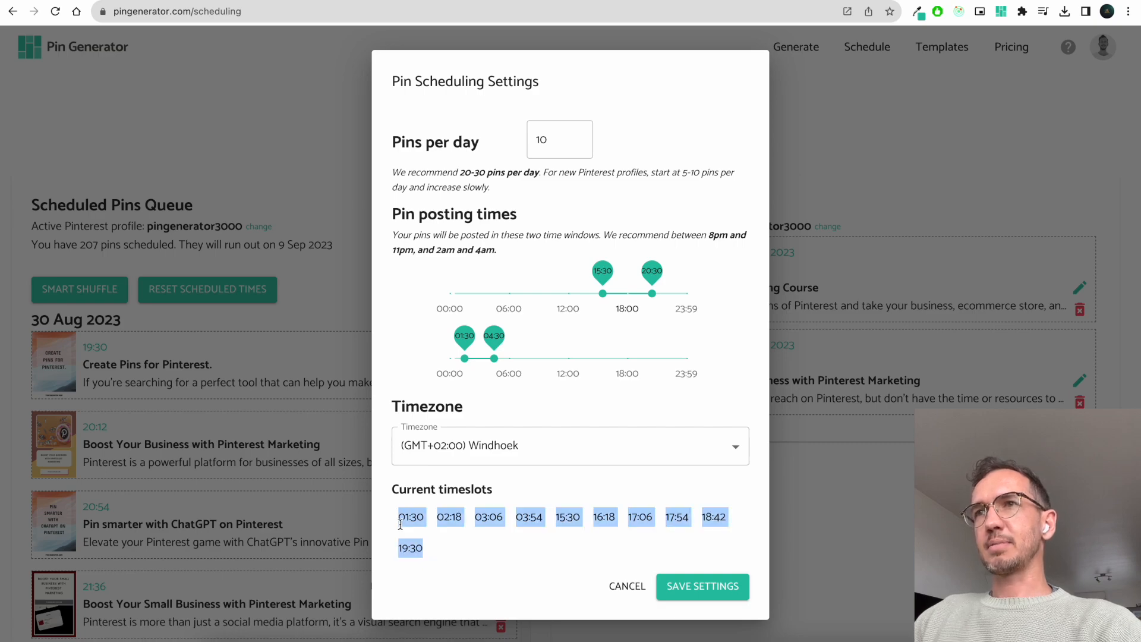
pyautogui.click(401, 520)
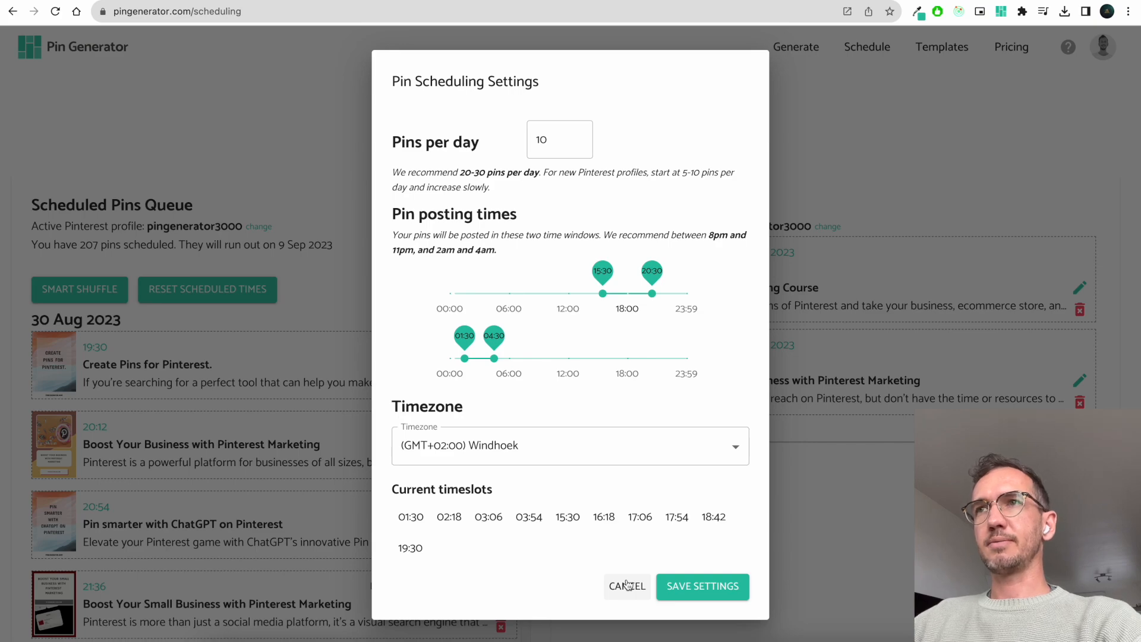
pyautogui.click(627, 585)
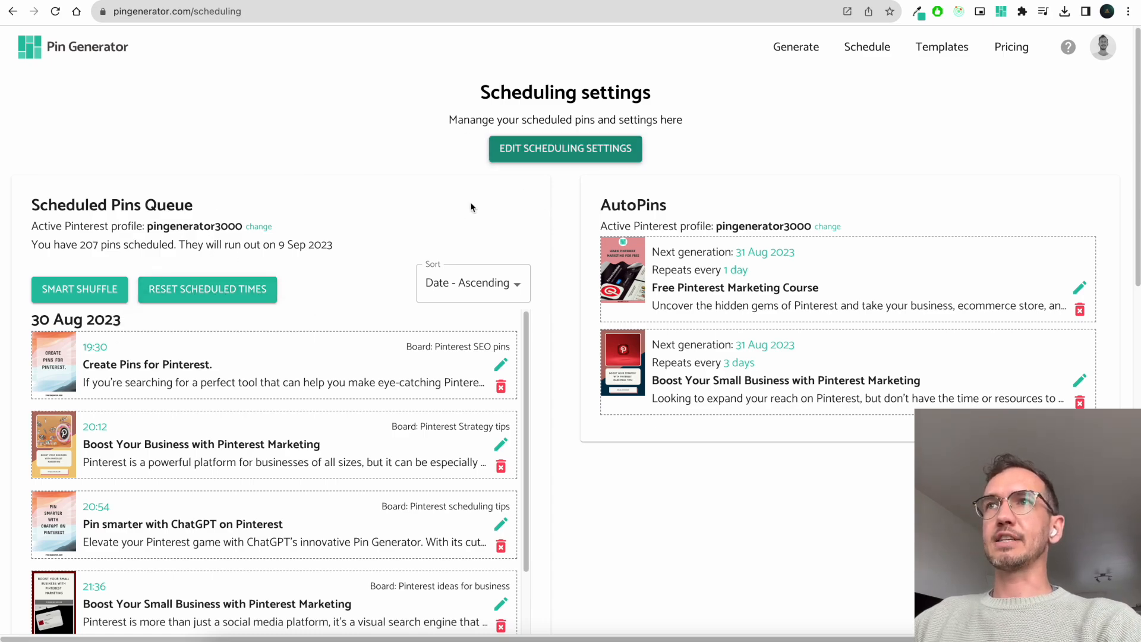
# Step: Reset the scheduled times of the queued pins and look through the rescheduled queue
pyautogui.click(229, 291)
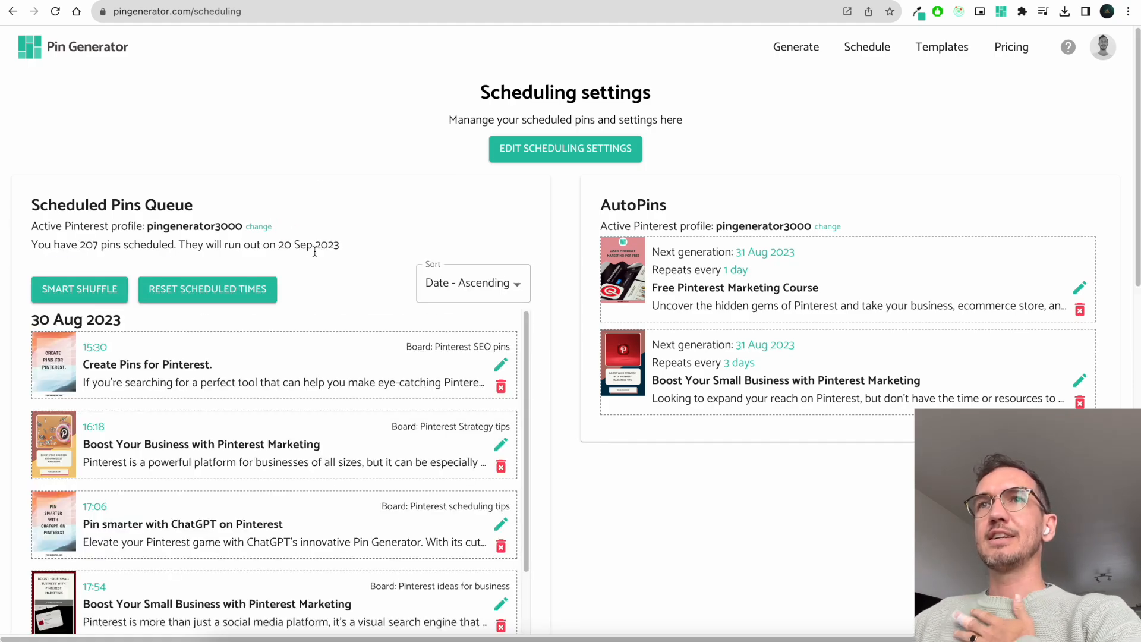
pyautogui.scroll(-5, 315, 252)
pyautogui.scroll(-12, 316, 254)
pyautogui.scroll(-6, 316, 254)
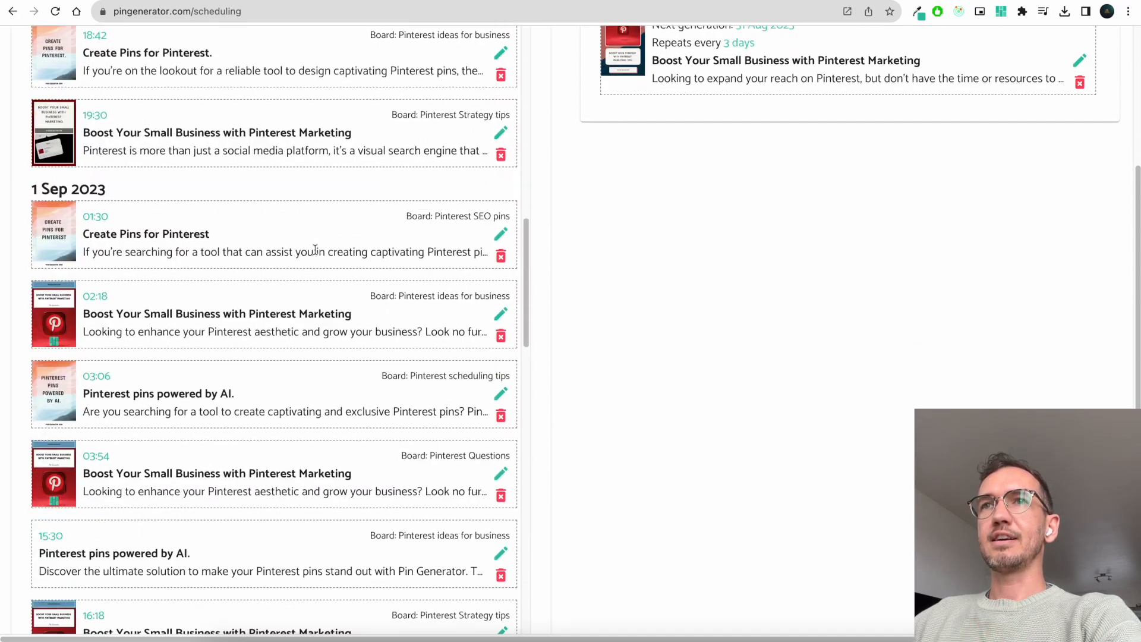
pyautogui.scroll(-15, 315, 250)
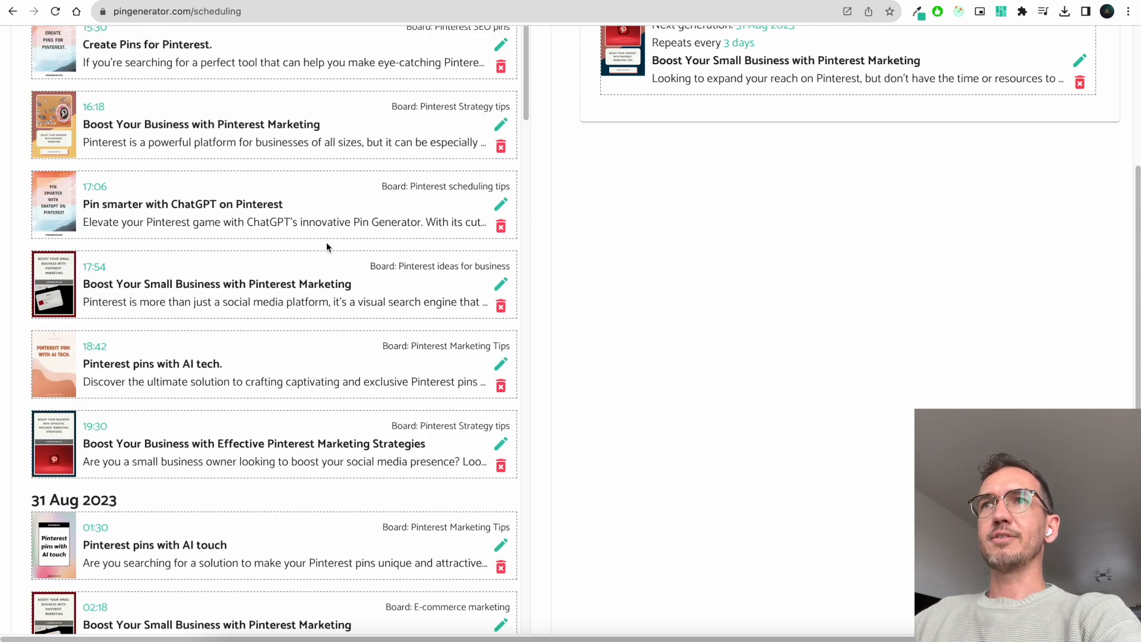
pyautogui.scroll(5, 586, 295)
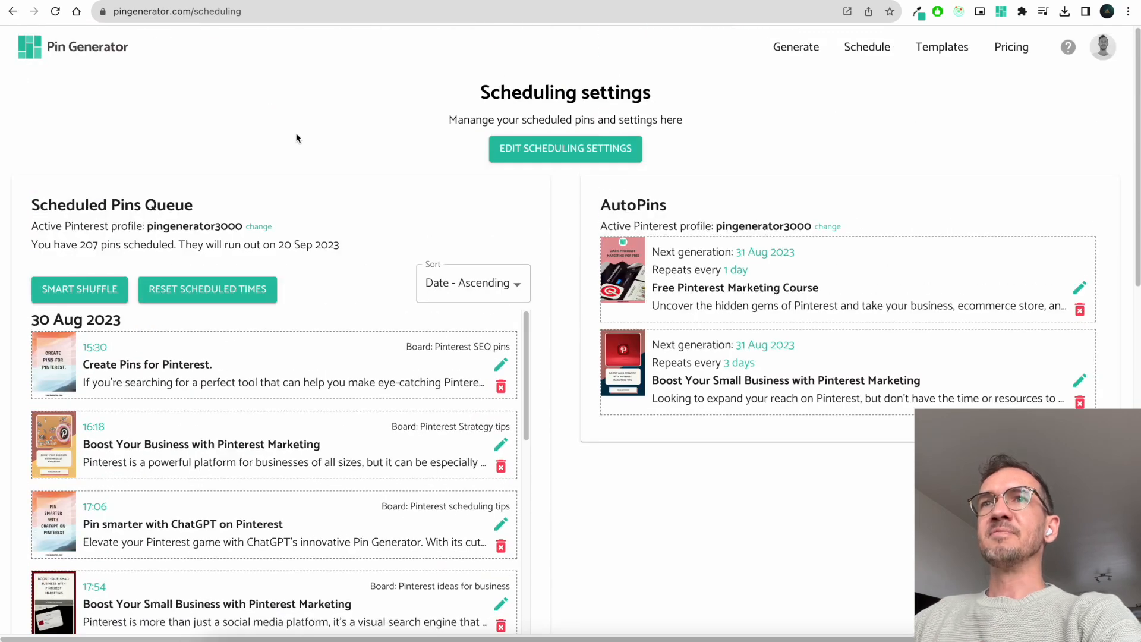
# Step: Reorder the scheduled pins queue with Smart Shuffle and look at the AutoPins section
pyautogui.click(62, 296)
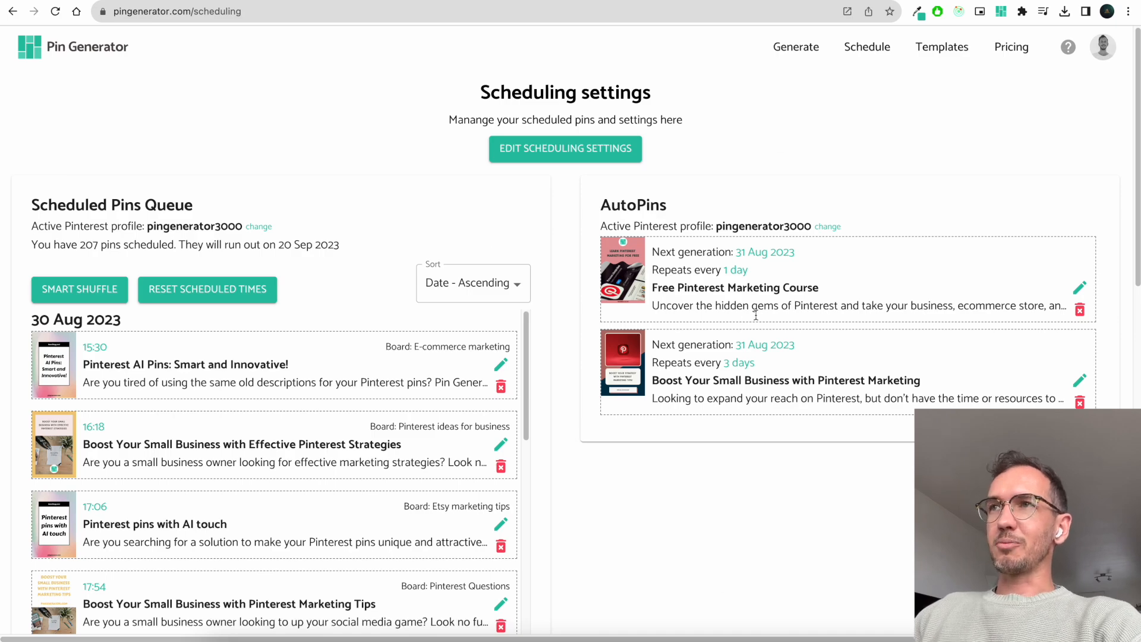
pyautogui.moveTo(601, 205); pyautogui.dragTo(660, 204)
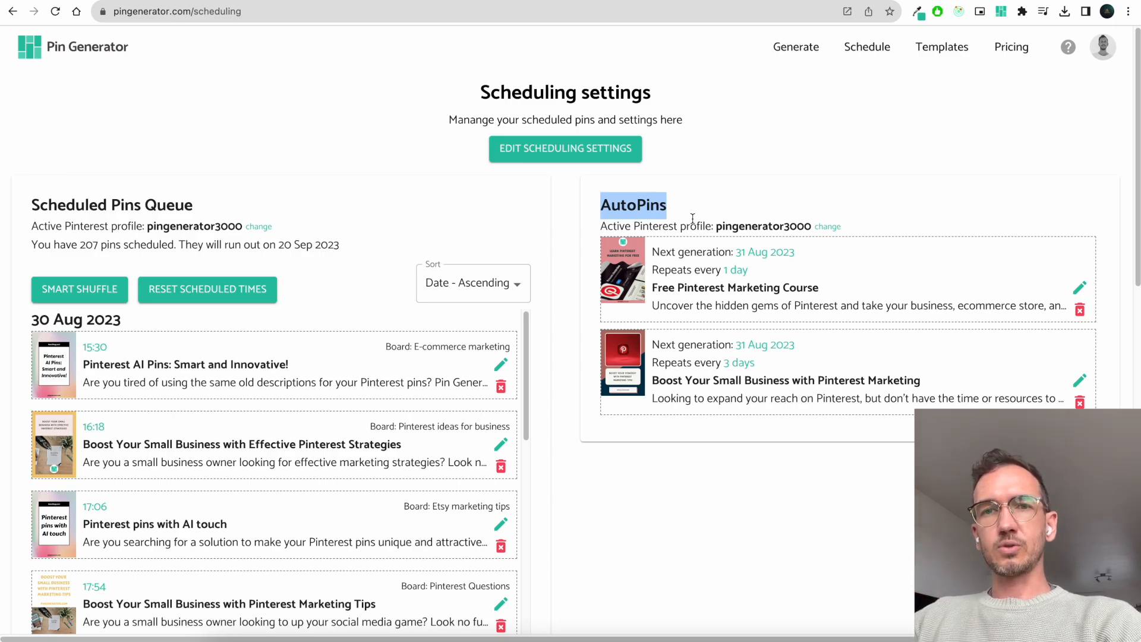
pyautogui.click(768, 123)
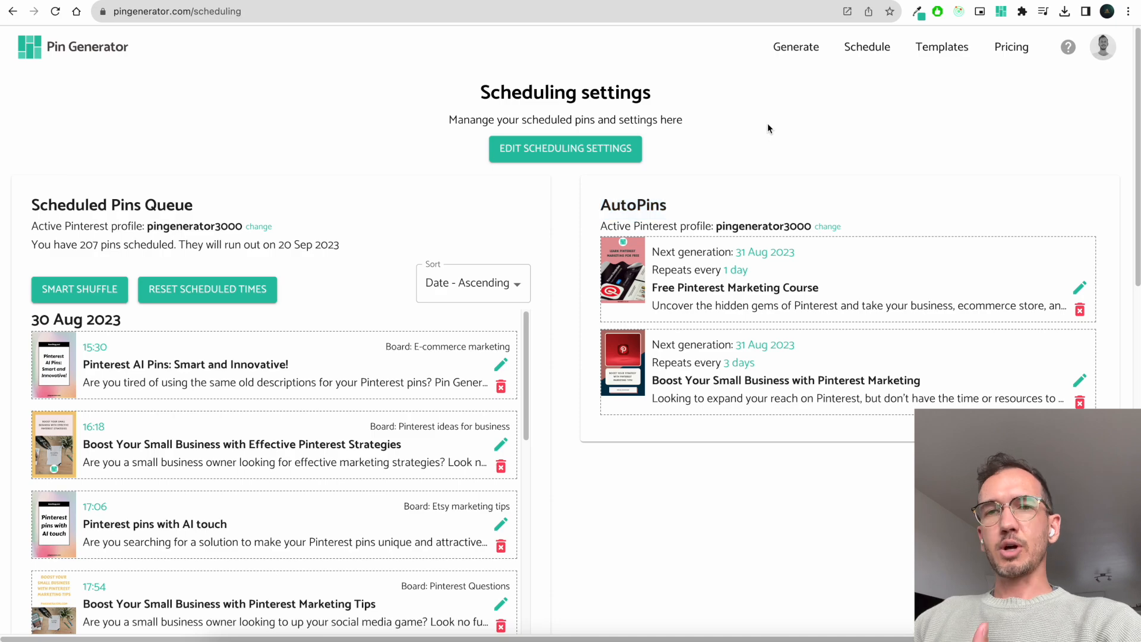
# Step: Return to the generated pins and shuffle the second pin repeatedly until it uses the pastel gradient "New blog post" template
pyautogui.click(804, 52)
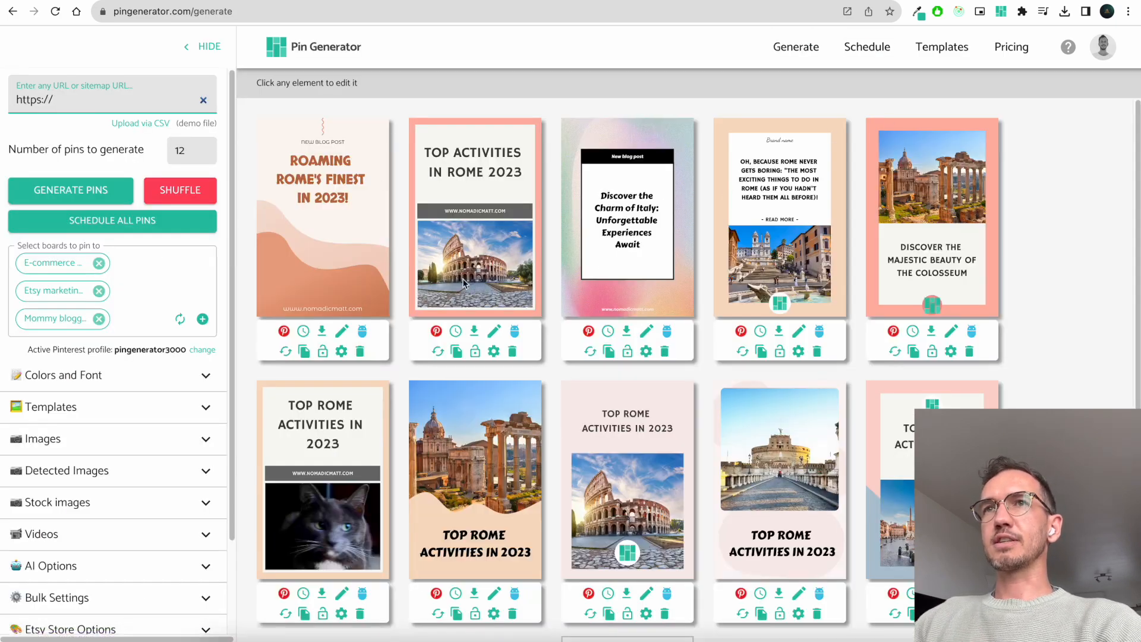
pyautogui.click(553, 226)
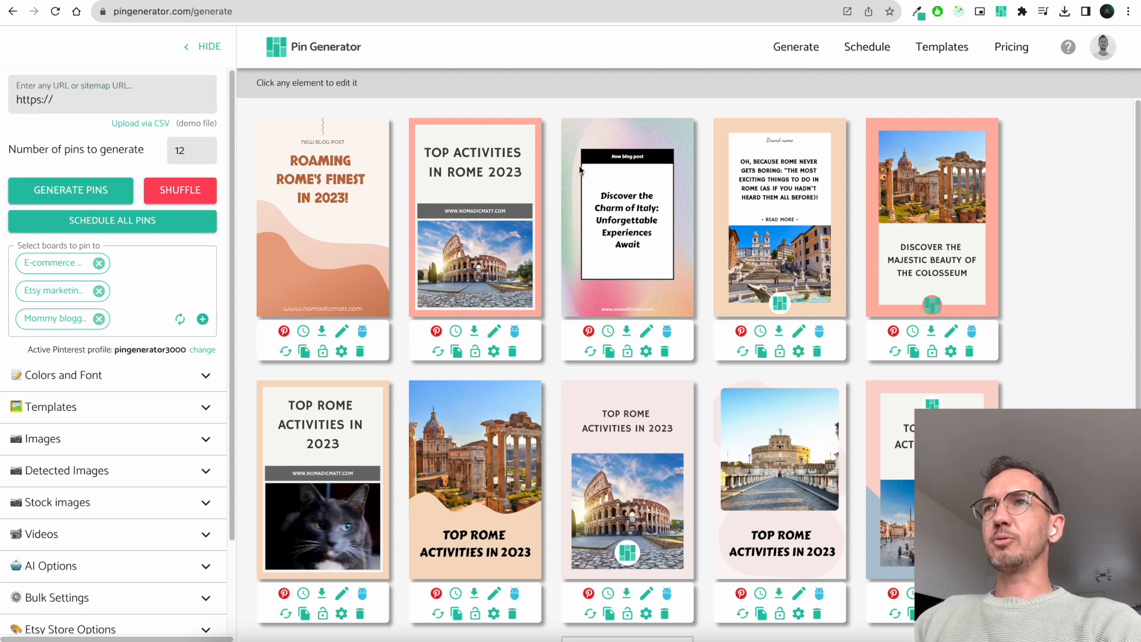
pyautogui.click(438, 352)
pyautogui.click(438, 352)
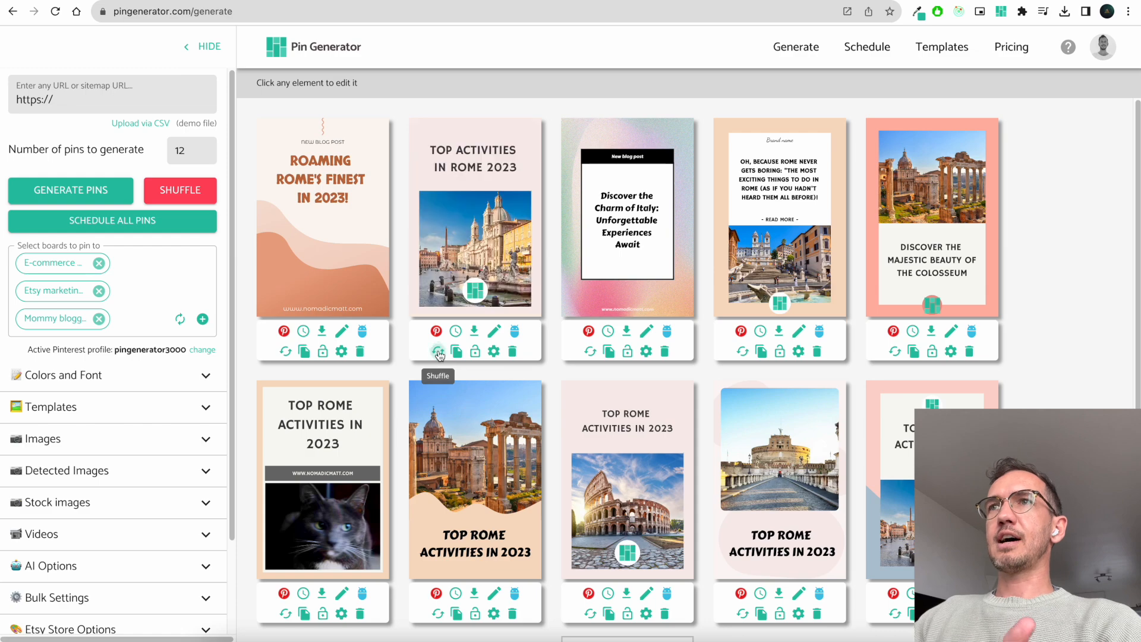
pyautogui.click(438, 352)
pyautogui.click(438, 352)
pyautogui.click(438, 352)
pyautogui.click(438, 352)
pyautogui.click(438, 351)
pyautogui.click(438, 352)
pyautogui.click(438, 352)
pyautogui.click(438, 352)
pyautogui.click(438, 351)
pyautogui.click(438, 352)
pyautogui.click(438, 352)
pyautogui.click(438, 352)
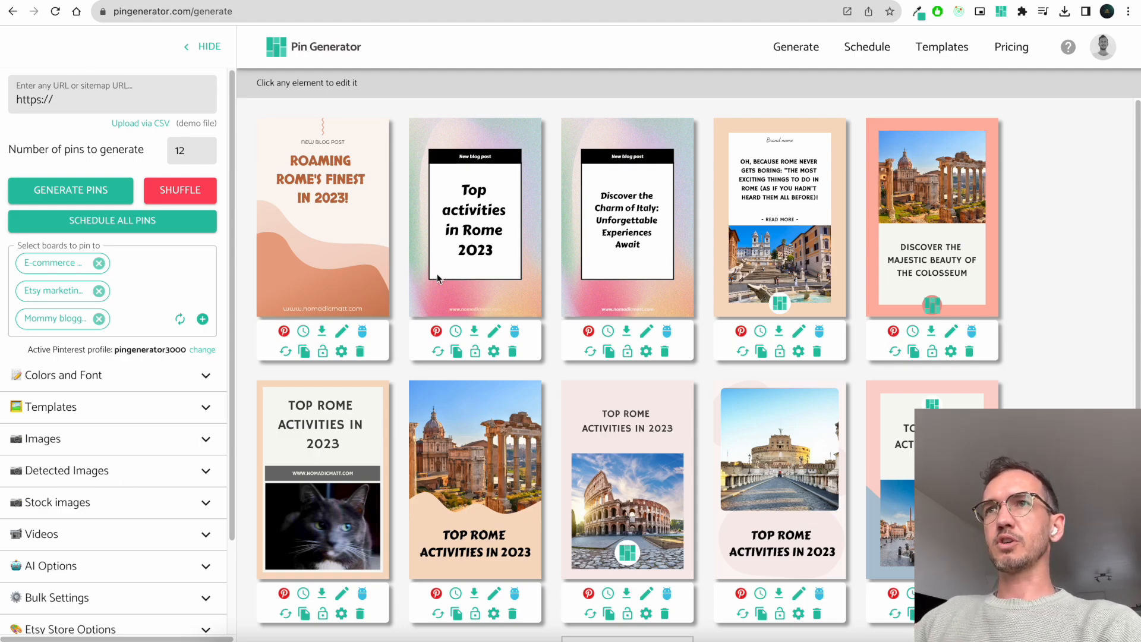
# Step: Start creating a new AutoPin from the "Top activities in Rome 2023" pin
pyautogui.click(462, 331)
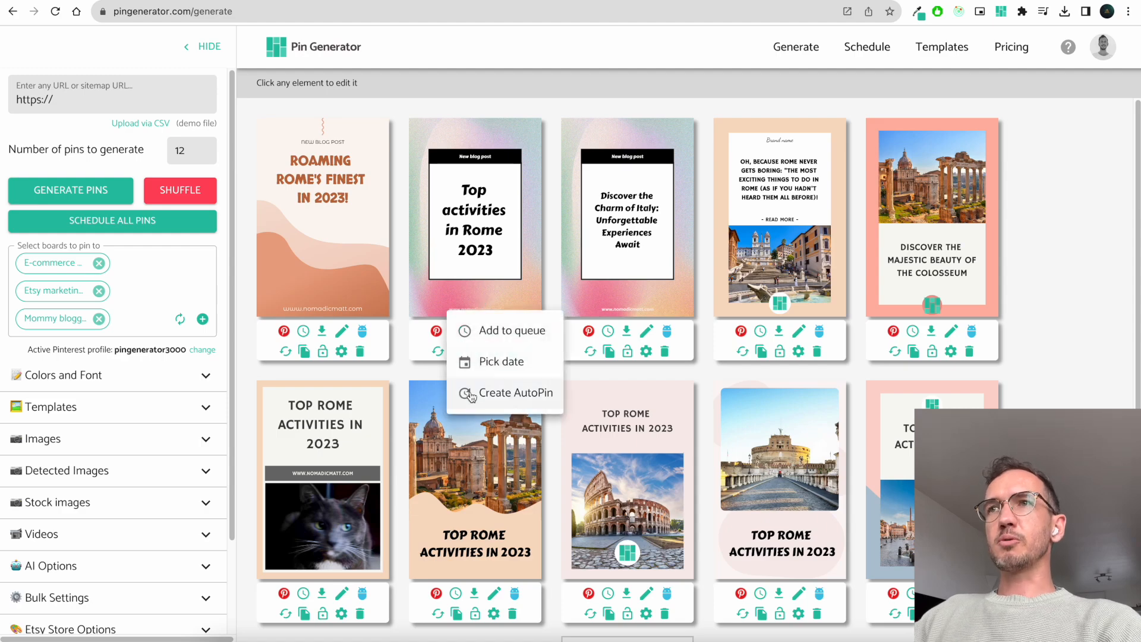
pyautogui.click(417, 305)
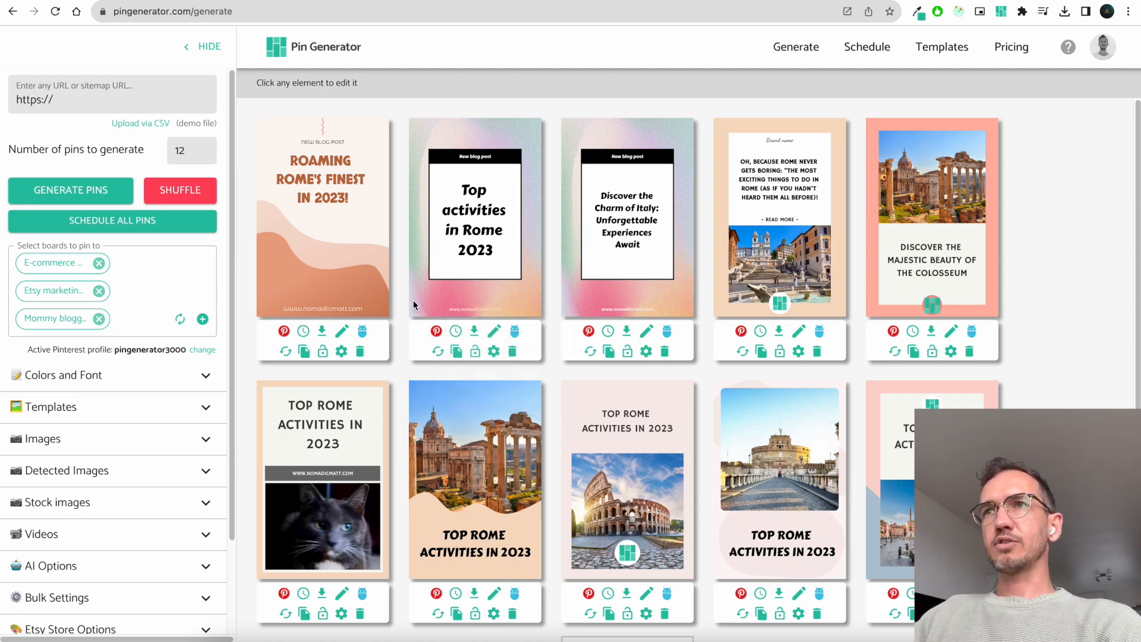
pyautogui.click(454, 330)
pyautogui.click(418, 313)
pyautogui.click(455, 333)
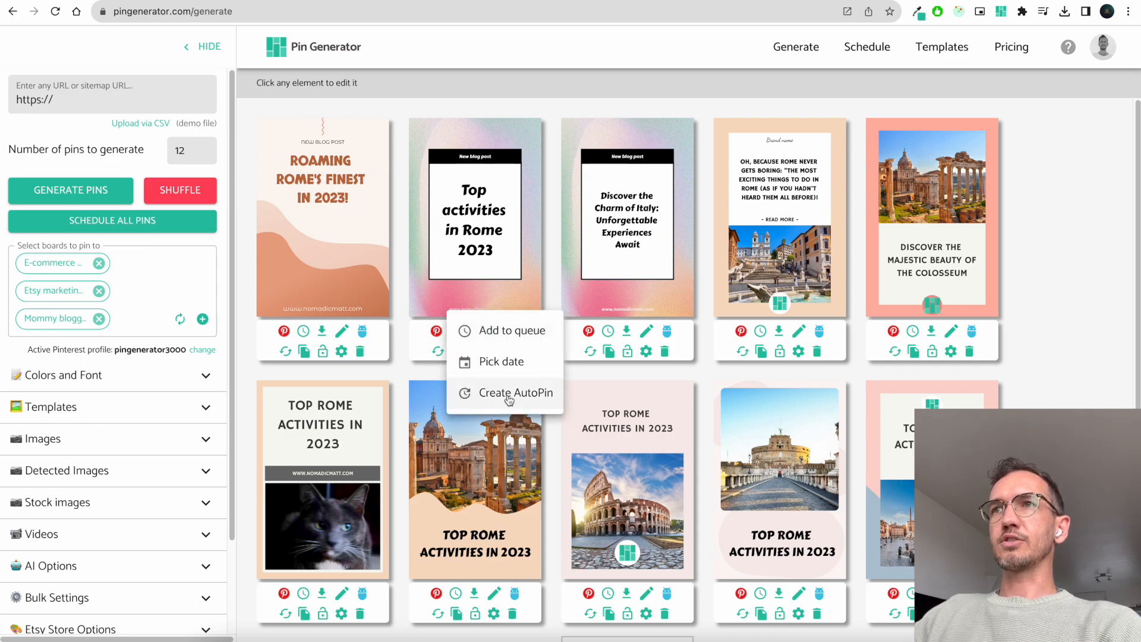
pyautogui.click(467, 394)
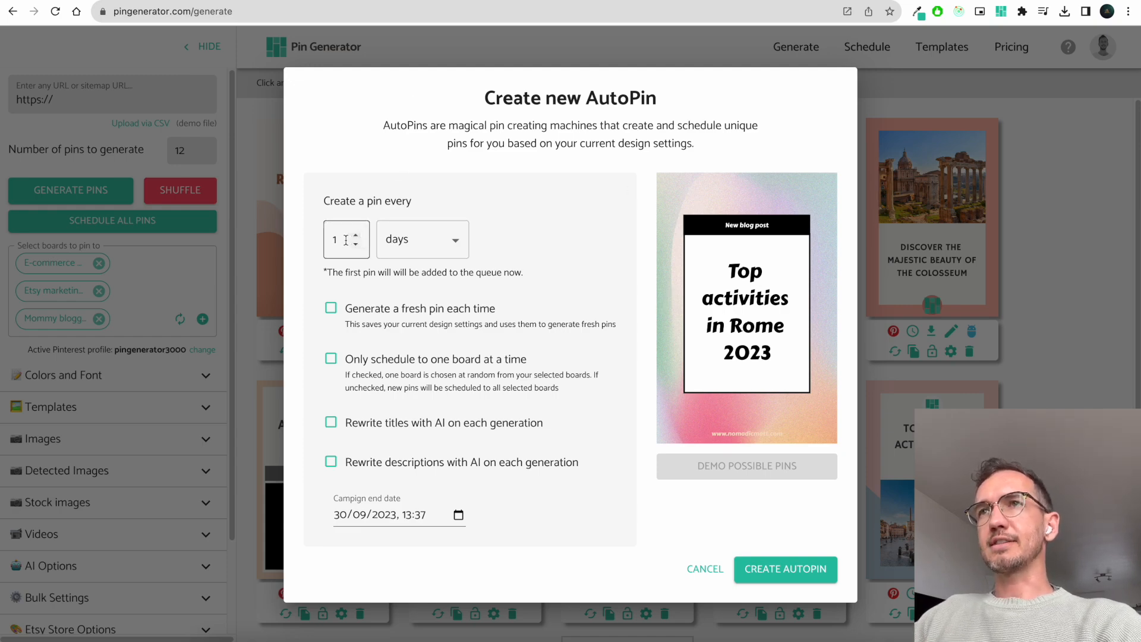
# Step: Try a pin creation interval of 3 days, check the available interval units, and set it back to 1 day
pyautogui.moveTo(345, 240); pyautogui.dragTo(319, 243)
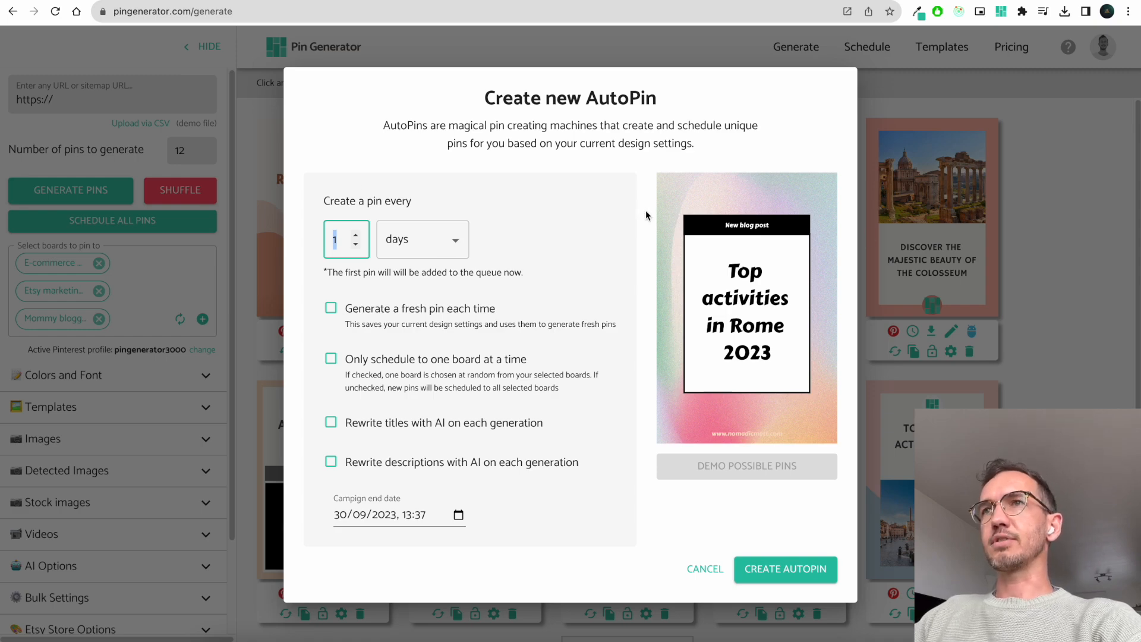
pyautogui.write('3')
pyautogui.click(455, 245)
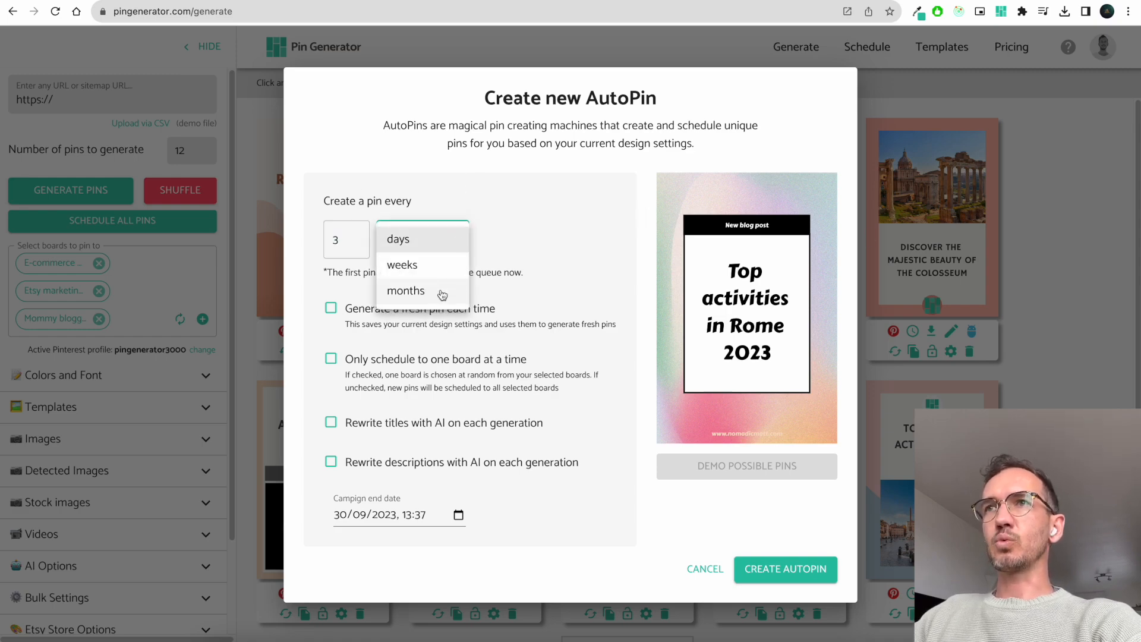
pyautogui.click(525, 217)
pyautogui.doubleClick(336, 239)
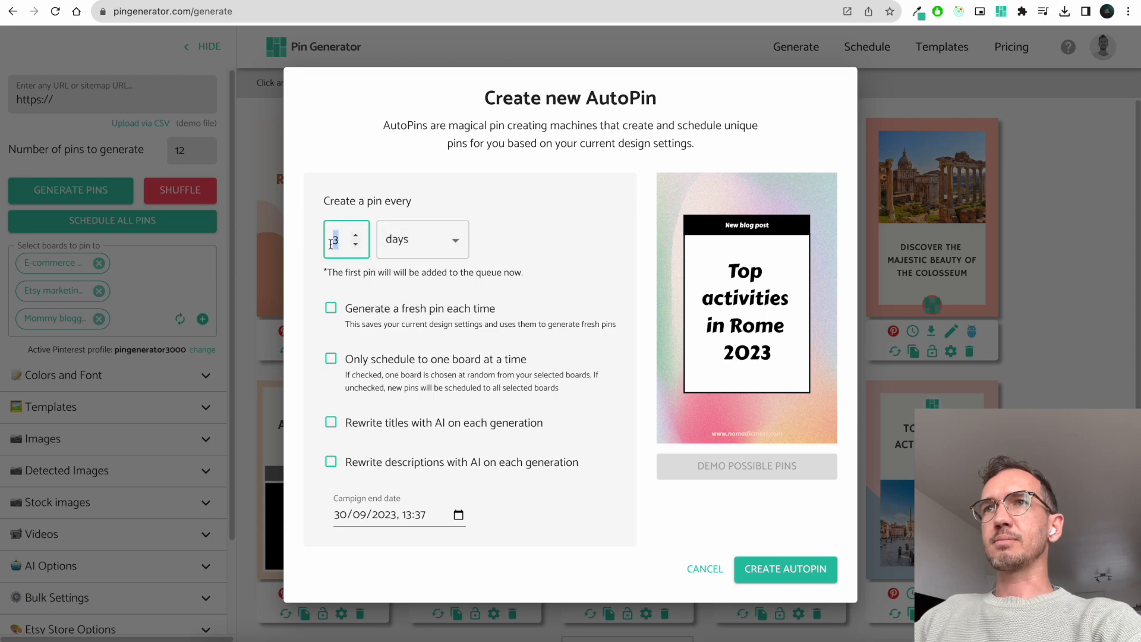
pyautogui.write('1')
pyautogui.click(536, 214)
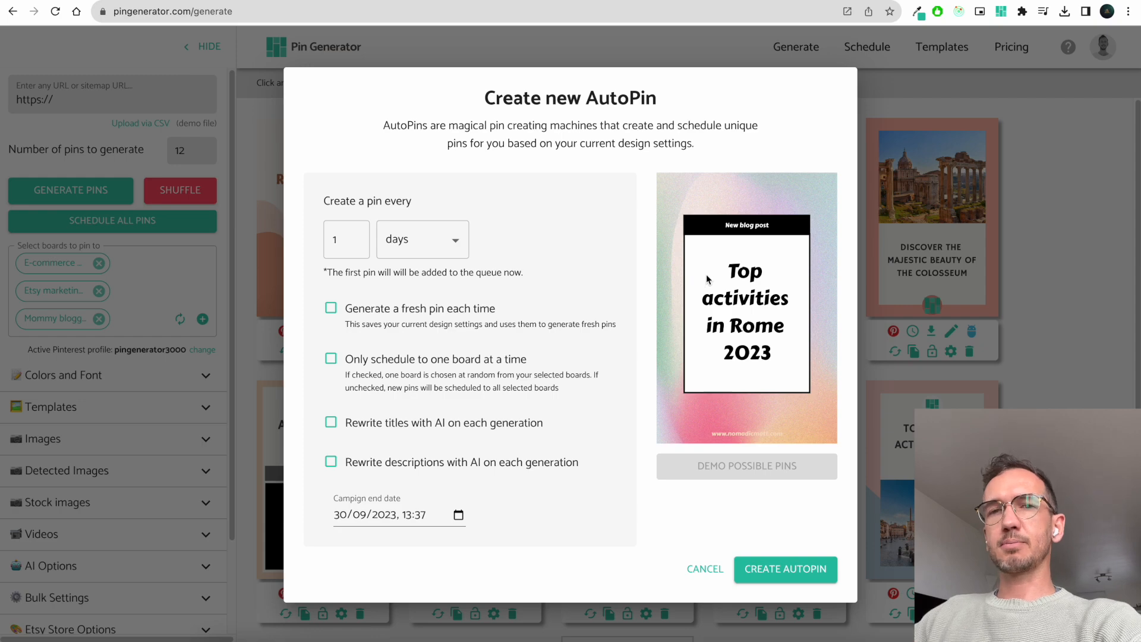
# Step: Enable generating a fresh pin each time for the AutoPin and preview a series of possible pin designs
pyautogui.click(331, 309)
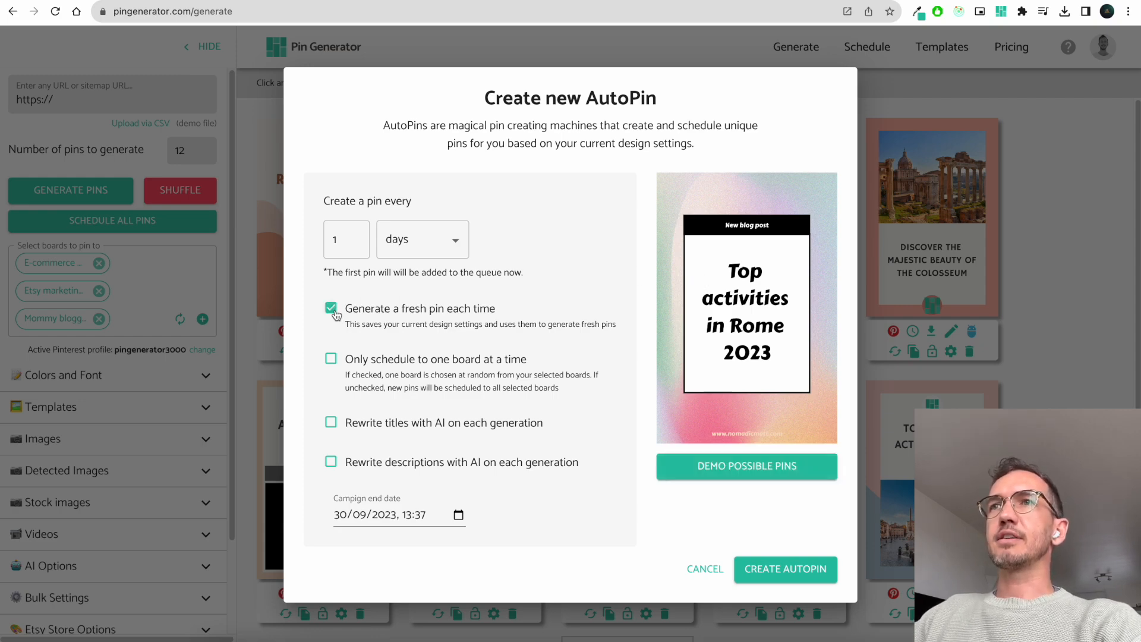
pyautogui.click(784, 474)
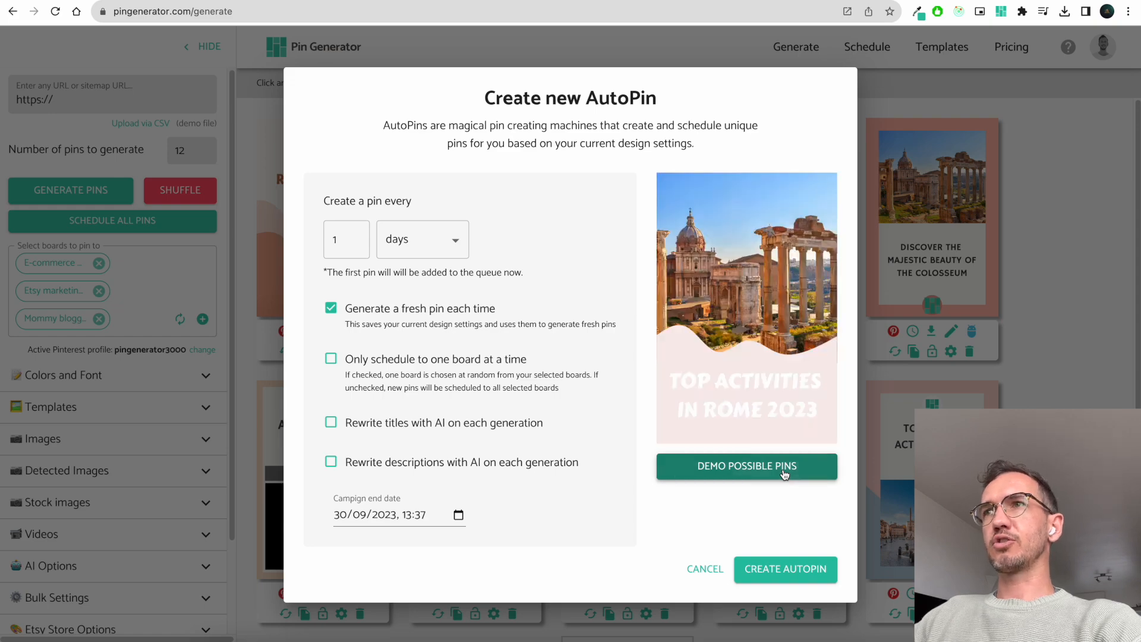
pyautogui.click(784, 474)
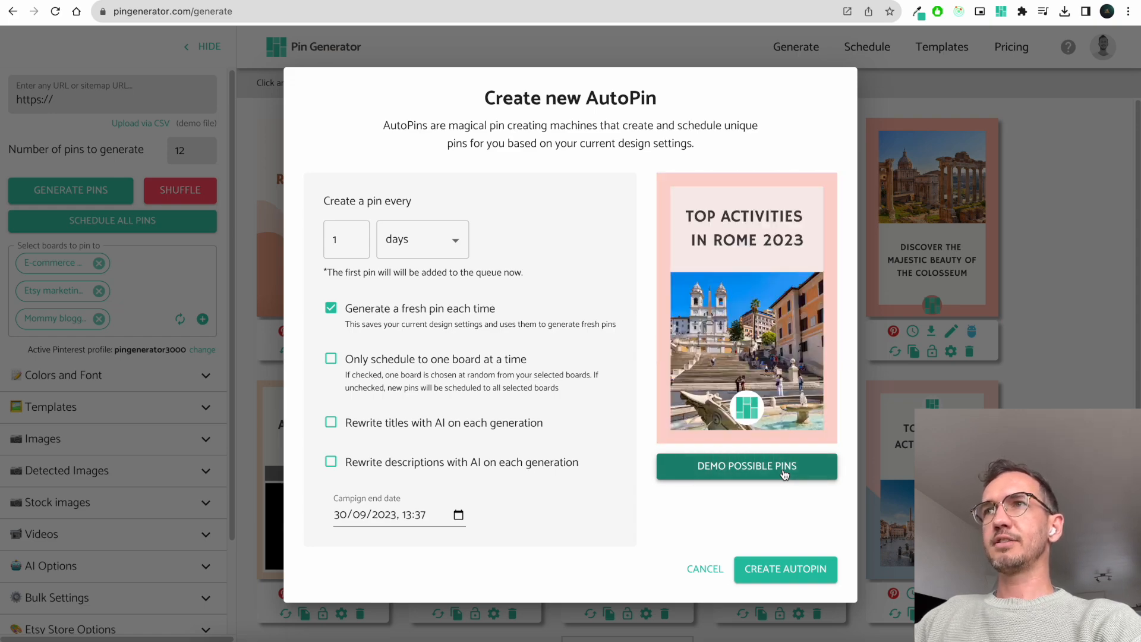
pyautogui.click(784, 474)
pyautogui.click(785, 474)
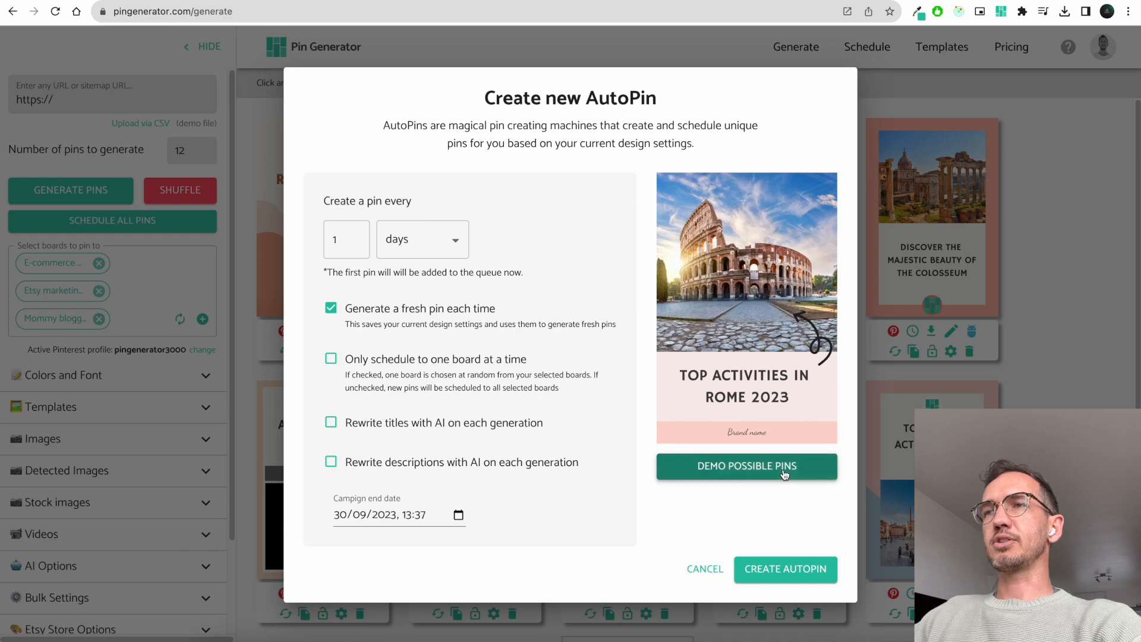
pyautogui.click(785, 474)
pyautogui.click(785, 474)
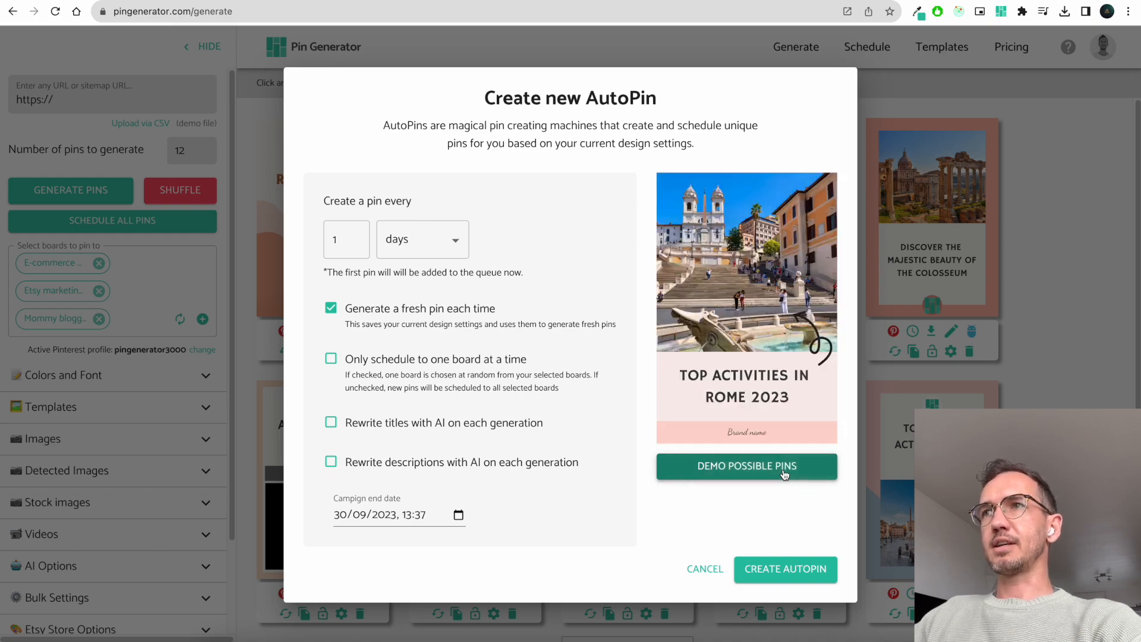
pyautogui.click(785, 473)
pyautogui.click(785, 474)
pyautogui.click(784, 473)
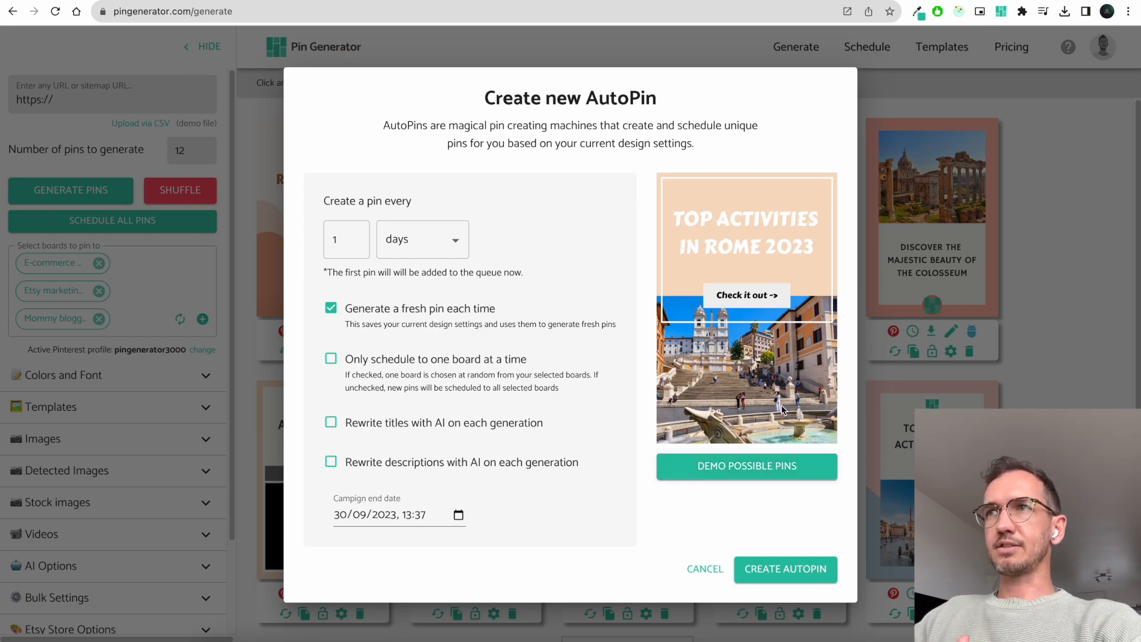
# Step: Enable AI rewriting of both titles and descriptions on each generation and preview two more possible pins
pyautogui.click(331, 422)
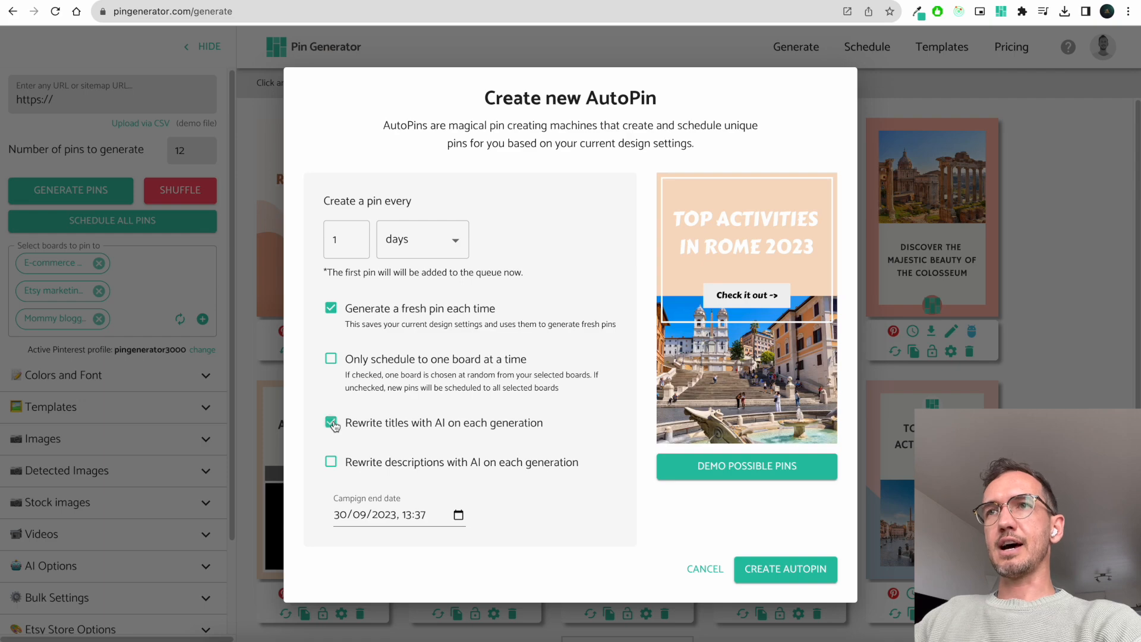
pyautogui.click(331, 463)
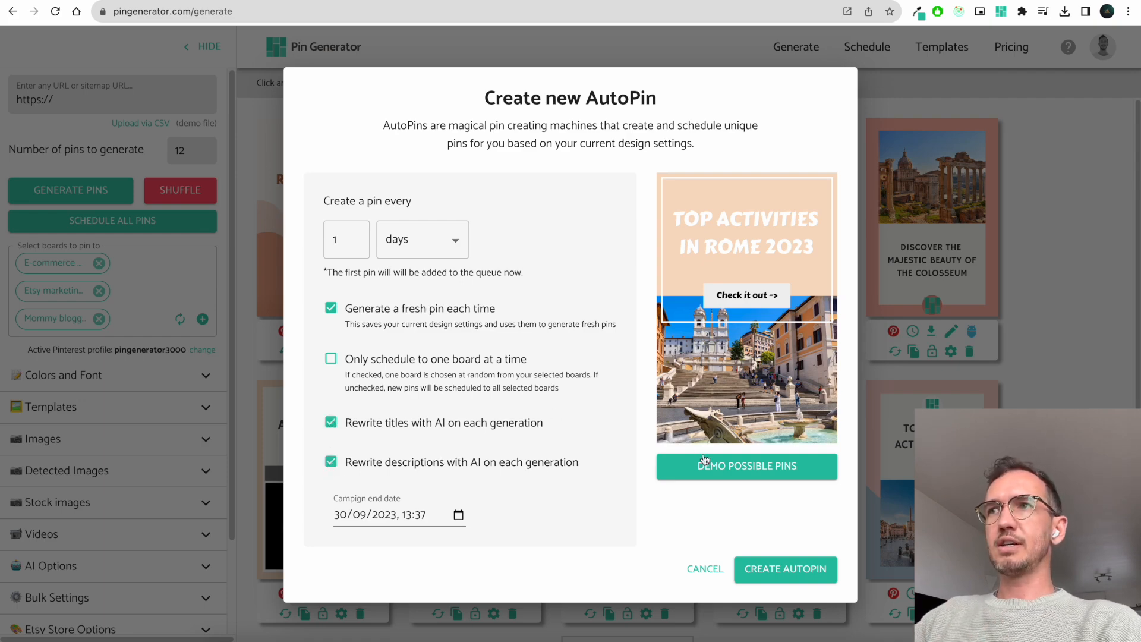
pyautogui.click(722, 467)
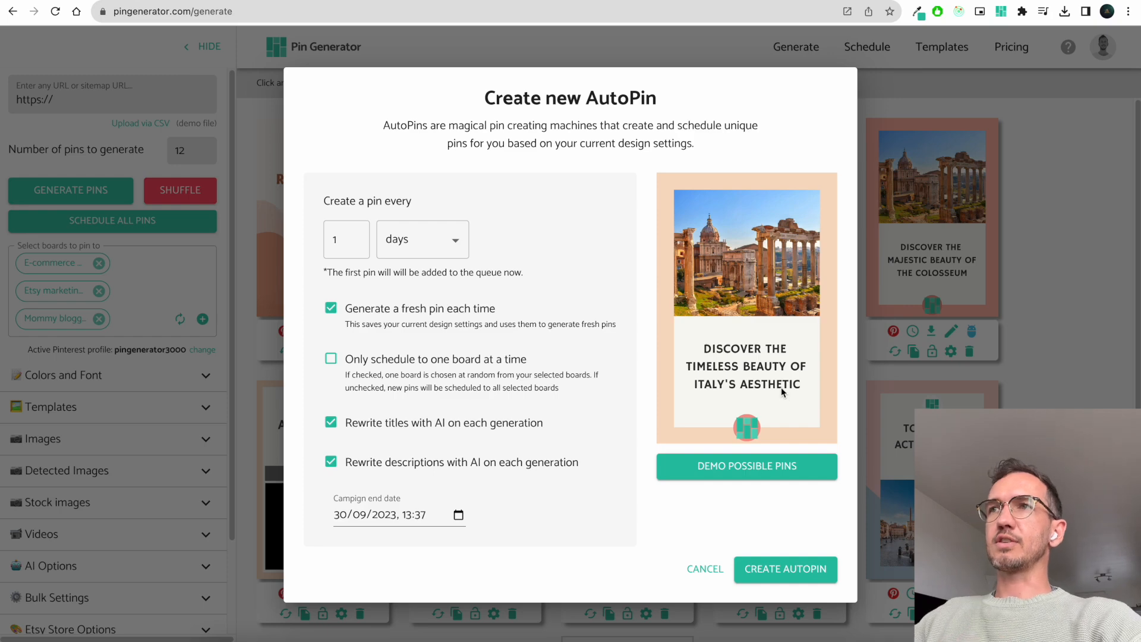
pyautogui.click(755, 459)
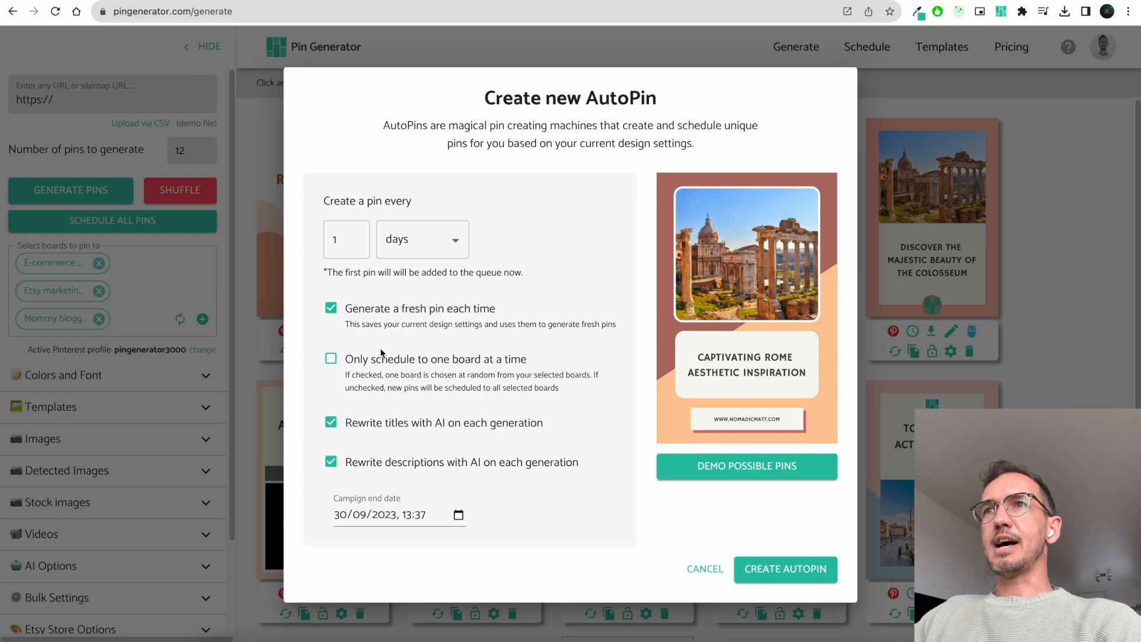
# Step: Set the AutoPin's campaign end date to 30/11/2023, keeping the time at 13:37
pyautogui.click(449, 516)
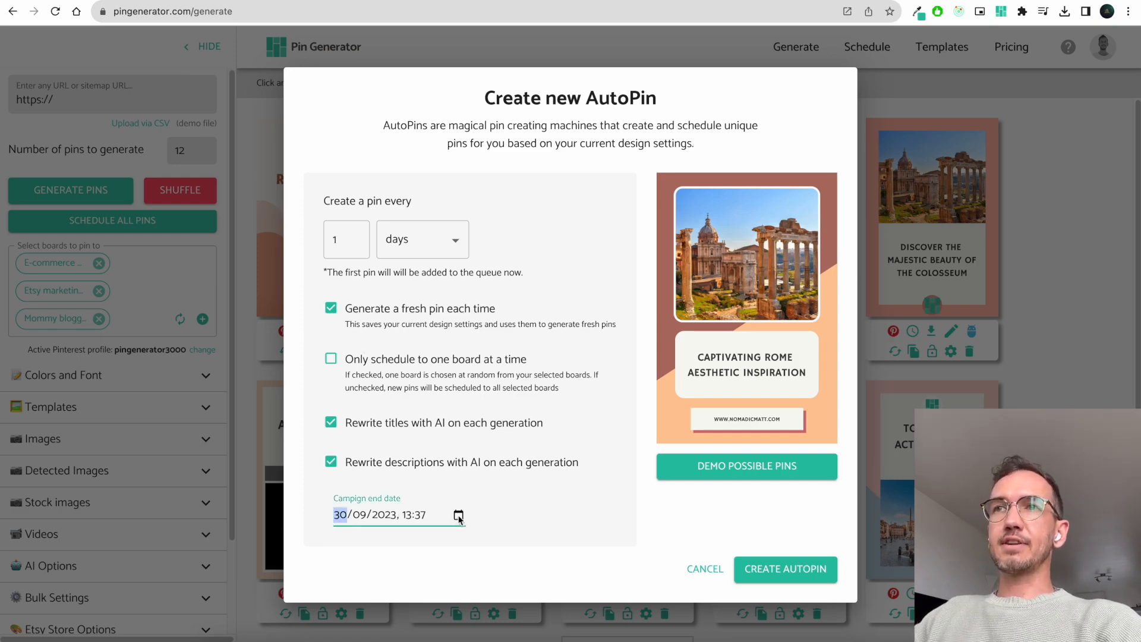
pyautogui.click(458, 516)
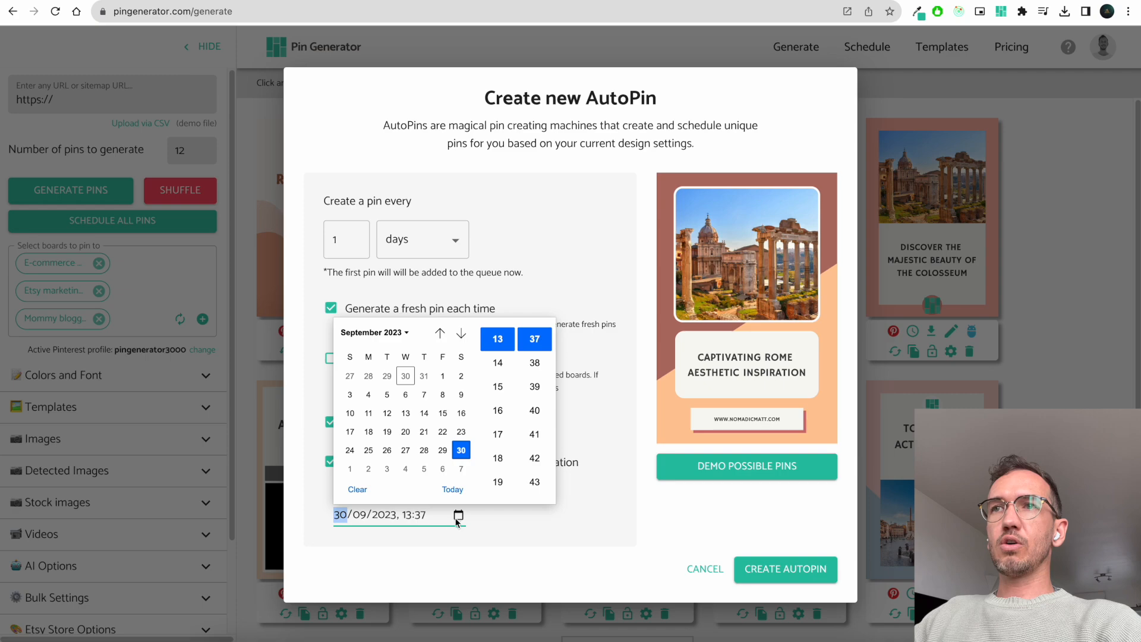
pyautogui.click(461, 334)
pyautogui.click(461, 333)
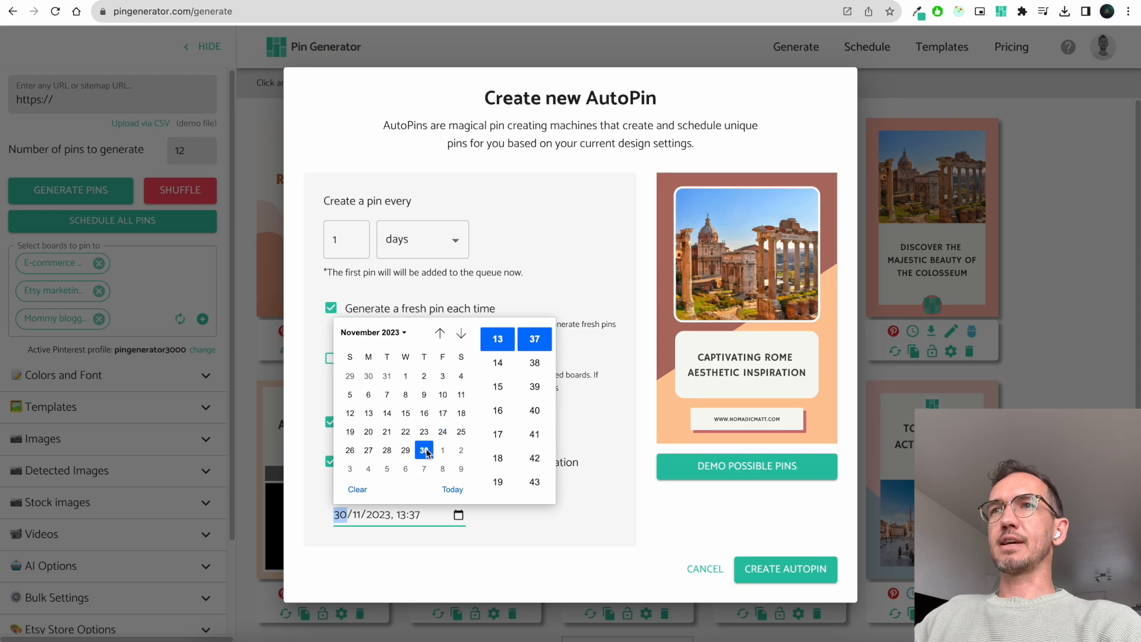
pyautogui.click(583, 399)
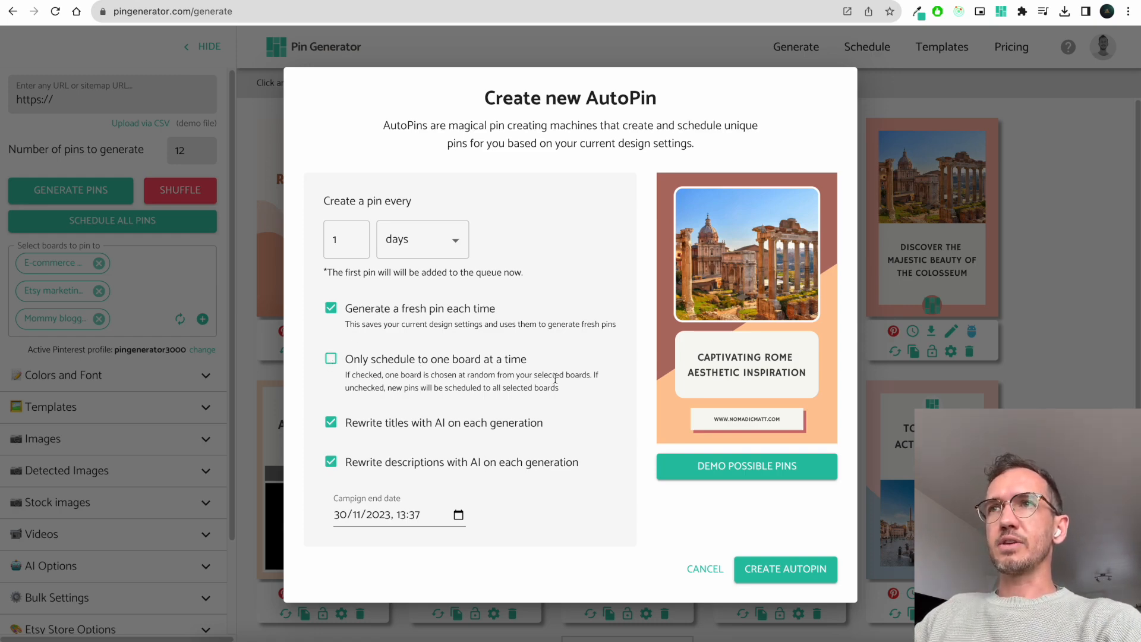
# Step: Limit the AutoPin to scheduling to one board at a time, preview another possible pin, and create the AutoPin
pyautogui.moveTo(551, 367); pyautogui.dragTo(348, 361)
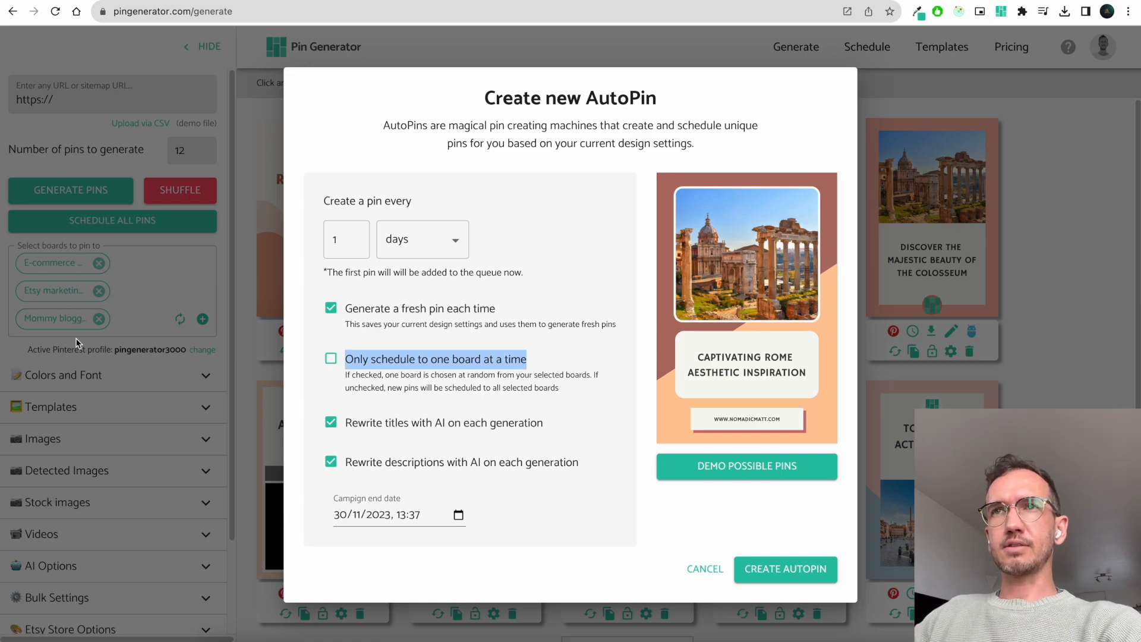
pyautogui.click(500, 361)
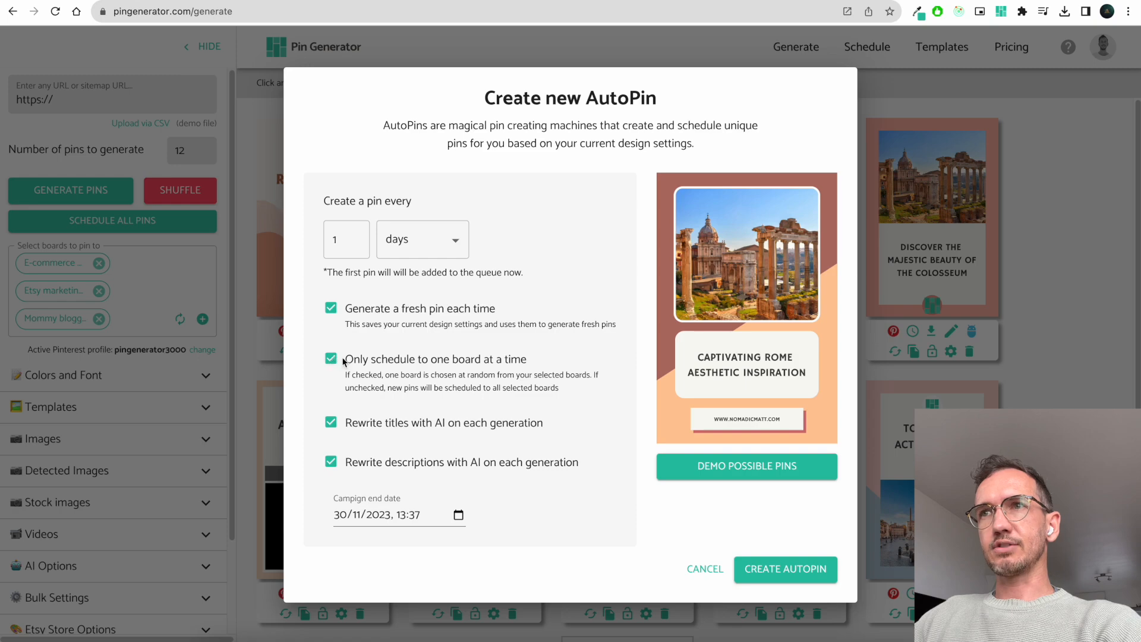
pyautogui.click(776, 464)
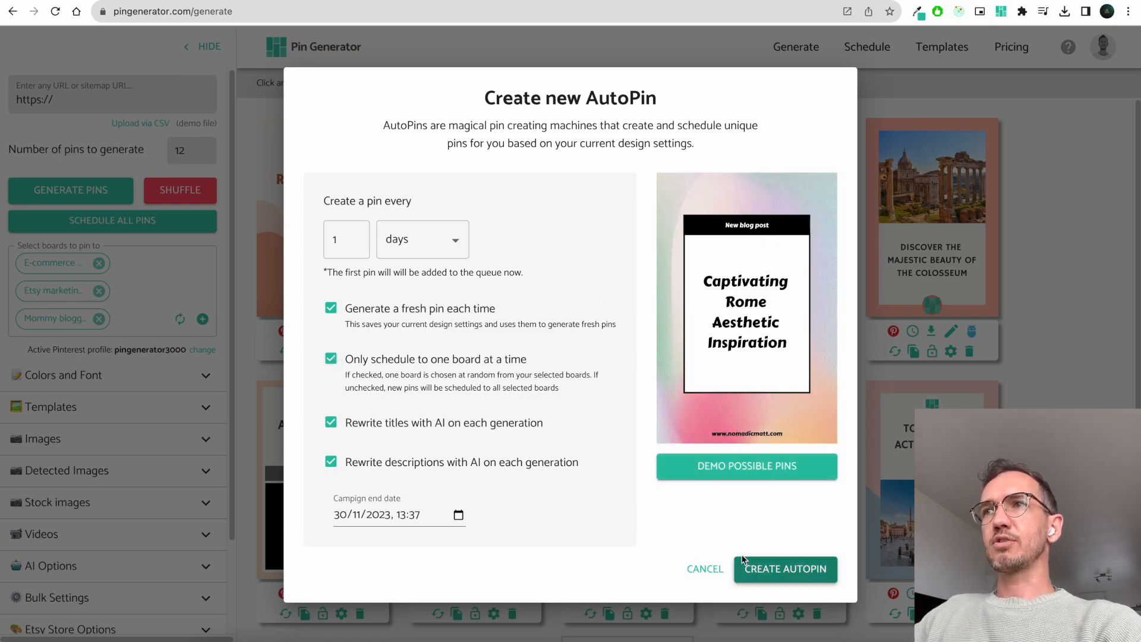
pyautogui.click(775, 572)
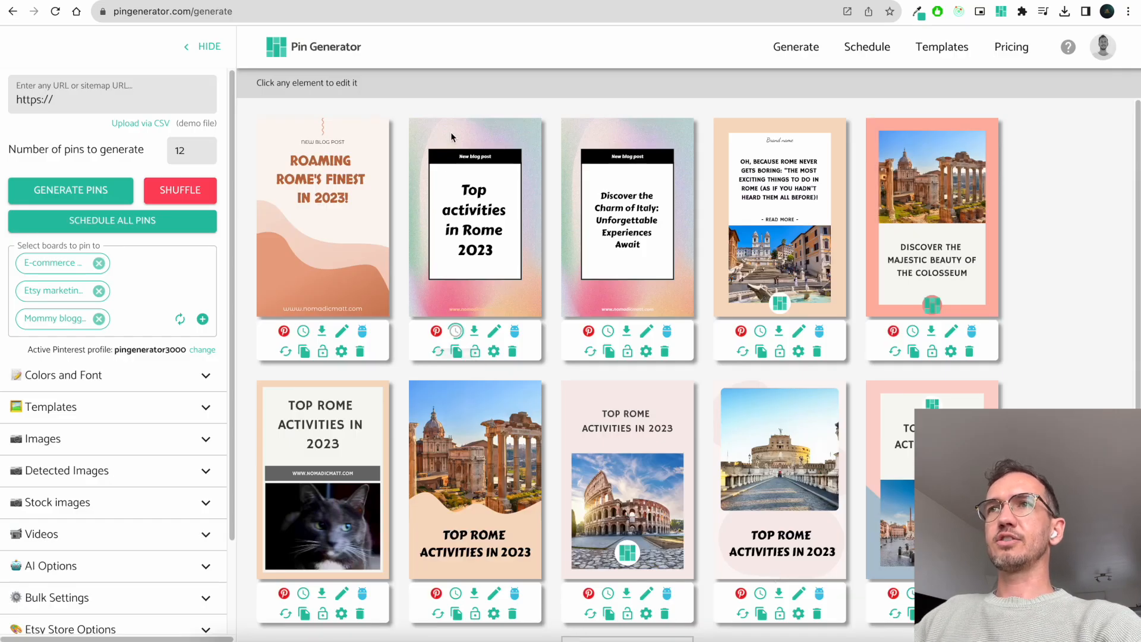
pyautogui.click(456, 331)
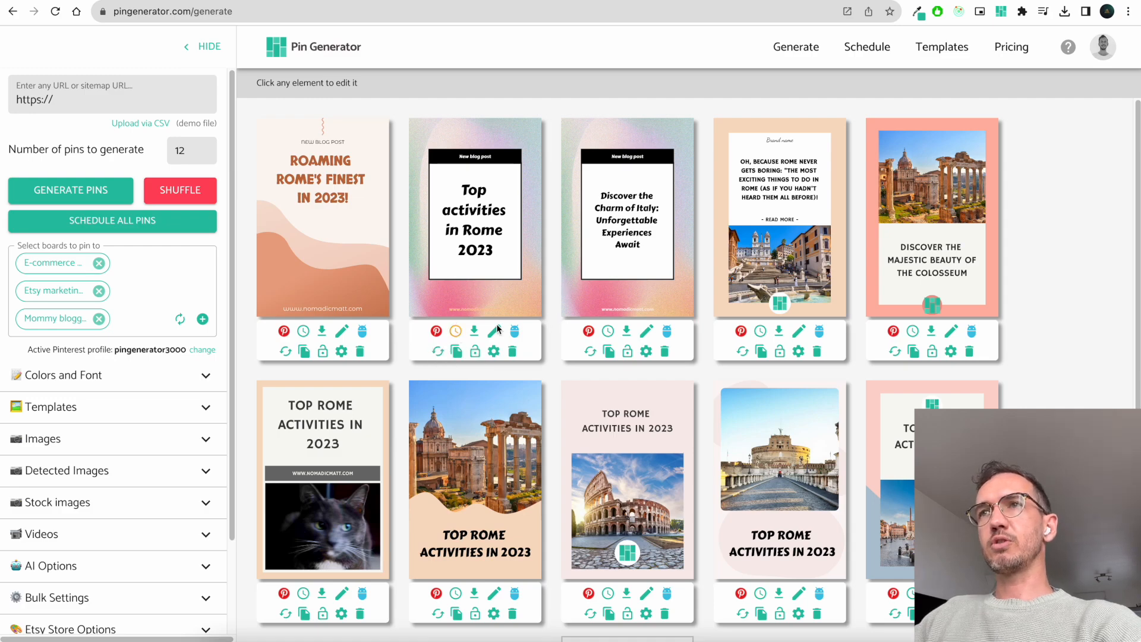
pyautogui.moveTo(455, 333)
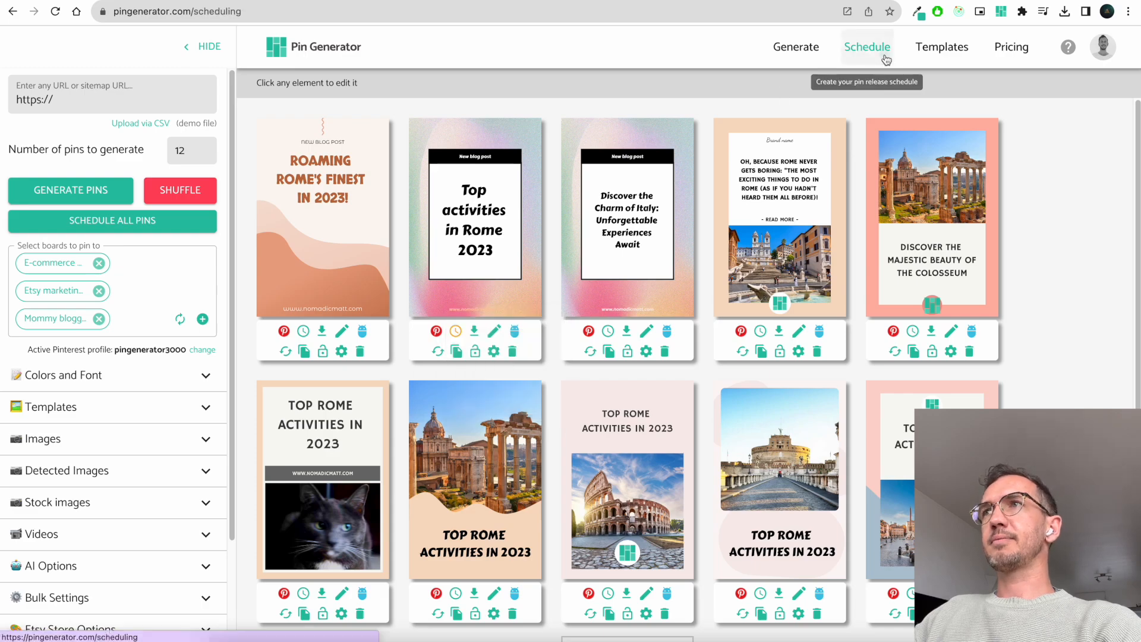
# Step: Open the scheduling page and sort the scheduled pins queue by date in descending order
pyautogui.click(868, 47)
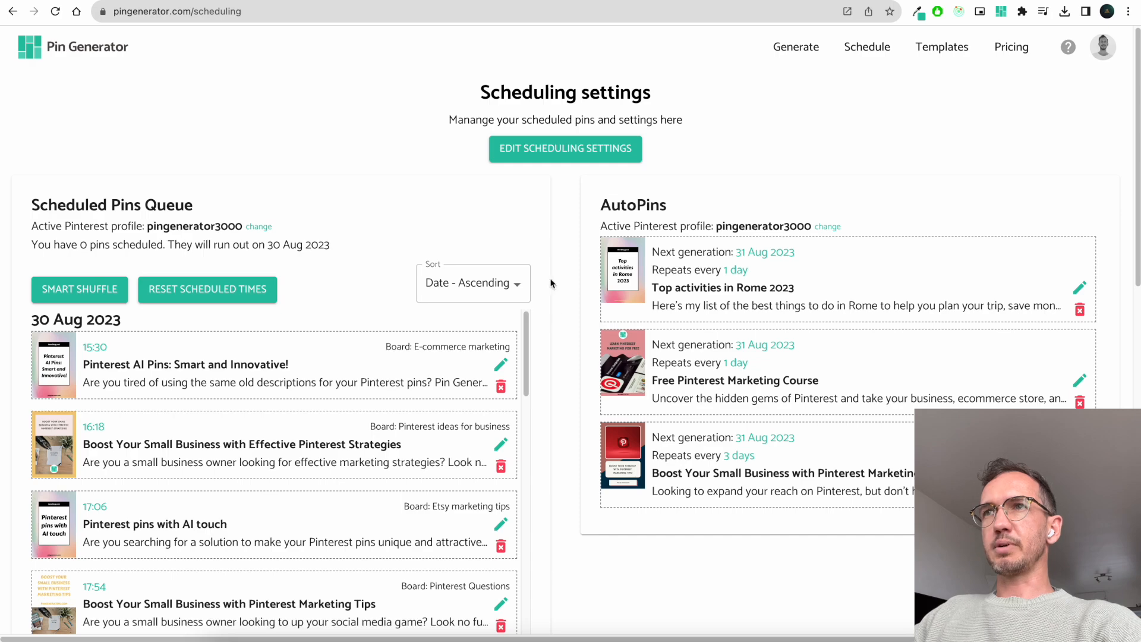
pyautogui.scroll(-1, 517, 279)
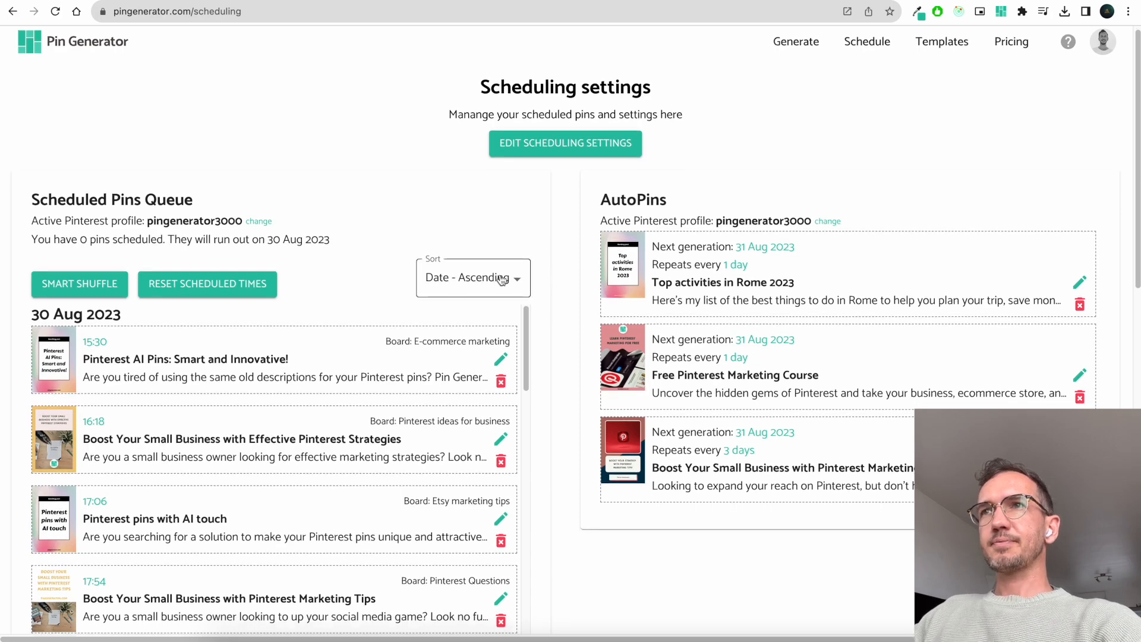
pyautogui.click(473, 278)
pyautogui.click(472, 301)
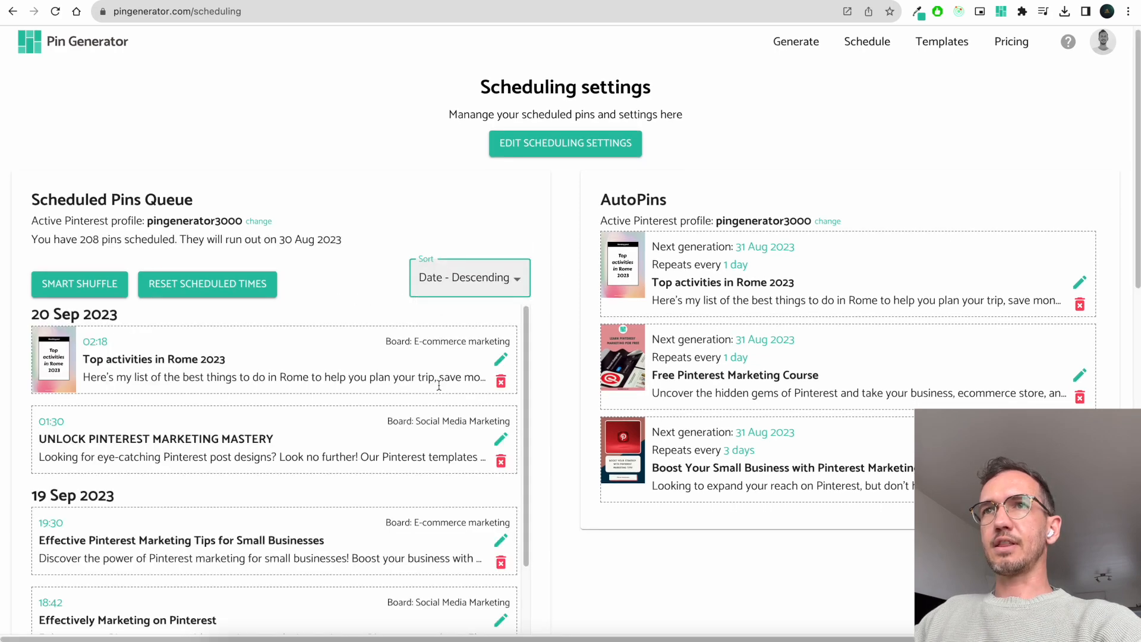
# Step: Check the queued "Top activities in Rome 2023" pin and its AutoPin entry, and delete that pin from the scheduled queue
pyautogui.moveTo(268, 360); pyautogui.dragTo(98, 360)
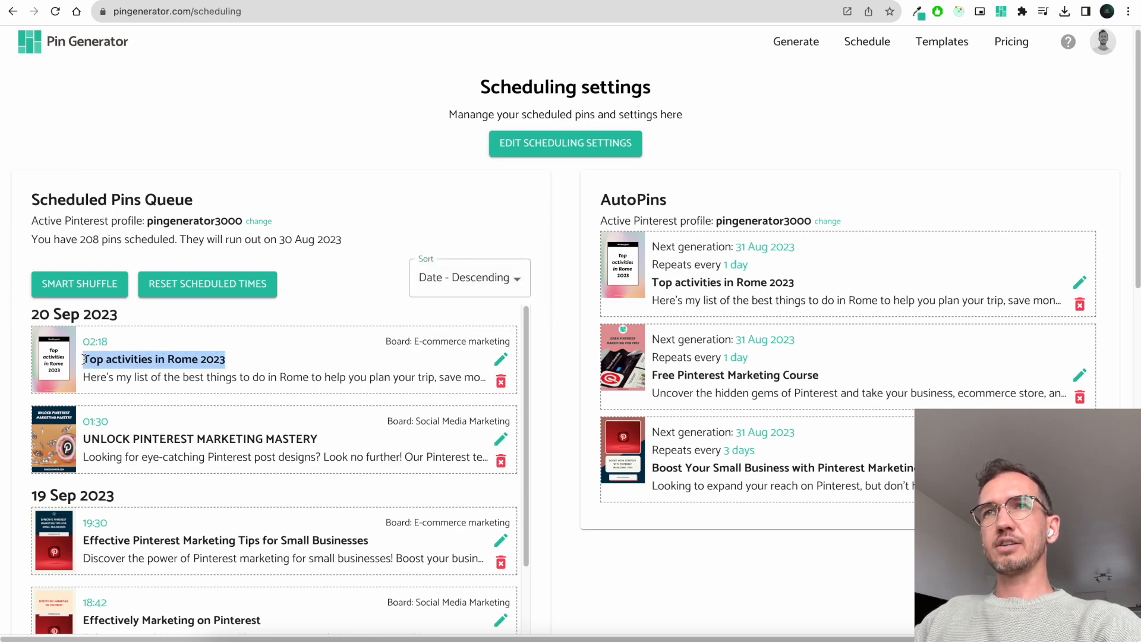
pyautogui.moveTo(382, 341); pyautogui.dragTo(507, 339)
pyautogui.click(507, 339)
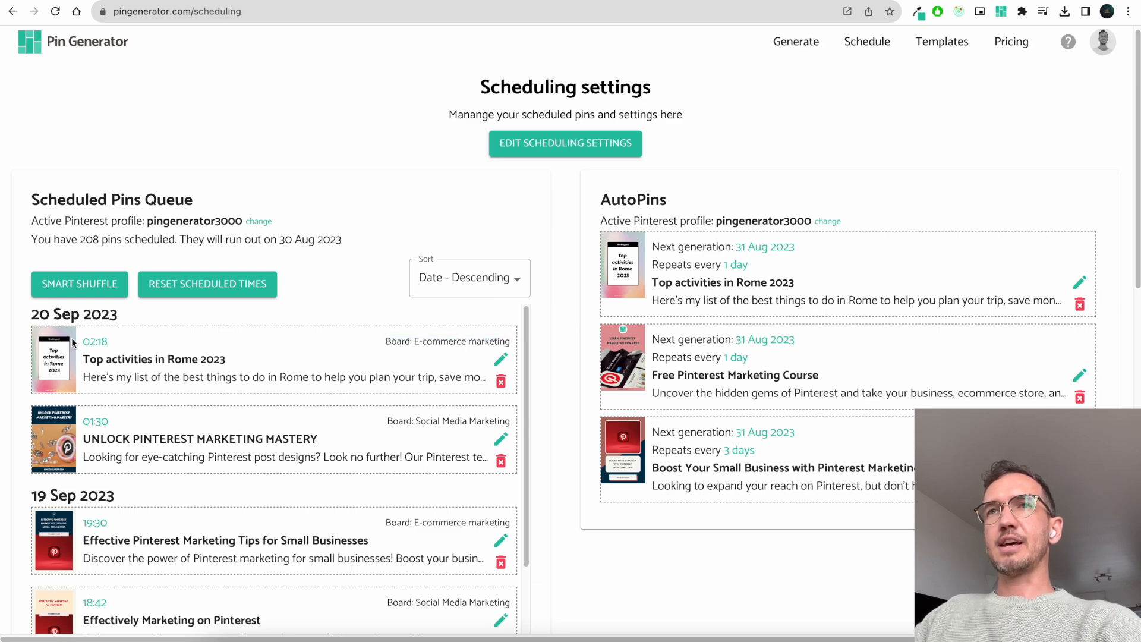
pyautogui.moveTo(820, 273); pyautogui.dragTo(655, 243)
pyautogui.click(764, 267)
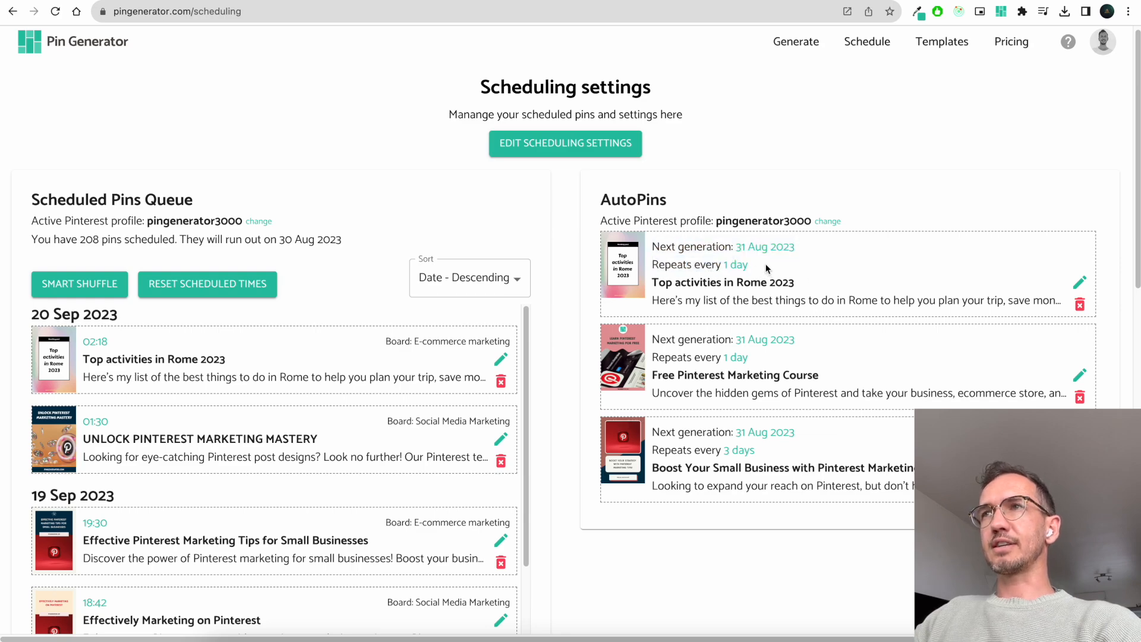
pyautogui.click(501, 382)
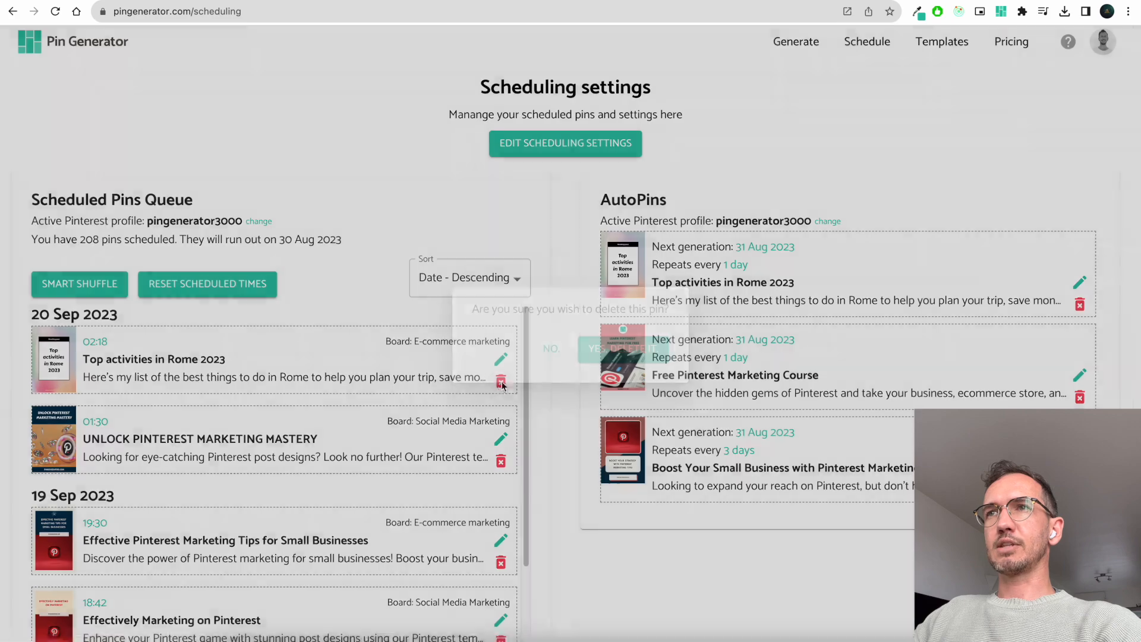
pyautogui.click(623, 347)
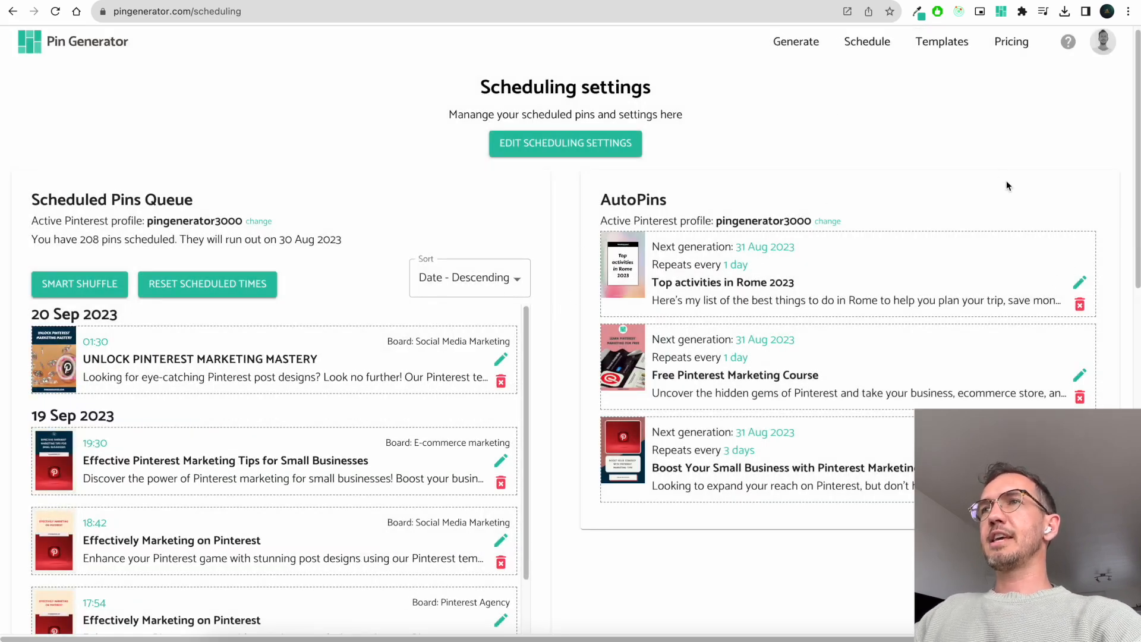
# Step: Open the "Top activities in Rome 2023" AutoPin for editing and review its title, description, outbound link, boards and scheduling settings
pyautogui.click(1080, 283)
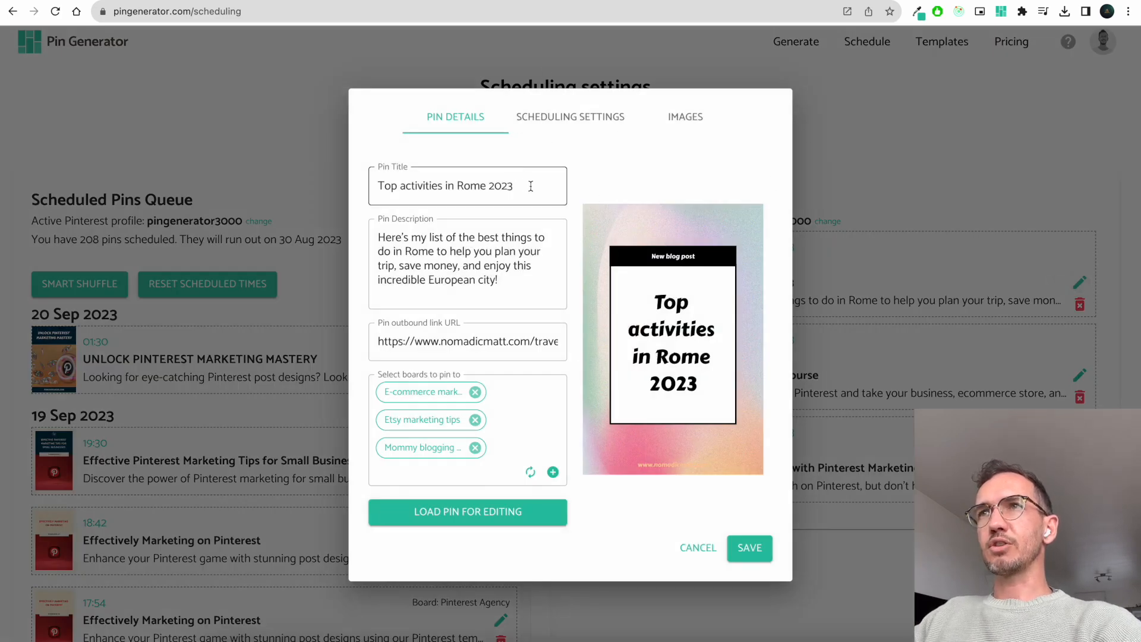
pyautogui.moveTo(531, 186); pyautogui.dragTo(347, 176)
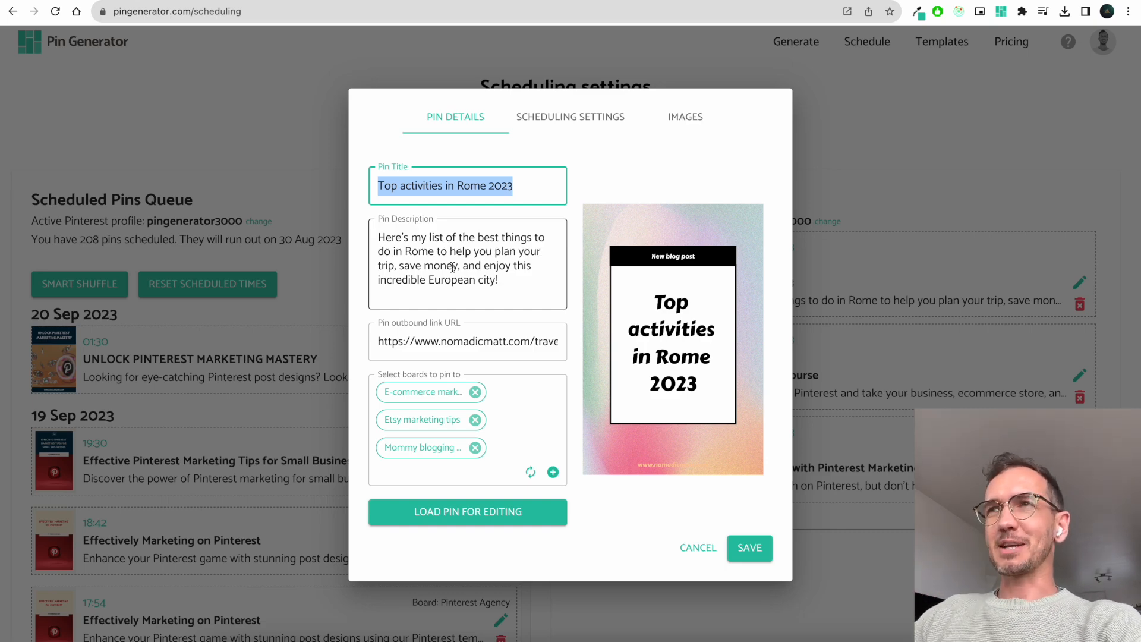
pyautogui.click(515, 242)
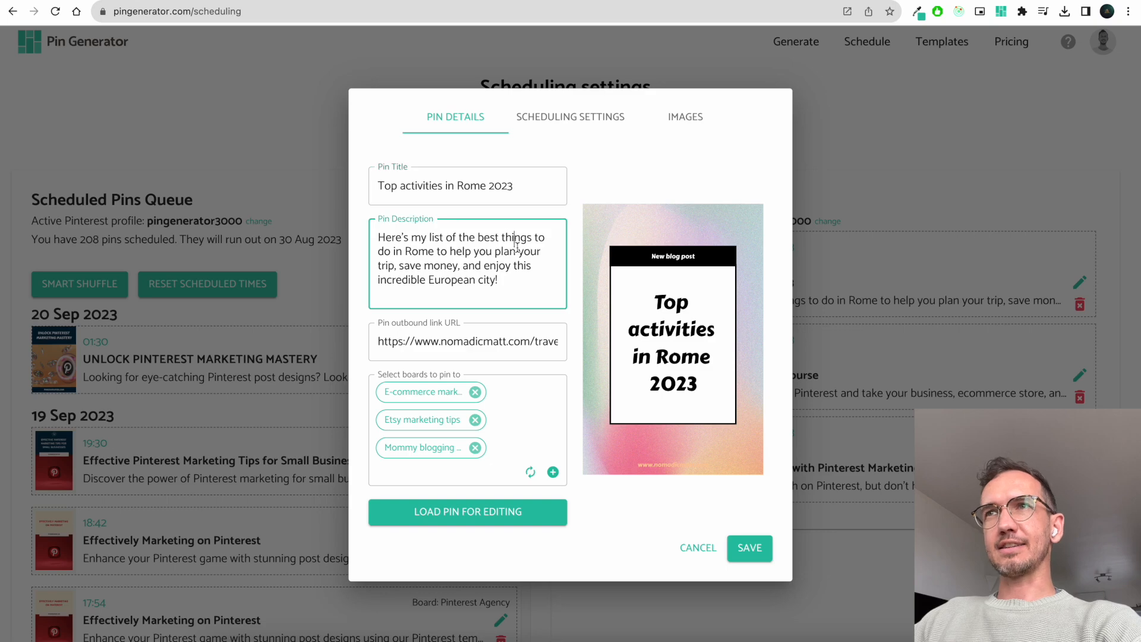
pyautogui.click(493, 350)
pyautogui.moveTo(421, 342); pyautogui.dragTo(590, 347)
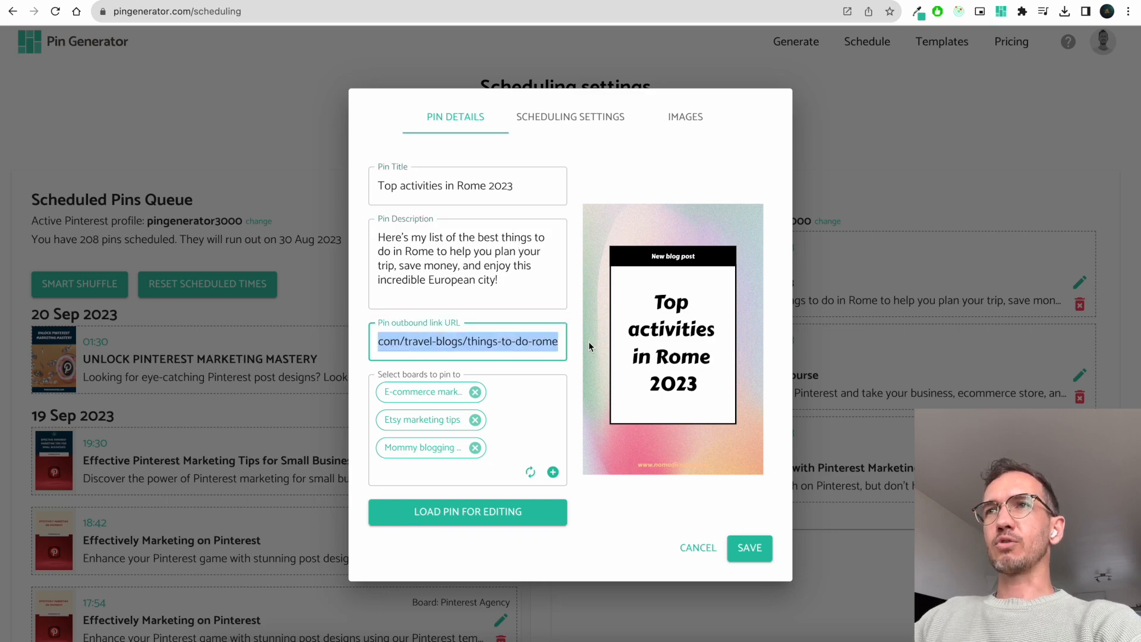
pyautogui.click(578, 390)
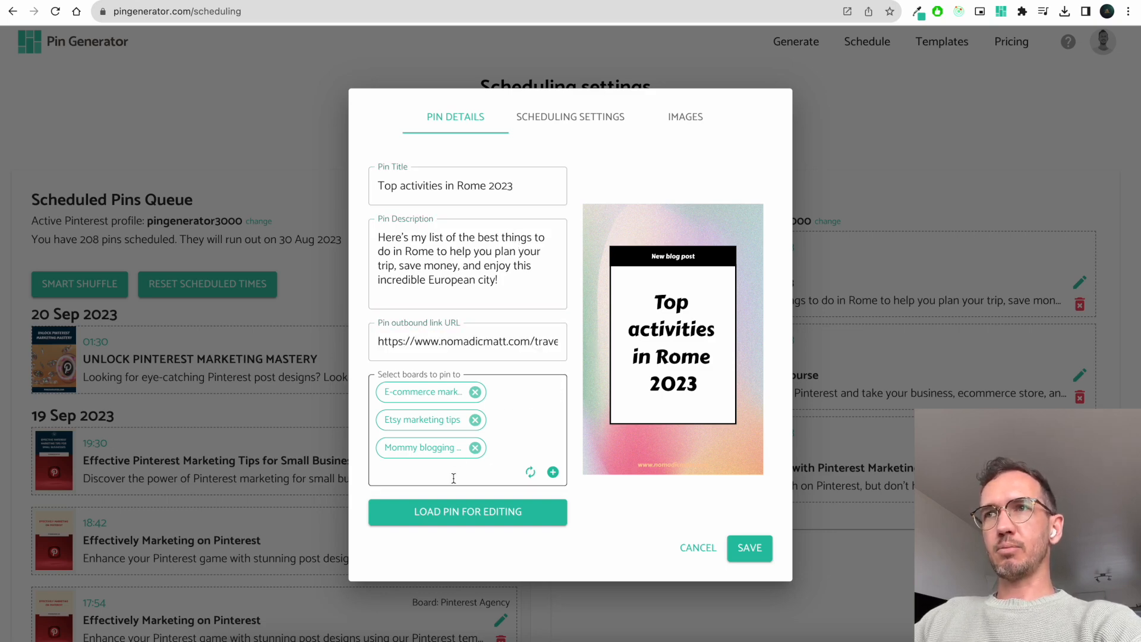
pyautogui.click(563, 116)
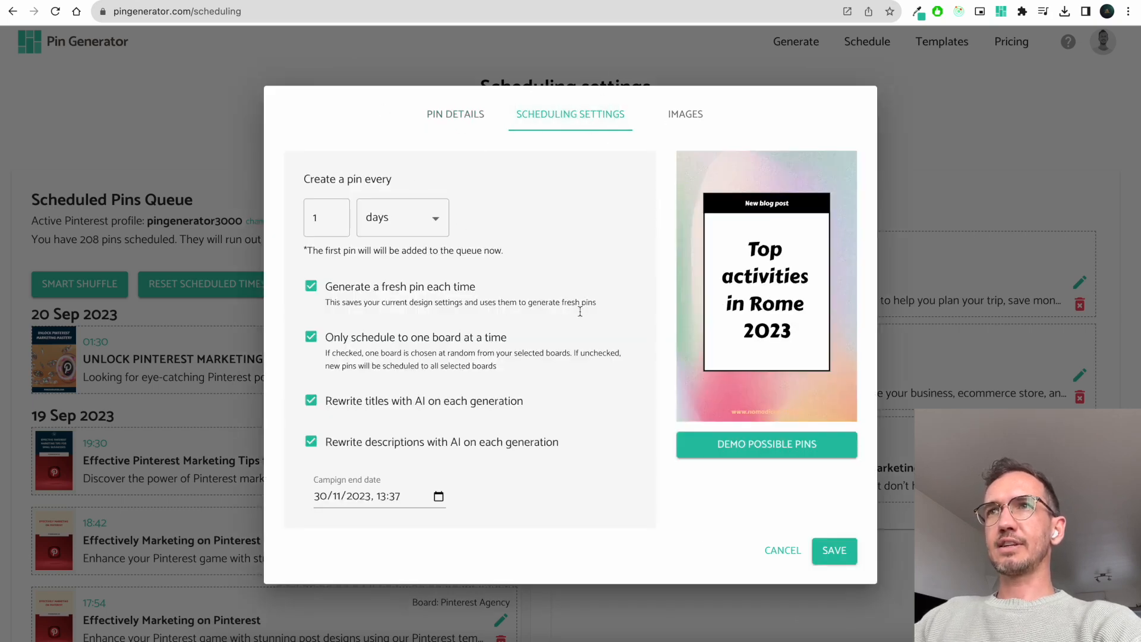
# Step: In the AutoPin's images, select the second-row second image, deselect the first image of rows one and two, and save the AutoPin
pyautogui.click(689, 123)
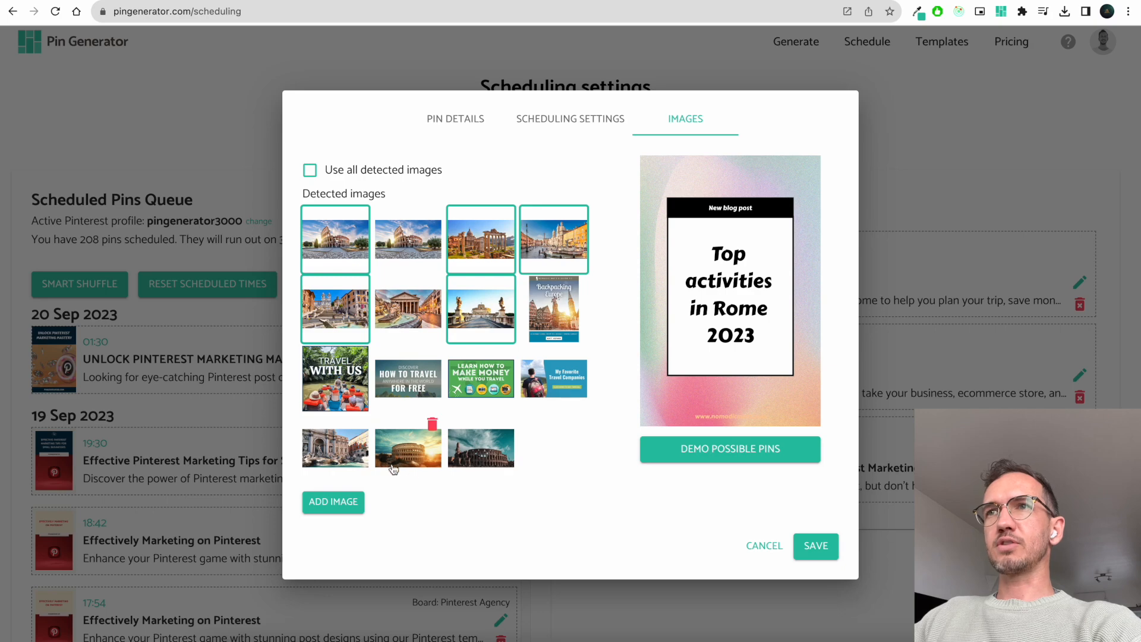
pyautogui.click(398, 315)
pyautogui.click(351, 320)
pyautogui.click(347, 228)
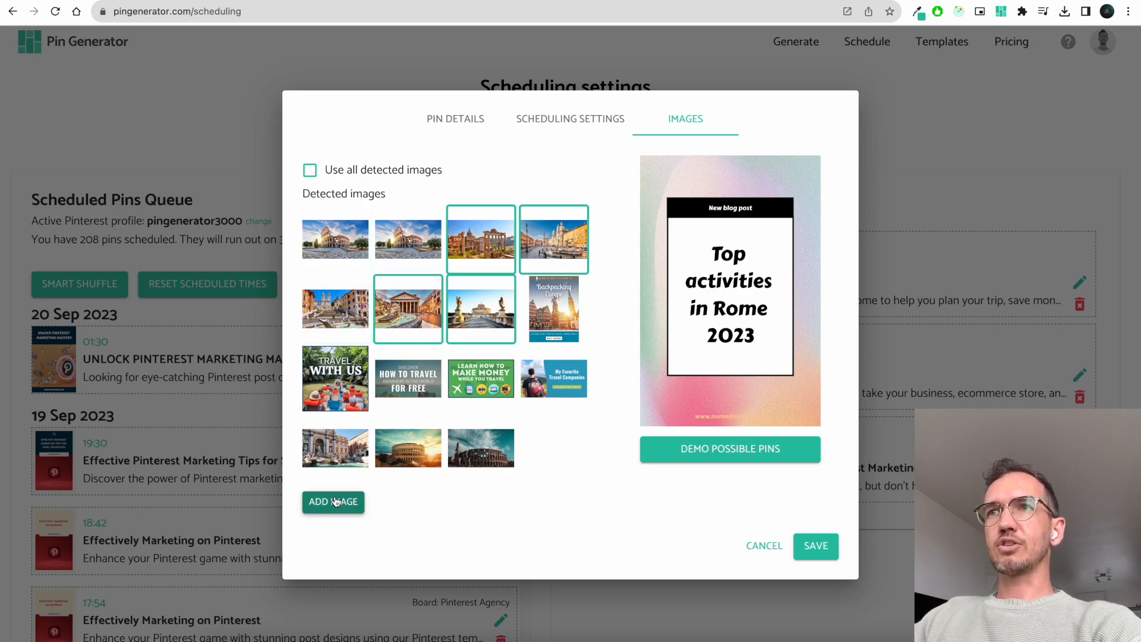
pyautogui.click(809, 546)
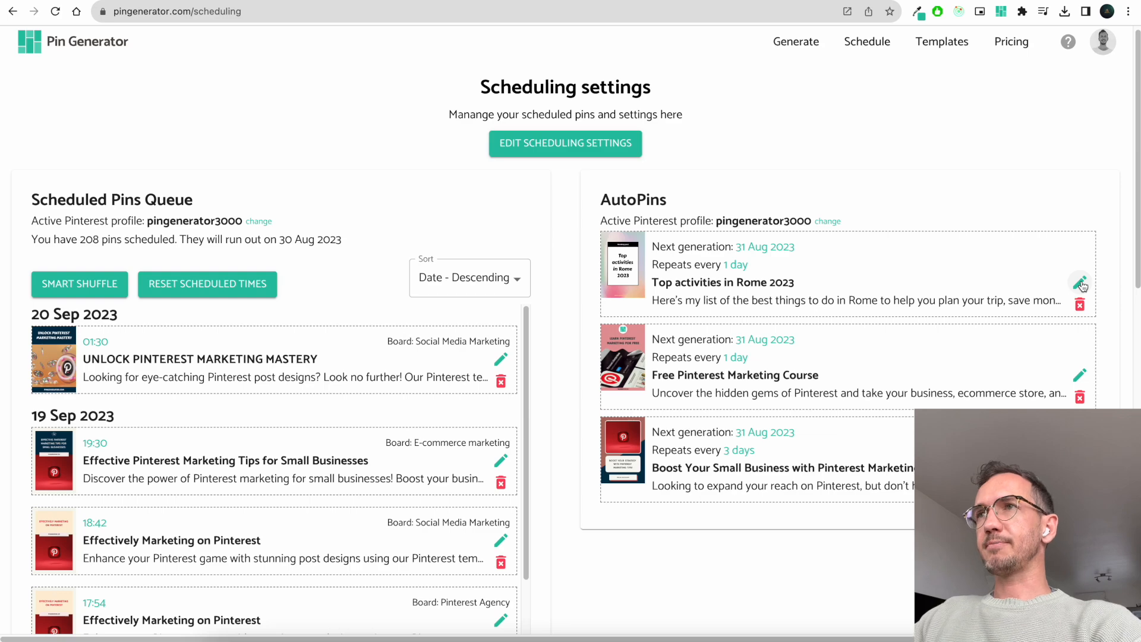
# Step: Reopen the Rome AutoPin, check its pin details and scheduling settings, and load its pin for editing in the generator
pyautogui.click(1080, 283)
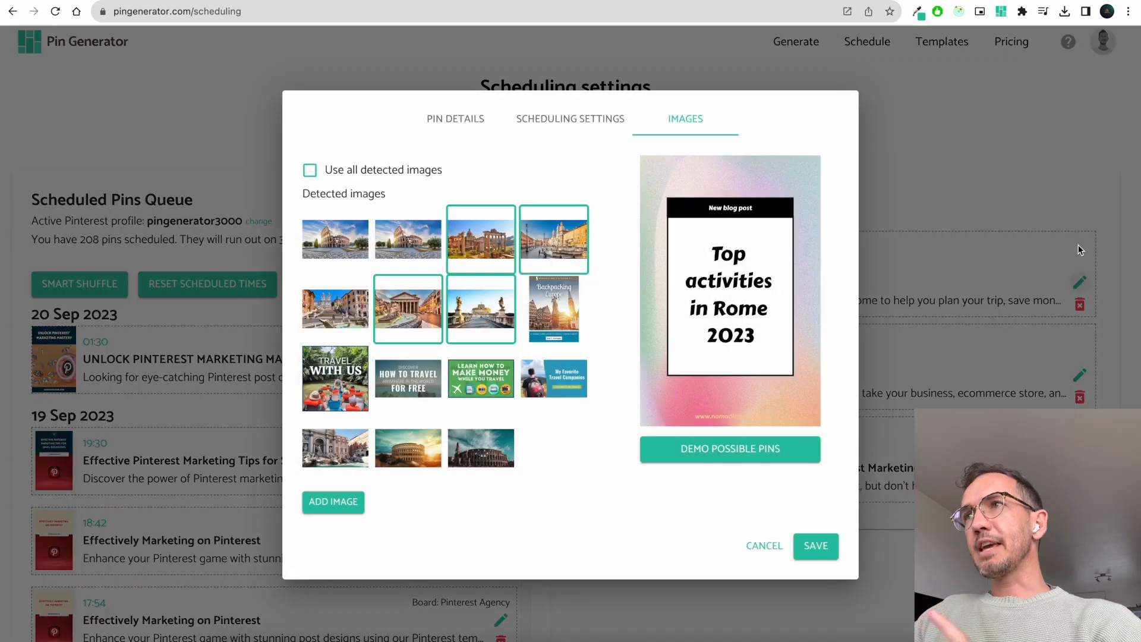
pyautogui.click(470, 121)
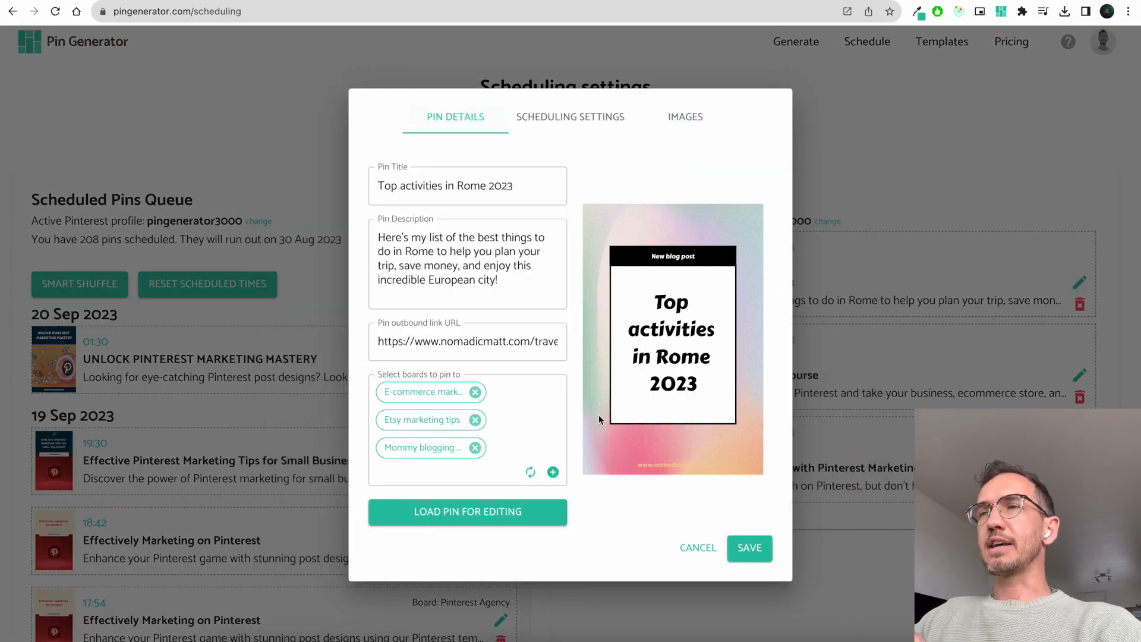
pyautogui.click(549, 118)
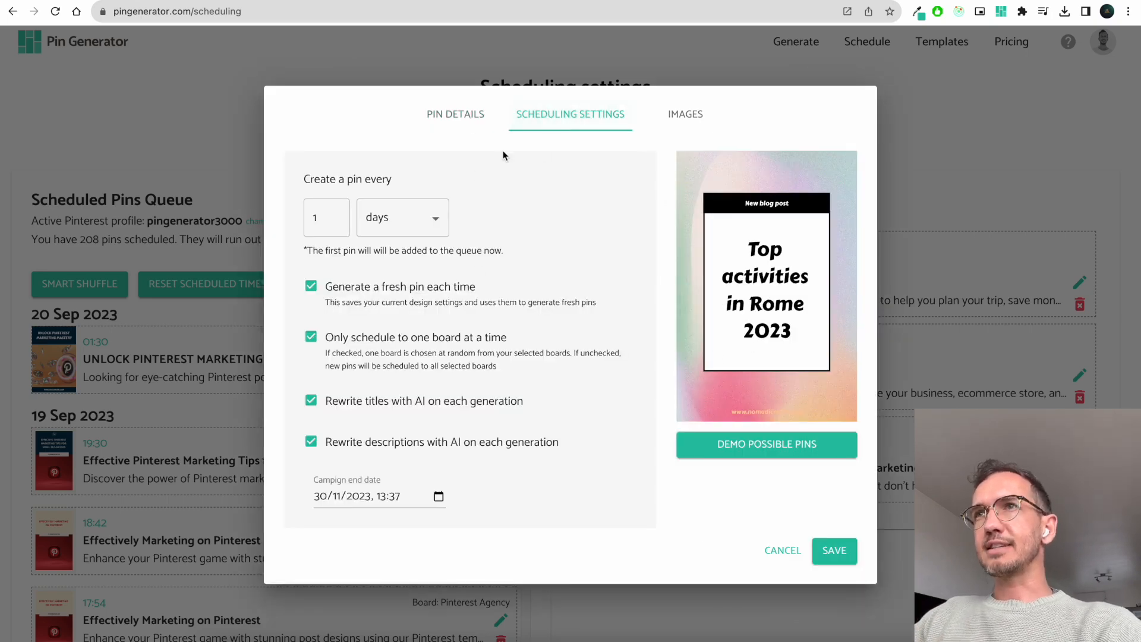
pyautogui.click(469, 116)
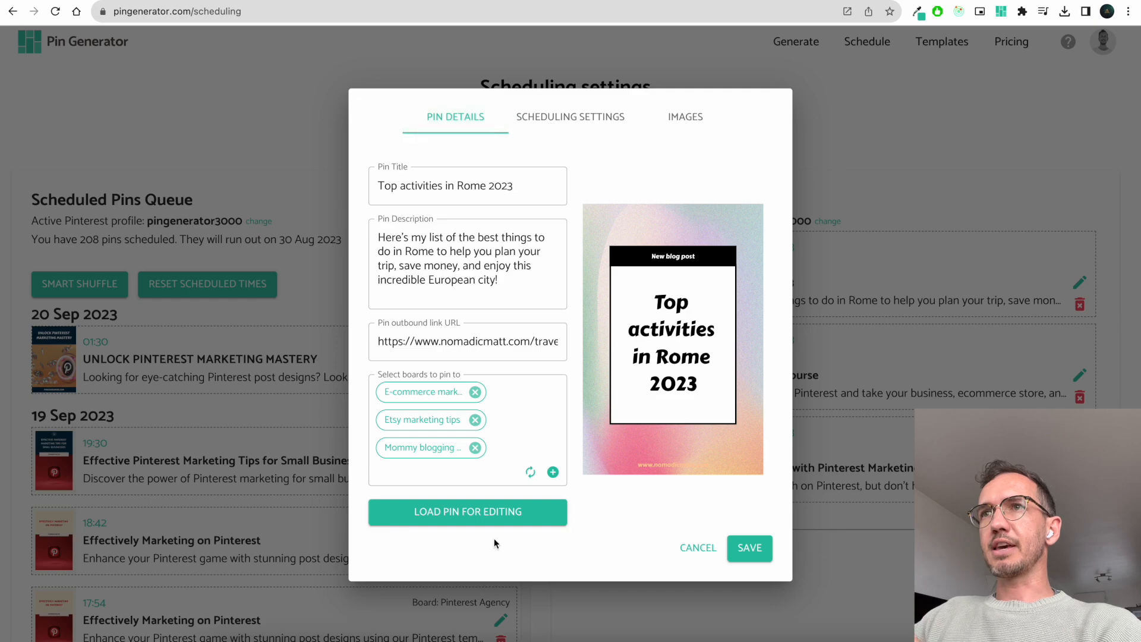
pyautogui.click(475, 512)
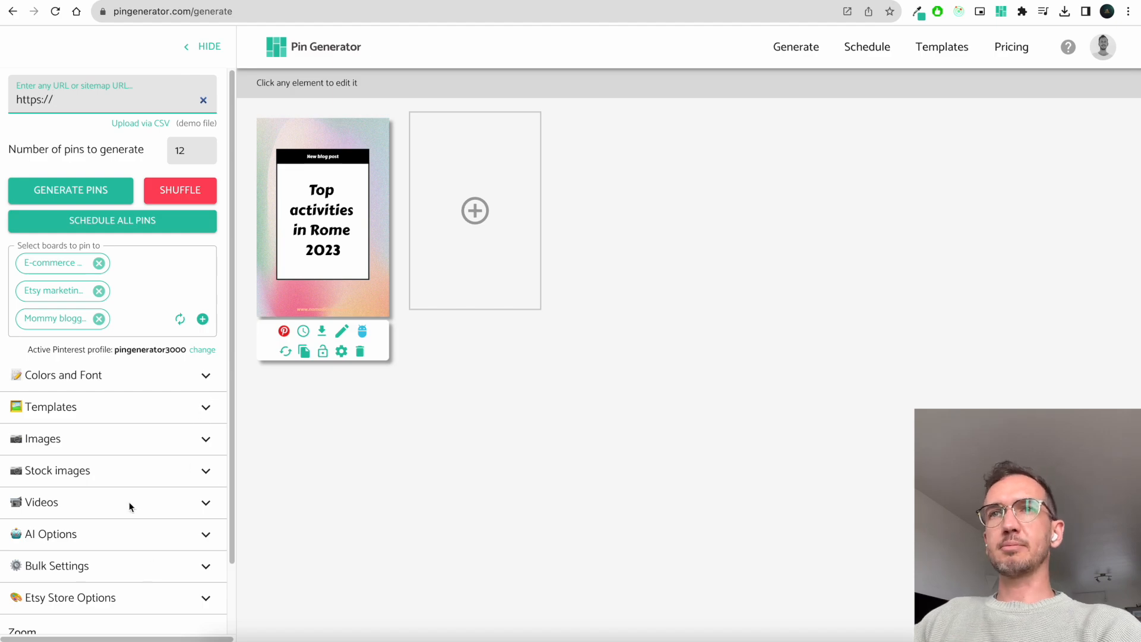
pyautogui.click(304, 331)
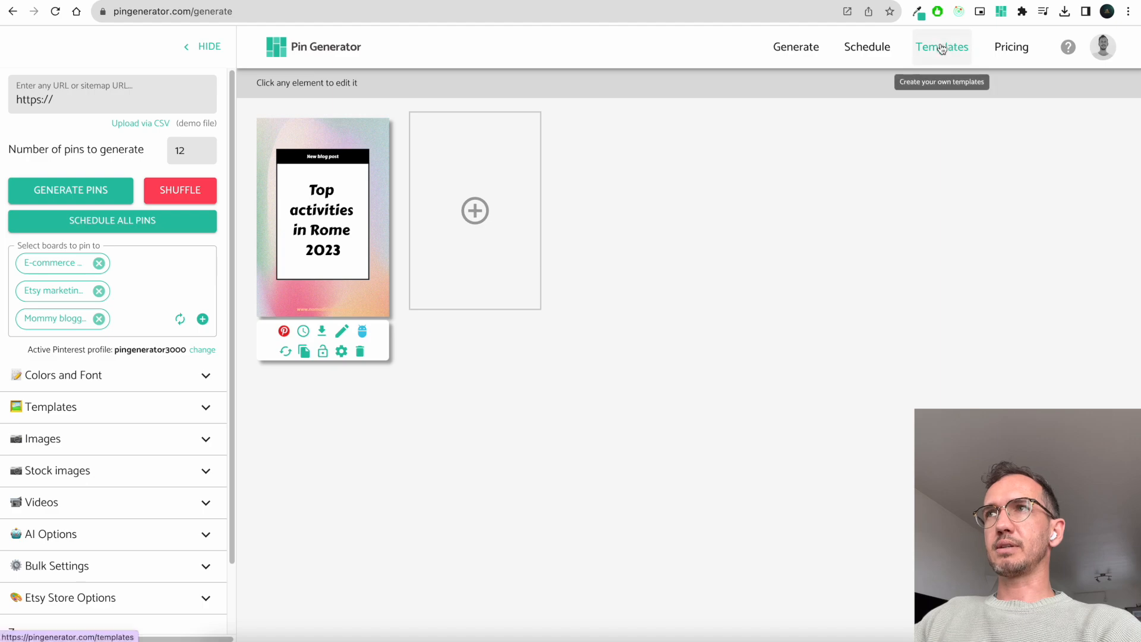
# Step: Return to the scheduling page and delete the "Top activities in Rome 2023" AutoPin
pyautogui.click(869, 49)
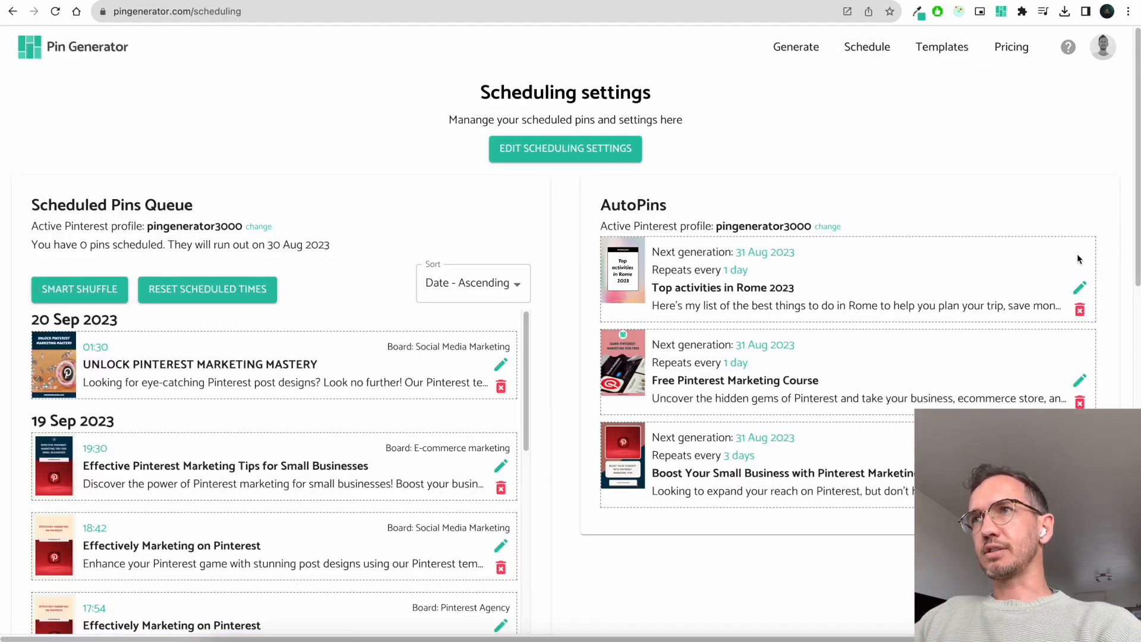
pyautogui.click(1085, 313)
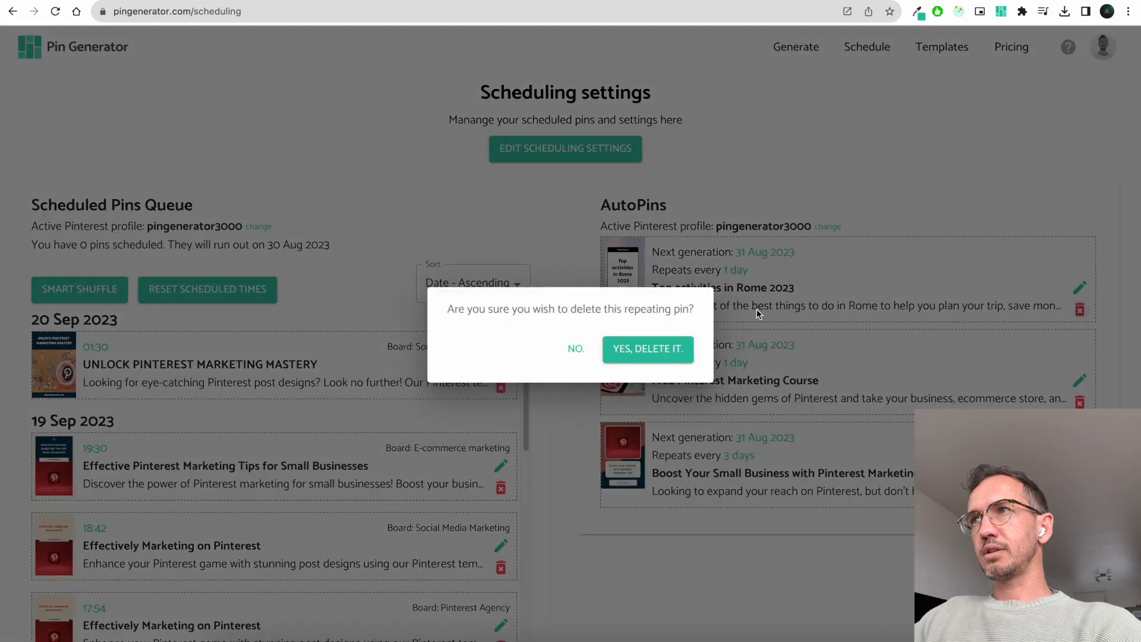
pyautogui.click(669, 348)
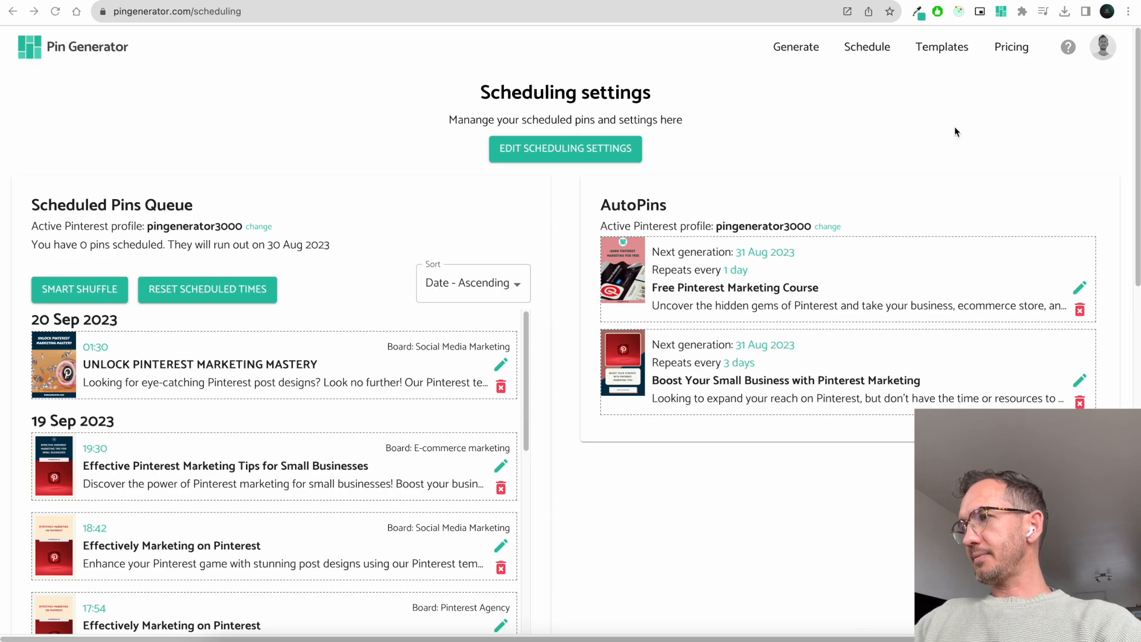
# Step: Open the pin history to view the previously created pins
pyautogui.click(1099, 54)
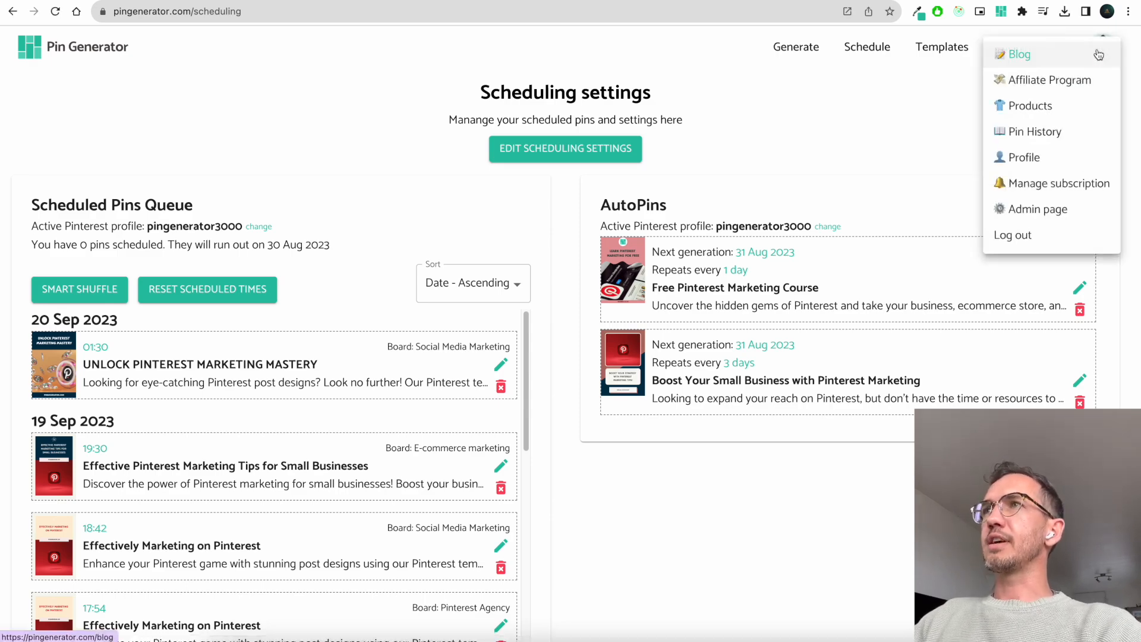
pyautogui.click(1079, 131)
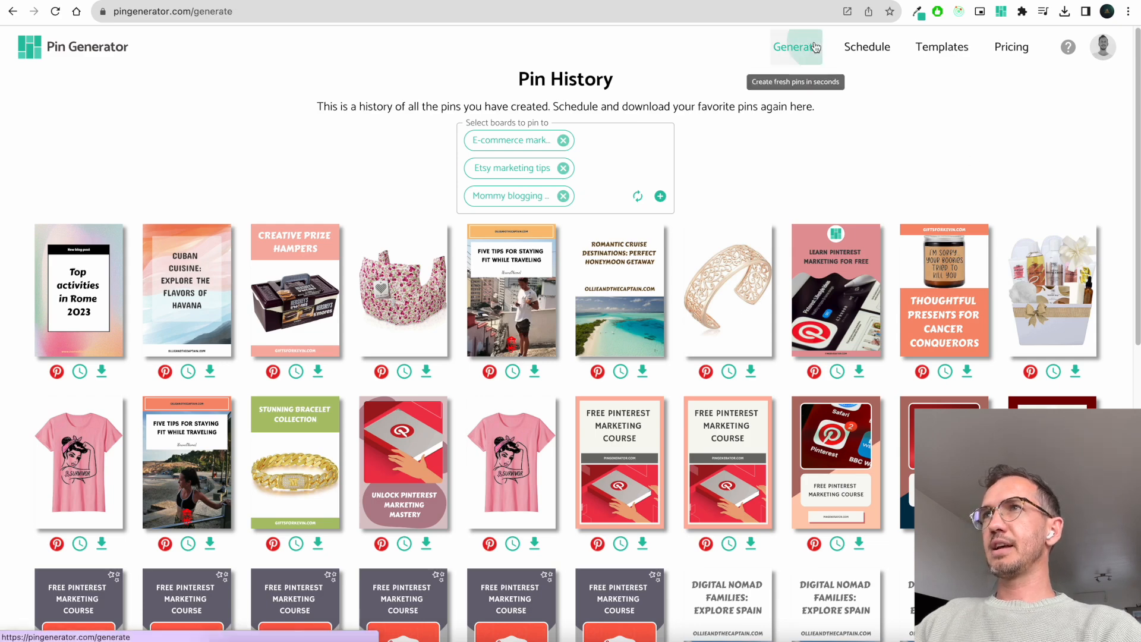
# Step: Go back to the pin generator and open the Rome pin's template in the template builder, highlighting "(copy)" in its name
pyautogui.click(797, 47)
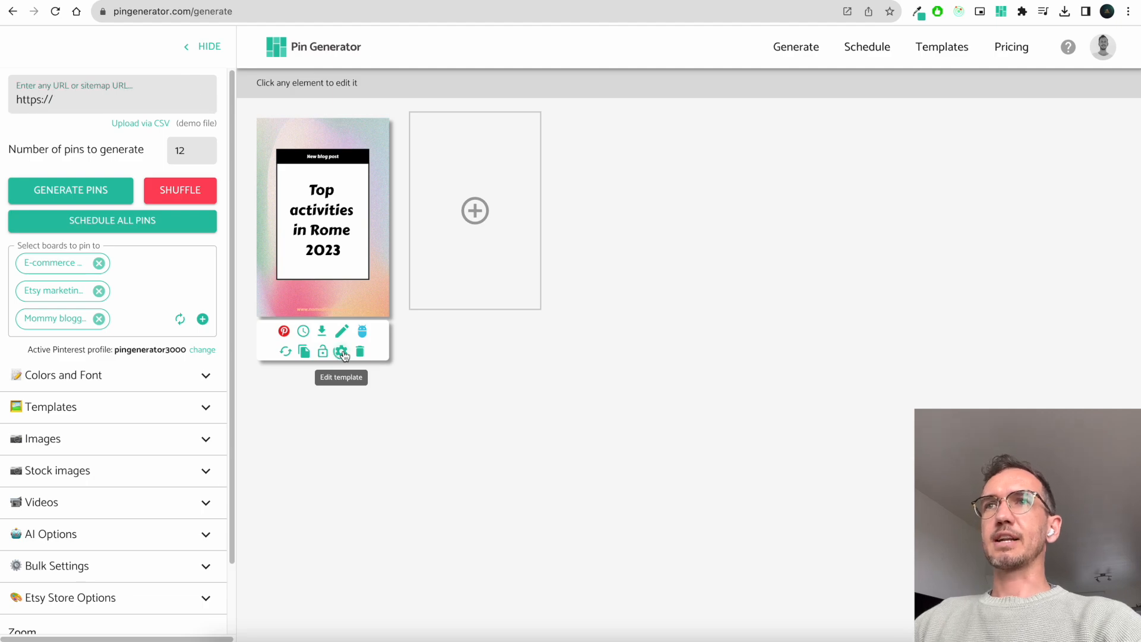
pyautogui.click(343, 352)
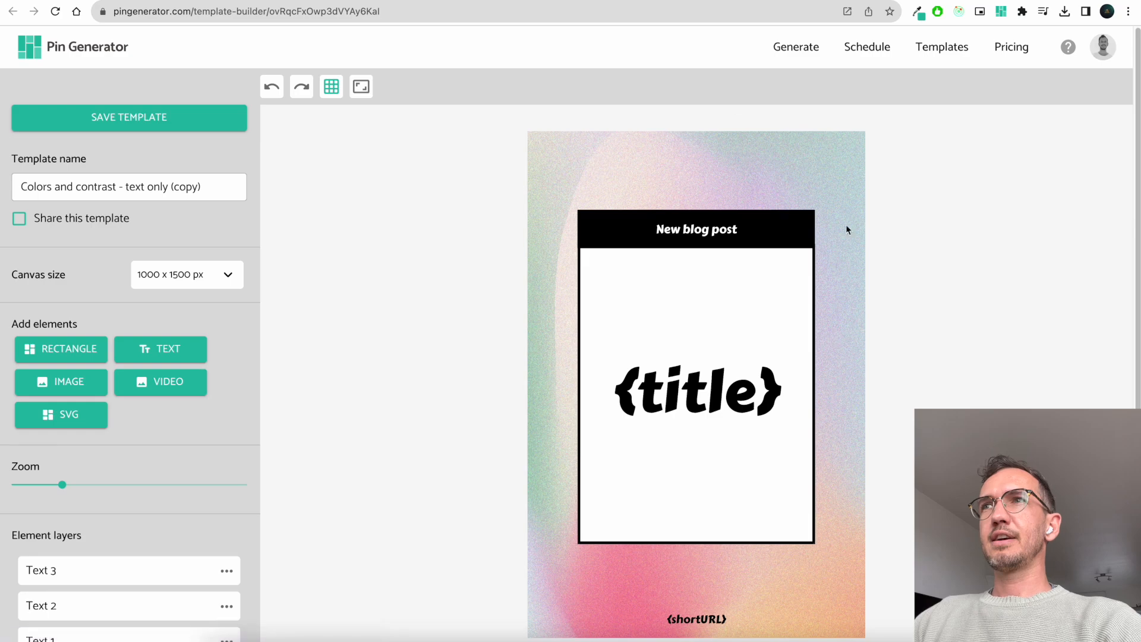
pyautogui.moveTo(227, 191); pyautogui.dragTo(178, 190)
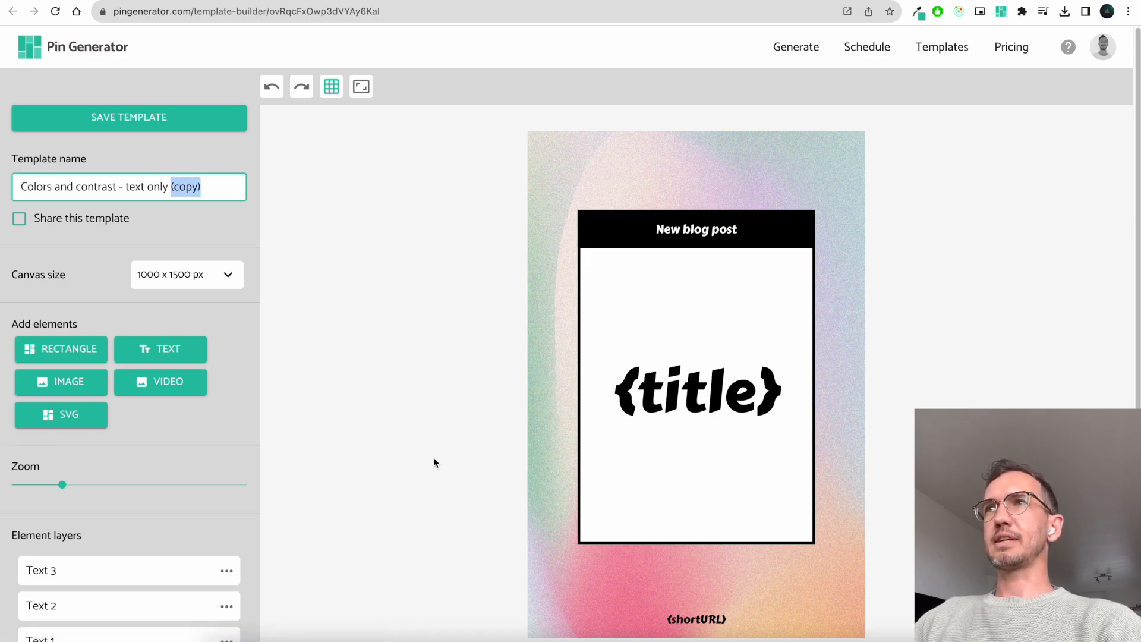
# Step: Open the templates page and browse your own templates, the shared templates and the favorites
pyautogui.click(931, 50)
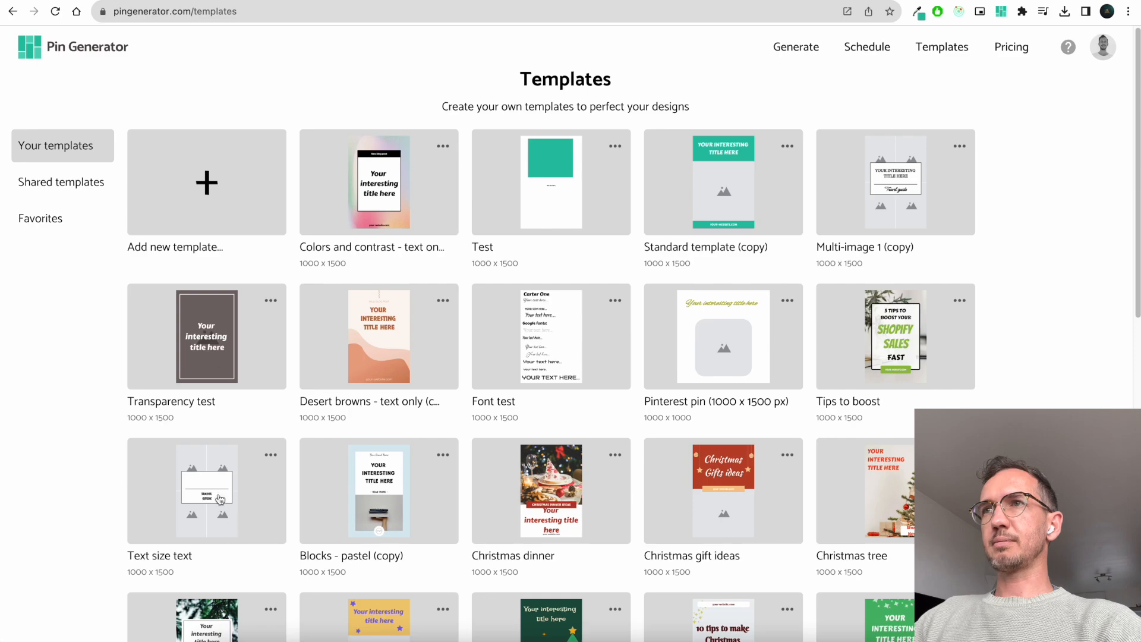
pyautogui.click(81, 188)
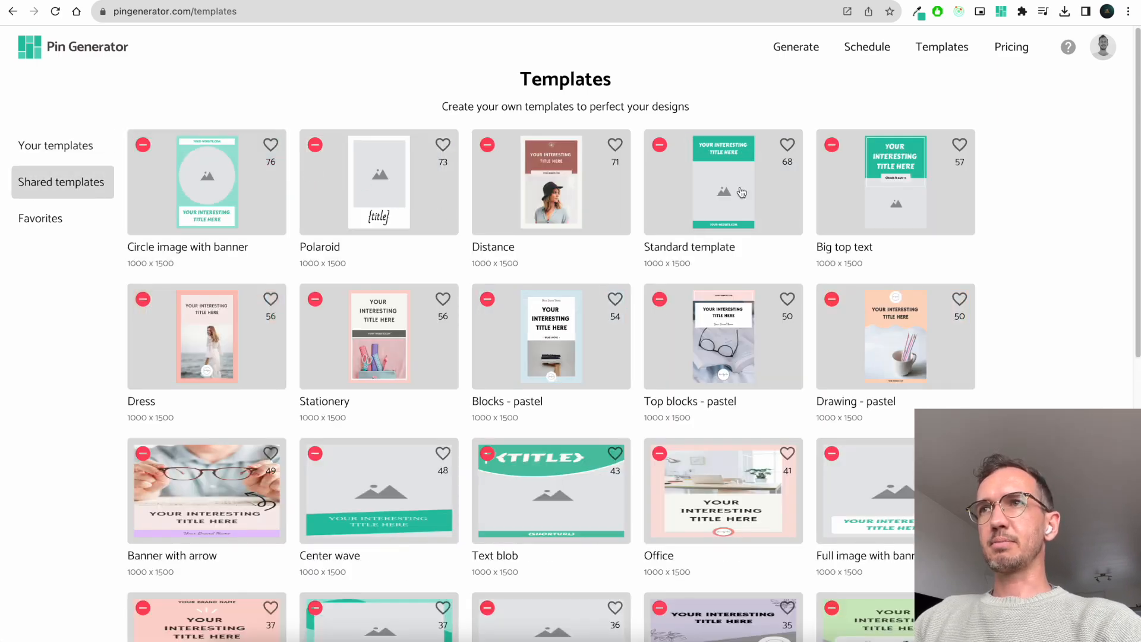
pyautogui.scroll(-5, 837, 368)
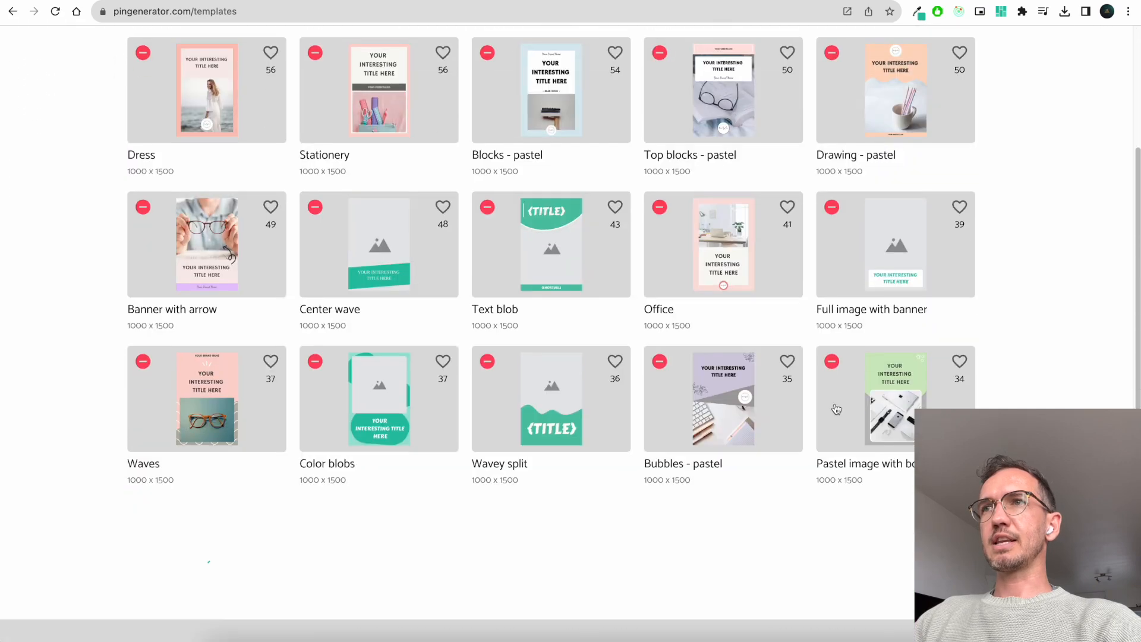
pyautogui.scroll(5, 661, 409)
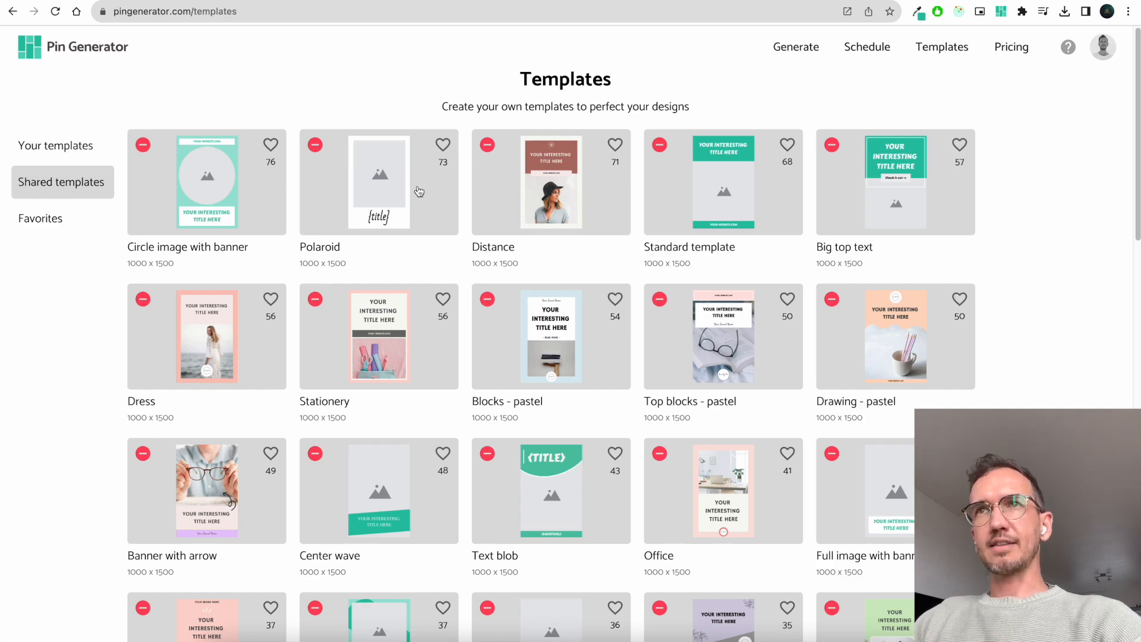
pyautogui.click(58, 226)
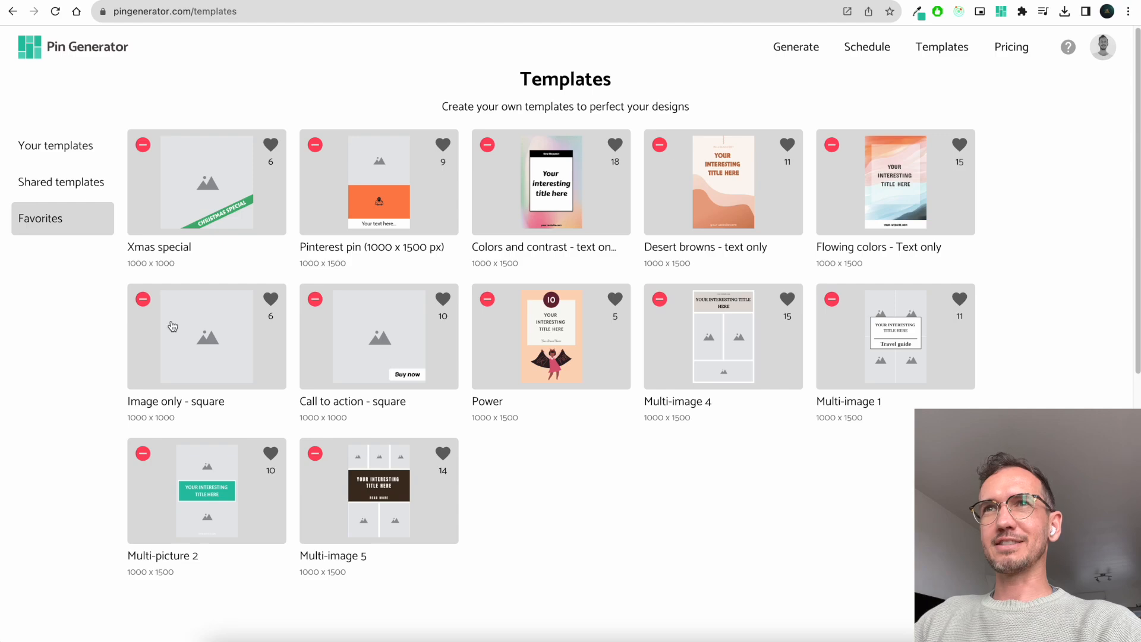
# Step: Add the shared Polaroid template to the favorites and check it in the favorites list
pyautogui.click(74, 183)
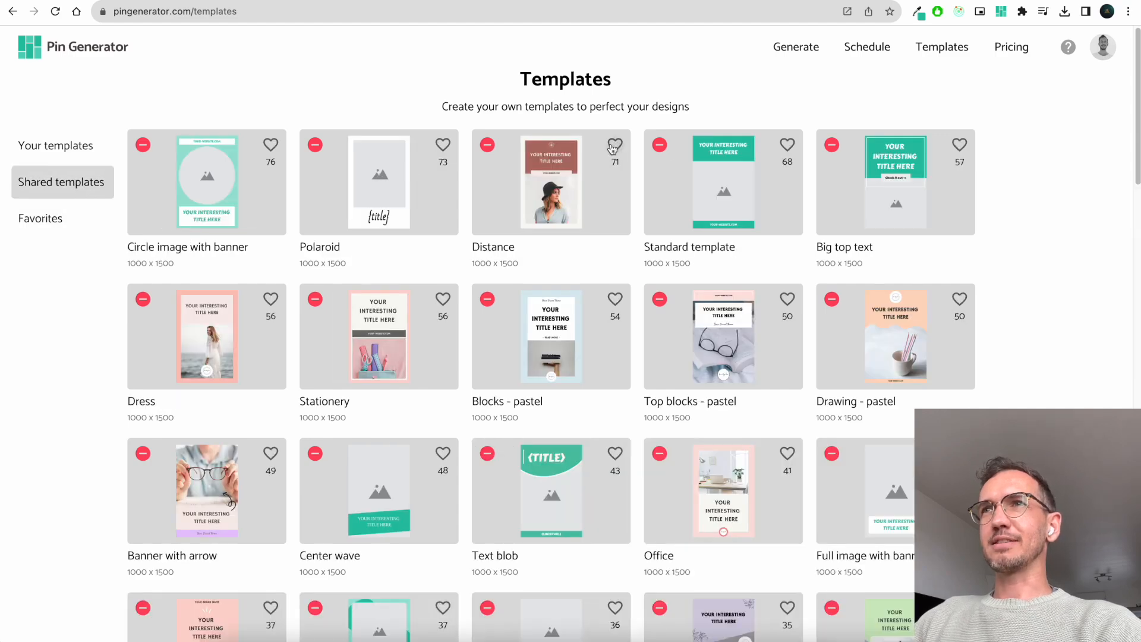
pyautogui.click(441, 146)
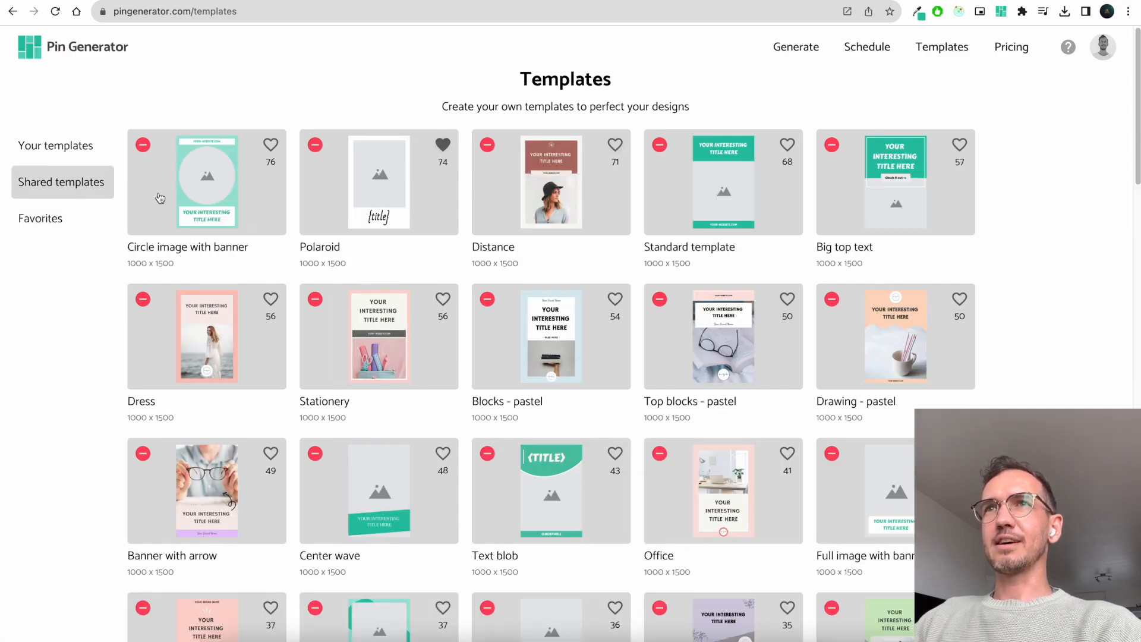
pyautogui.click(89, 219)
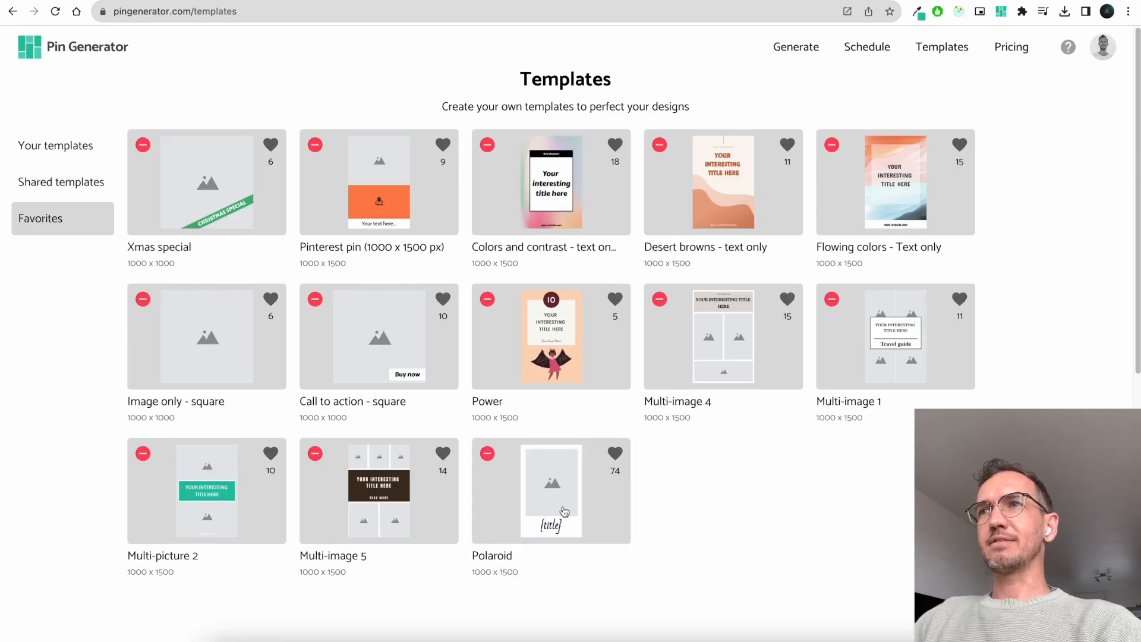
# Step: Open the "Colors and contrast - text only (copy)" template from your own templates and rename it "Test template"
pyautogui.click(32, 147)
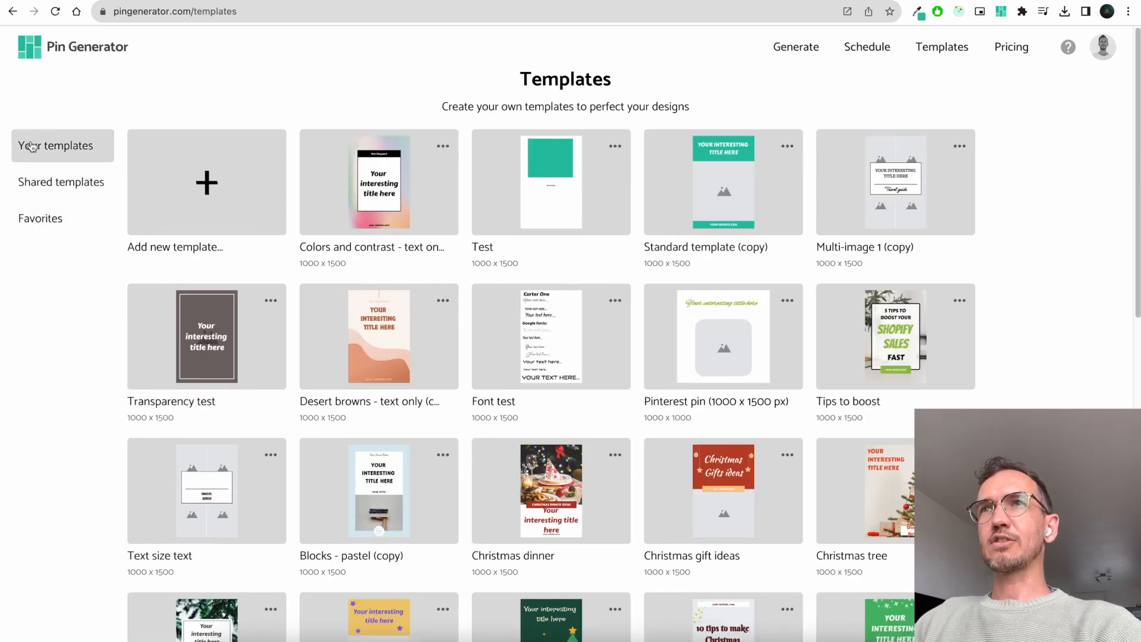
pyautogui.click(379, 195)
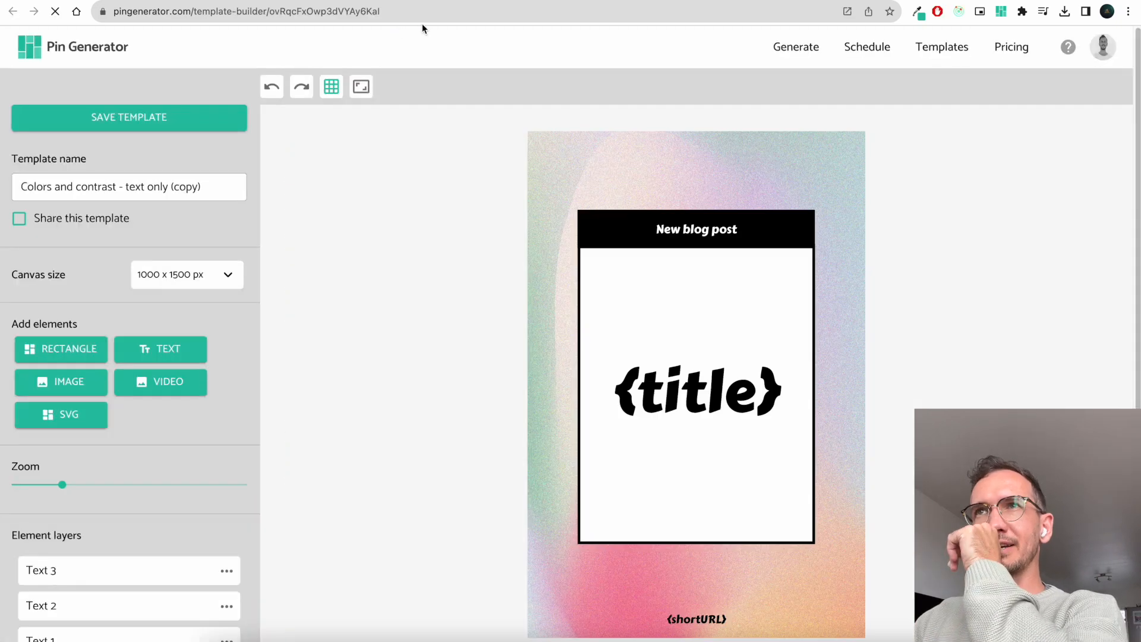
pyautogui.scroll(-1, 434, 287)
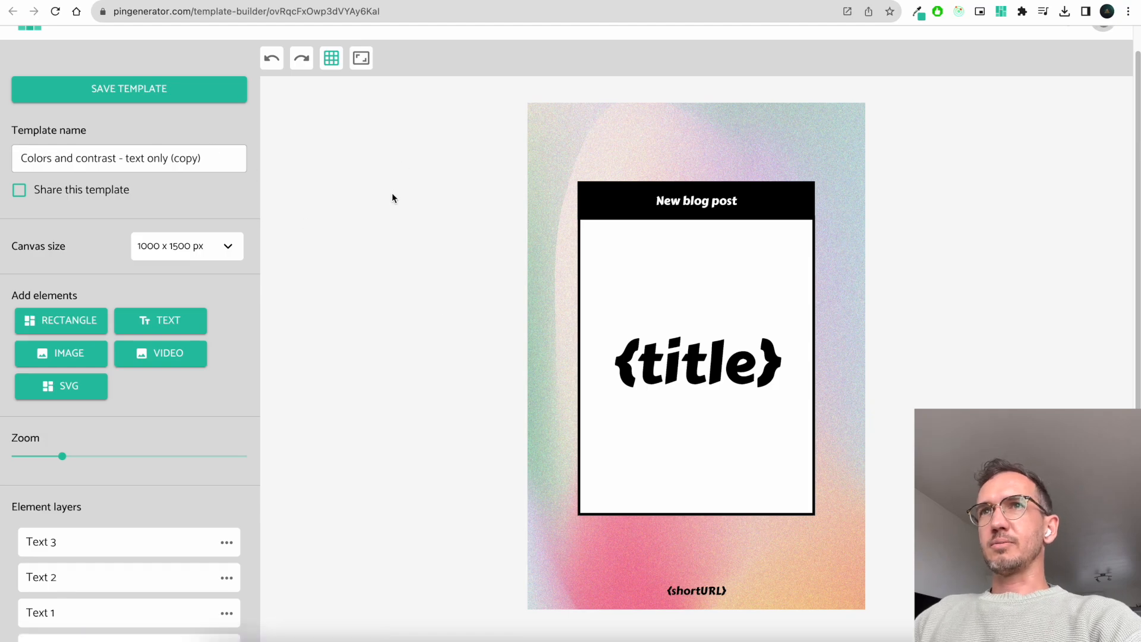
pyautogui.scroll(1, 391, 193)
pyautogui.moveTo(217, 186); pyautogui.dragTo(20, 186)
pyautogui.write('Test template')
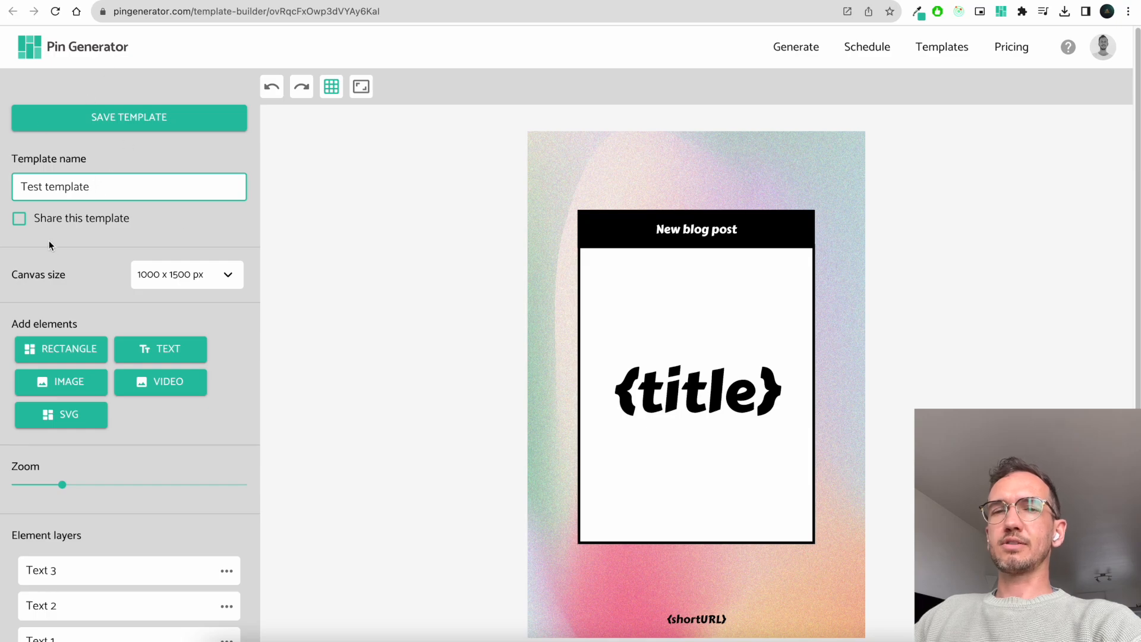
# Step: Save the template and read through the conditions for sharing it with all users, declining to share it
pyautogui.click(94, 123)
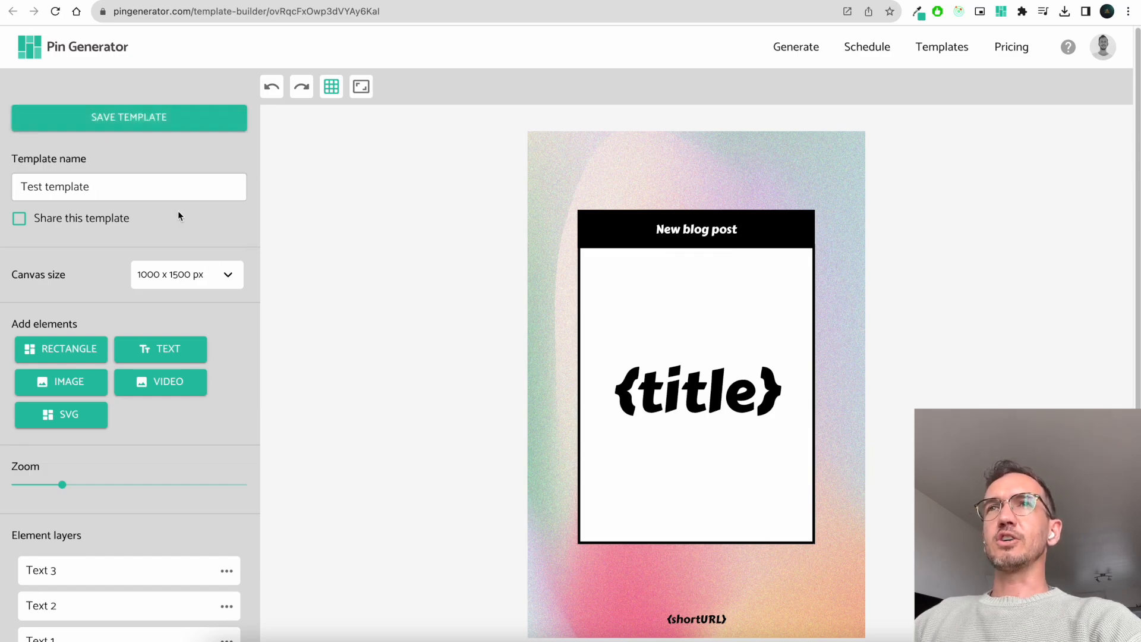
pyautogui.click(20, 219)
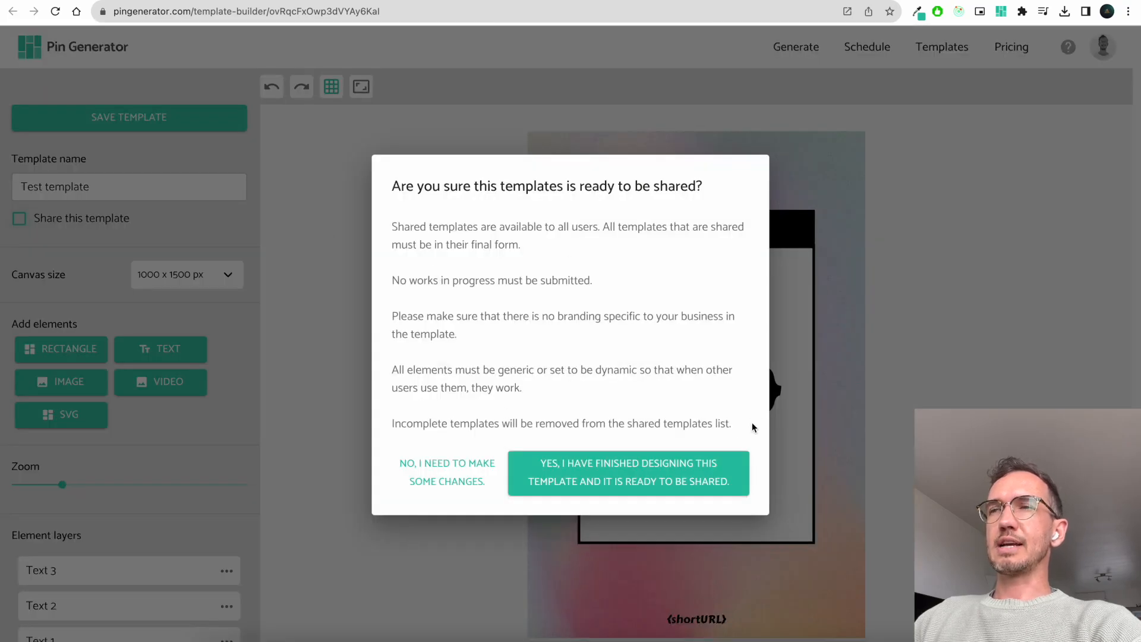
pyautogui.moveTo(754, 427); pyautogui.dragTo(330, 229)
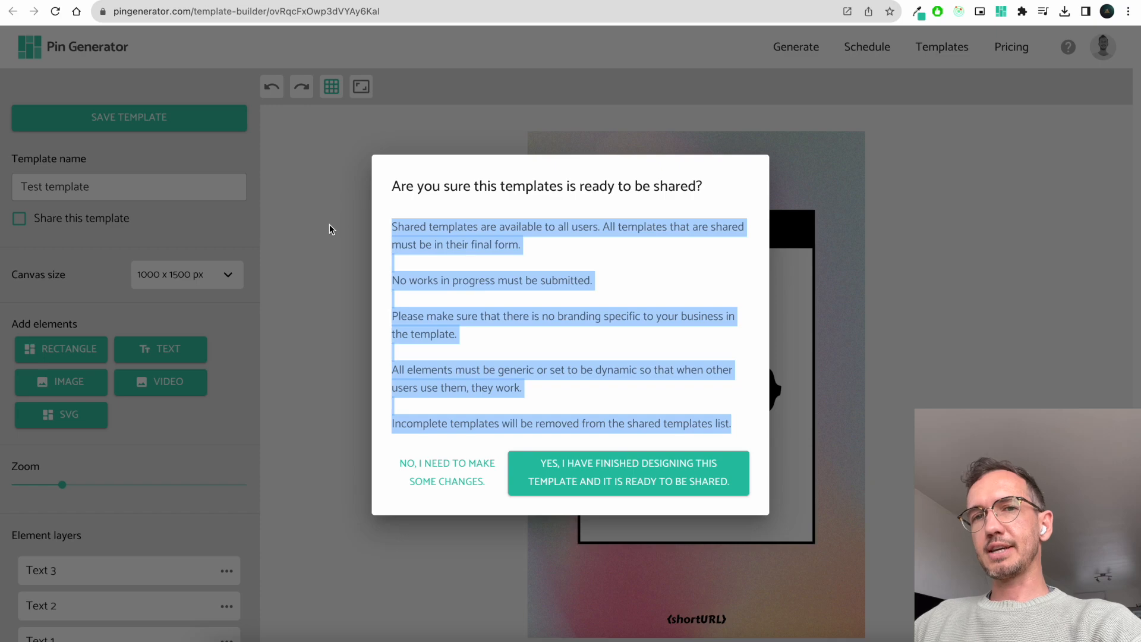
pyautogui.click(375, 208)
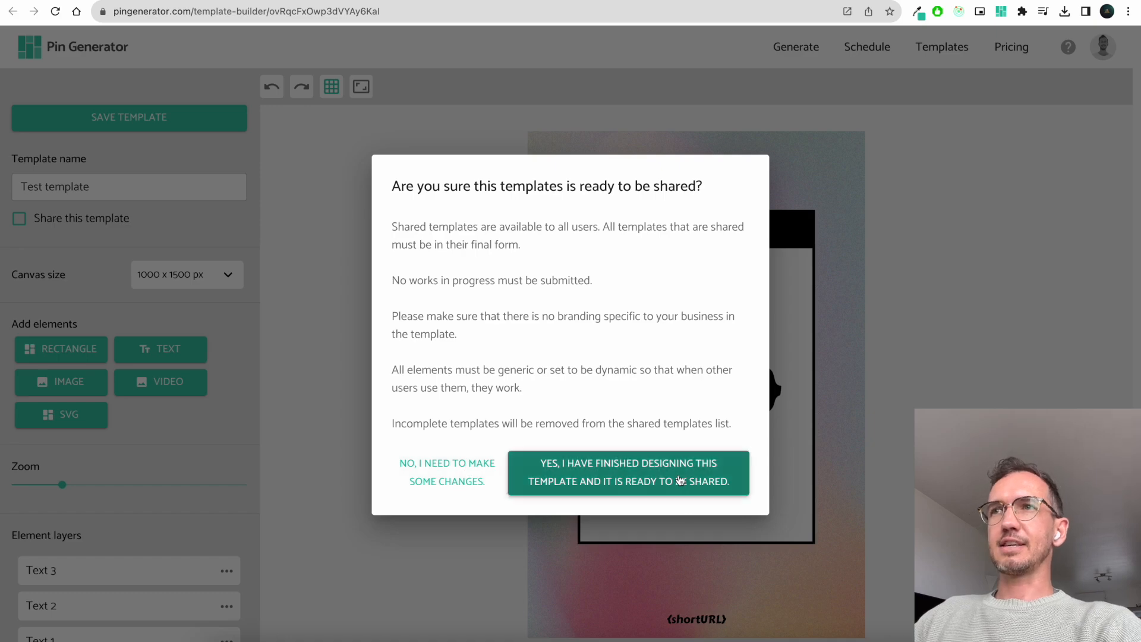
pyautogui.click(455, 471)
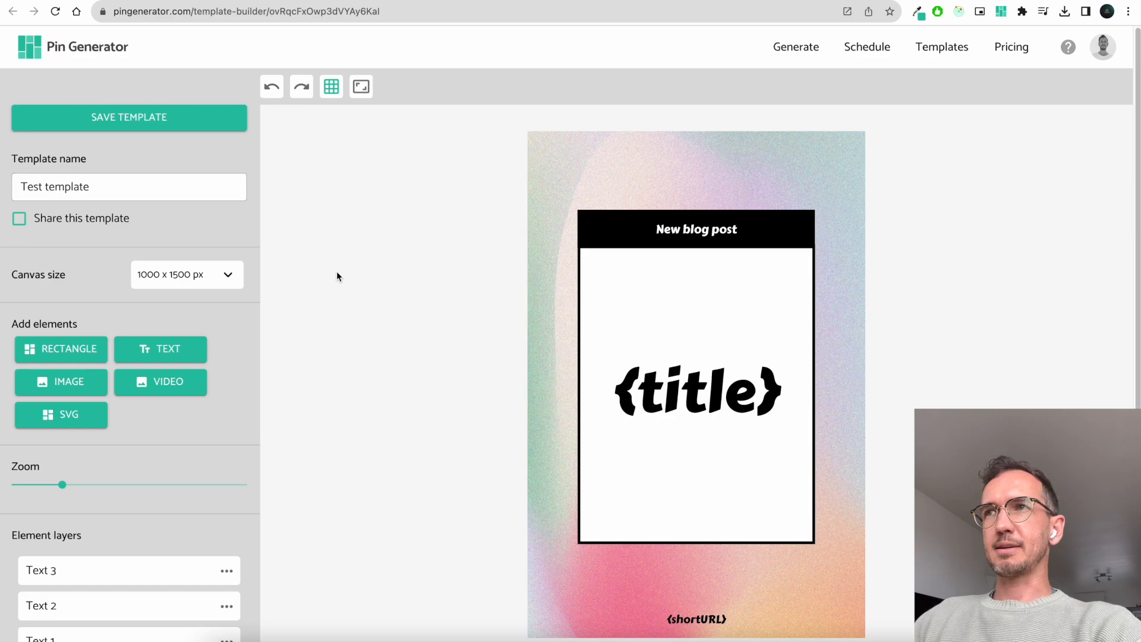
# Step: Open the canvas size options, browse the preset design sizes and cancel without resizing
pyautogui.scroll(-1, 394, 274)
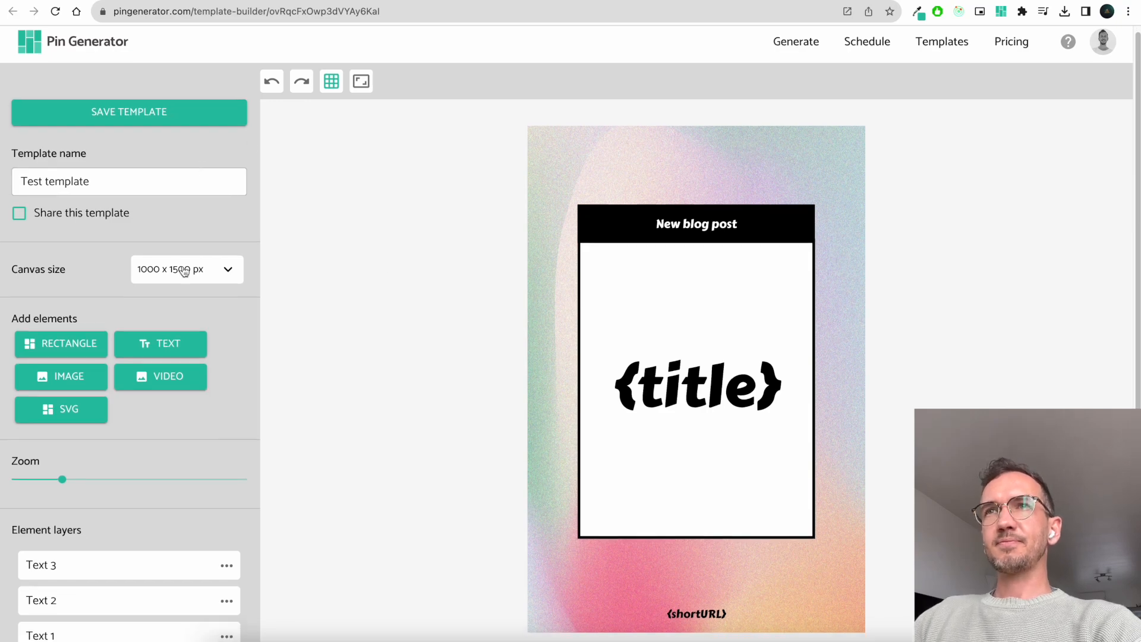
pyautogui.click(230, 270)
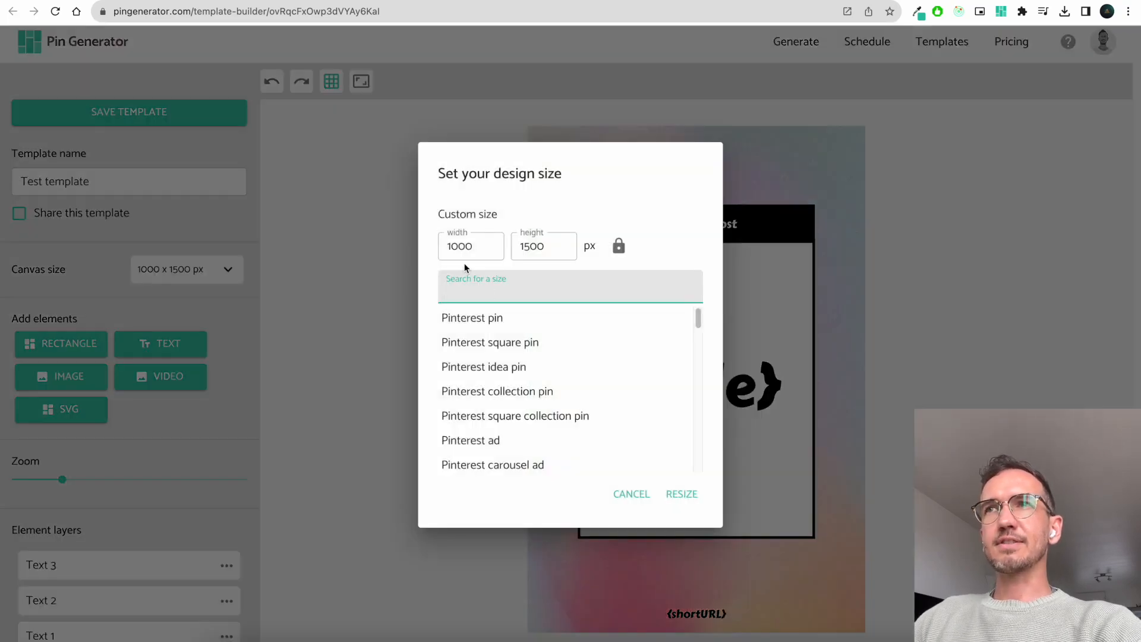
pyautogui.scroll(-15, 509, 364)
pyautogui.scroll(15, 515, 370)
pyautogui.scroll(-2, 515, 371)
pyautogui.scroll(2, 515, 371)
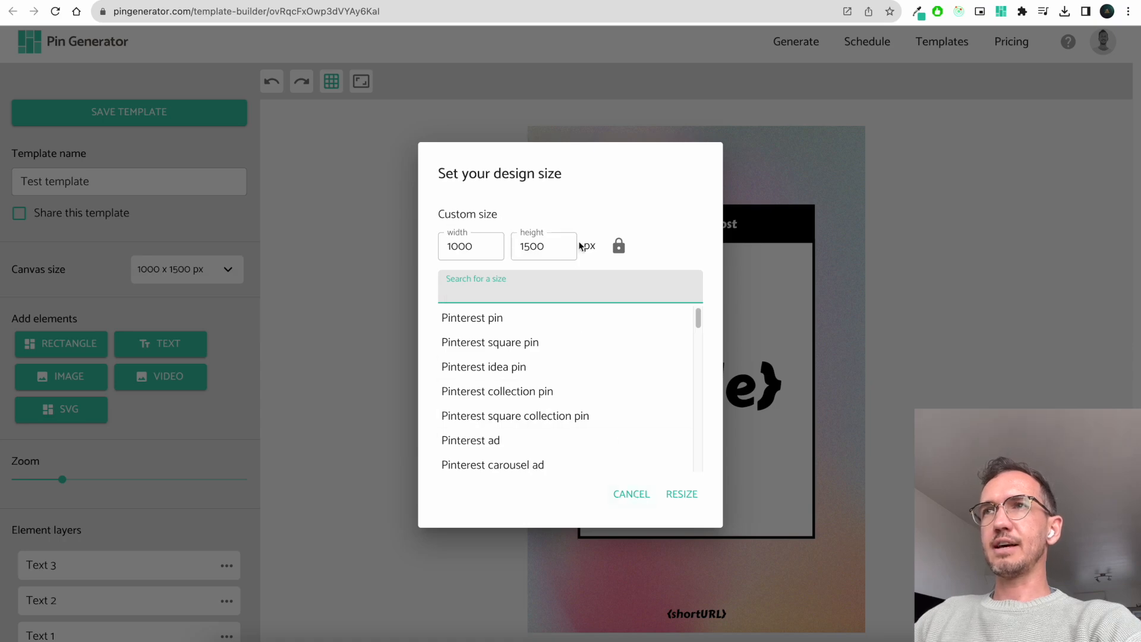
pyautogui.click(632, 490)
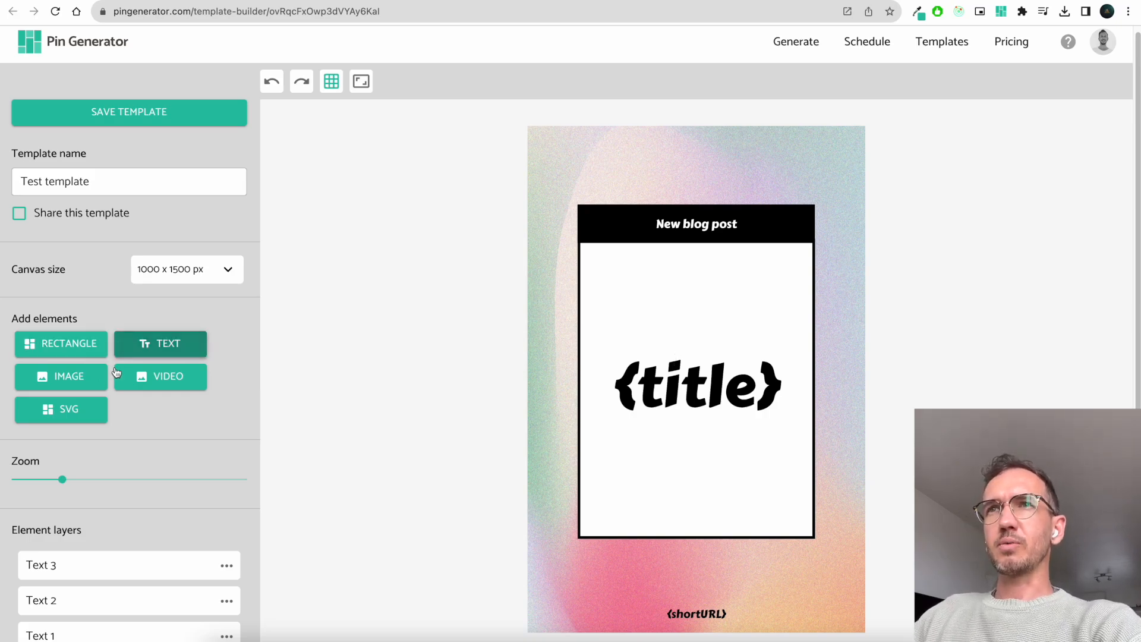
# Step: Add an image element and stretch it to fill the whole white box below the "New blog post" banner
pyautogui.click(88, 386)
pyautogui.moveTo(575, 177); pyautogui.dragTo(608, 497)
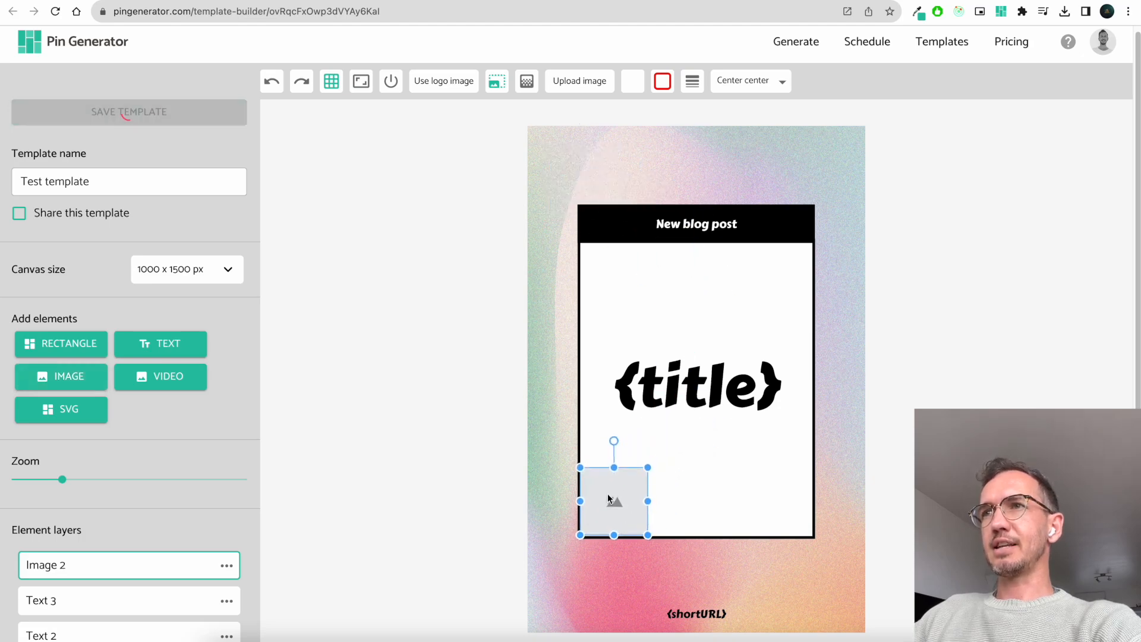
pyautogui.moveTo(648, 501); pyautogui.dragTo(814, 494)
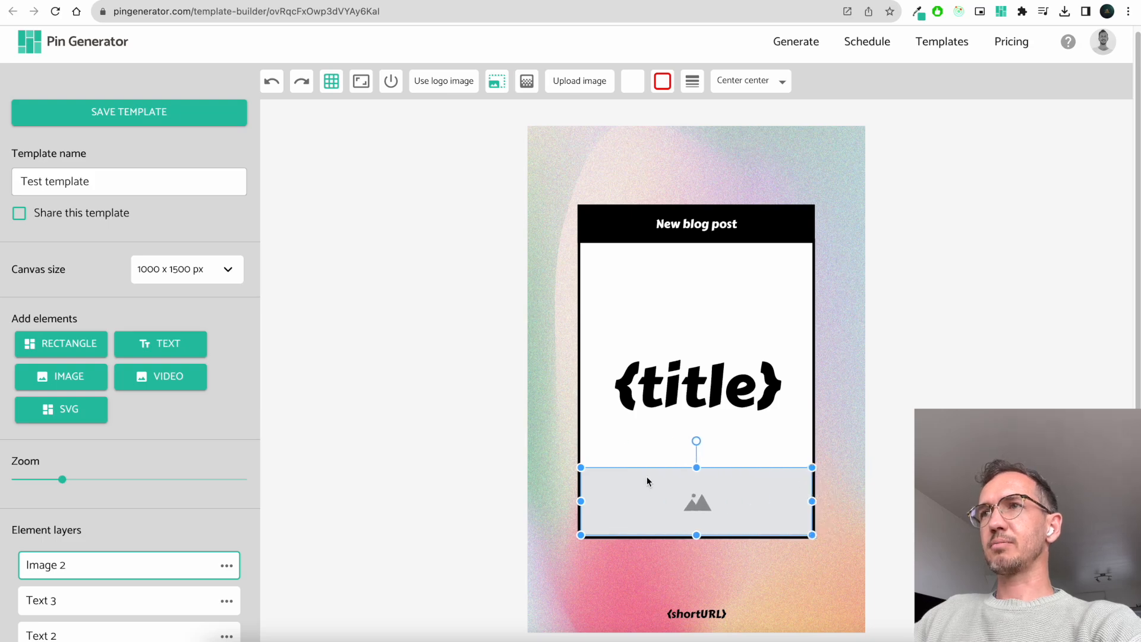
pyautogui.moveTo(697, 468); pyautogui.dragTo(696, 328)
pyautogui.moveTo(747, 550); pyautogui.dragTo(744, 410)
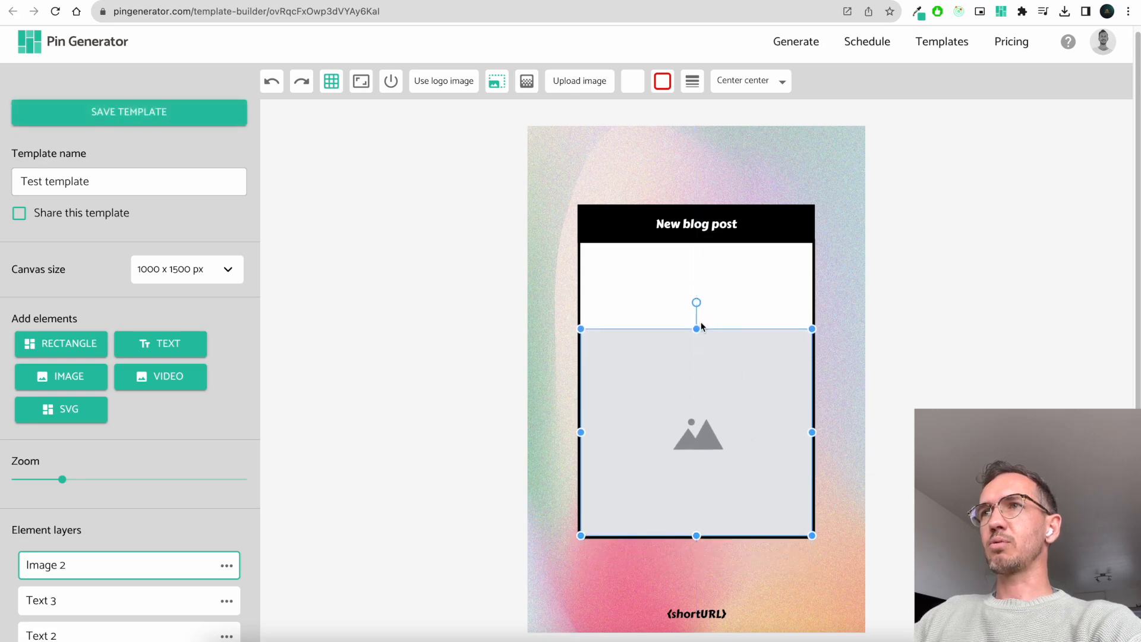
pyautogui.moveTo(697, 537); pyautogui.dragTo(709, 428)
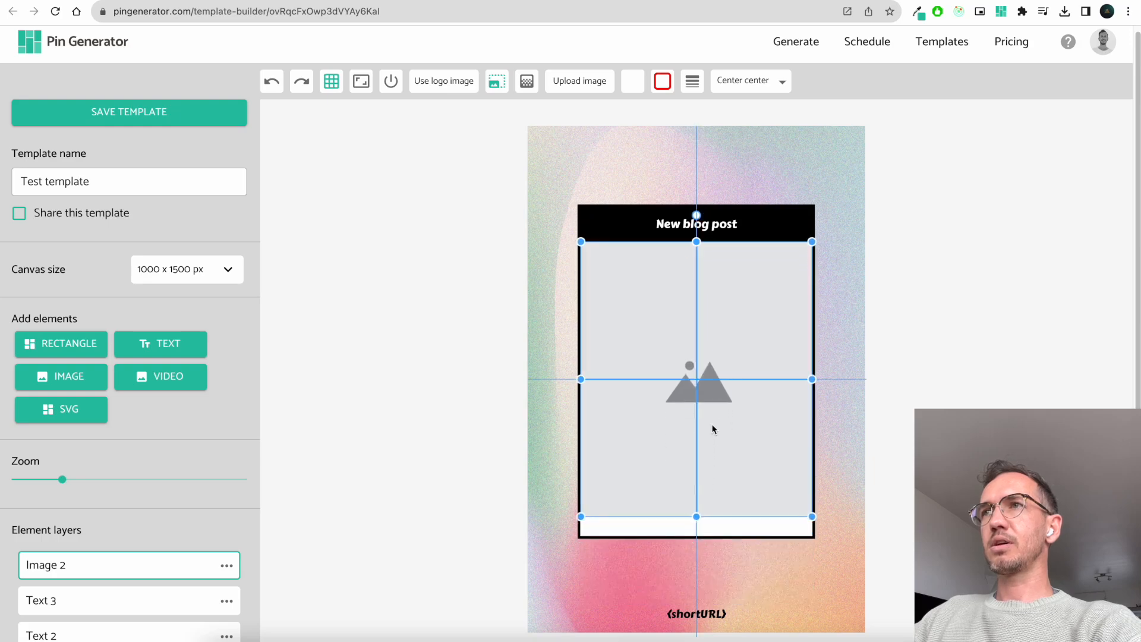
pyautogui.moveTo(694, 515); pyautogui.dragTo(695, 535)
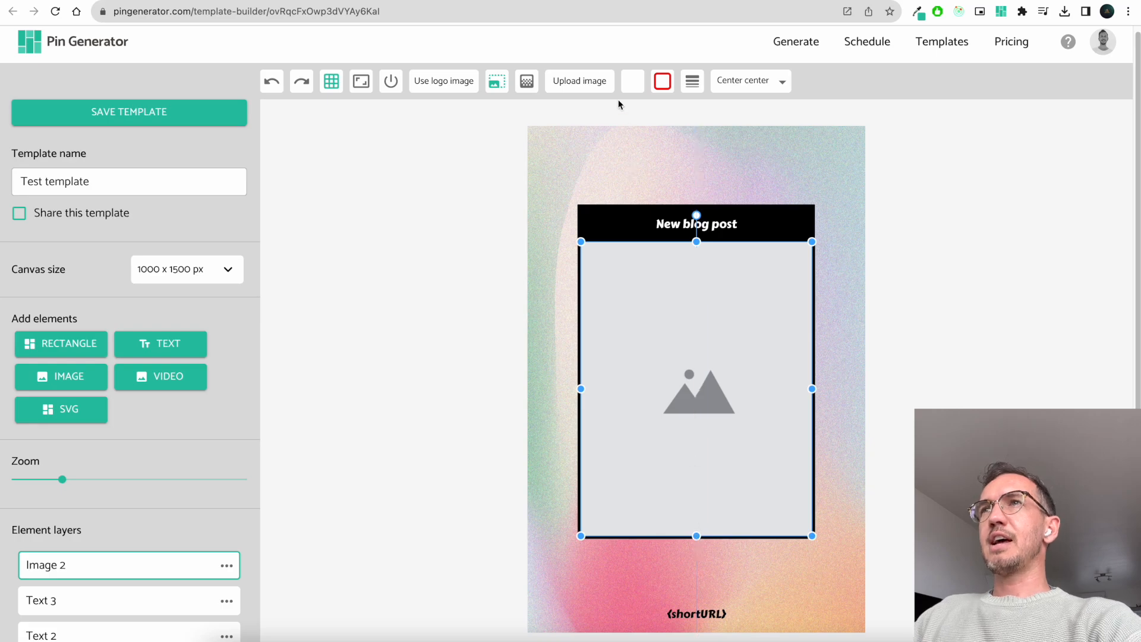
# Step: Fill the image element with the calico cat photo on a dark background from the uploaded media
pyautogui.click(582, 80)
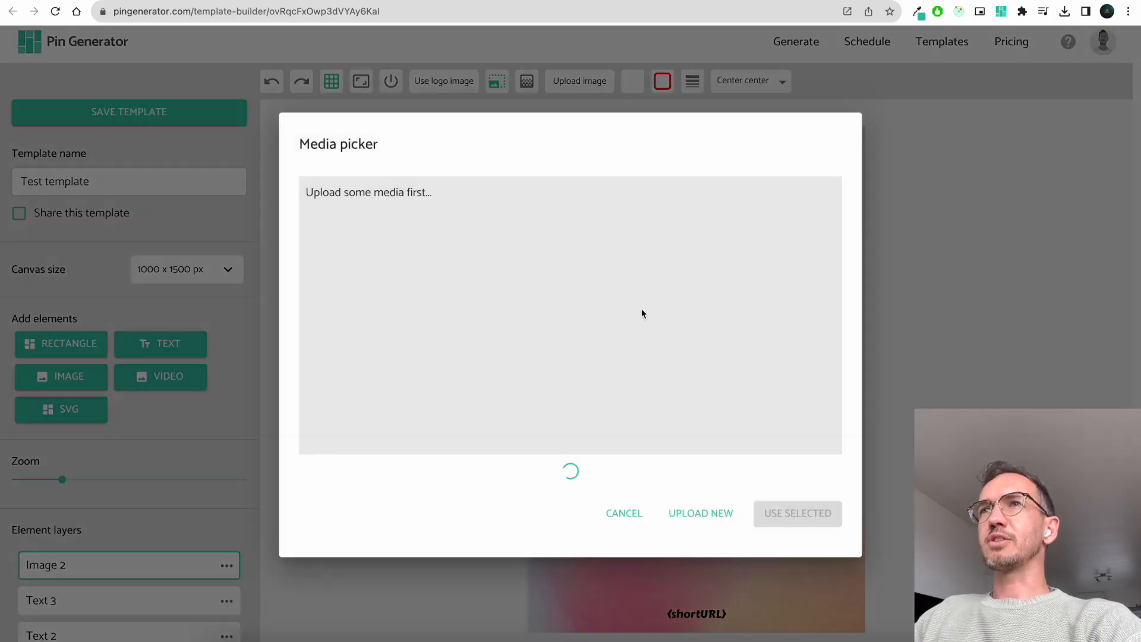
pyautogui.click(553, 380)
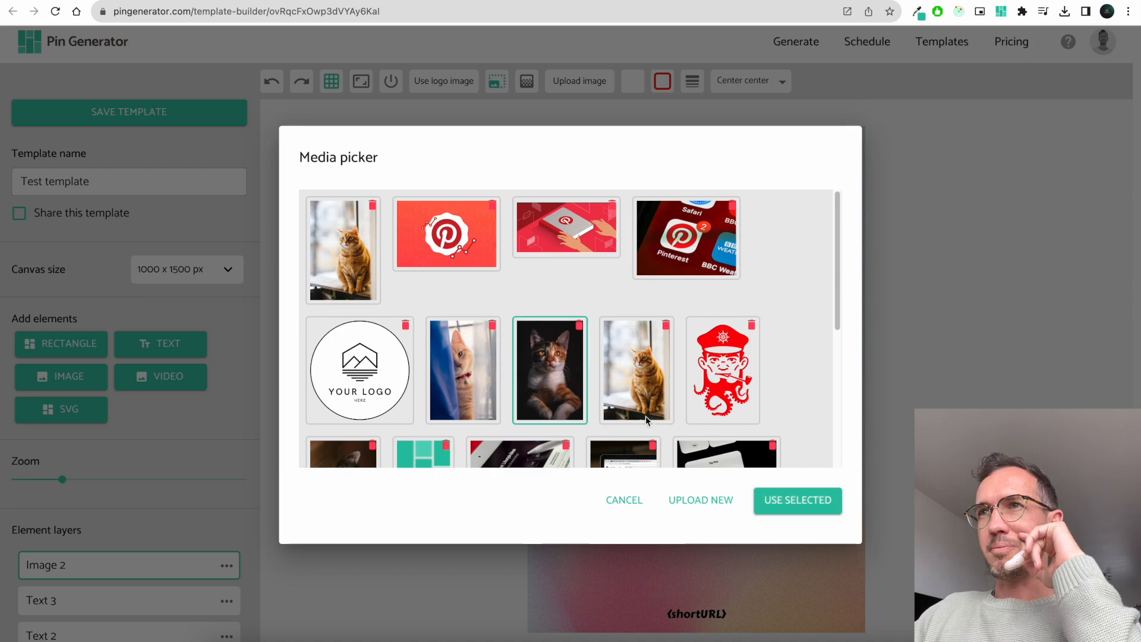
pyautogui.click(800, 500)
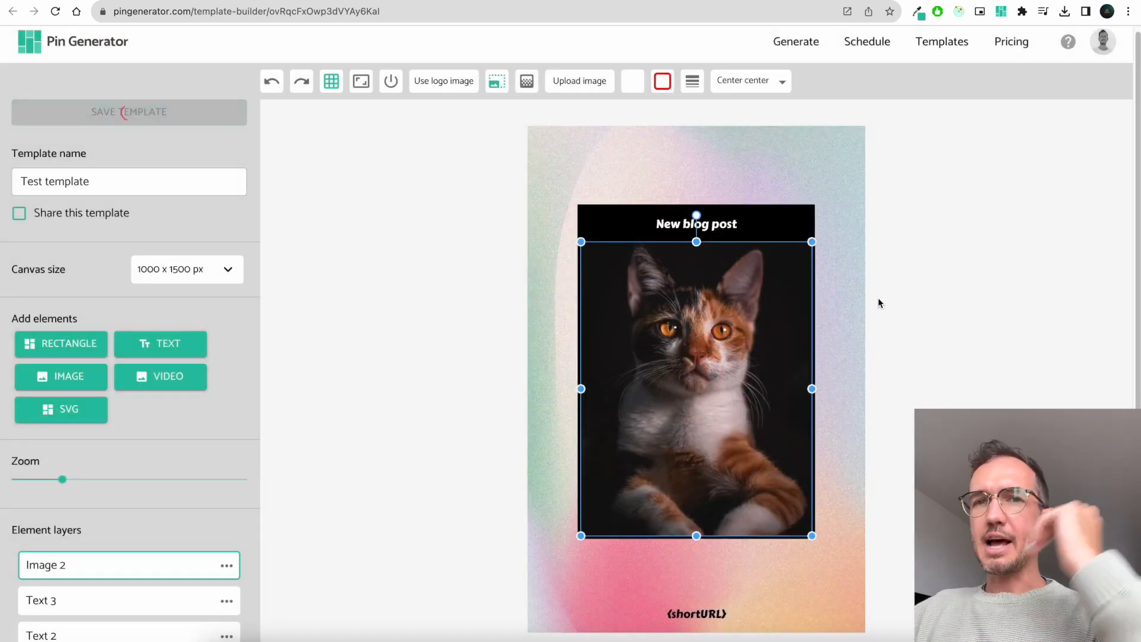
pyautogui.click(874, 313)
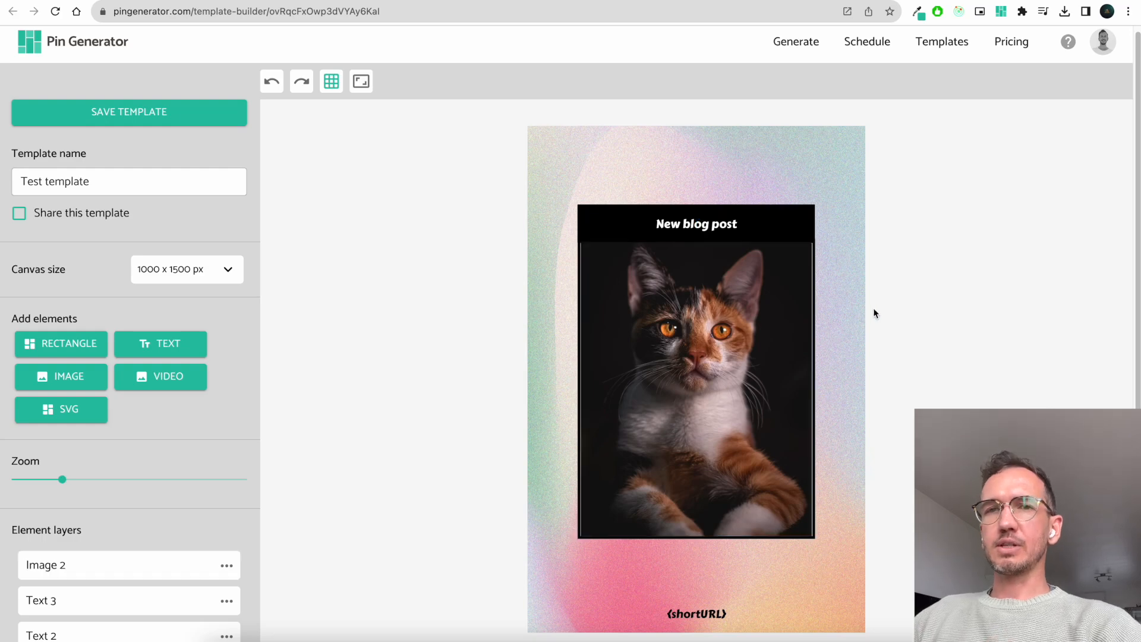
# Step: Make the cat image use detected images, shorten it to about half its height and move it to the canvas's bottom edge
pyautogui.click(777, 338)
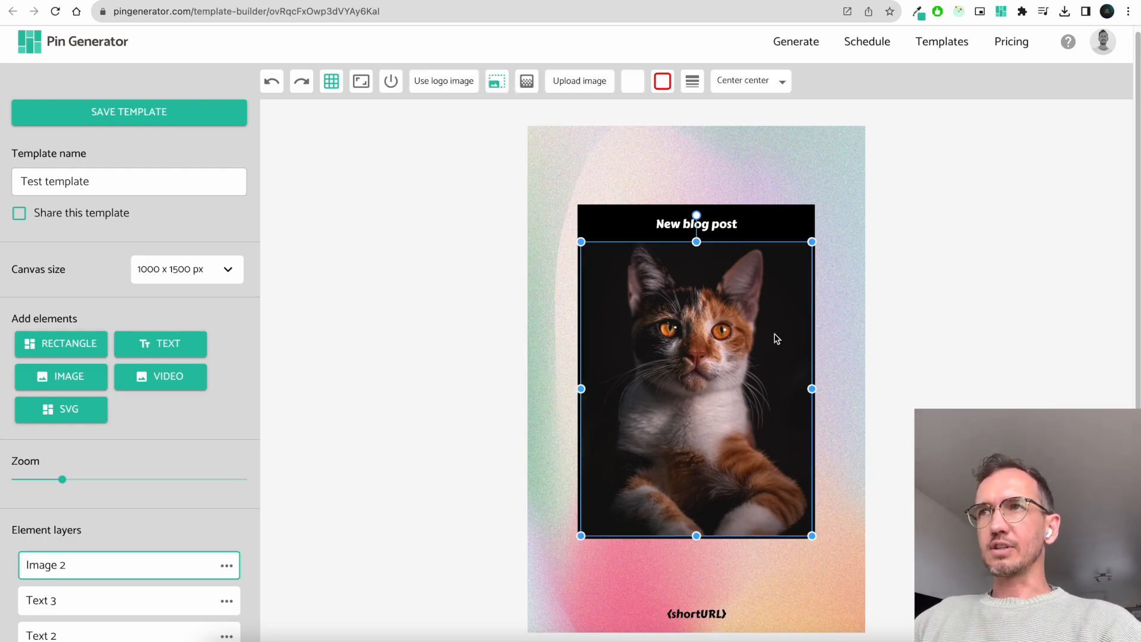
pyautogui.click(393, 83)
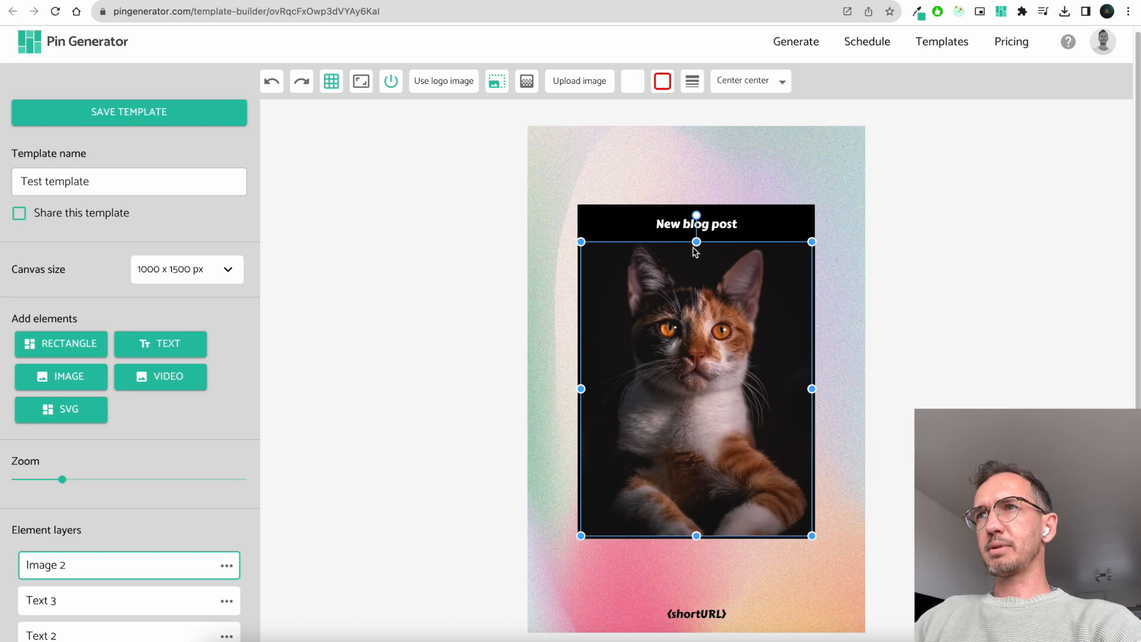
pyautogui.moveTo(699, 532); pyautogui.dragTo(697, 378)
pyautogui.moveTo(710, 296); pyautogui.dragTo(715, 549)
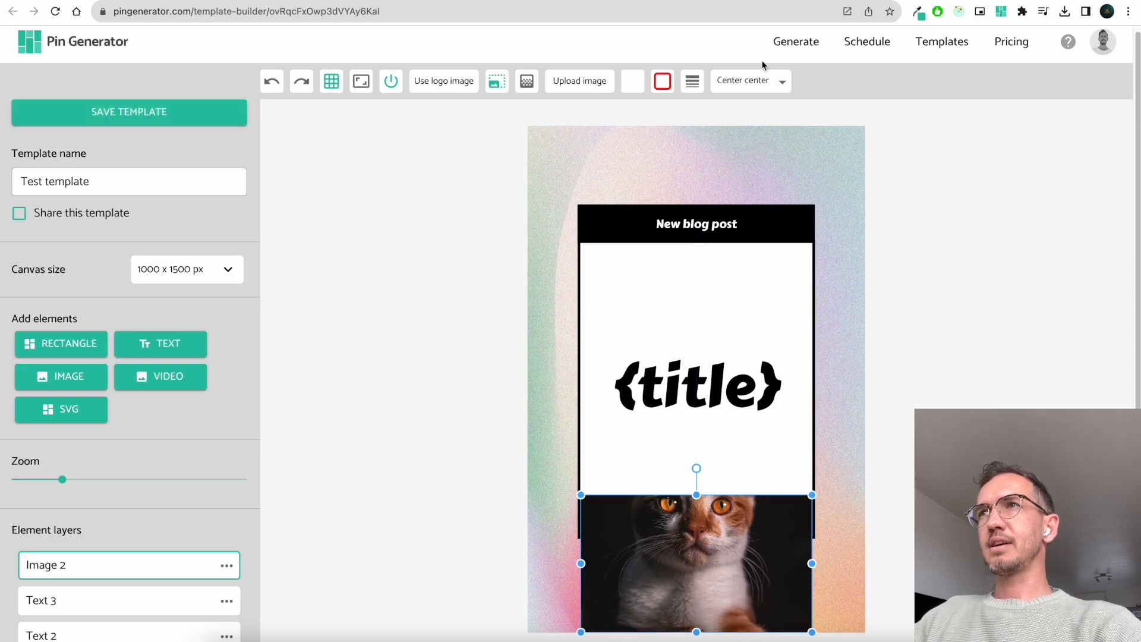
# Step: Set the cat image's alignment within its frame to Top center
pyautogui.scroll(-1, 870, 276)
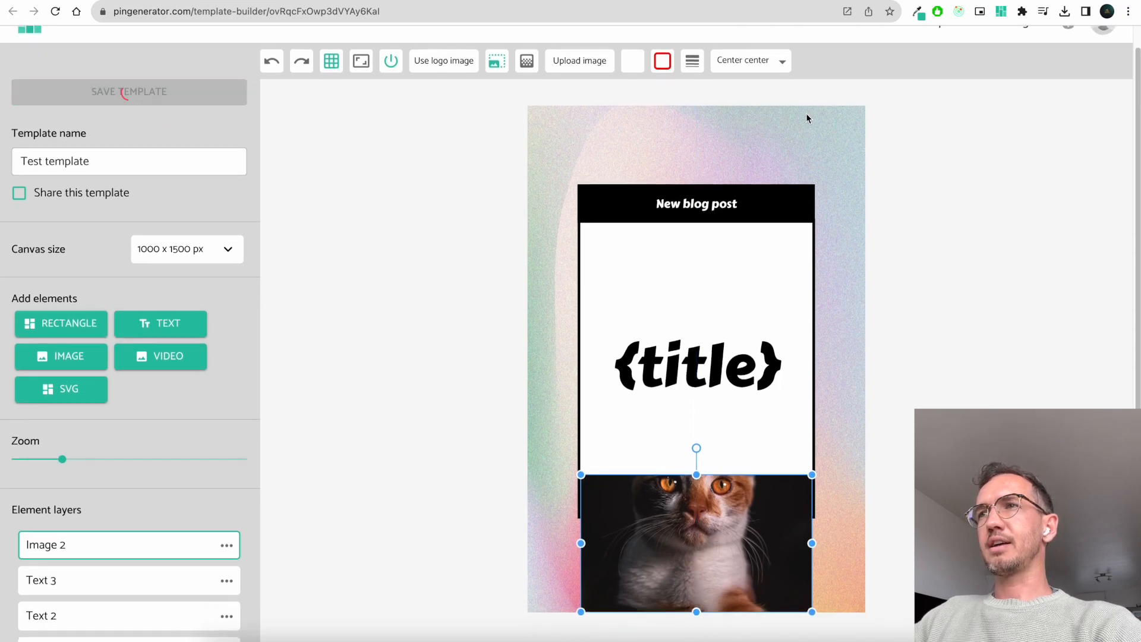
pyautogui.click(783, 69)
pyautogui.click(779, 82)
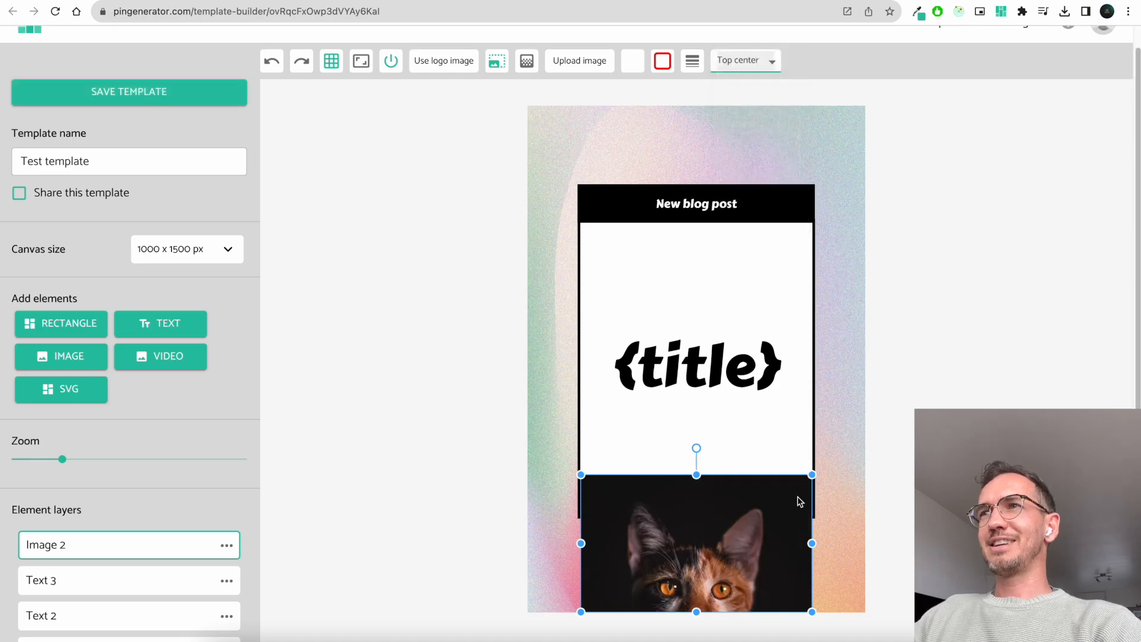
pyautogui.click(871, 463)
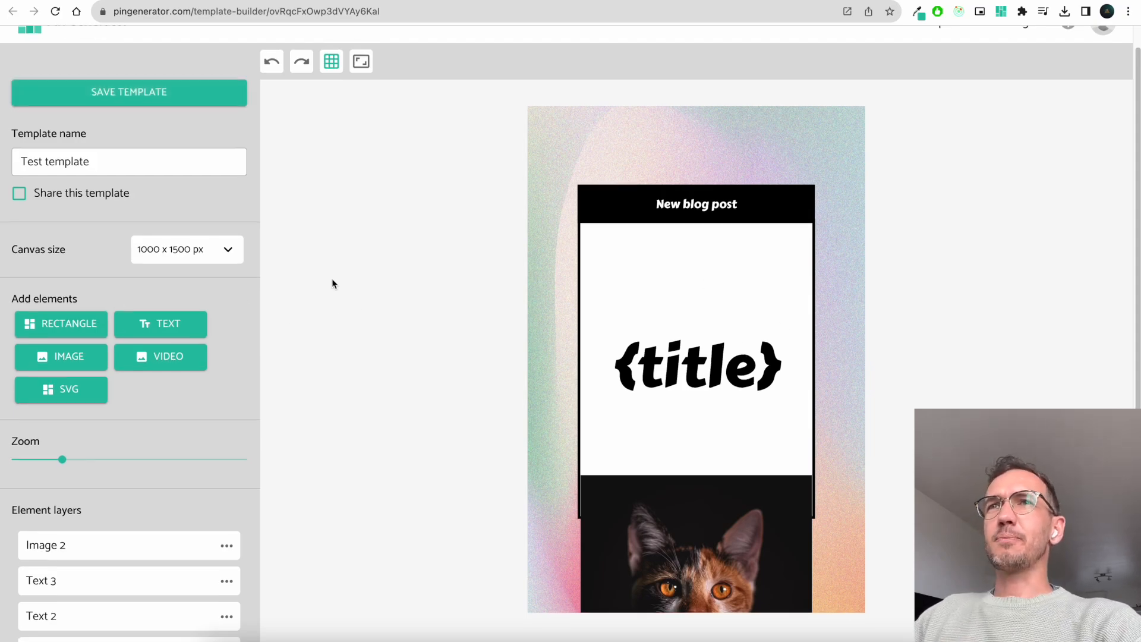
# Step: Add a green rectangle above the "New blog post" banner and delete it again
pyautogui.scroll(1, 333, 277)
pyautogui.click(70, 351)
pyautogui.moveTo(591, 169); pyautogui.dragTo(620, 182)
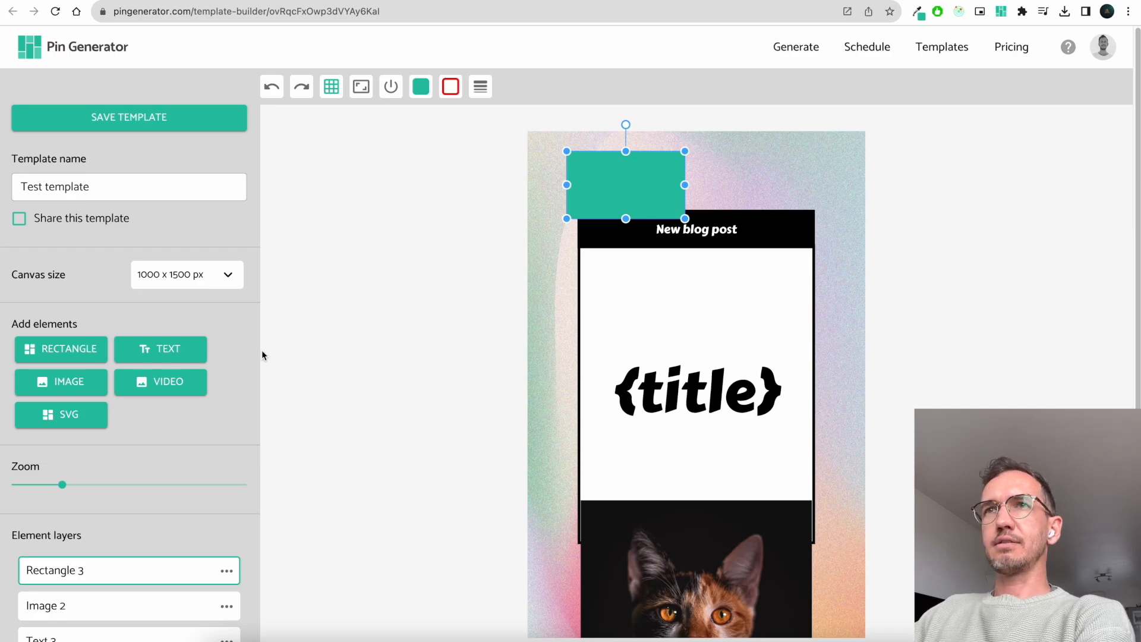
pyautogui.click(547, 225)
pyautogui.click(637, 194)
pyautogui.press('Delete')
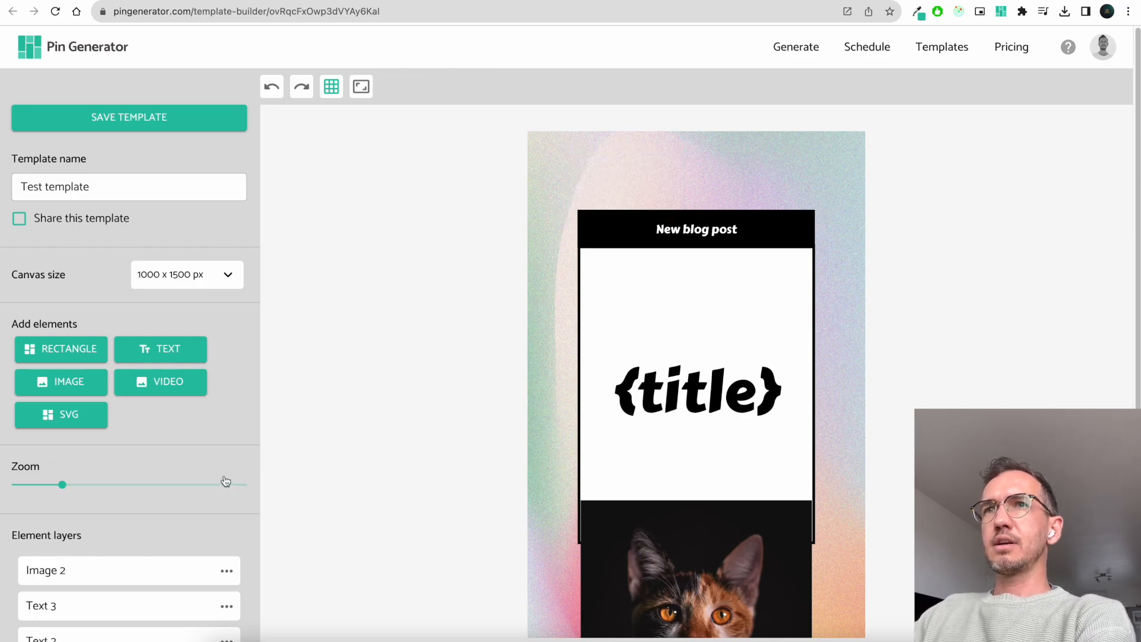
# Step: Add a text element above the "New blog post" banner and change its text to "Test"
pyautogui.click(161, 349)
pyautogui.moveTo(655, 177); pyautogui.dragTo(690, 174)
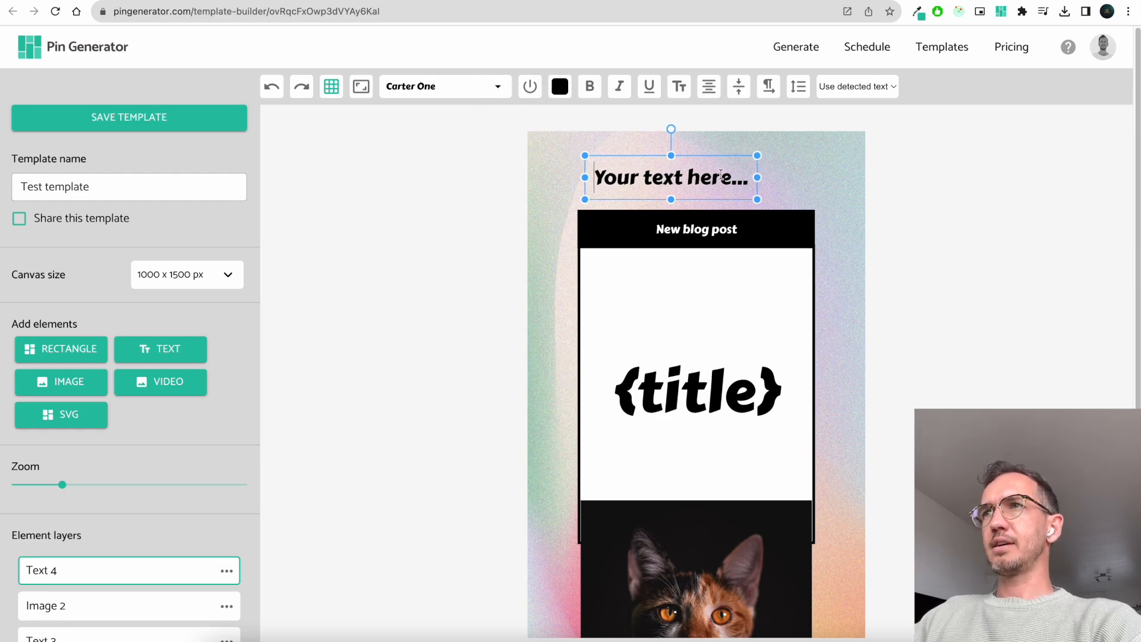
pyautogui.doubleClick(752, 172)
pyautogui.write('Test')
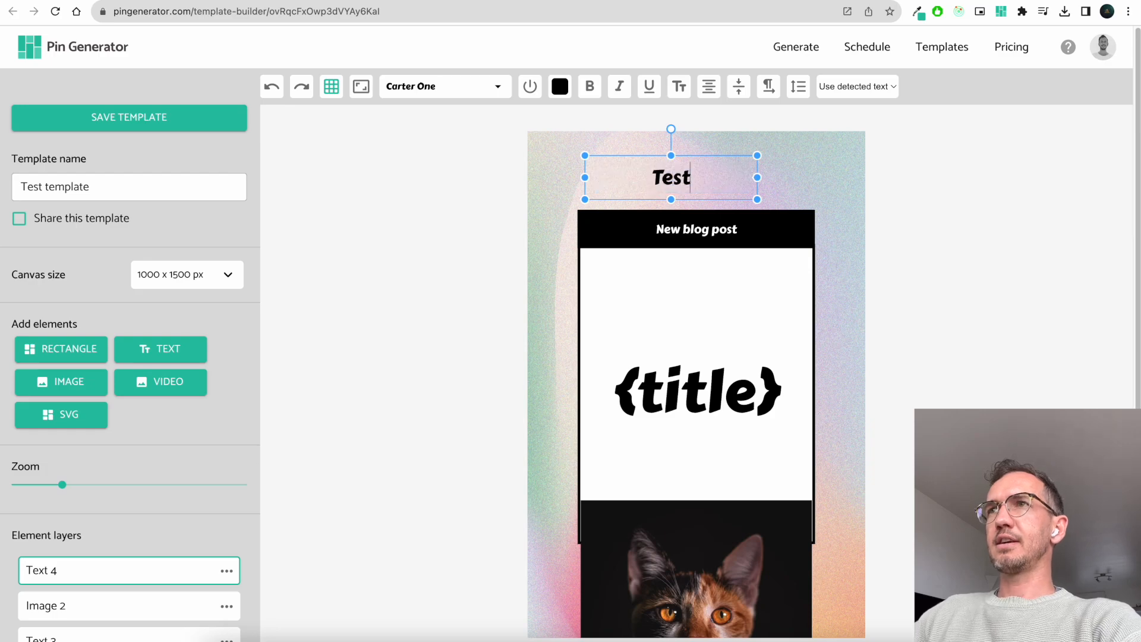
pyautogui.click(820, 176)
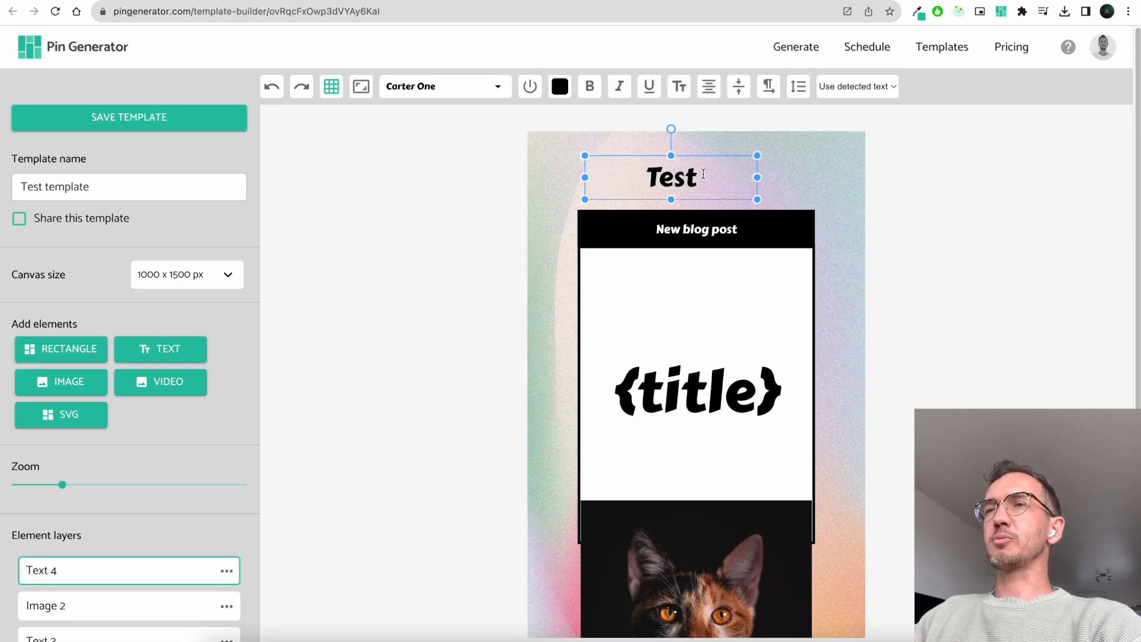
# Step: Switch the "Test" text to the {title} placeholder, review the other detected text options and delete the element
pyautogui.click(874, 87)
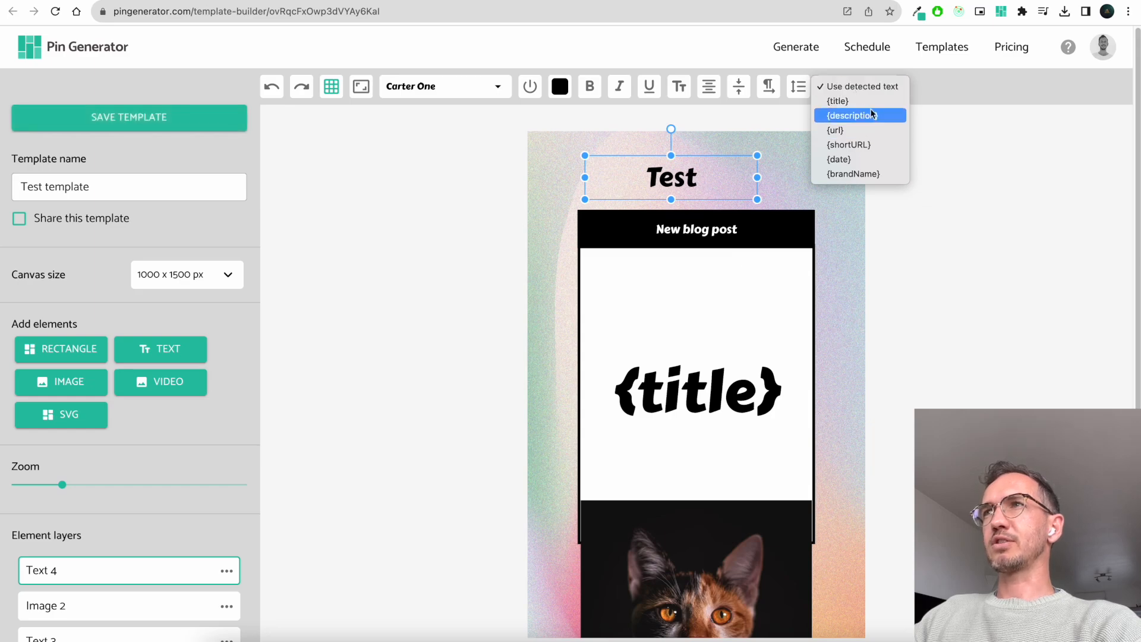
pyautogui.click(870, 103)
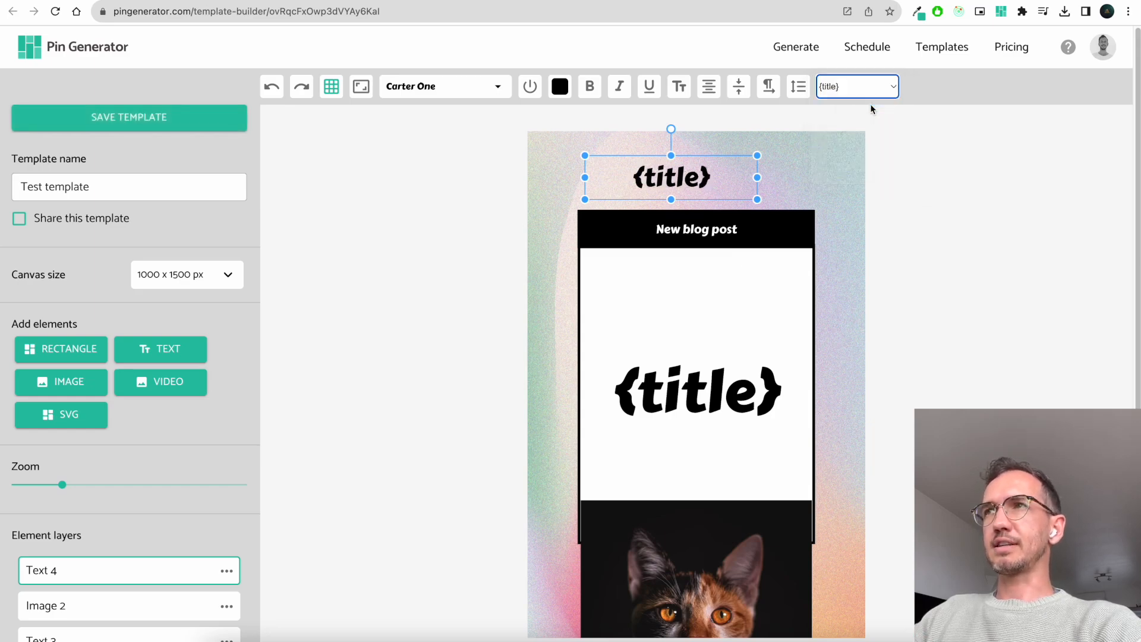
pyautogui.click(888, 86)
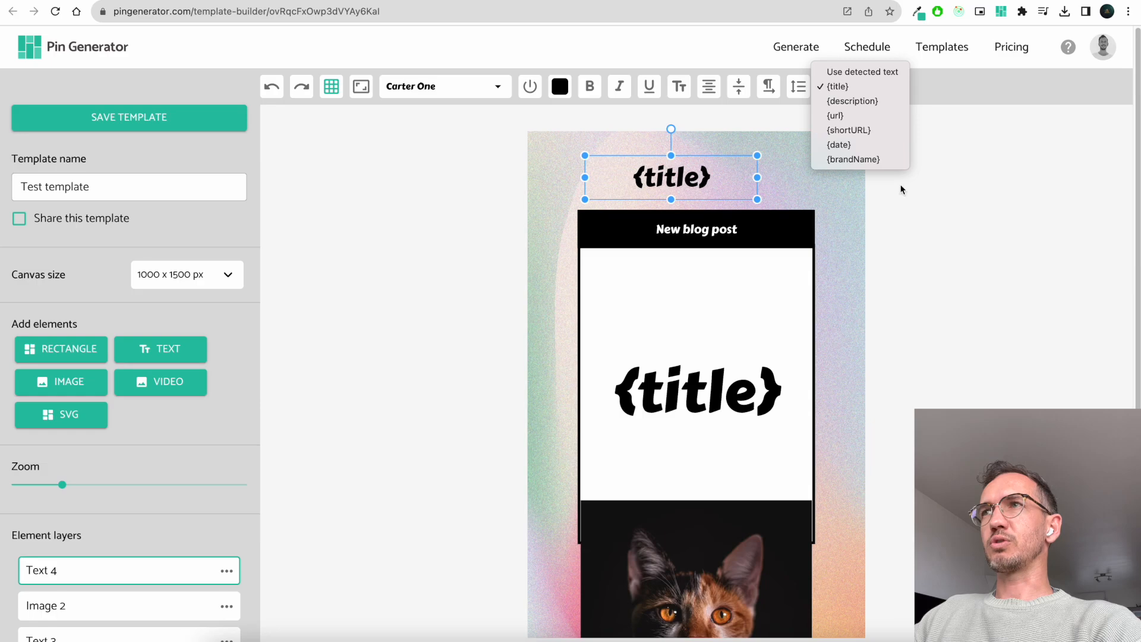
pyautogui.click(870, 211)
pyautogui.click(869, 206)
pyautogui.click(697, 182)
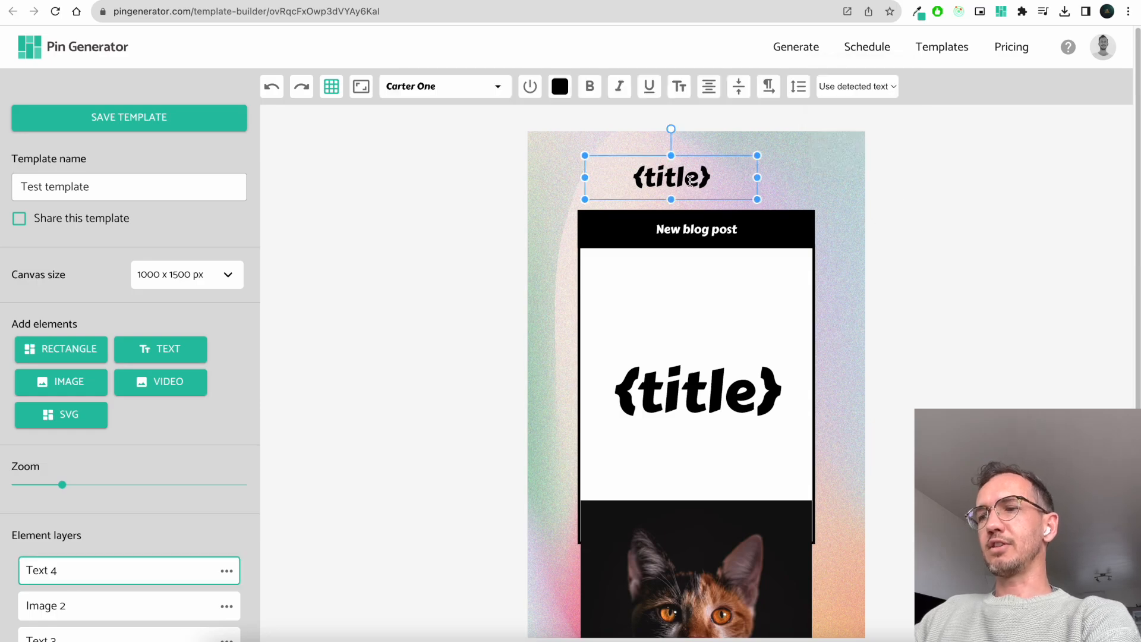
pyautogui.press('Delete')
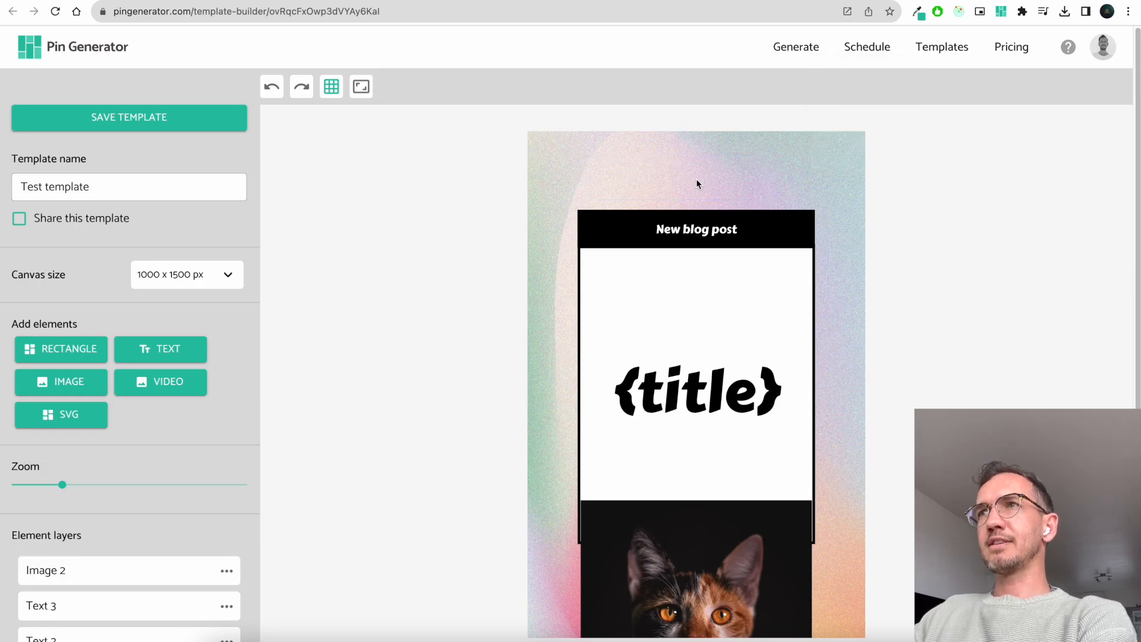
# Step: Add another image element in the upper-left corner of the canvas
pyautogui.click(87, 384)
pyautogui.scroll(-2, 653, 484)
pyautogui.scroll(2, 644, 447)
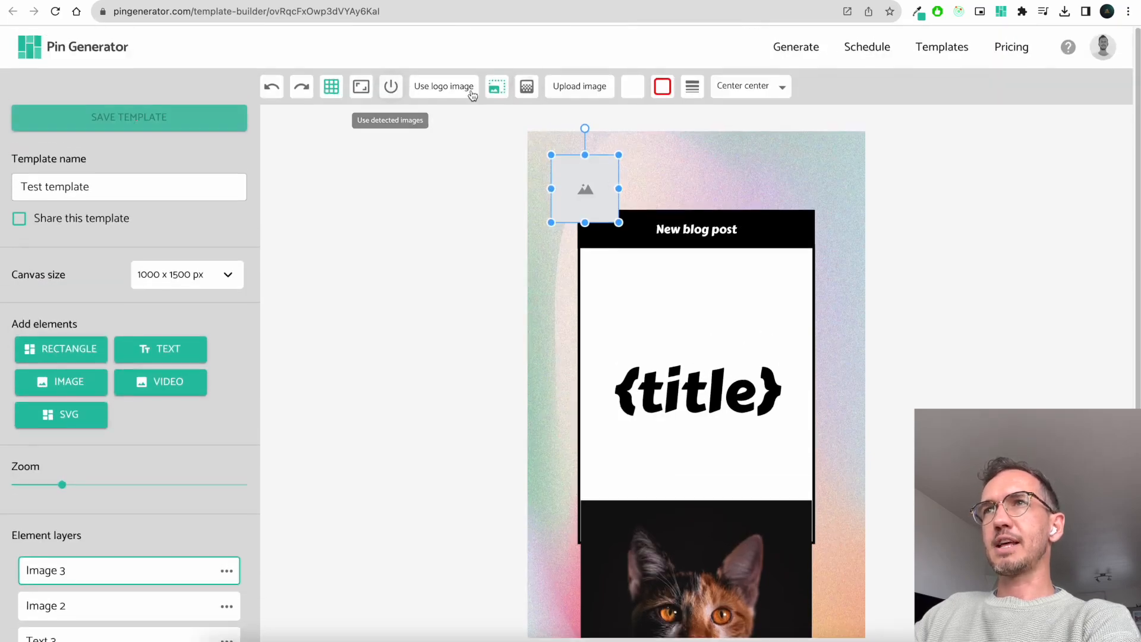
# Step: Move the newly added image element slightly across the canvas, then delete it from the template
pyautogui.moveTo(603, 188); pyautogui.dragTo(640, 177)
pyautogui.click(825, 187)
pyautogui.click(621, 173)
pyautogui.press('Delete')
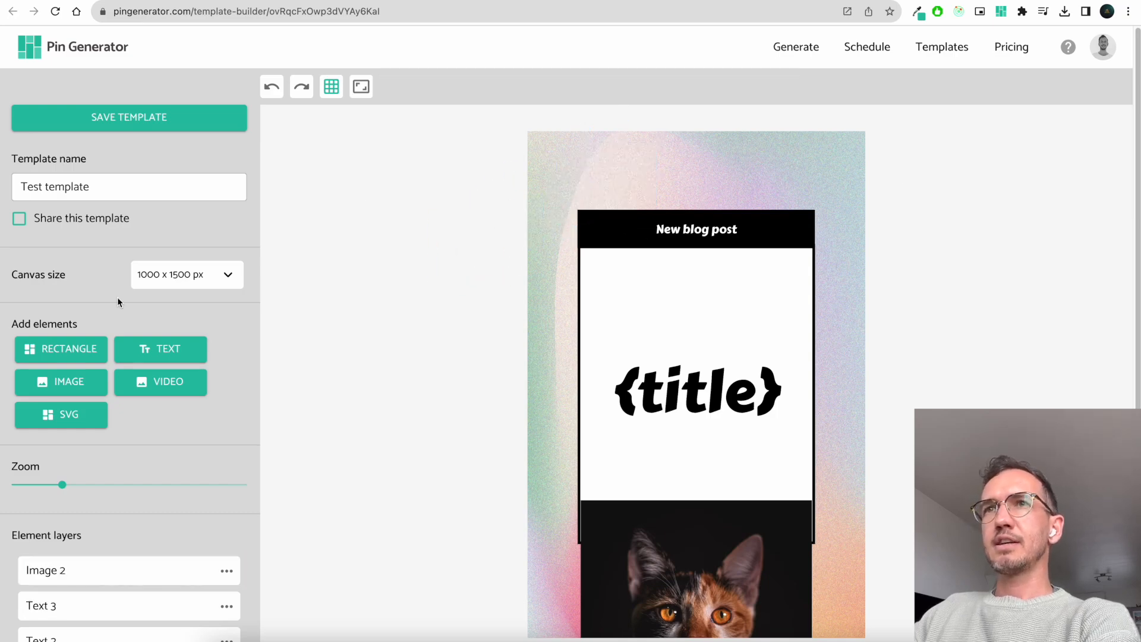
# Step: Add a text element with its power option switched on, and expand the Colors and Font settings on the Generate page
pyautogui.click(141, 355)
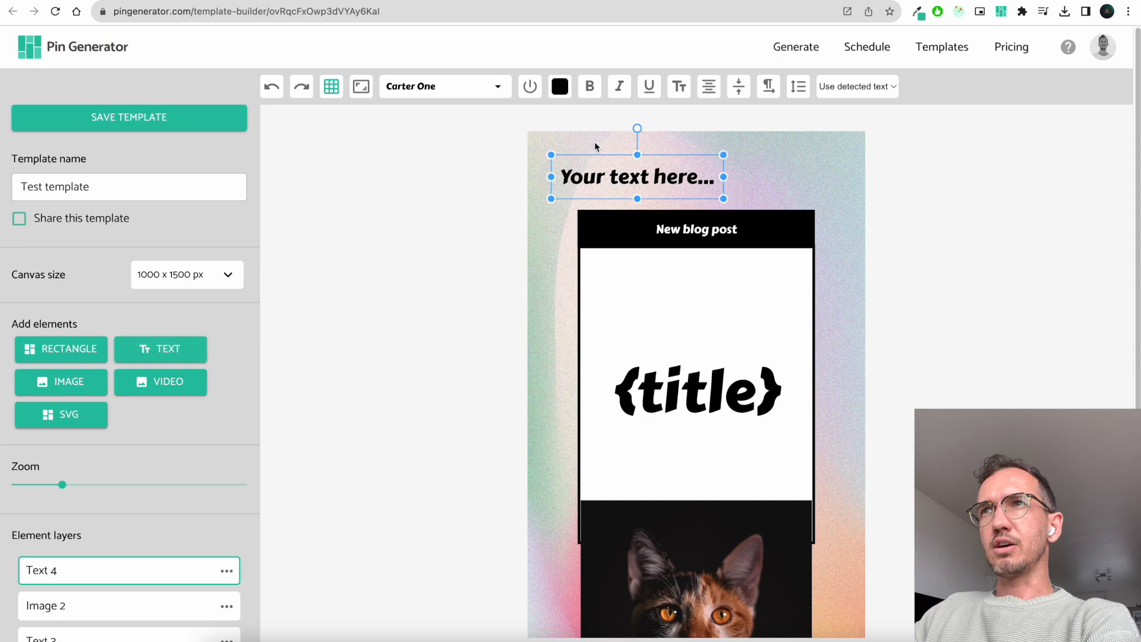
pyautogui.click(530, 90)
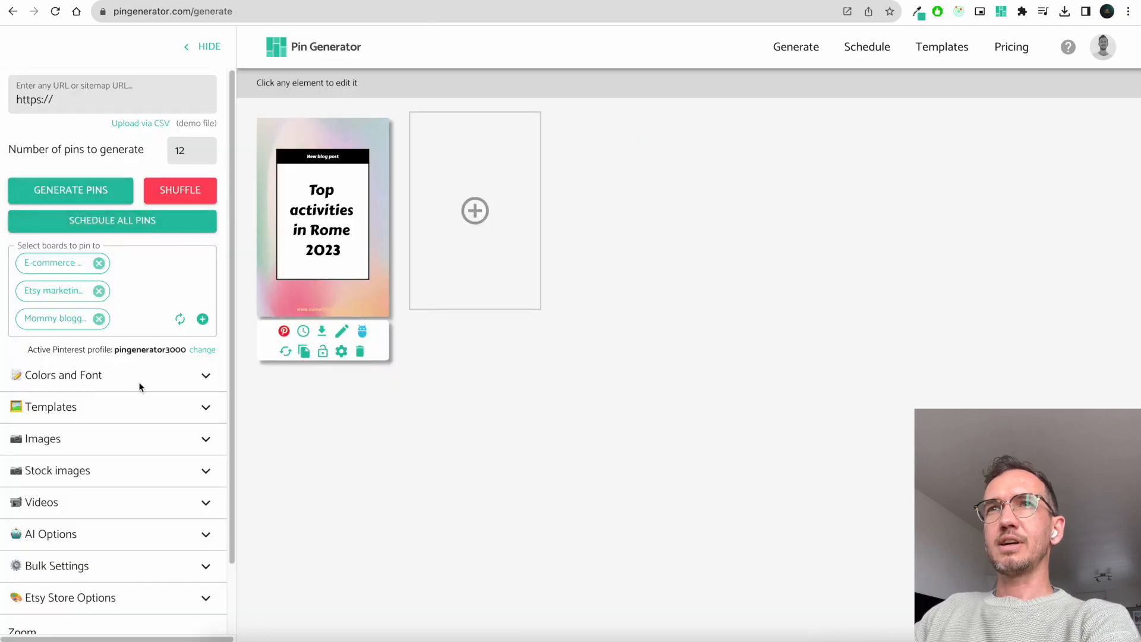
pyautogui.click(140, 385)
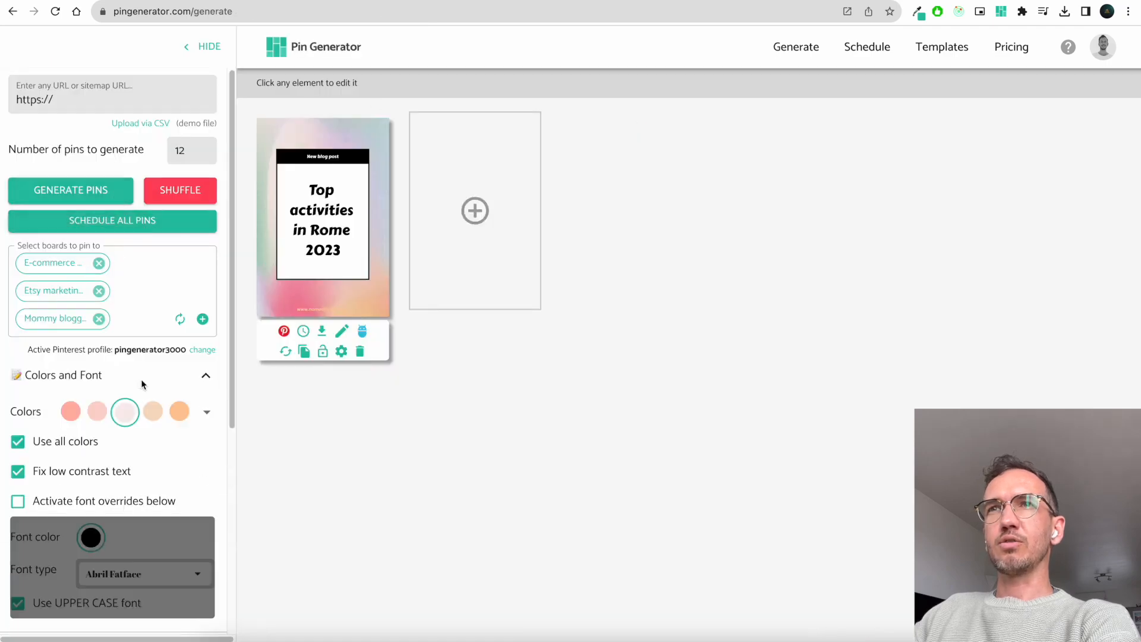
pyautogui.scroll(-1, 124, 376)
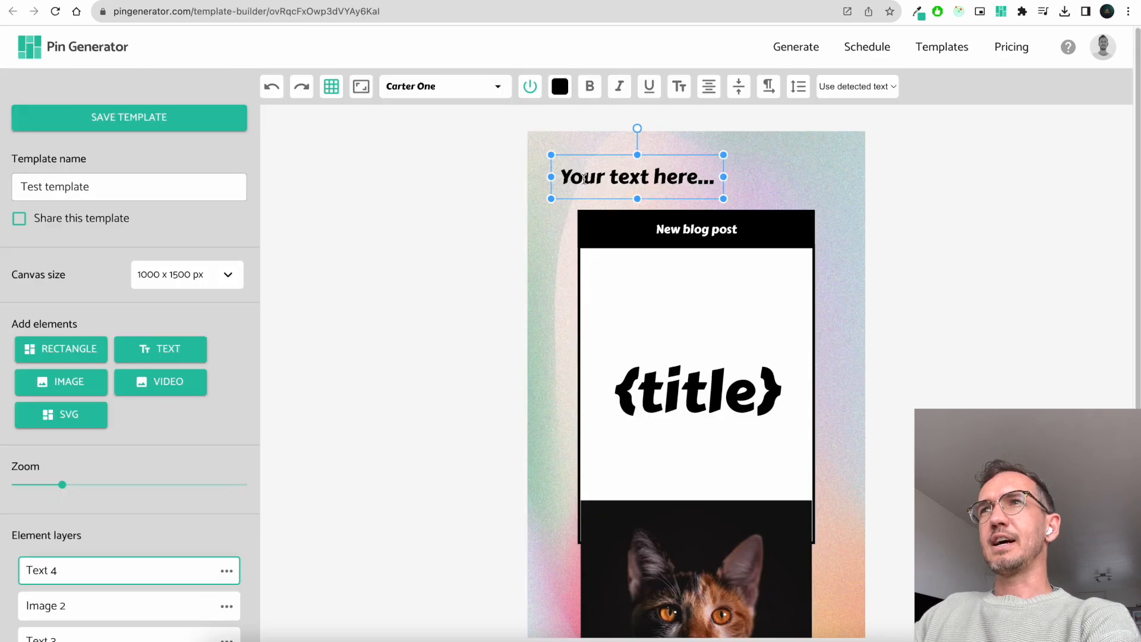
# Step: Delete the "Your text here..." element above the "New blog post" banner in the template builder
pyautogui.click(513, 217)
pyautogui.click(652, 172)
pyautogui.press('Delete')
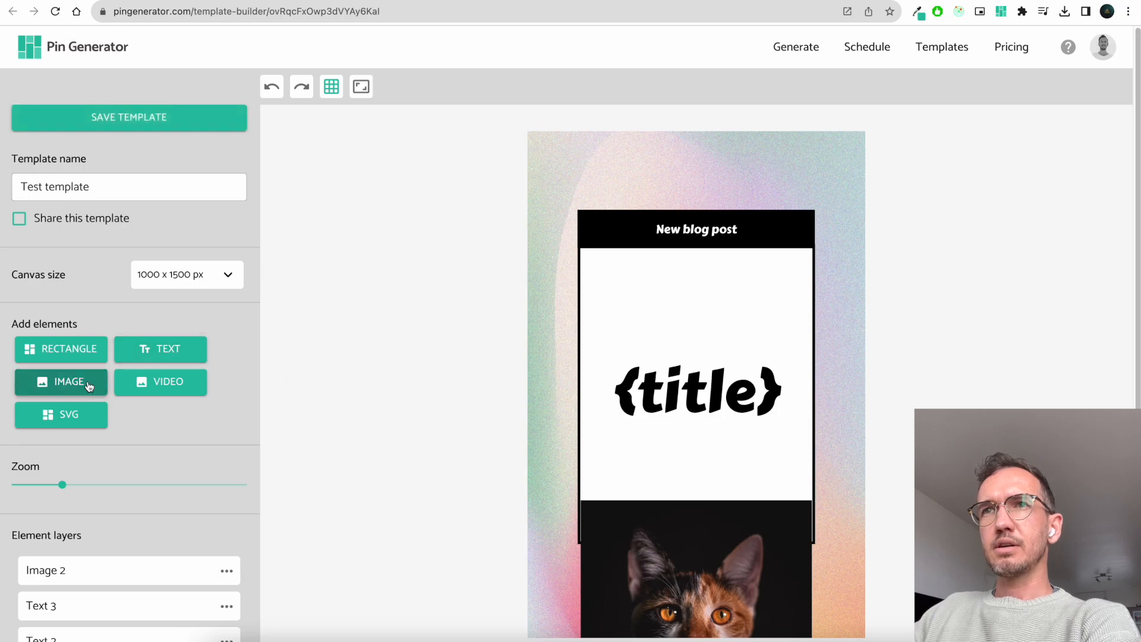
# Step: Add a video element, place it between the "New blog post" banner and the {title} text, and delete it again
pyautogui.click(185, 383)
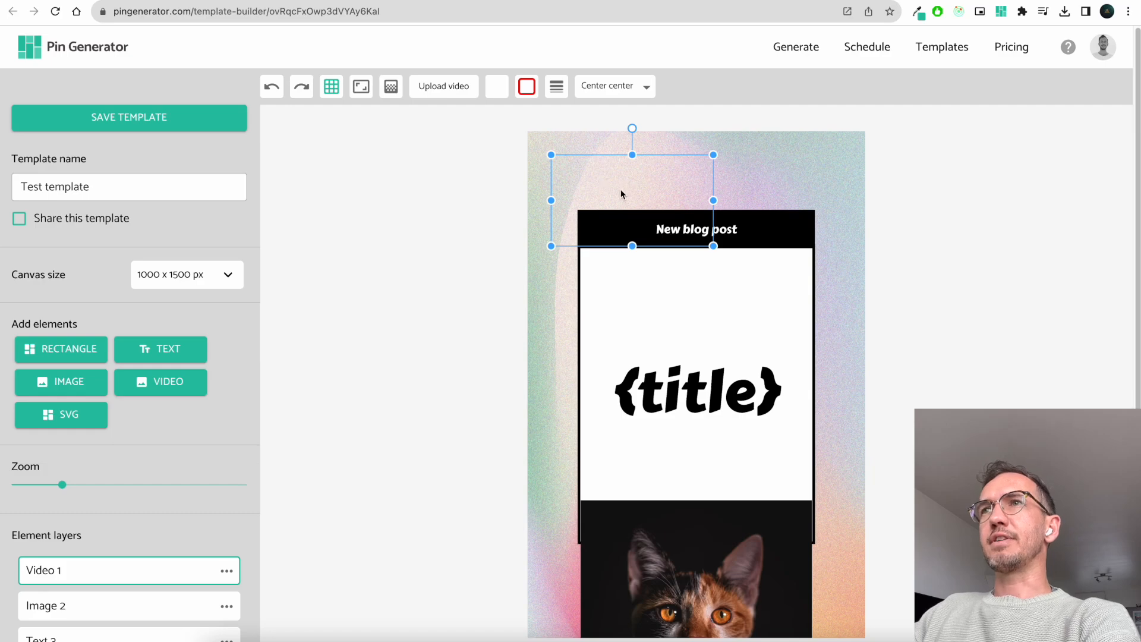
pyautogui.moveTo(659, 191); pyautogui.dragTo(722, 365)
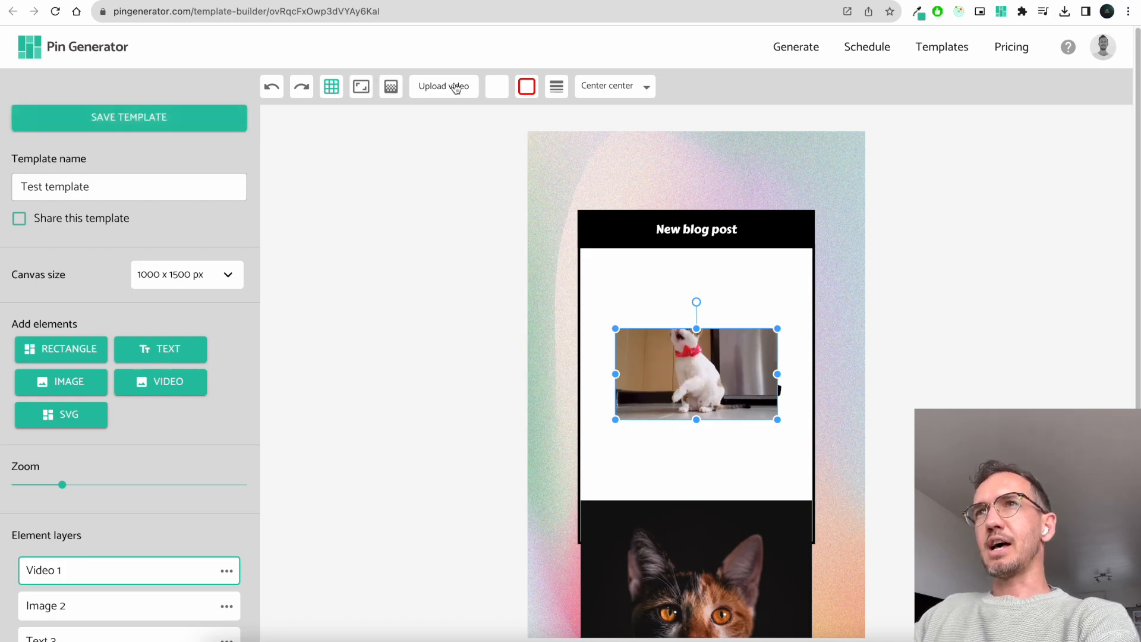
pyautogui.moveTo(696, 377); pyautogui.dragTo(698, 304)
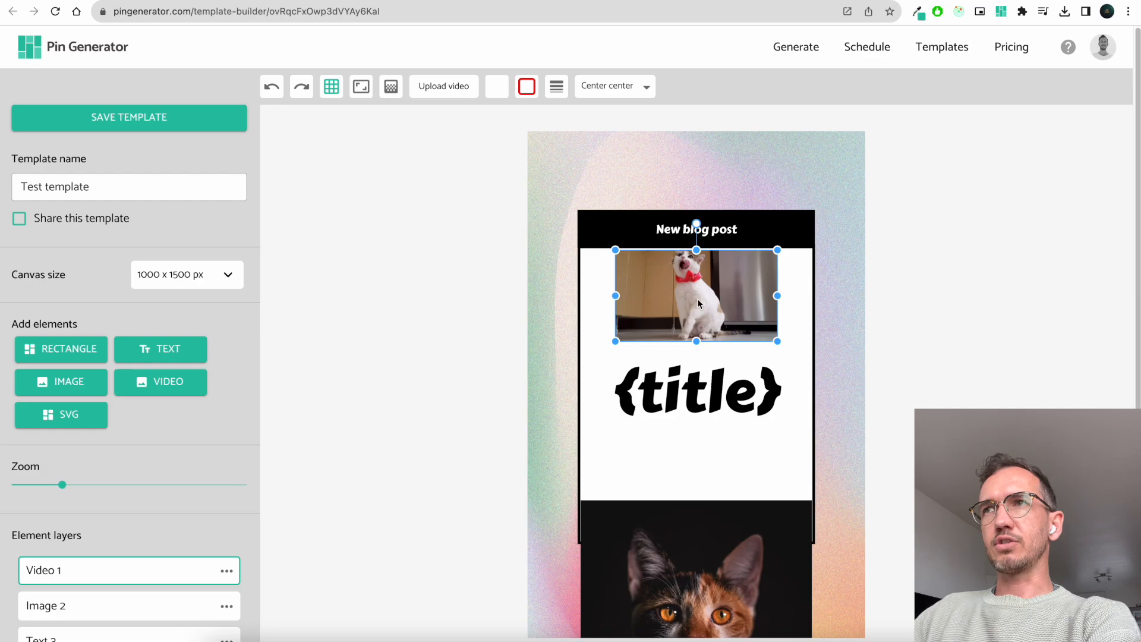
pyautogui.click(874, 291)
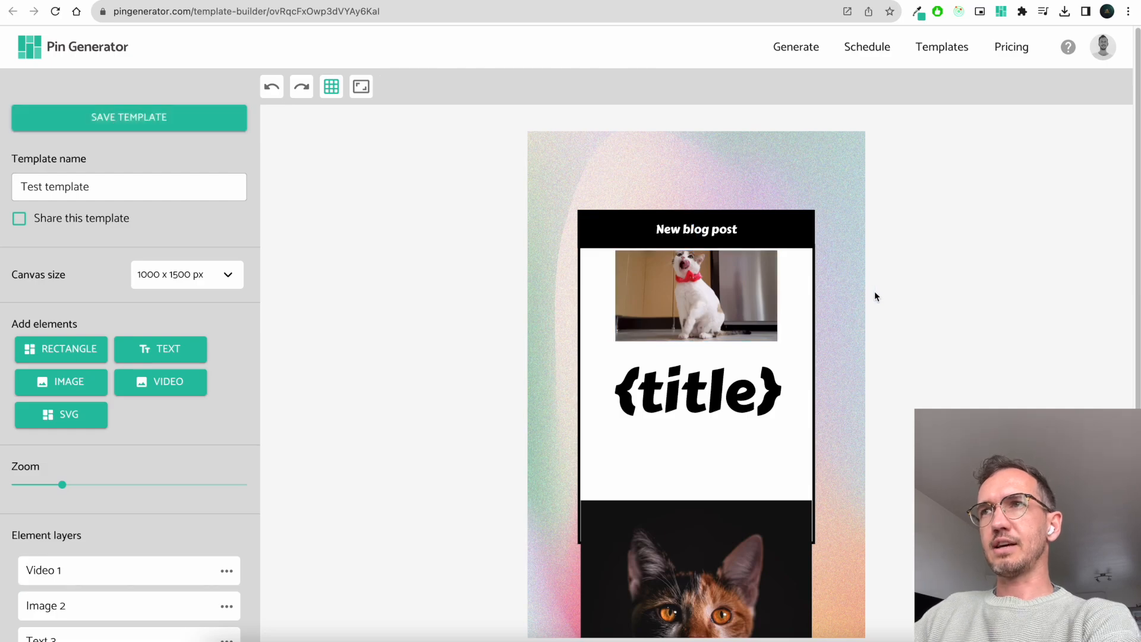
pyautogui.click(744, 289)
pyautogui.press('Delete')
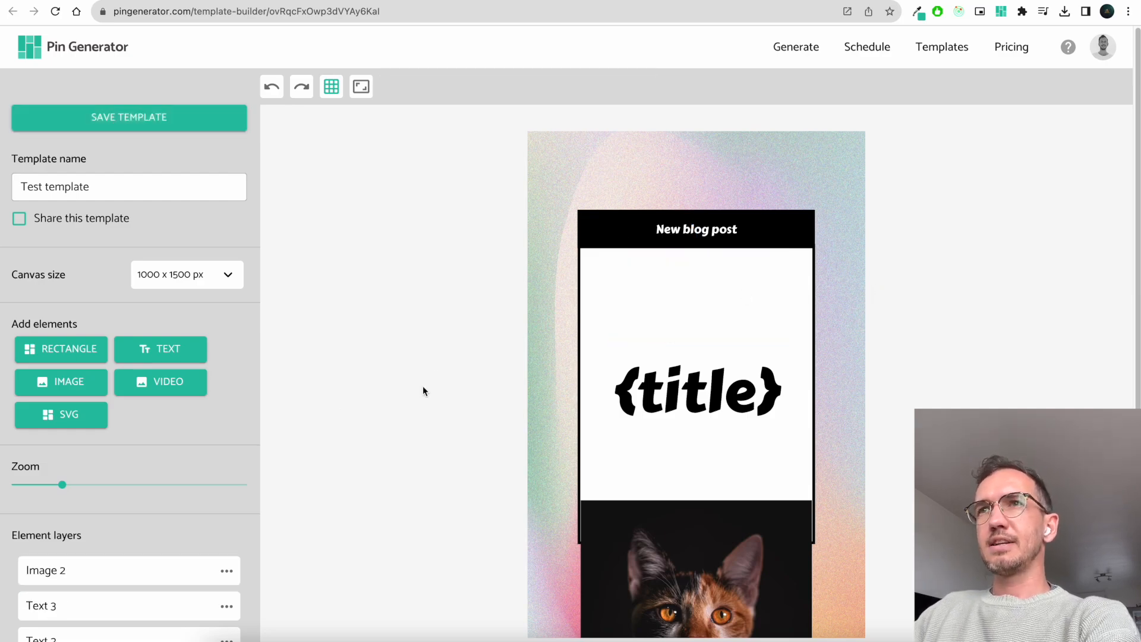
# Step: Add a pentagon SVG shape between the "New blog post" banner and the {title} text, and delete it again
pyautogui.click(71, 420)
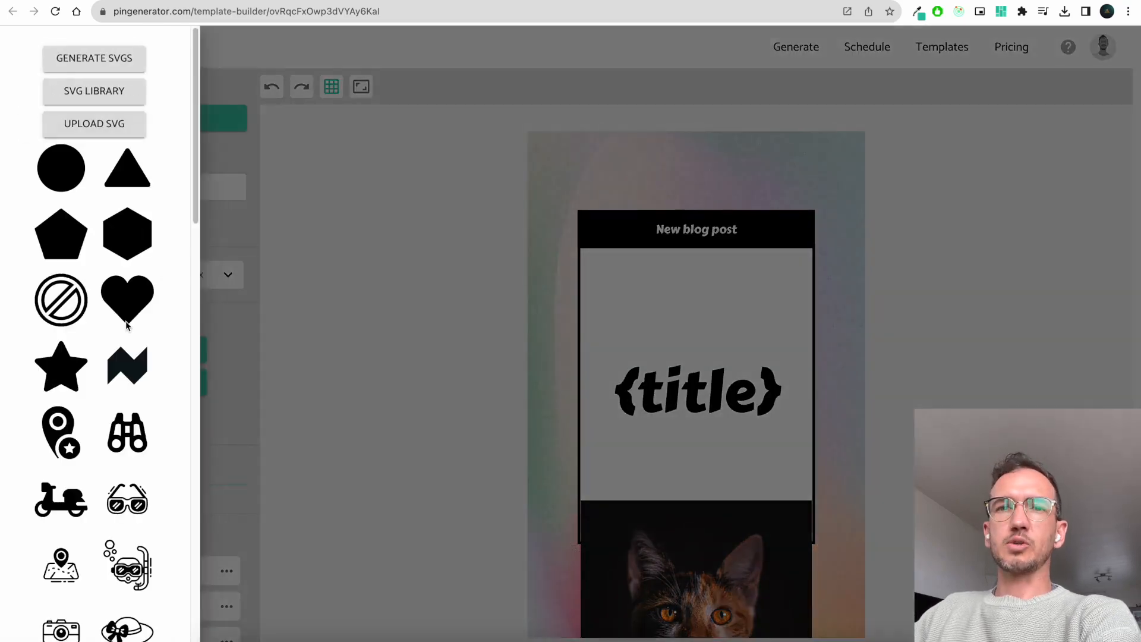
pyautogui.scroll(-15, 130, 312)
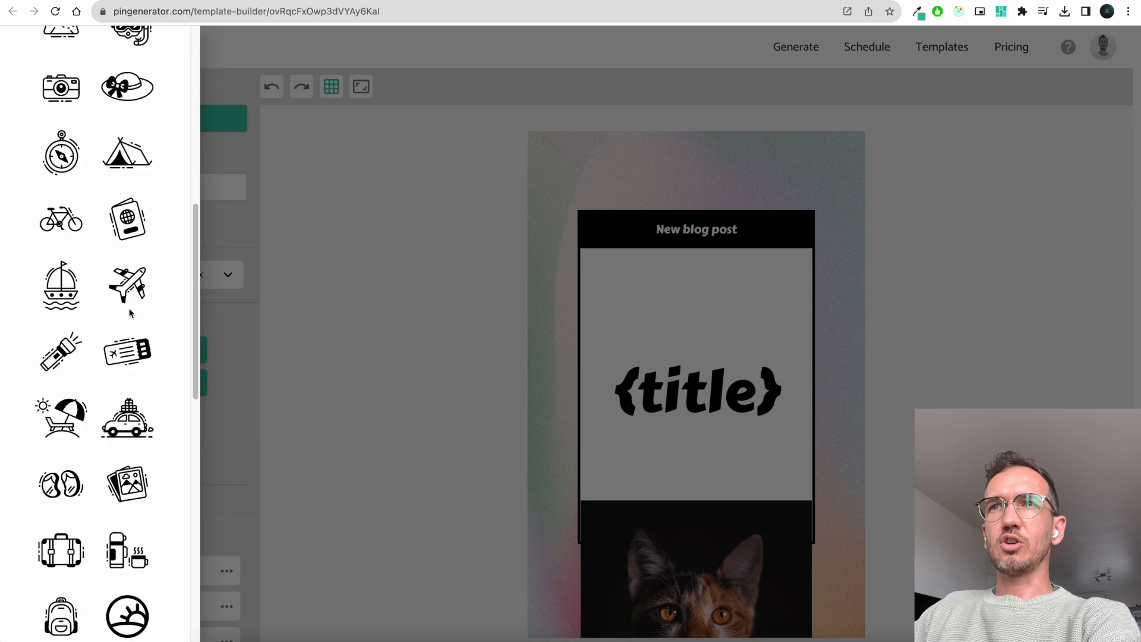
pyautogui.scroll(11, 129, 312)
pyautogui.scroll(4, 129, 314)
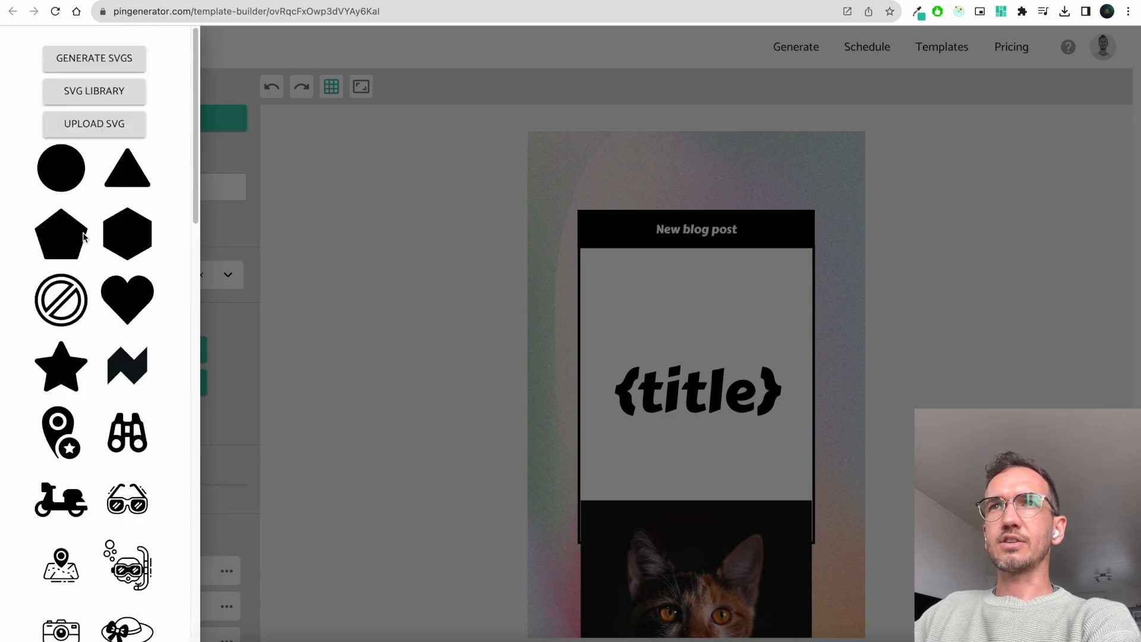
pyautogui.click(61, 235)
pyautogui.moveTo(600, 183); pyautogui.dragTo(679, 288)
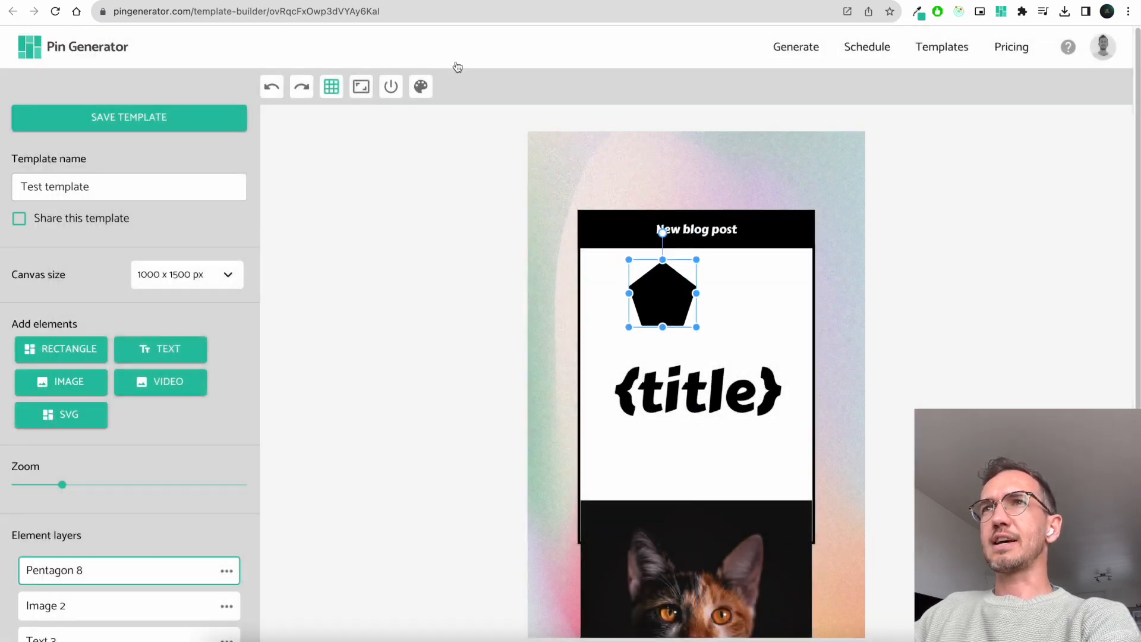
pyautogui.click(874, 242)
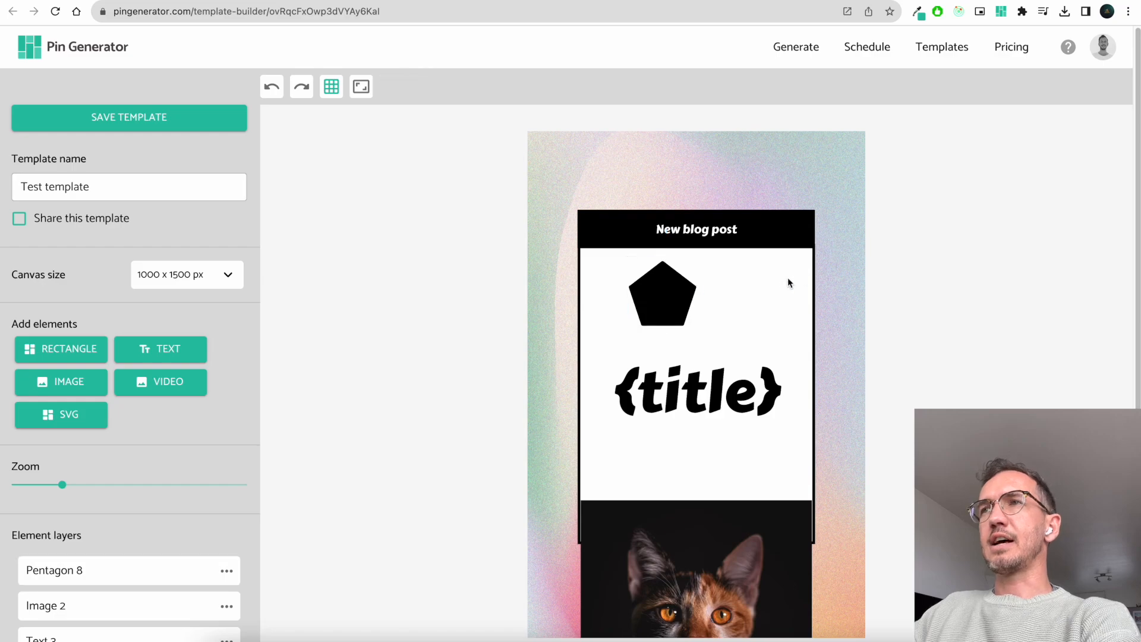
pyautogui.click(668, 292)
pyautogui.press('Delete')
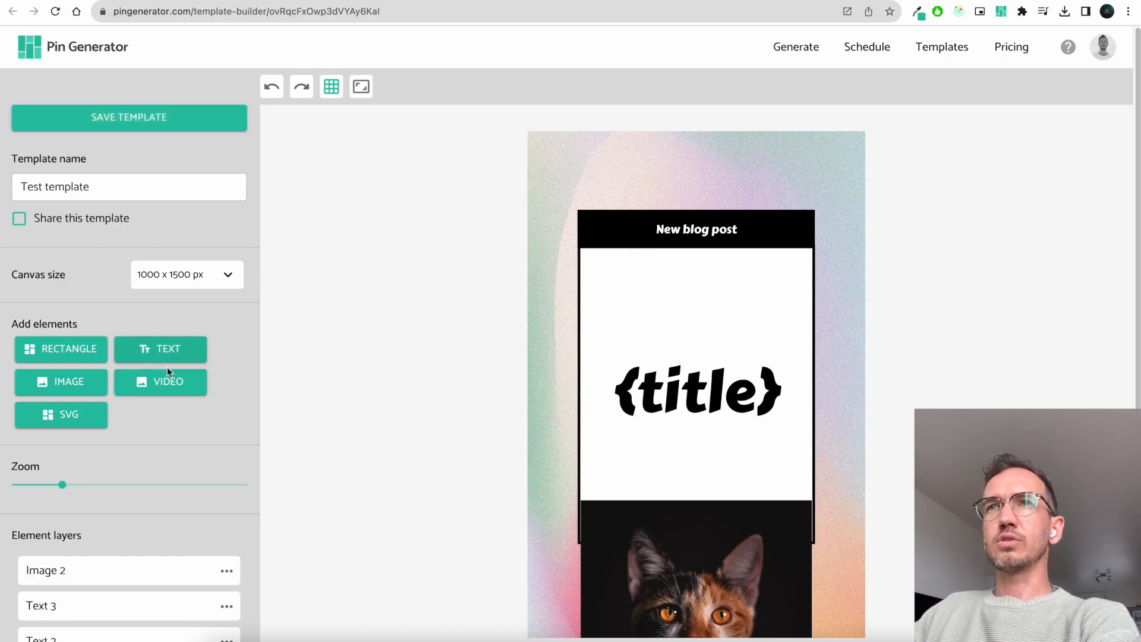
# Step: Open the external SVG library from the SVG element options, browse its vector collections, and return to the template builder
pyautogui.click(71, 414)
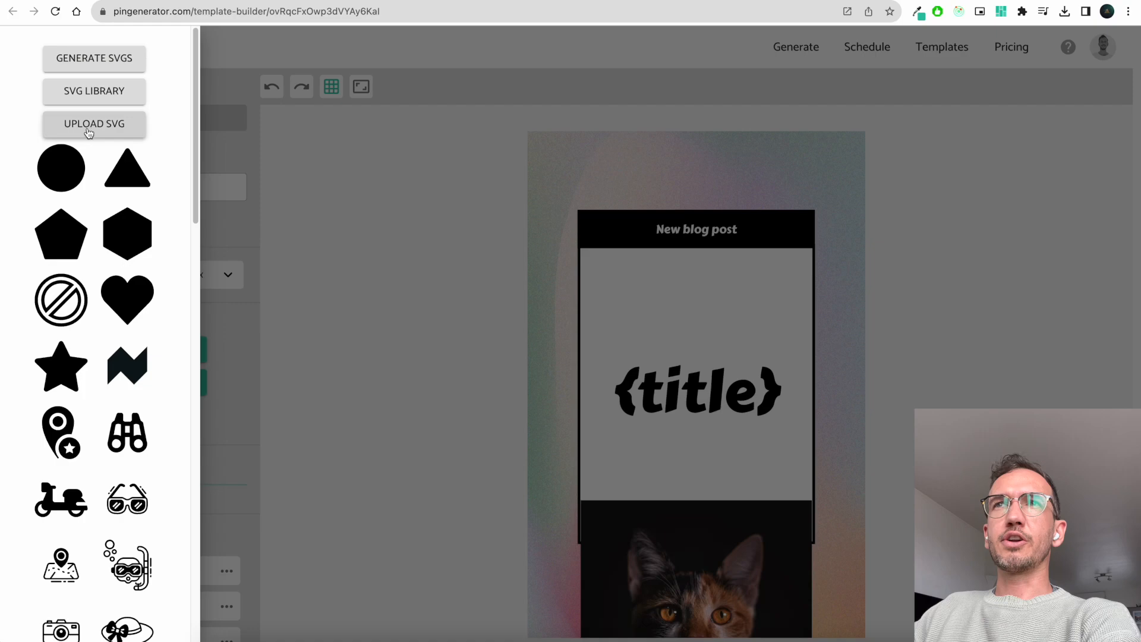
pyautogui.click(99, 95)
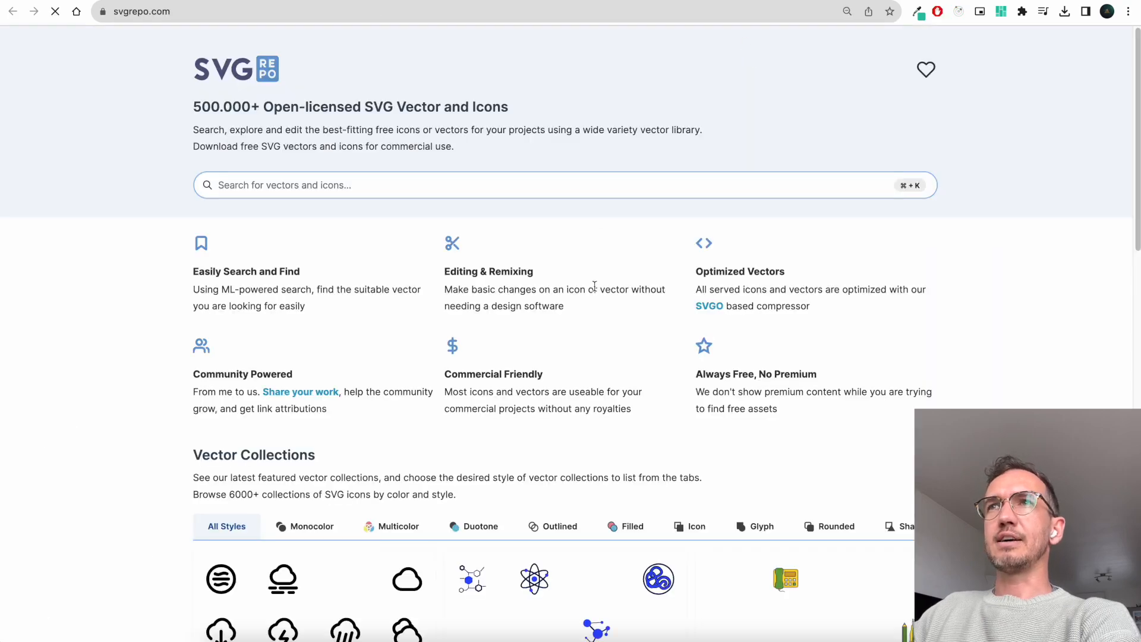
pyautogui.click(577, 187)
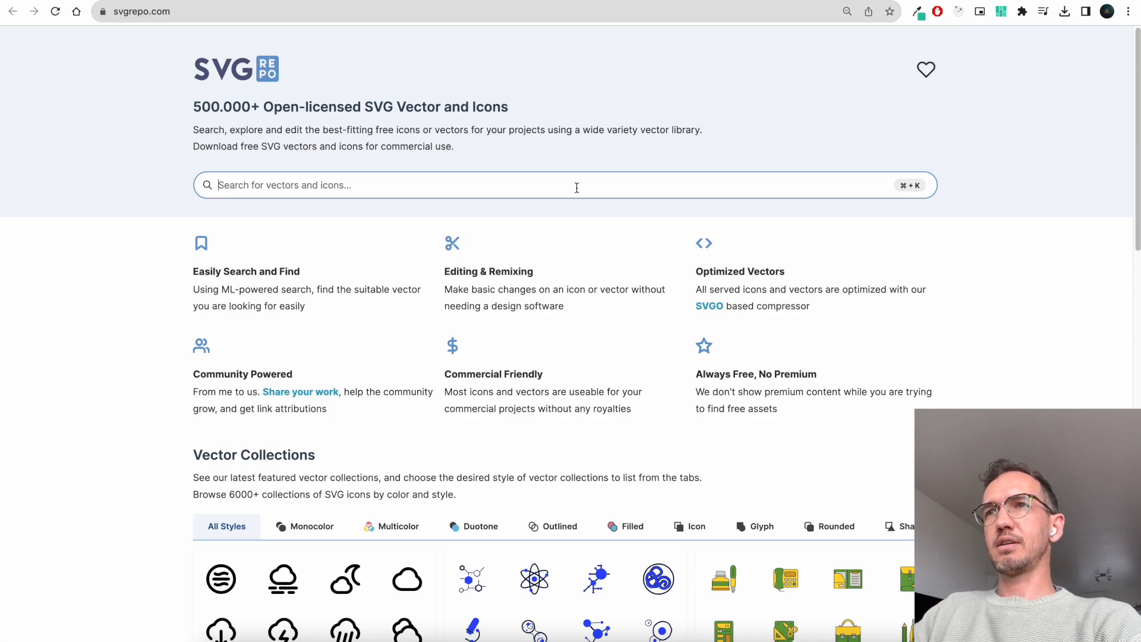
pyautogui.scroll(-12, 784, 321)
pyautogui.scroll(12, 757, 301)
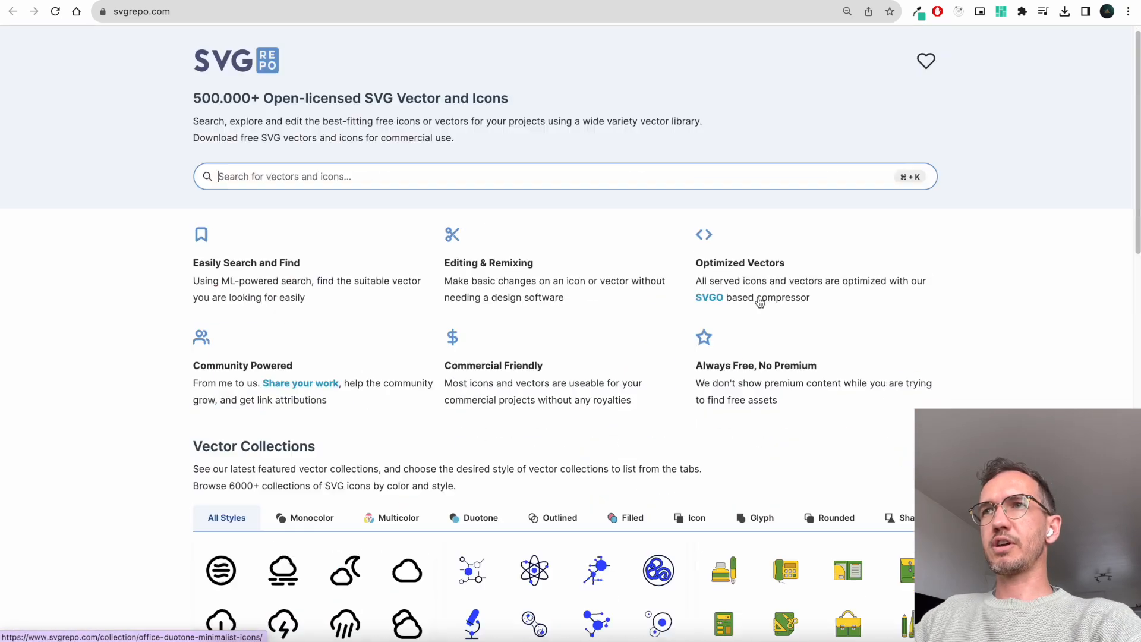
pyautogui.press('super+w')
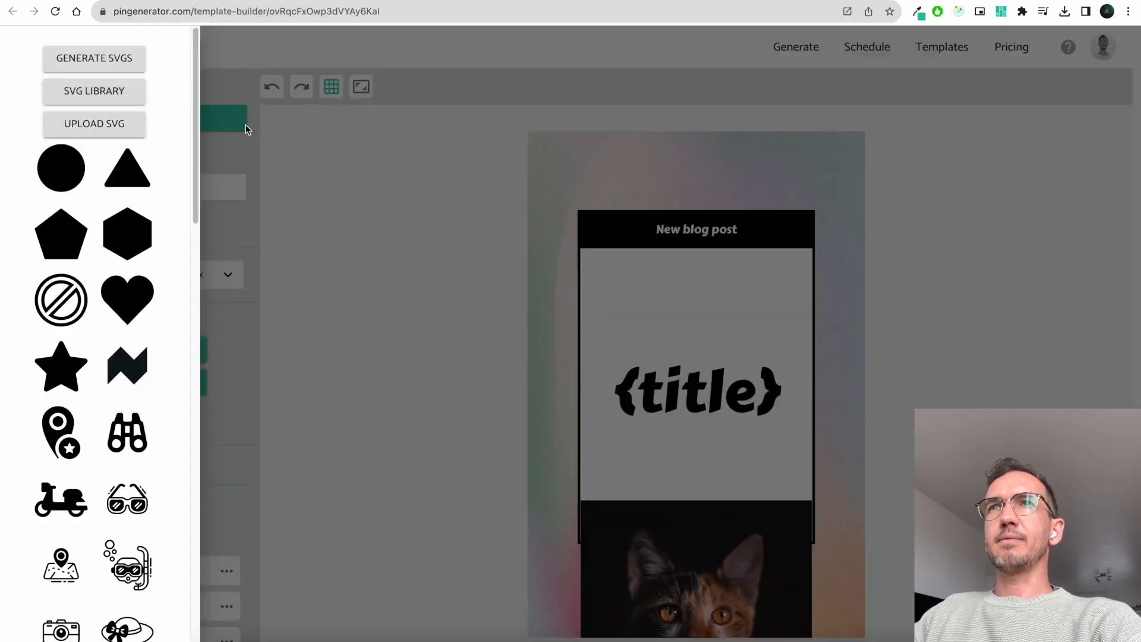
# Step: Open the external SVG generator, preview the Blob Scene and Circle Scatter designs, and return to the template canvas
pyautogui.click(119, 64)
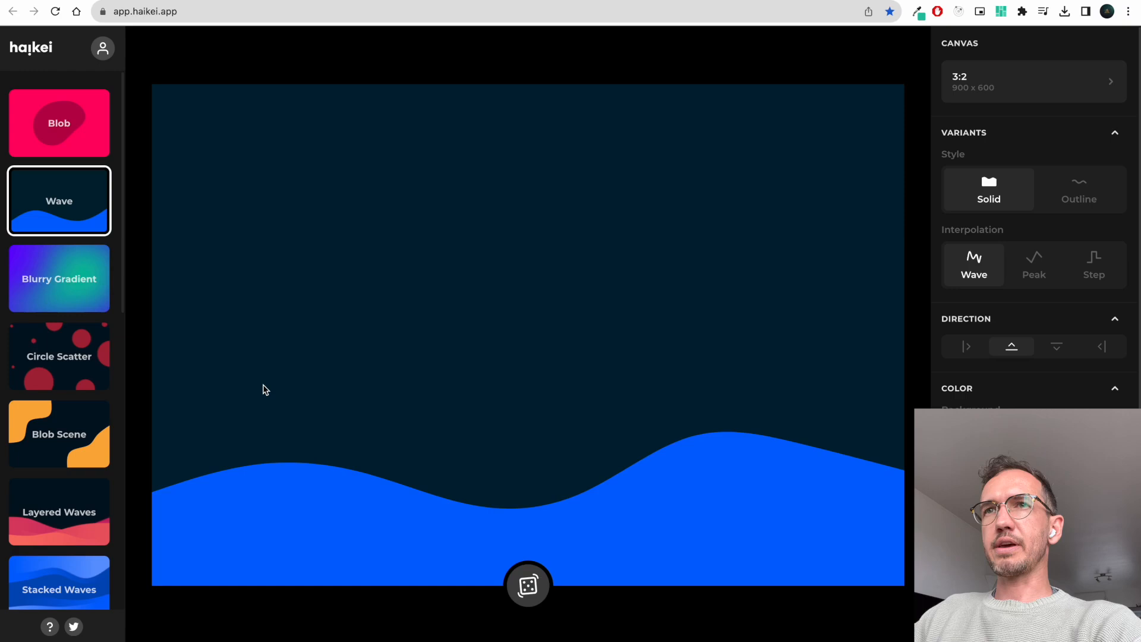
pyautogui.click(59, 425)
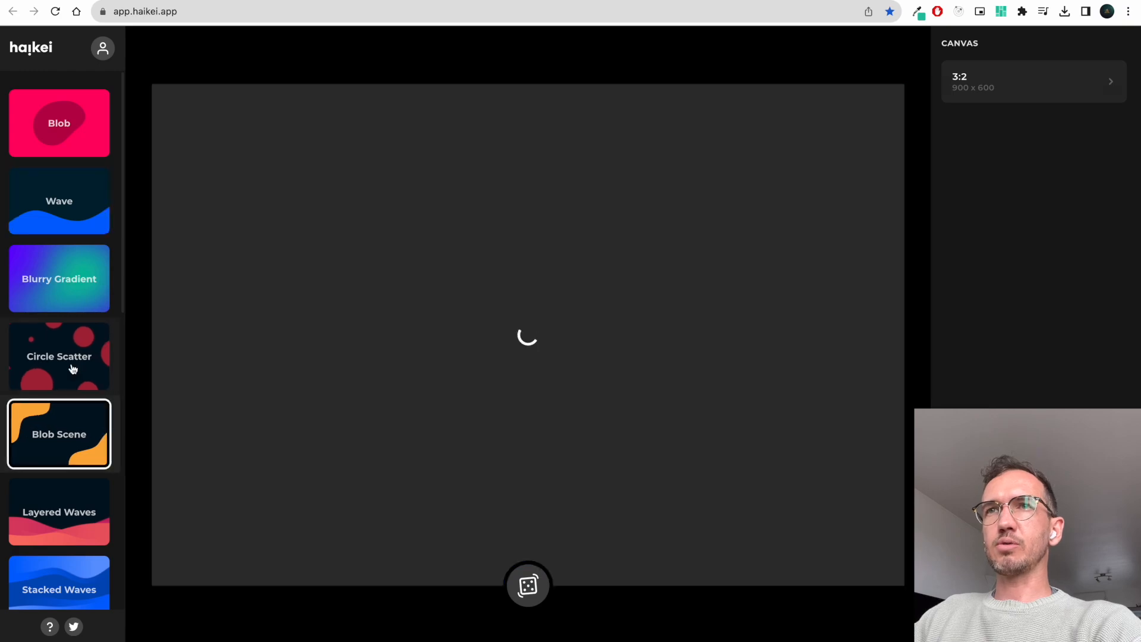
pyautogui.click(71, 359)
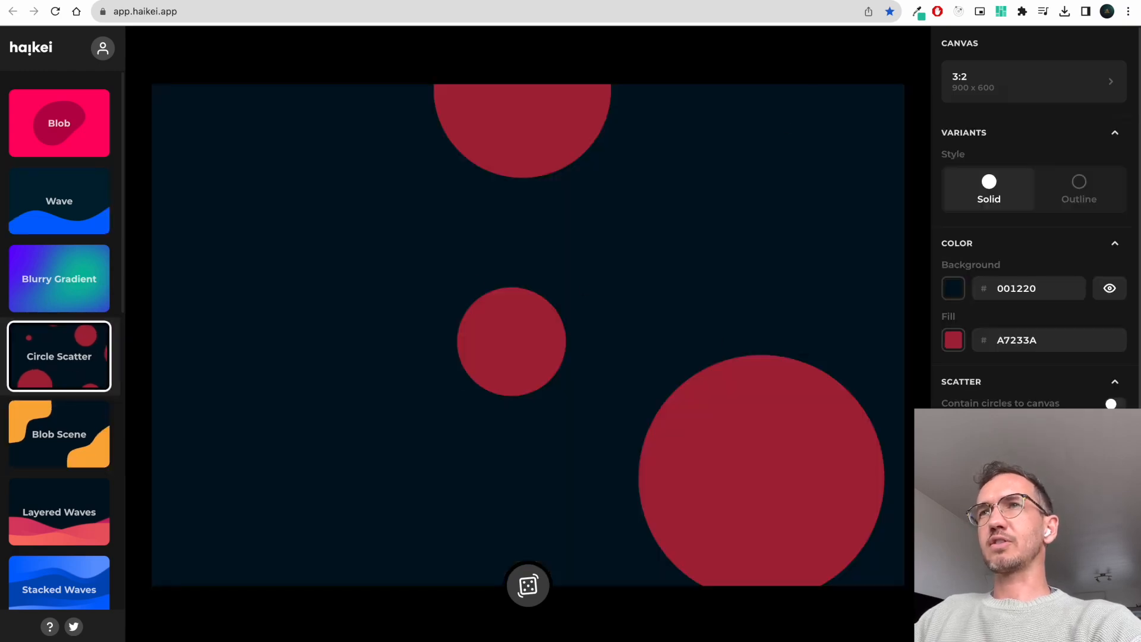
pyautogui.click(380, 0)
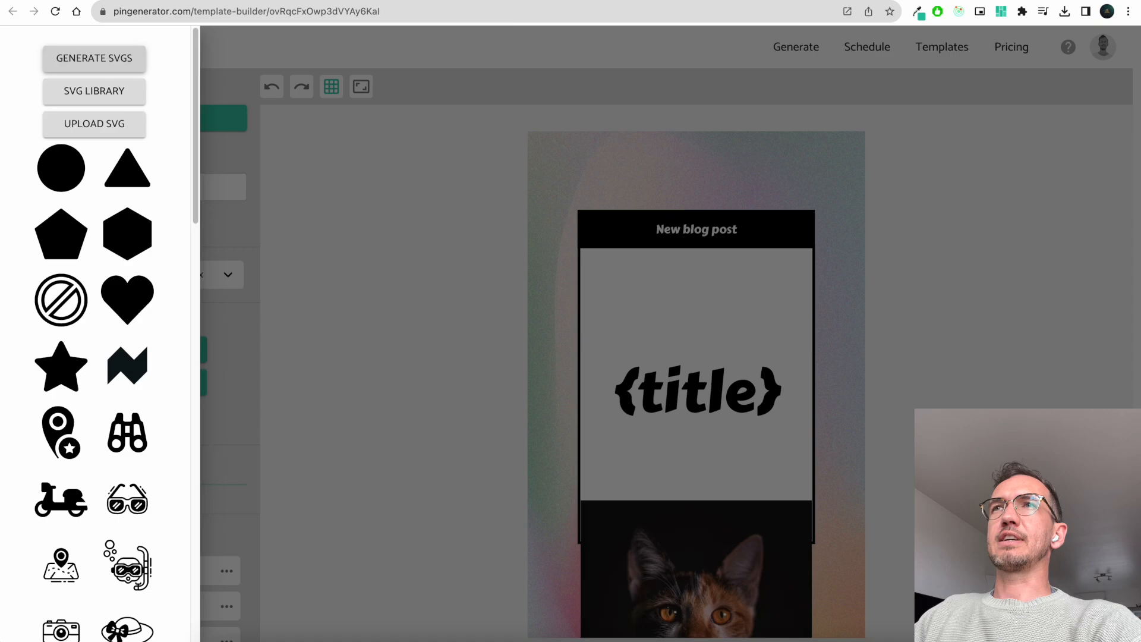
pyautogui.click(381, 343)
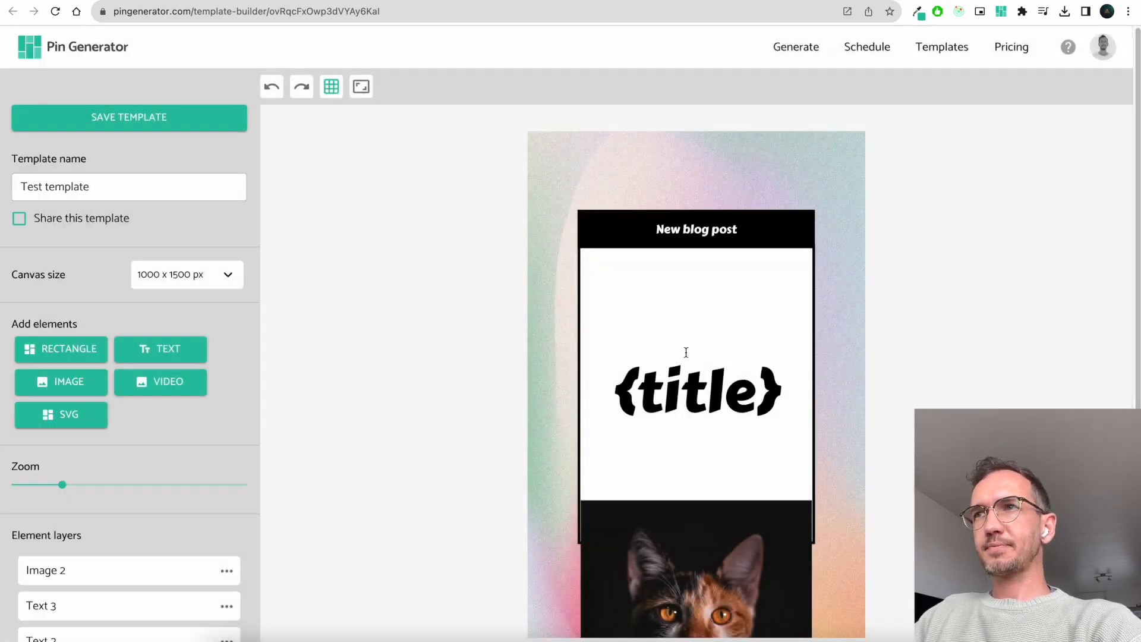
# Step: Zoom the canvas out slightly and examine the order of the element layers down to Image 1
pyautogui.scroll(-1, 71, 446)
pyautogui.moveTo(62, 432); pyautogui.dragTo(55, 441)
pyautogui.scroll(1, 166, 344)
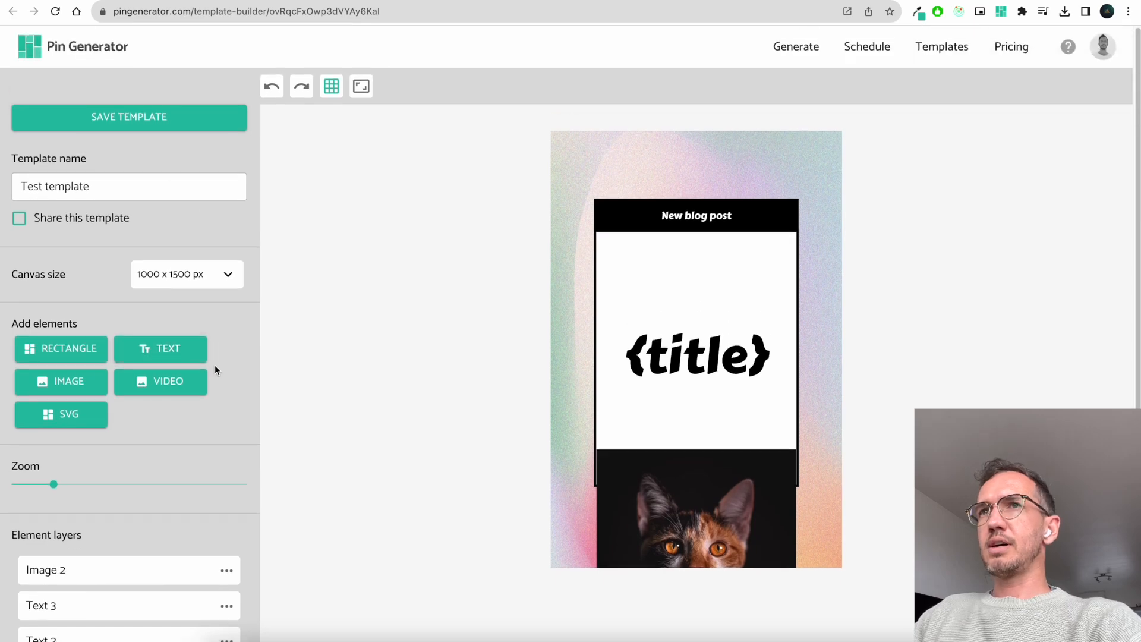
pyautogui.scroll(-2, 215, 365)
pyautogui.scroll(-2, 208, 363)
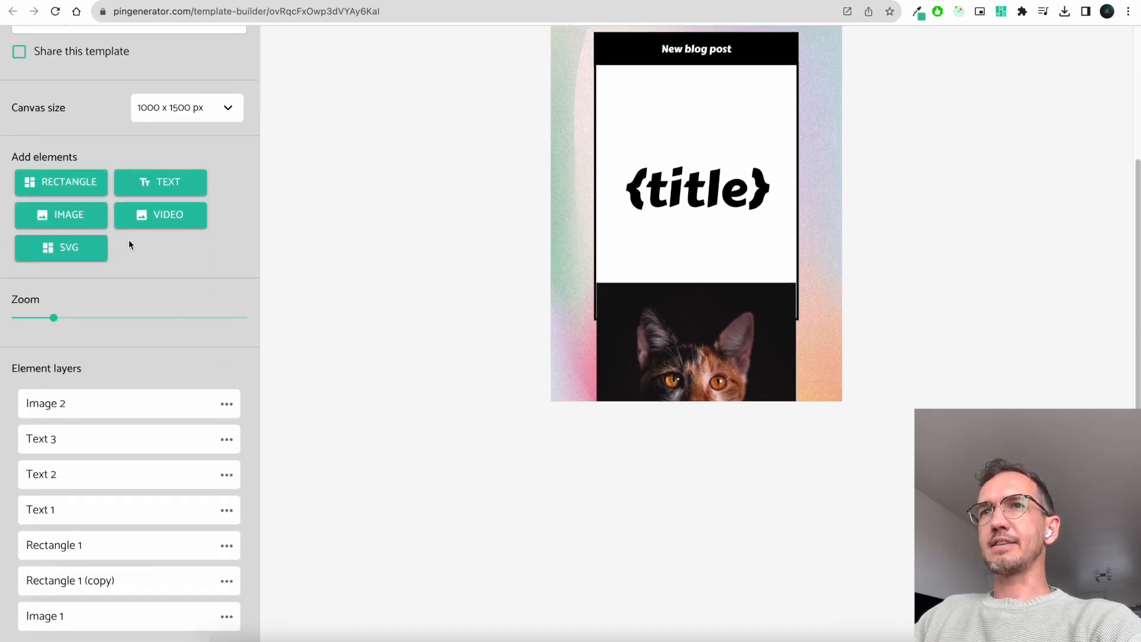
pyautogui.scroll(3, 178, 372)
pyautogui.scroll(-2, 178, 364)
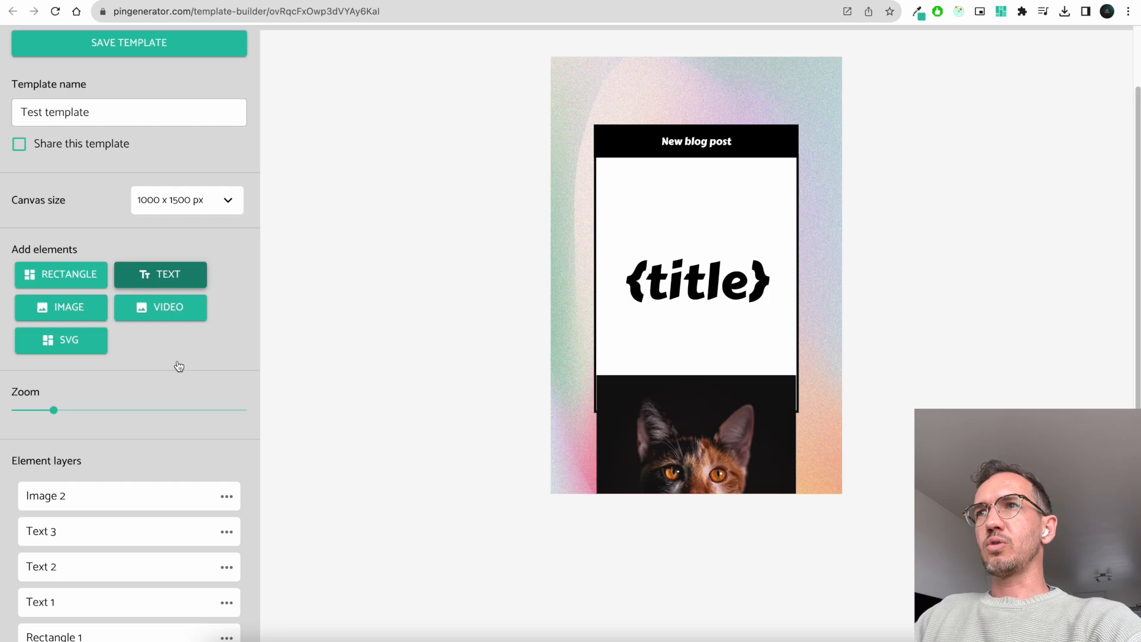
pyautogui.scroll(-2, 130, 582)
pyautogui.moveTo(112, 617)
pyautogui.mouseDown()
pyautogui.moveTo(108, 475)
pyautogui.moveTo(123, 617)
pyautogui.moveTo(126, 429)
pyautogui.moveTo(122, 617)
pyautogui.mouseUp()
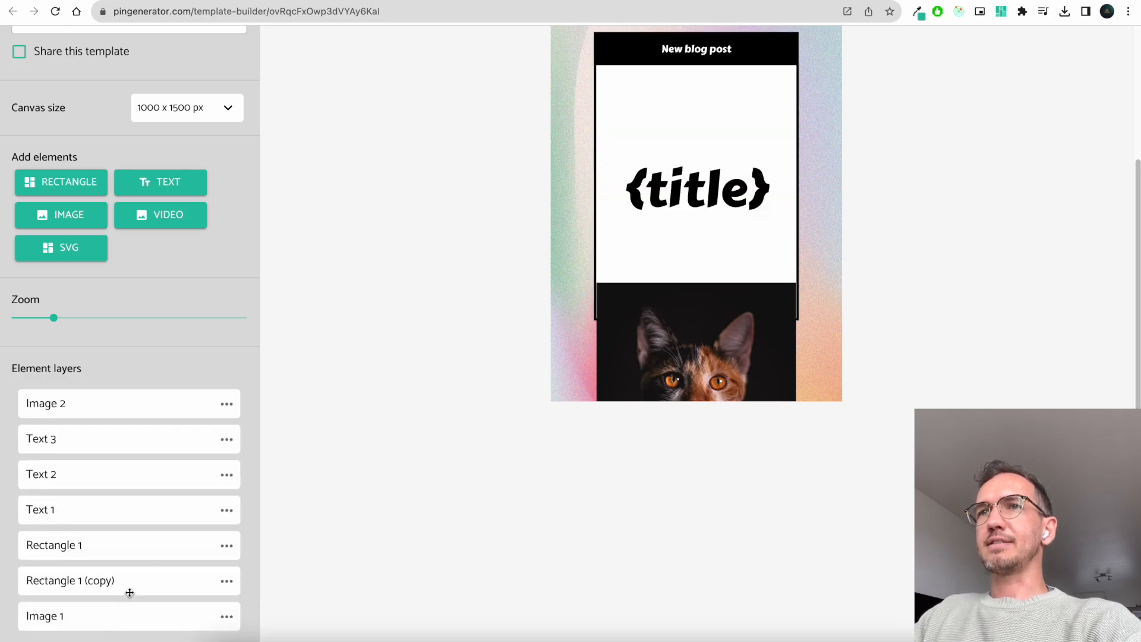
# Step: Select the cat photo on the canvas and check the position of its Image 2 layer
pyautogui.click(692, 336)
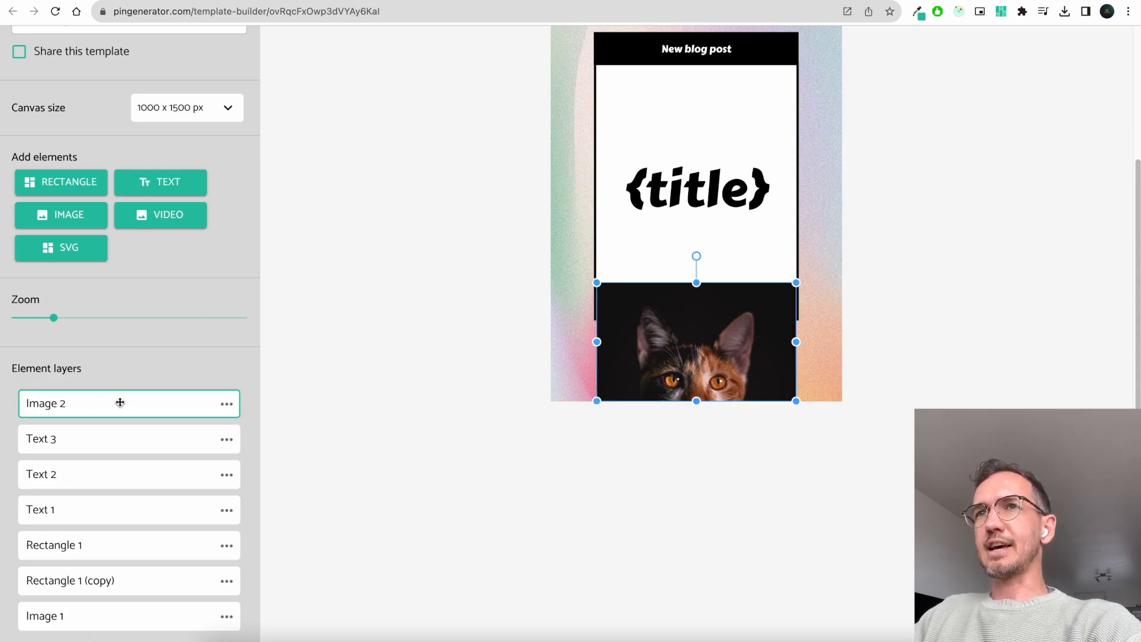
pyautogui.moveTo(118, 410)
pyautogui.mouseDown()
pyautogui.moveTo(117, 629)
pyautogui.moveTo(122, 398)
pyautogui.mouseUp()
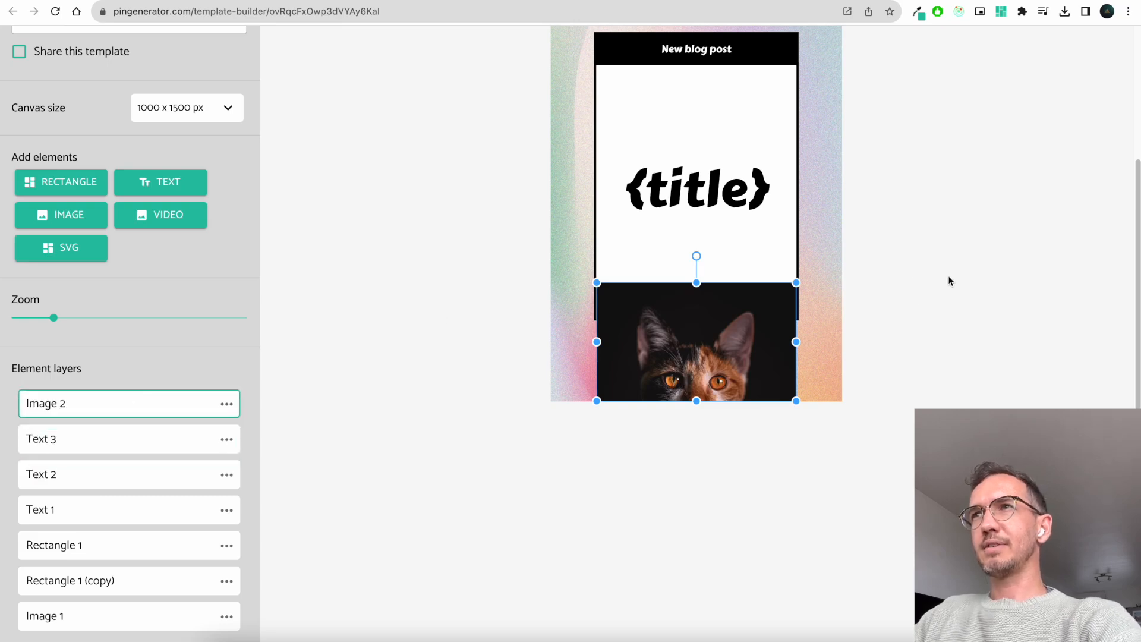
pyautogui.click(859, 261)
pyautogui.click(718, 334)
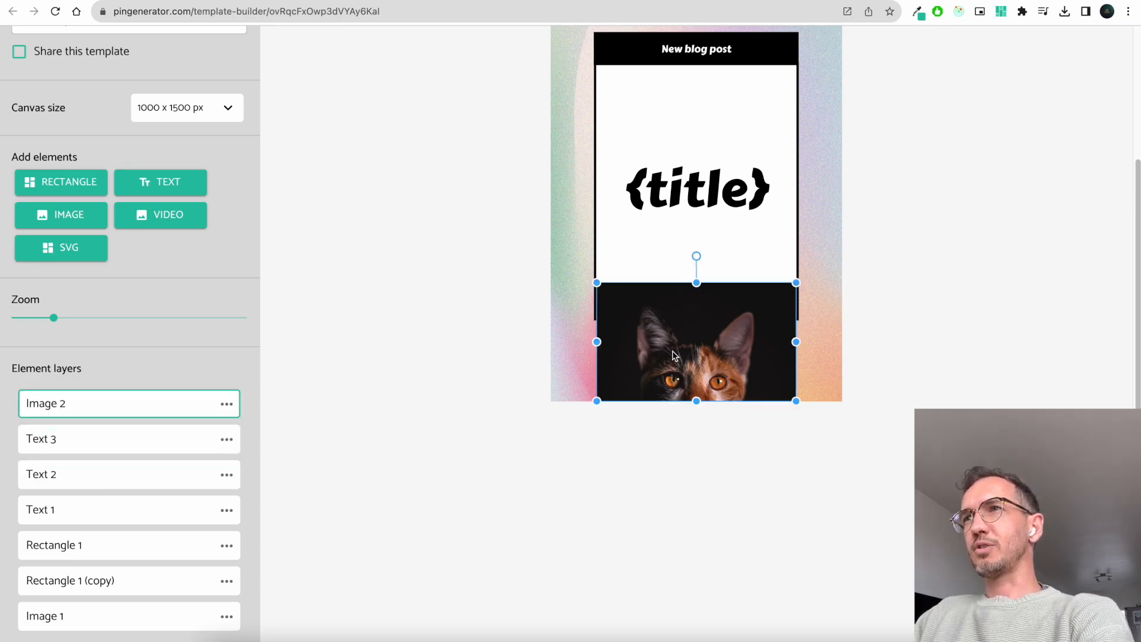
pyautogui.scroll(3, 863, 243)
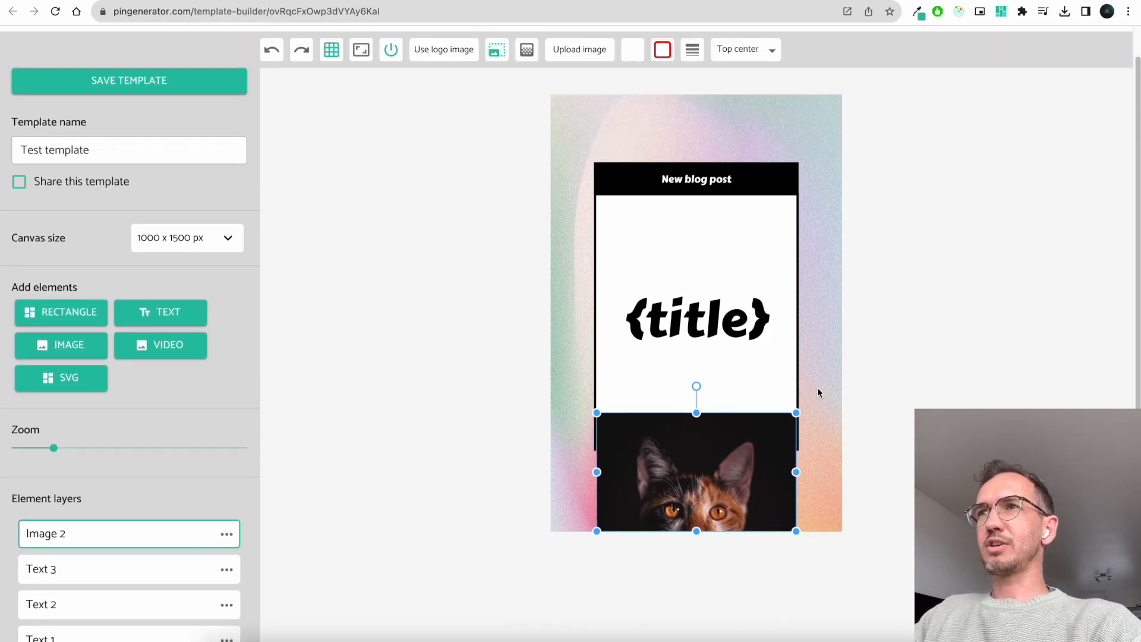
# Step: Save the Test template and check its {title} and New blog post text elements on the canvas
pyautogui.click(873, 314)
pyautogui.click(189, 100)
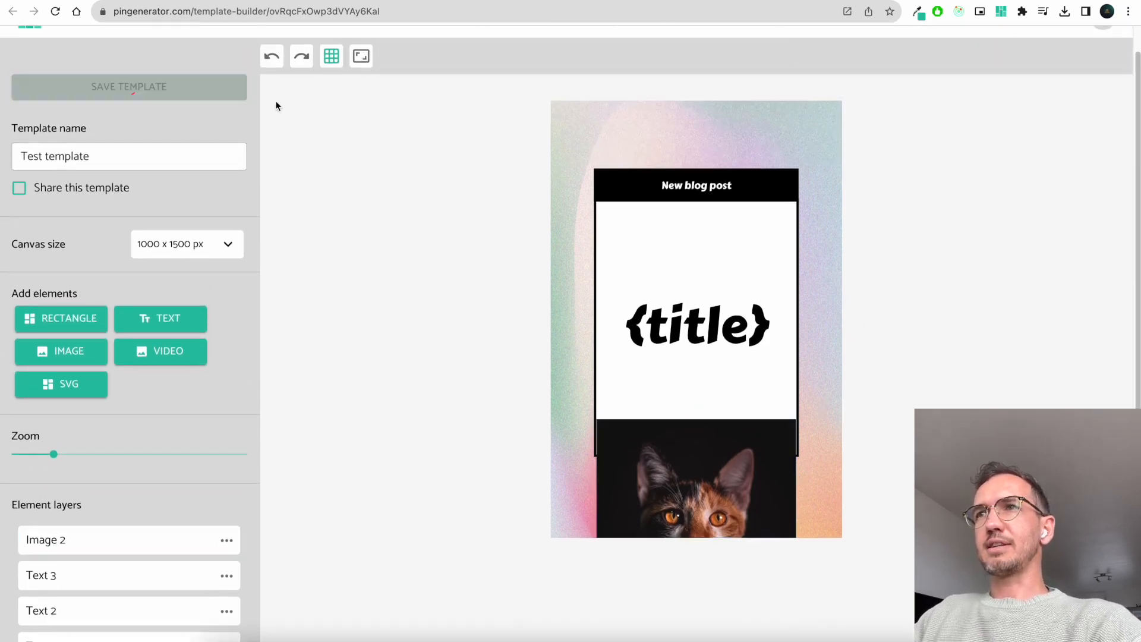
pyautogui.click(695, 327)
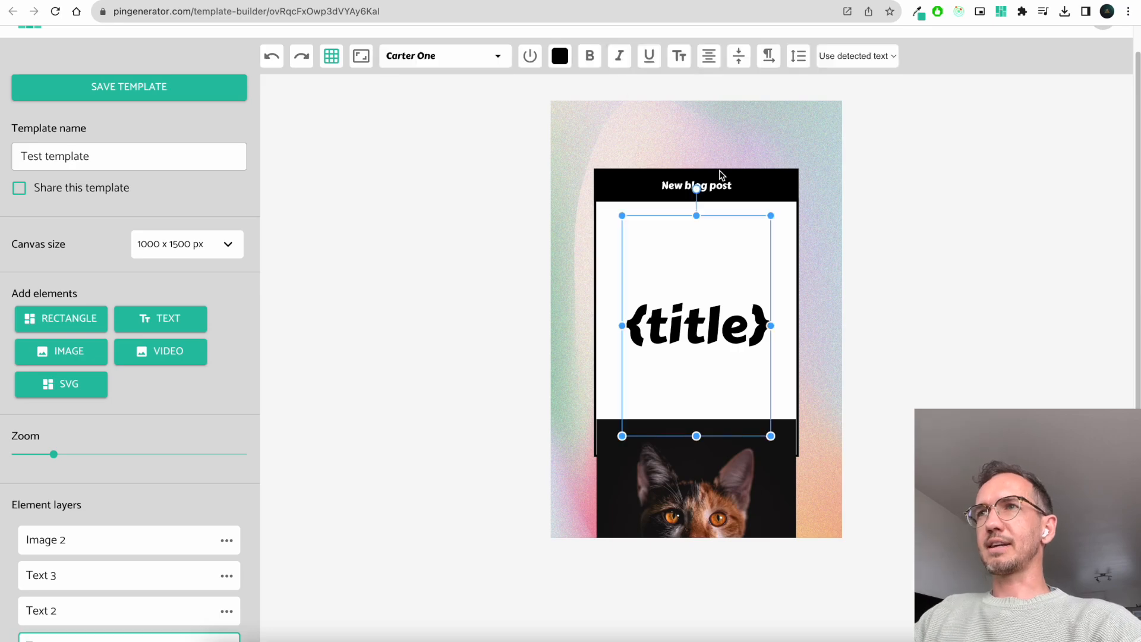
pyautogui.click(711, 187)
pyautogui.click(865, 262)
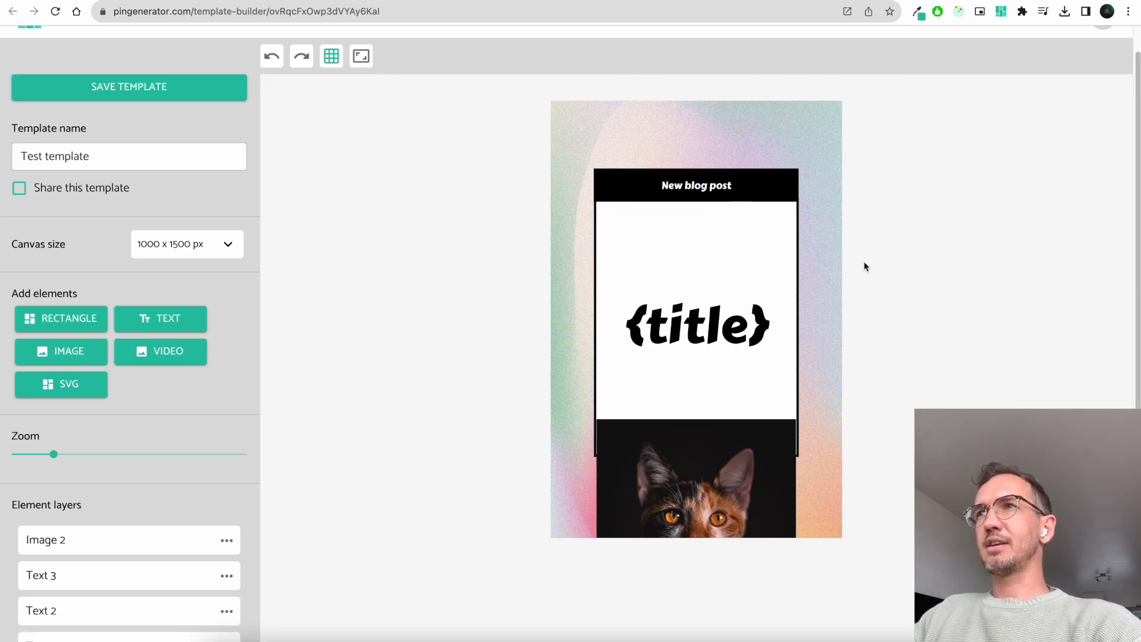
pyautogui.scroll(1, 256, 48)
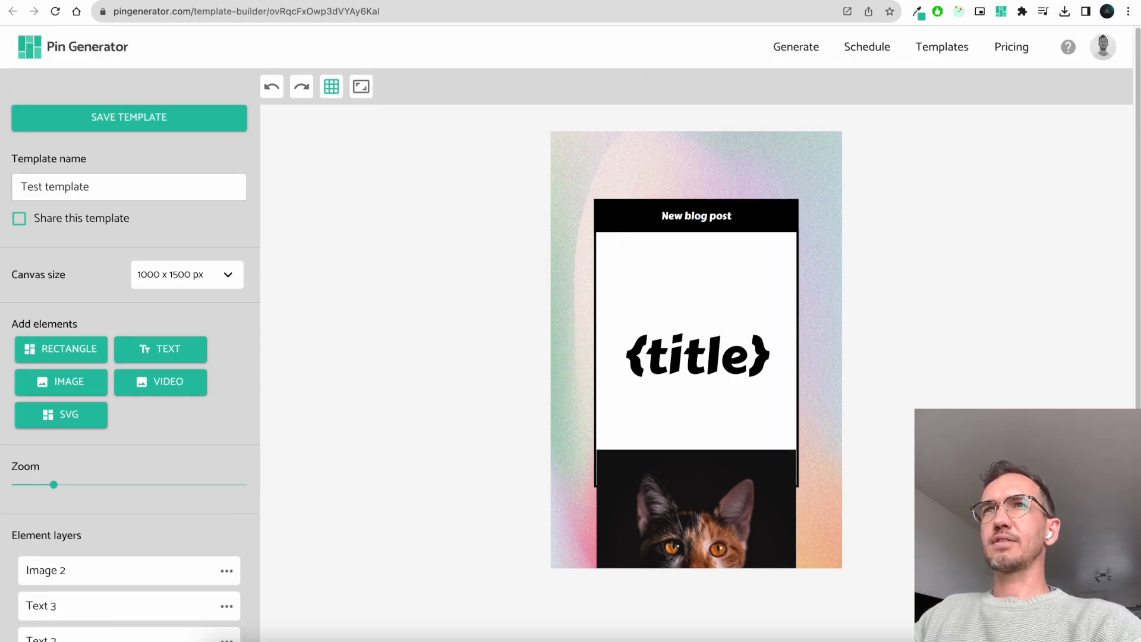
# Step: Go back to the pin generation page, collapse the Colors and Font options, and view the pin's edit form without changing it
pyautogui.click(125, 0)
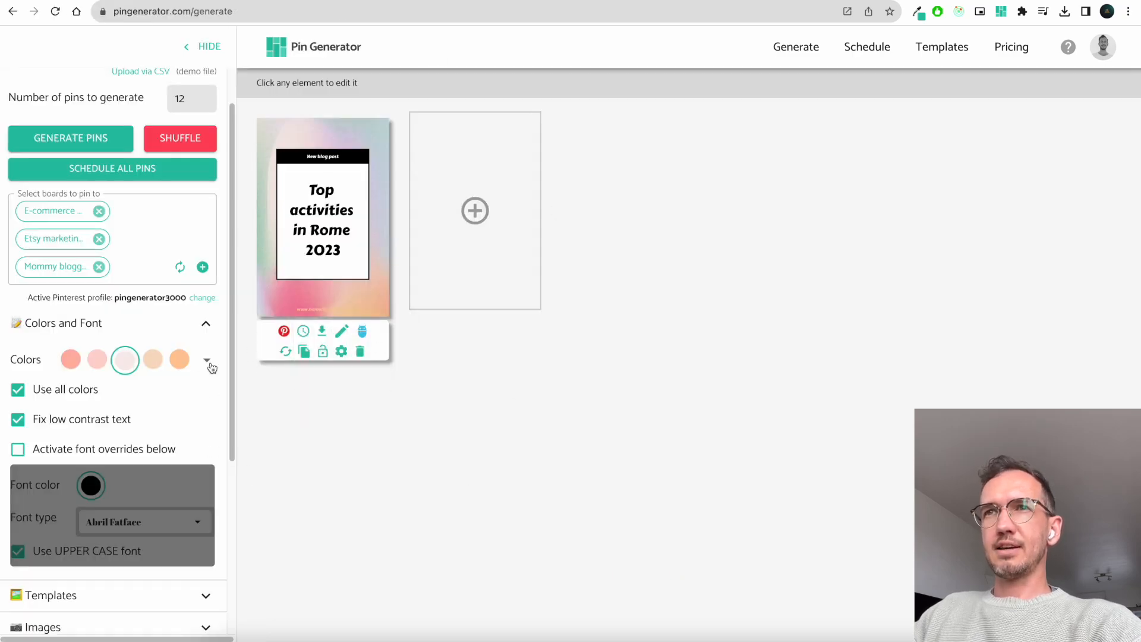
pyautogui.click(206, 326)
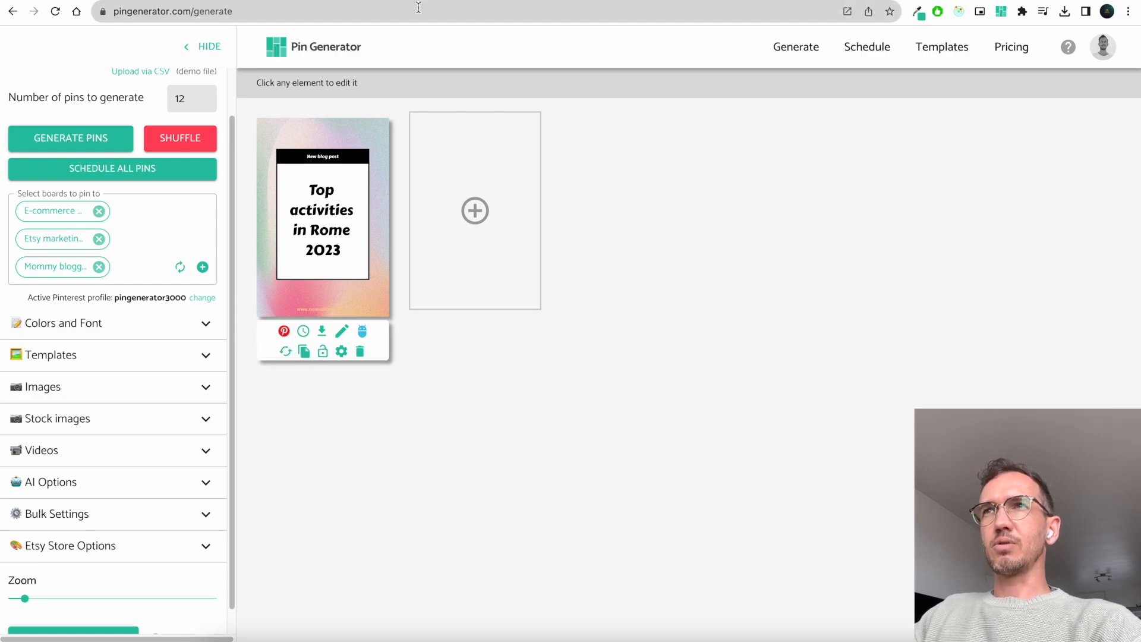
pyautogui.click(341, 331)
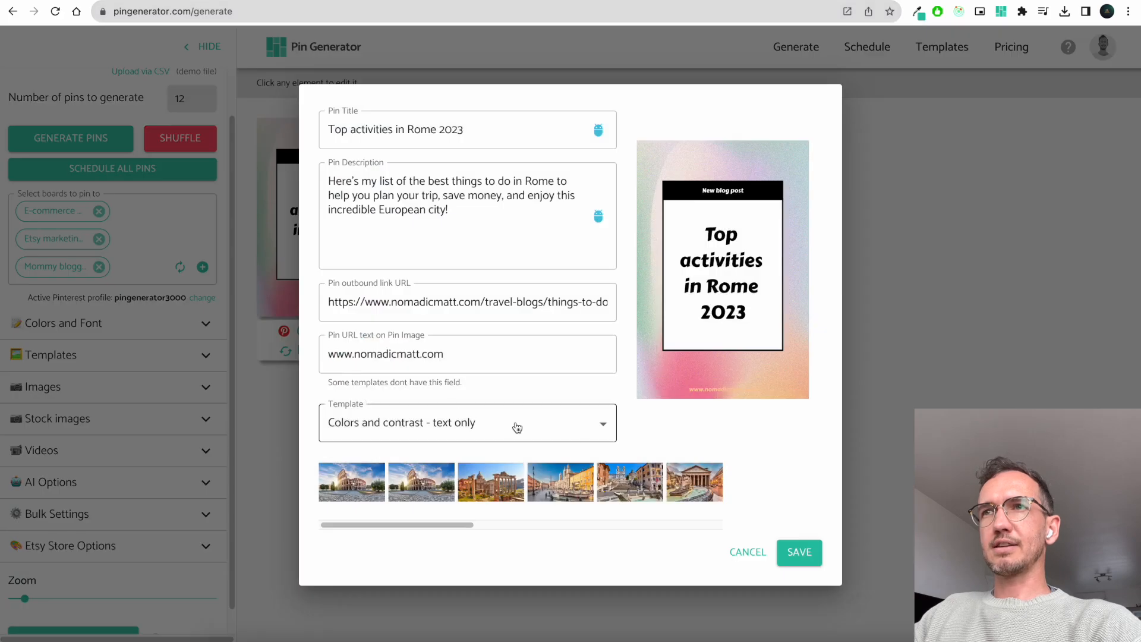
pyautogui.click(735, 552)
# Step: Expand Your Templates, refresh the list, and select the Test template for generating pins
pyautogui.click(205, 355)
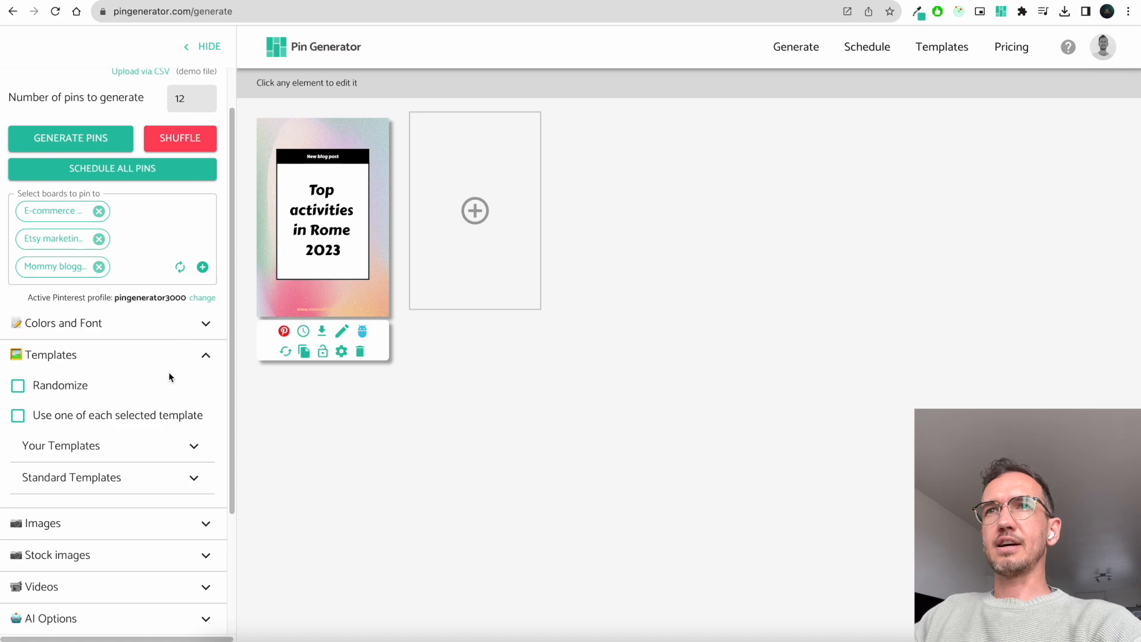
pyautogui.click(189, 448)
pyautogui.scroll(-2, 66, 335)
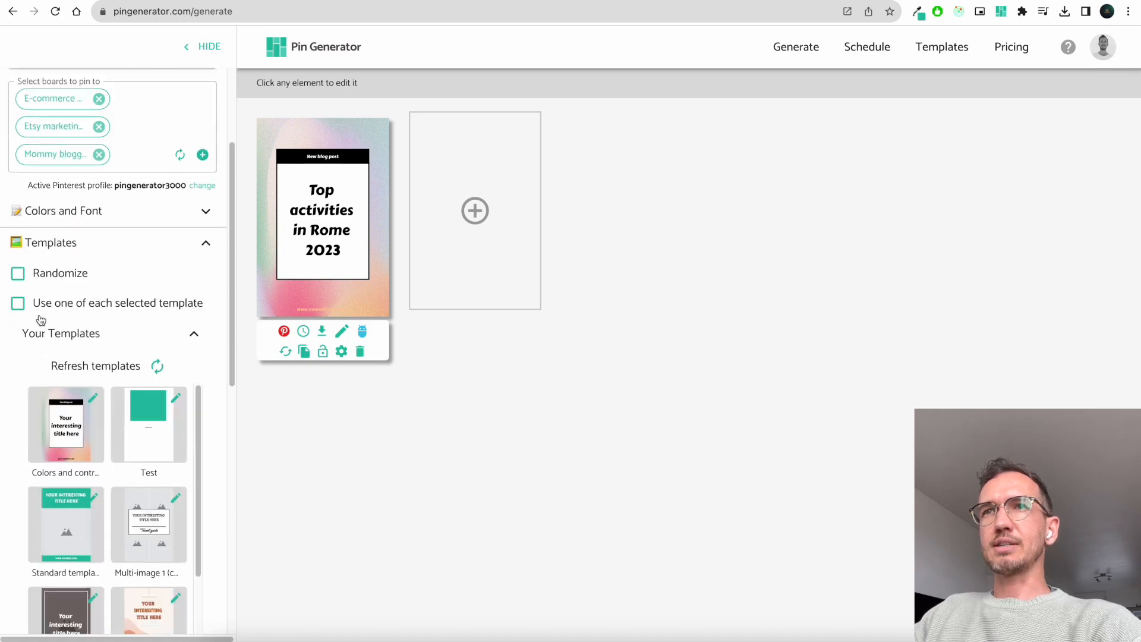
pyautogui.click(157, 369)
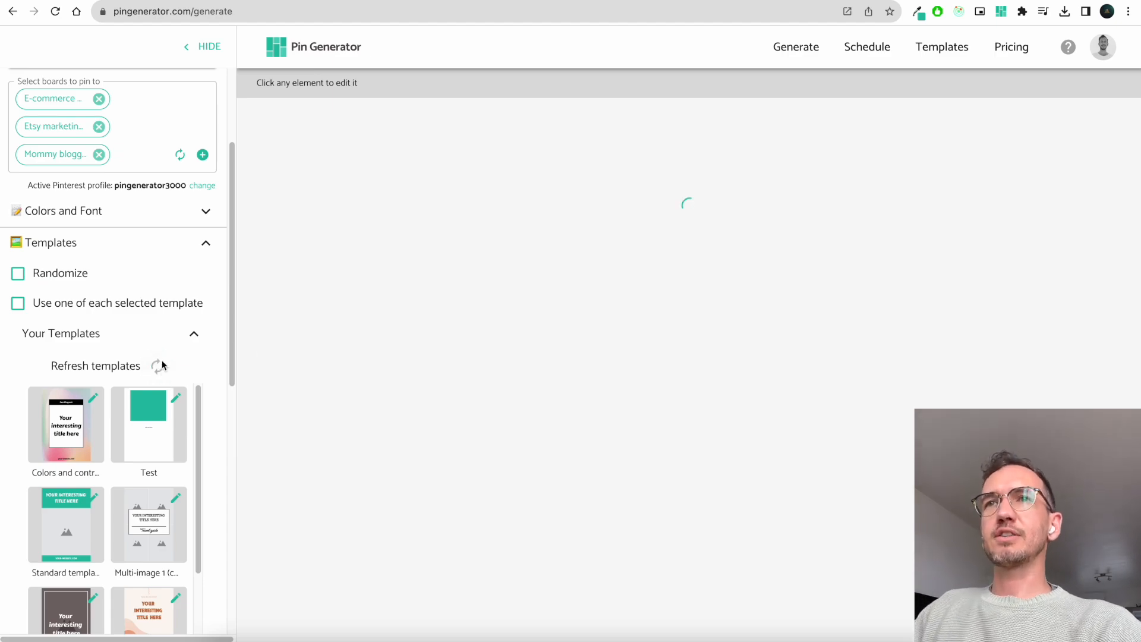
pyautogui.click(67, 441)
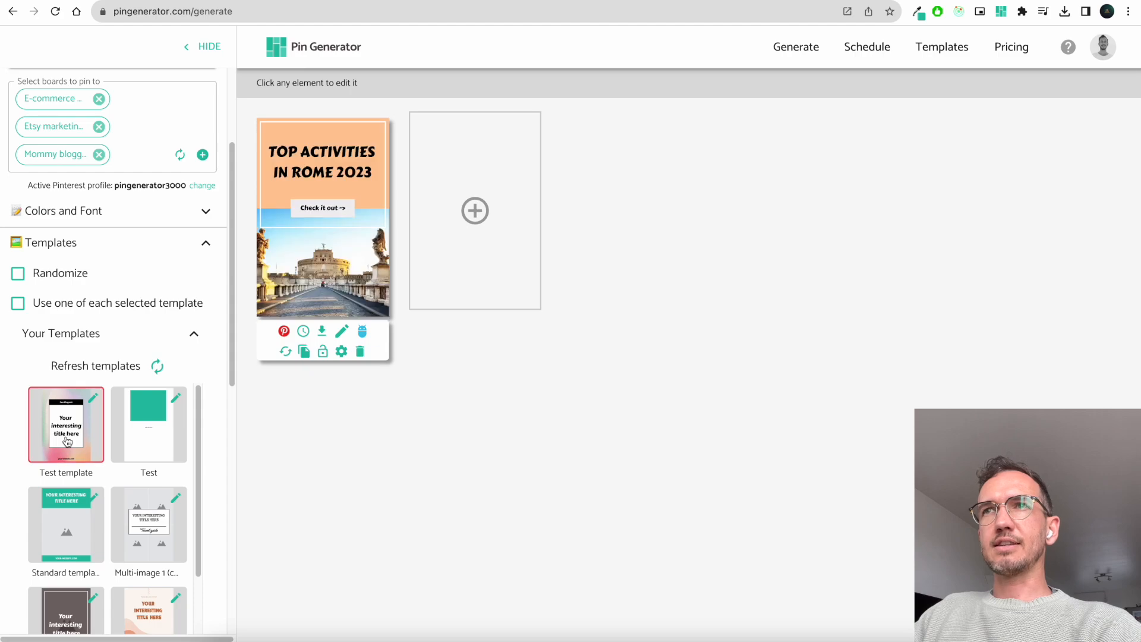
# Step: Look through the Standard Templates, and change the Rome pin's template to Test template and save the pin
pyautogui.click(195, 335)
pyautogui.click(192, 368)
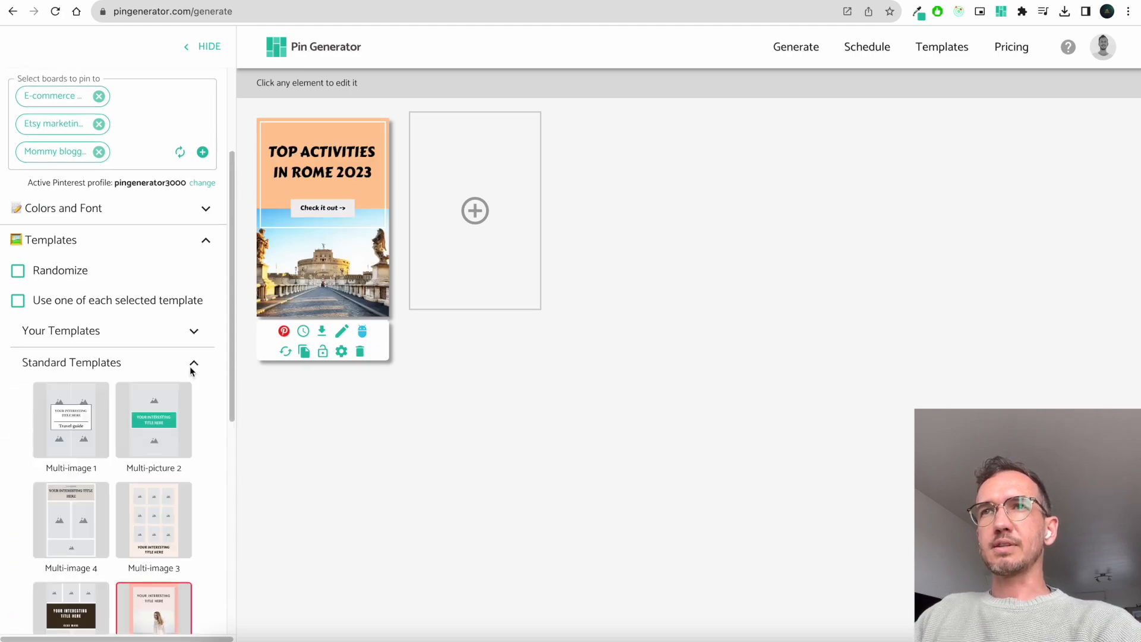
pyautogui.scroll(-5, 191, 370)
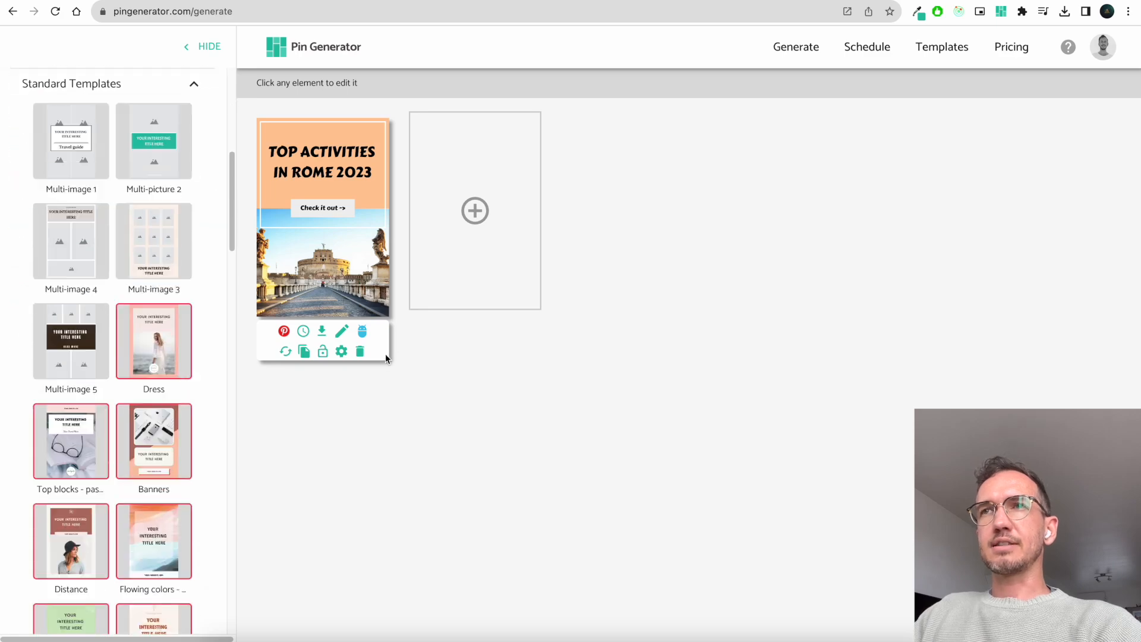
pyautogui.click(340, 330)
pyautogui.click(550, 419)
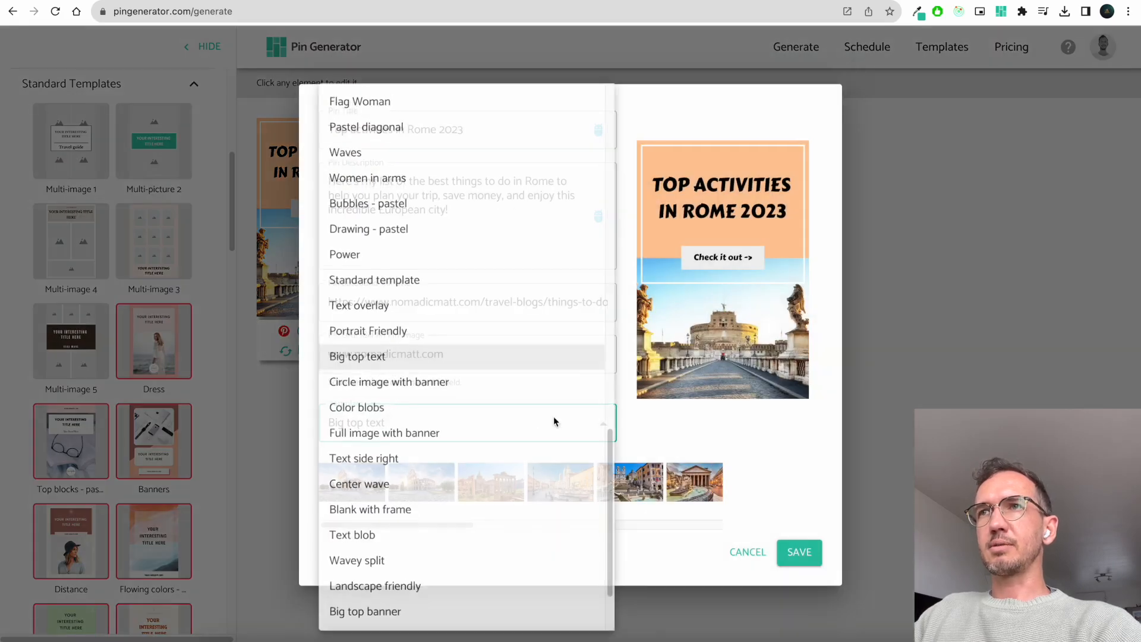
pyautogui.scroll(-3, 547, 416)
pyautogui.scroll(20, 538, 430)
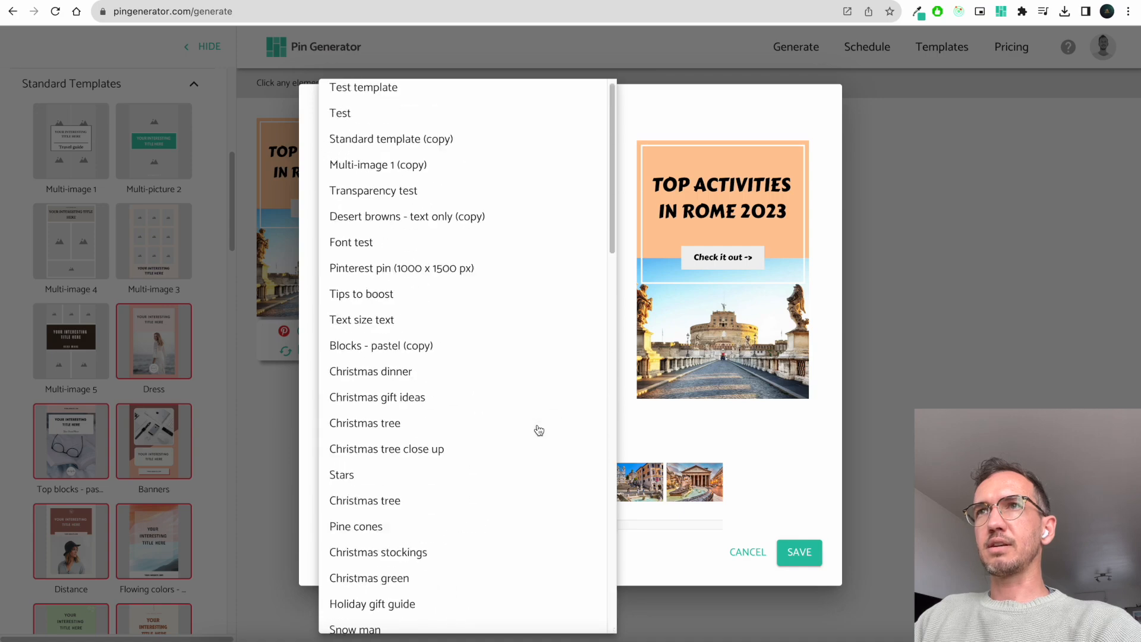
pyautogui.click(441, 104)
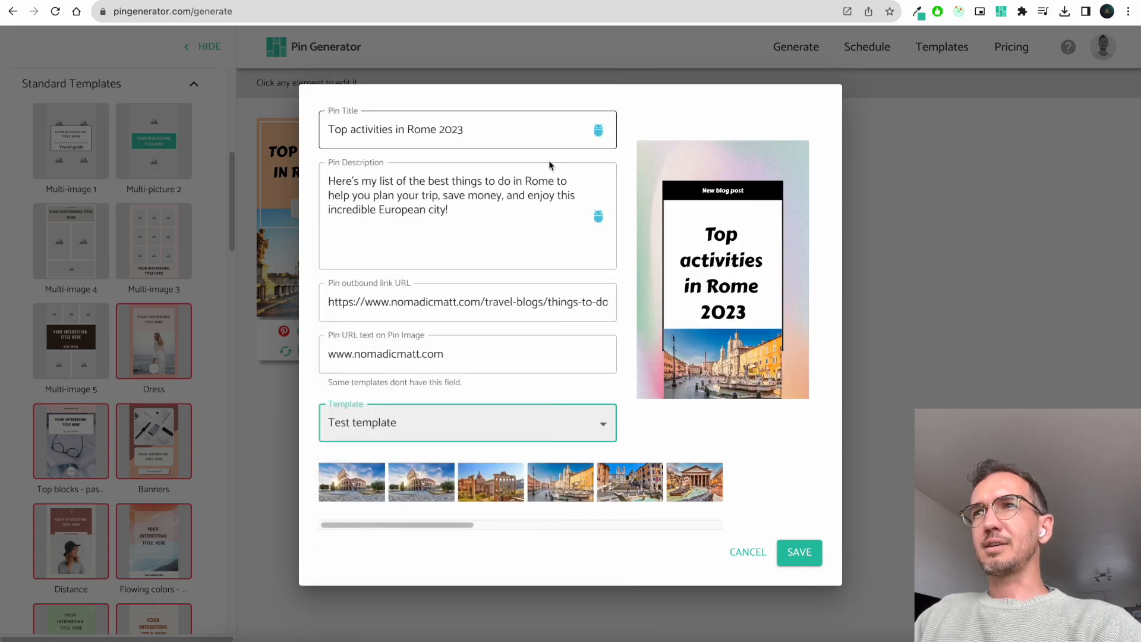
pyautogui.click(790, 554)
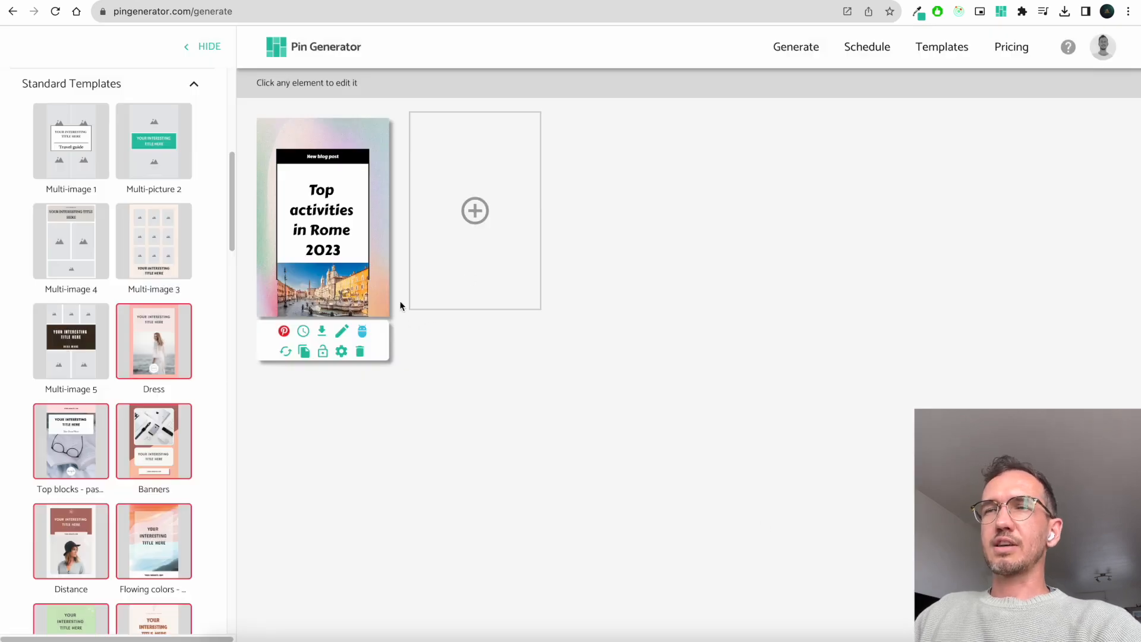
# Step: Check the pin's title text and move the photo from the lower part of the pin up over the title
pyautogui.click(327, 204)
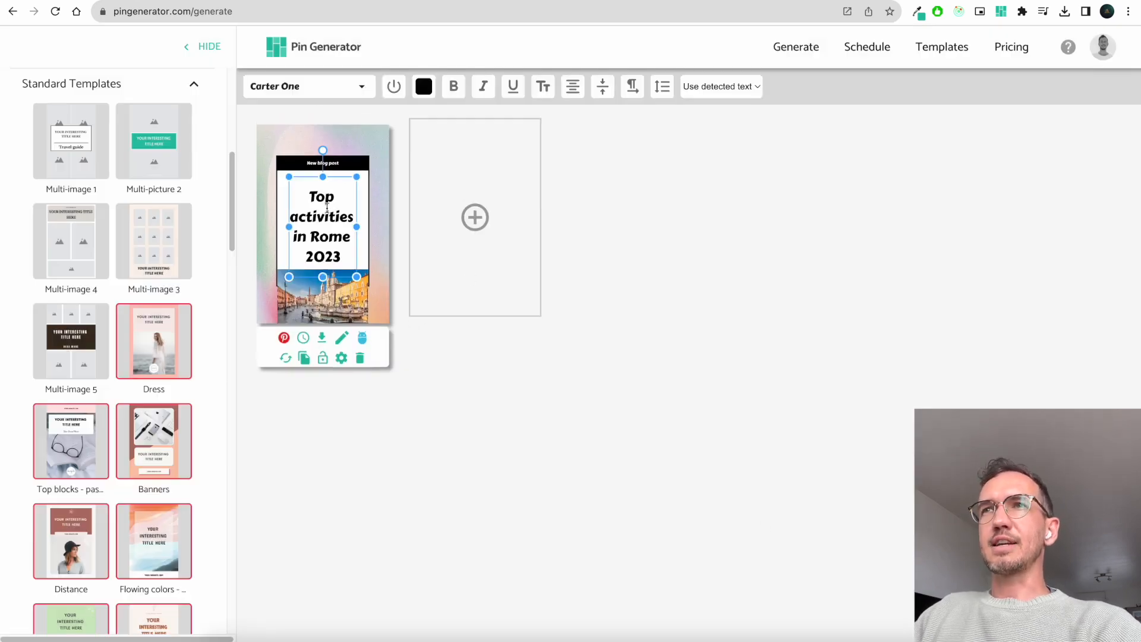
pyautogui.click(334, 290)
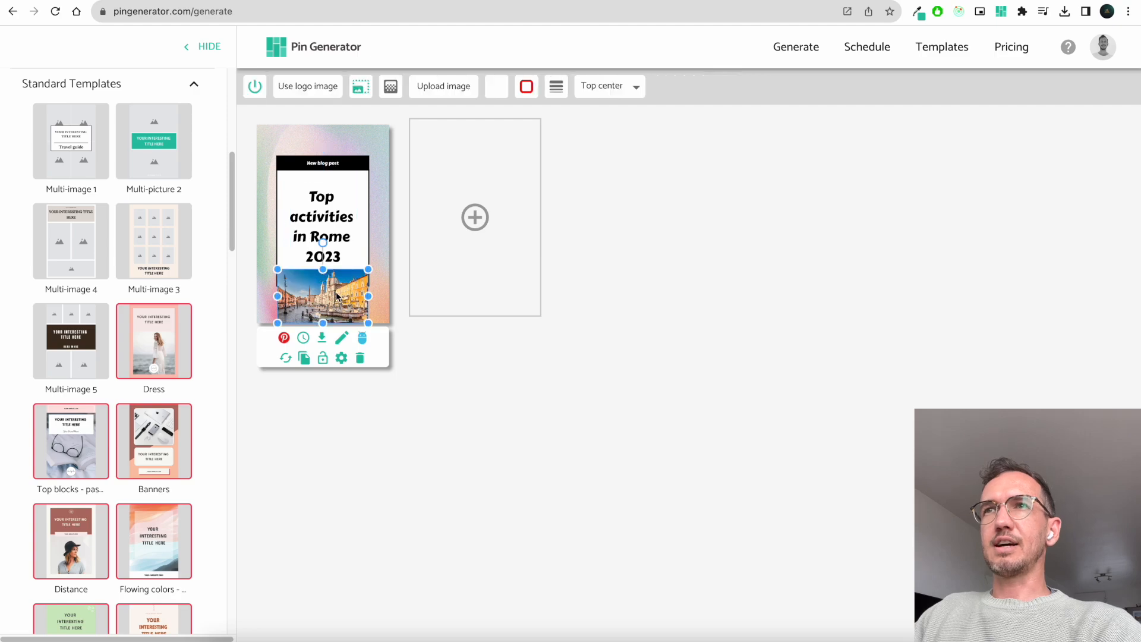
pyautogui.moveTo(387, 243)
pyautogui.mouseDown()
pyautogui.moveTo(337, 221)
pyautogui.moveTo(344, 259)
pyautogui.moveTo(327, 220)
pyautogui.mouseUp()
pyautogui.click(329, 315)
# Step: Open the pin's edit form, try several of the article photos ending with the Pantheon fountain photo, and close the form
pyautogui.click(342, 338)
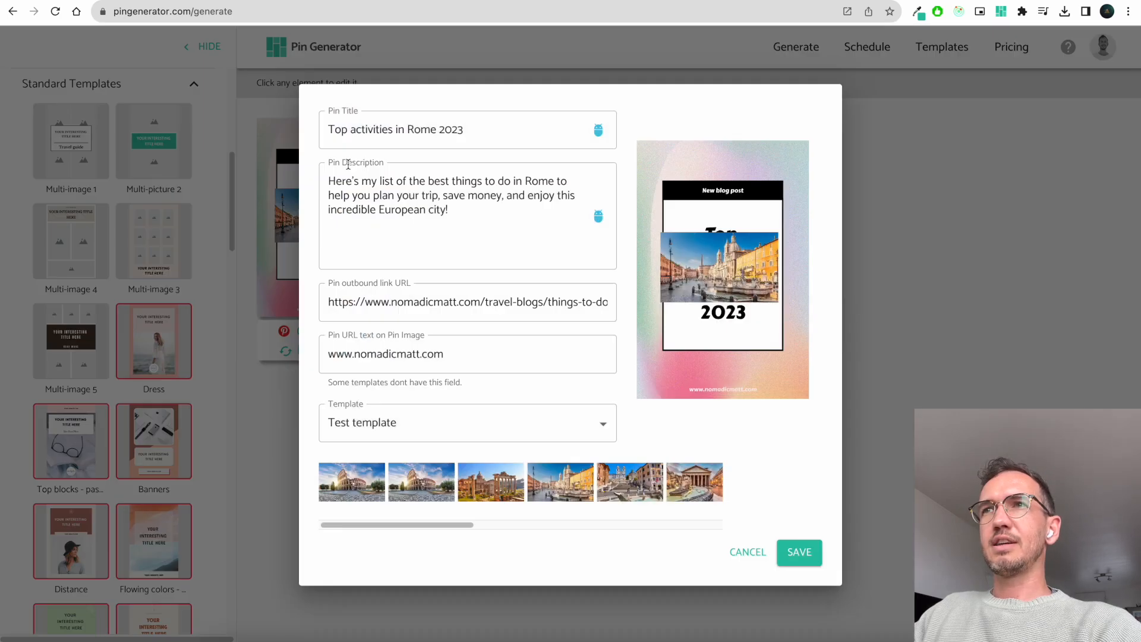
pyautogui.click(432, 491)
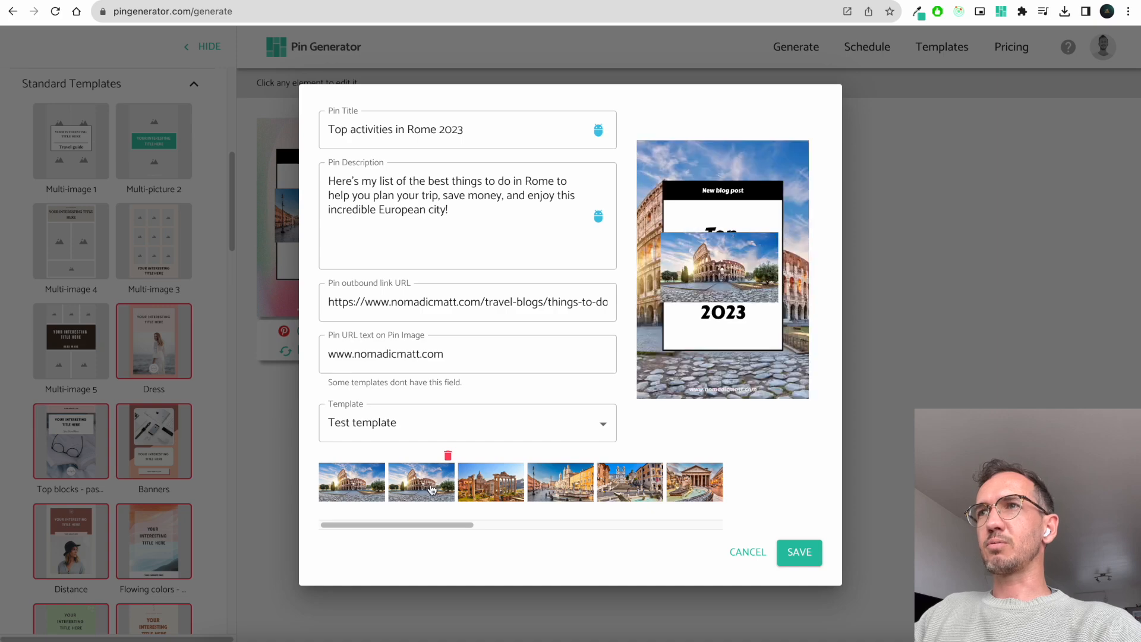
pyautogui.click(481, 492)
pyautogui.click(586, 495)
pyautogui.click(661, 487)
pyautogui.click(697, 490)
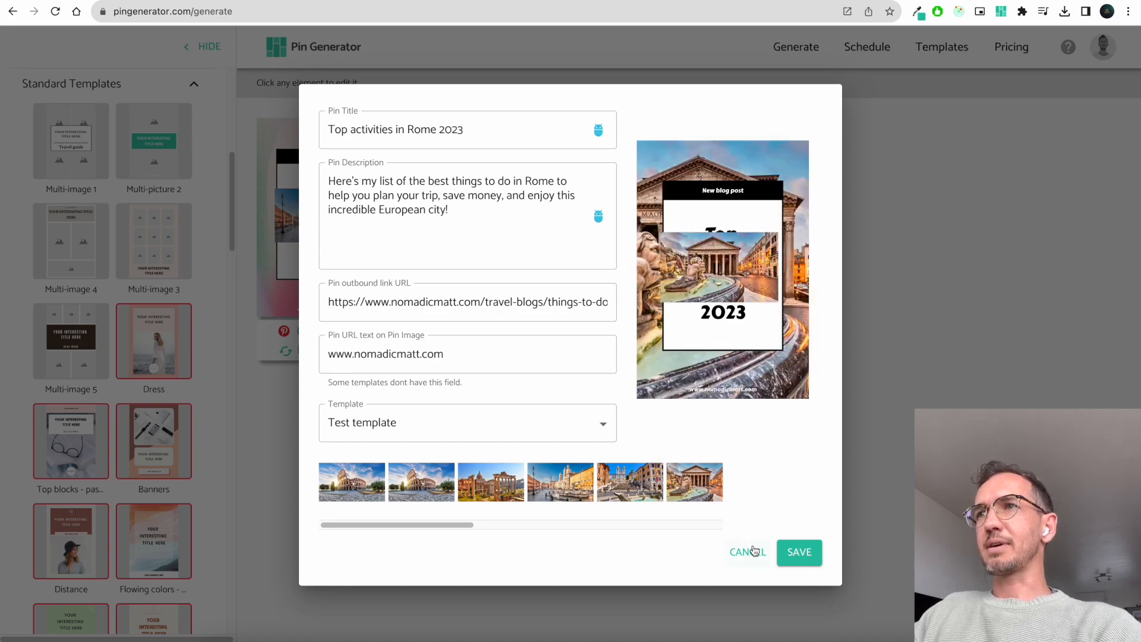
pyautogui.click(747, 552)
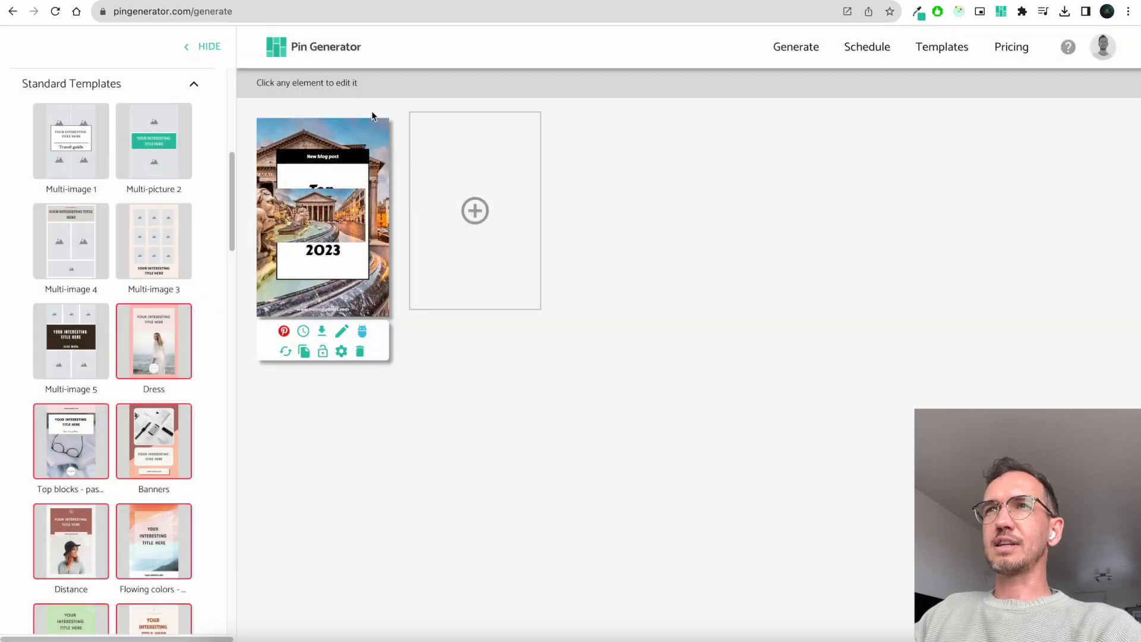
# Step: Turn off dynamic replacement for the pin's background image and check the same setting on the photo over the title
pyautogui.click(370, 121)
pyautogui.click(255, 88)
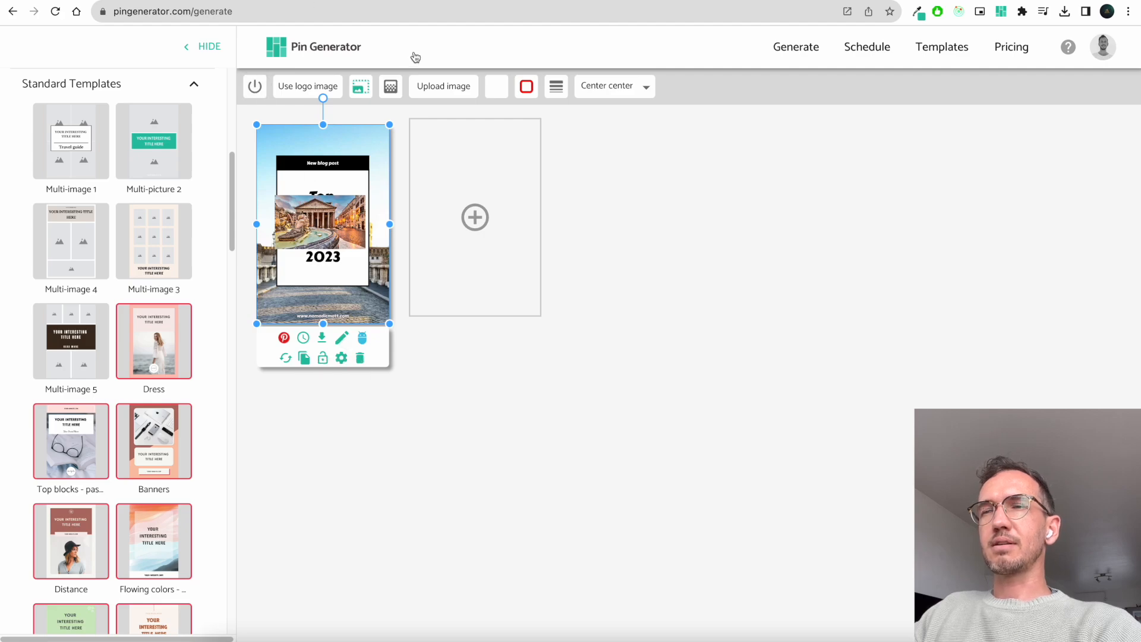
pyautogui.click(330, 223)
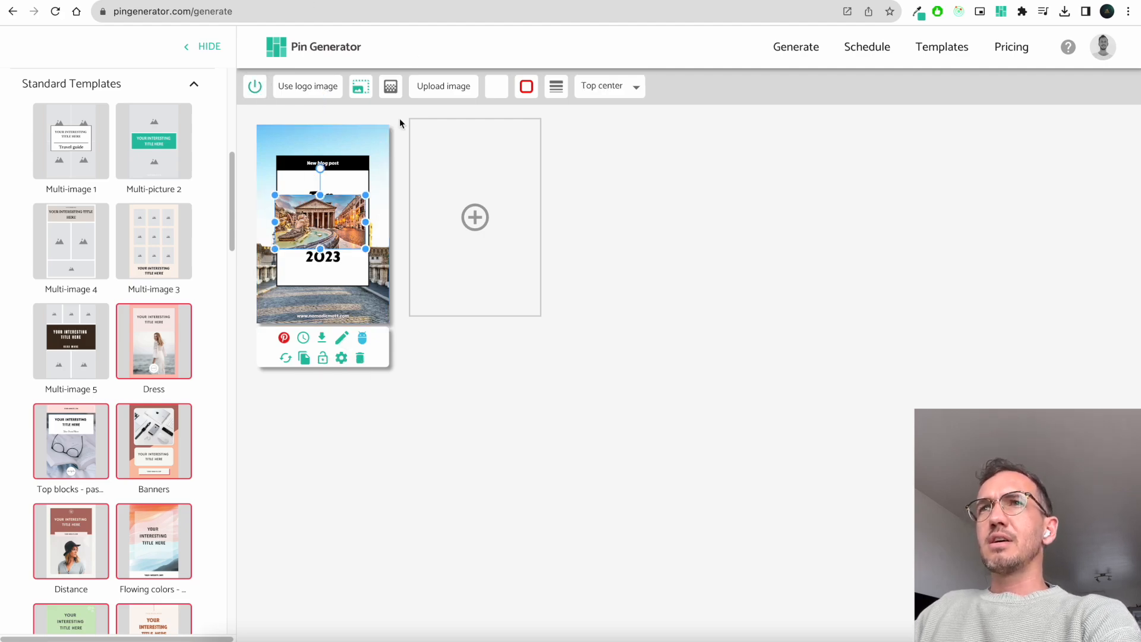
pyautogui.click(398, 209)
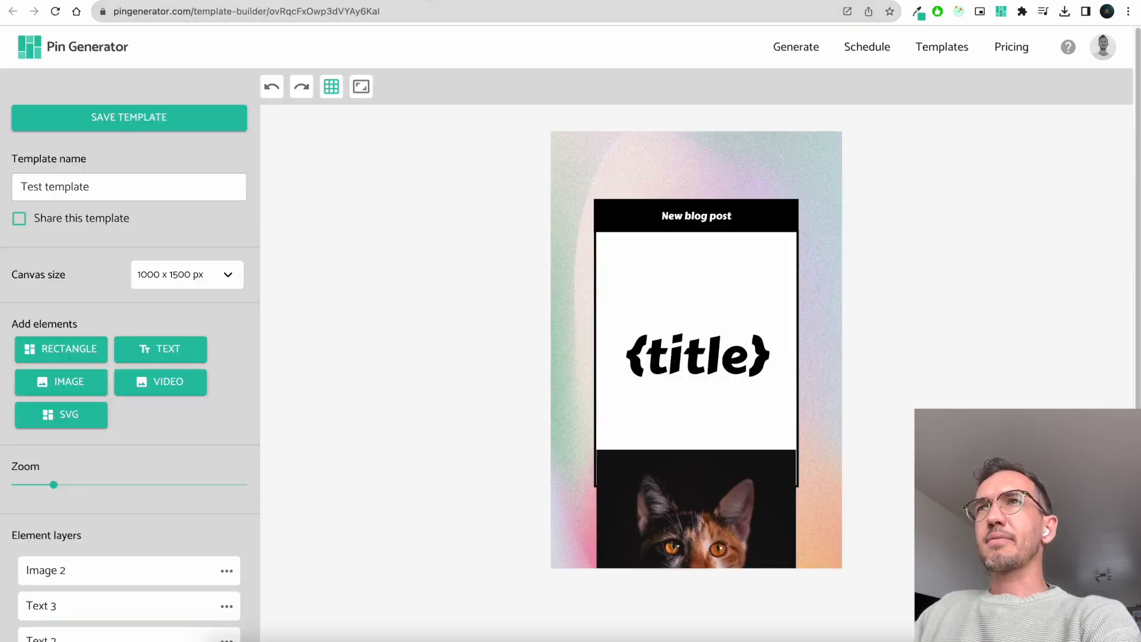
# Step: In the template builder, move the cat photo to the canvas's upper-left corner and save the template
pyautogui.click(709, 515)
pyautogui.moveTo(709, 515); pyautogui.dragTo(661, 198)
pyautogui.click(153, 119)
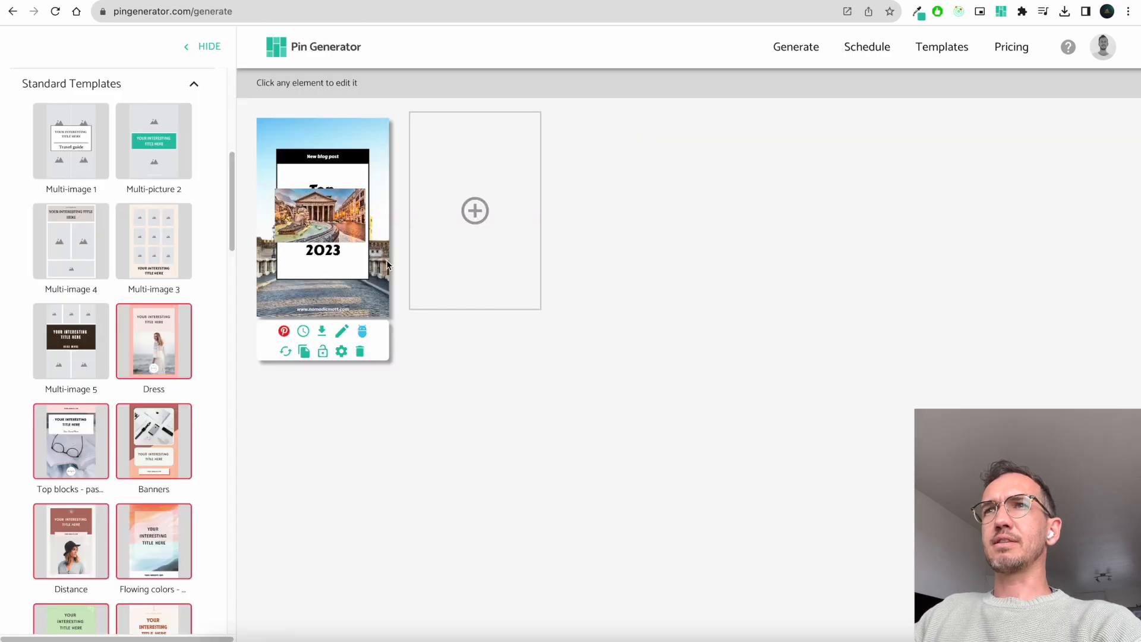
# Step: Refresh Your Templates on the pin generation page and check the photo's position on the updated pin
pyautogui.scroll(5, 185, 326)
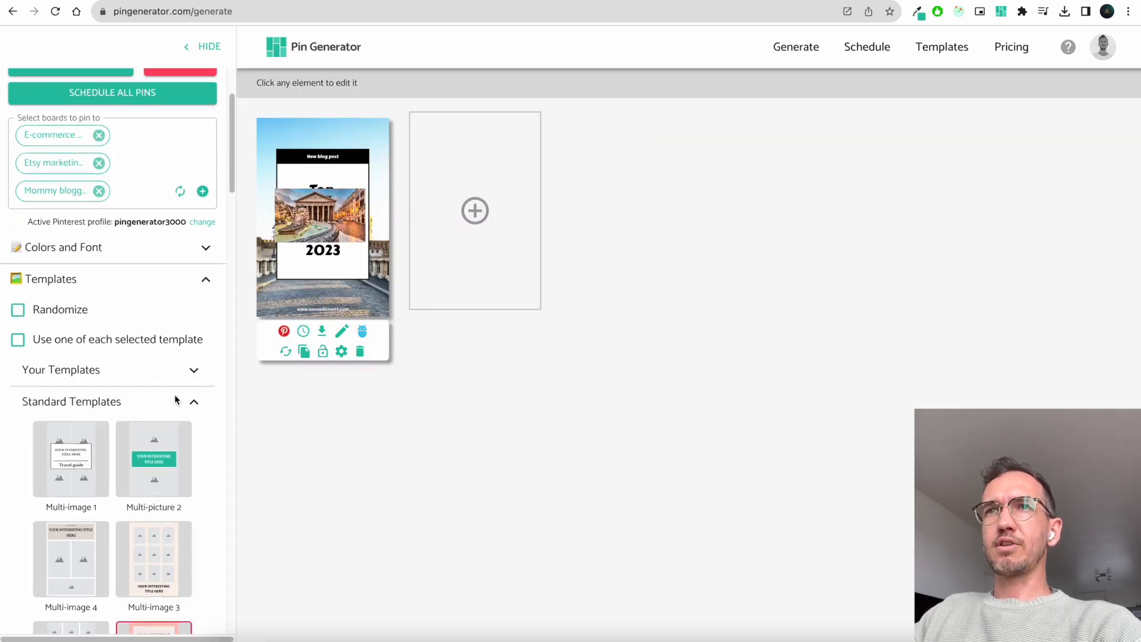
pyautogui.click(185, 378)
pyautogui.click(157, 403)
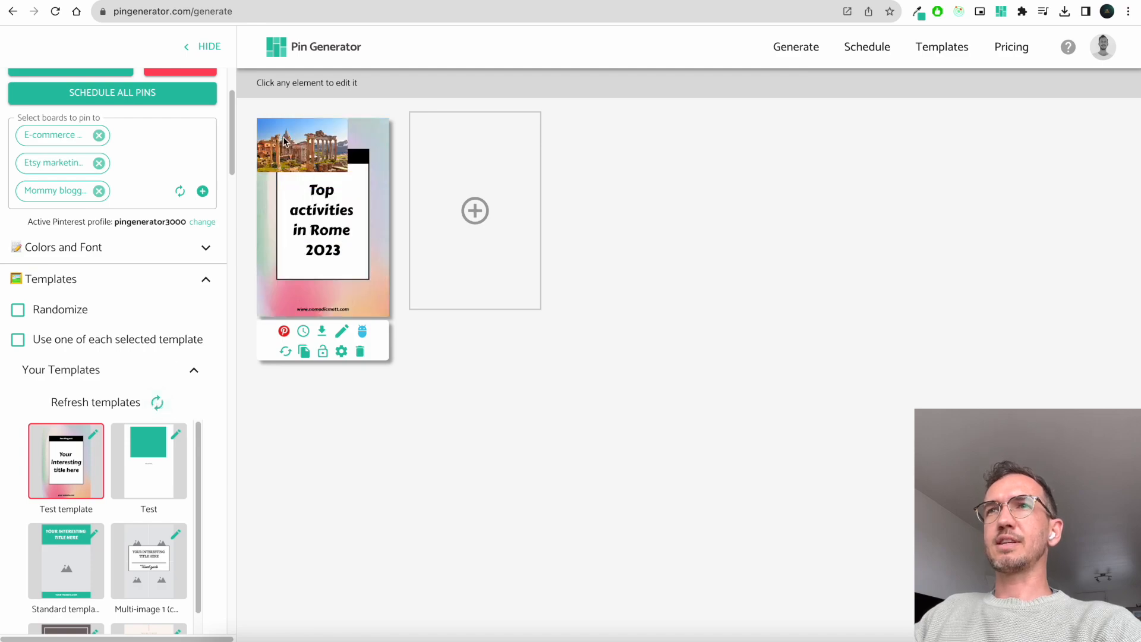
pyautogui.click(284, 142)
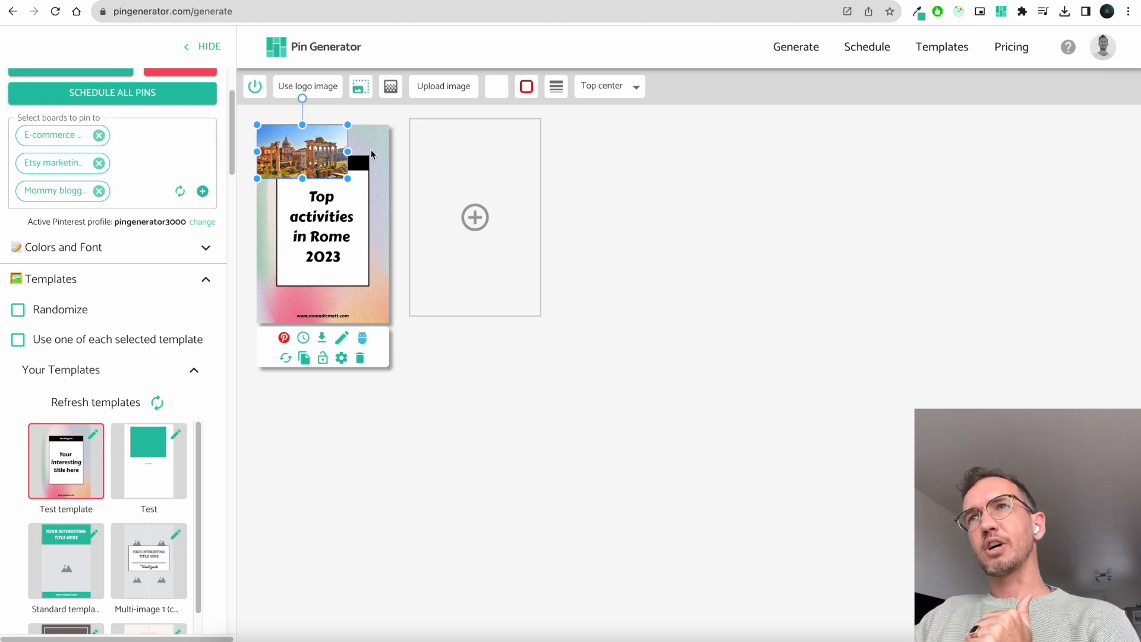
pyautogui.click(391, 136)
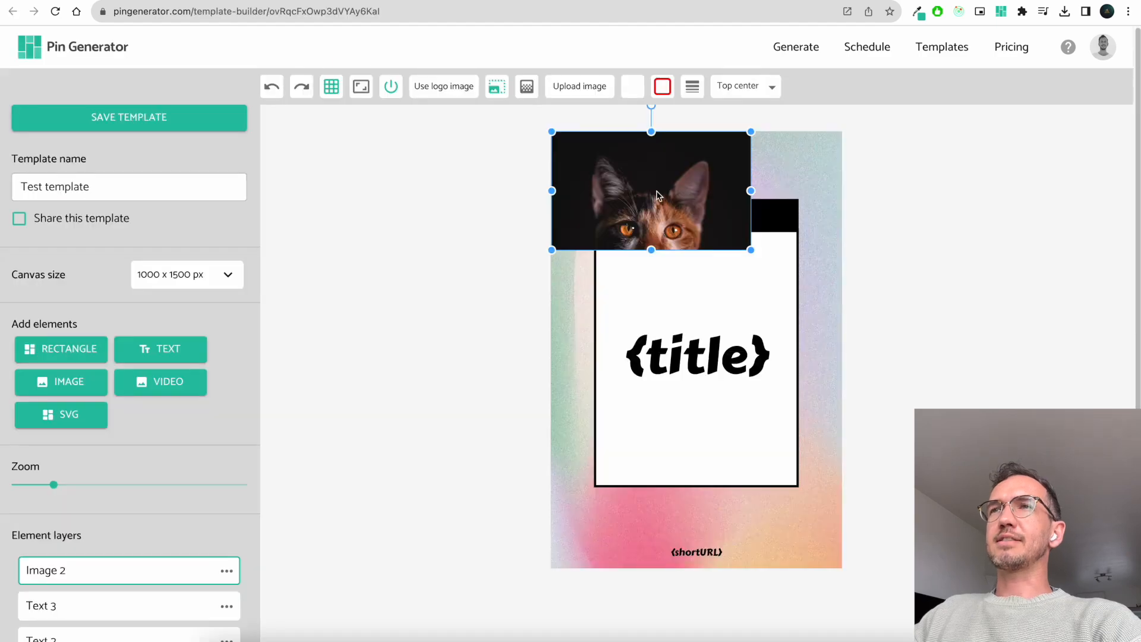
# Step: Move the cat photo in the template builder to sit centered directly below the New blog post header
pyautogui.moveTo(633, 196); pyautogui.dragTo(678, 298)
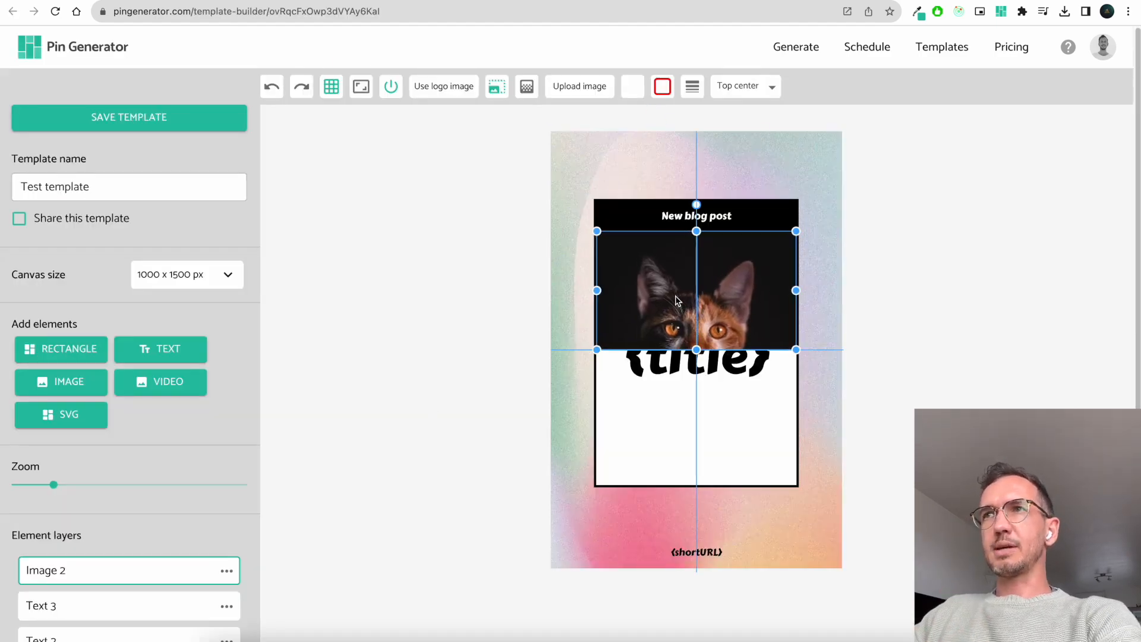
pyautogui.click(850, 250)
pyautogui.press('Delete')
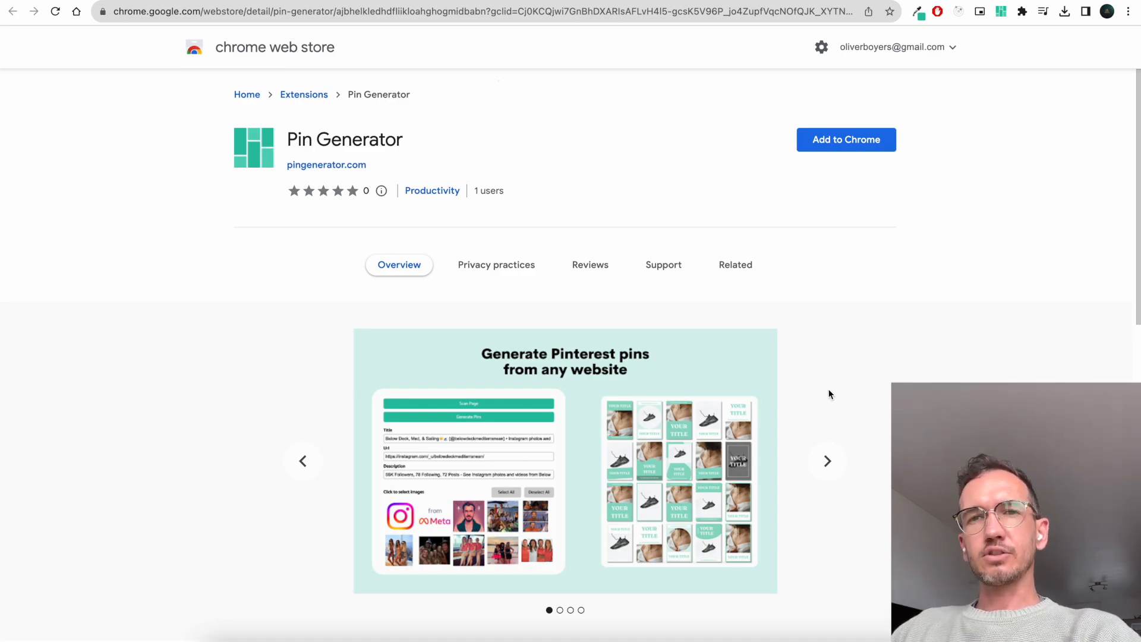
# Step: Look through the Pin Generator extension's preview images in the Chrome Web Store and return to the pin generation page
pyautogui.scroll(-1, 830, 394)
pyautogui.scroll(-1, 844, 452)
pyautogui.scroll(1, 844, 451)
pyautogui.click(834, 470)
pyautogui.click(833, 471)
pyautogui.click(833, 471)
pyautogui.click(834, 470)
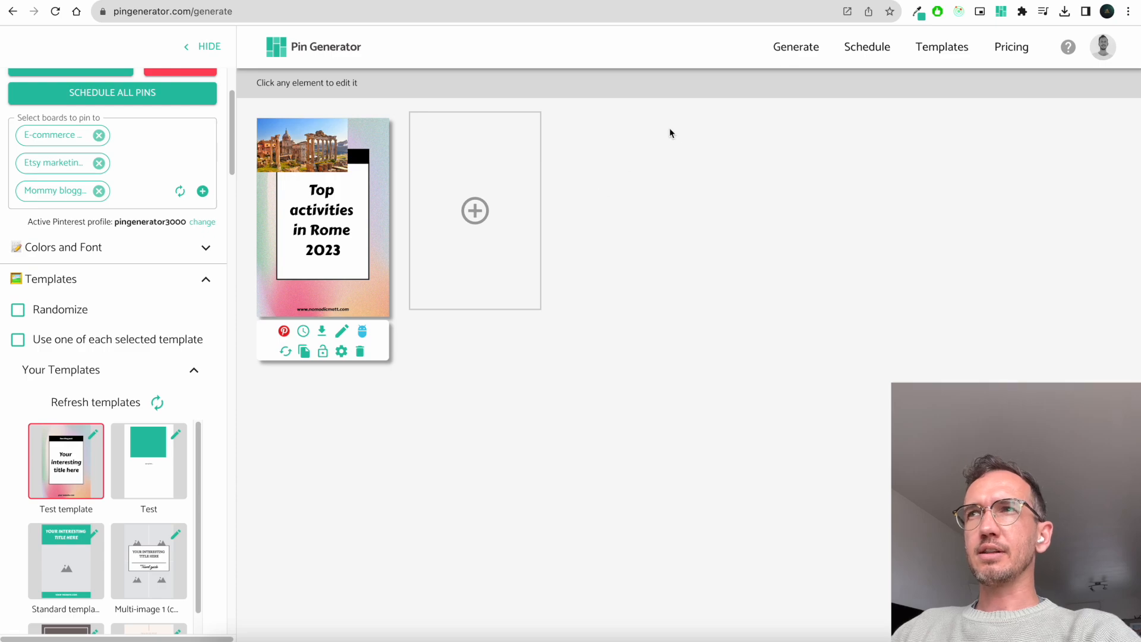
pyautogui.click(796, 47)
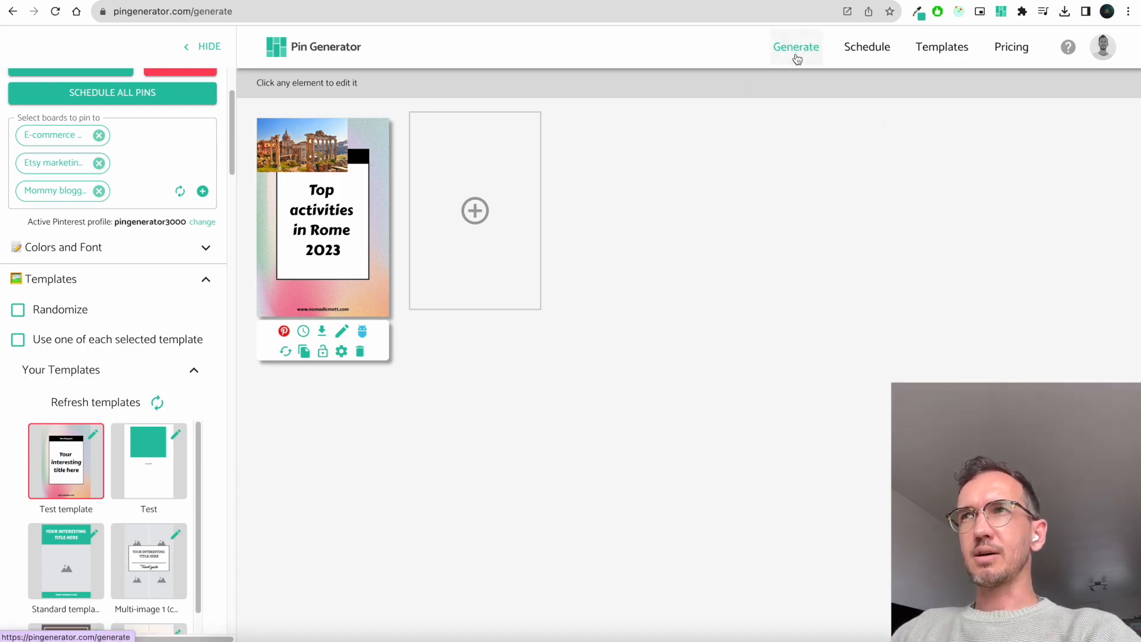
# Step: Open the Instagram profile instagram.com/justcoloursprinting/ in the browser
pyautogui.click(302, 55)
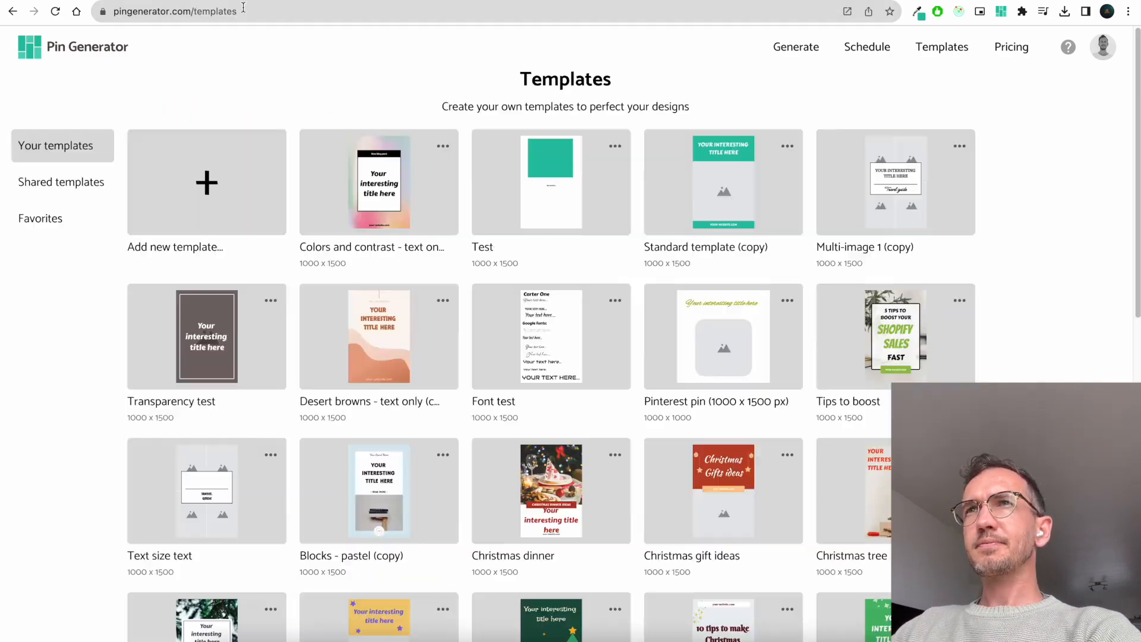
pyautogui.click(245, 10)
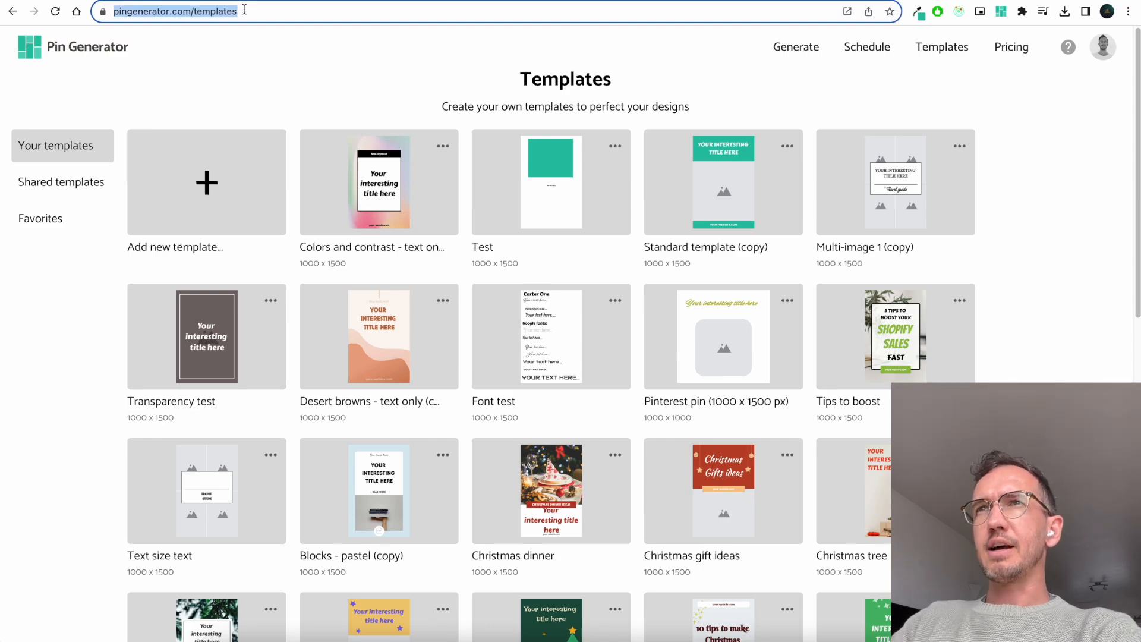
pyautogui.click(400, 13)
pyautogui.write('instagram.com')
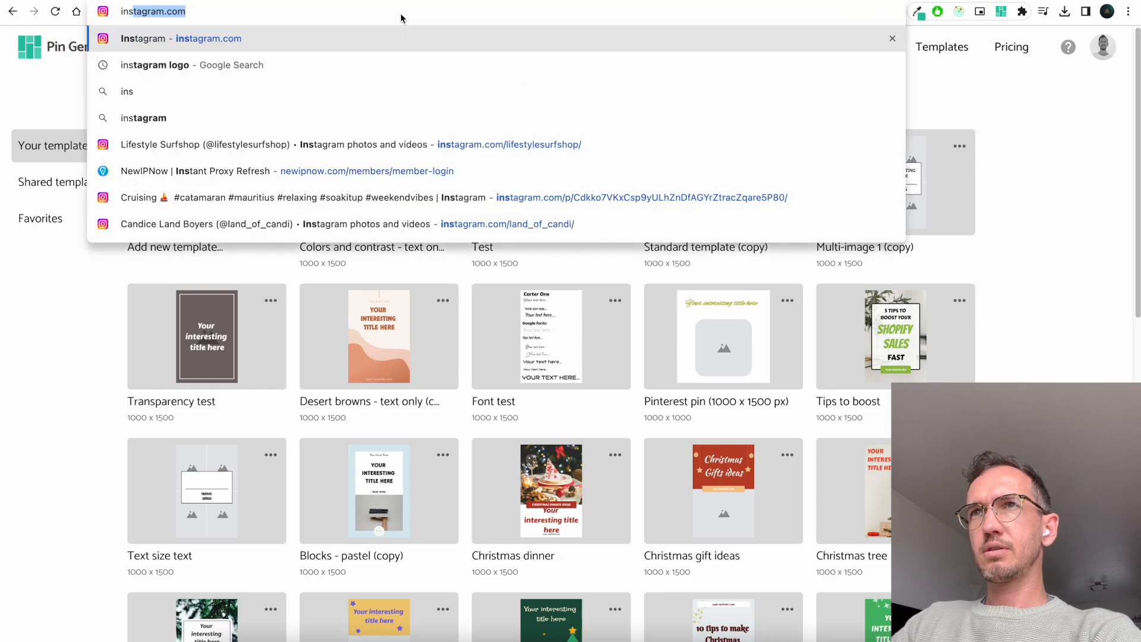
pyautogui.press('Down')
pyautogui.press('Down')
pyautogui.press('Down')
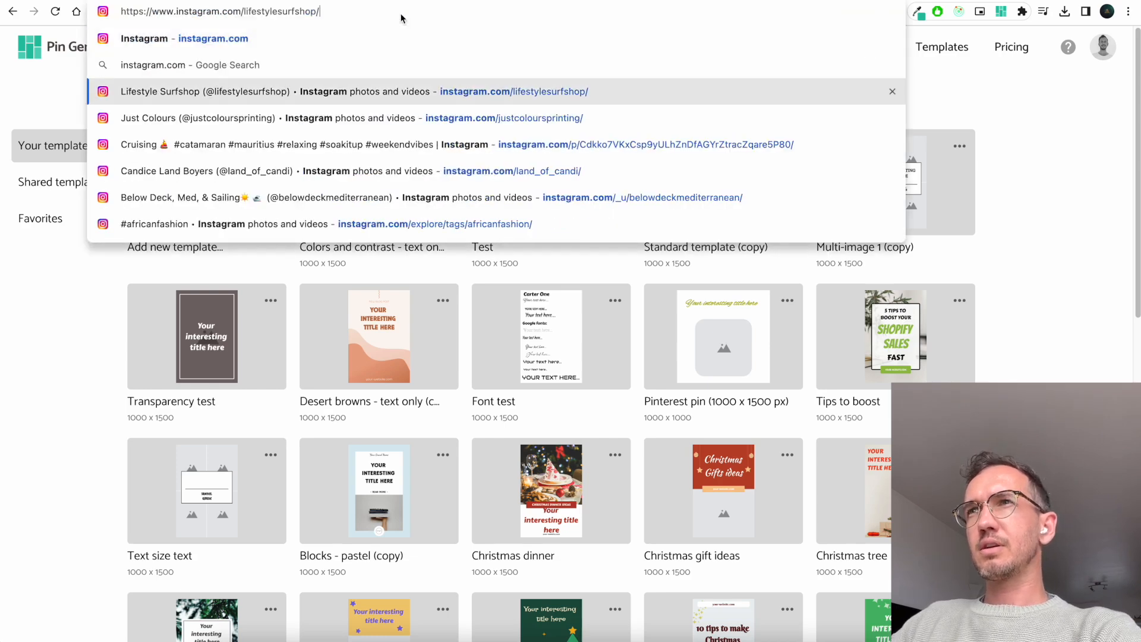
pyautogui.press('Return')
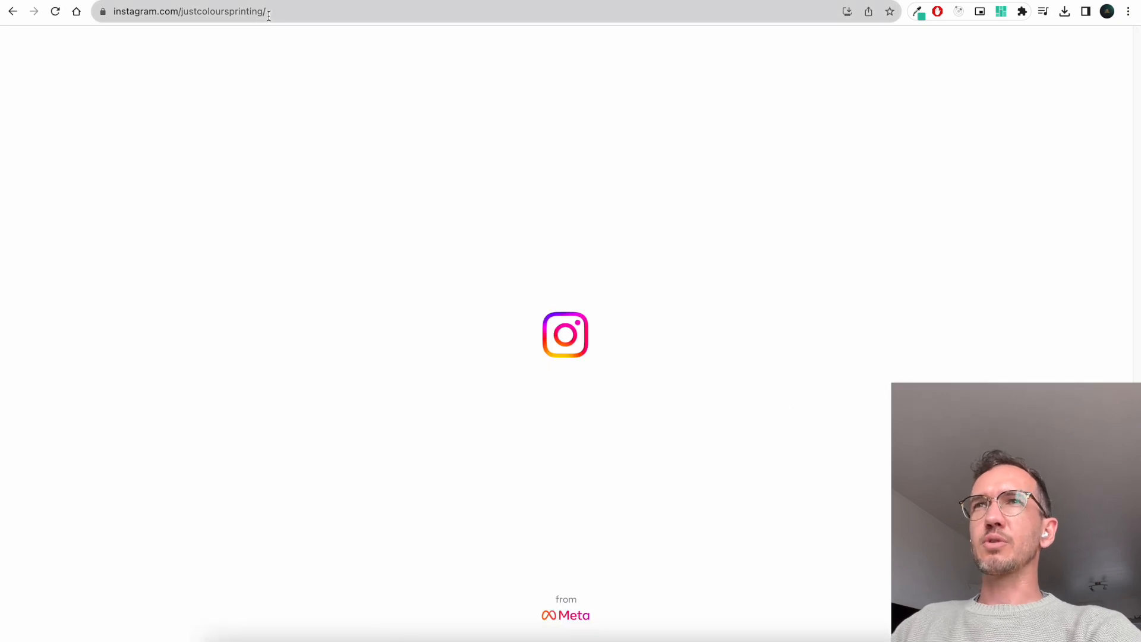
# Step: Copy the Instagram profile's URL and generate pins from it in Pin Generator
pyautogui.click(288, 12)
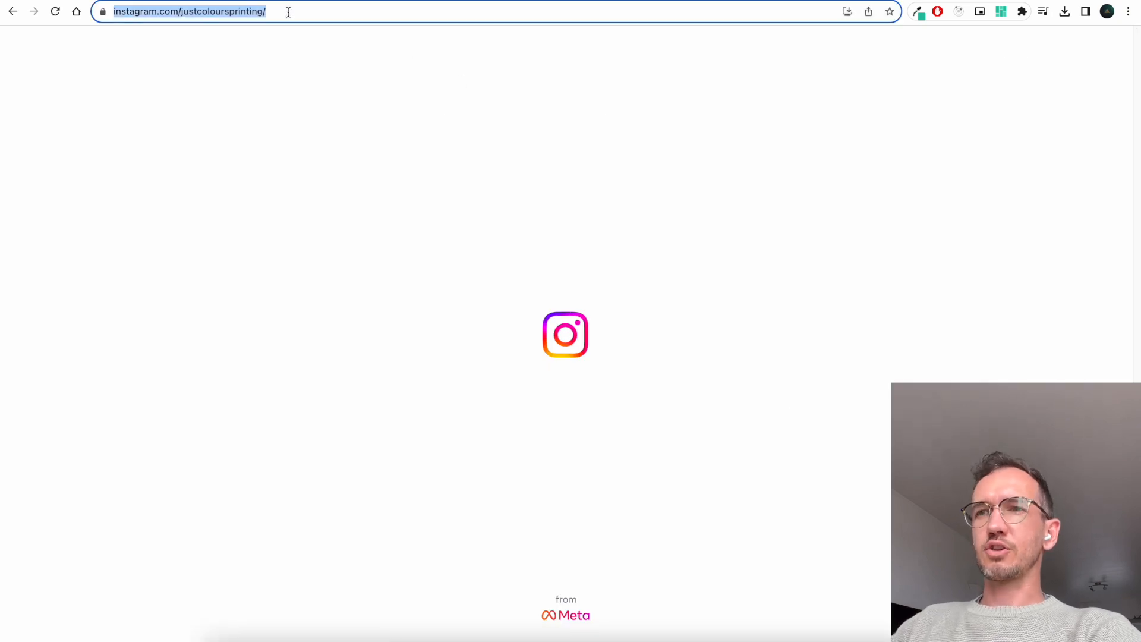
pyautogui.hotkey('ctrl', 'c')
pyautogui.hotkey('ctrl', 'Tab')
pyautogui.click(298, 364)
pyautogui.hotkey('ctrl', 'v')
pyautogui.click(444, 364)
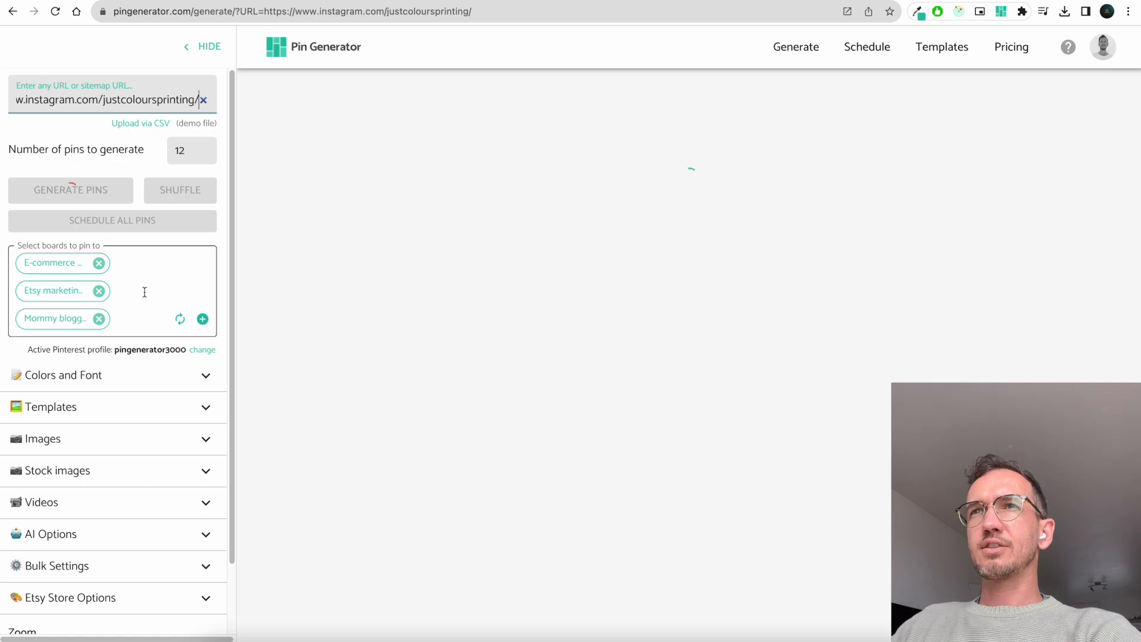
# Step: Remove the E-commerce, Etsy marketing and Mommy blogger boards from the selection and accept all detected images for the pins
pyautogui.click(100, 264)
pyautogui.click(100, 263)
pyautogui.click(99, 264)
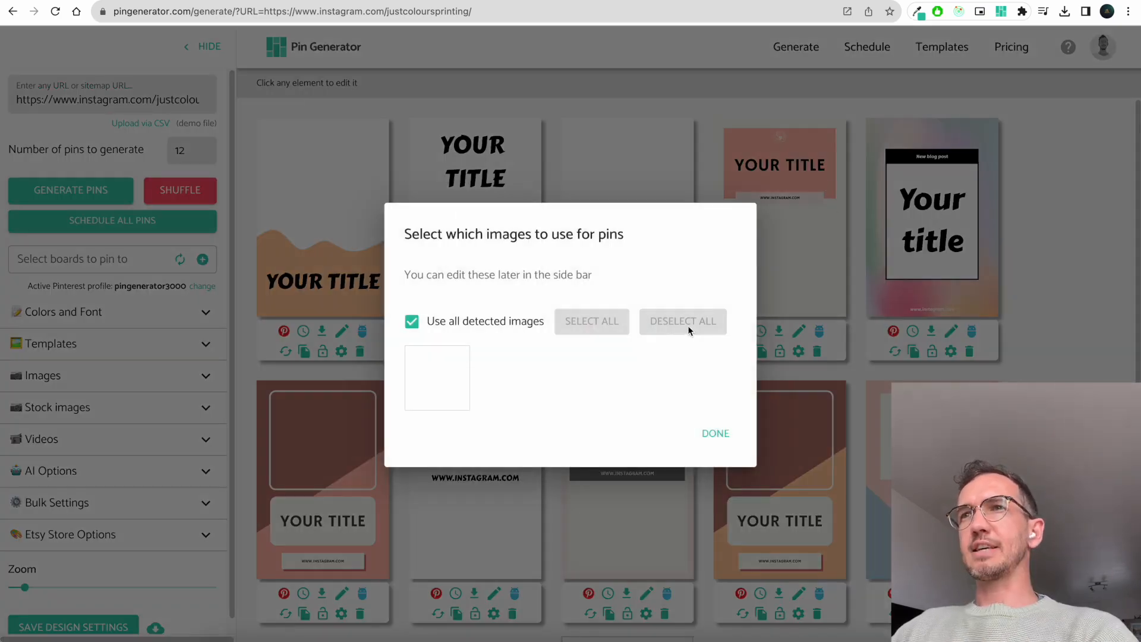
pyautogui.click(713, 433)
# Step: Return to the Just Colours Instagram profile and look over its posts
pyautogui.click(217, 0)
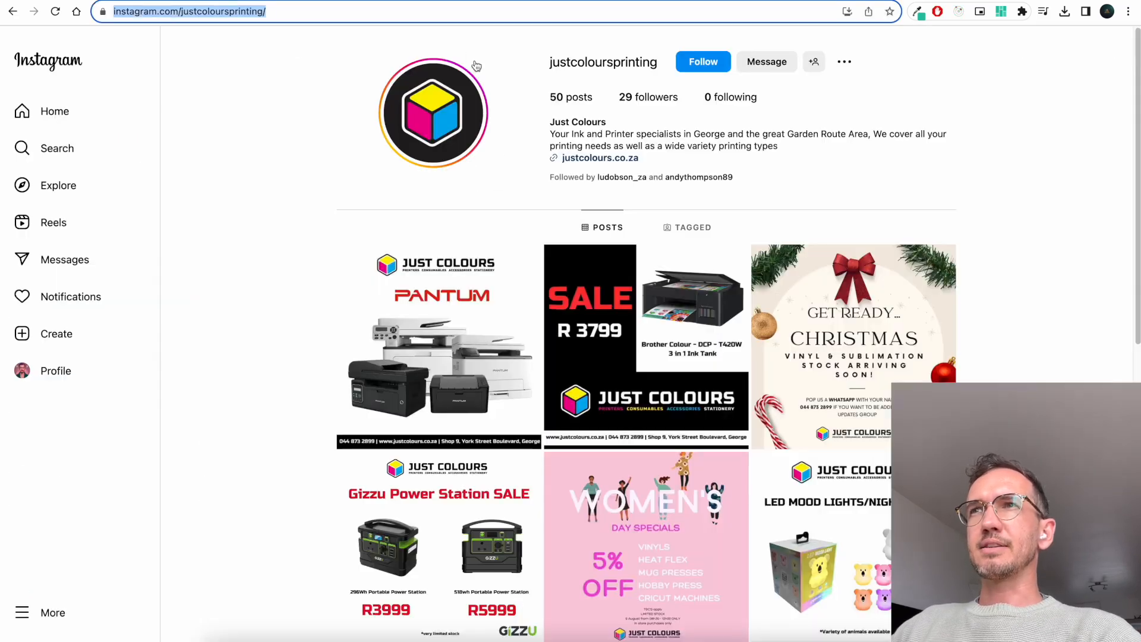
pyautogui.scroll(-6, 955, 309)
pyautogui.scroll(6, 955, 310)
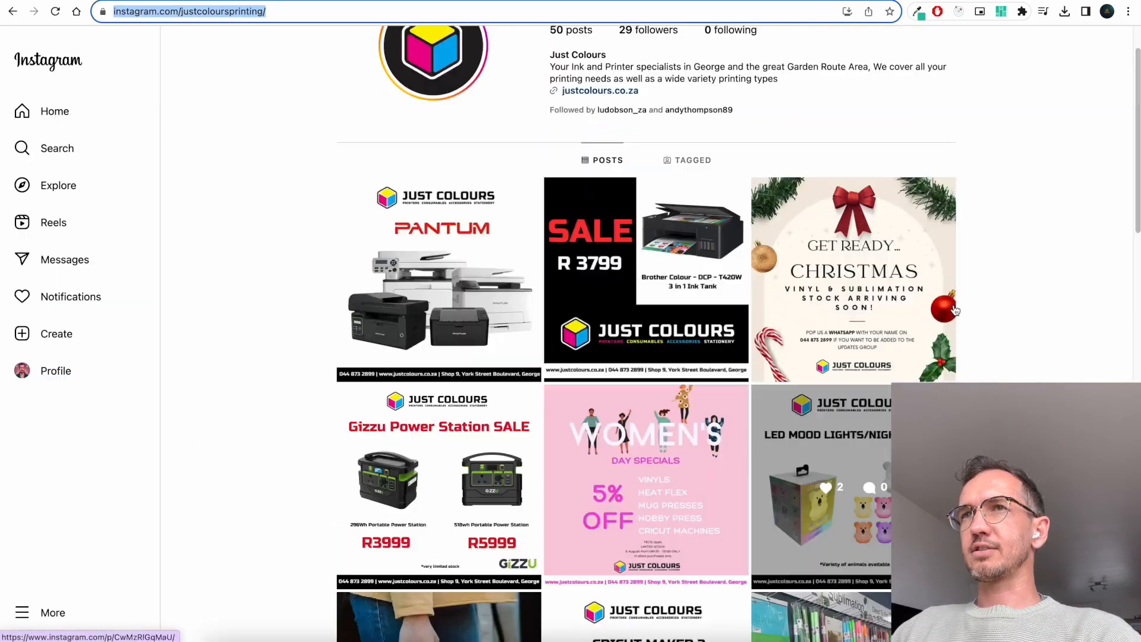
pyautogui.click(1016, 223)
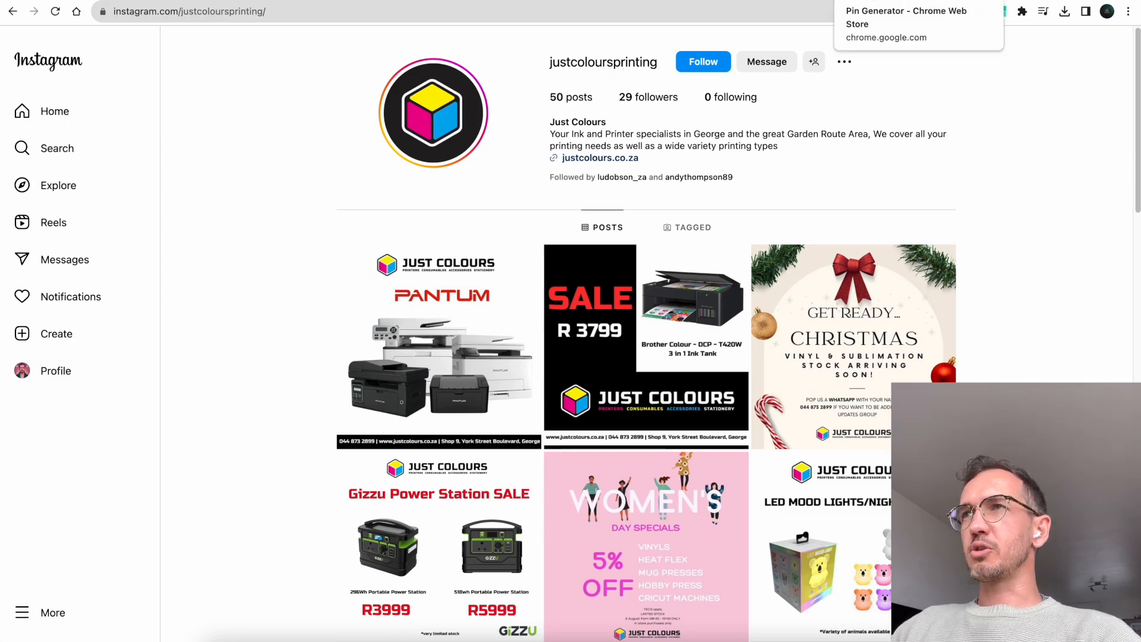
# Step: Check the Pin Generator listing in the Chrome Web Store and its entry among the browser's installed extensions
pyautogui.click(880, 1)
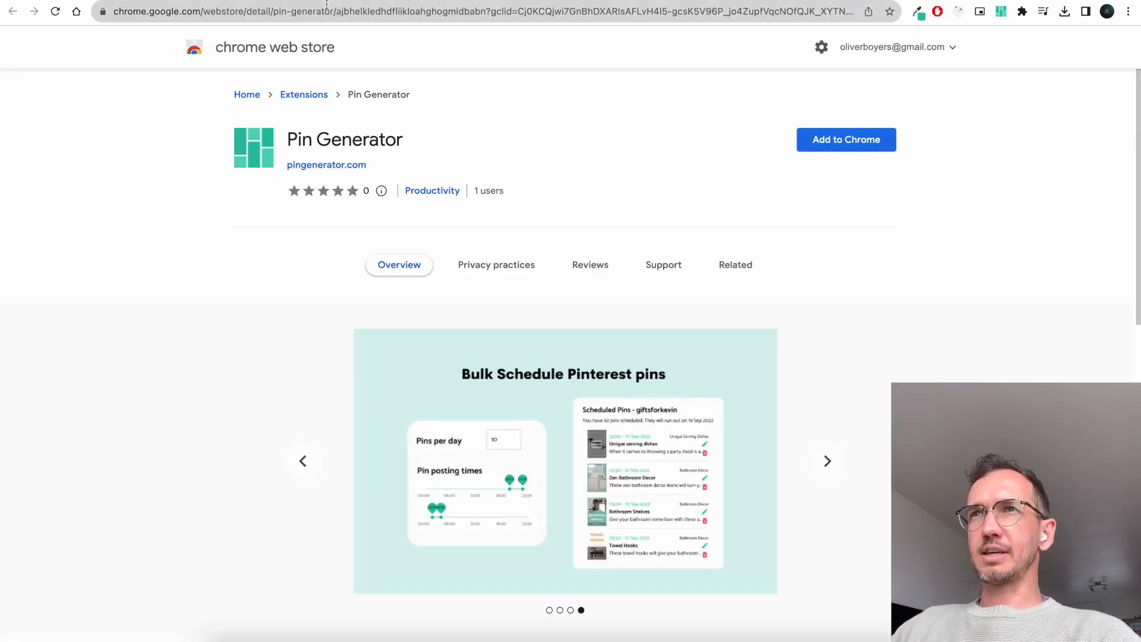
pyautogui.click(212, 1)
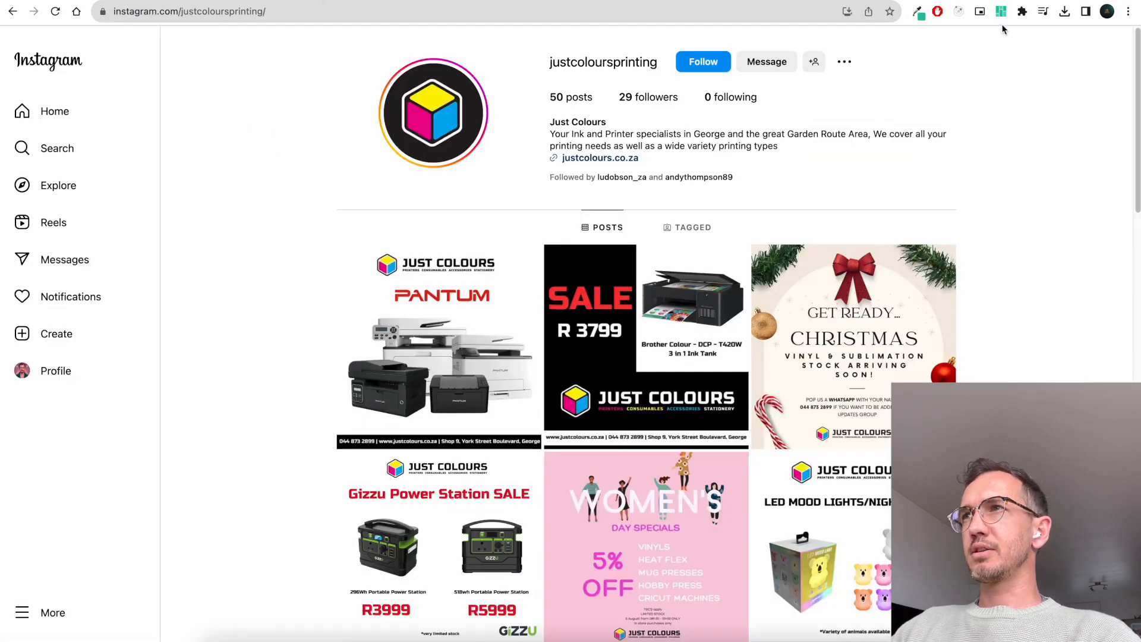
pyautogui.click(1022, 11)
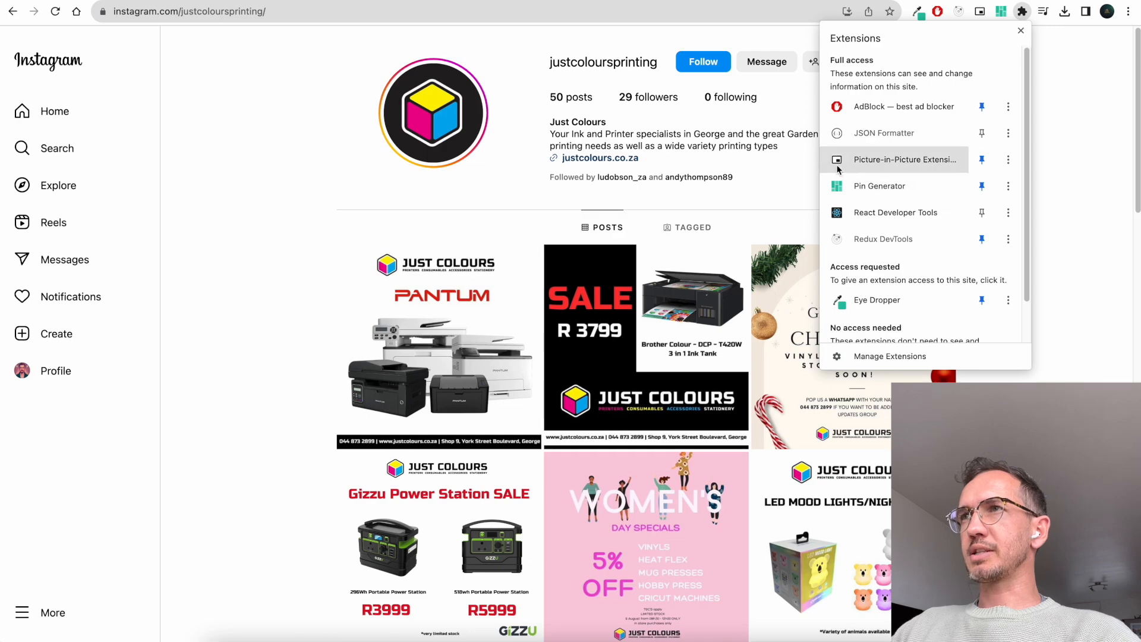
pyautogui.click(1042, 155)
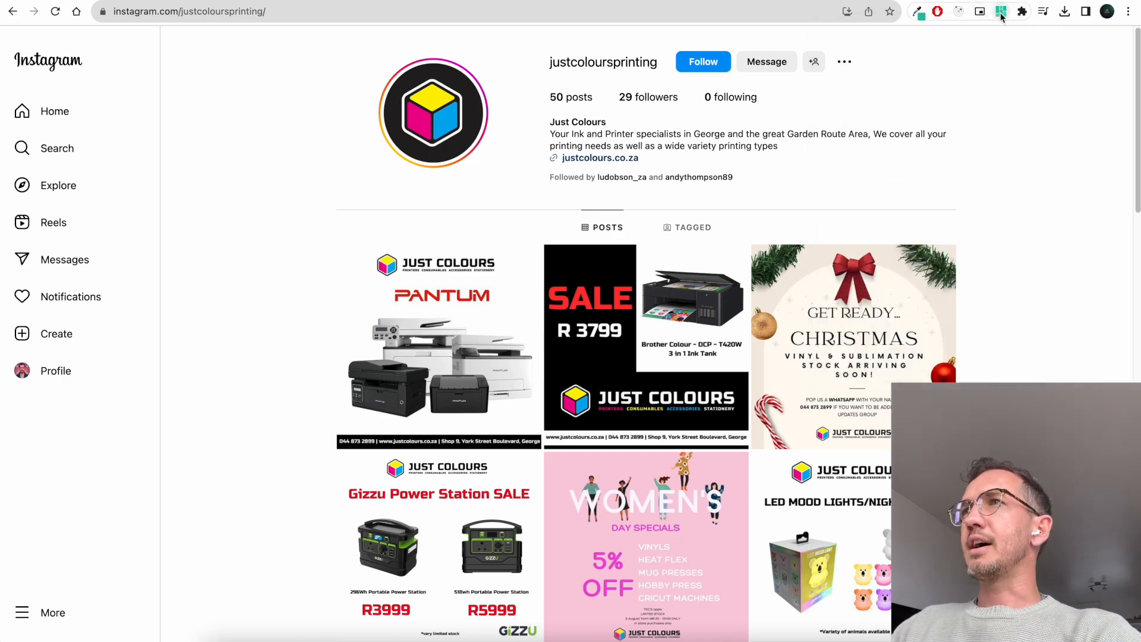
# Step: Scan the Instagram profile with the Pin Generator extension and look through the images it offers
pyautogui.click(1001, 12)
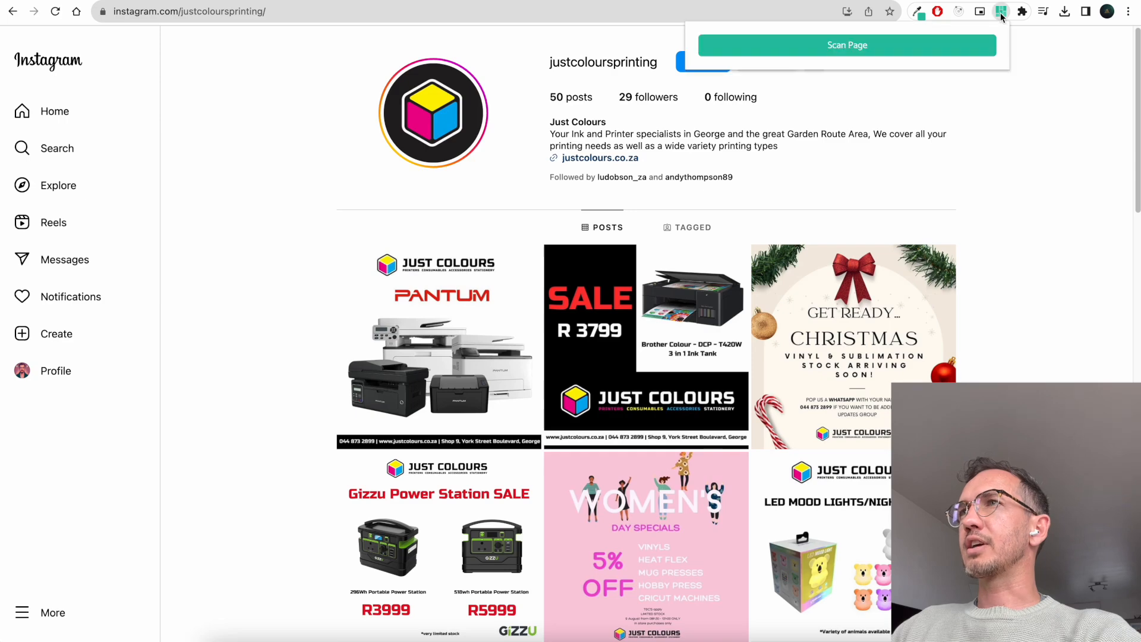
pyautogui.click(906, 49)
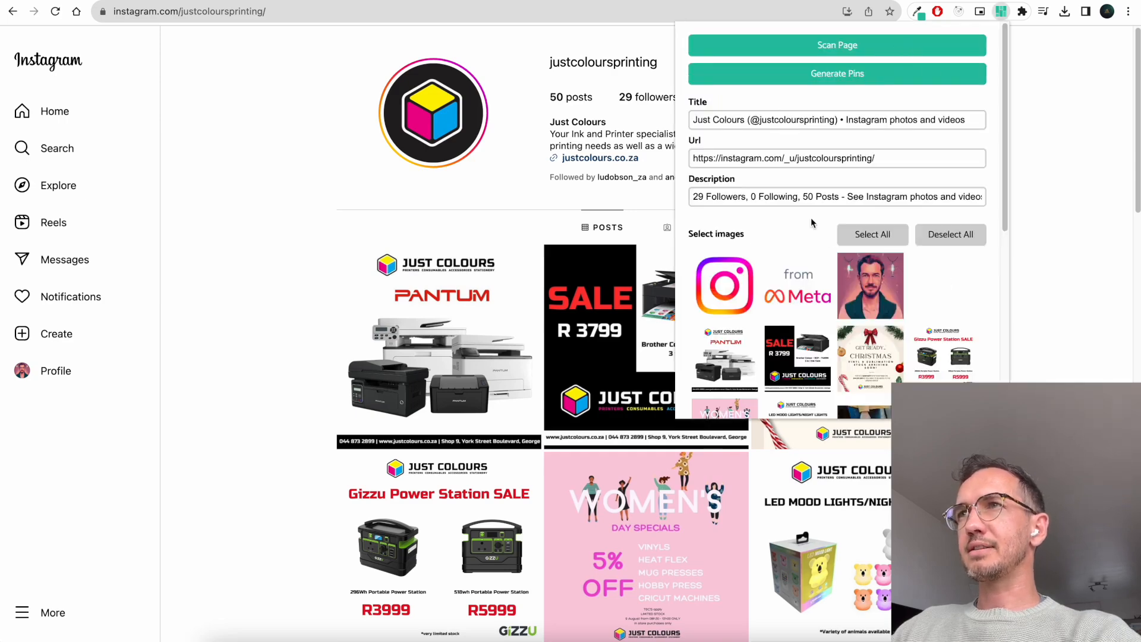
pyautogui.scroll(-6, 788, 284)
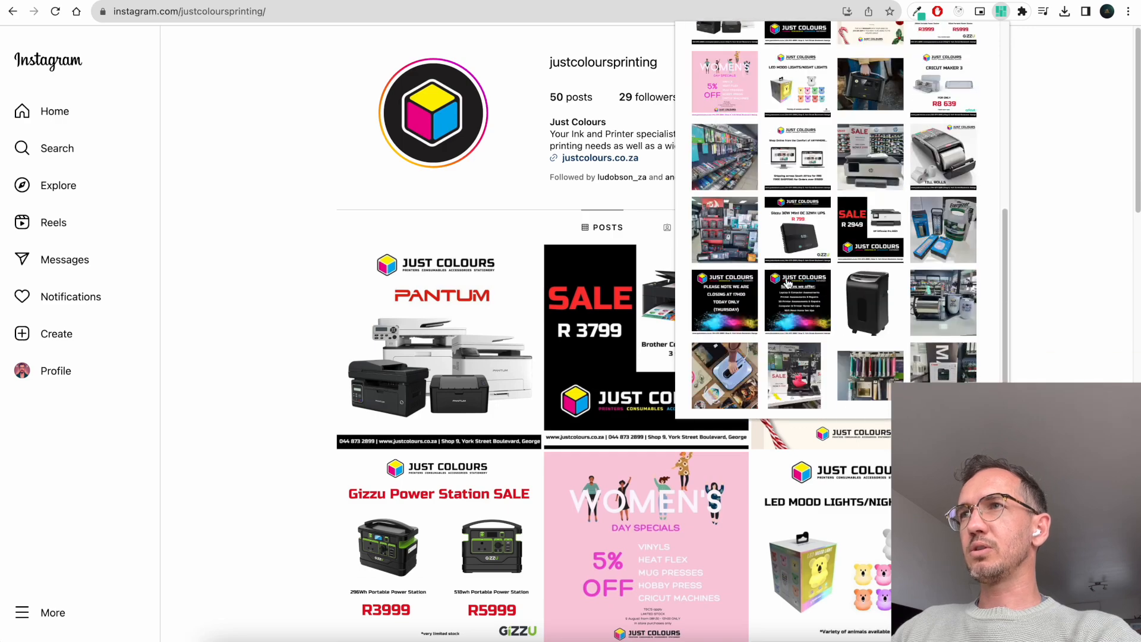
pyautogui.scroll(3, 789, 284)
# Step: Select the Christmas, Gizzu Power Station, carried power station, Cricut Maker 3, LED mood lights and Women's Day images for the pins
pyautogui.click(887, 237)
pyautogui.click(928, 229)
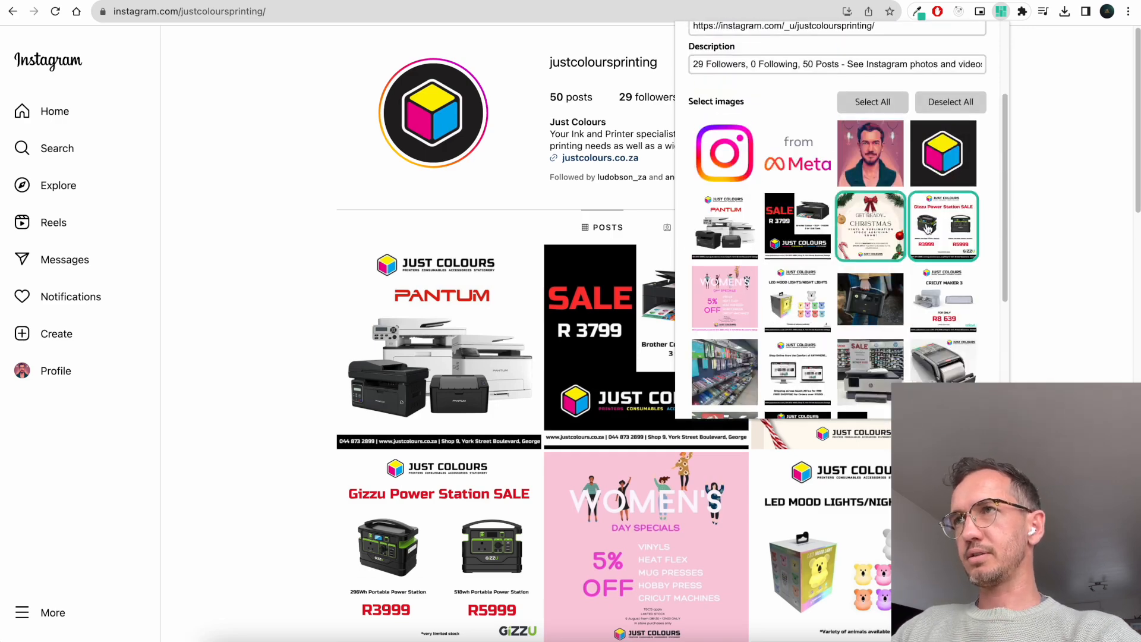
pyautogui.click(879, 302)
pyautogui.click(968, 299)
pyautogui.click(809, 299)
pyautogui.click(740, 305)
# Step: Set the pin title to Test in the extension and generate the pins from the selected images
pyautogui.scroll(3, 803, 208)
pyautogui.click(887, 121)
pyautogui.press('super+a')
pyautogui.write('Te')
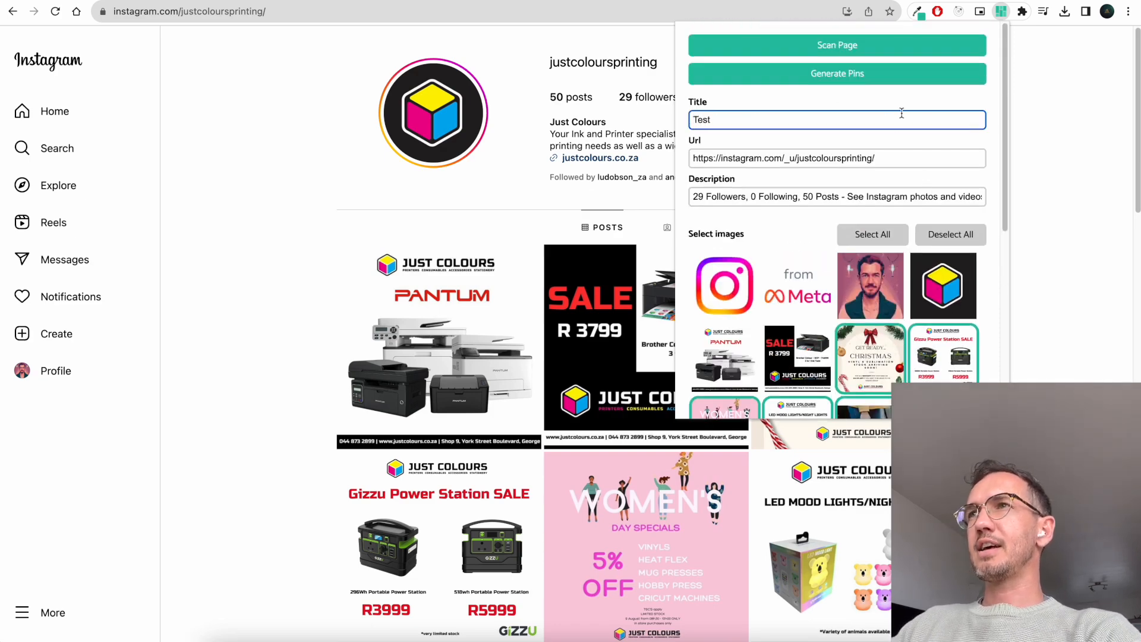
pyautogui.click(888, 74)
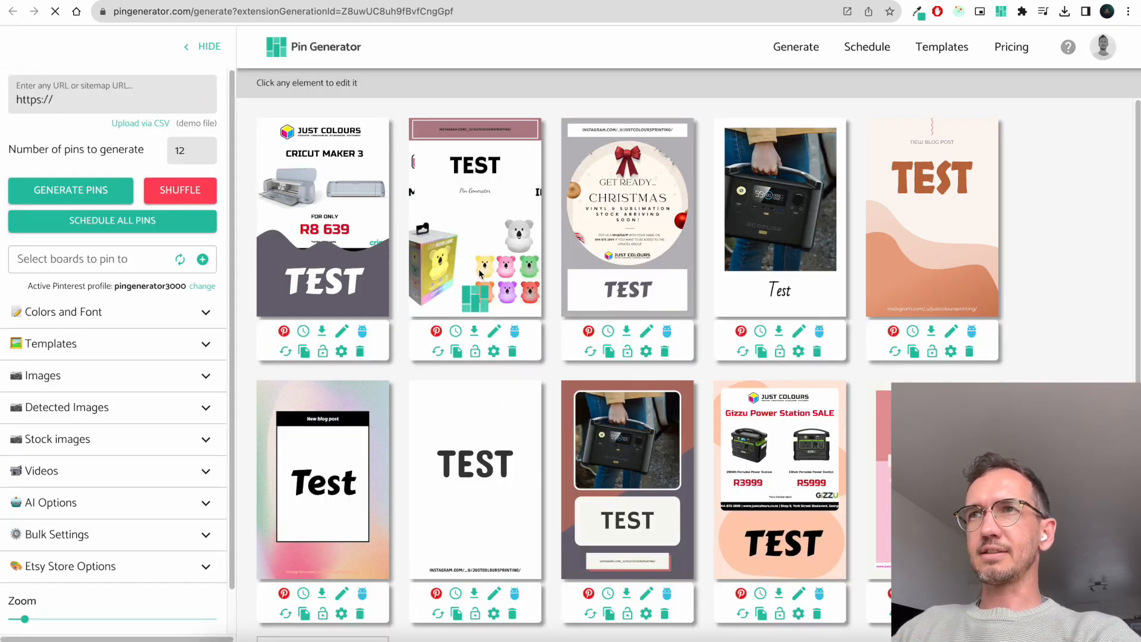
# Step: Review the details of the Flowing colors pin, including its title, description and link, and close them without saving
pyautogui.click(489, 467)
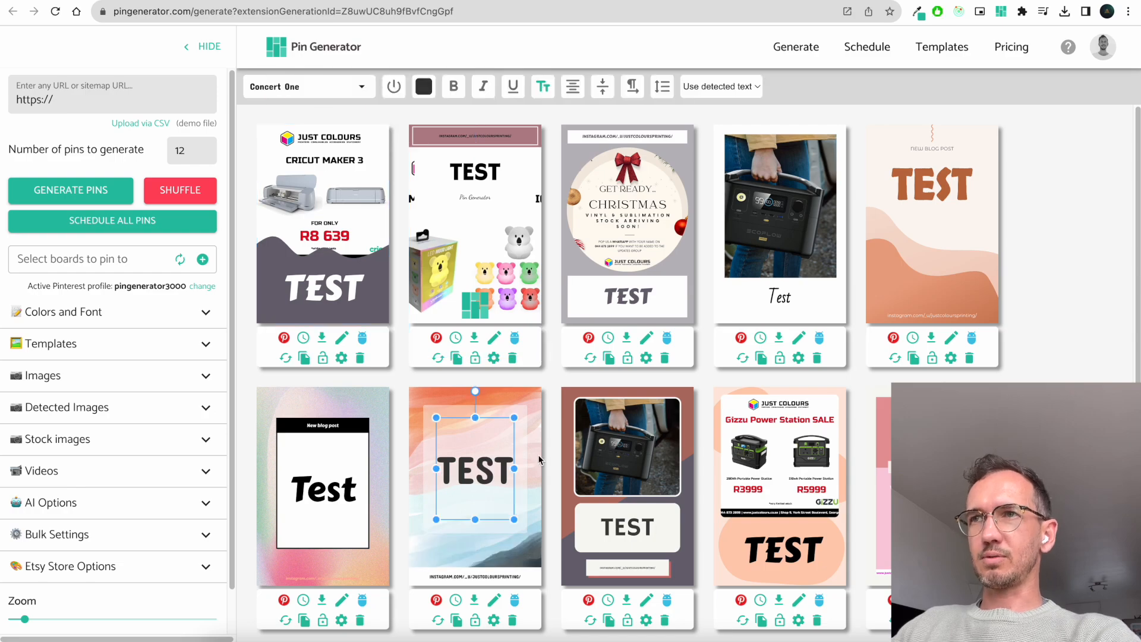
pyautogui.click(494, 602)
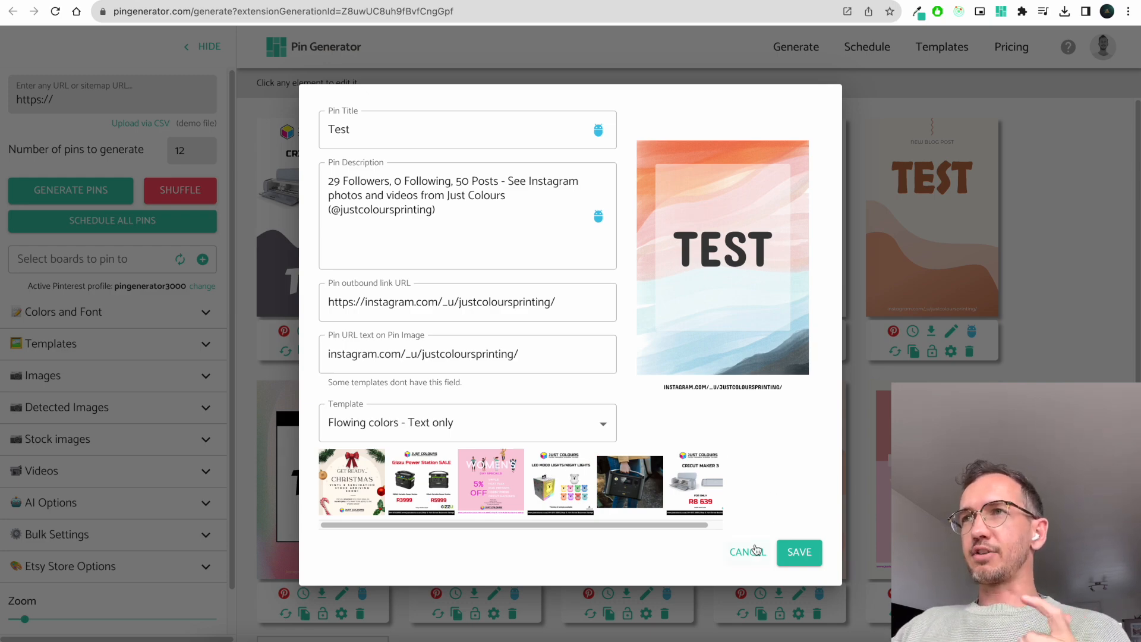
pyautogui.click(750, 552)
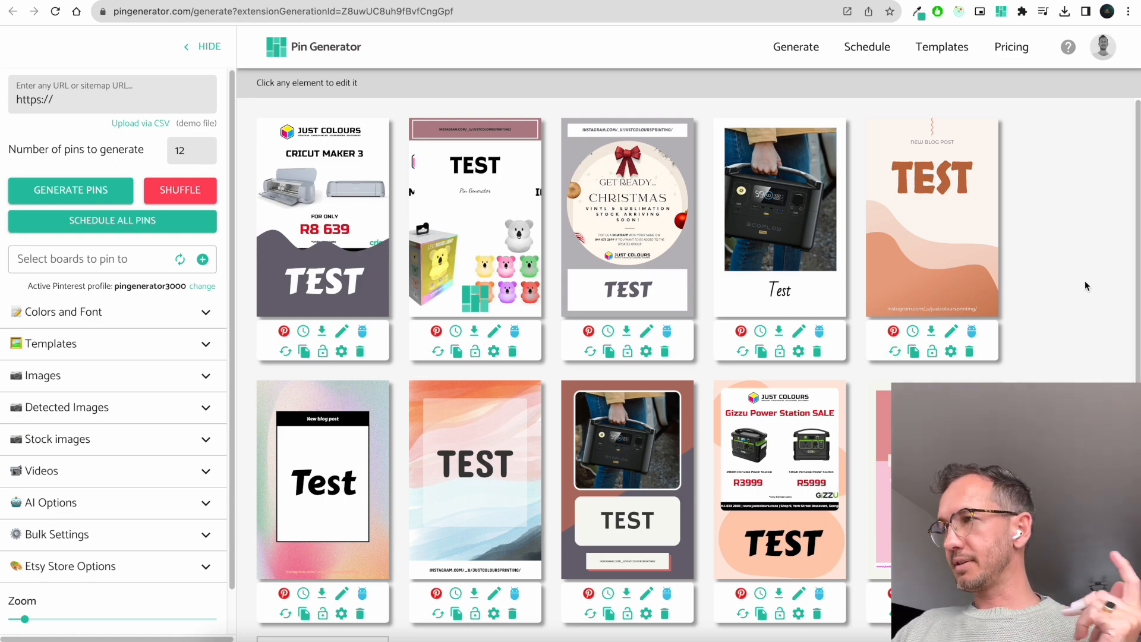
# Step: Switch to the Pin Generator plugin page on WordPress.org and look over its banner, description and screenshots section
pyautogui.click(935, 1)
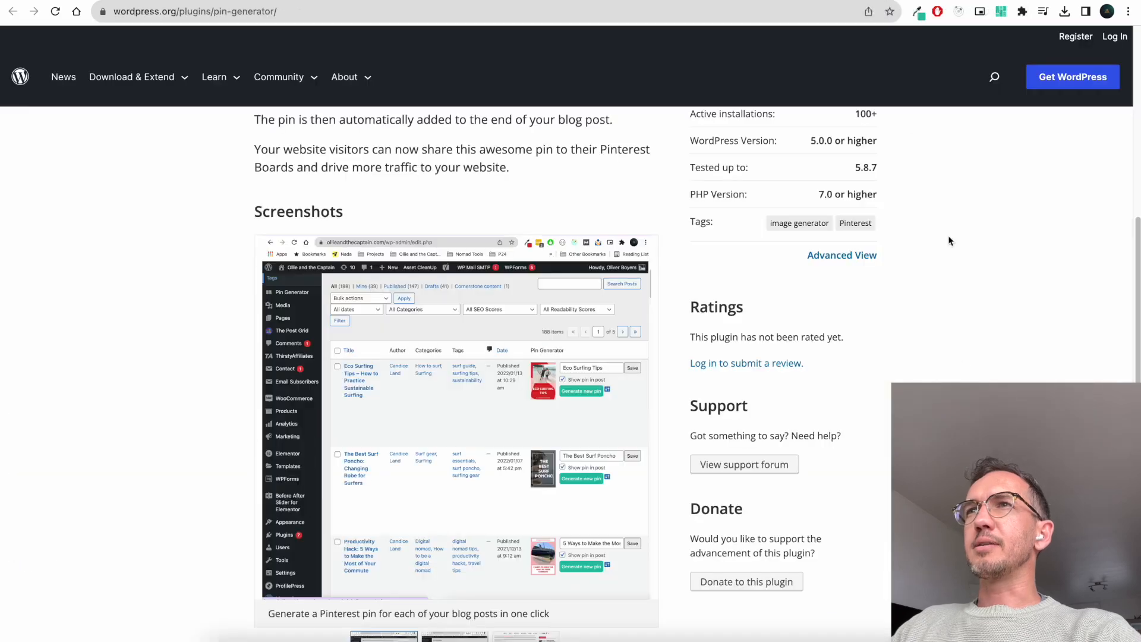
pyautogui.scroll(8, 604, 409)
pyautogui.scroll(1, 604, 408)
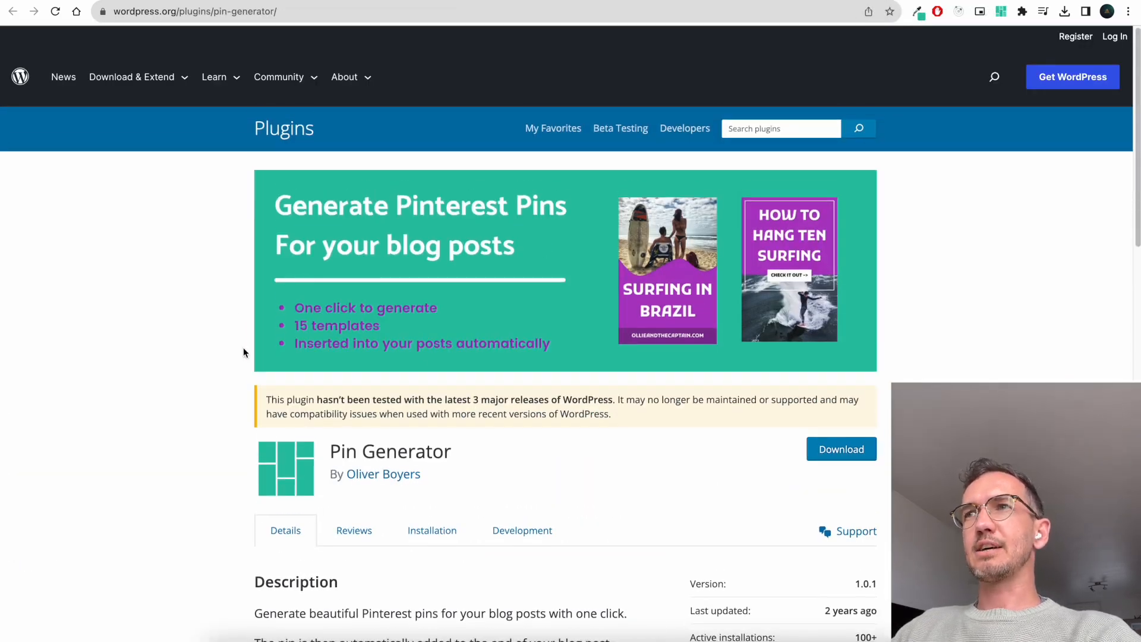
pyautogui.scroll(-8, 244, 353)
pyautogui.scroll(-1, 244, 353)
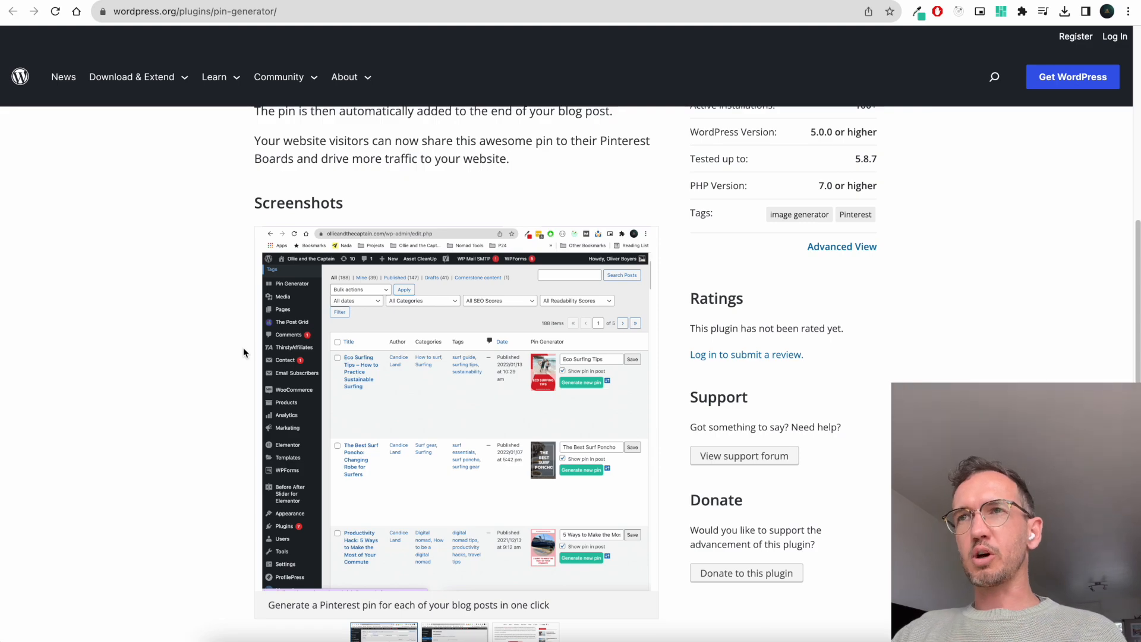
pyautogui.scroll(-3, 244, 353)
pyautogui.scroll(3, 244, 353)
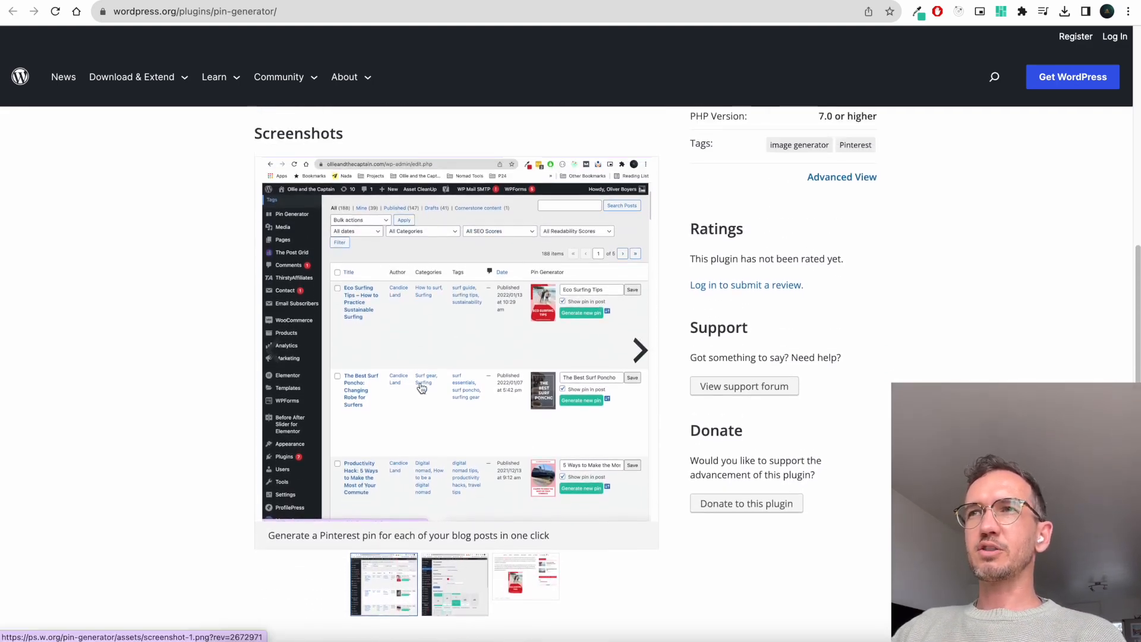
# Step: View the plugin's first screenshot at full size, return, and go through the design settings and blog post insertion screenshots
pyautogui.click(452, 341)
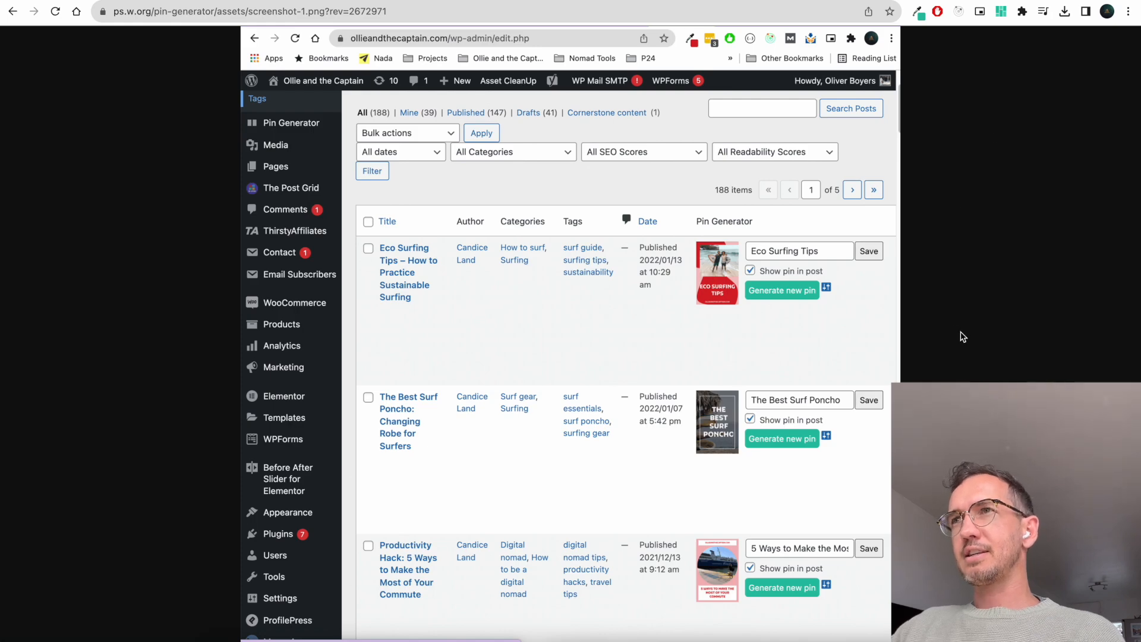
pyautogui.click(13, 12)
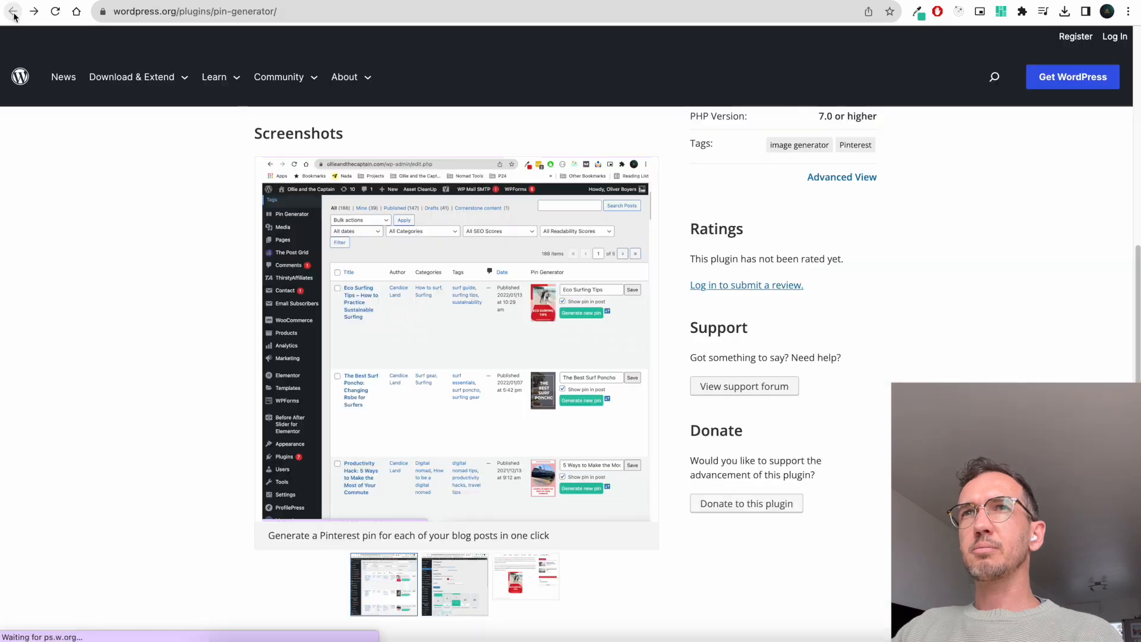
pyautogui.click(647, 358)
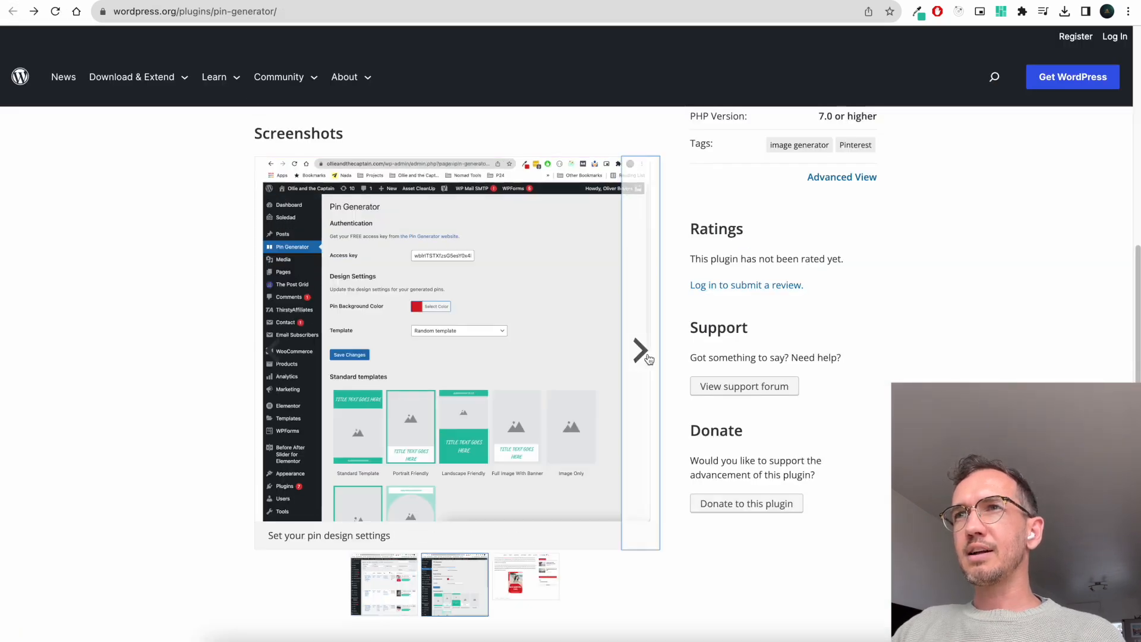
pyautogui.click(649, 360)
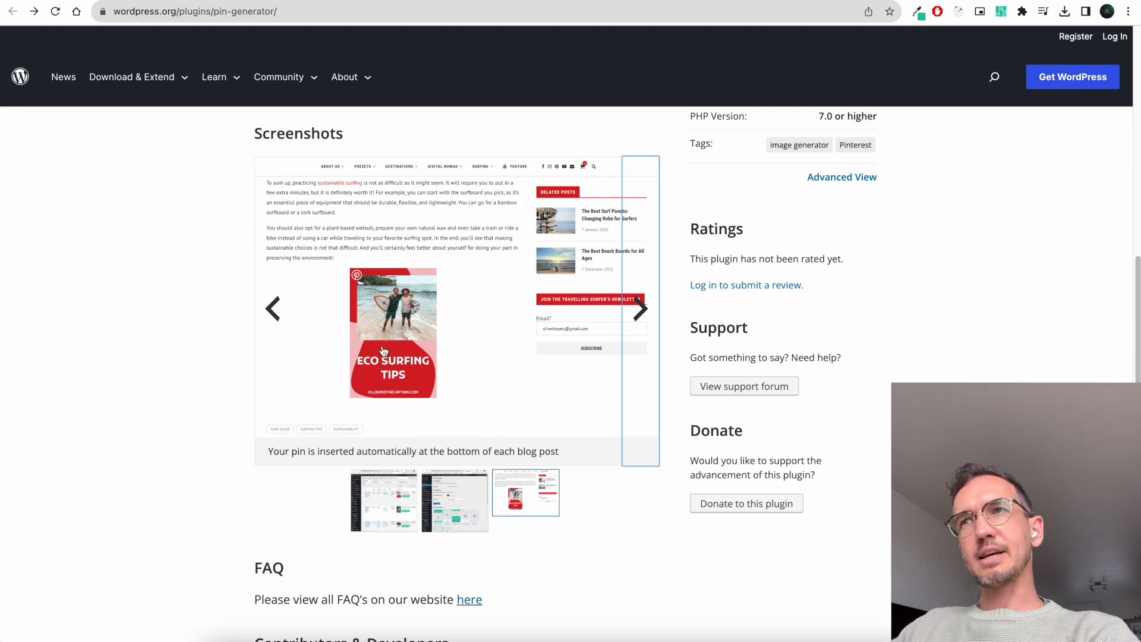
pyautogui.click(647, 316)
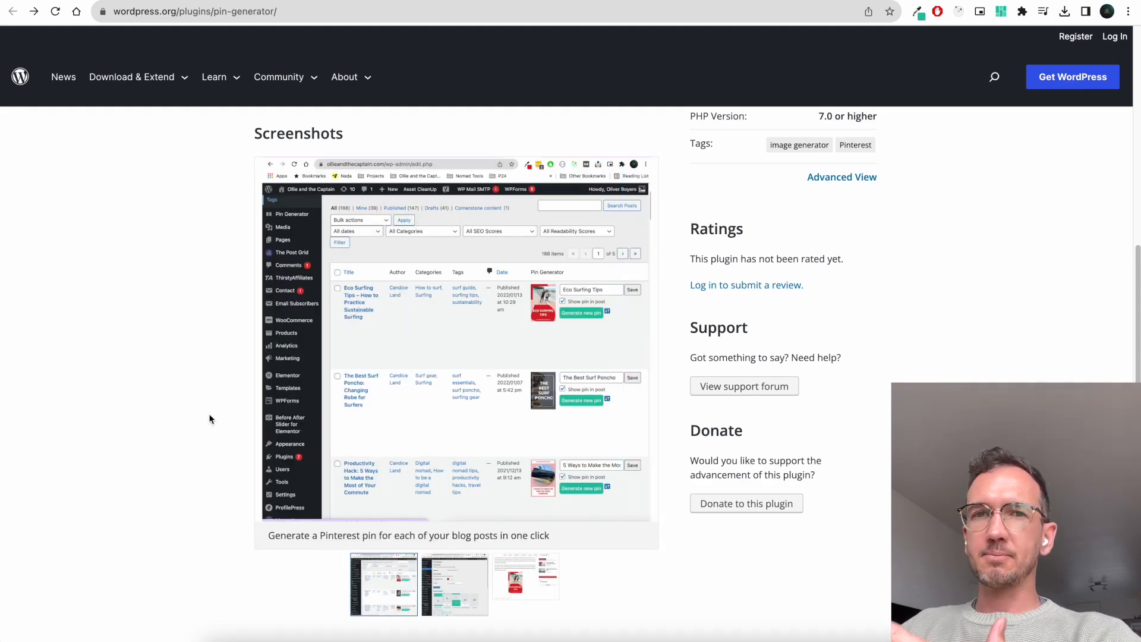
pyautogui.scroll(-3, 252, 422)
pyautogui.scroll(1, 252, 422)
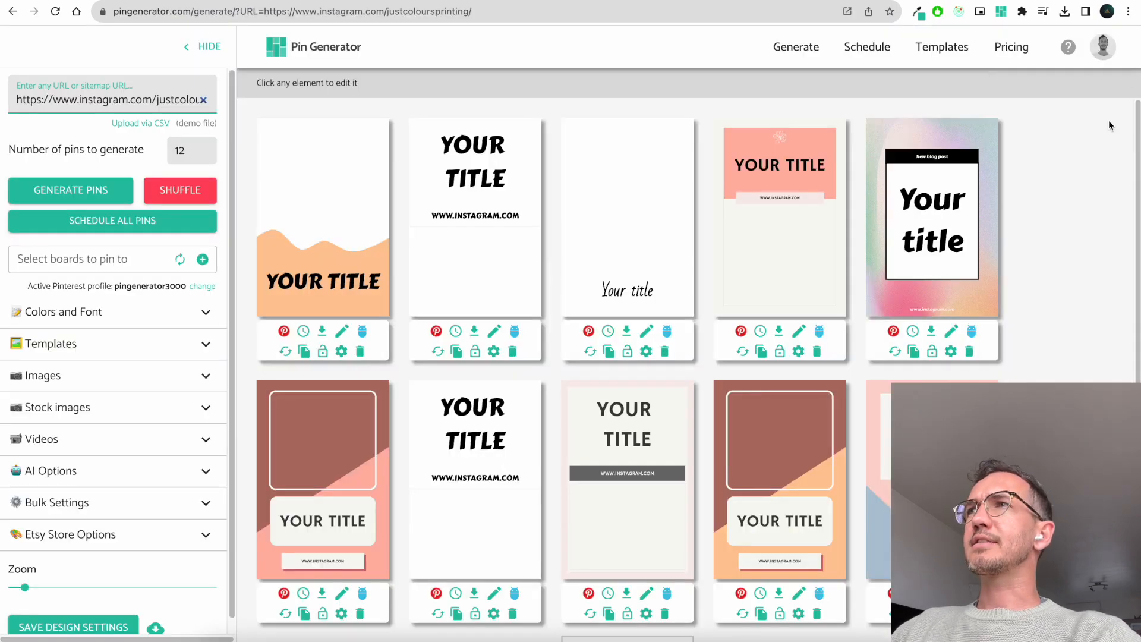
# Step: Go to the Affiliate Program page and review the affiliate details, the click and earnings figures, and the sales section
pyautogui.click(1104, 49)
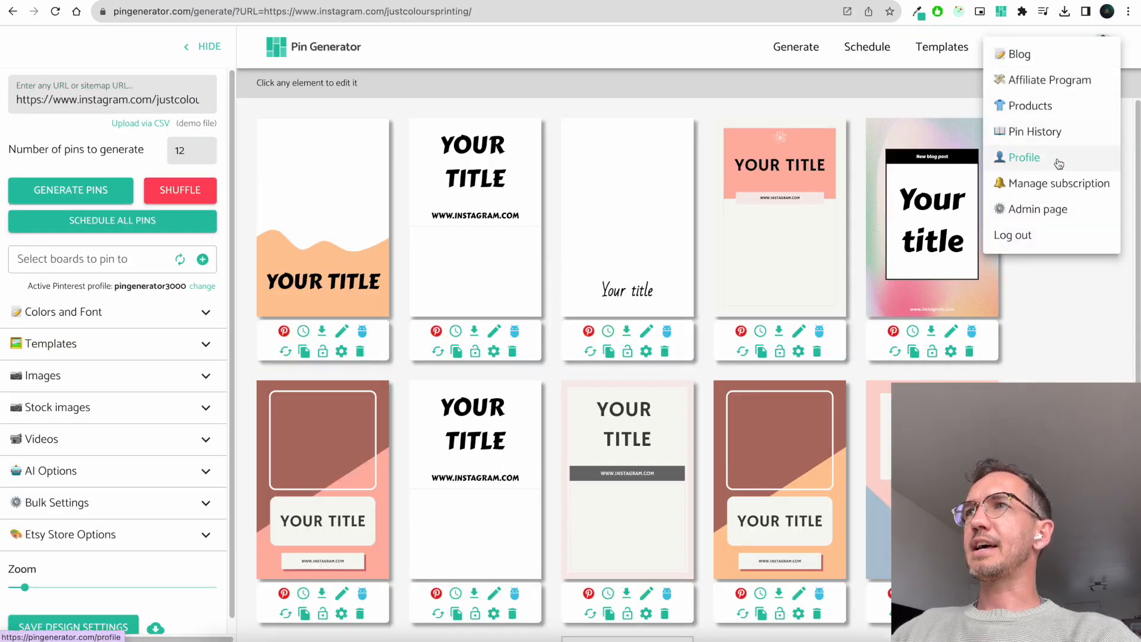
pyautogui.click(1067, 87)
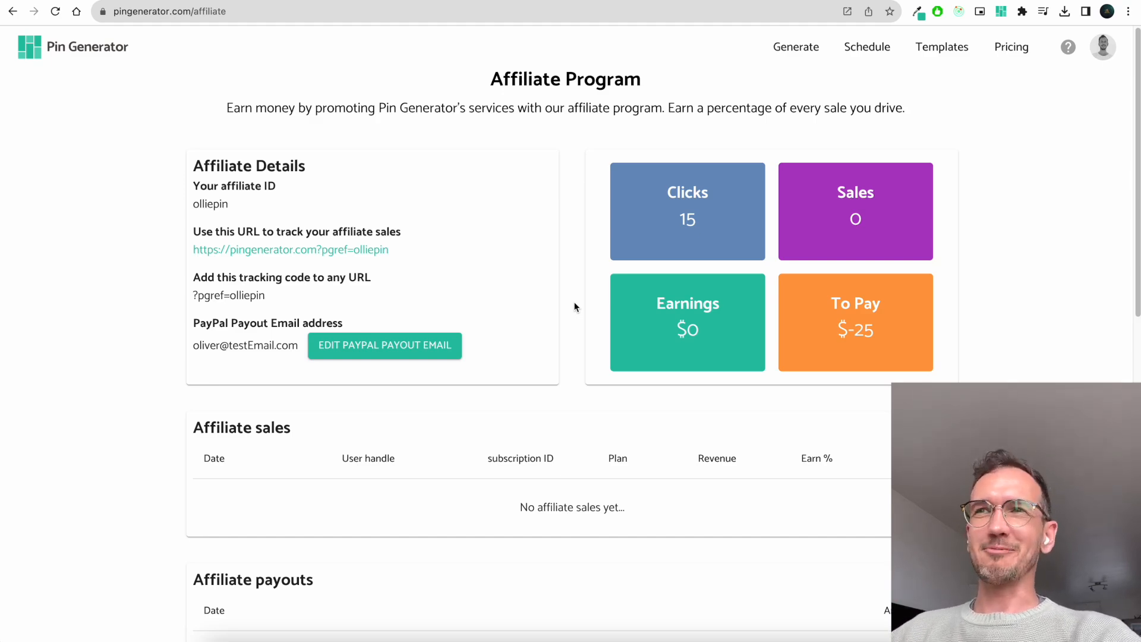
pyautogui.scroll(-1, 574, 307)
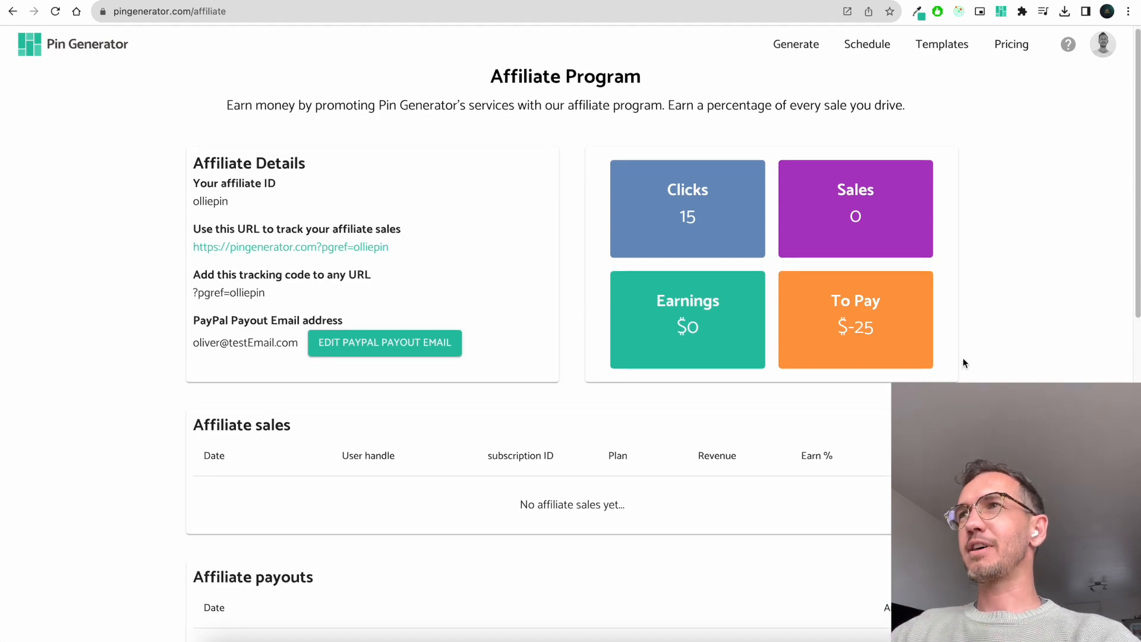
pyautogui.scroll(1, 963, 359)
# Step: Open the Pin Generator blog and look through its articles, categories and footer links to tutorials and integrations
pyautogui.click(1103, 45)
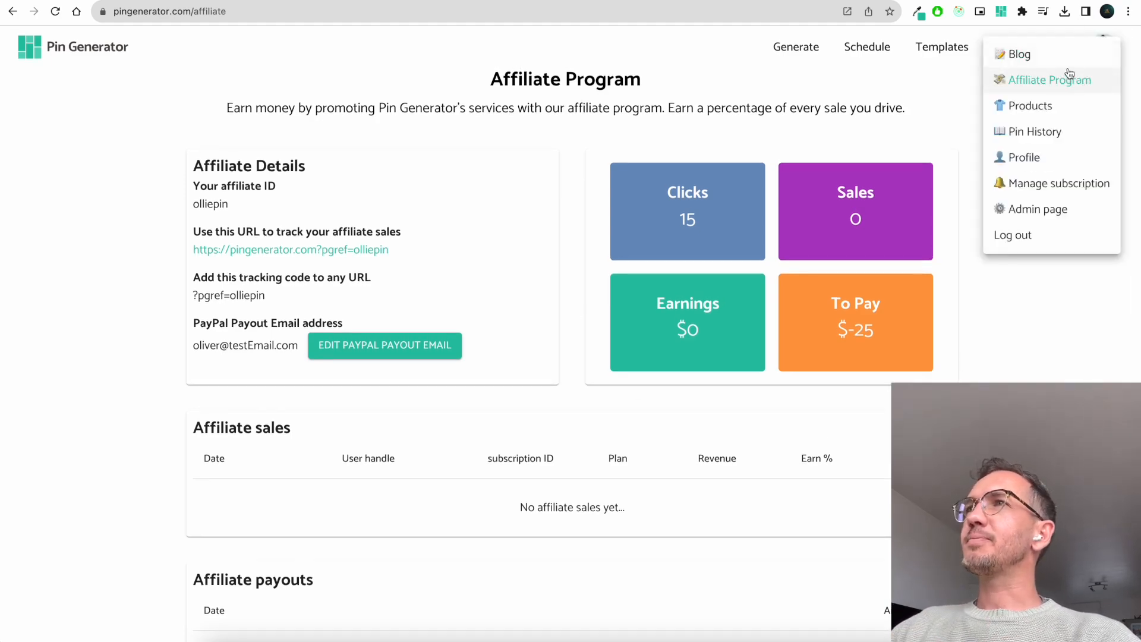
pyautogui.click(1069, 57)
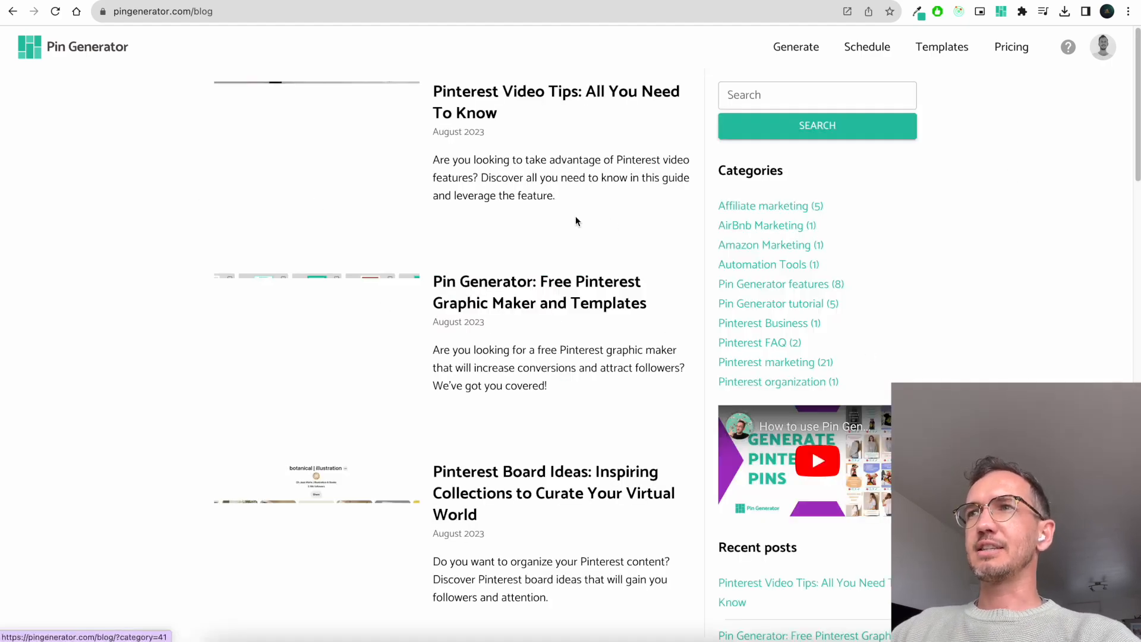
pyautogui.scroll(-4, 566, 231)
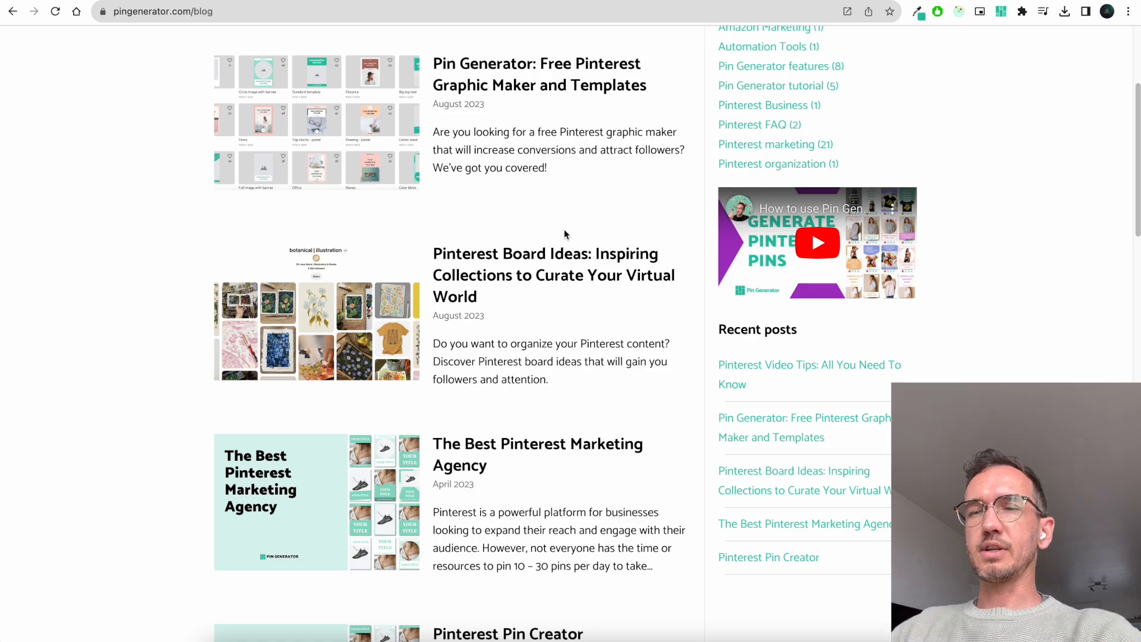
pyautogui.scroll(-10, 565, 229)
pyautogui.scroll(15, 565, 230)
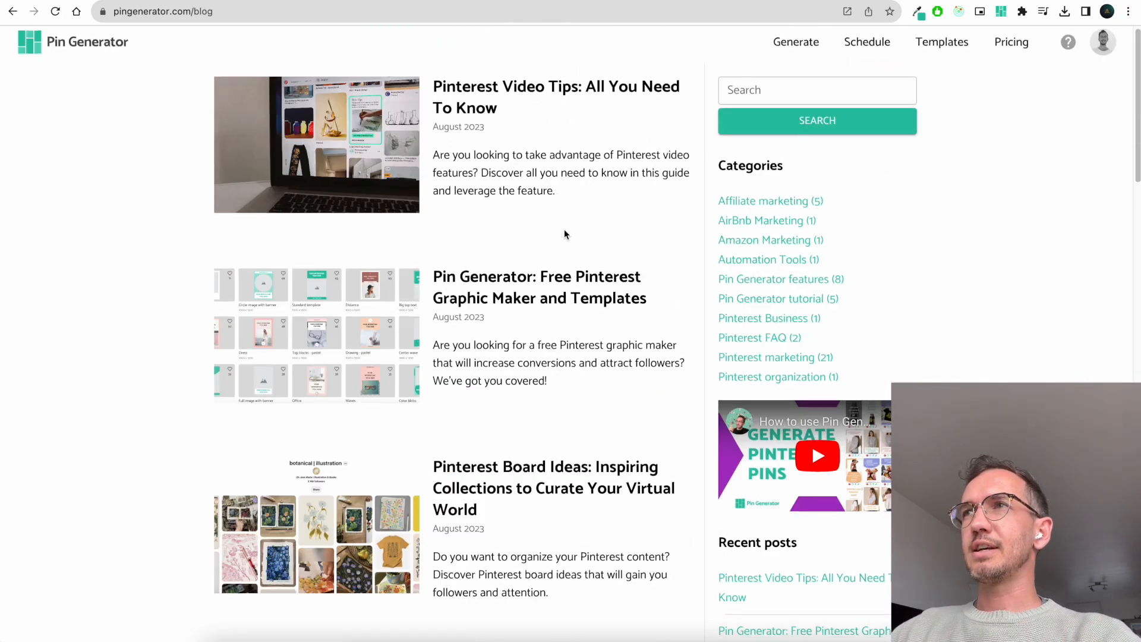
pyautogui.scroll(-20, 1035, 128)
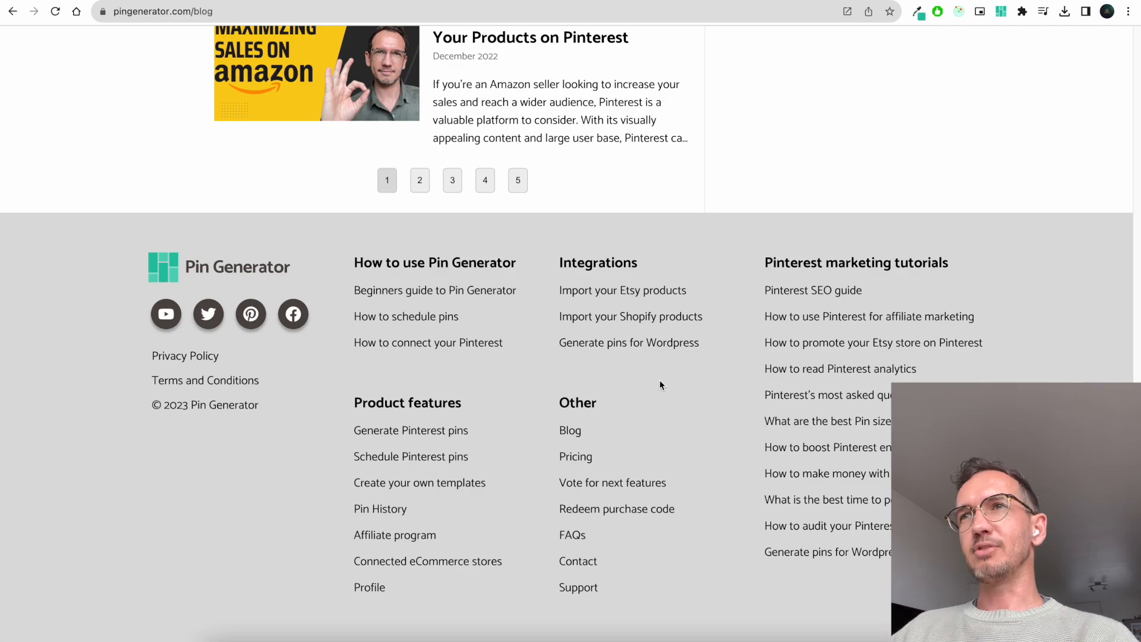
pyautogui.scroll(20, 662, 385)
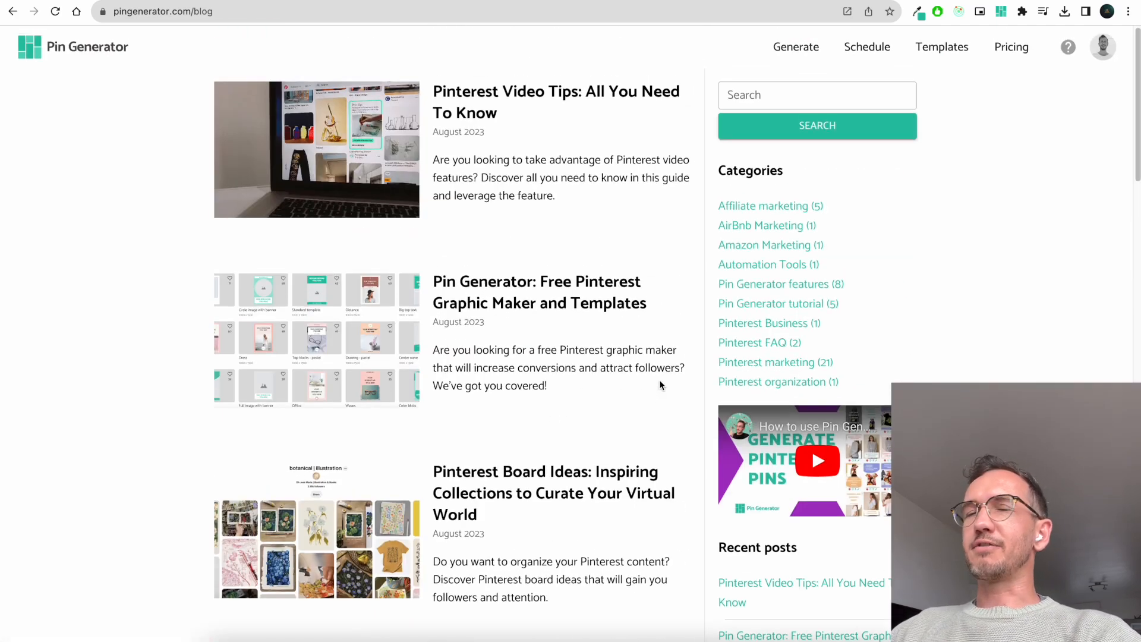